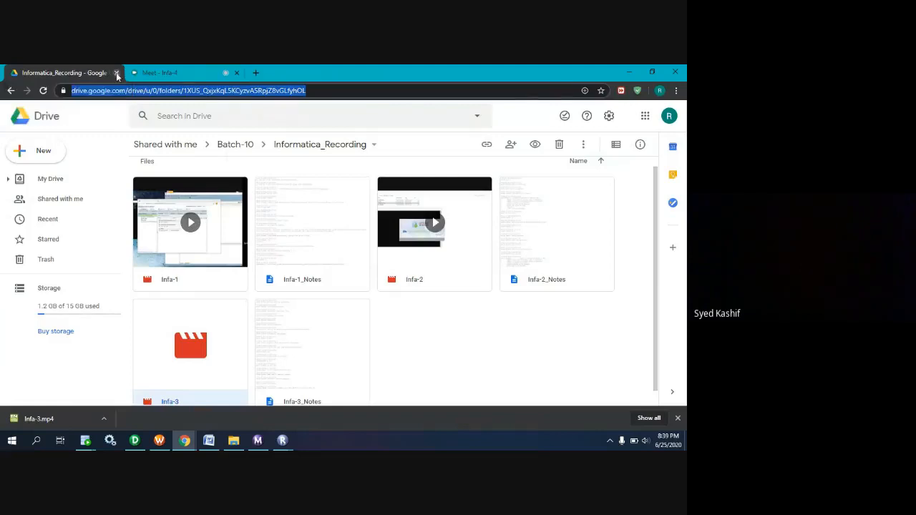
# Close the Google Drive recordings page, check the chat messages of the Infa-4 meeting, and close the chat.
pyautogui.click(116, 73)
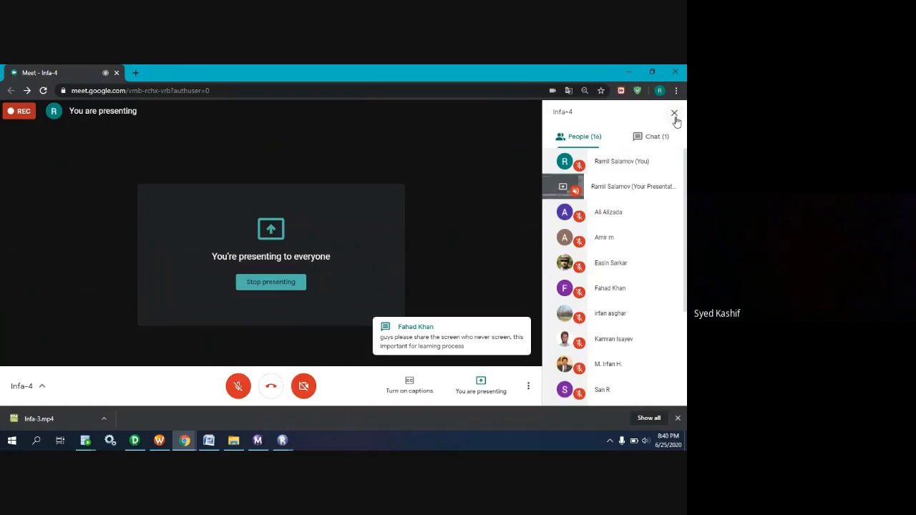
pyautogui.click(647, 140)
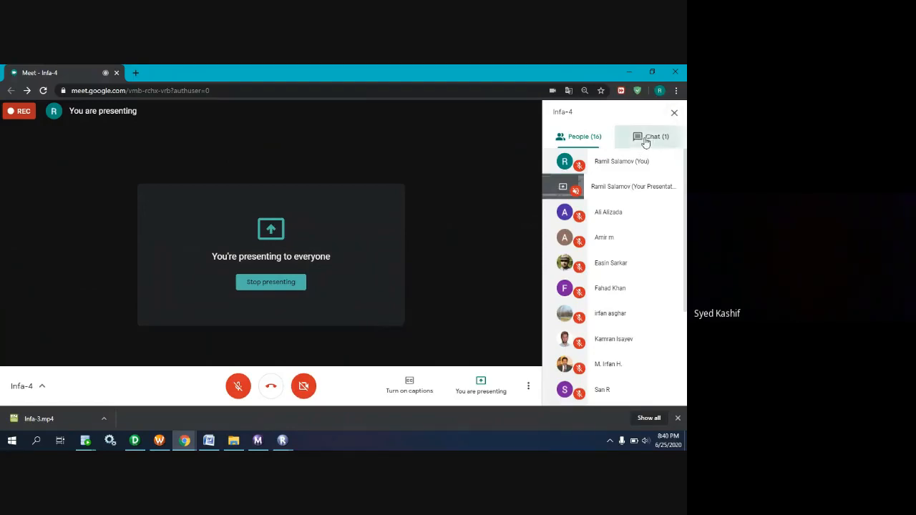
pyautogui.click(674, 116)
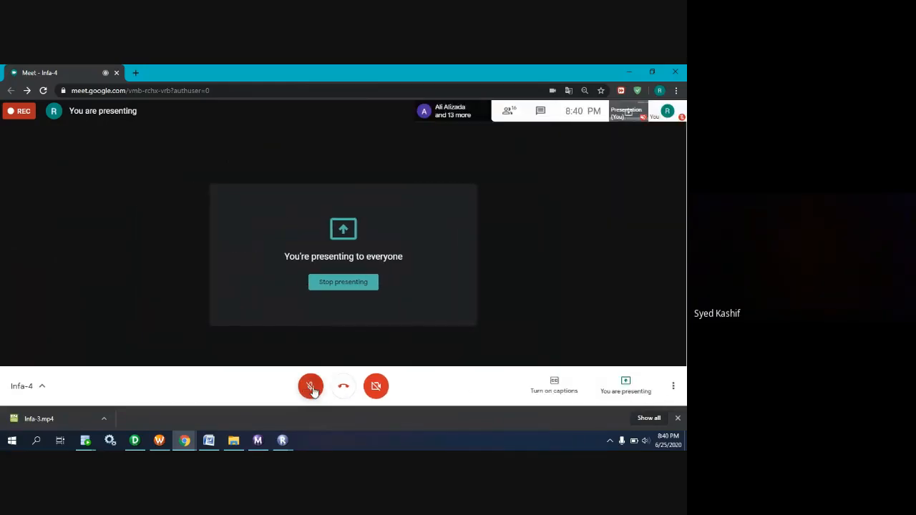
# Unmute the meeting microphone to speak and mute it again.
pyautogui.click(311, 387)
pyautogui.click(312, 389)
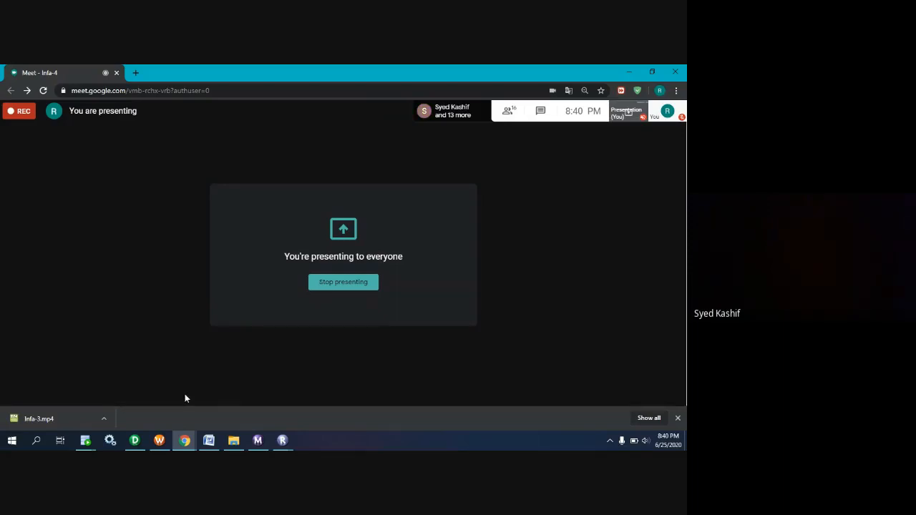
# Switch to PowerCenter Designer and return to the Infa-4 meeting to turn the microphone on for speaking and off again.
pyautogui.click(135, 441)
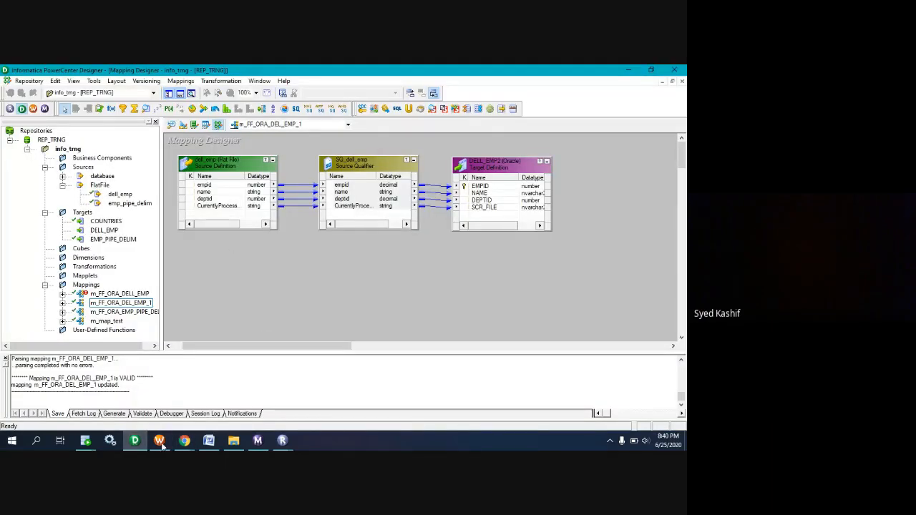
pyautogui.click(185, 441)
pyautogui.click(231, 410)
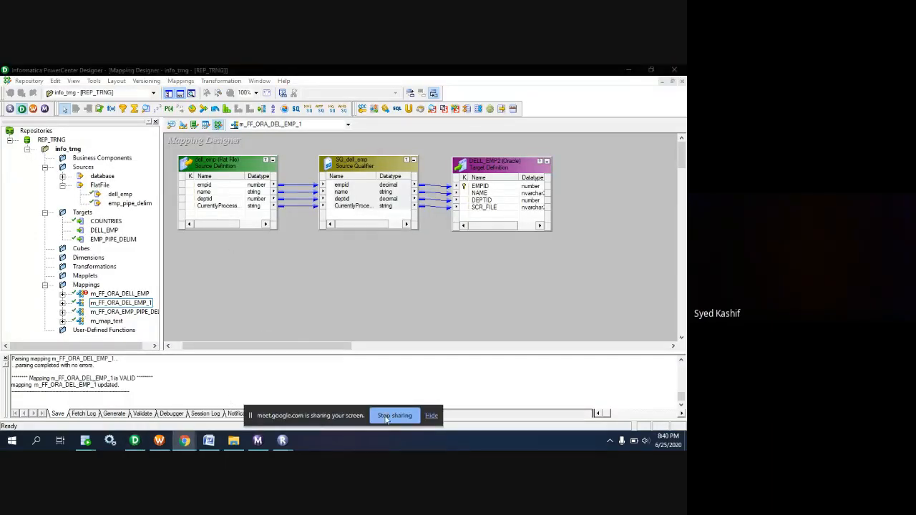
pyautogui.click(432, 415)
pyautogui.moveTo(185, 441)
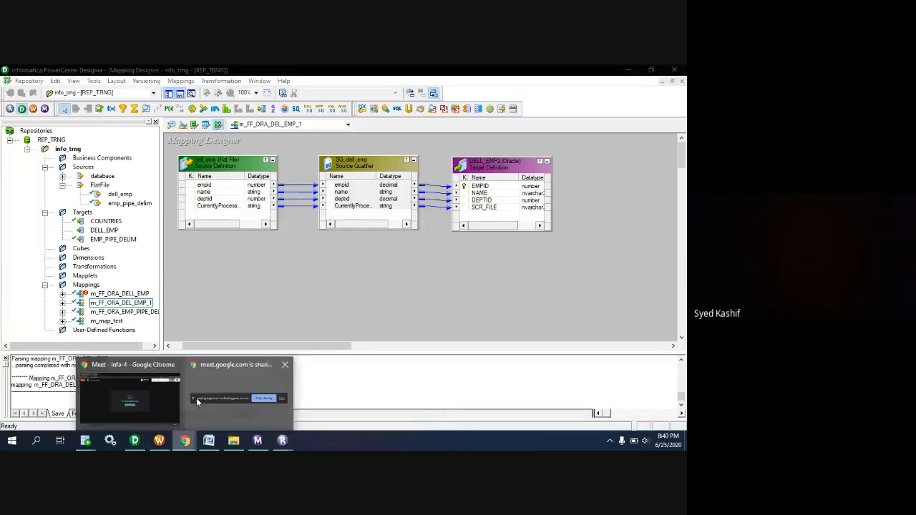
pyautogui.click(129, 392)
pyautogui.click(311, 387)
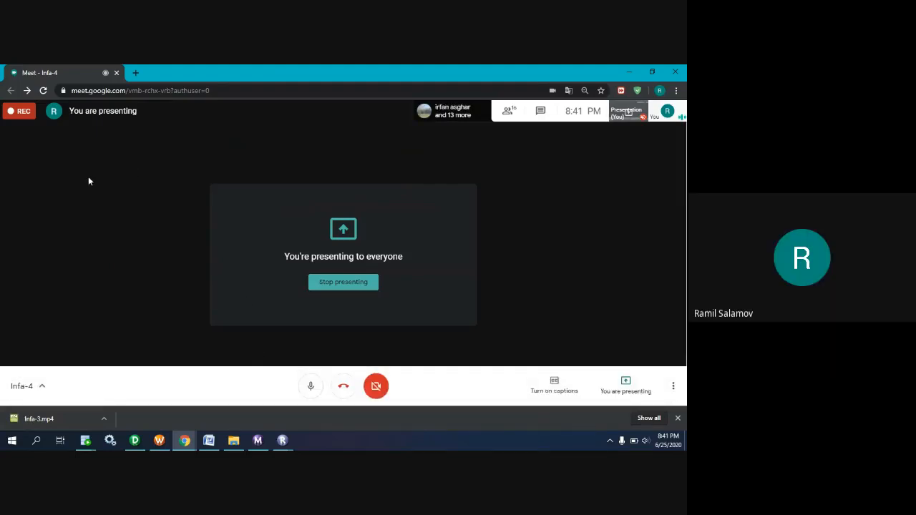
pyautogui.click(310, 390)
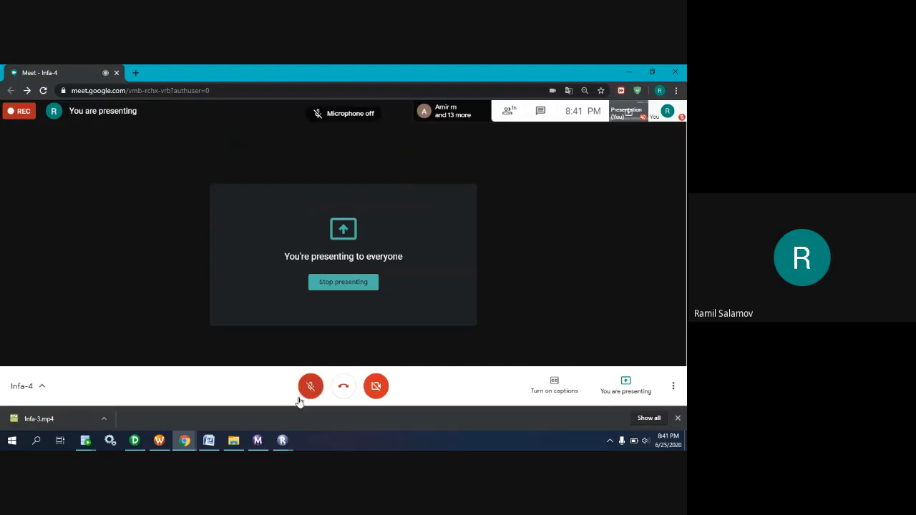
pyautogui.click(186, 441)
pyautogui.click(188, 442)
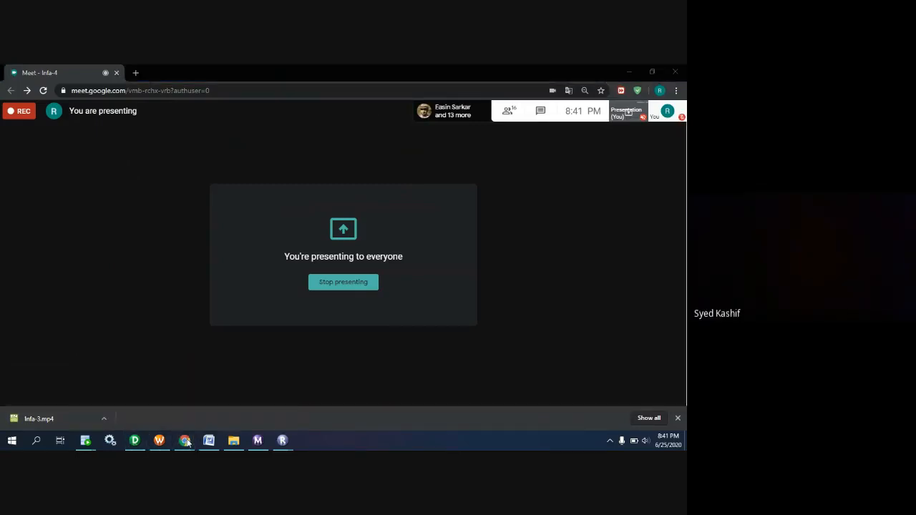
pyautogui.click(186, 443)
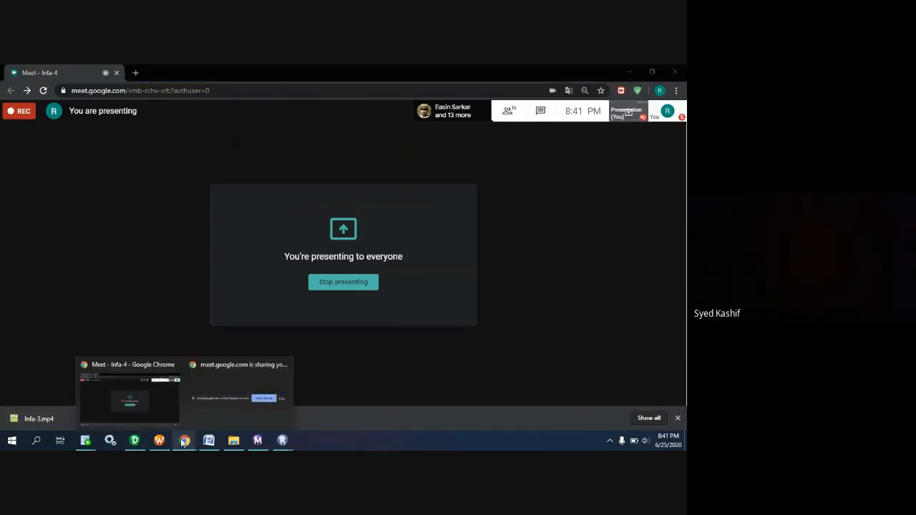
pyautogui.click(135, 441)
pyautogui.click(234, 441)
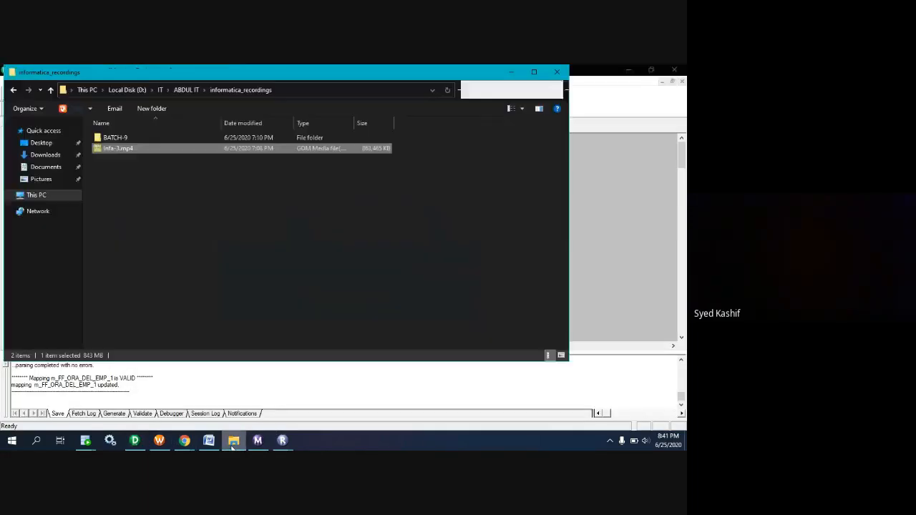
pyautogui.click(14, 91)
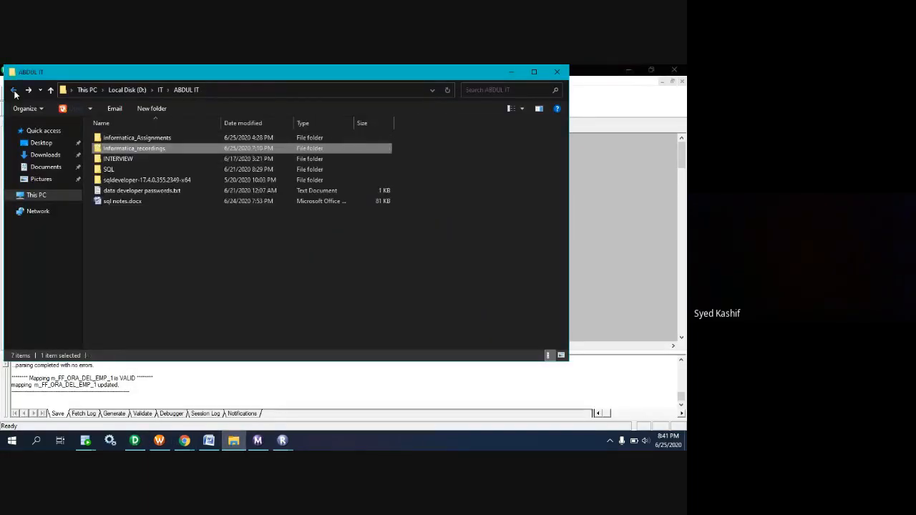
pyautogui.click(224, 444)
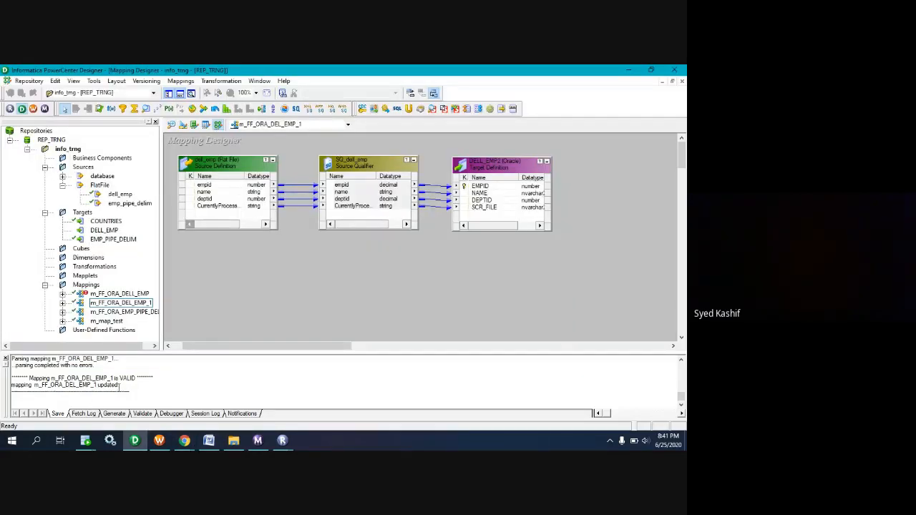
pyautogui.moveTo(85, 444)
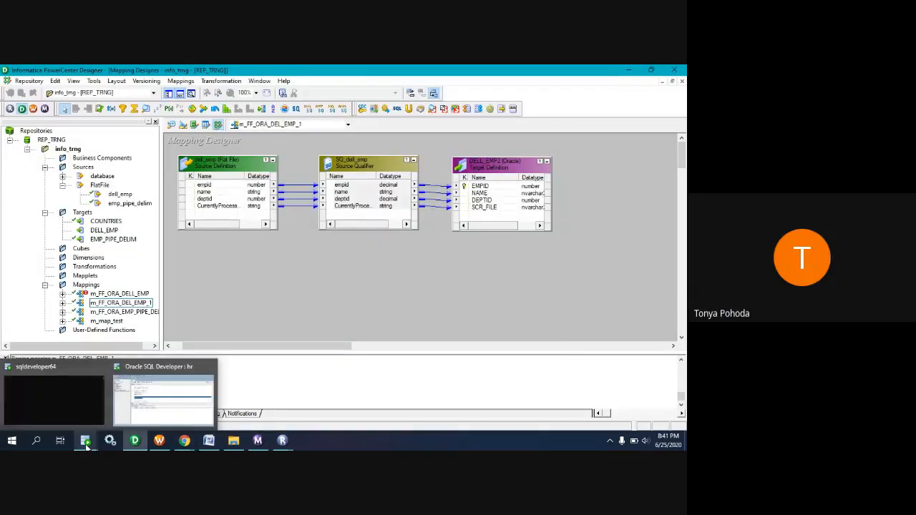
pyautogui.click(184, 442)
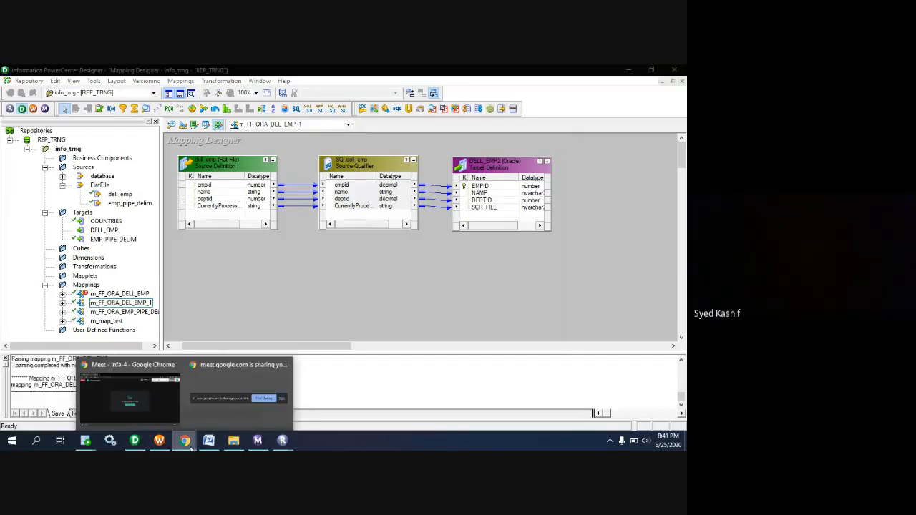
# Return to PowerCenter Designer and open the Source Analyzer.
pyautogui.click(317, 268)
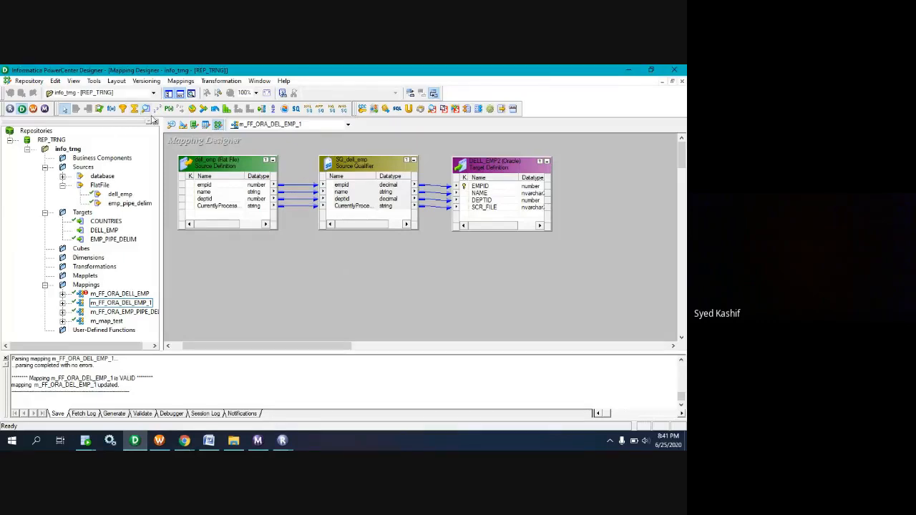
pyautogui.click(172, 124)
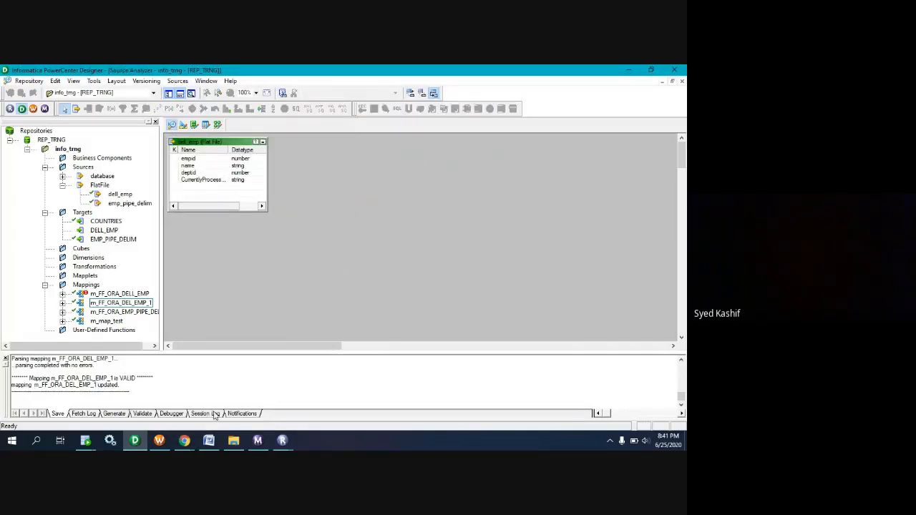
pyautogui.click(234, 441)
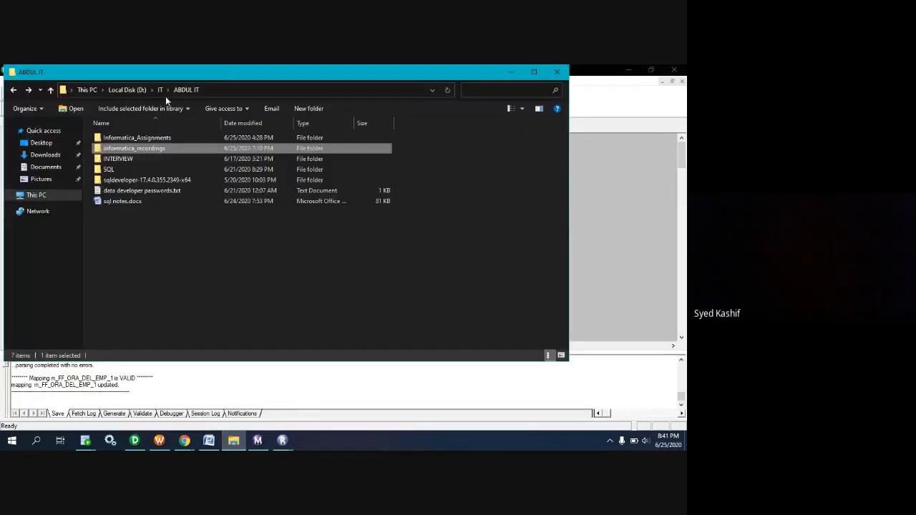
pyautogui.click(87, 92)
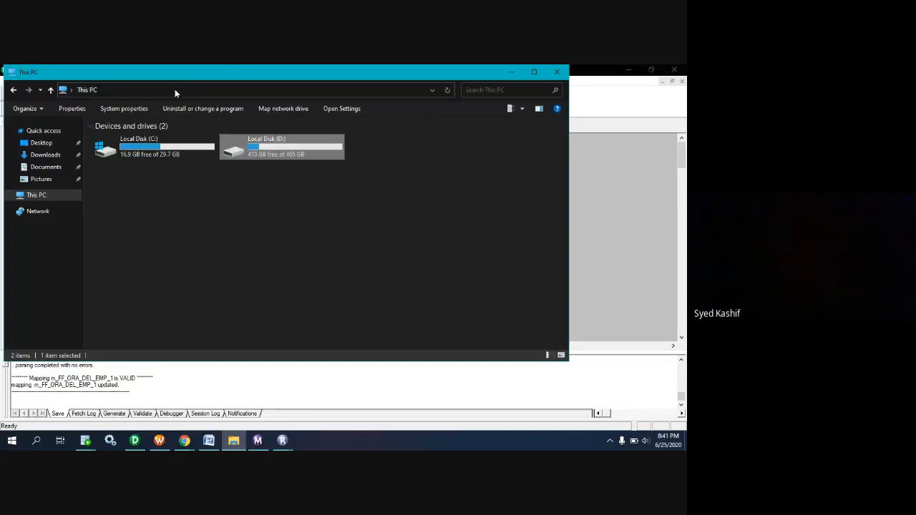
pyautogui.click(558, 73)
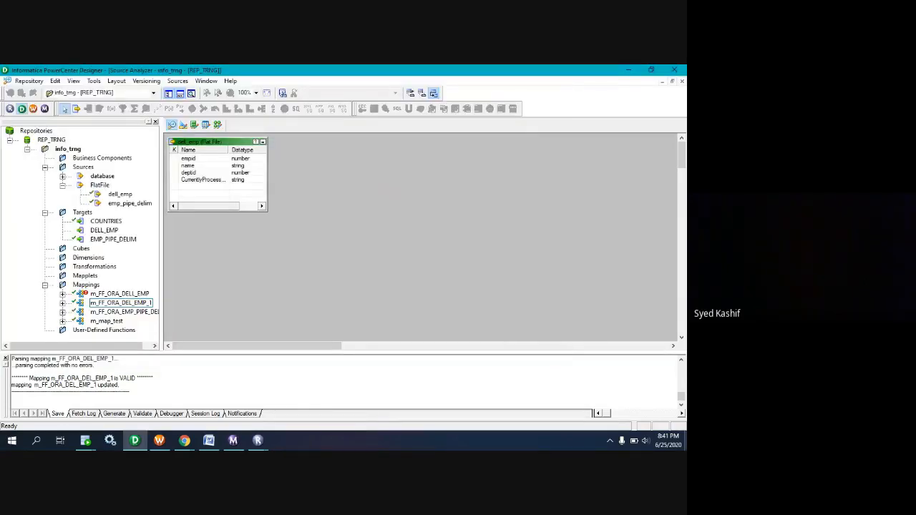
# Show the desktop and open the dell folder inside the Informatica SrcFiles folder from the desktop shortcut.
pyautogui.press('super+d')
pyautogui.doubleClick(30, 297)
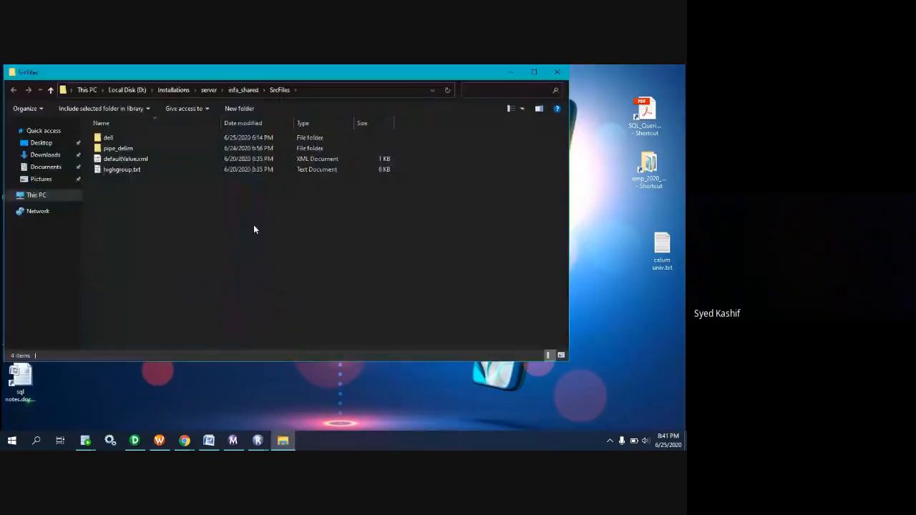
pyautogui.doubleClick(103, 140)
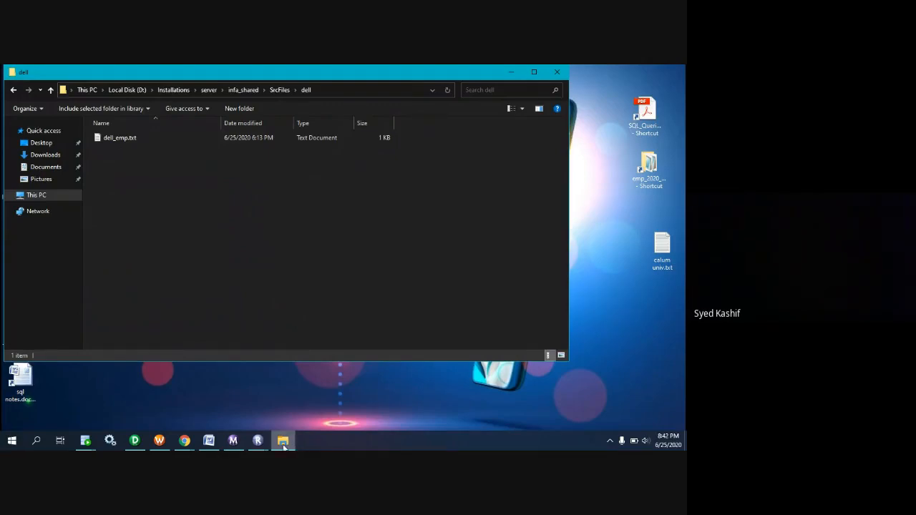
# Open dell_emp.txt in Notepad, highlight its header and data rows for review, and close the file.
pyautogui.click(106, 139)
pyautogui.doubleClick(106, 139)
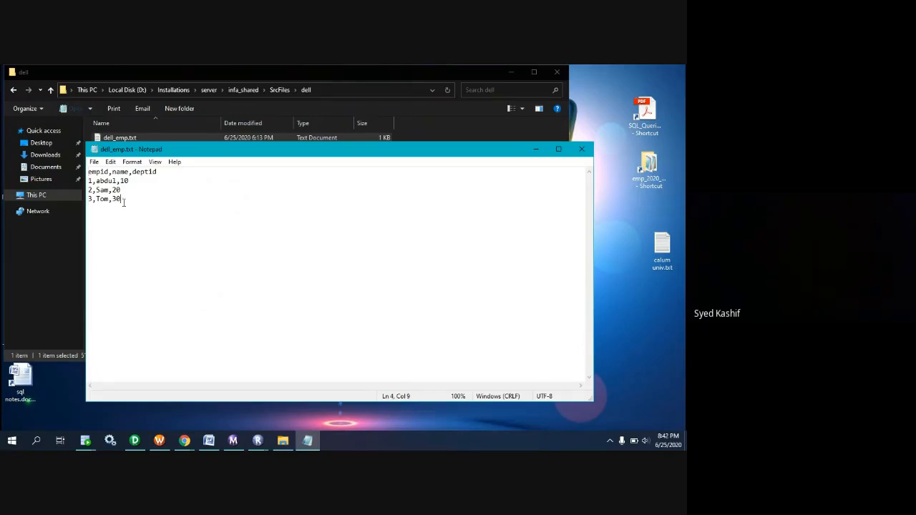
pyautogui.moveTo(123, 199); pyautogui.dragTo(90, 166)
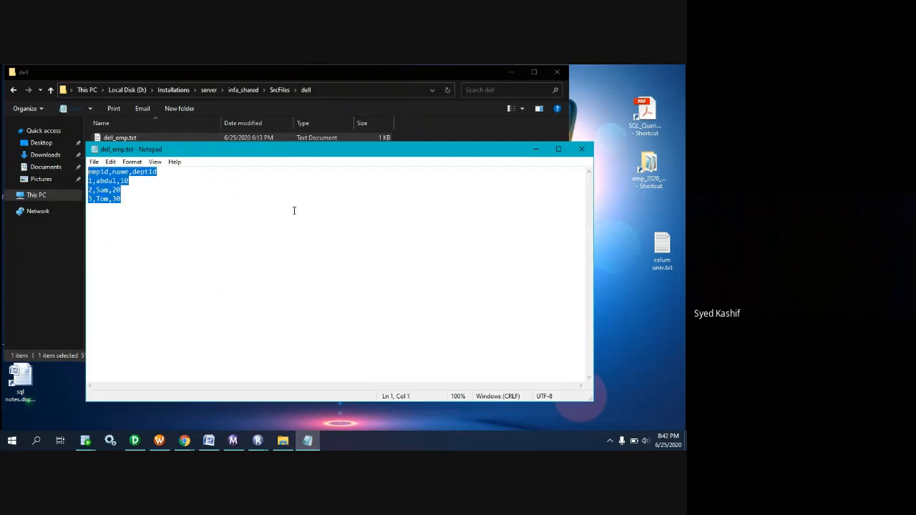
pyautogui.click(581, 155)
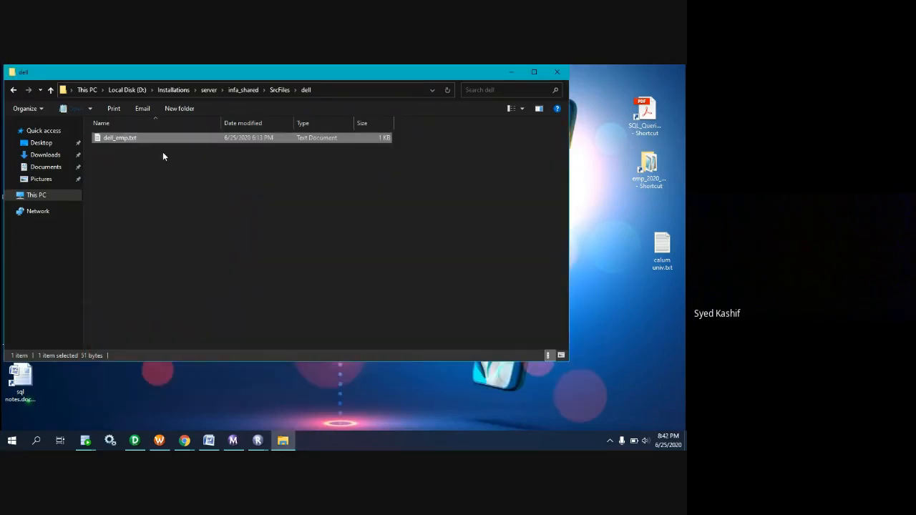
pyautogui.click(156, 157)
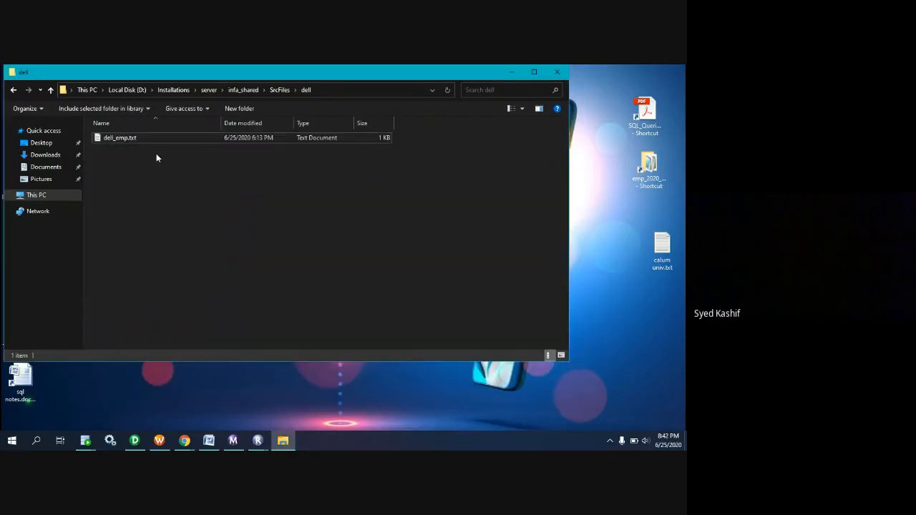
# Rename dell_emp.txt to dell_emp by removing the file extension, and accept the extension change.
pyautogui.click(119, 142)
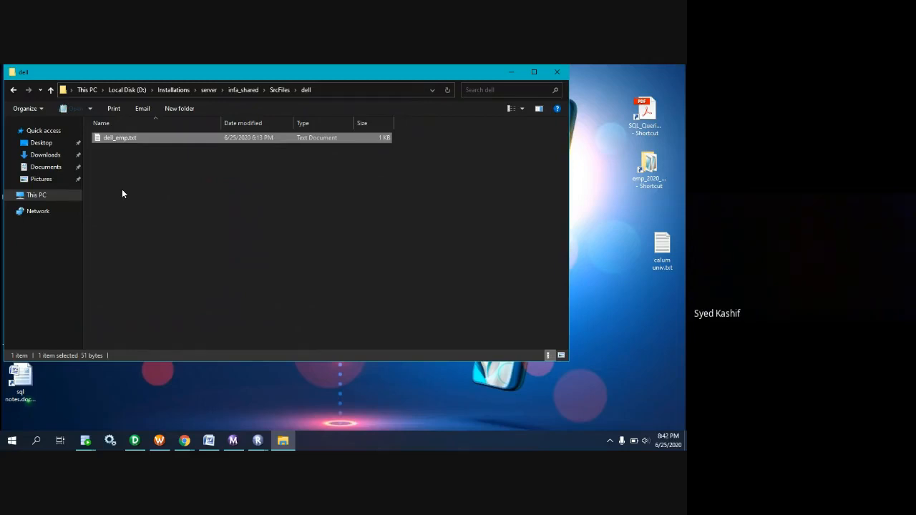
pyautogui.click(131, 141)
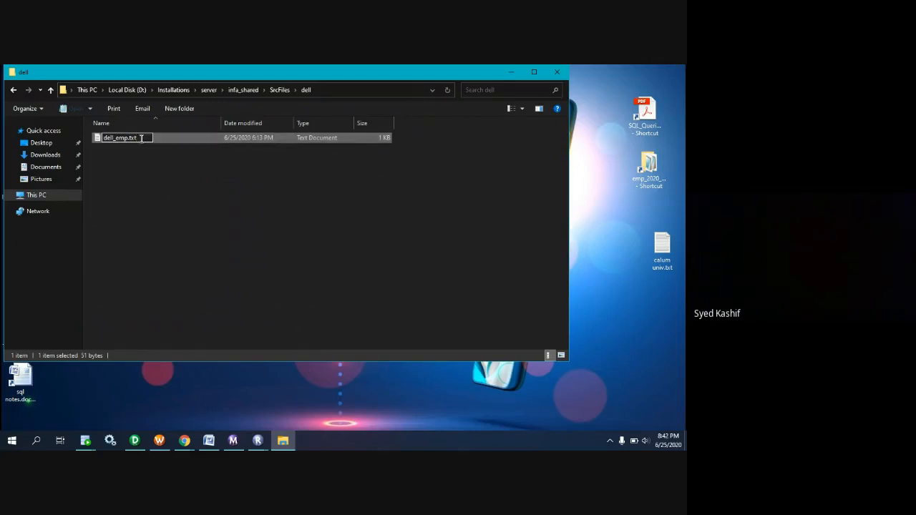
pyautogui.press('BackSpace')
pyautogui.press('BackSpace')
pyautogui.press('BackSpace')
pyautogui.press('BackSpace')
pyautogui.press('Return')
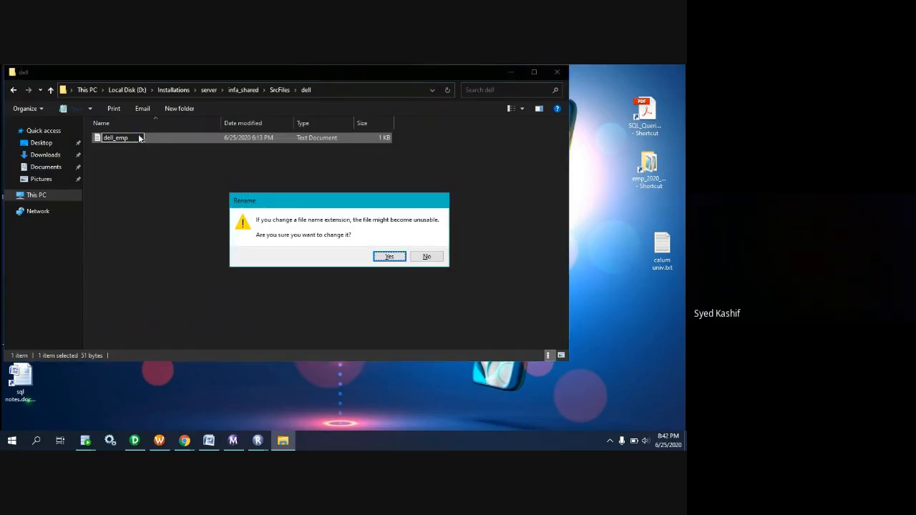
pyautogui.click(389, 257)
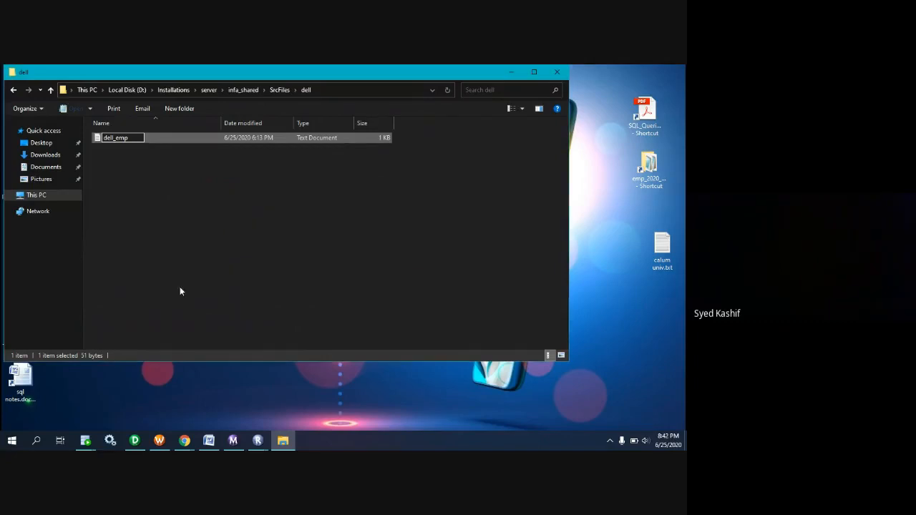
pyautogui.click(152, 280)
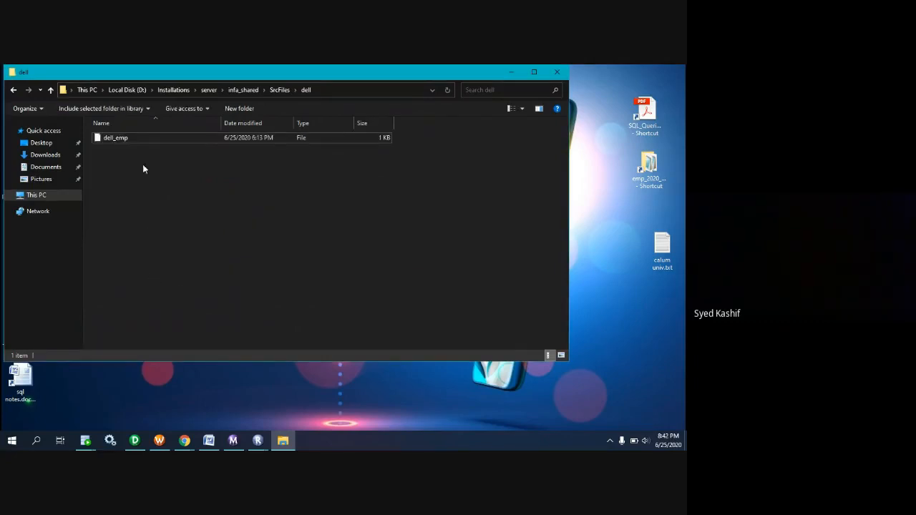
# Restore the .txt extension by renaming the dell_emp file to dell_emp.txt.
pyautogui.click(133, 138)
pyautogui.click(133, 138)
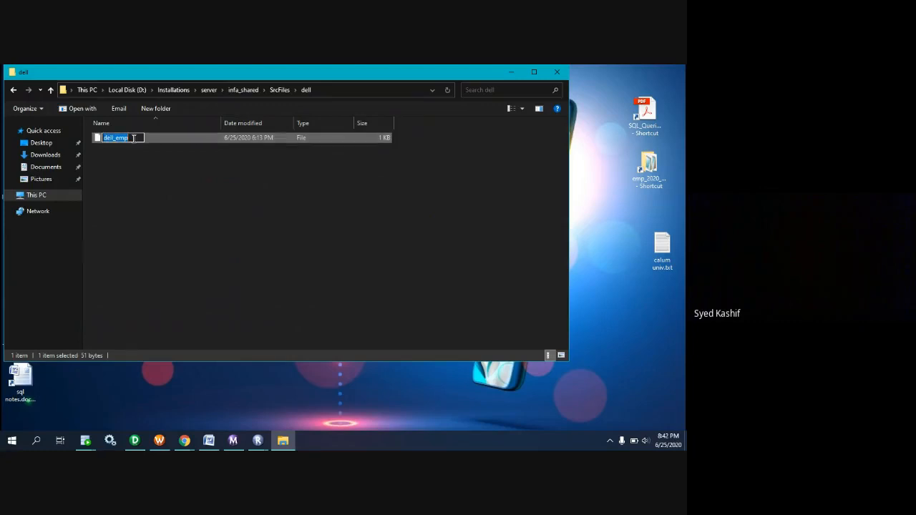
pyautogui.click(133, 138)
pyautogui.write('.txt')
pyautogui.press('Return')
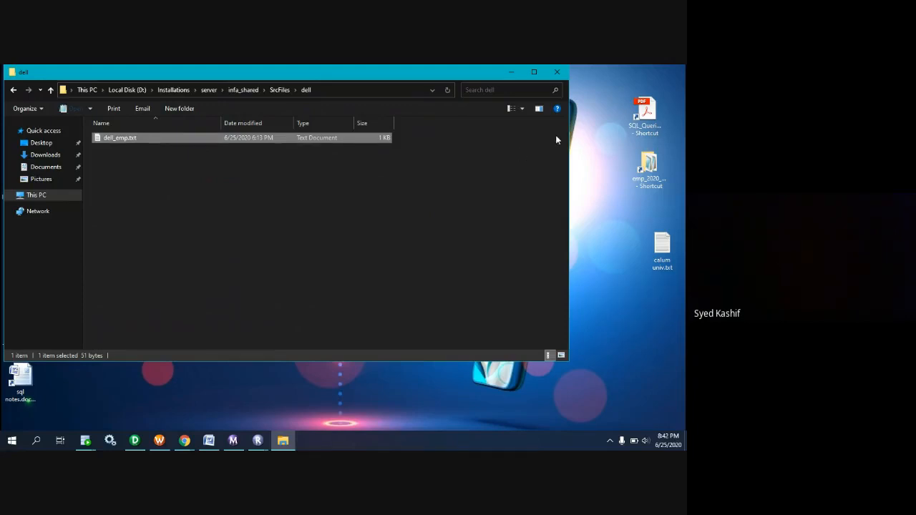
# Open dell_emp.txt in Notepad and maximize its window to view the comma-separated employee records.
pyautogui.doubleClick(114, 137)
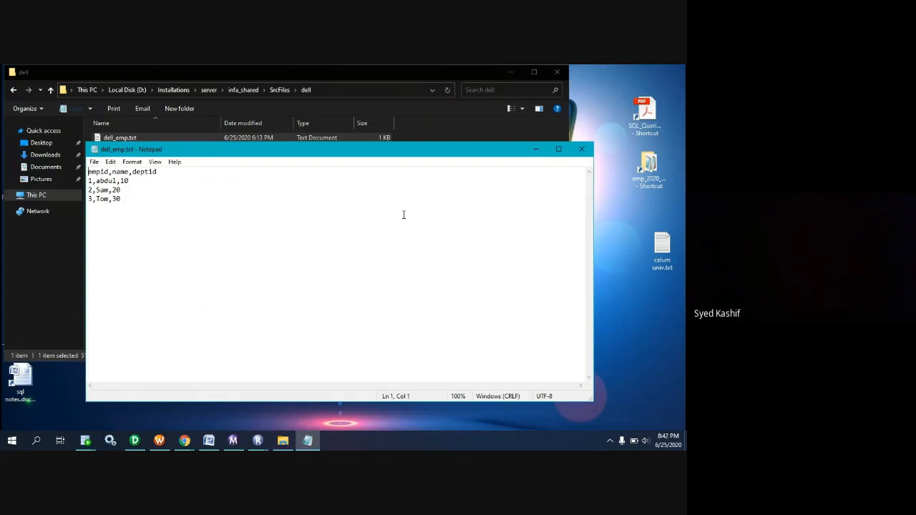
pyautogui.click(559, 149)
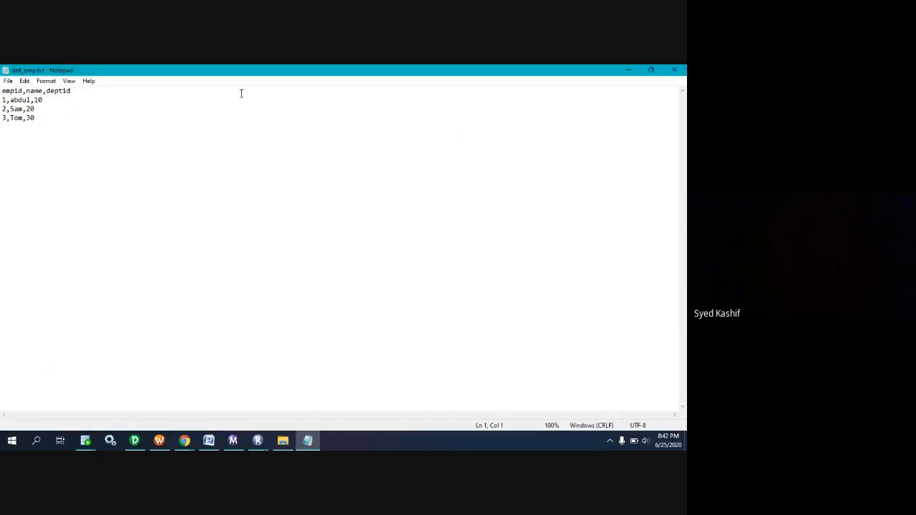
# Select all the text in dell_emp.txt for review, then close the file and the dell folder window.
pyautogui.hotkey('ctrl', 'a')
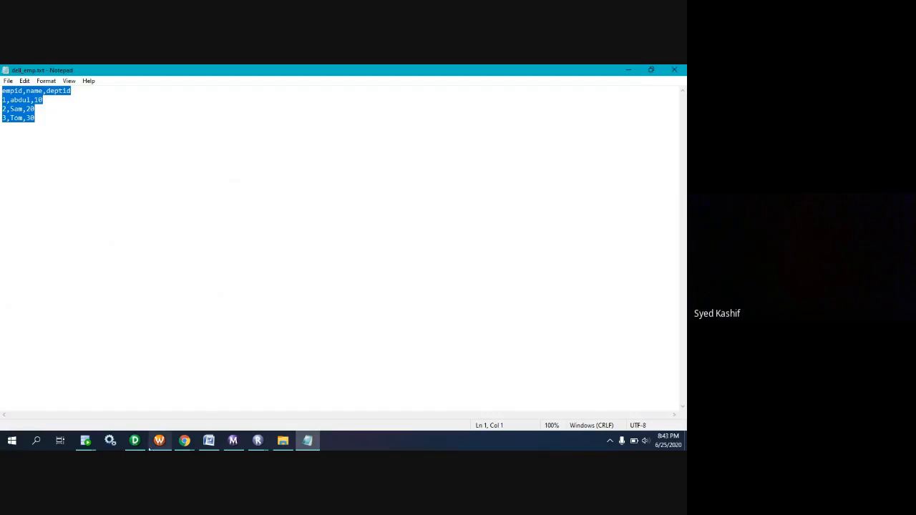
pyautogui.click(677, 71)
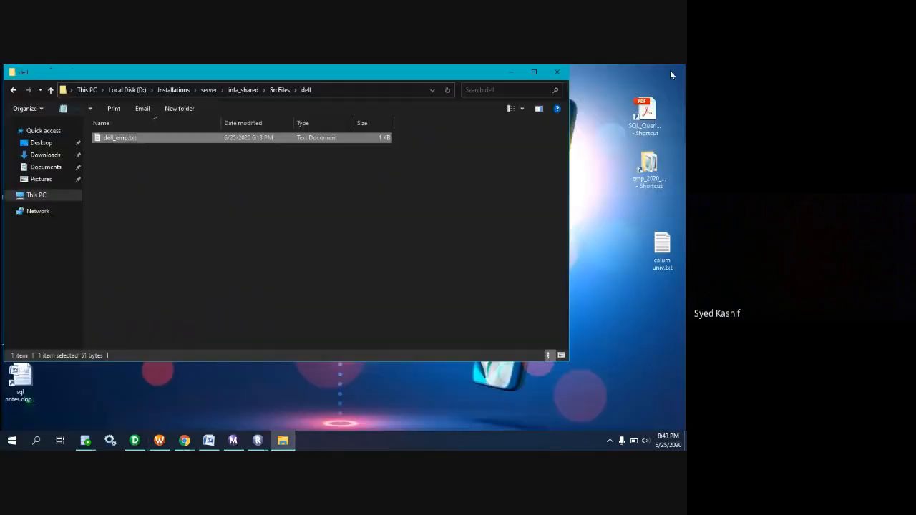
pyautogui.click(563, 73)
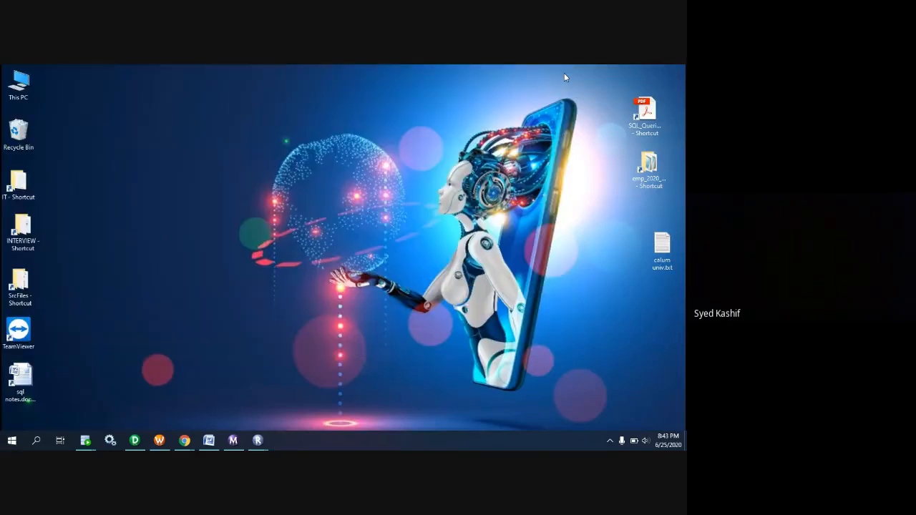
# Switch to Oracle SQL Developer and run the select query on the hr.dell_emp table.
pyautogui.moveTo(92, 445)
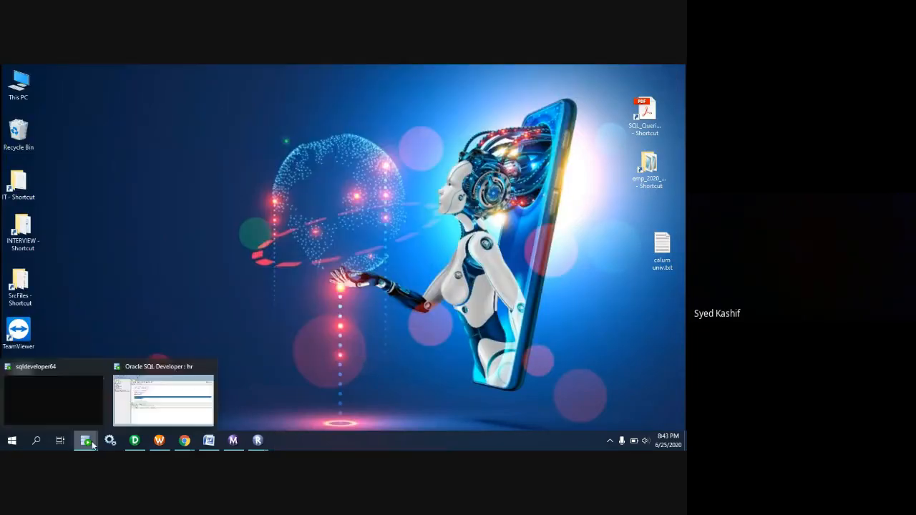
pyautogui.click(163, 400)
pyautogui.scroll(2, 271, 253)
pyautogui.hotkey('ctrl', 'Return')
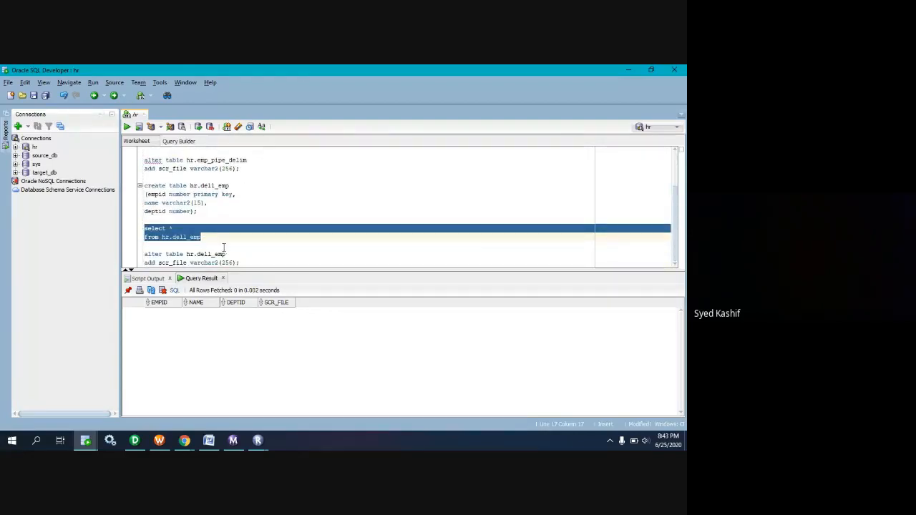
# Clear the hr worksheet of everything except the select query on hr.dell_emp, and run that query.
pyautogui.hotkey('ctrl', 'x')
pyautogui.moveTo(241, 262); pyautogui.dragTo(91, 89)
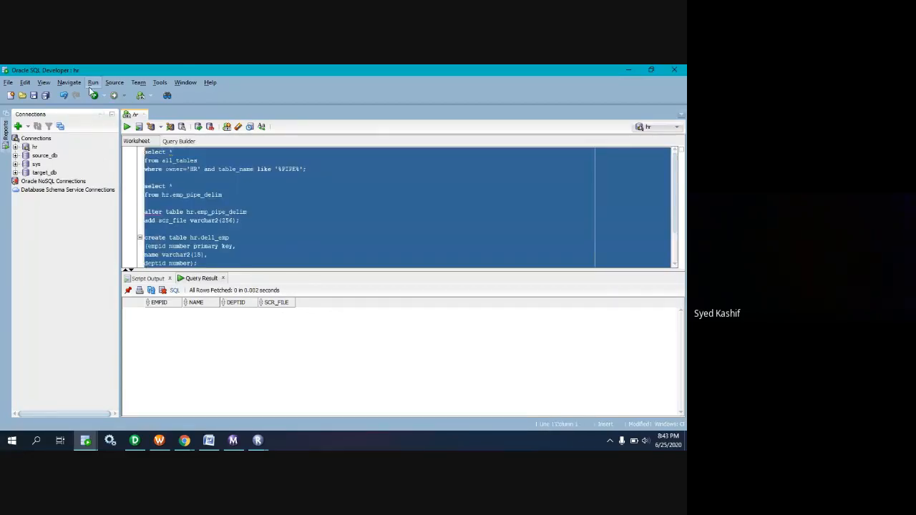
pyautogui.press('Delete')
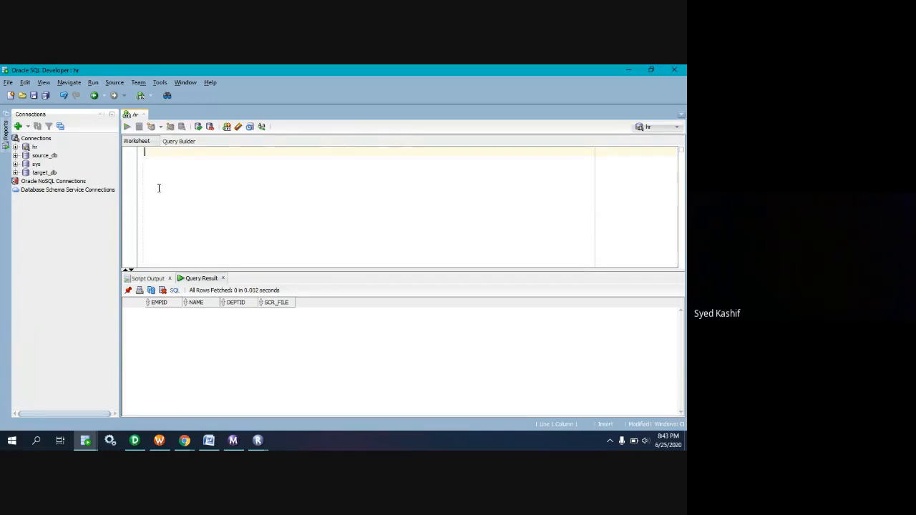
pyautogui.hotkey('ctrl', 'v')
pyautogui.hotkey('ctrl', 'a')
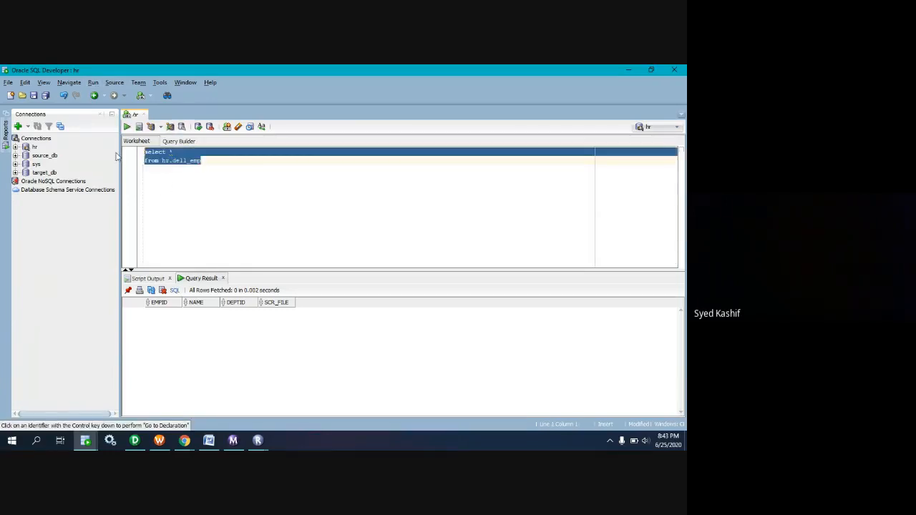
pyautogui.hotkey('ctrl', 'Return')
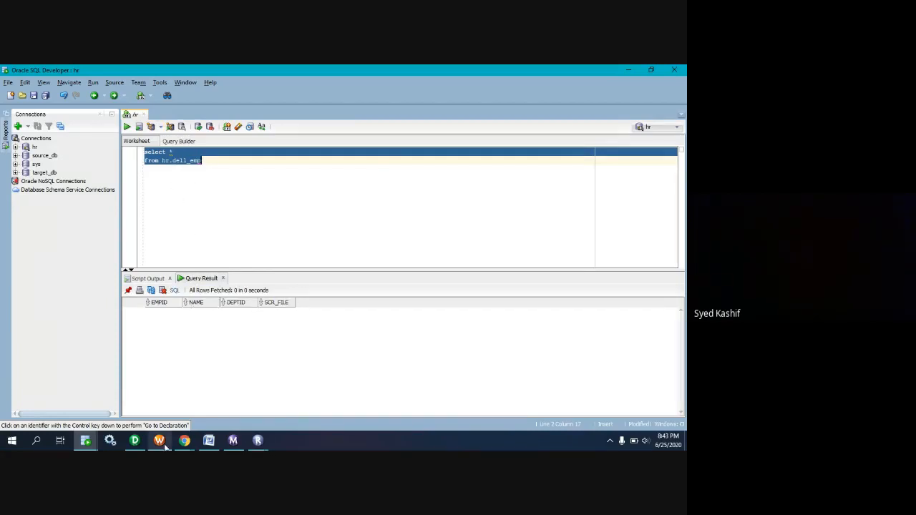
# Switch to the Google Meet call in Chrome, unmute the microphone, and minimize the browser window.
pyautogui.moveTo(185, 440)
pyautogui.click(138, 405)
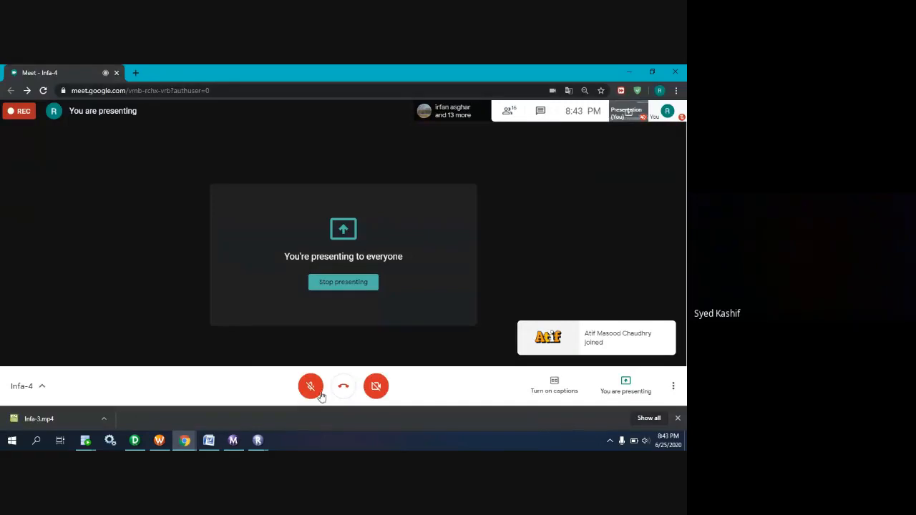
pyautogui.click(310, 387)
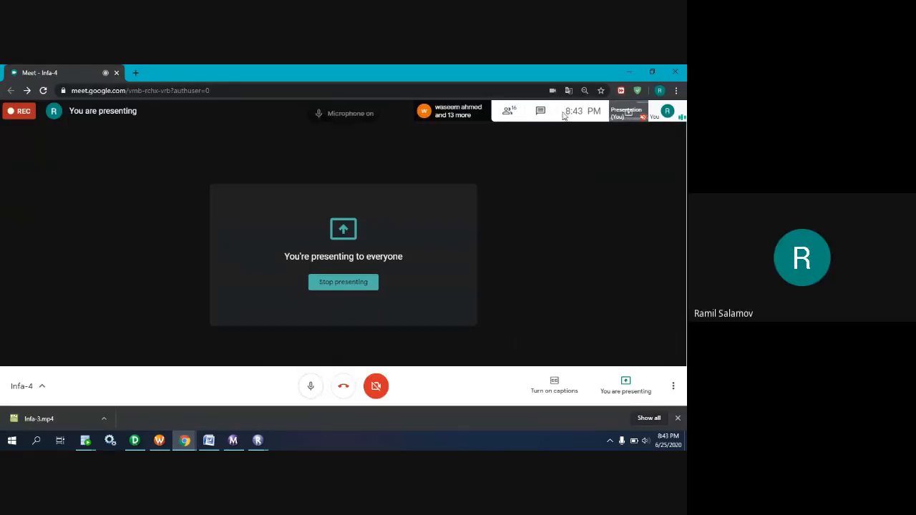
pyautogui.click(628, 71)
# Below the select query, start a create table statement for hr.emp_dell_empl.
pyautogui.click(219, 160)
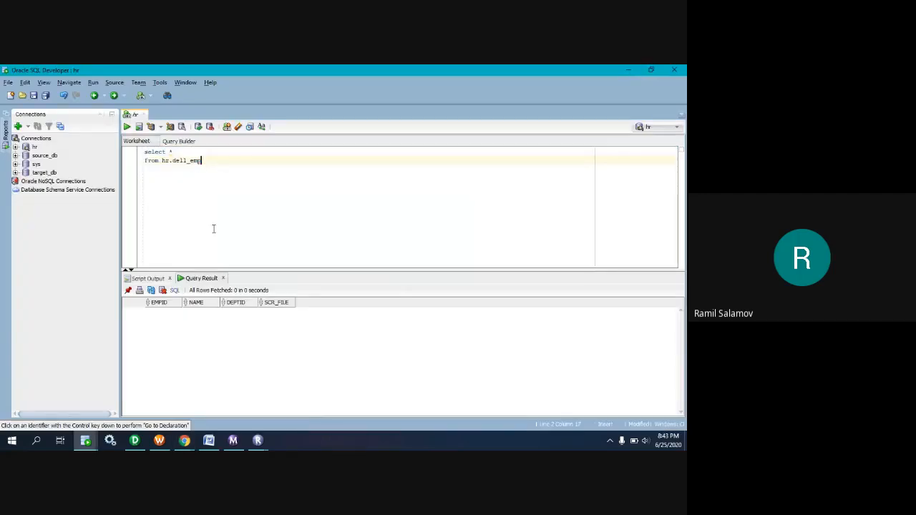
pyautogui.press('Return')
pyautogui.write('crea')
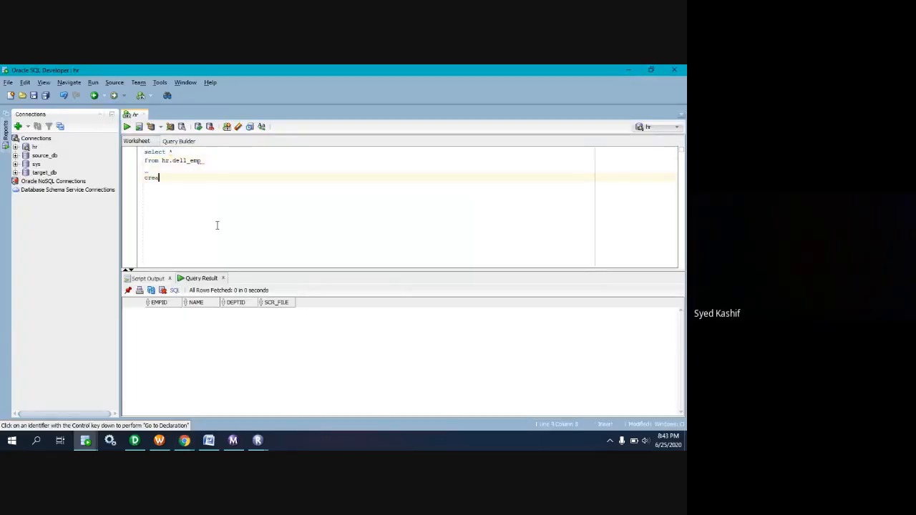
pyautogui.write('te table hr')
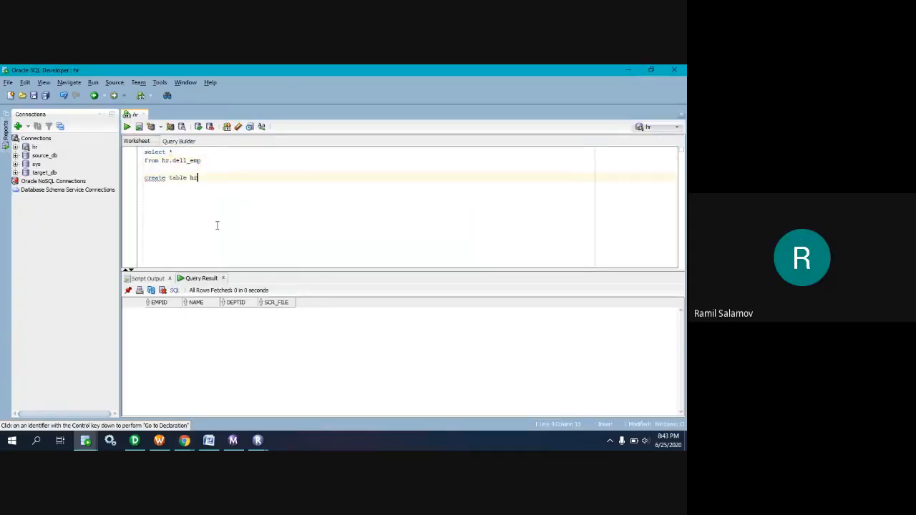
pyautogui.write('.emp_dell_empl')
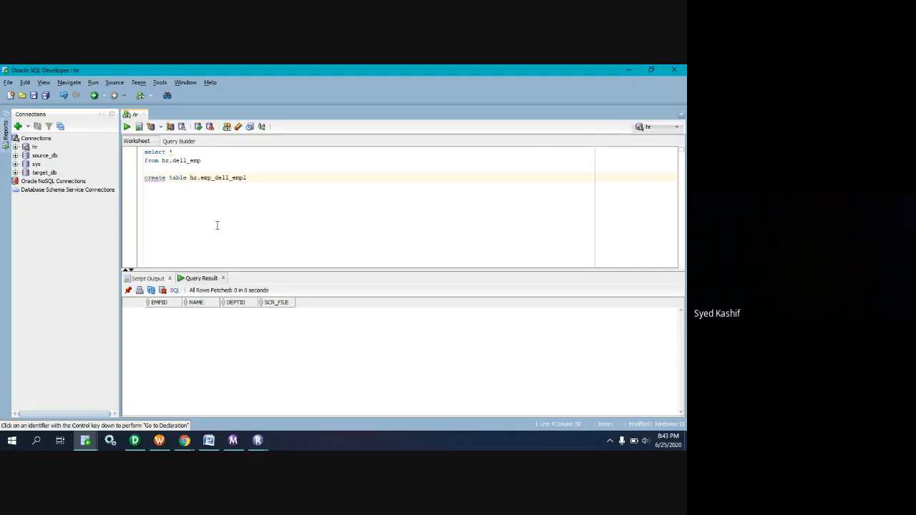
pyautogui.press('Return')
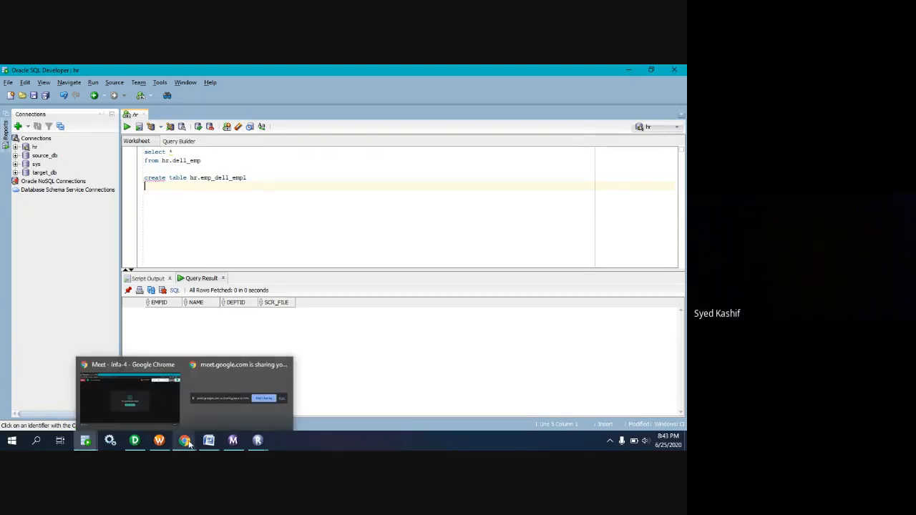
# Define the empid column as number primary key in the create table statement.
pyautogui.write('empid n')
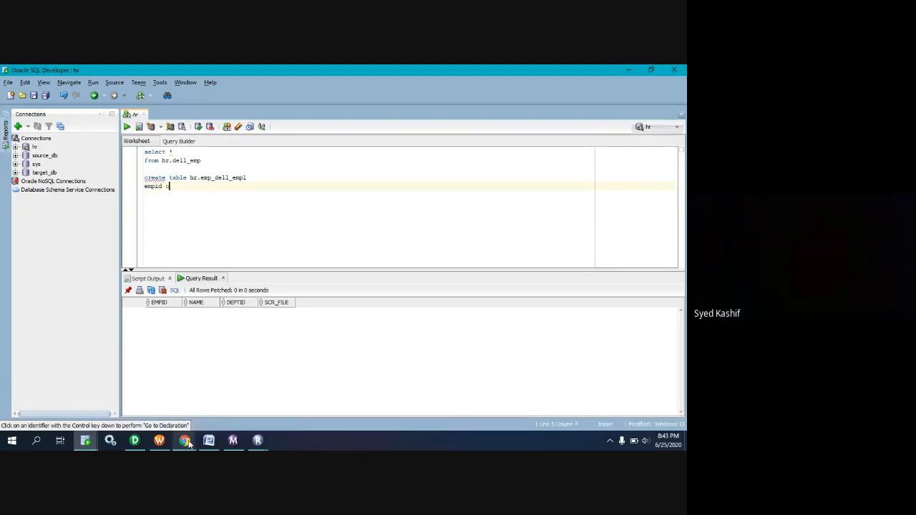
pyautogui.write('umber primary key,')
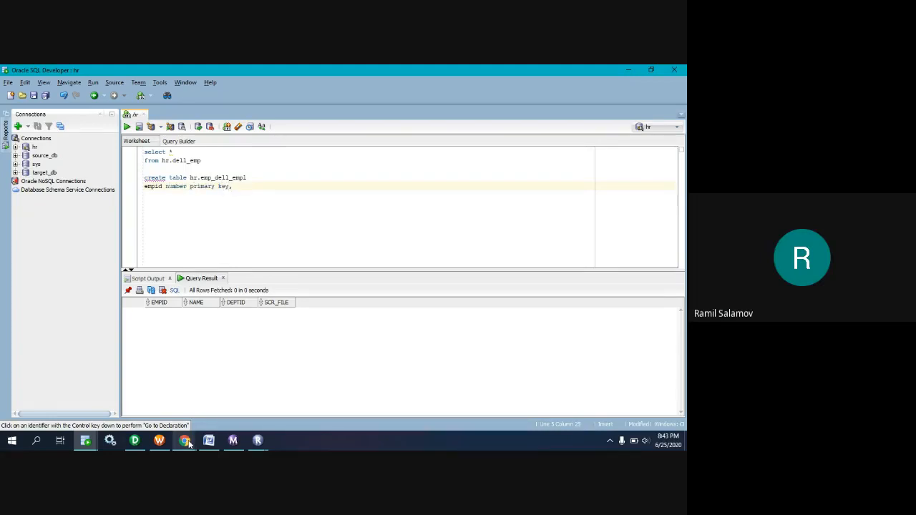
pyautogui.press('Return')
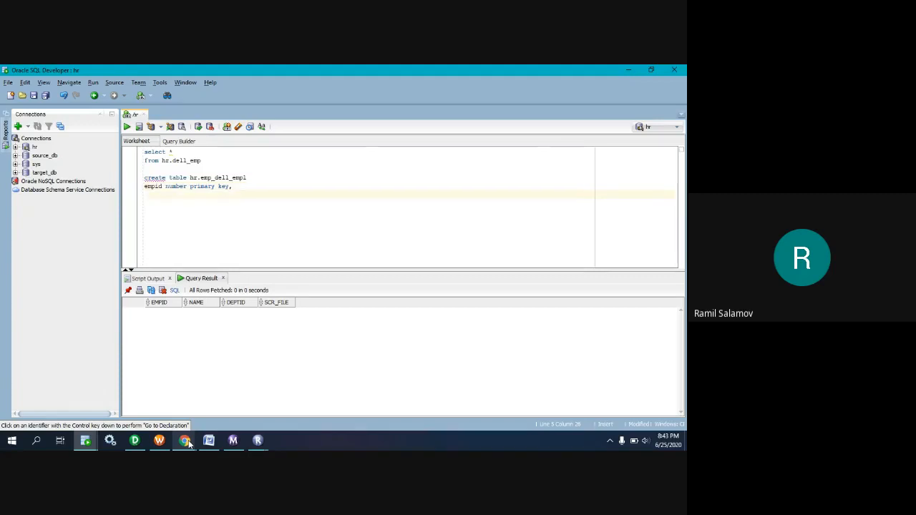
# Add the columns name varchar2(15) and deptid number, ending the statement with a closing parenthesis and semicolon.
pyautogui.write('deptid')
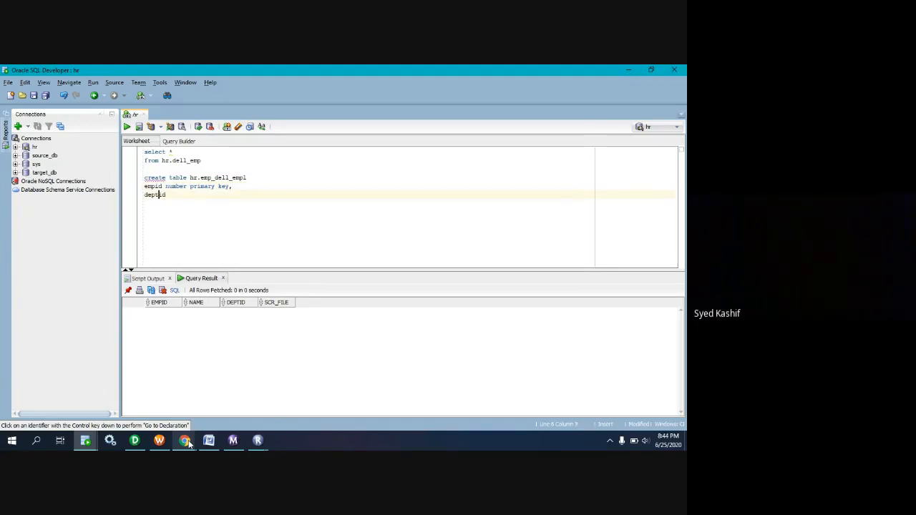
pyautogui.write('name varchar2(')
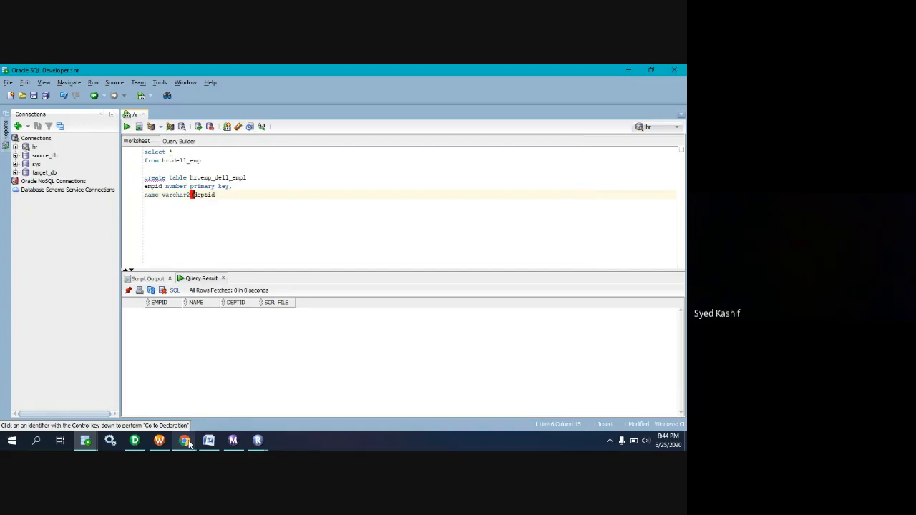
pyautogui.write('15),')
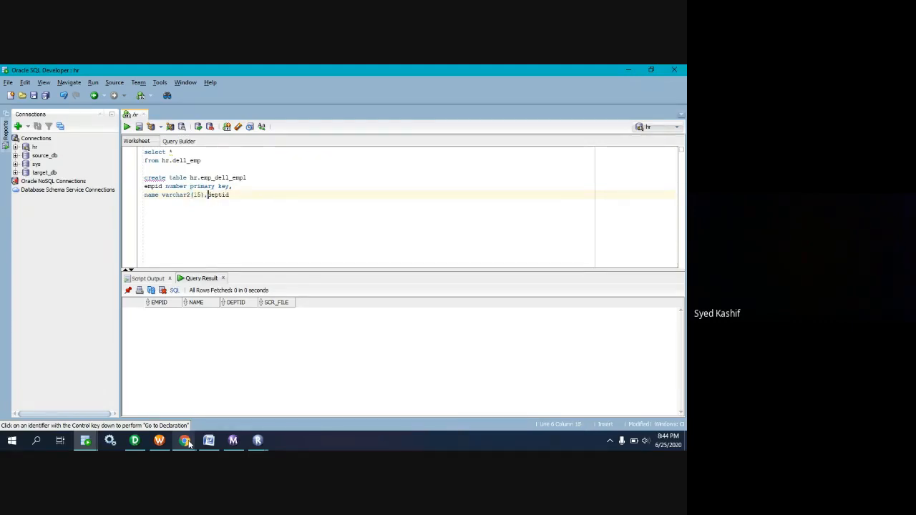
pyautogui.press('Return')
pyautogui.press('End')
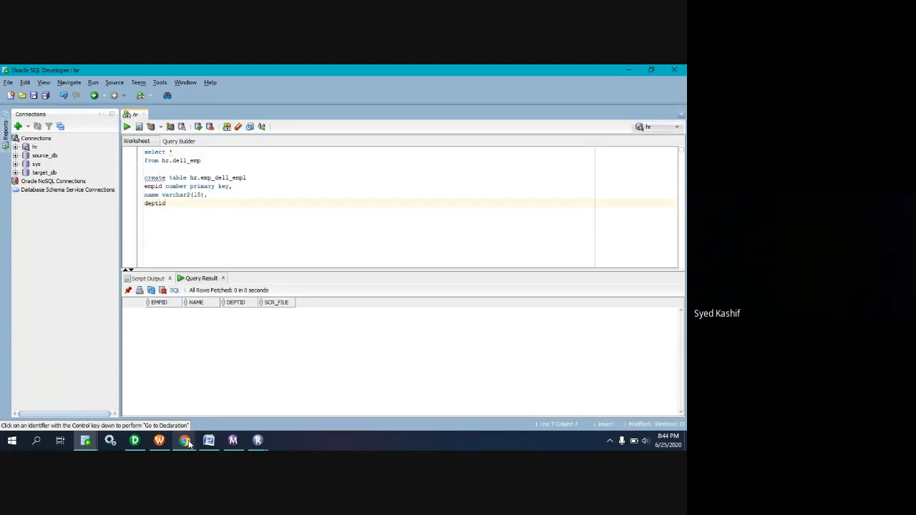
pyautogui.write('number);')
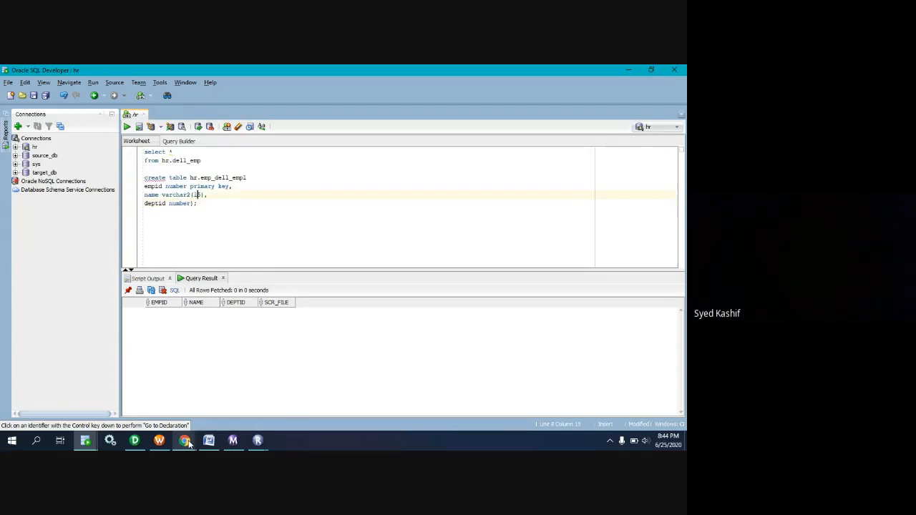
# Insert the missing opening parenthesis before the empid column definition.
pyautogui.press('Up')
pyautogui.press('Up')
pyautogui.press('Up')
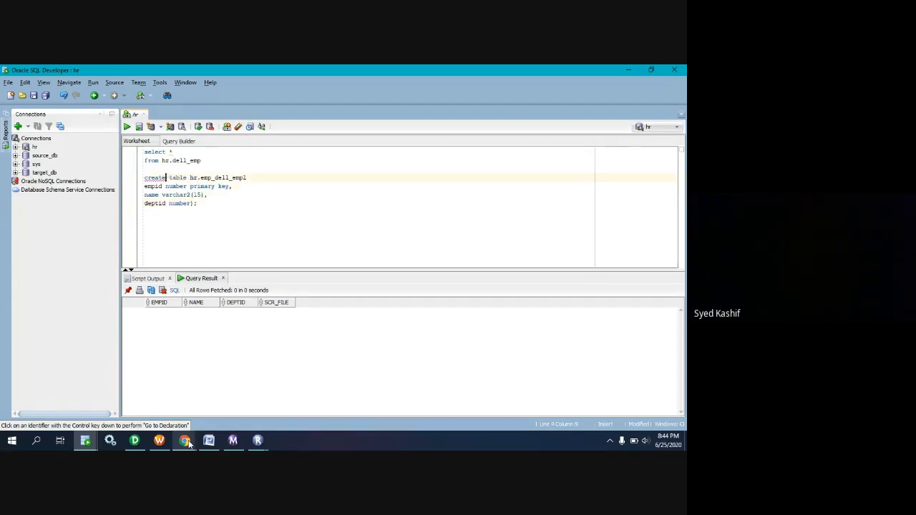
pyautogui.press('Left')
pyautogui.press('Left')
pyautogui.press('Left')
pyautogui.press('Down')
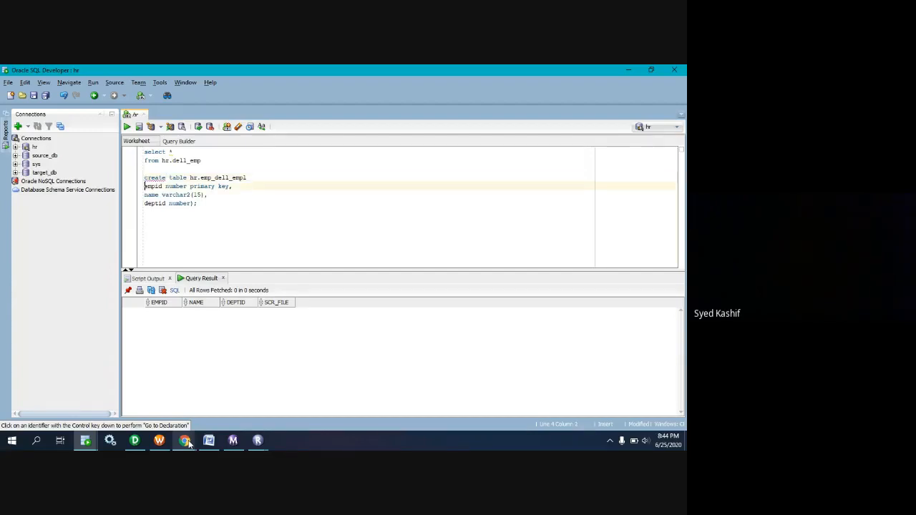
pyautogui.write('(')
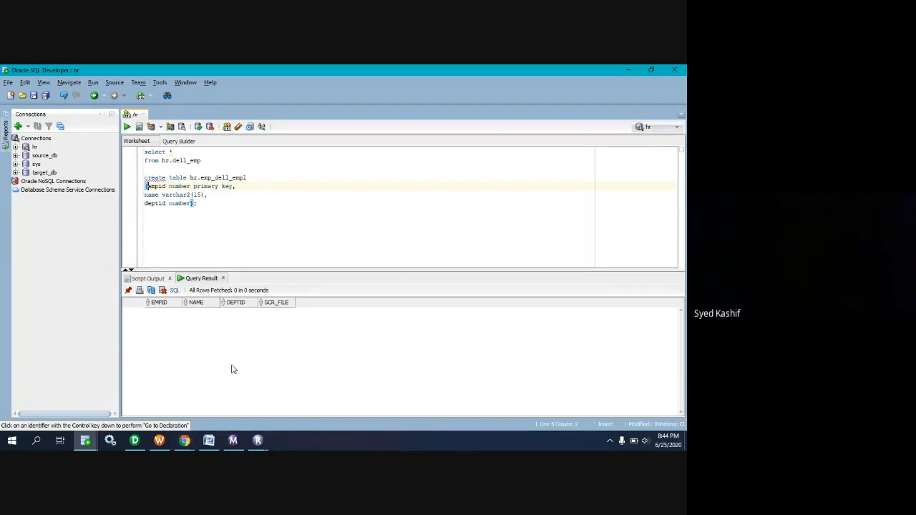
# Run only the create table statement for hr.emp_dell_empl.
pyautogui.click(218, 227)
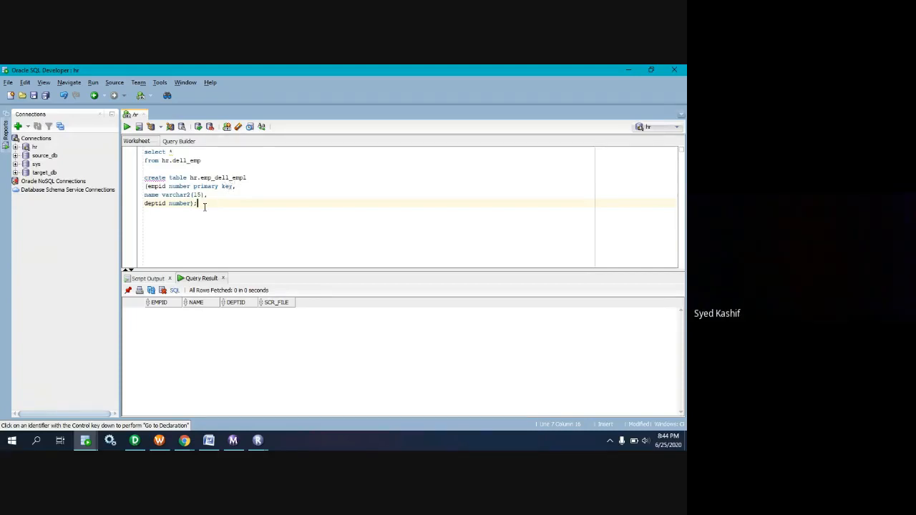
pyautogui.moveTo(204, 206); pyautogui.dragTo(137, 178)
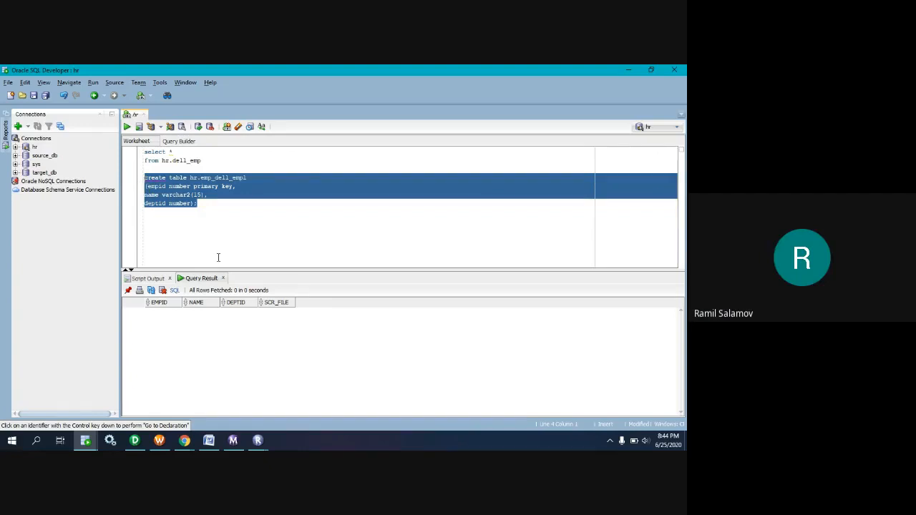
pyautogui.click(127, 126)
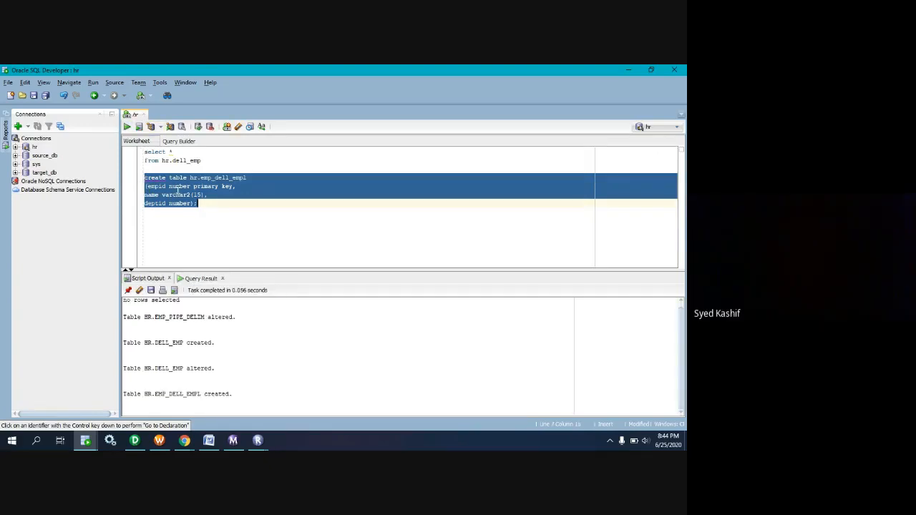
# Write a query selecting all columns from hr.emp_dell_empl below the create table statement, and run it.
pyautogui.click(181, 220)
pyautogui.press('Return')
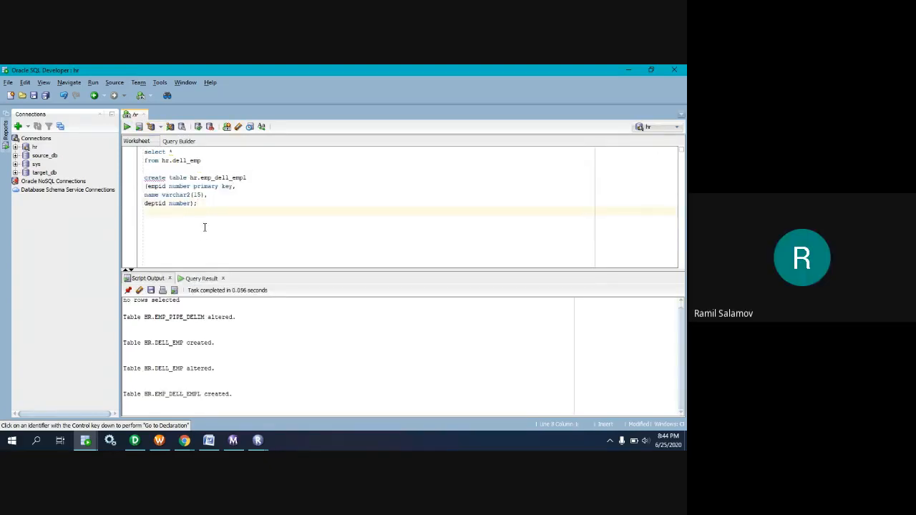
pyautogui.write('select *')
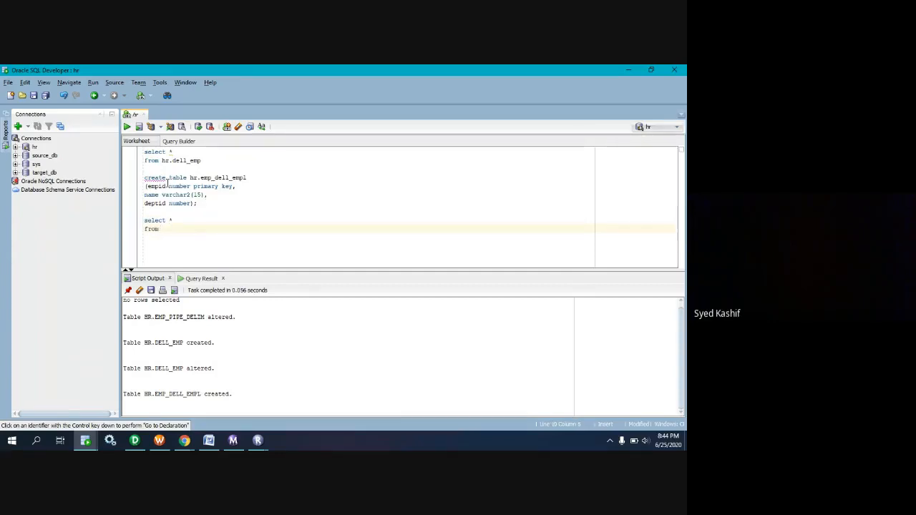
pyautogui.moveTo(247, 178); pyautogui.dragTo(190, 177)
pyautogui.hotkey('ctrl', 'c')
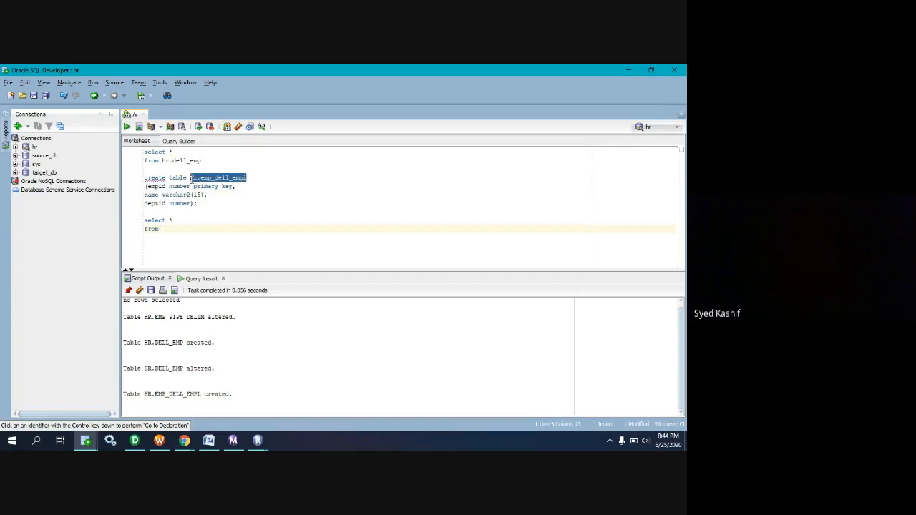
pyautogui.click(189, 231)
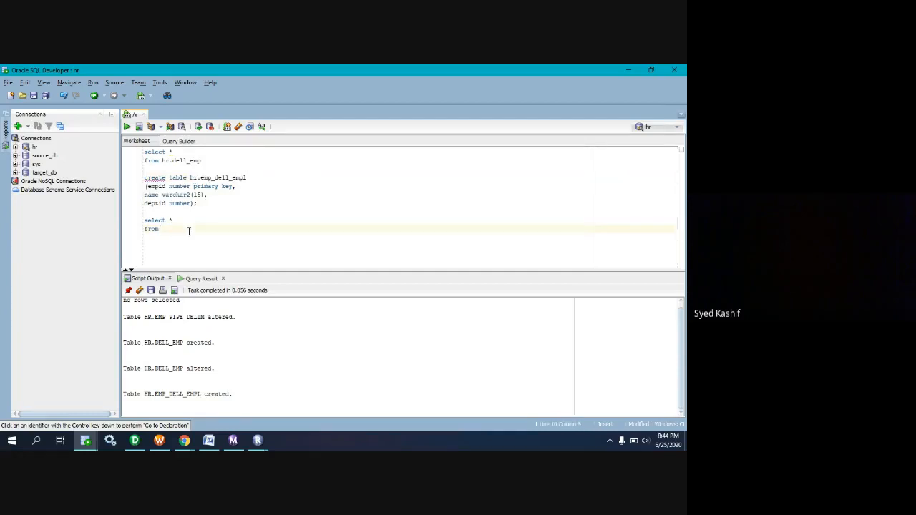
pyautogui.hotkey('ctrl', 'v')
pyautogui.moveTo(219, 229); pyautogui.dragTo(144, 220)
pyautogui.click(128, 128)
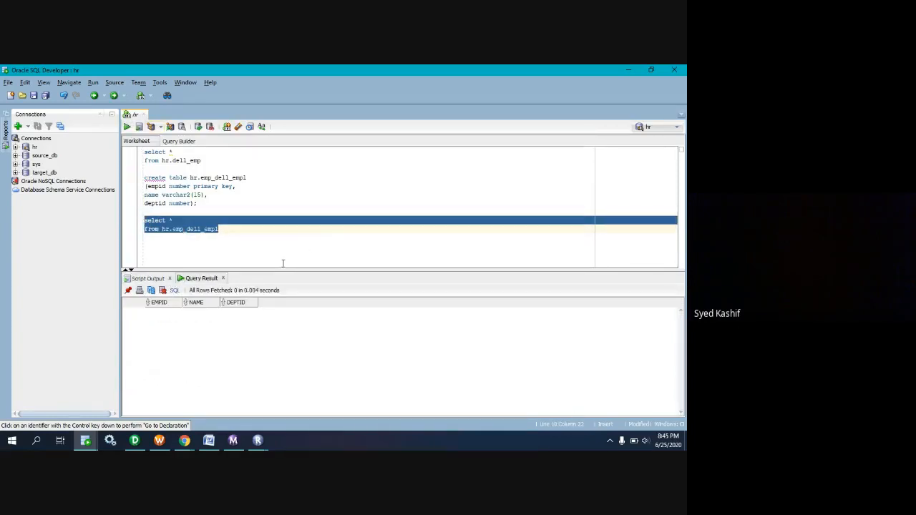
# Switch to Informatica PowerCenter Designer and clear all objects from the Source Analyzer workspace.
pyautogui.click(86, 441)
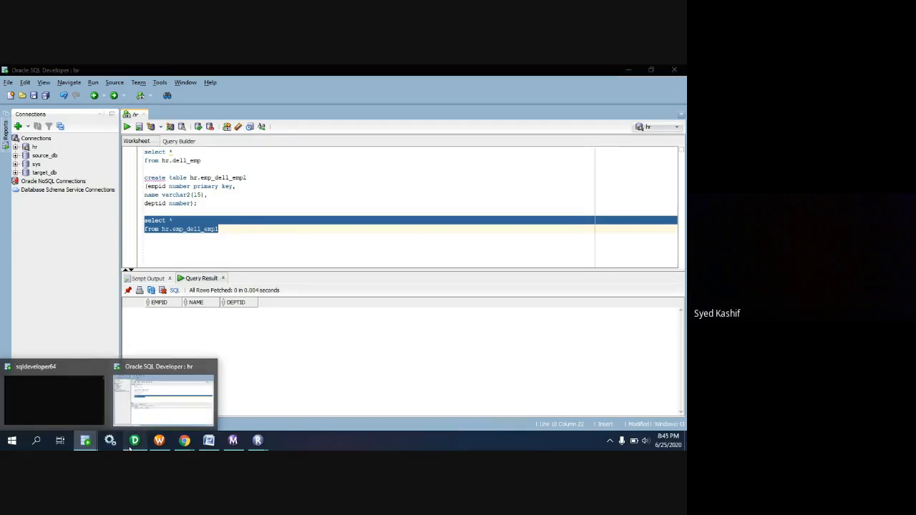
pyautogui.click(135, 440)
pyautogui.rightClick(314, 234)
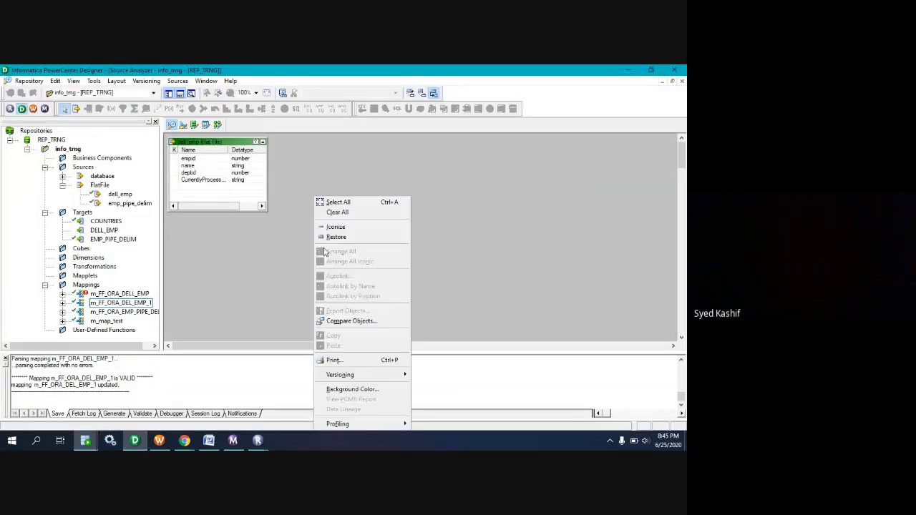
pyautogui.click(334, 214)
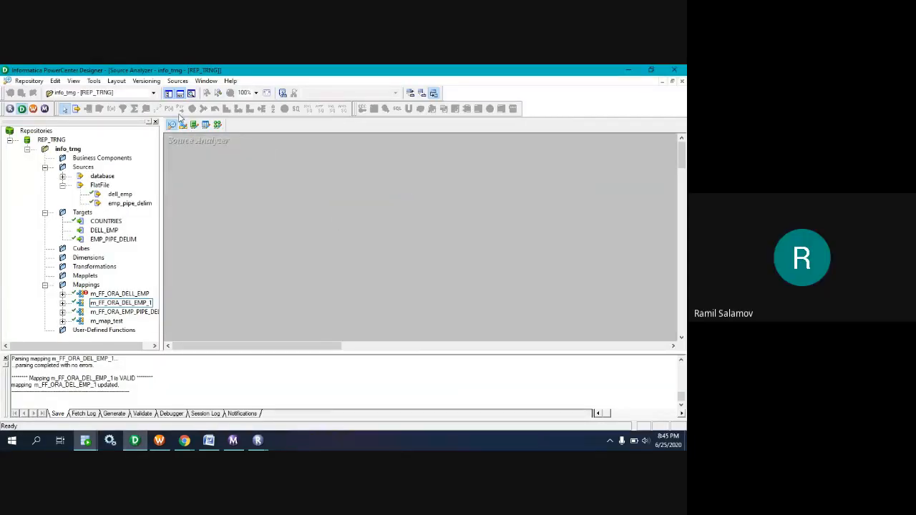
# Start a flat-file source import and open dell_emp.txt from the dell folder inside SrcFiles.
pyautogui.click(146, 81)
pyautogui.moveTo(177, 80)
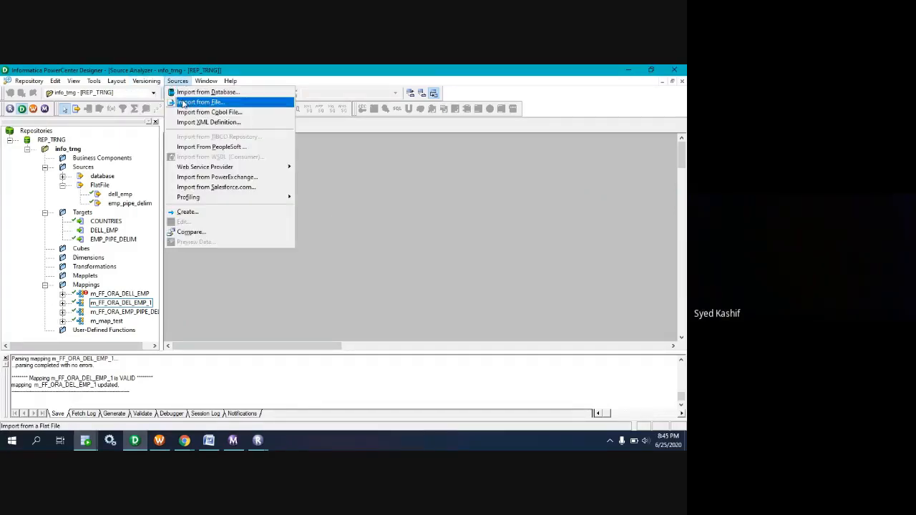
pyautogui.click(186, 103)
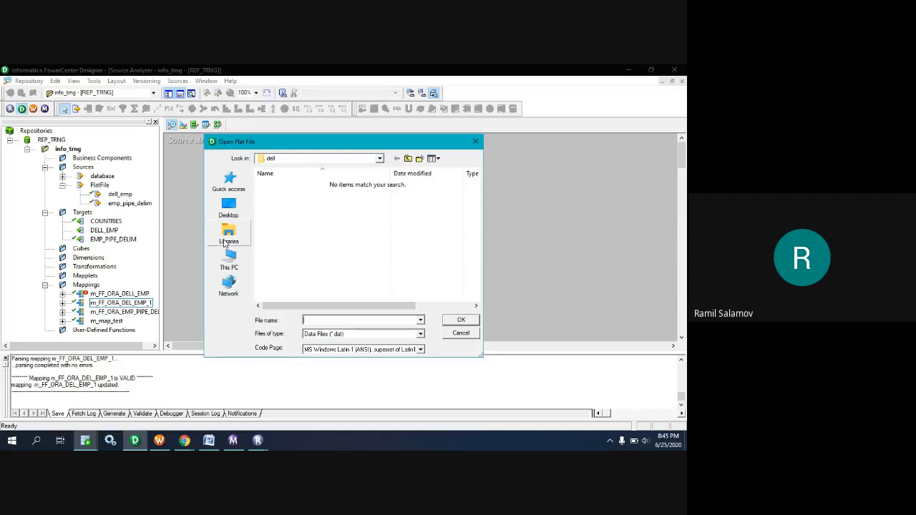
pyautogui.click(230, 264)
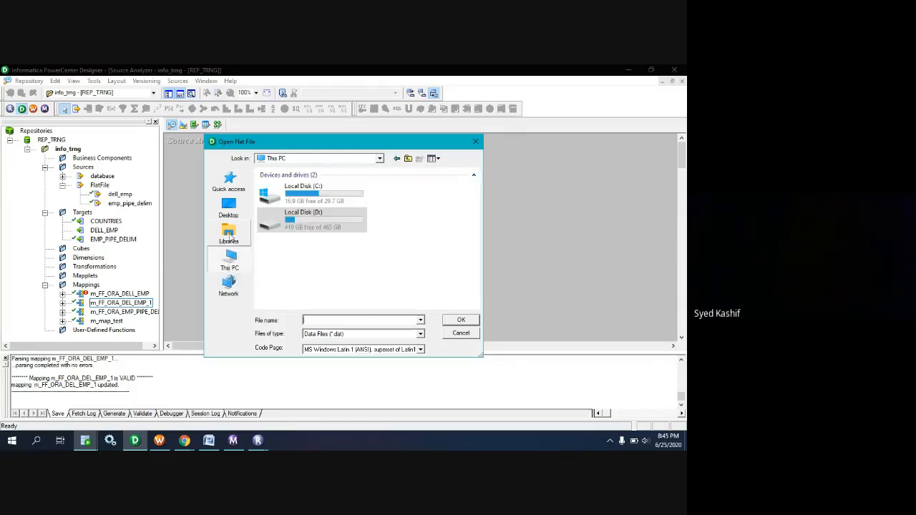
pyautogui.click(228, 233)
pyautogui.click(228, 182)
pyautogui.click(230, 212)
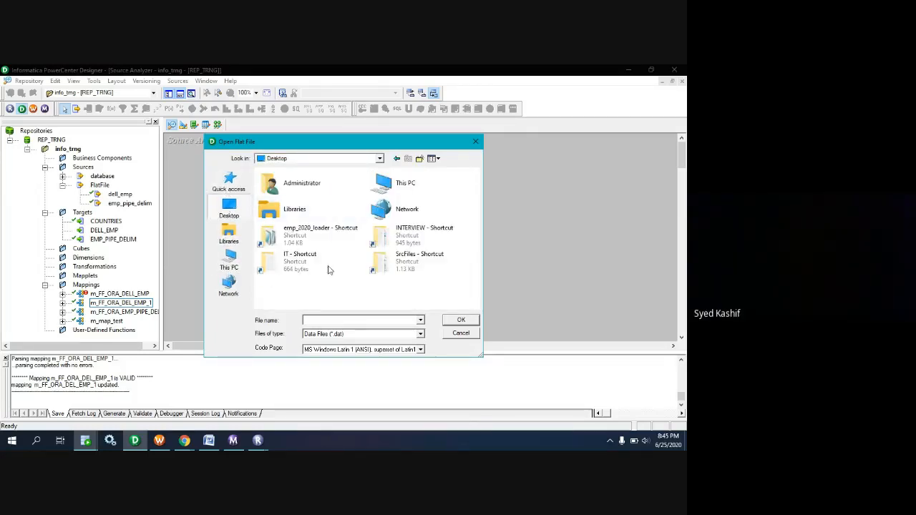
pyautogui.doubleClick(394, 267)
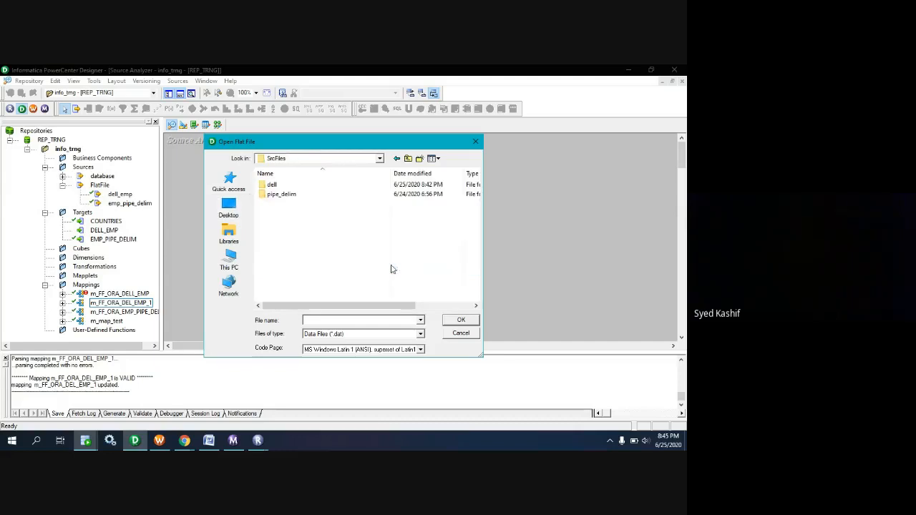
pyautogui.doubleClick(272, 185)
pyautogui.click(378, 334)
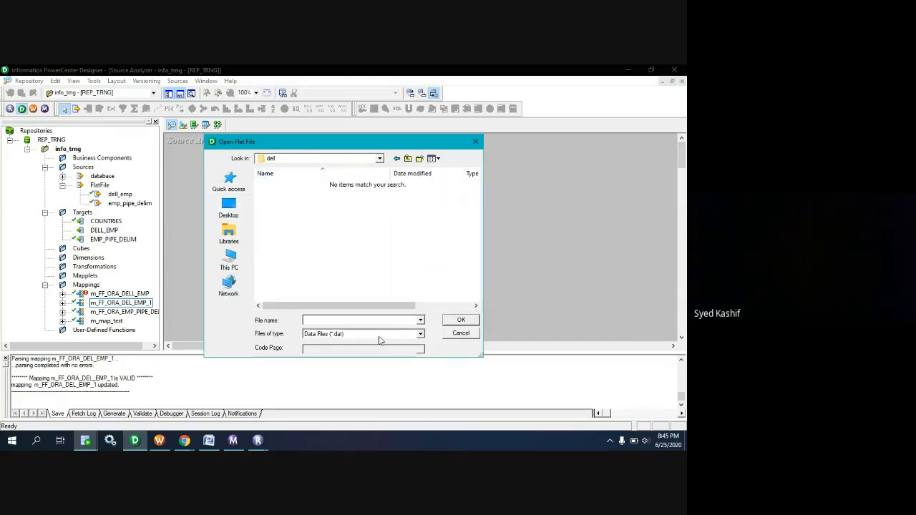
pyautogui.click(376, 349)
pyautogui.doubleClick(278, 185)
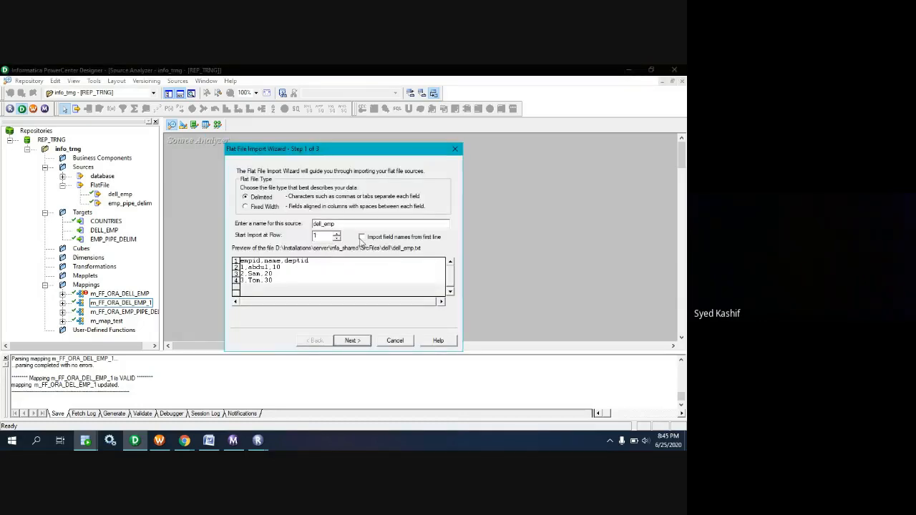
# Import dell_emp as a comma-delimited source with field names from the first line, replacing the existing definition.
pyautogui.click(362, 237)
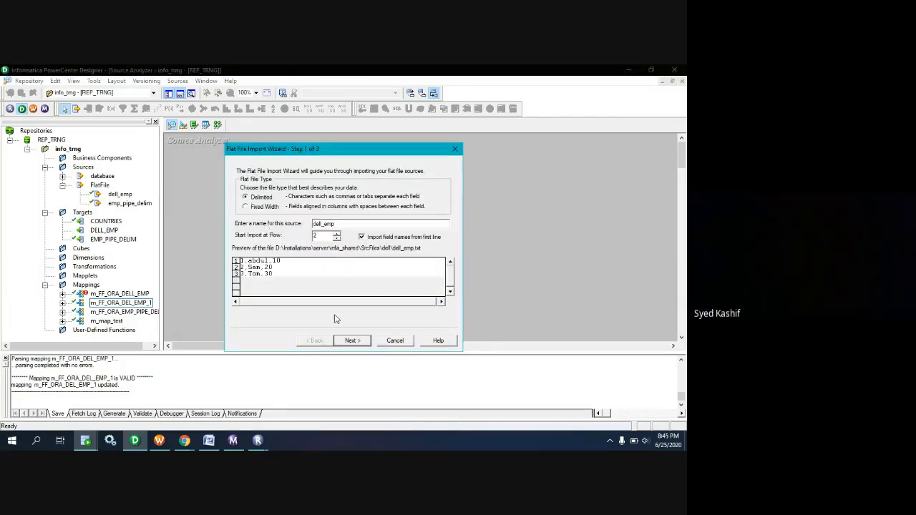
pyautogui.click(353, 342)
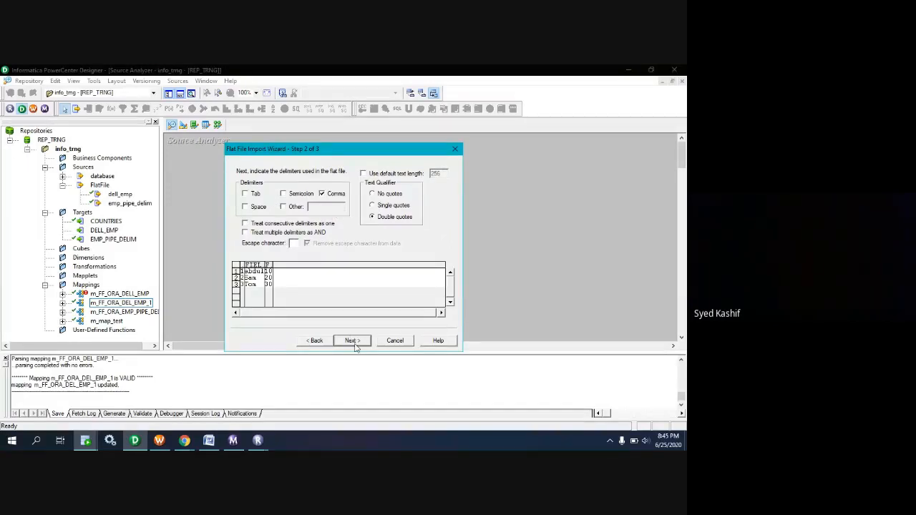
pyautogui.click(354, 341)
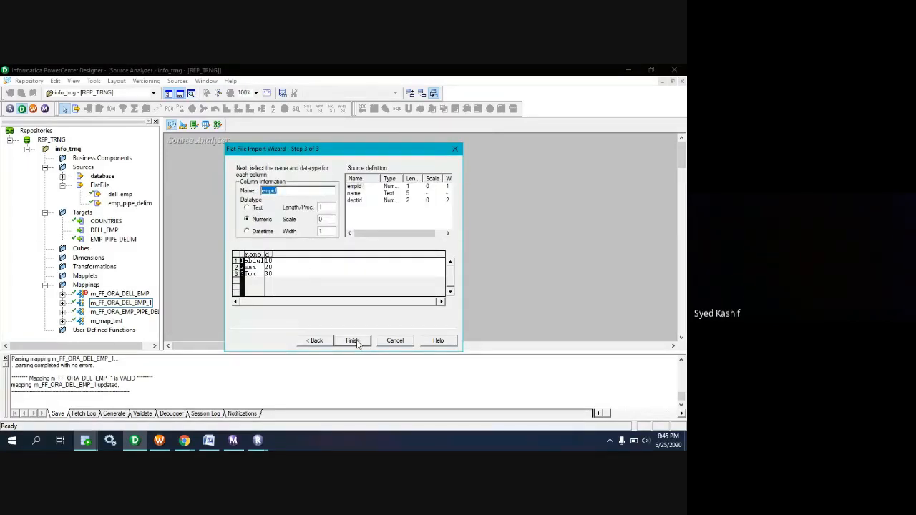
pyautogui.click(353, 341)
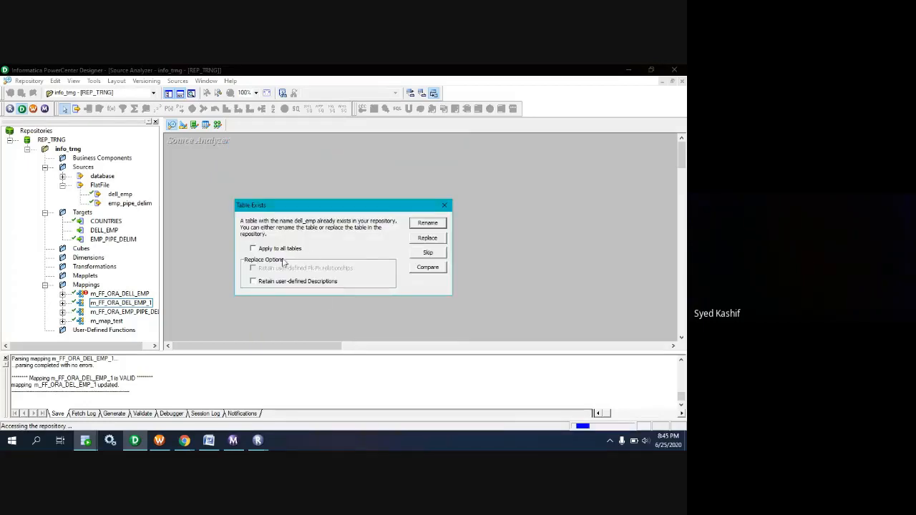
pyautogui.click(427, 239)
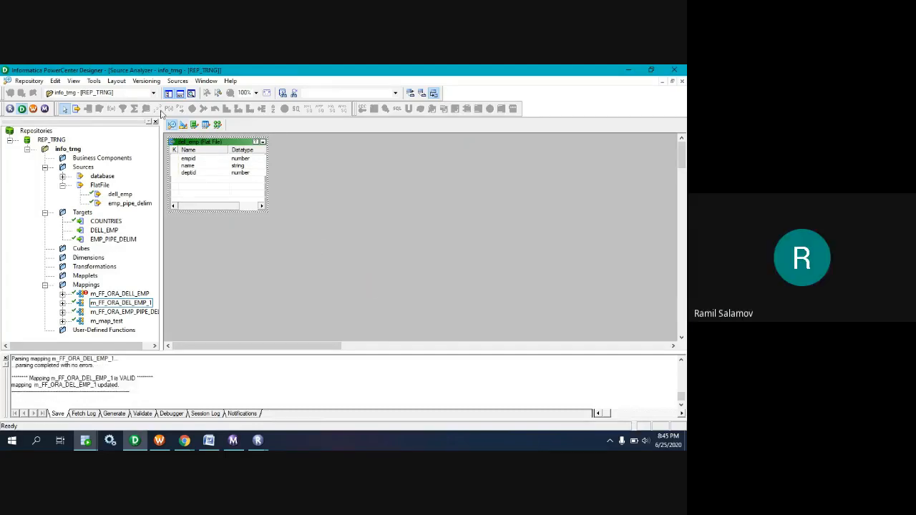
# Open the Target Designer and clear all objects from its workspace.
pyautogui.click(183, 125)
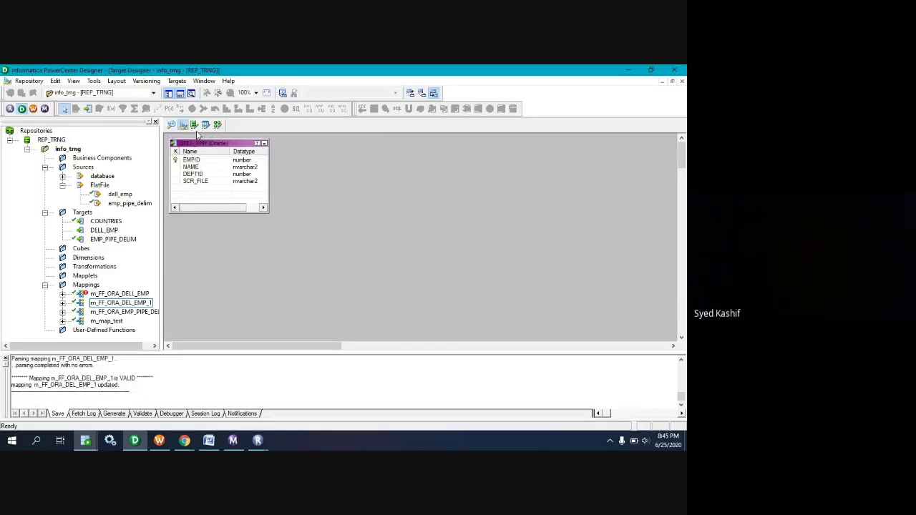
pyautogui.rightClick(328, 193)
pyautogui.click(351, 208)
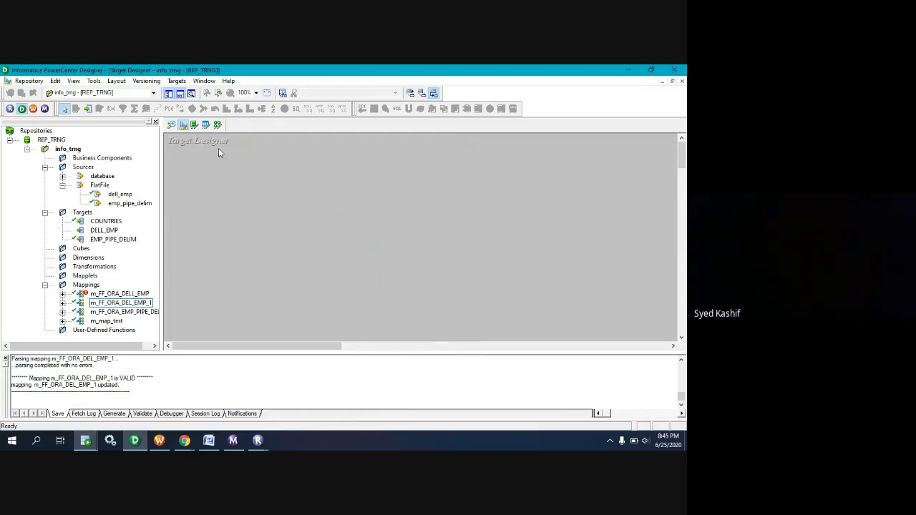
# Start a target import from a database and connect to the database data source as hr.
pyautogui.click(176, 81)
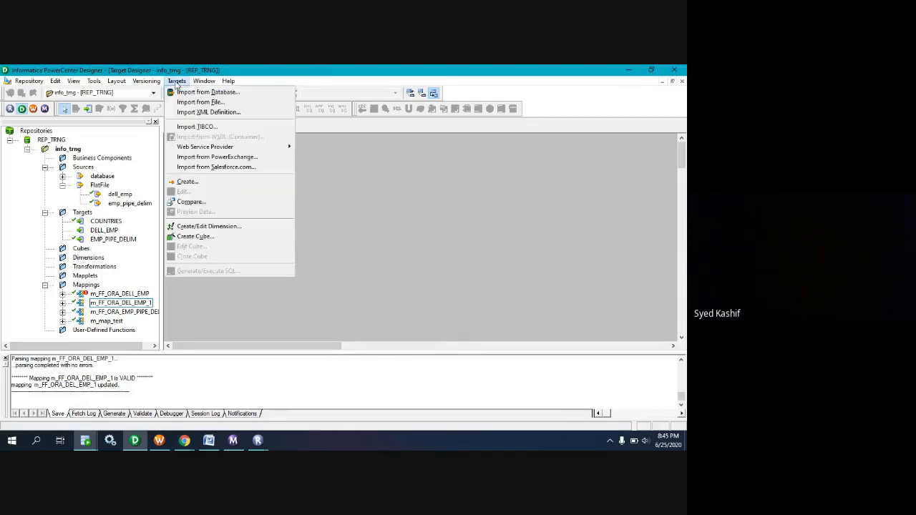
pyautogui.click(204, 91)
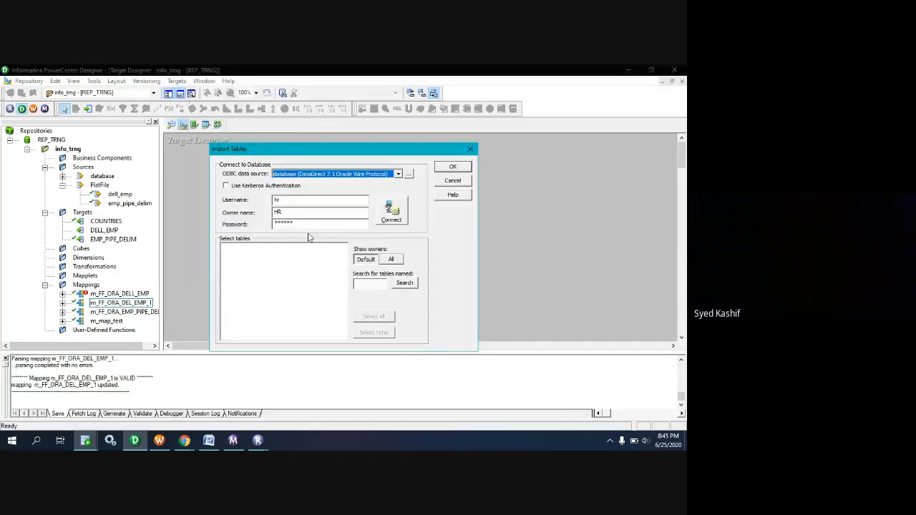
pyautogui.click(394, 211)
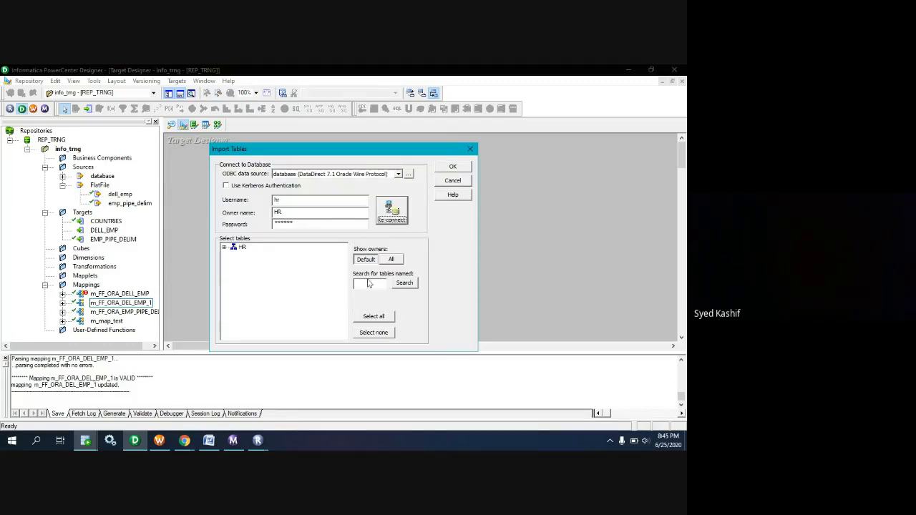
# Search for tables named del, expand the HR tables, and select EMP_DELL_EMPL.
pyautogui.click(368, 283)
pyautogui.write('empl')
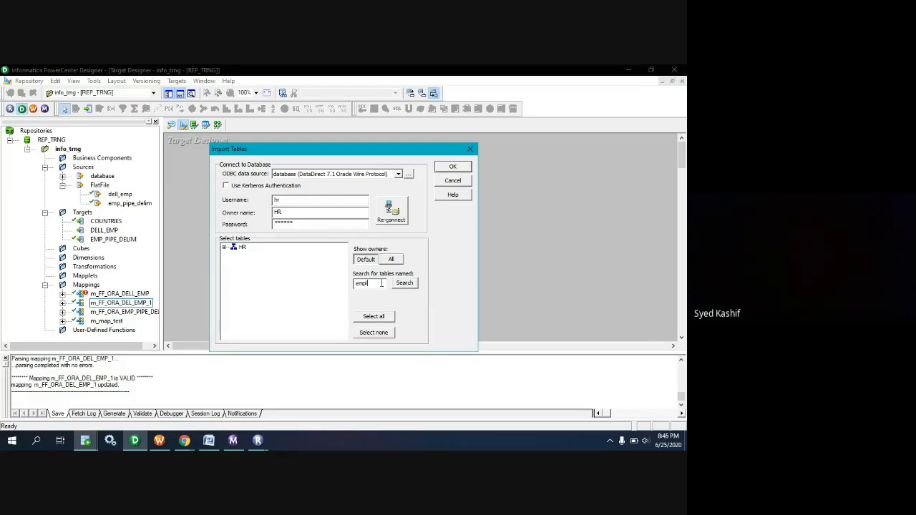
pyautogui.moveTo(382, 283); pyautogui.dragTo(341, 279)
pyautogui.write('dell')
pyautogui.click(404, 284)
pyautogui.doubleClick(238, 247)
pyautogui.doubleClick(253, 256)
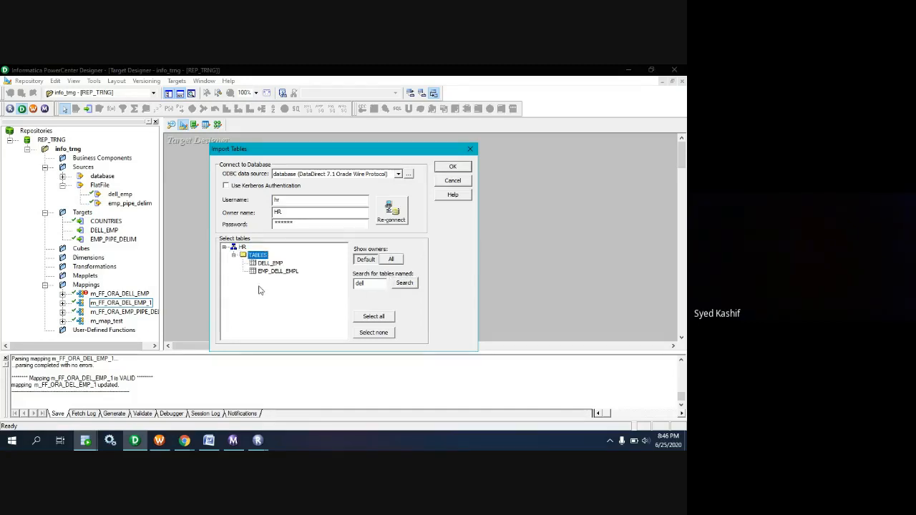
pyautogui.click(269, 273)
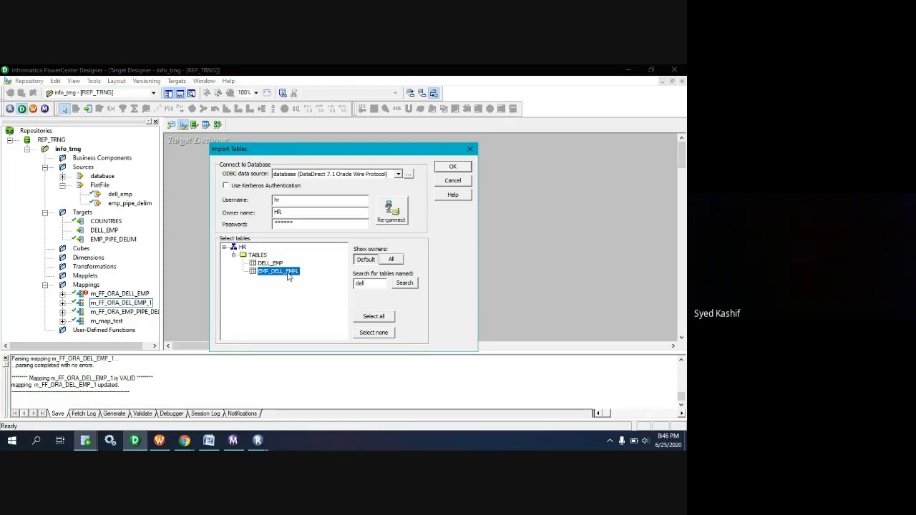
# Switch to SQL Developer to check the emp_dell_empl query, and return to PowerCenter Designer.
pyautogui.click(185, 440)
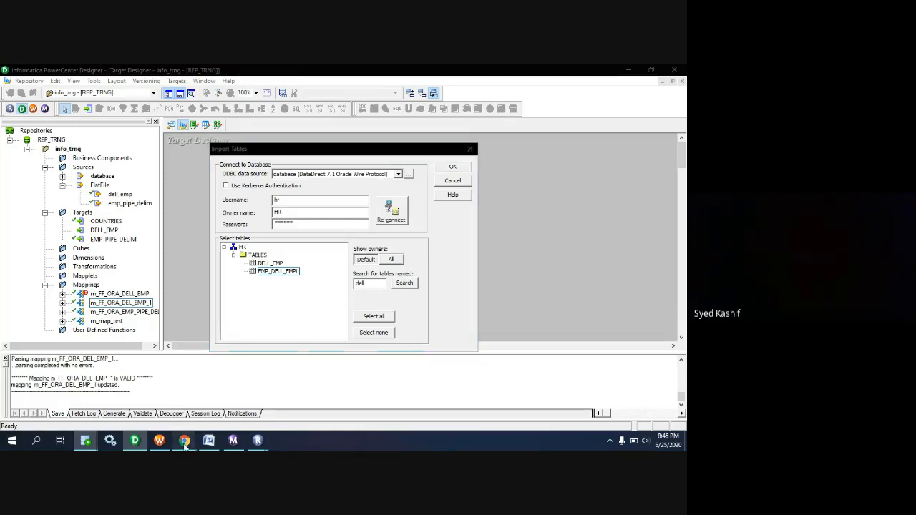
pyautogui.moveTo(85, 441)
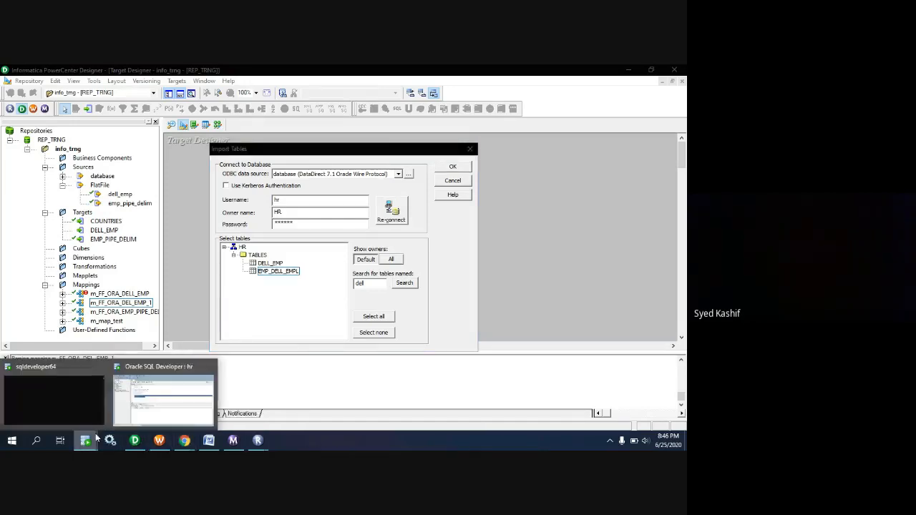
pyautogui.click(132, 402)
pyautogui.moveTo(219, 229)
pyautogui.mouseDown()
pyautogui.moveTo(198, 230)
pyautogui.moveTo(219, 229)
pyautogui.mouseUp()
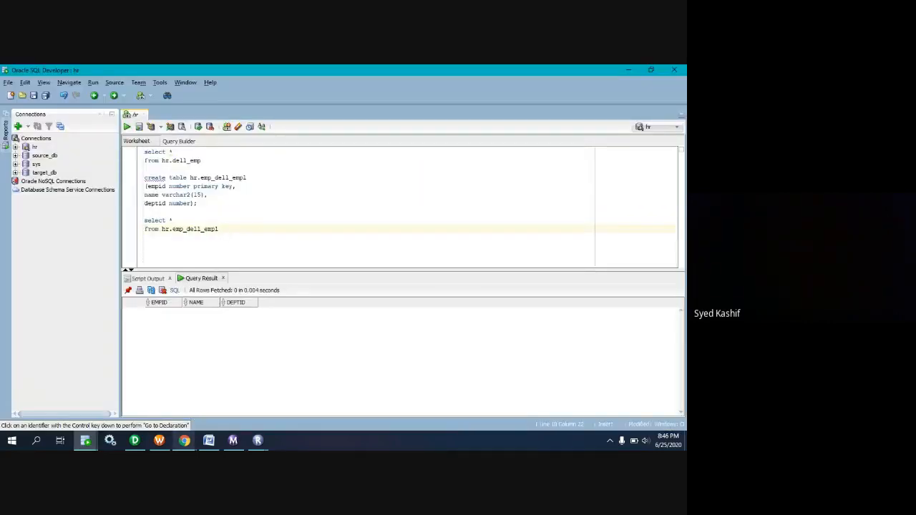
pyautogui.click(183, 441)
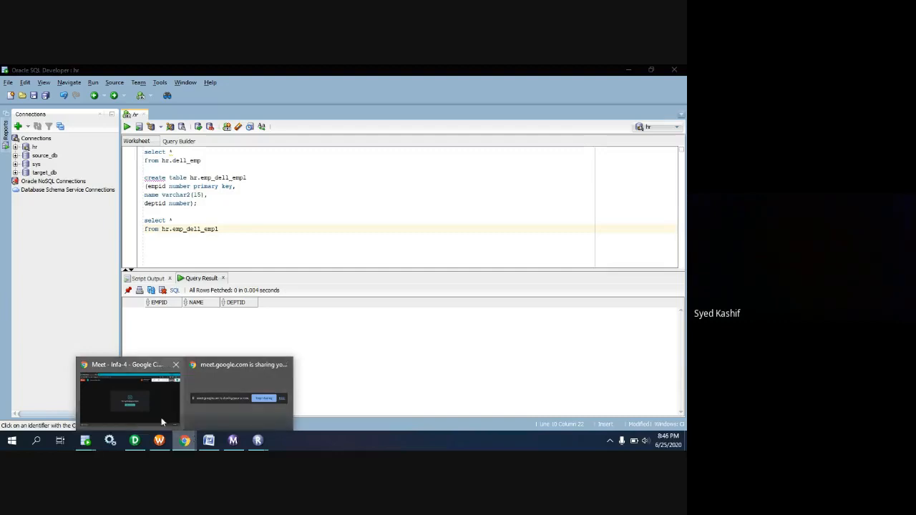
pyautogui.click(134, 442)
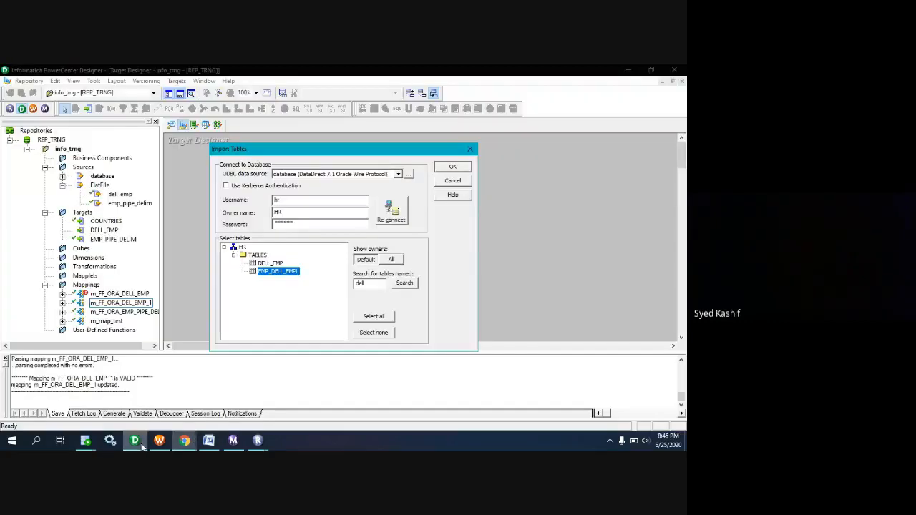
# Import the selected EMP_DELL_EMPL table as a target definition and save the repository.
pyautogui.click(441, 169)
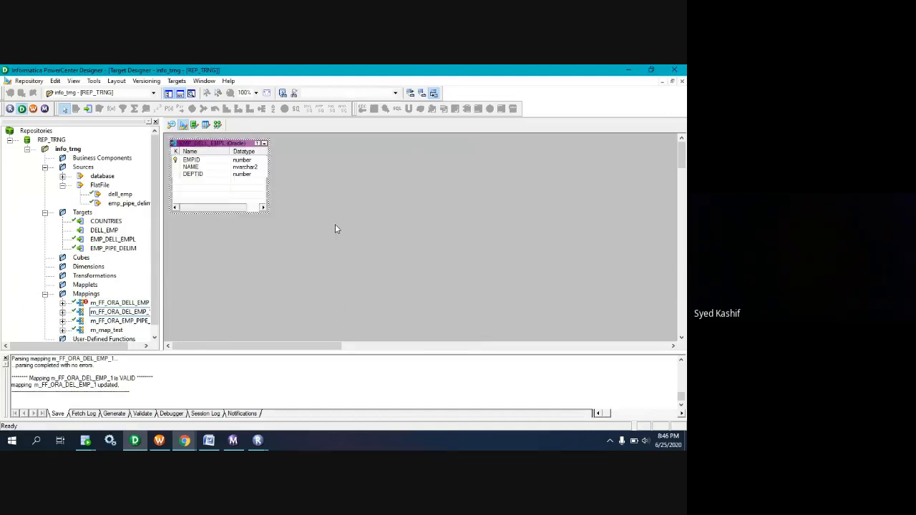
pyautogui.hotkey('ctrl', 's')
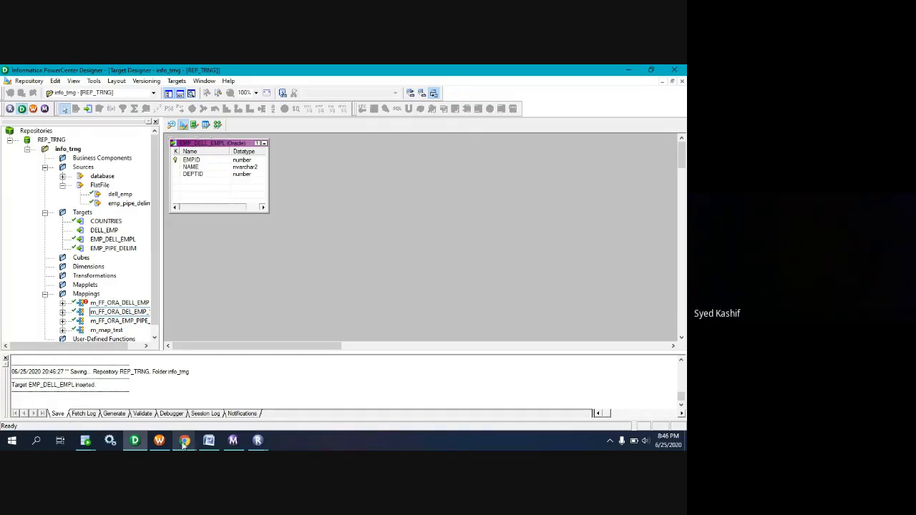
# Check the Google Meet window and return to PowerCenter Designer.
pyautogui.moveTo(185, 442)
pyautogui.click(219, 411)
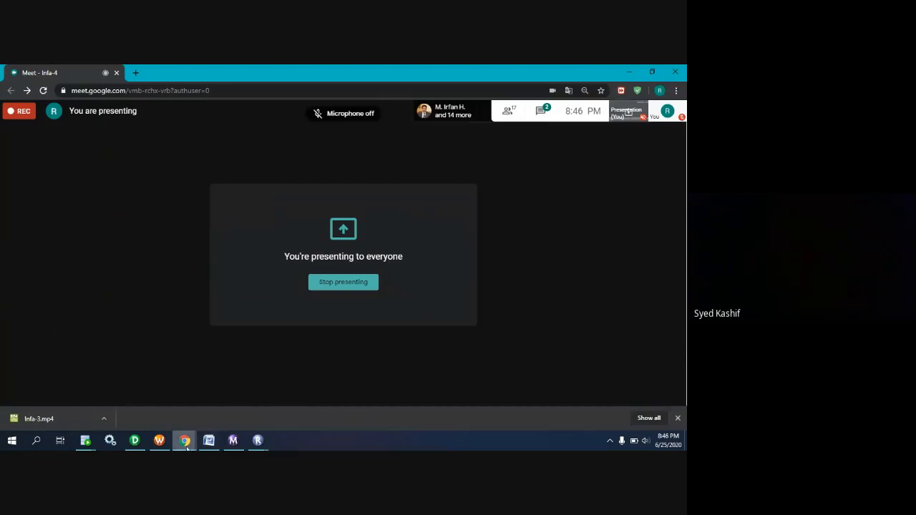
pyautogui.click(134, 441)
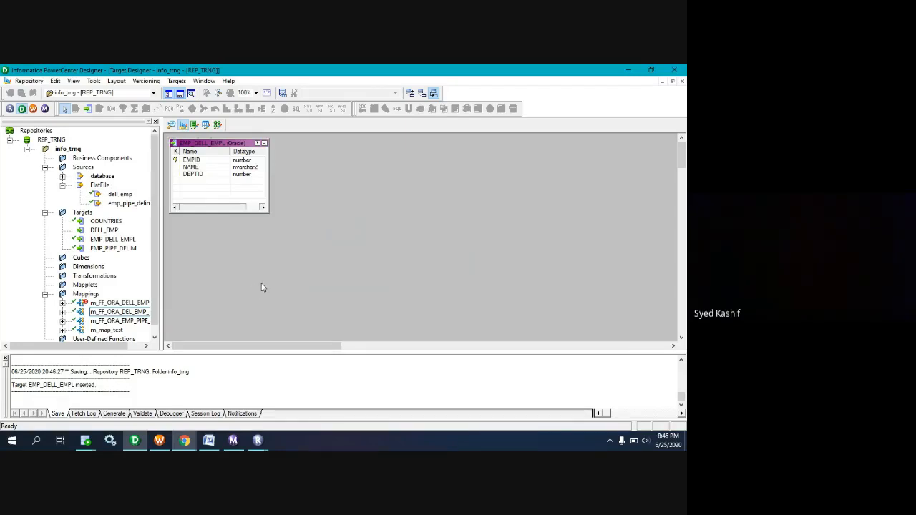
# Create a new mapping named m_FF_ORA_DELL_EMPL in the Mapping Designer.
pyautogui.click(218, 125)
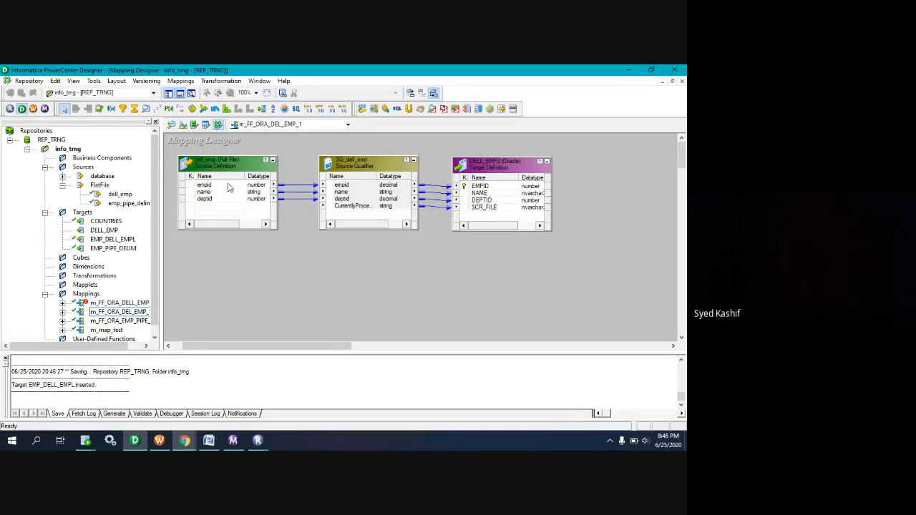
pyautogui.click(172, 83)
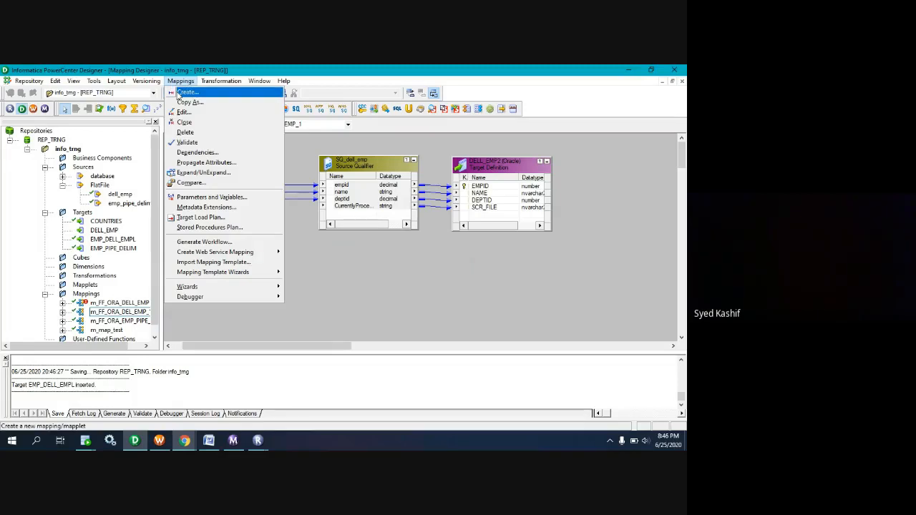
pyautogui.click(179, 94)
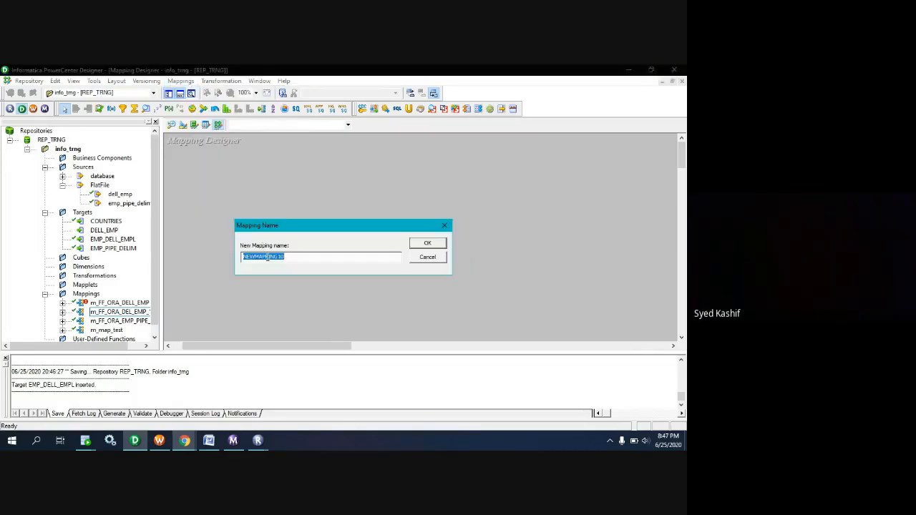
pyautogui.write('m_FF_ORA_DELL_EMPL')
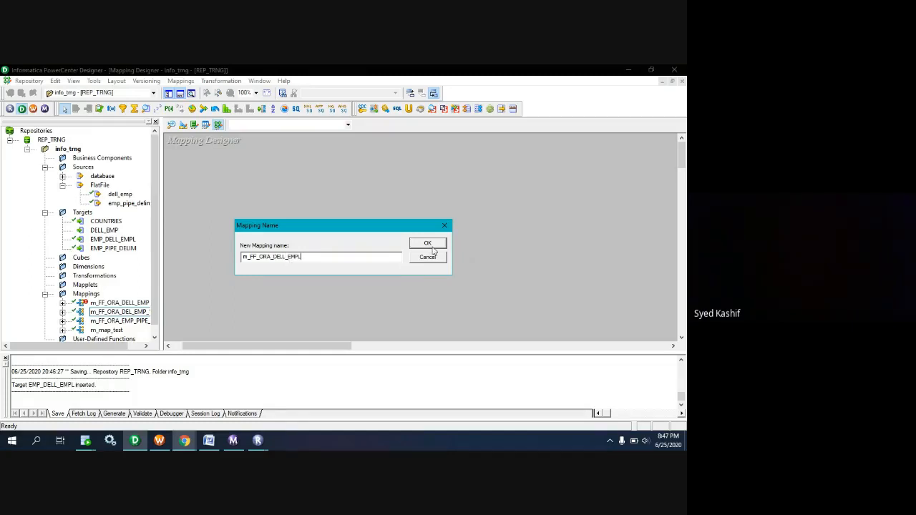
pyautogui.click(432, 247)
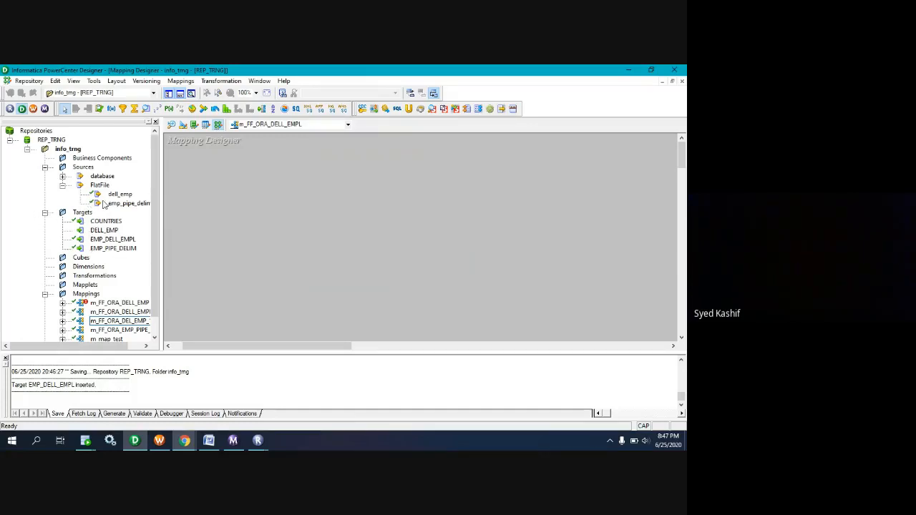
# Add the dell_emp flat-file source and the EMP_DELL_EMPL target to the mapping and arrange the source qualifier and target in a row.
pyautogui.moveTo(164, 135); pyautogui.dragTo(184, 136)
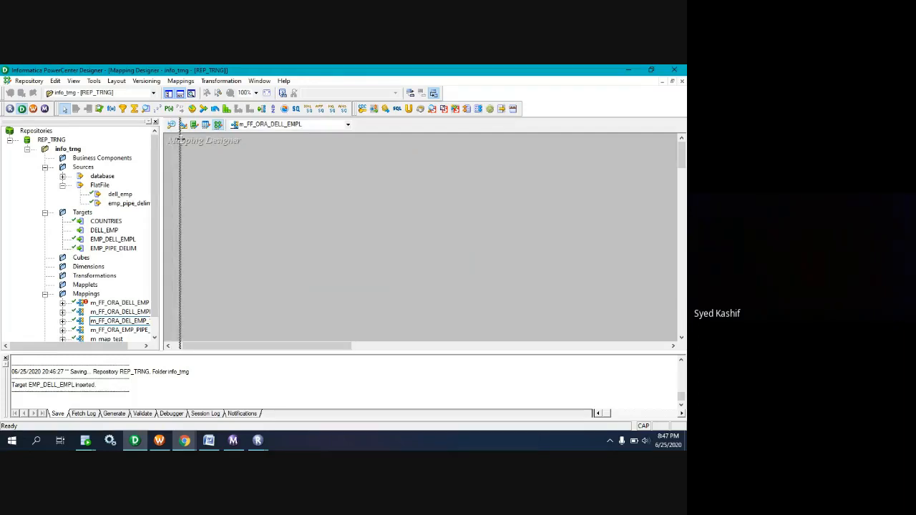
pyautogui.click(110, 196)
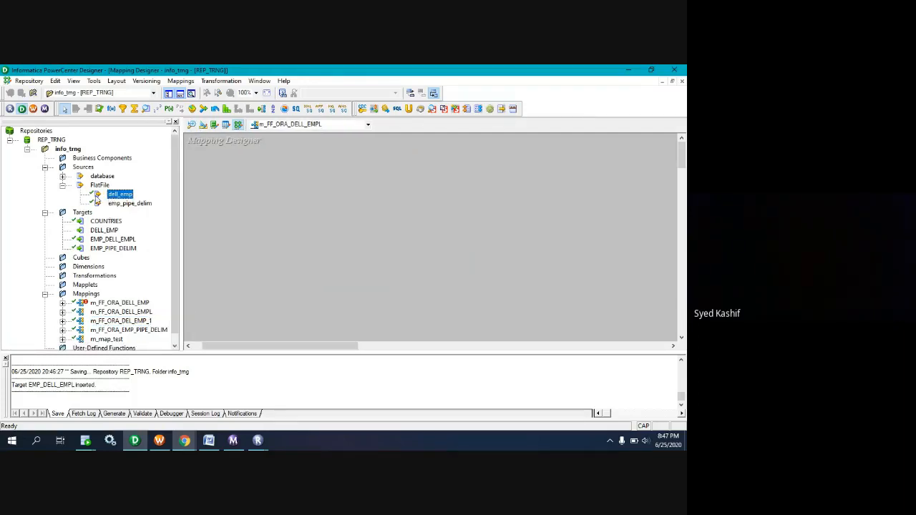
pyautogui.moveTo(97, 200); pyautogui.dragTo(278, 214)
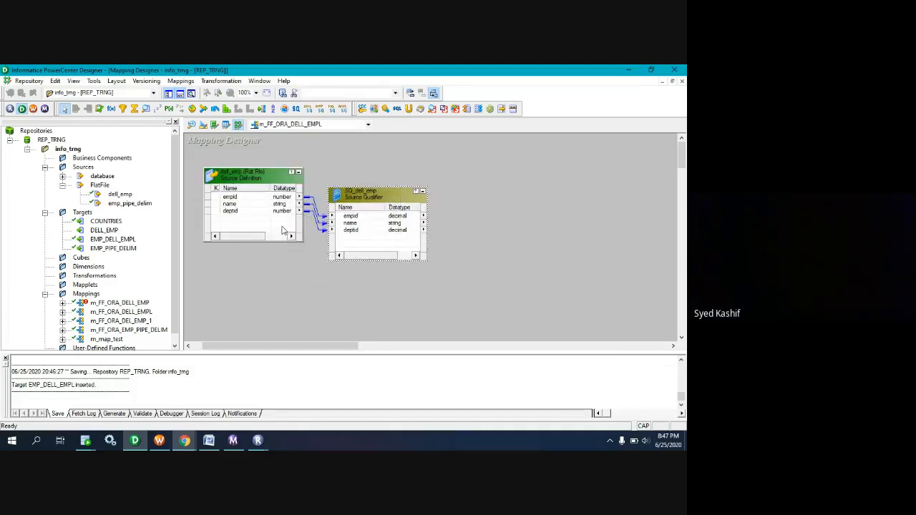
pyautogui.click(105, 232)
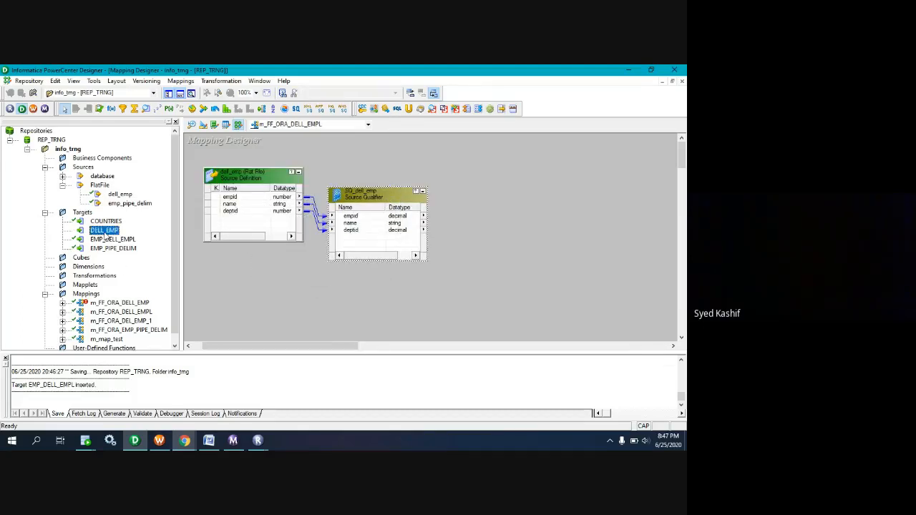
pyautogui.moveTo(104, 241); pyautogui.dragTo(531, 219)
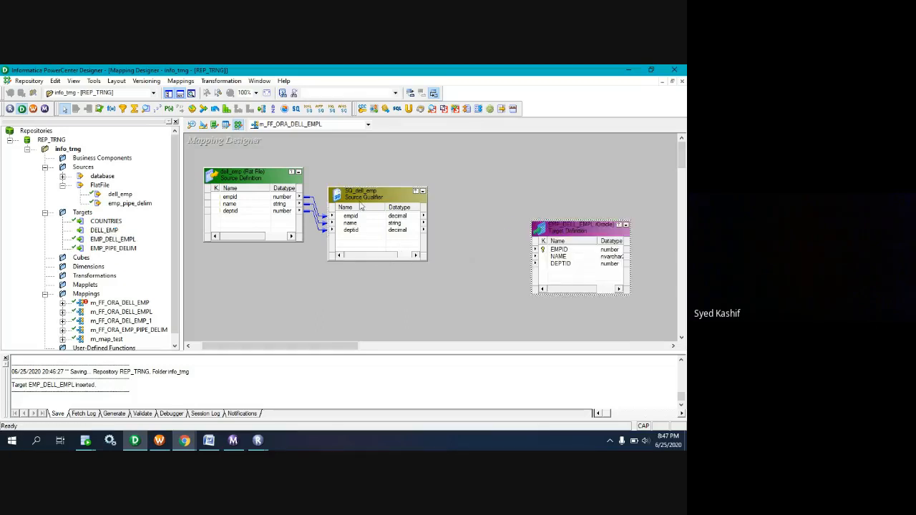
pyautogui.moveTo(358, 201); pyautogui.dragTo(378, 181)
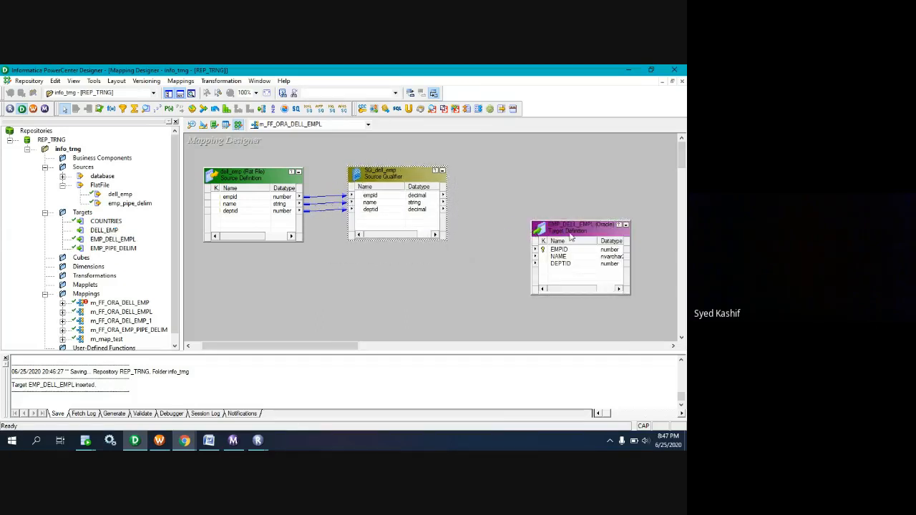
pyautogui.moveTo(573, 233); pyautogui.dragTo(538, 176)
# Try to link all SQ_dell_emp ports to the EMP_DELL_EMPL target ports at once.
pyautogui.rightClick(387, 198)
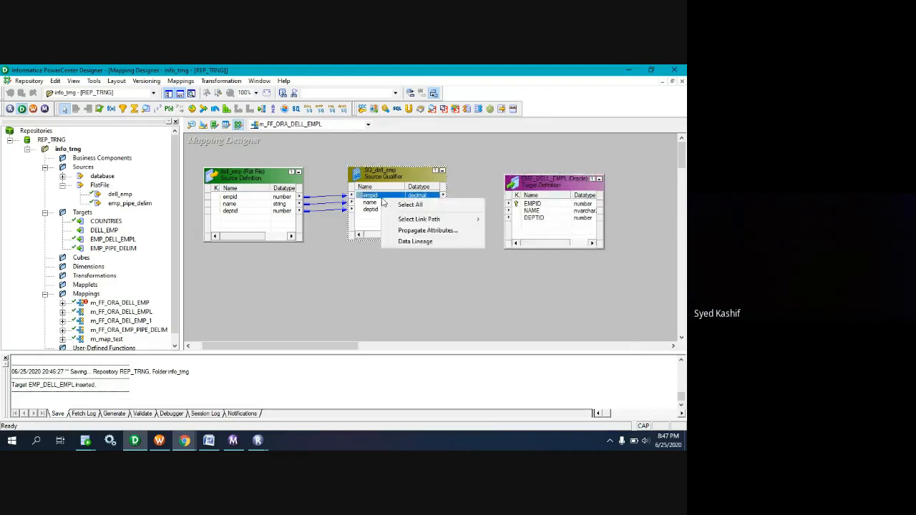
pyautogui.click(410, 205)
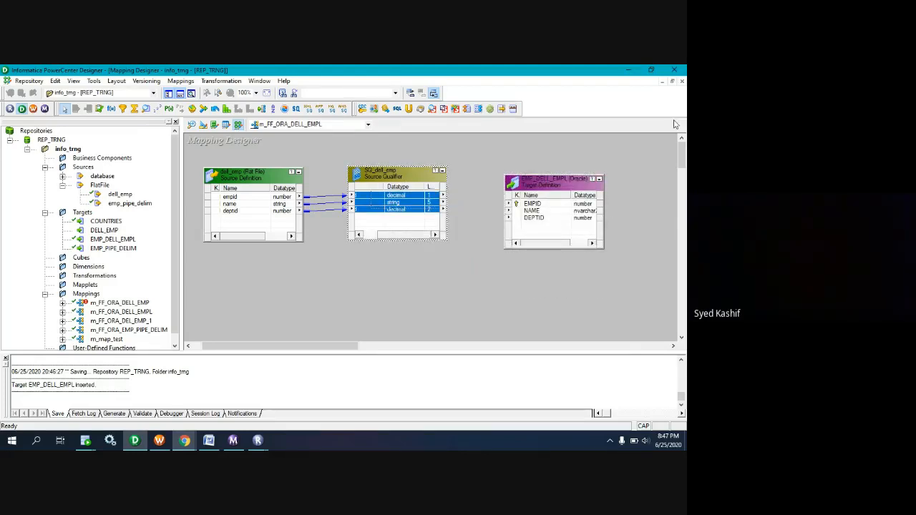
pyautogui.click(529, 203)
pyautogui.rightClick(417, 198)
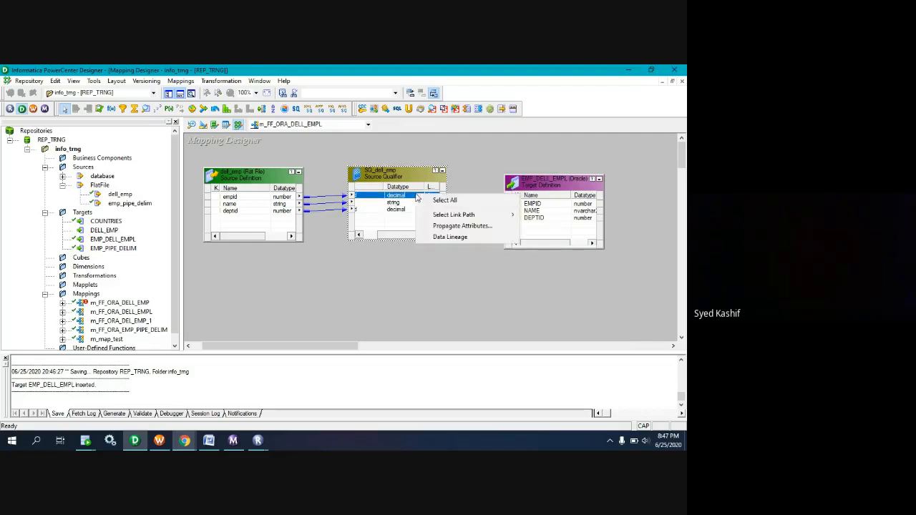
pyautogui.click(444, 200)
pyautogui.moveTo(419, 204); pyautogui.dragTo(518, 210)
pyautogui.click(443, 227)
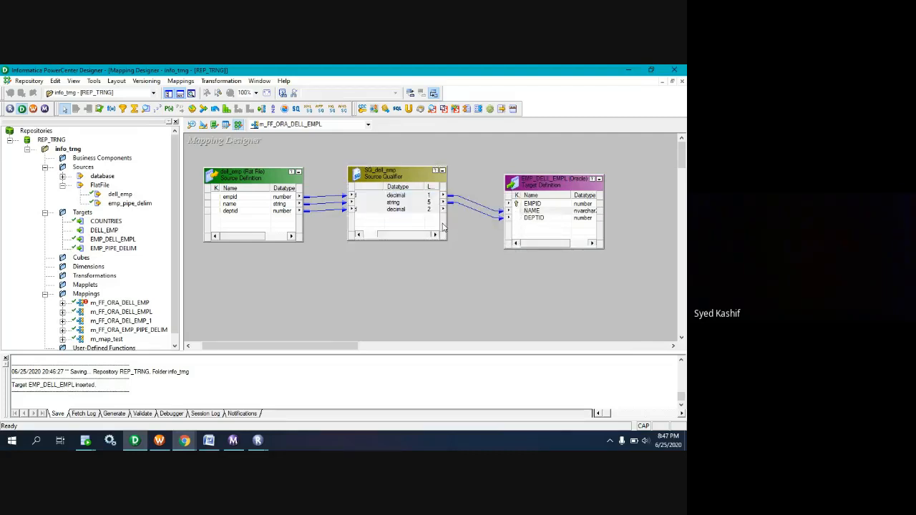
# Move the source qualifier slightly down and delete the mismatched links between SQ_dell_emp and EMP_DELL_EMPL.
pyautogui.click(412, 185)
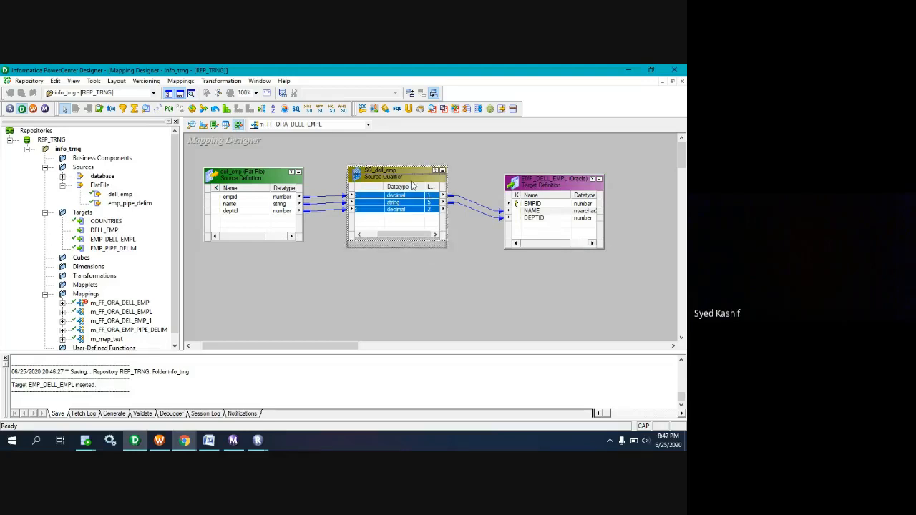
pyautogui.moveTo(412, 186); pyautogui.dragTo(412, 193)
pyautogui.click(471, 233)
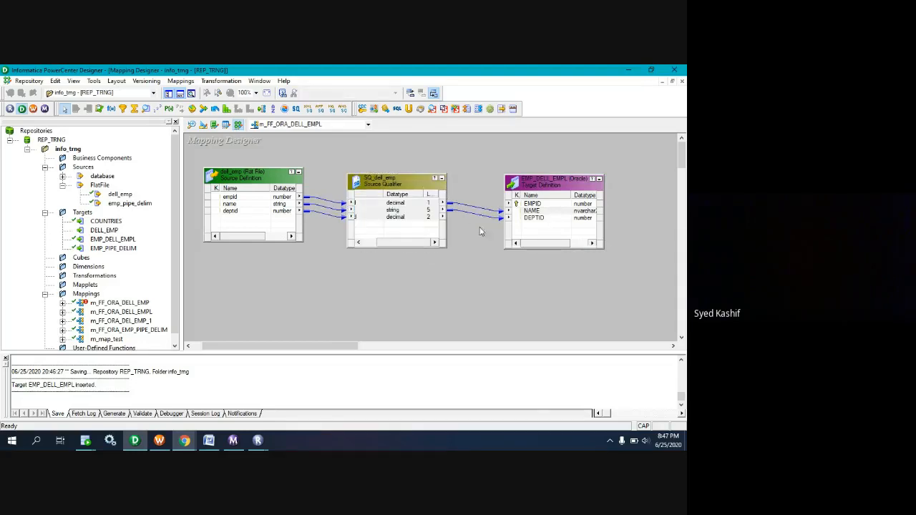
pyautogui.moveTo(468, 228); pyautogui.dragTo(466, 189)
pyautogui.press('Delete')
# Link the three SQ_dell_emp ports to EMPID, NAME and DEPTID in the target, save the mapping, and check its validation message.
pyautogui.click(413, 204)
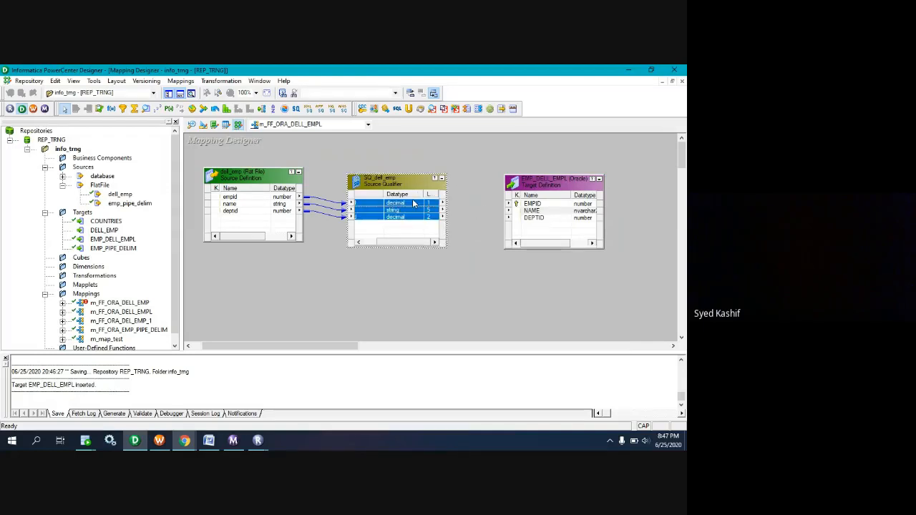
pyautogui.moveTo(418, 206); pyautogui.dragTo(527, 206)
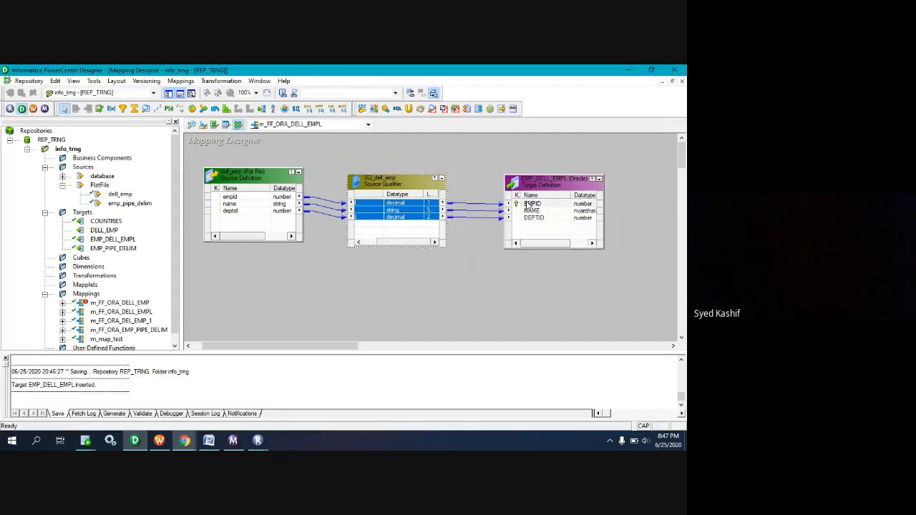
pyautogui.click(470, 248)
pyautogui.hotkey('ctrl', 's')
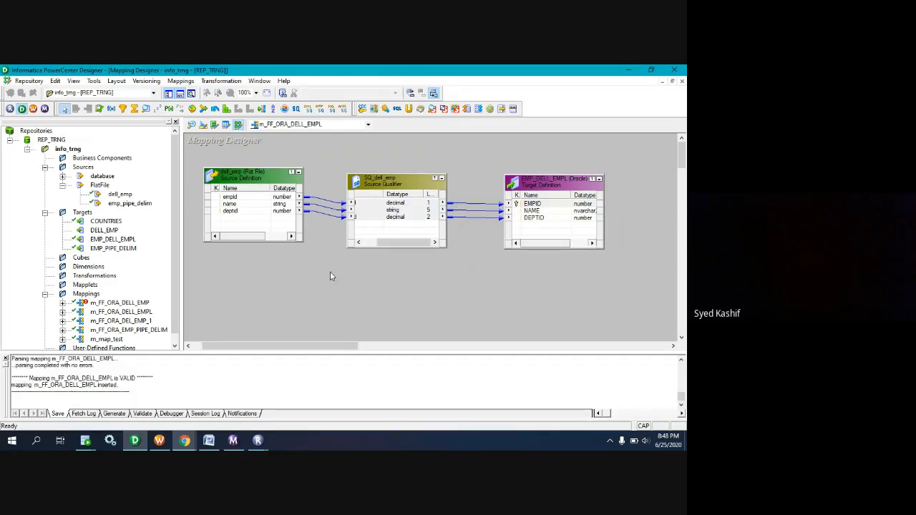
pyautogui.moveTo(152, 376); pyautogui.dragTo(27, 378)
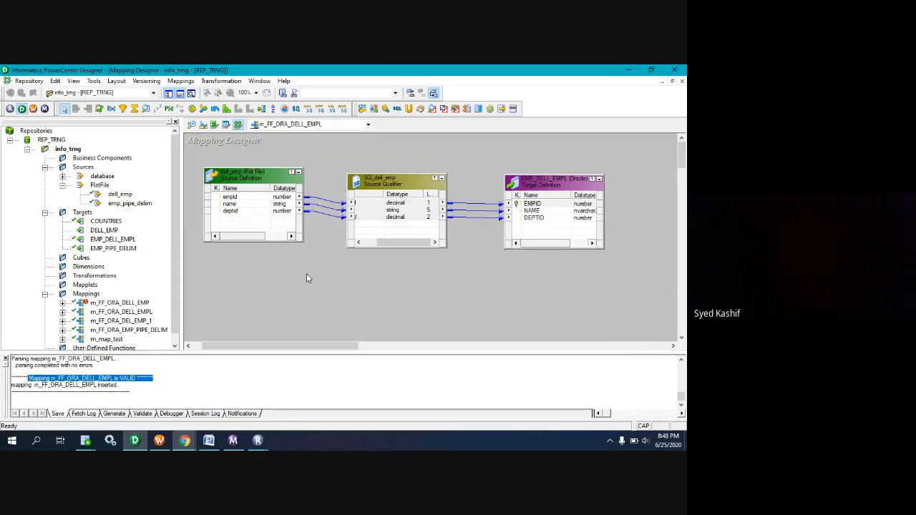
# Switch to PowerCenter Workflow Manager, maximize it, and clear the existing session from the Task Developer workspace.
pyautogui.click(164, 443)
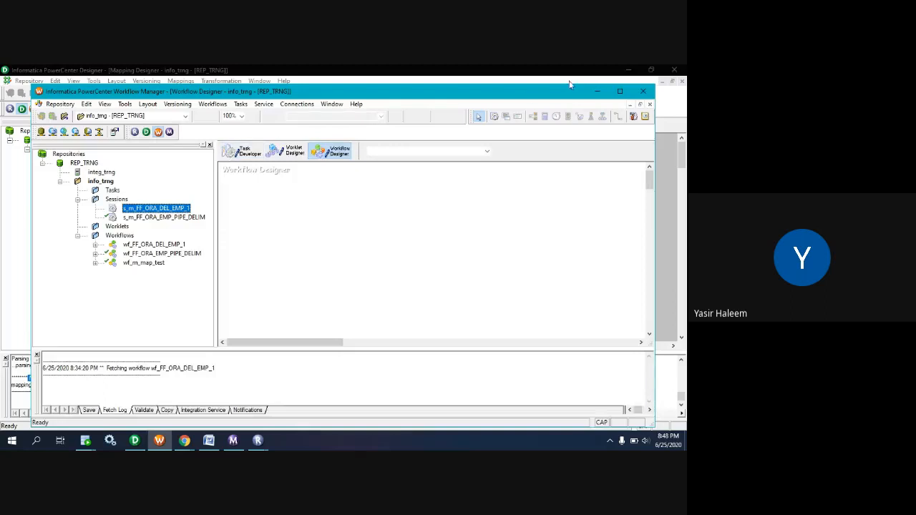
pyautogui.click(620, 91)
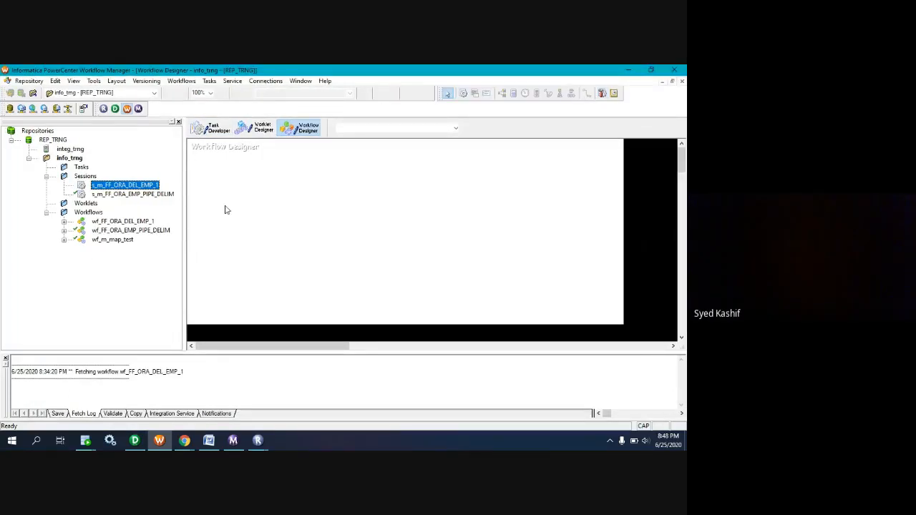
pyautogui.click(212, 129)
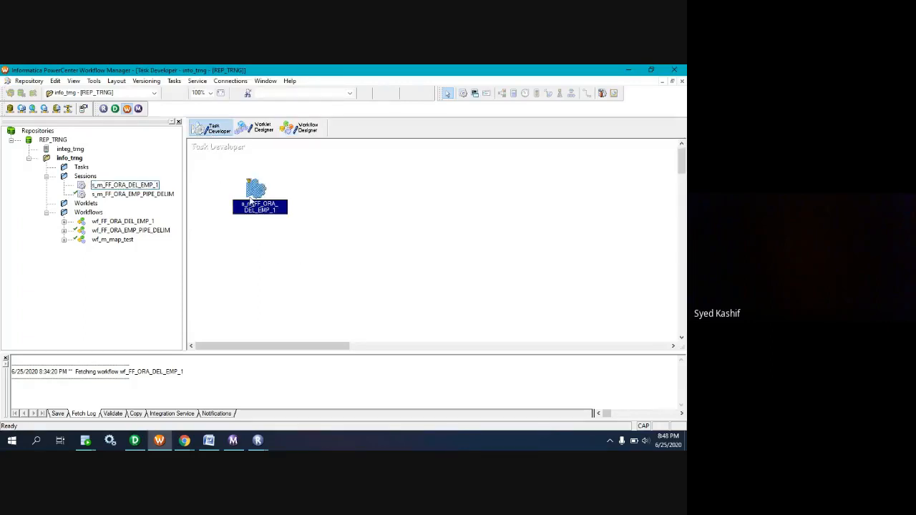
pyautogui.moveTo(250, 189); pyautogui.dragTo(545, 226)
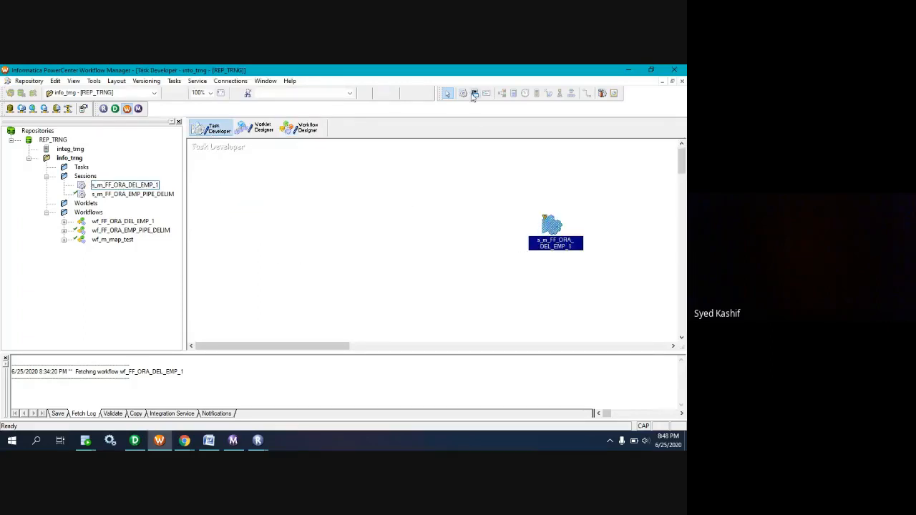
pyautogui.rightClick(558, 206)
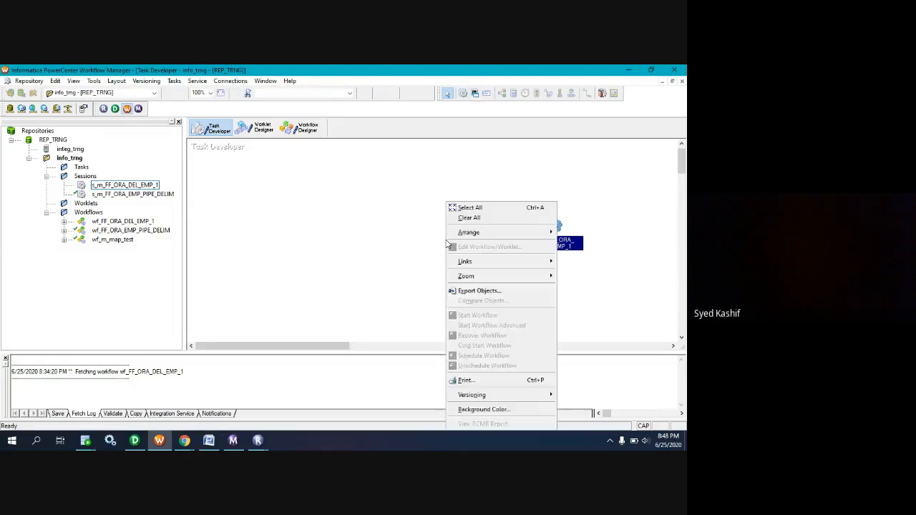
pyautogui.click(461, 222)
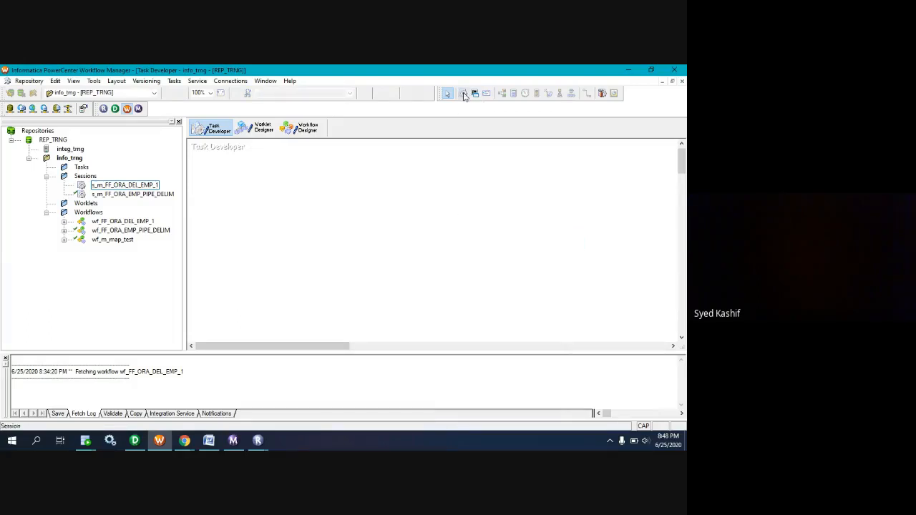
# Create a reusable session task for the m_FF_ORA_DELL_EMPL mapping and save the repository.
pyautogui.click(463, 93)
pyautogui.click(309, 204)
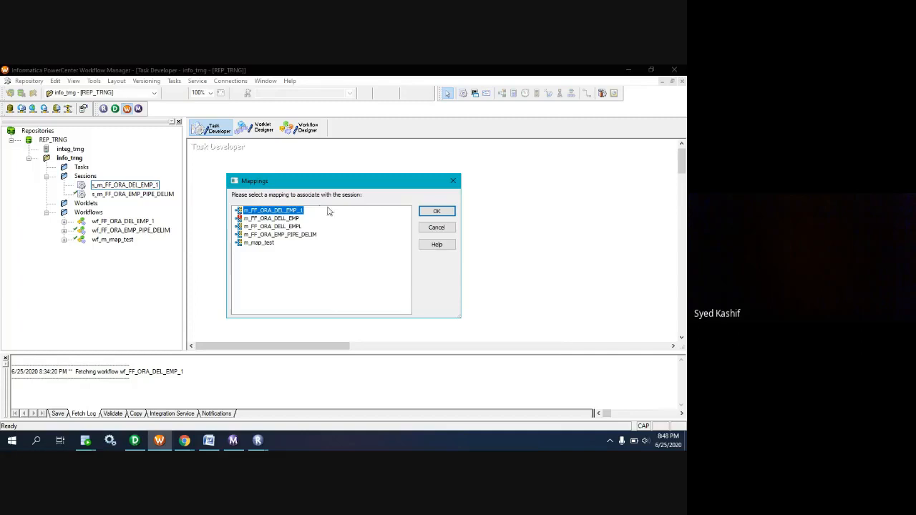
pyautogui.click(272, 226)
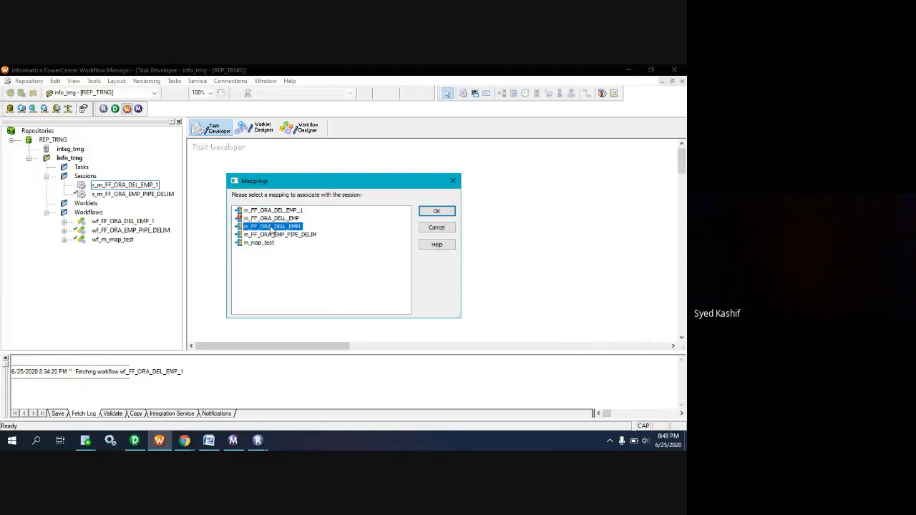
pyautogui.click(436, 211)
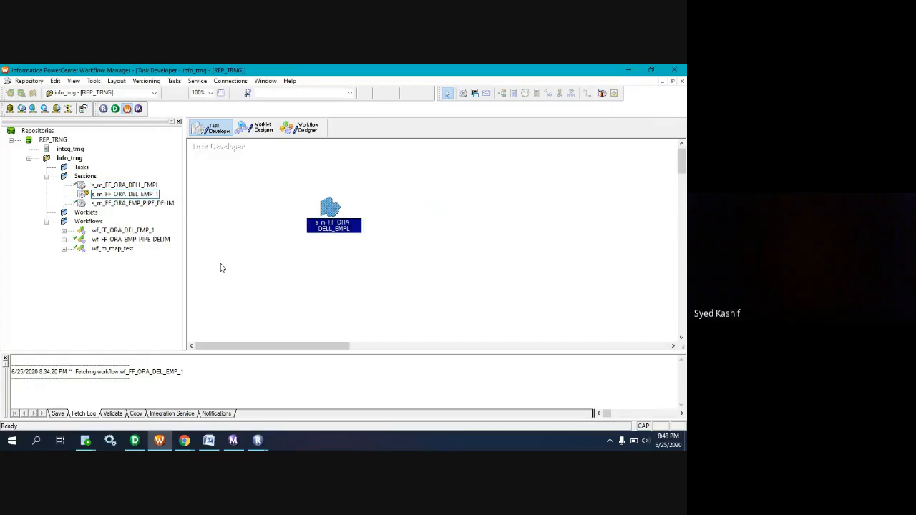
pyautogui.hotkey('ctrl', 's')
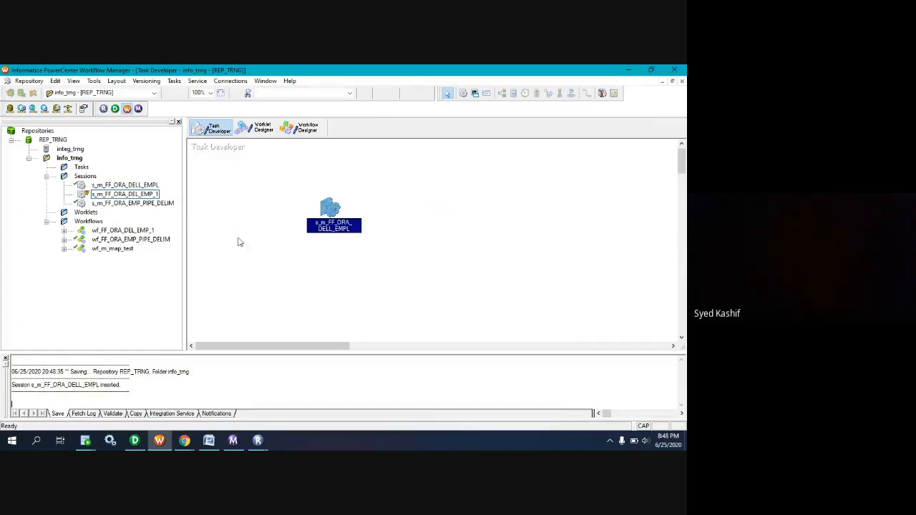
# Set Stop on errors to 1 in the configuration of the s_m_FF_ORA_DELL_EMPL session and accept the change.
pyautogui.click(307, 130)
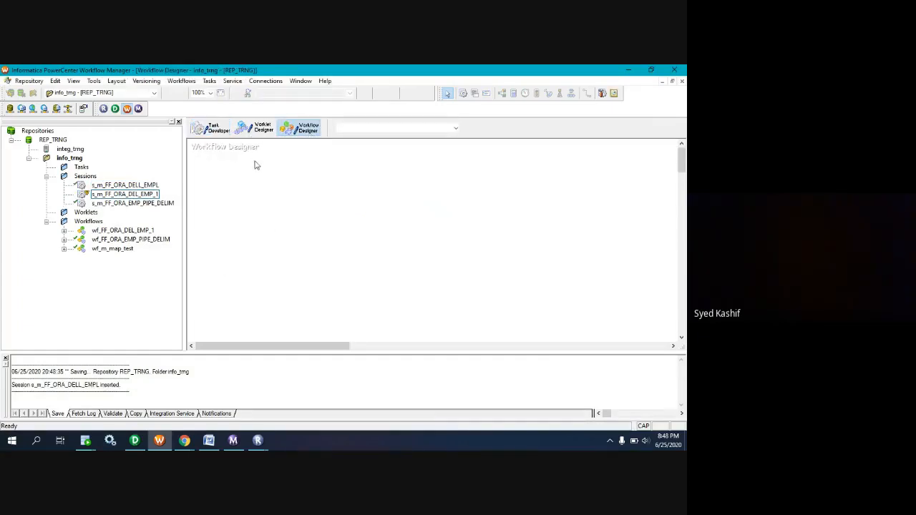
pyautogui.click(209, 127)
pyautogui.doubleClick(333, 209)
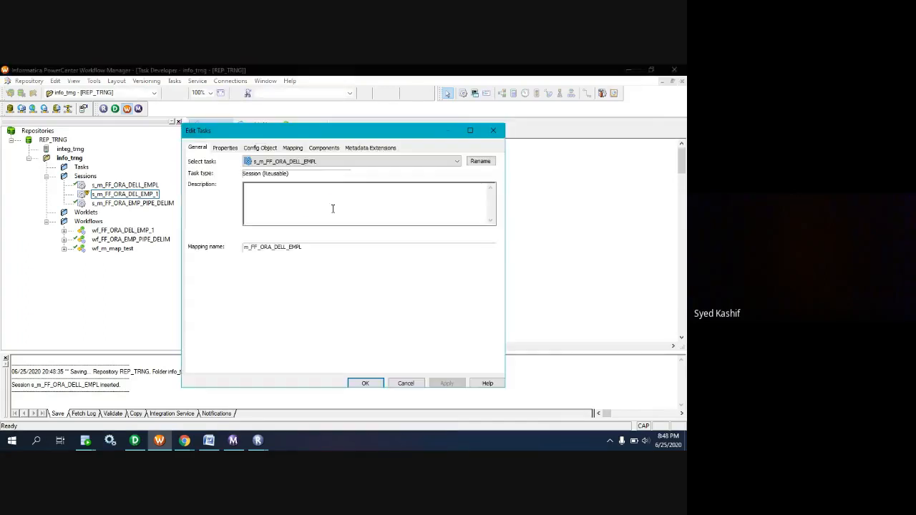
pyautogui.click(293, 148)
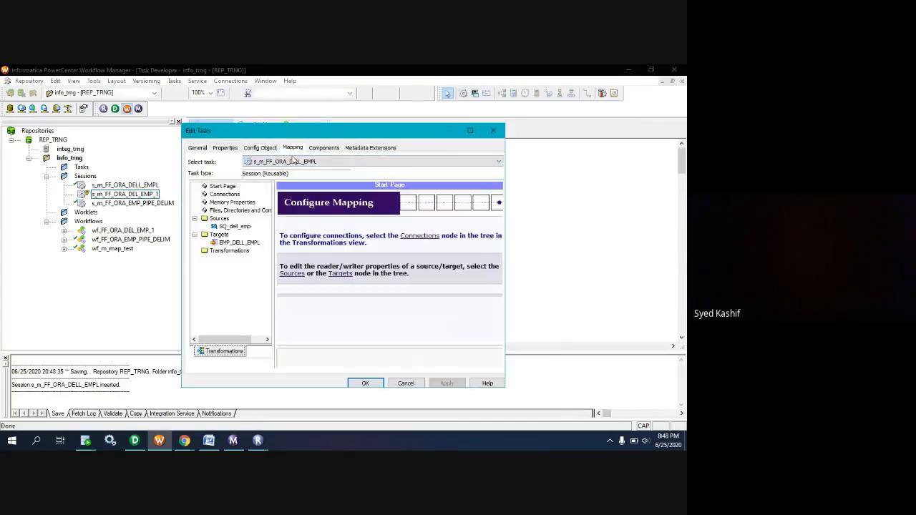
pyautogui.click(234, 226)
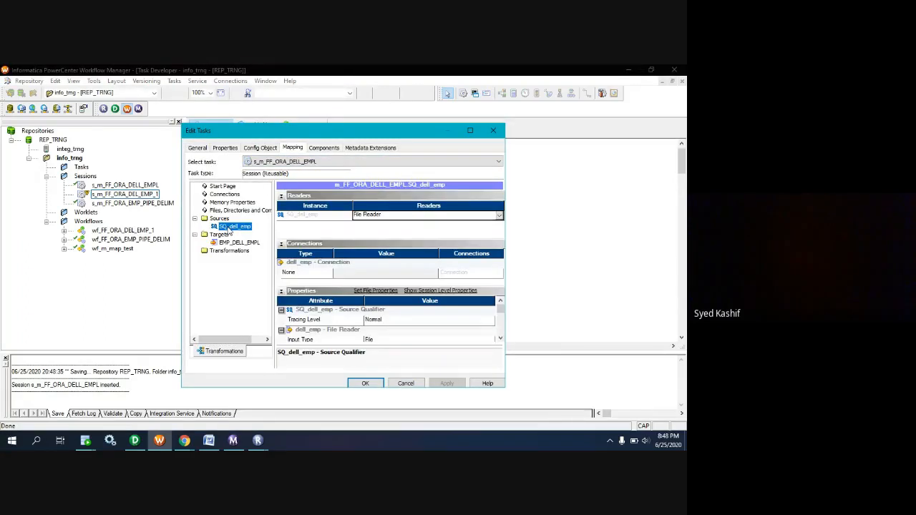
pyautogui.click(259, 148)
pyautogui.scroll(-5, 320, 280)
pyautogui.scroll(-1, 319, 280)
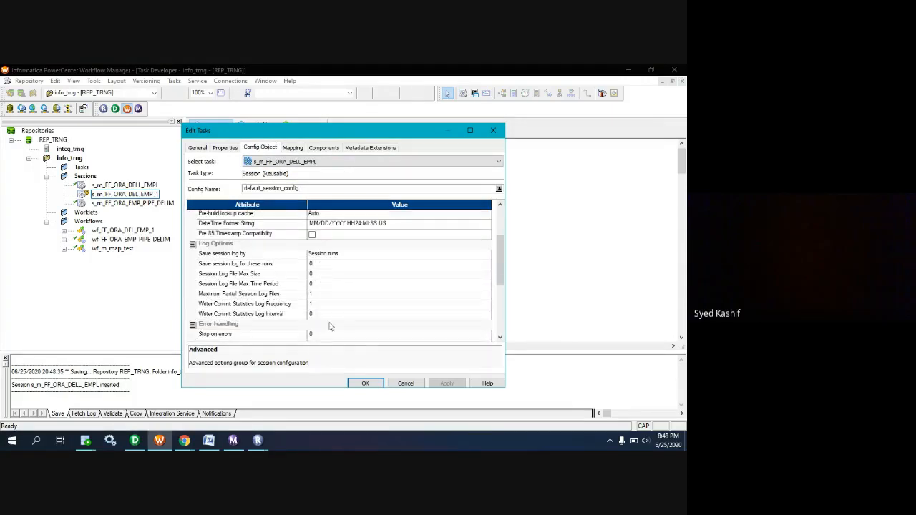
pyautogui.click(310, 335)
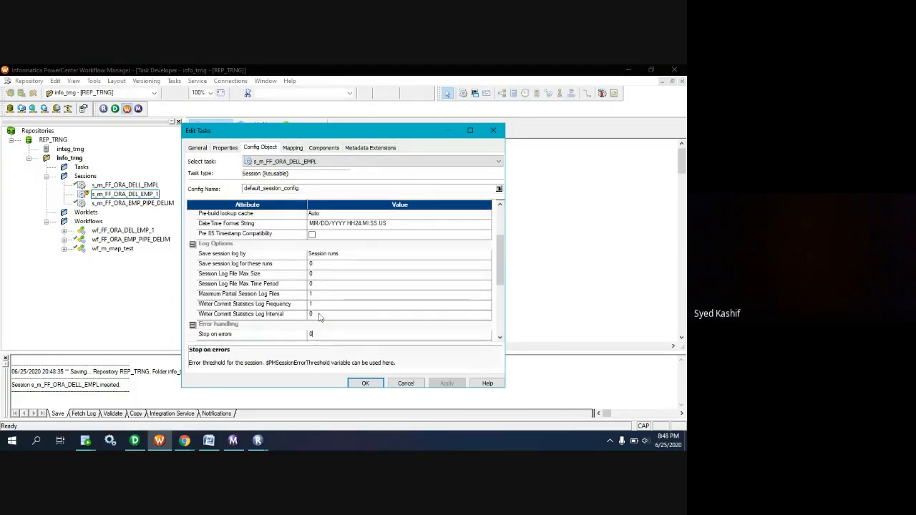
pyautogui.press('BackSpace')
pyautogui.write('1')
pyautogui.click(367, 385)
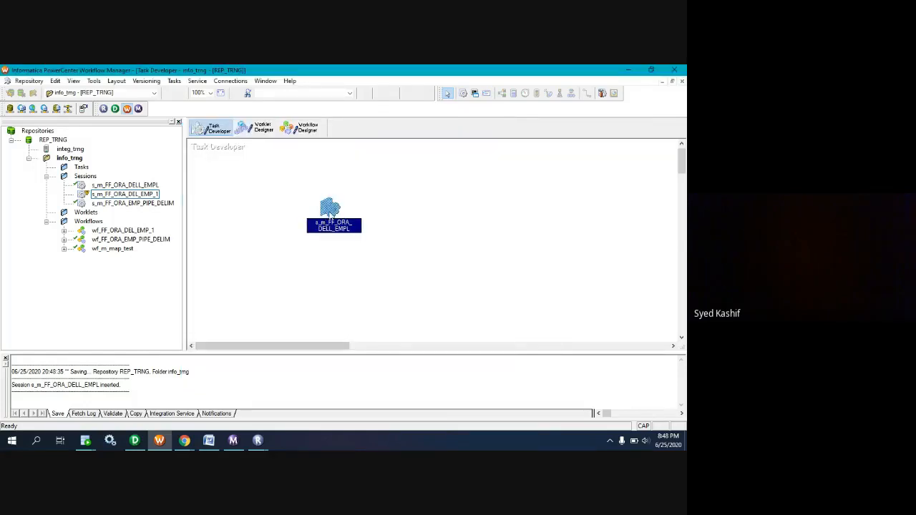
# Reopen the s_m_FF_ORA_DELL_EMPL session and select the source file directory setting of SQ_dell_emp in its mapping configuration.
pyautogui.doubleClick(331, 218)
pyautogui.click(292, 148)
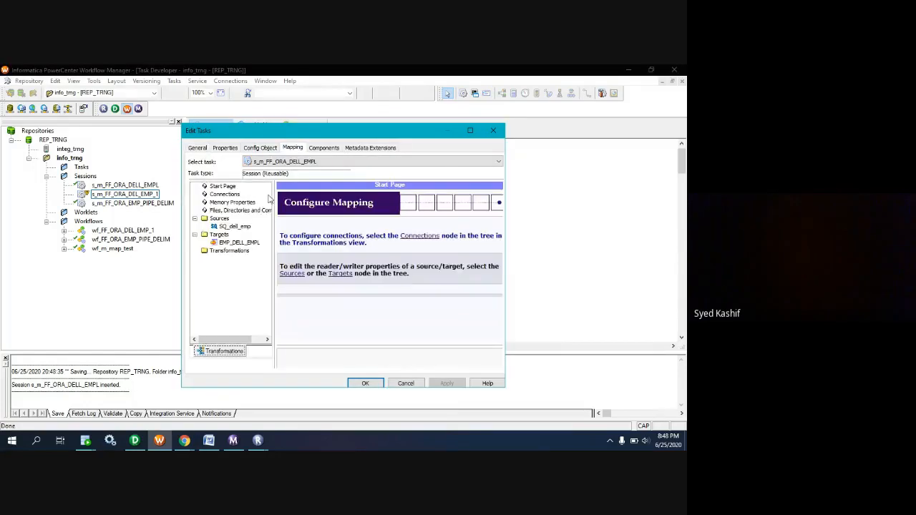
pyautogui.click(234, 226)
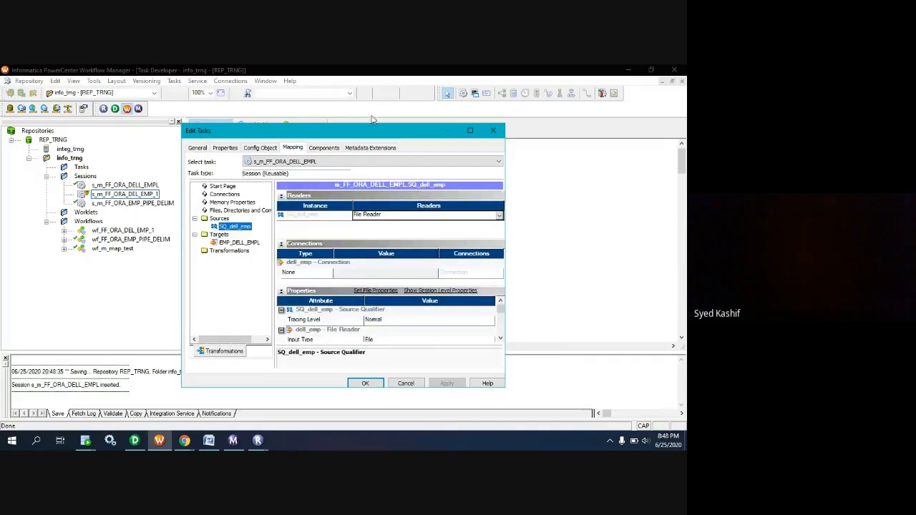
pyautogui.moveTo(376, 136); pyautogui.dragTo(372, 111)
pyautogui.scroll(-2, 386, 288)
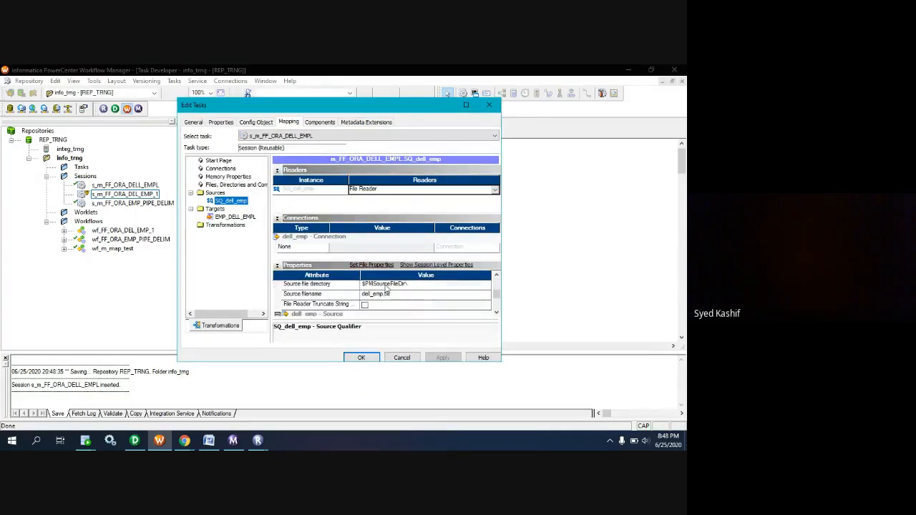
pyautogui.click(416, 286)
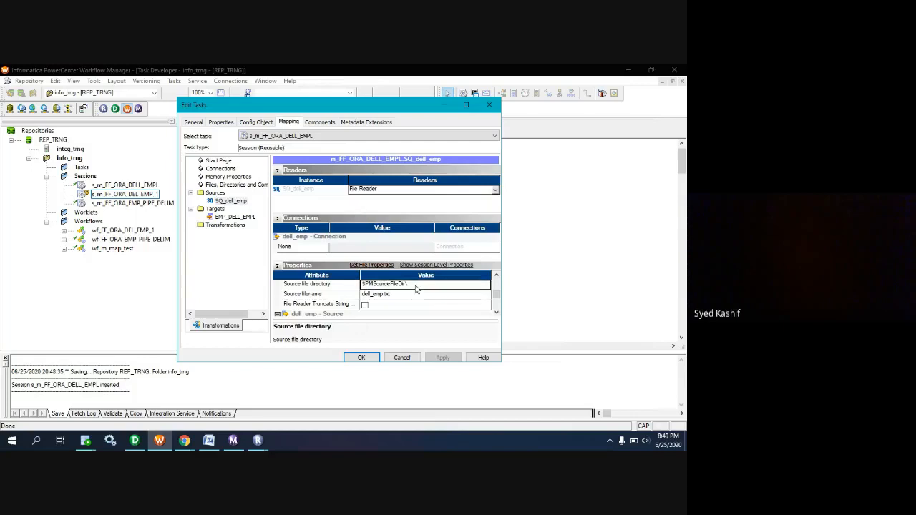
# Look up the dell subfolder path under SrcFiles in File Explorer and set the SQ_dell_emp source file directory to $PMSourceFileDir\\dell\.
pyautogui.click(159, 446)
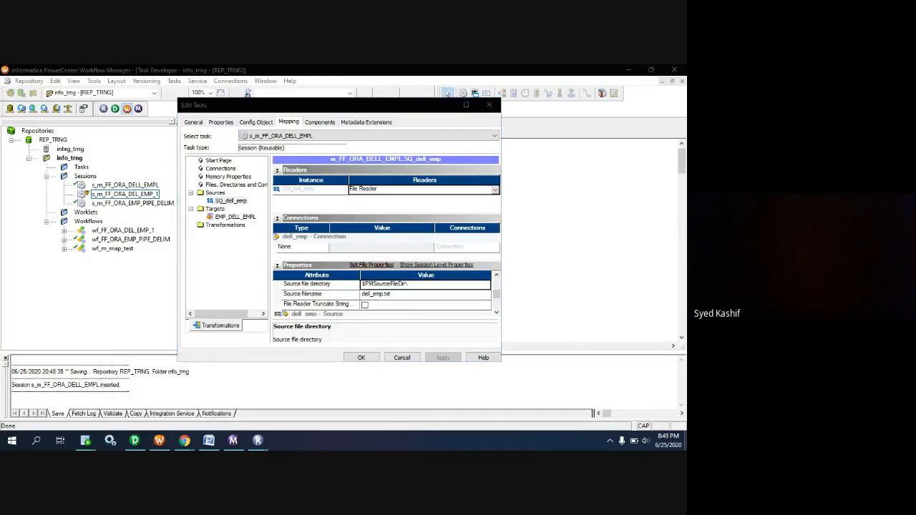
pyautogui.doubleClick(19, 282)
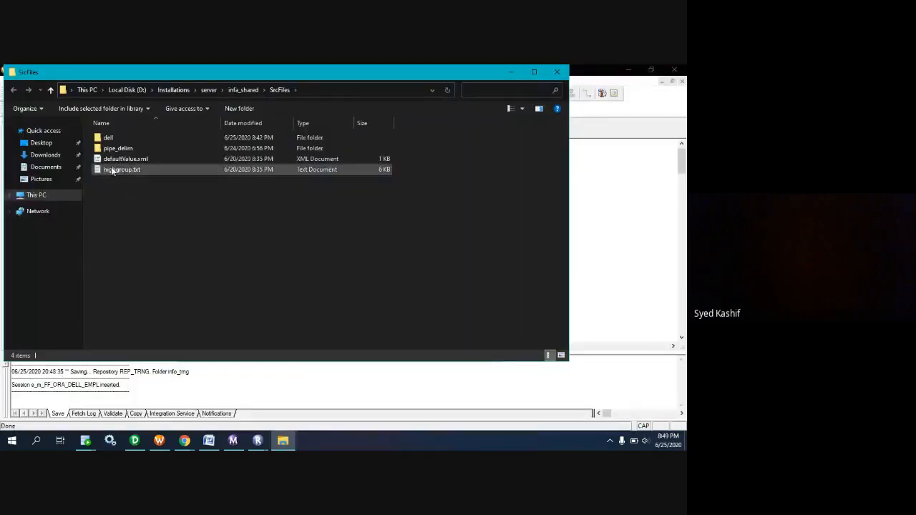
pyautogui.doubleClick(108, 139)
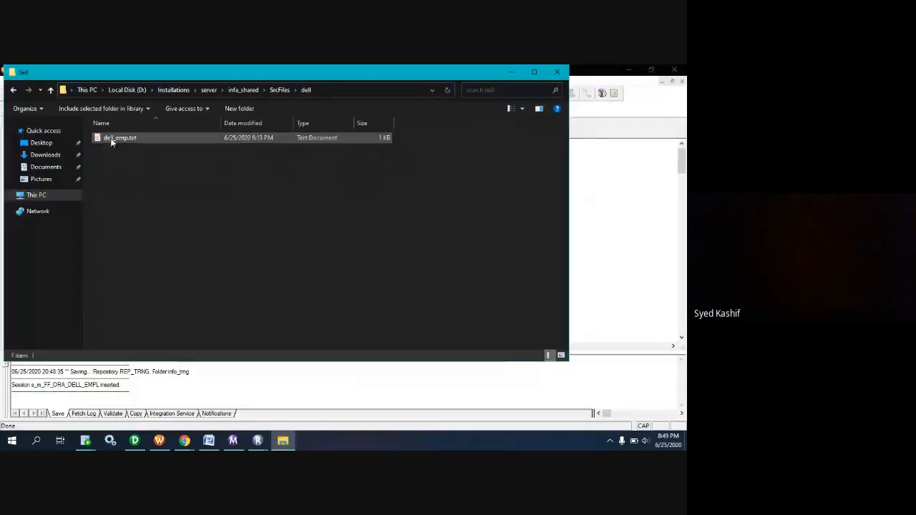
pyautogui.click(313, 89)
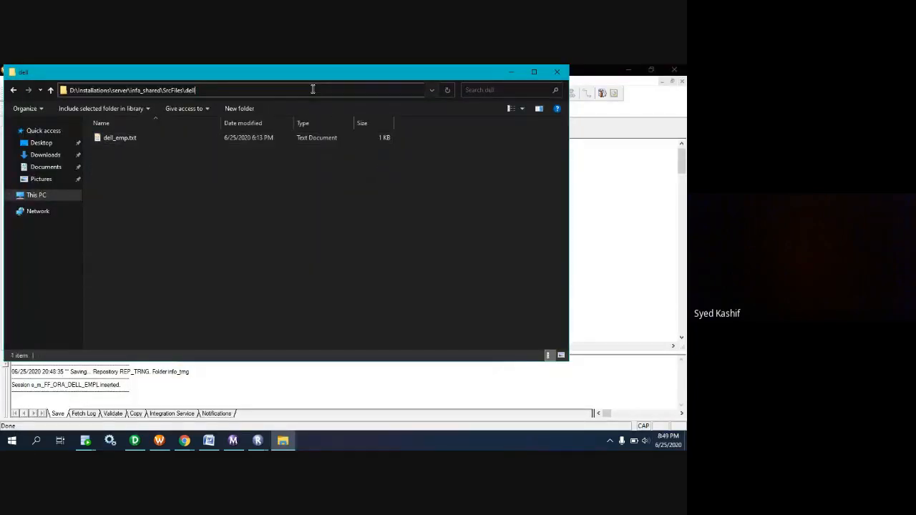
pyautogui.doubleClick(205, 89)
pyautogui.click(284, 444)
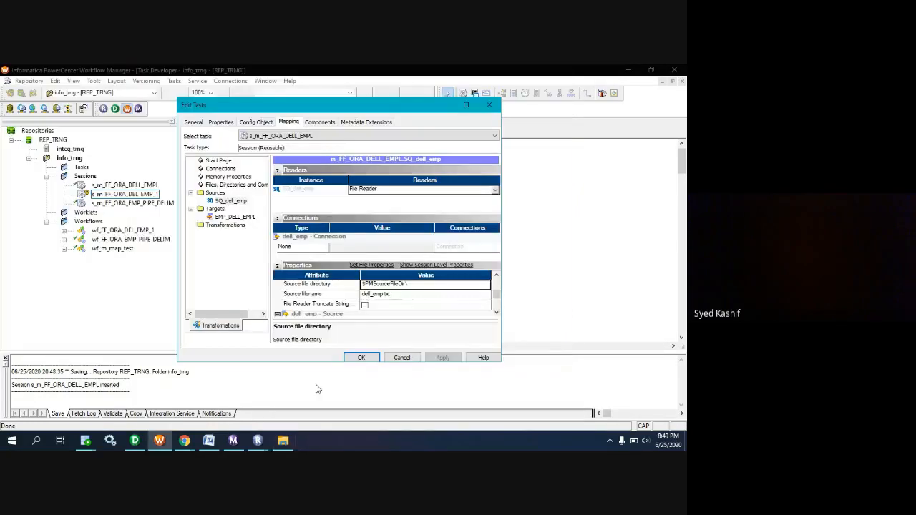
pyautogui.click(407, 283)
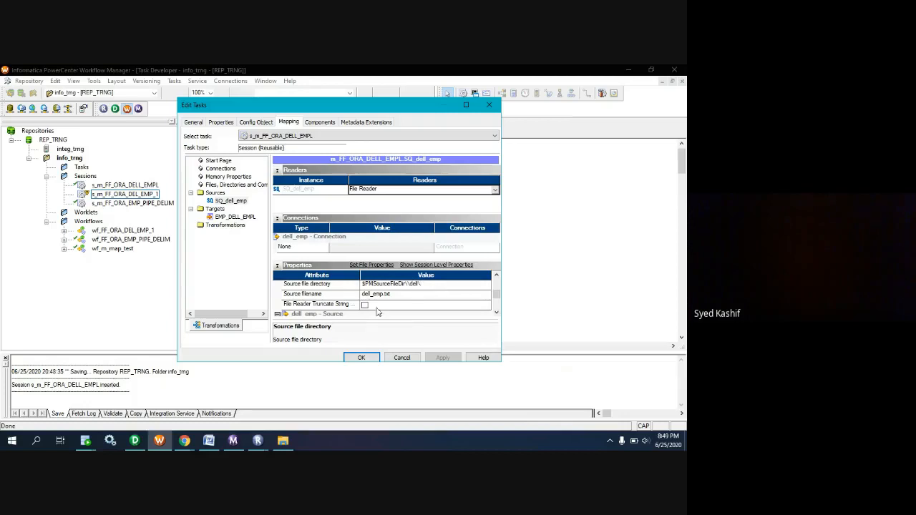
pyautogui.scroll(-1, 377, 312)
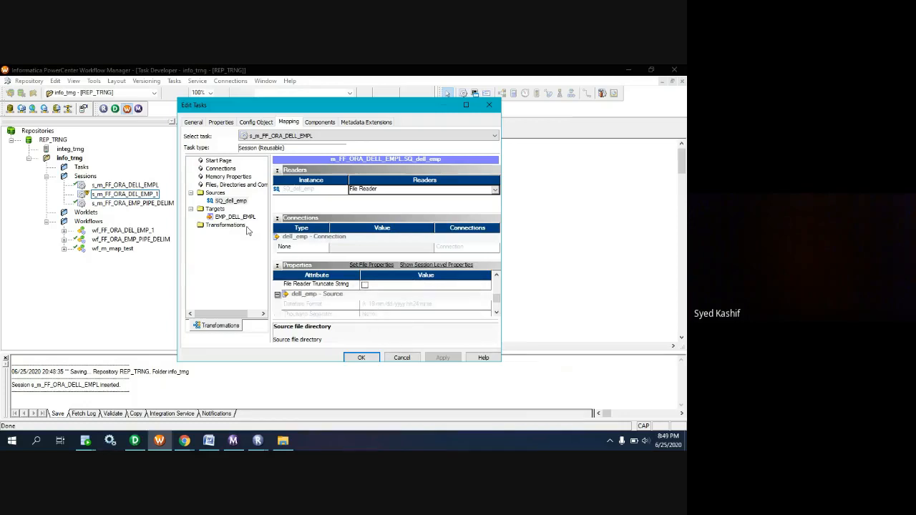
# Enable the truncate target table option for the EMP_DELL_EMPL target, accept the session changes, and save the repository.
pyautogui.click(218, 217)
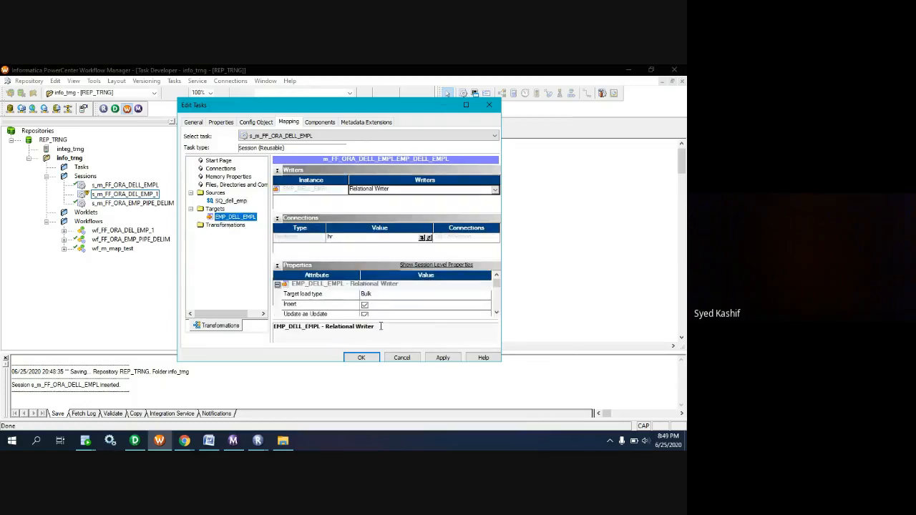
pyautogui.scroll(-3, 383, 308)
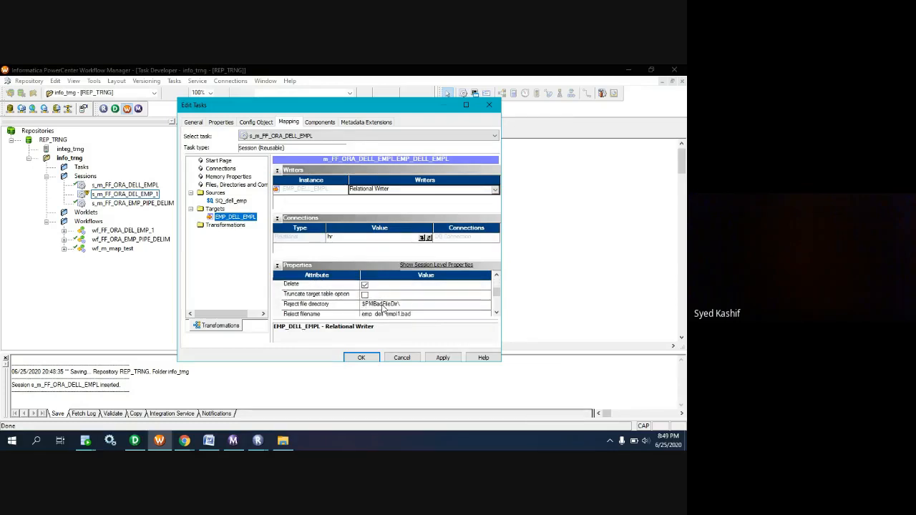
pyautogui.click(365, 295)
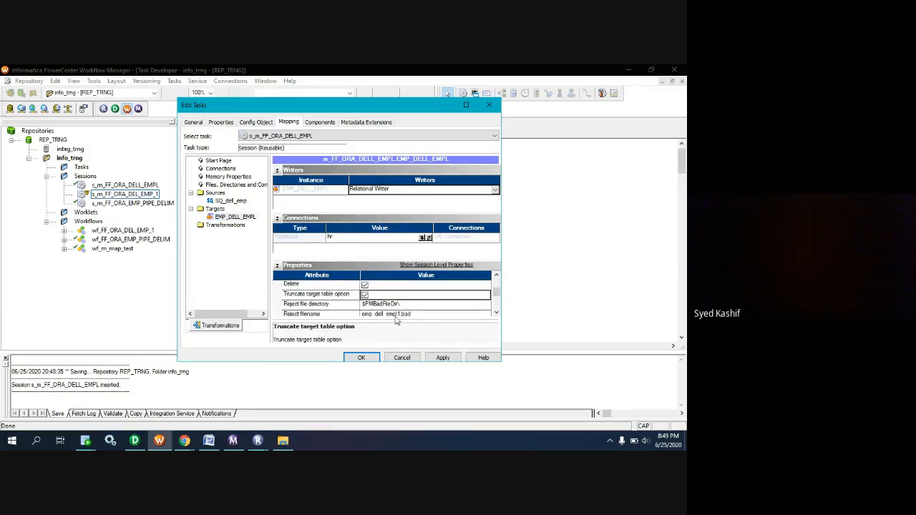
pyautogui.click(444, 358)
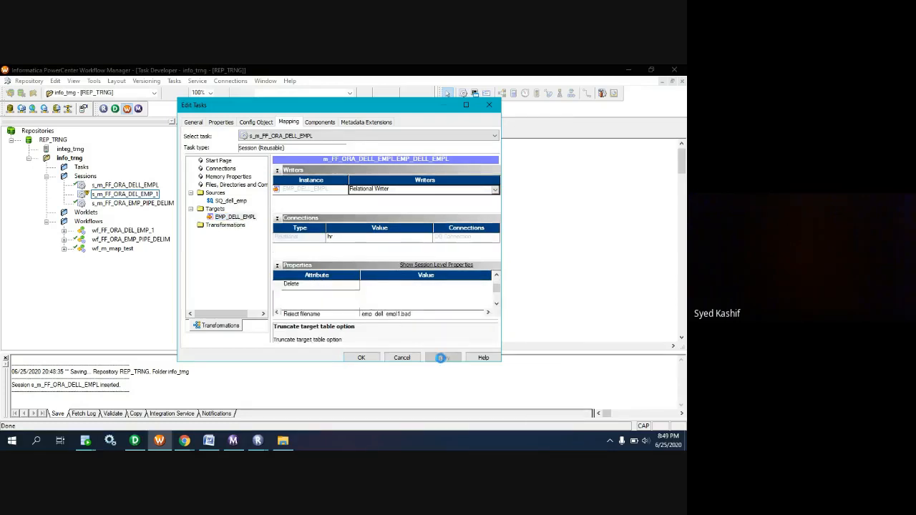
pyautogui.click(363, 358)
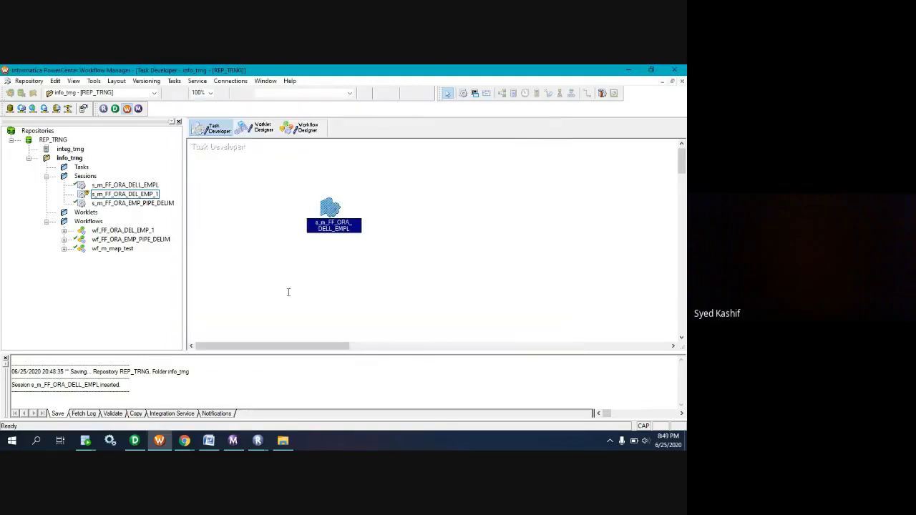
pyautogui.hotkey('ctrl', 's')
# Correct the SQ_dell_emp source file directory in the session to $PMSourceFileDir\dell\ and save the updated session.
pyautogui.click(294, 128)
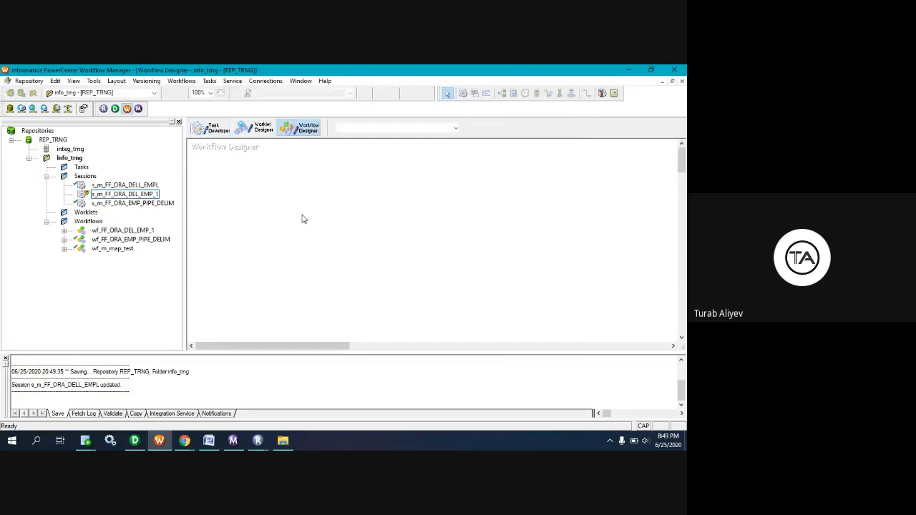
pyautogui.click(209, 128)
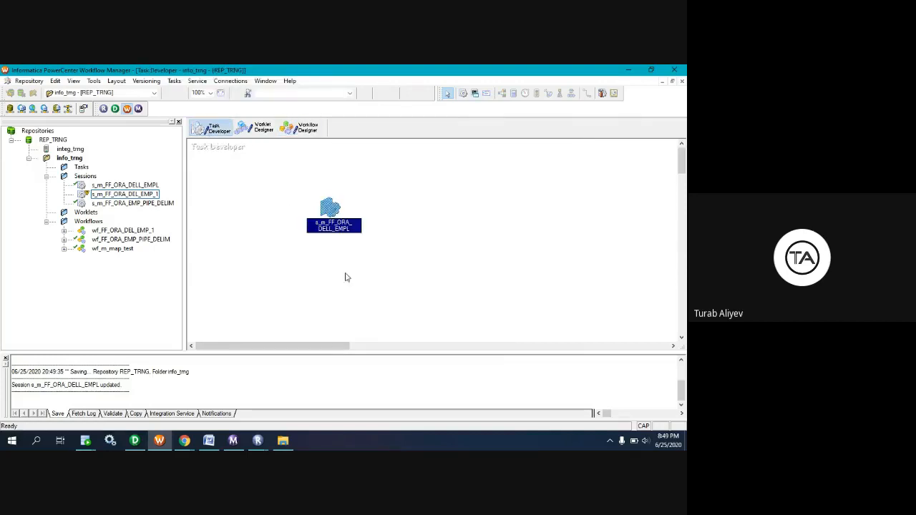
pyautogui.doubleClick(331, 207)
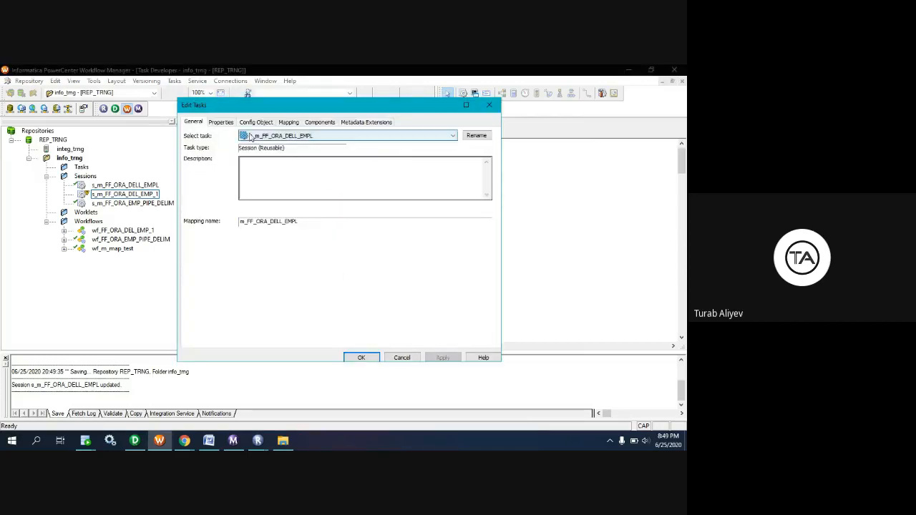
pyautogui.click(288, 122)
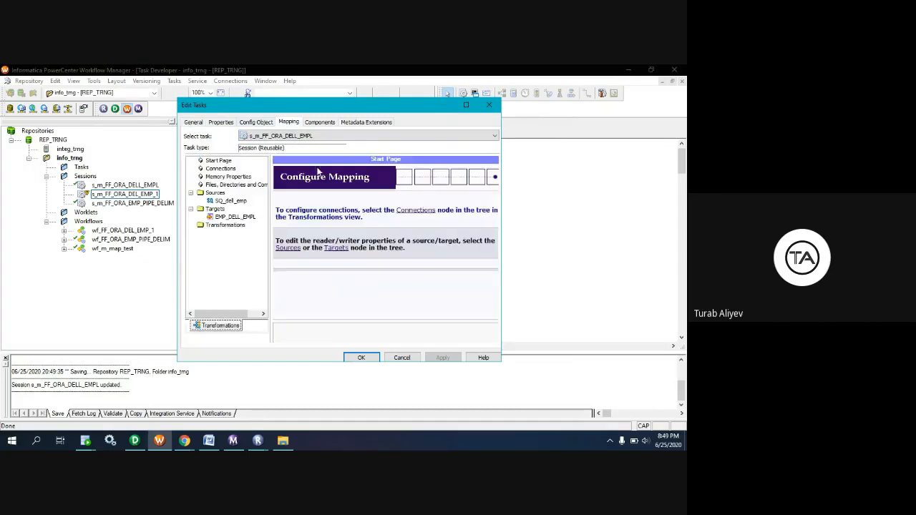
pyautogui.click(218, 194)
pyautogui.click(228, 201)
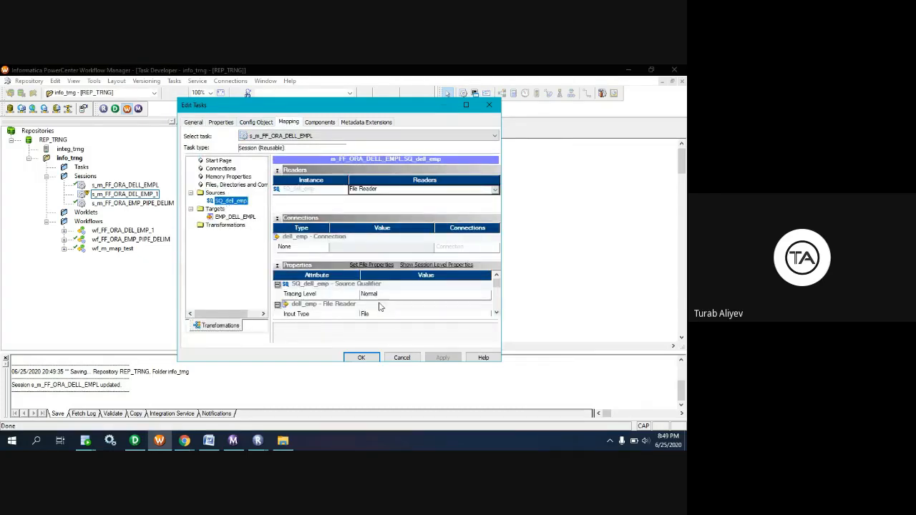
pyautogui.scroll(-1, 379, 306)
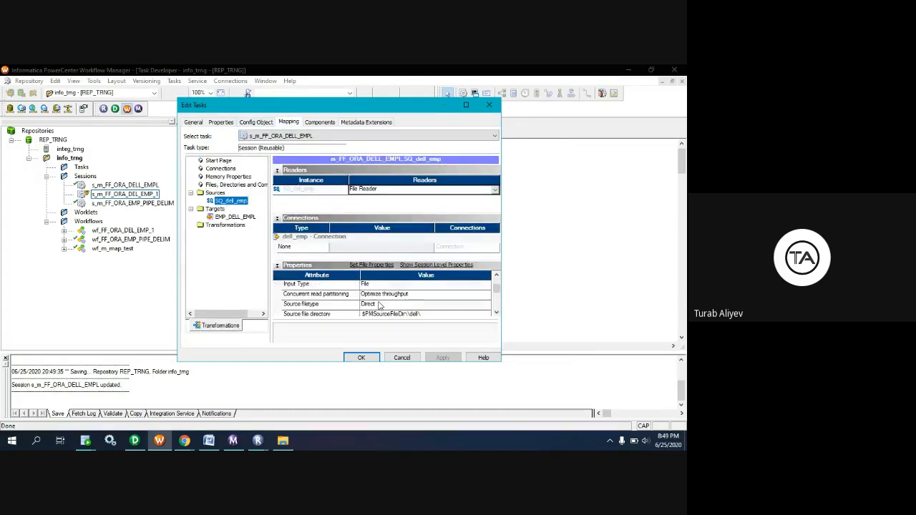
pyautogui.click(428, 316)
pyautogui.click(424, 295)
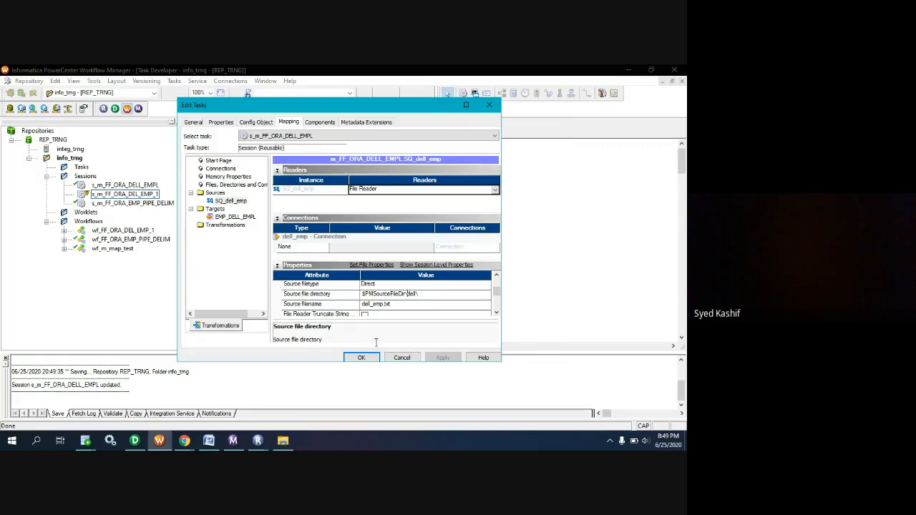
pyautogui.click(362, 358)
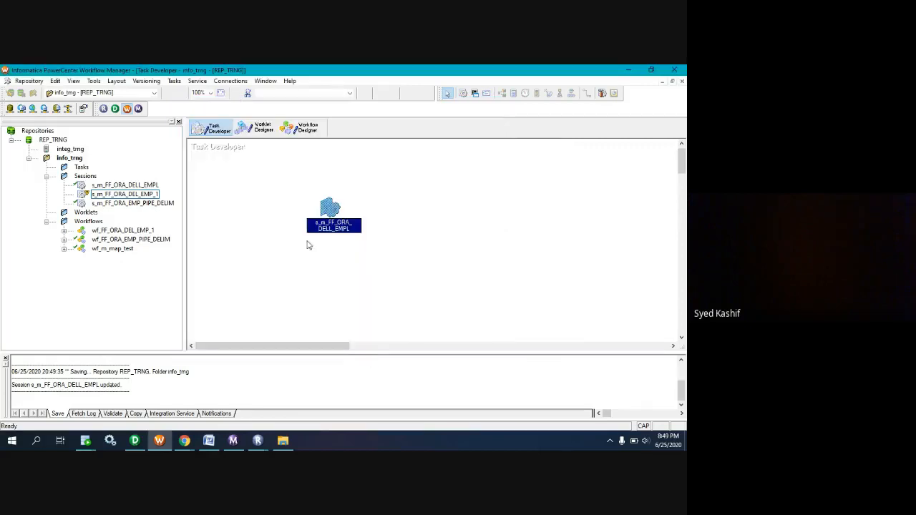
# Begin a new workflow from the s_m_FF_ORA_DELL_EMPL session and copy the mapping name m_FF_ORA_DELL_EMPL from PowerCenter Designer for its name.
pyautogui.click(300, 127)
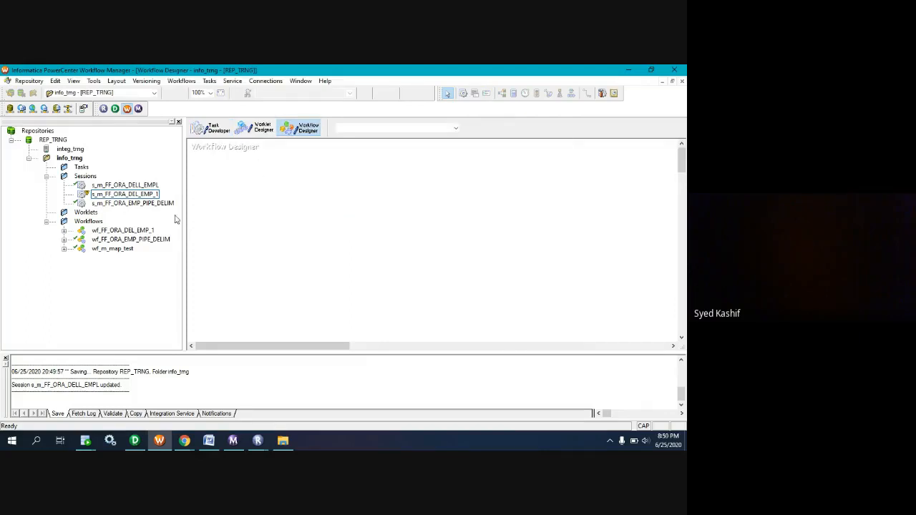
pyautogui.moveTo(126, 185); pyautogui.dragTo(320, 205)
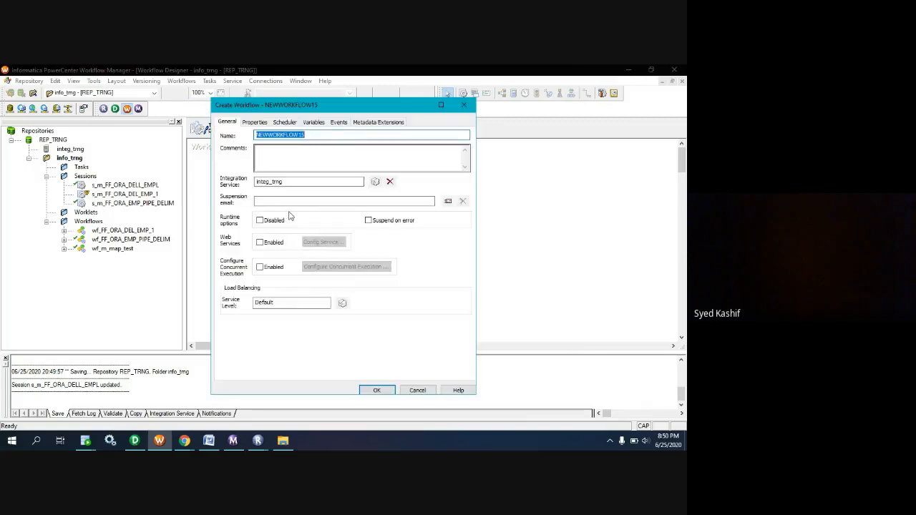
pyautogui.click(135, 440)
pyautogui.click(181, 81)
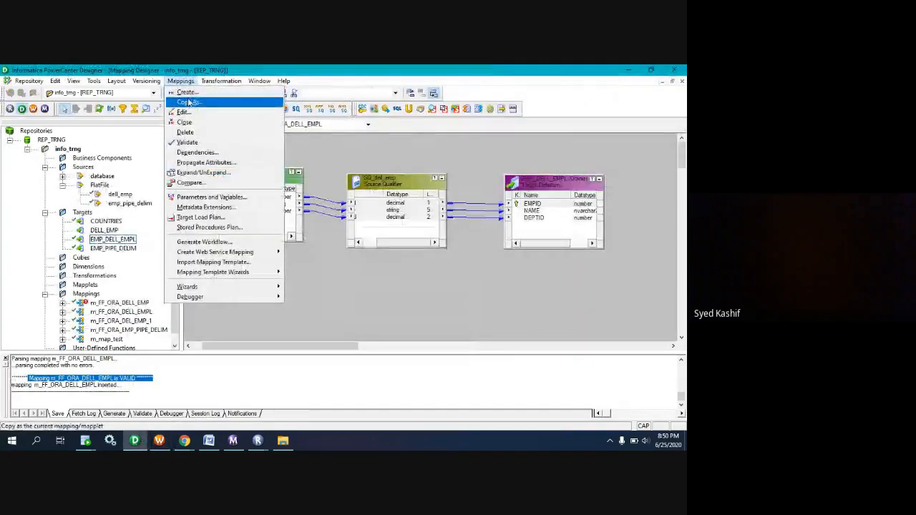
pyautogui.click(193, 101)
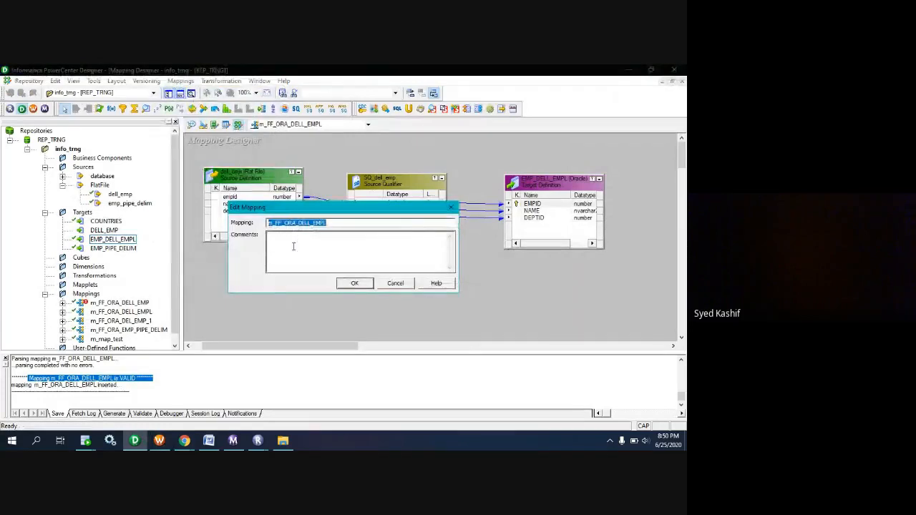
pyautogui.click(450, 207)
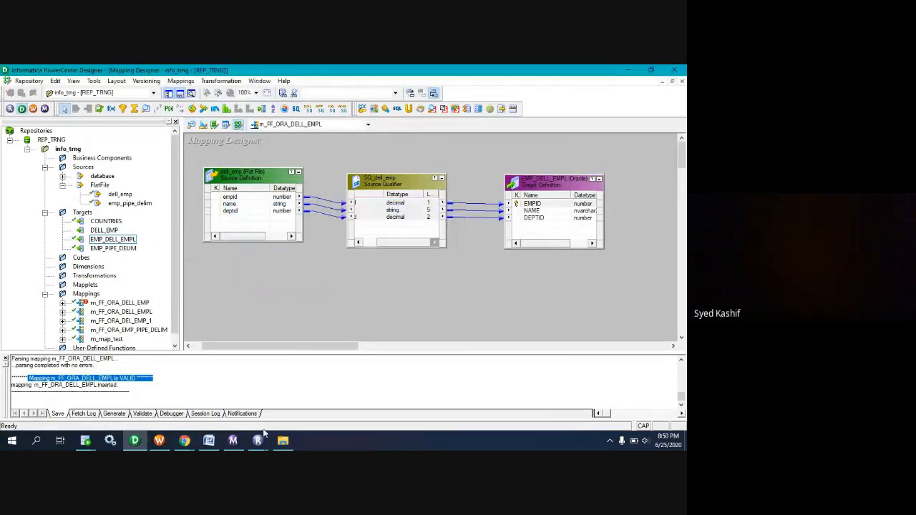
pyautogui.click(159, 441)
# Name the new workflow wf_FF_ORA_DELL_EMPL, based on the copied mapping name, and create it.
pyautogui.write('m_FF_ORA_DELL_EMPL')
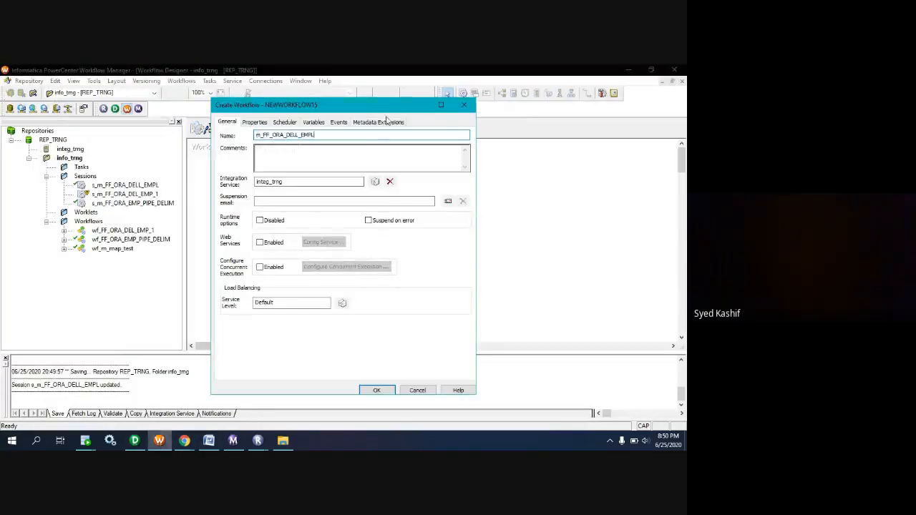
pyautogui.click(260, 135)
pyautogui.press('BackSpace')
pyautogui.write('WF')
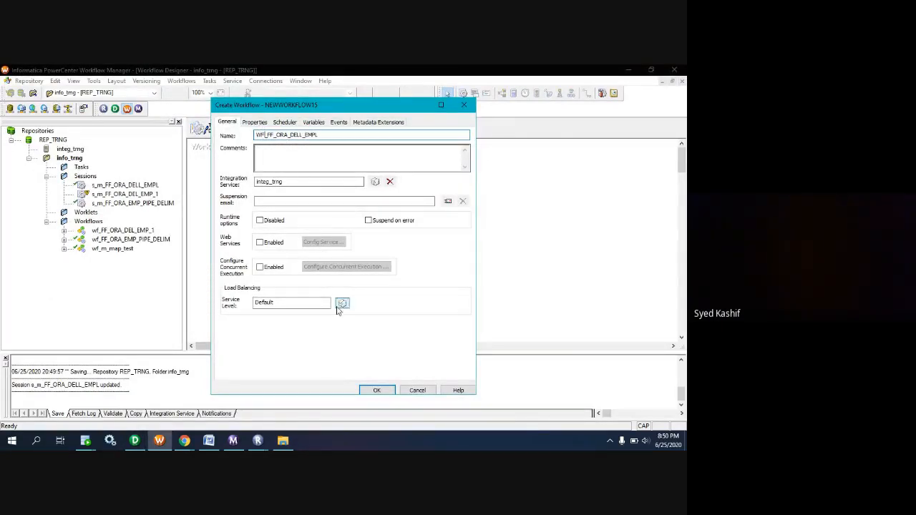
pyautogui.press('BackSpace')
pyautogui.press('BackSpace')
pyautogui.write('wf')
pyautogui.click(375, 390)
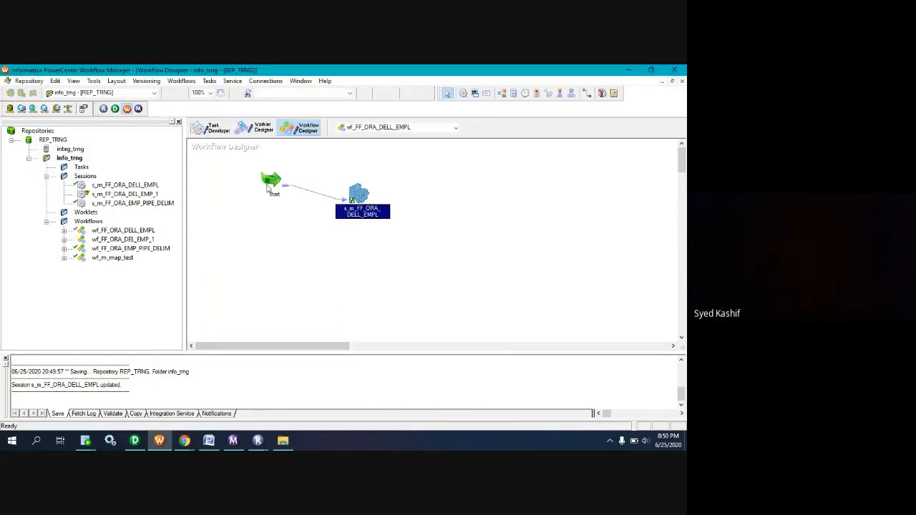
# Reposition the Start task so that it sits roughly level with the s_m_FF_ORA_DELL_EMPL session.
pyautogui.moveTo(271, 185); pyautogui.dragTo(241, 197)
pyautogui.click(350, 266)
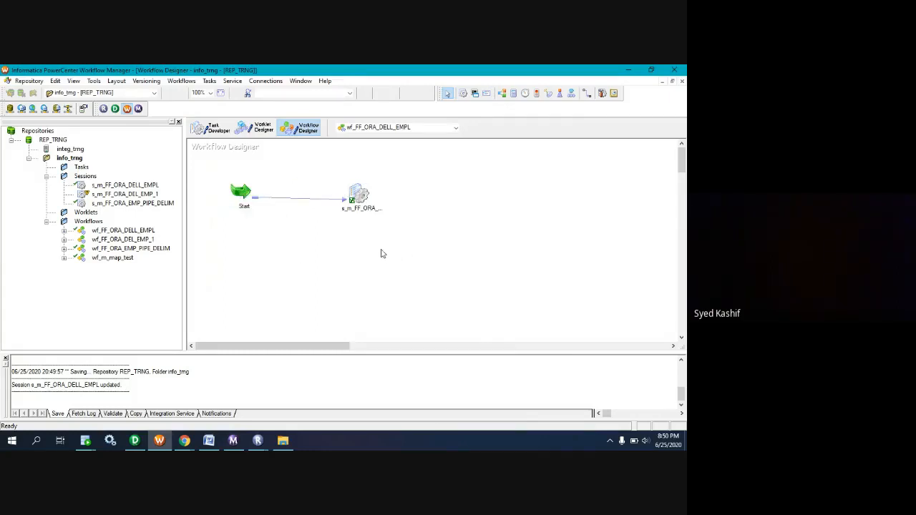
pyautogui.moveTo(390, 237); pyautogui.dragTo(137, 121)
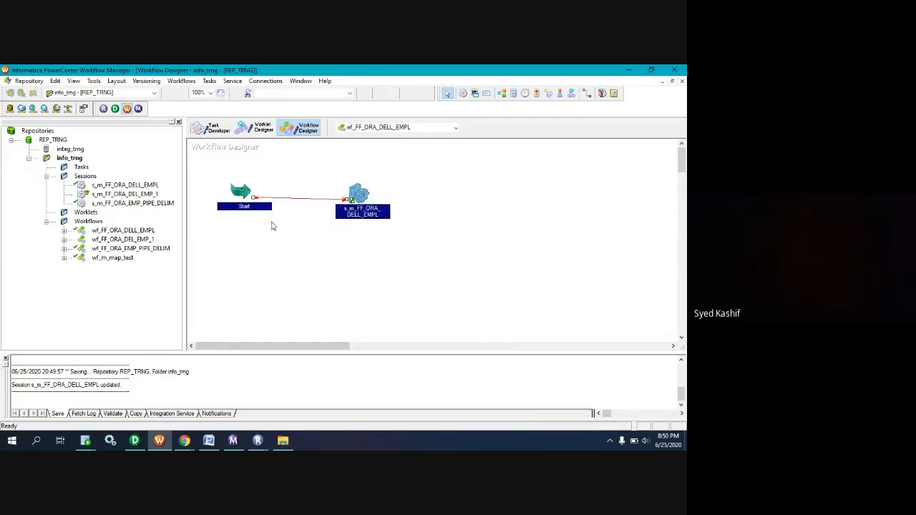
pyautogui.click(277, 231)
# Save the modified folder and start the wf_FF_ORA_DELL_EMPL workflow.
pyautogui.rightClick(278, 233)
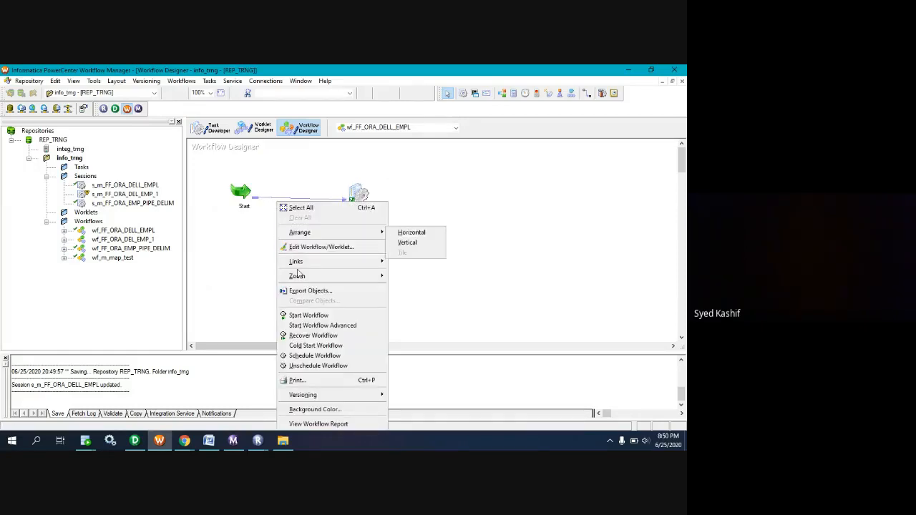
pyautogui.click(308, 316)
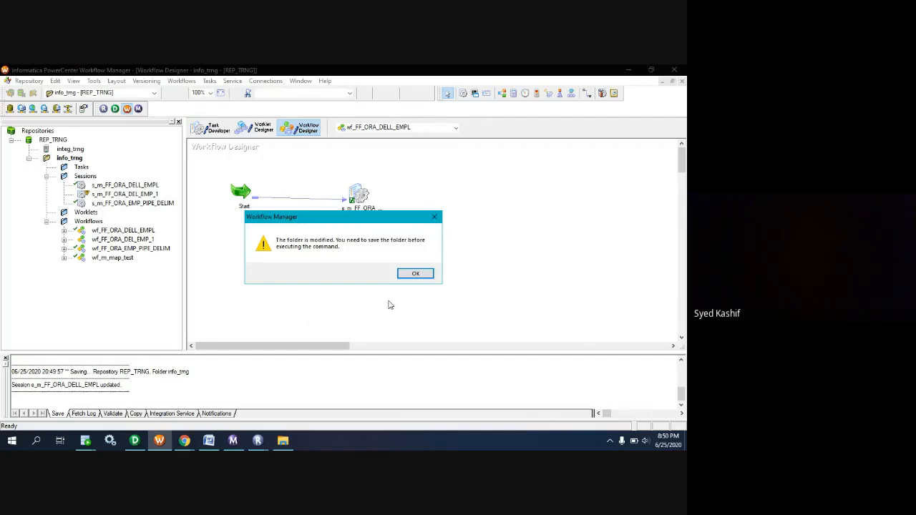
pyautogui.click(415, 273)
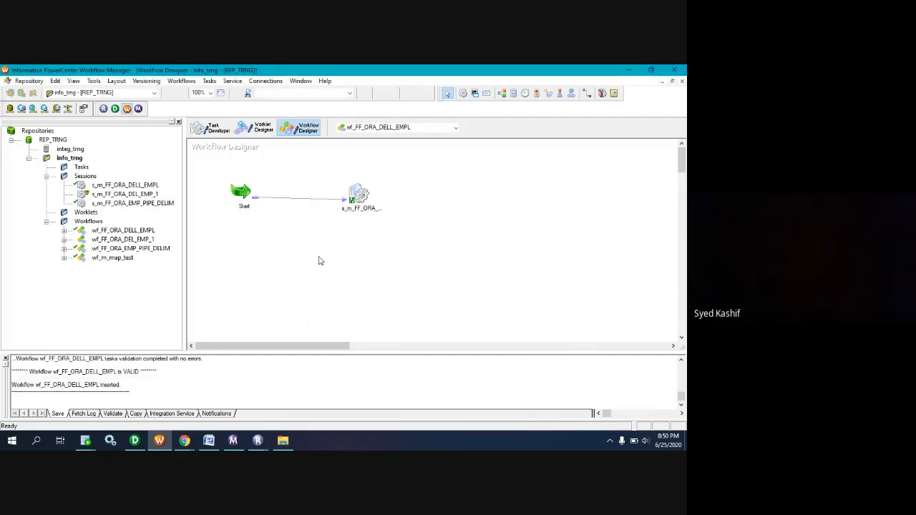
pyautogui.rightClick(299, 247)
pyautogui.click(321, 315)
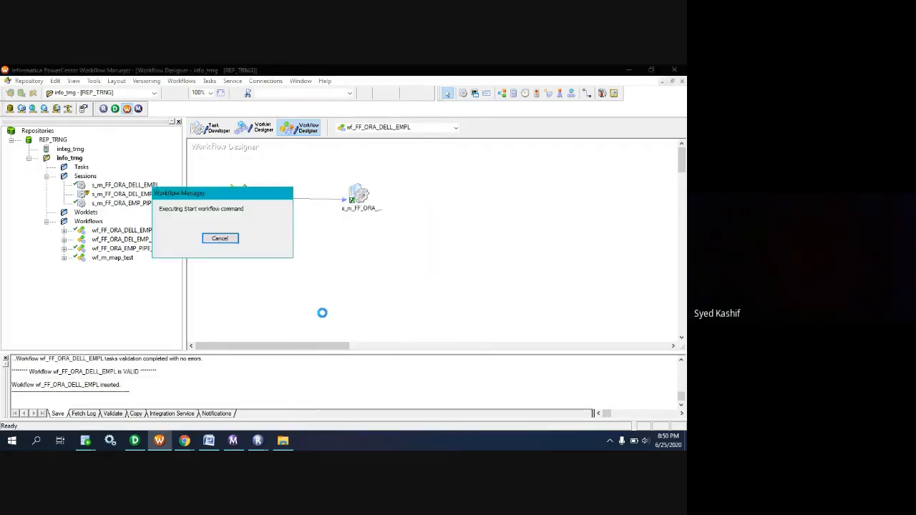
# Check the run status of wf_FF_ORA_DELL_EMPL and its session in Workflow Monitor, then return to Workflow Manager.
pyautogui.click(233, 443)
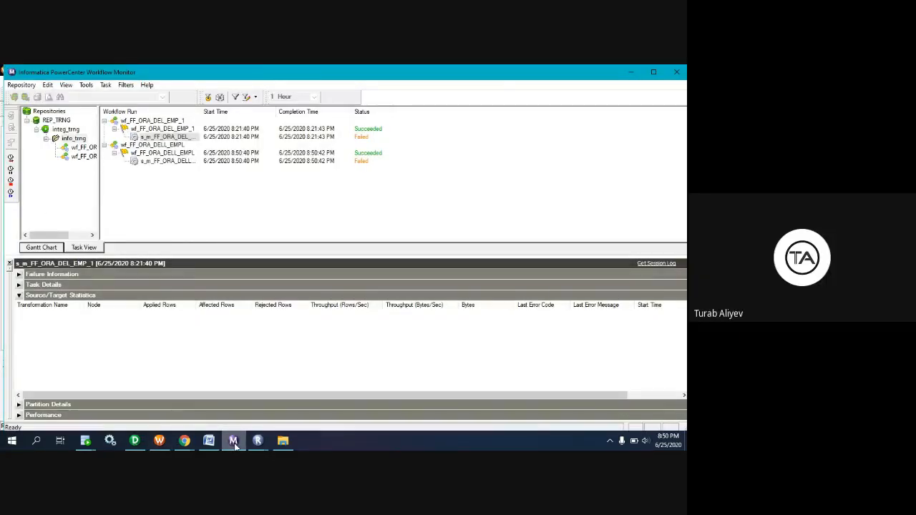
pyautogui.click(234, 442)
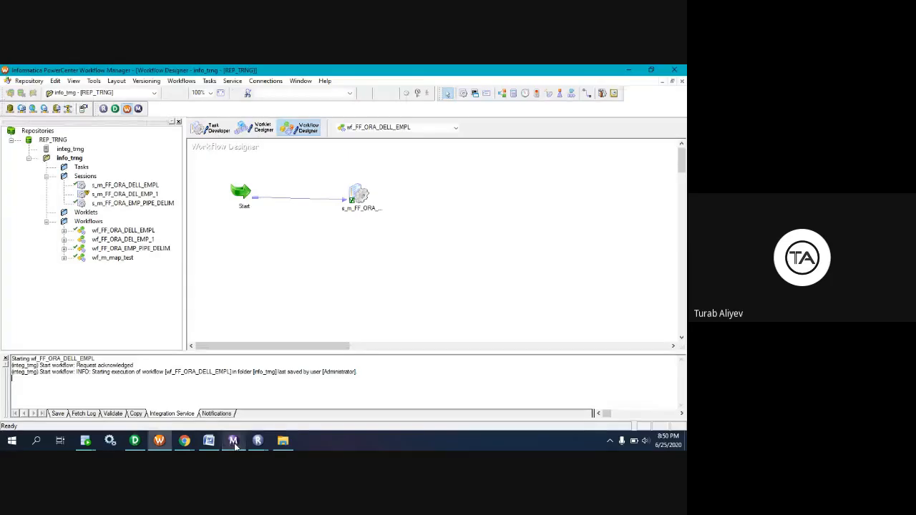
pyautogui.click(358, 198)
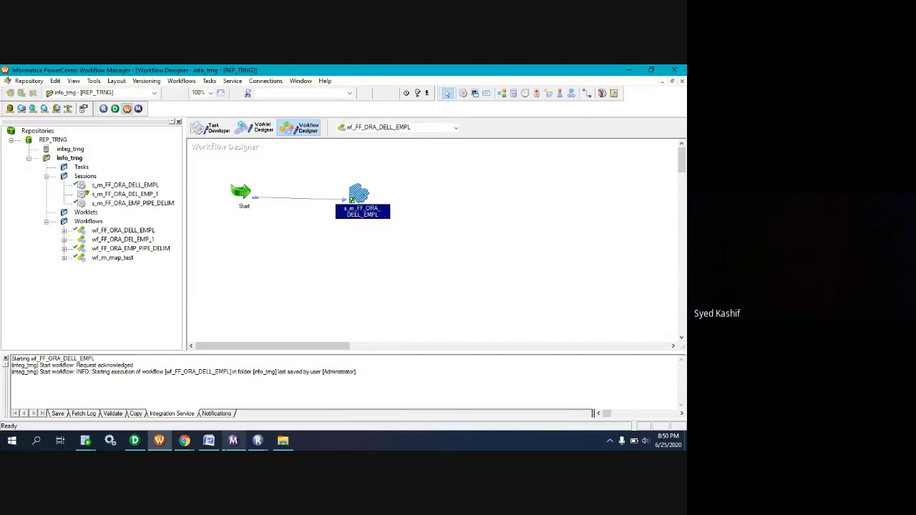
pyautogui.moveTo(235, 443)
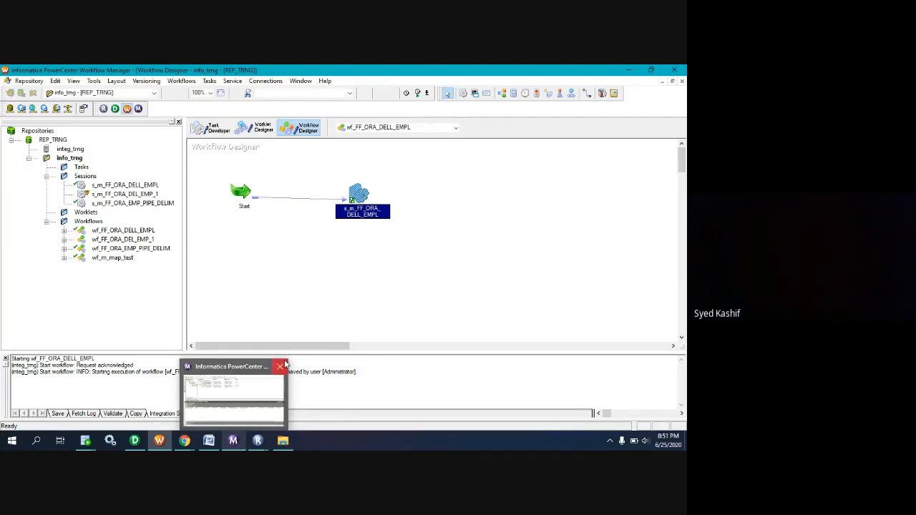
pyautogui.moveTo(284, 365)
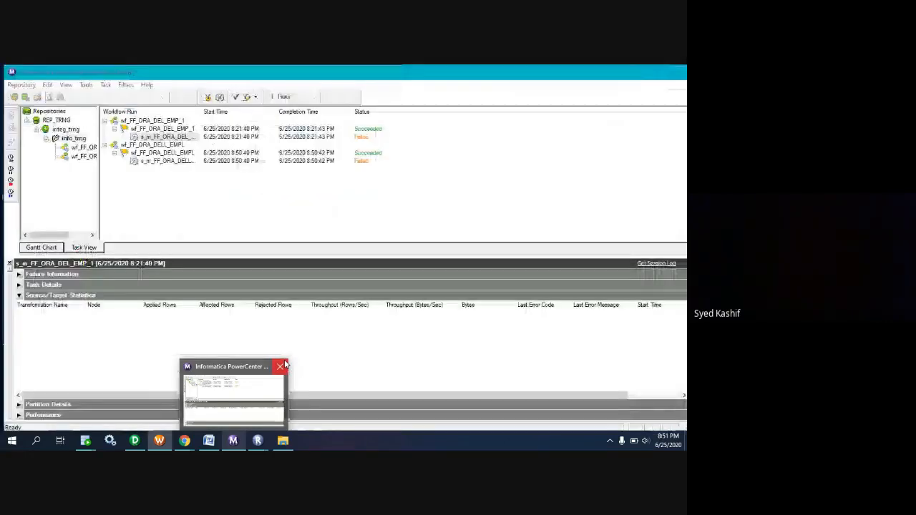
pyautogui.click(232, 441)
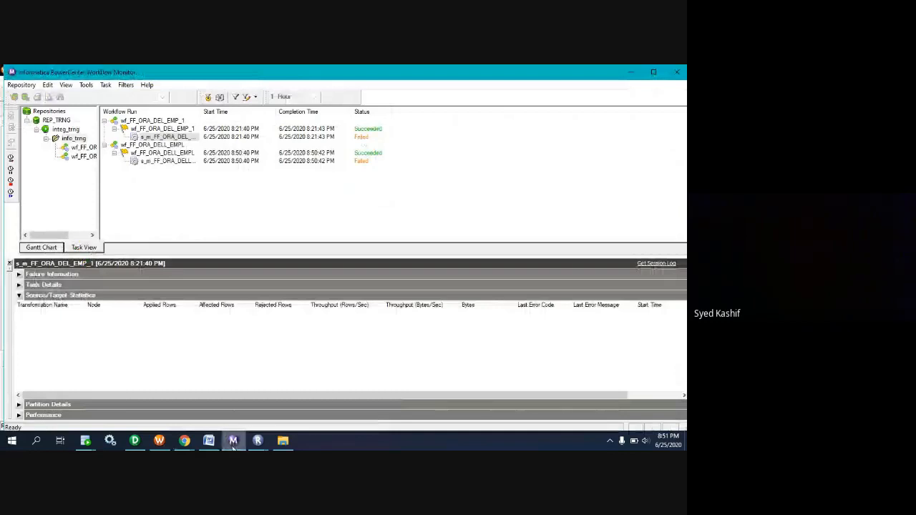
pyautogui.click(160, 441)
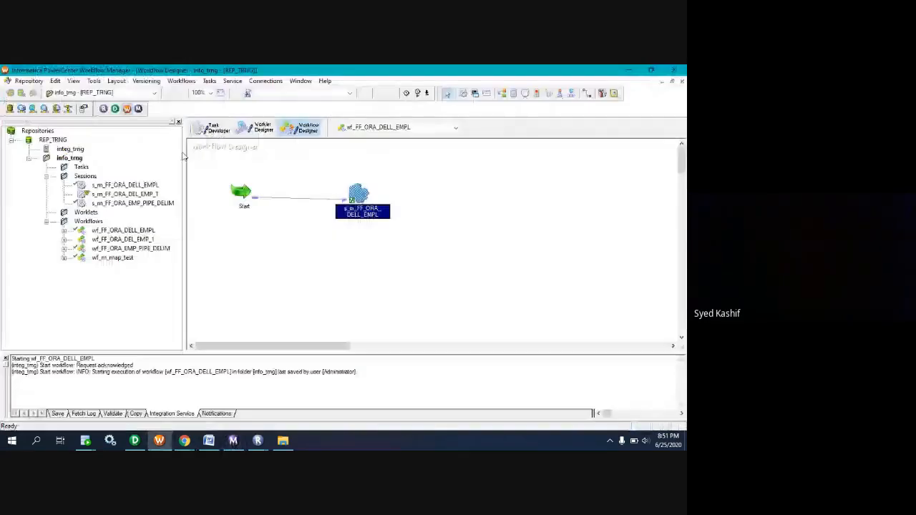
# Review the properties, config object and mapping settings of the reusable s_m_FF_ORA_DELL_EMPL session, closing it without changes.
pyautogui.click(218, 130)
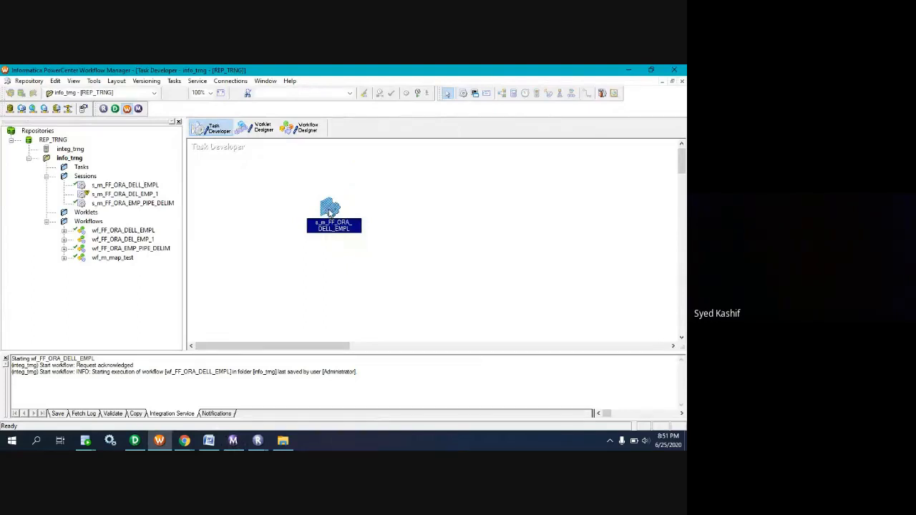
pyautogui.doubleClick(330, 207)
pyautogui.click(222, 123)
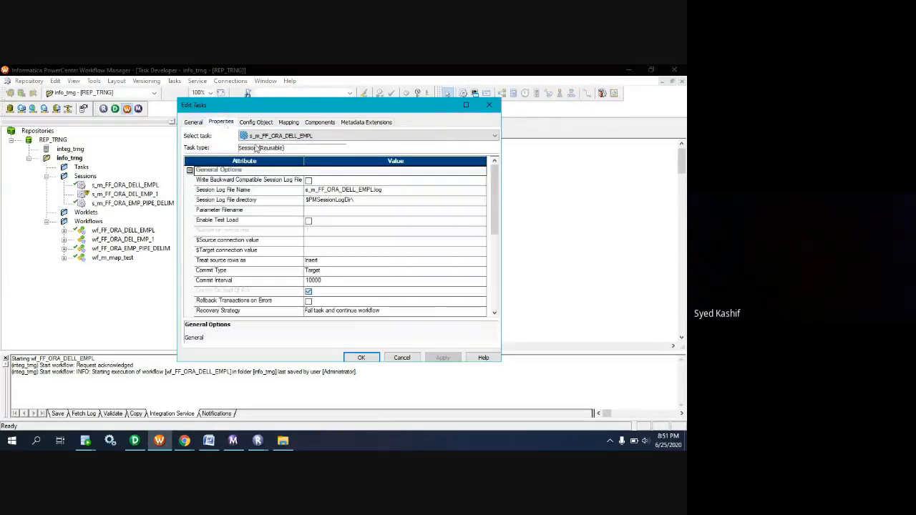
pyautogui.click(257, 124)
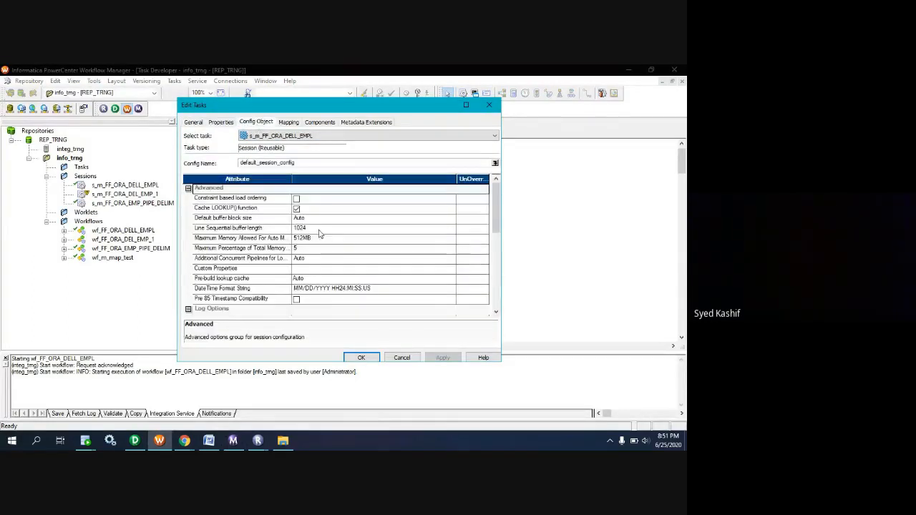
pyautogui.scroll(-6, 319, 234)
pyautogui.scroll(6, 319, 234)
pyautogui.click(289, 123)
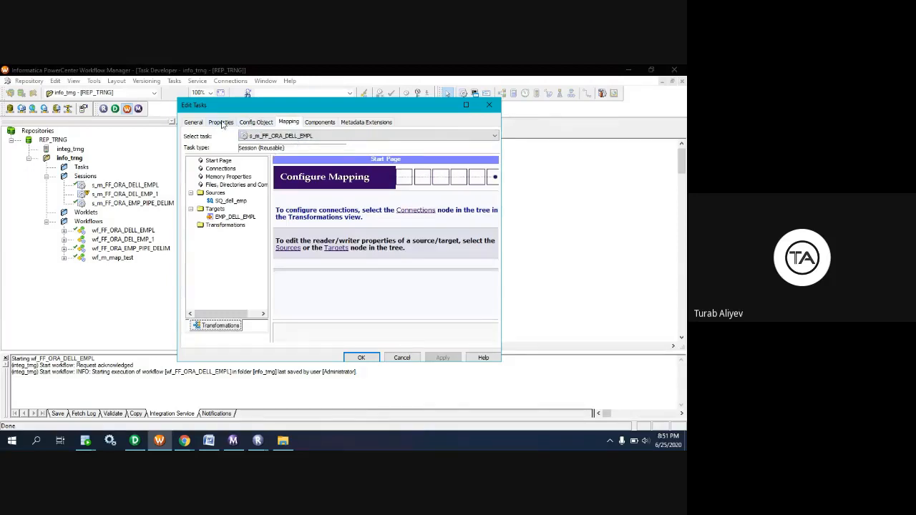
pyautogui.click(410, 360)
pyautogui.doubleClick(130, 232)
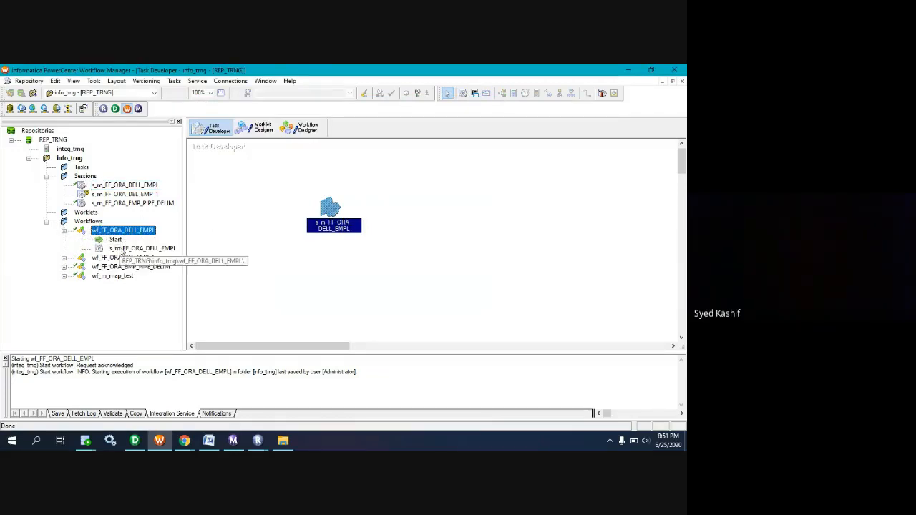
pyautogui.rightClick(129, 233)
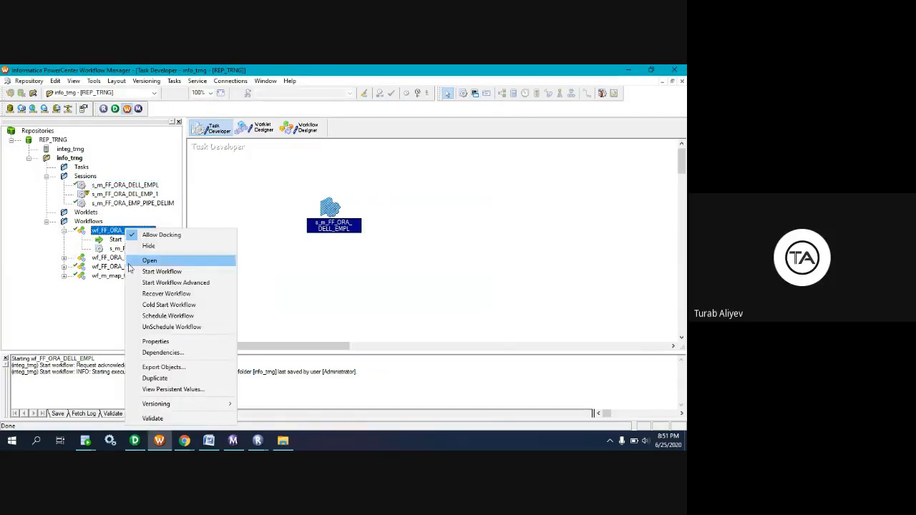
pyautogui.click(103, 327)
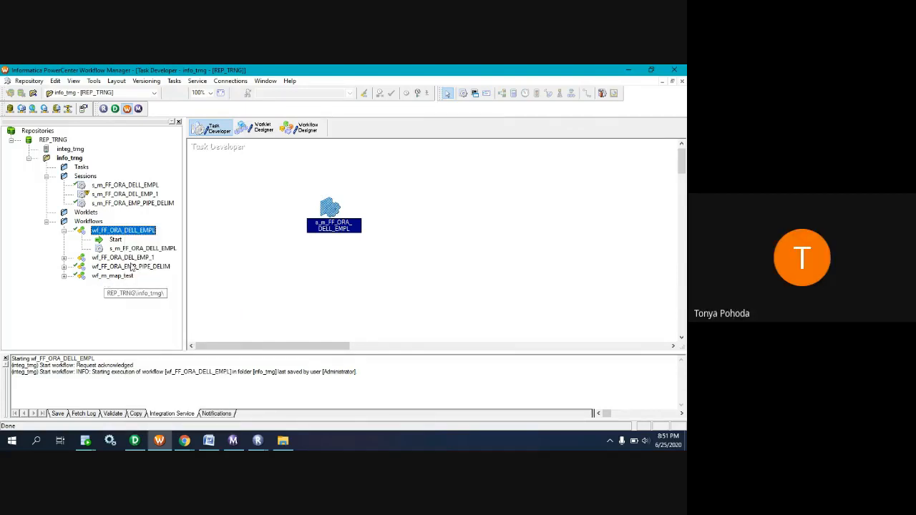
# Enable "Fail parent if this task fails" on the s_m_FF_ORA_DELL_EMPL session instance in the workflow and save the change.
pyautogui.click(297, 136)
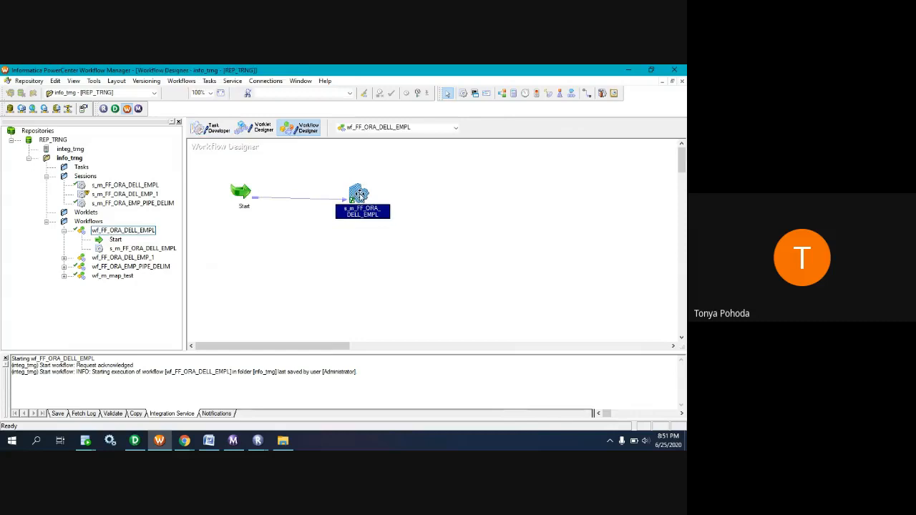
pyautogui.doubleClick(344, 194)
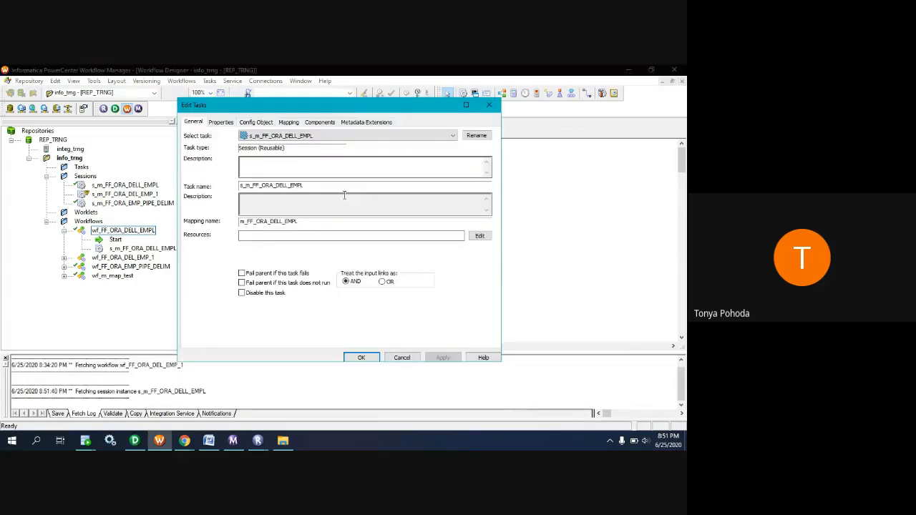
pyautogui.click(242, 273)
pyautogui.click(443, 358)
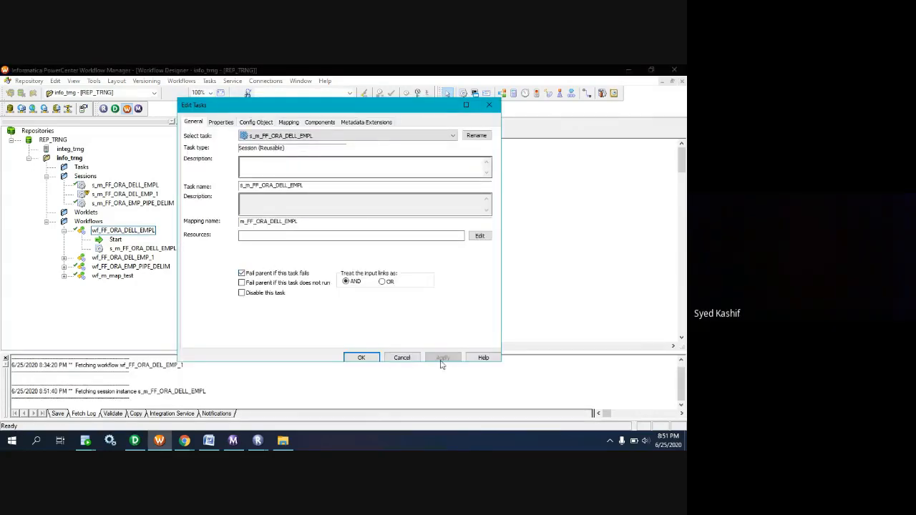
pyautogui.click(360, 358)
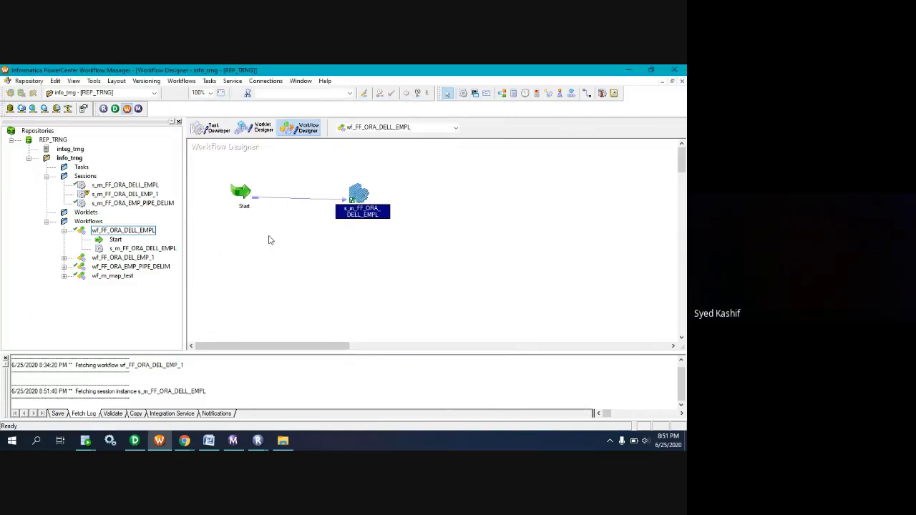
pyautogui.hotkey('ctrl', 's')
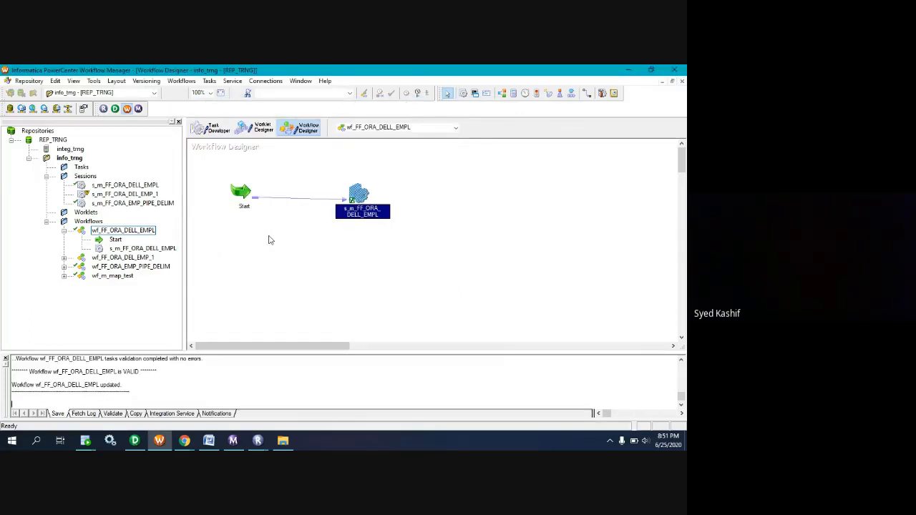
# Run the updated wf_FF_ORA_DELL_EMPL workflow again and check its new run in Workflow Monitor.
pyautogui.rightClick(269, 239)
pyautogui.click(297, 316)
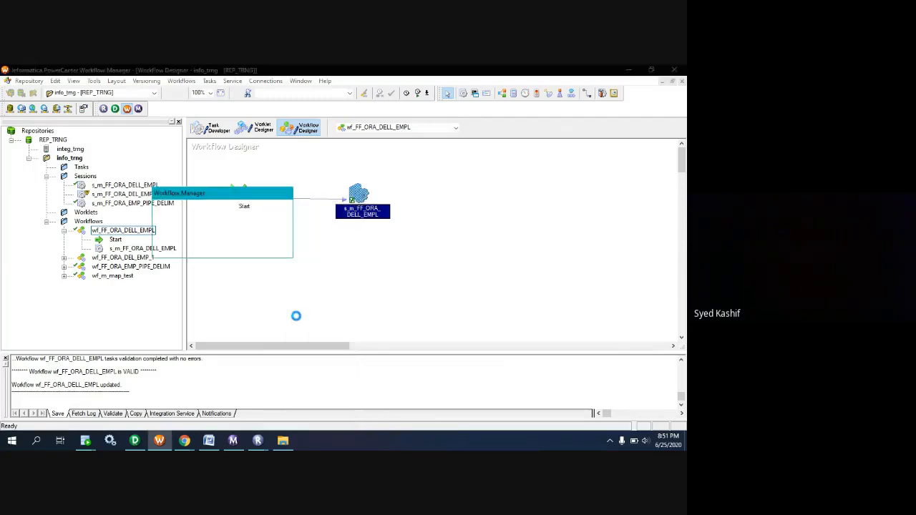
pyautogui.click(234, 442)
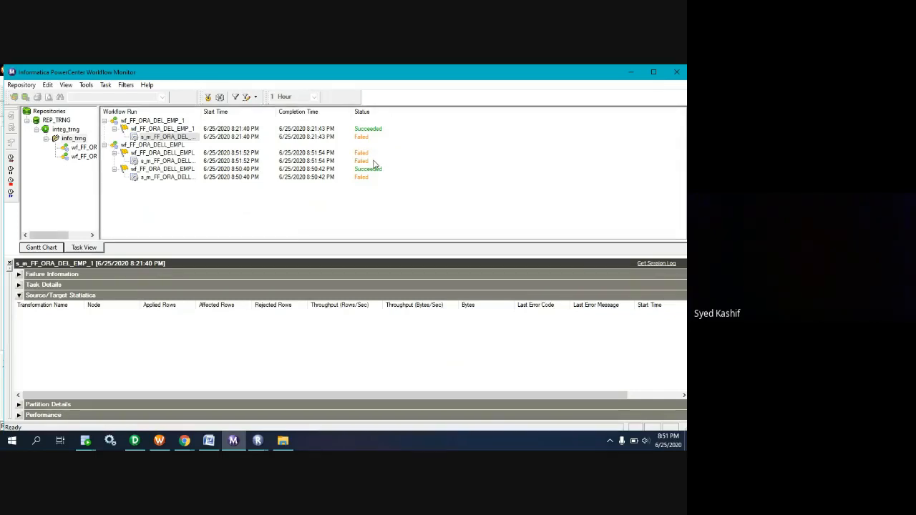
# Open the session log of the latest s_m_FF_ORA_DELL_EMPL run and examine its source read and error entries.
pyautogui.click(115, 129)
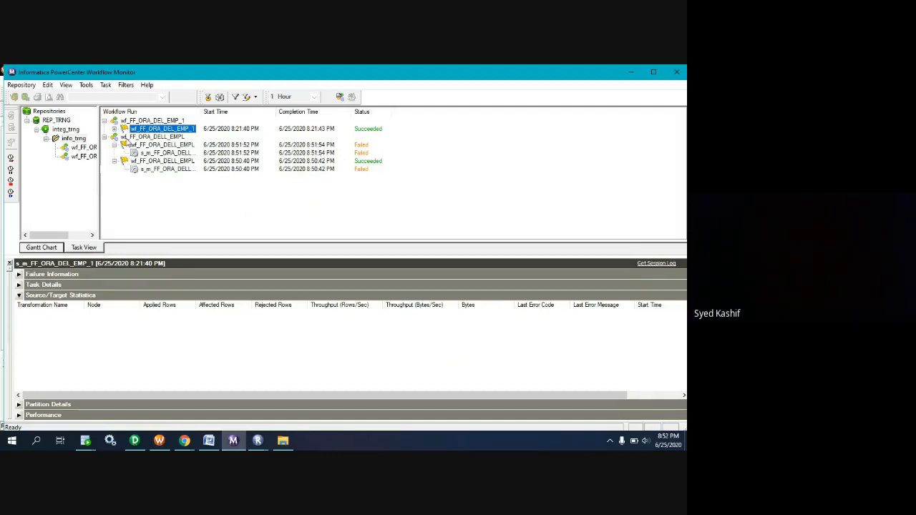
pyautogui.click(18, 295)
pyautogui.click(19, 296)
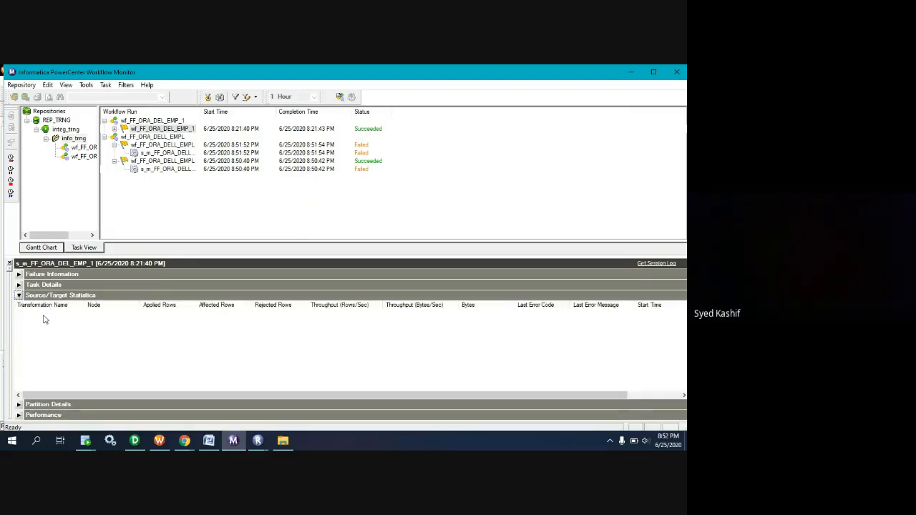
pyautogui.rightClick(148, 154)
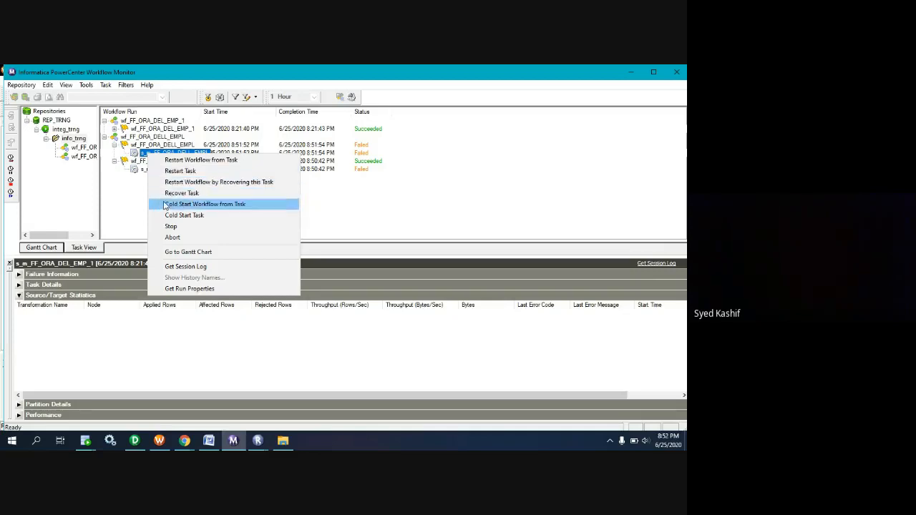
pyautogui.click(176, 265)
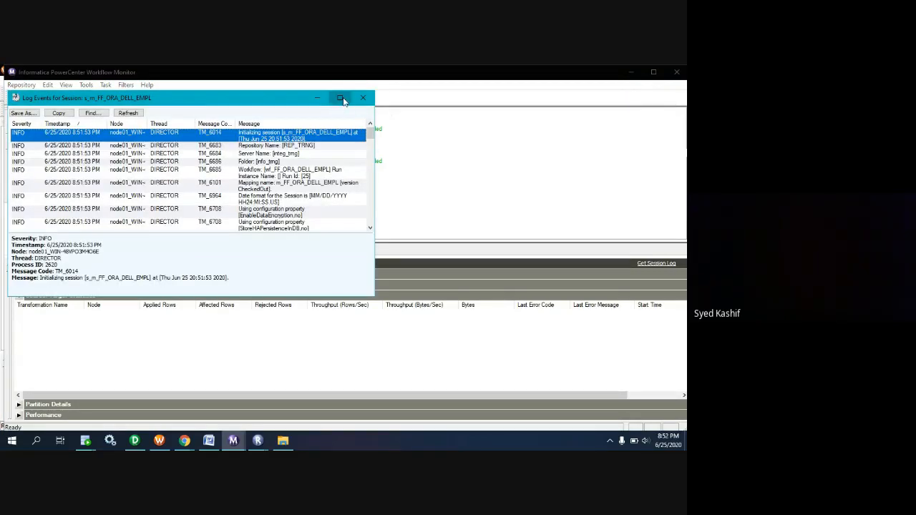
pyautogui.click(342, 99)
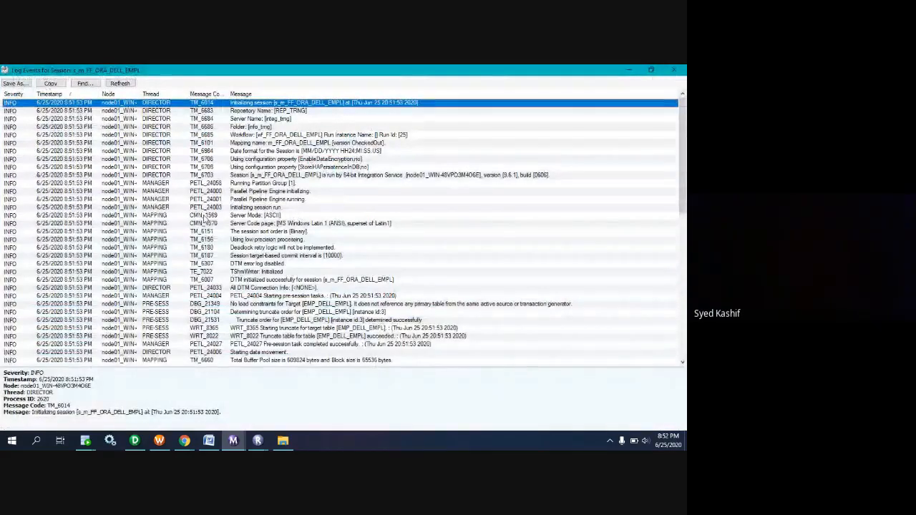
pyautogui.press('e')
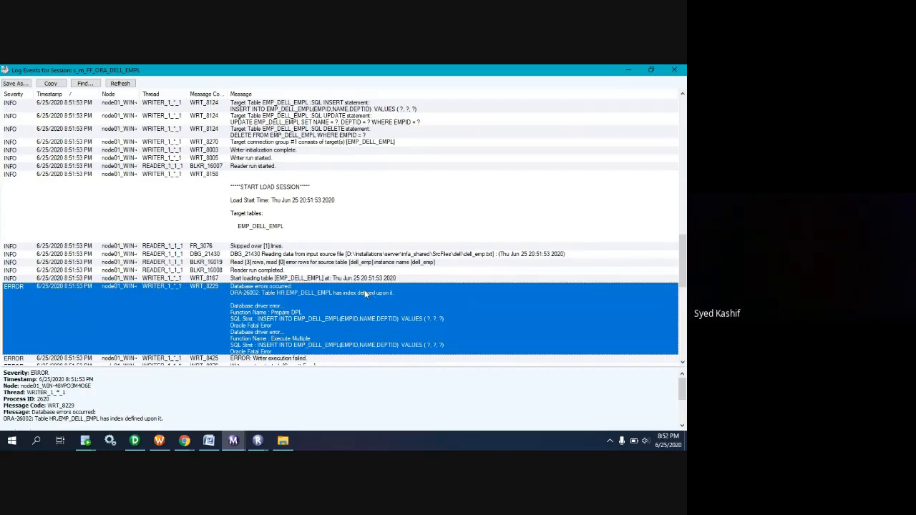
pyautogui.click(426, 263)
pyautogui.click(347, 292)
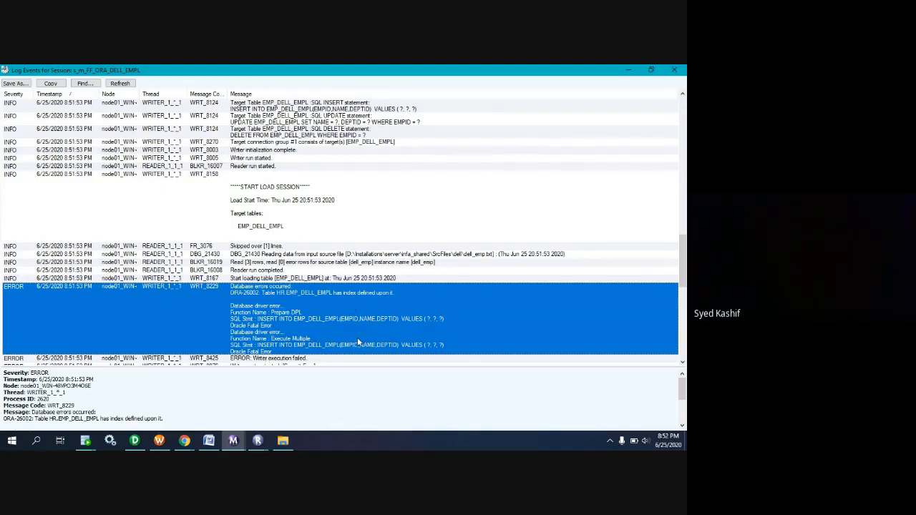
pyautogui.click(12, 441)
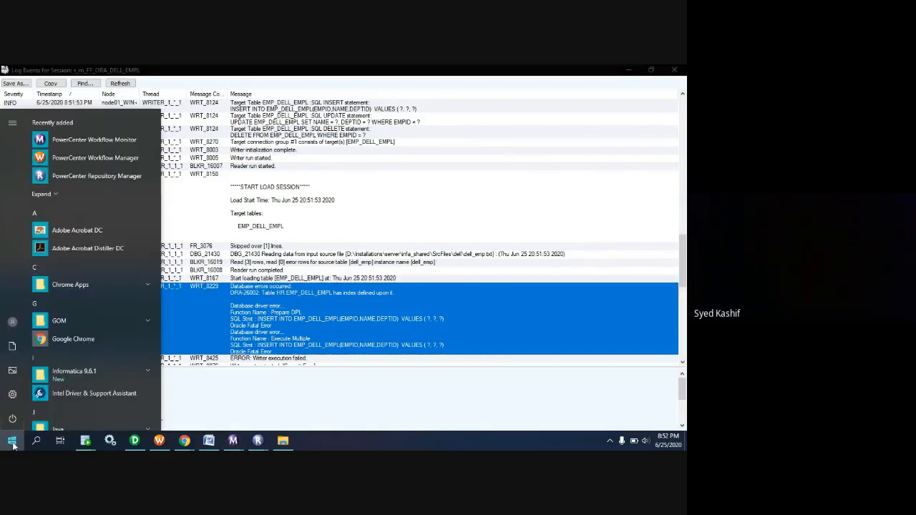
pyautogui.write('sn')
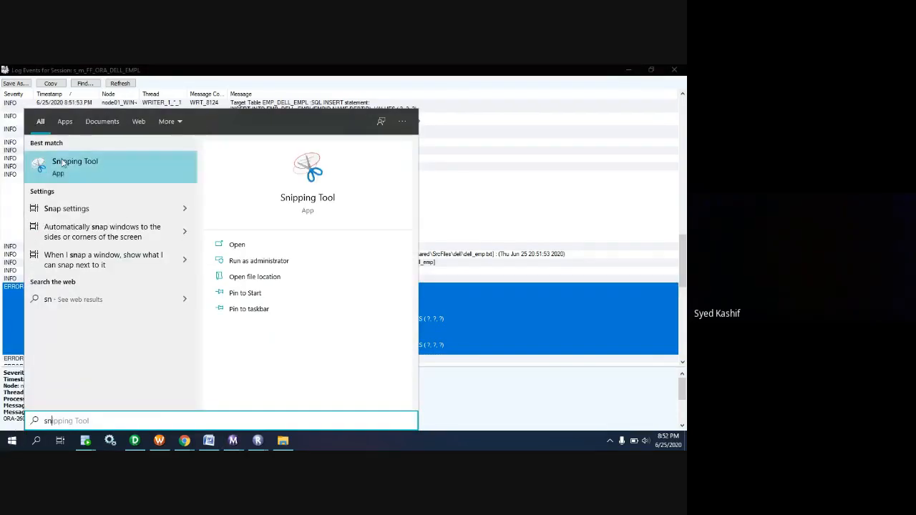
pyautogui.click(63, 169)
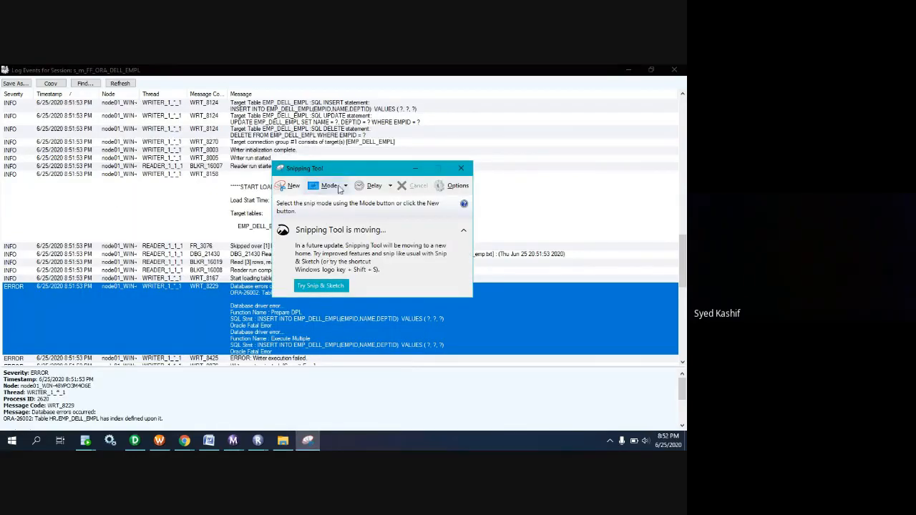
pyautogui.moveTo(373, 175); pyautogui.dragTo(439, 172)
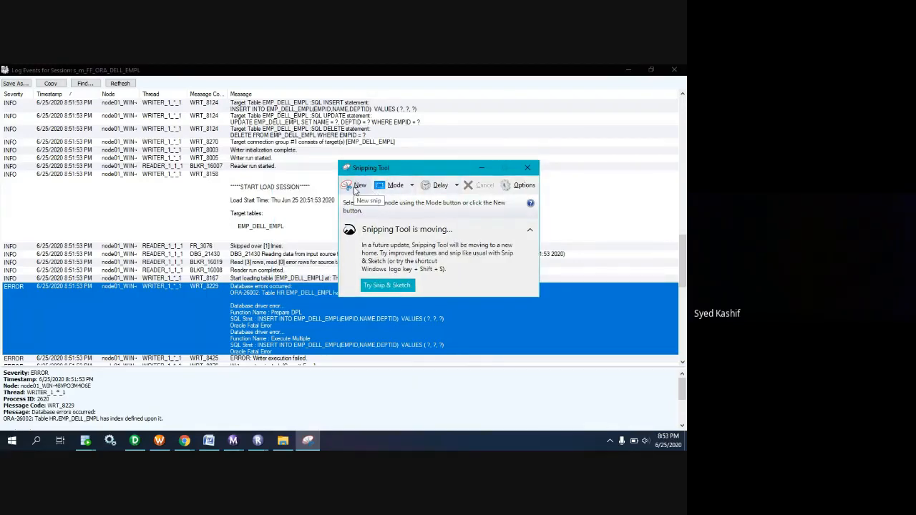
pyautogui.click(356, 187)
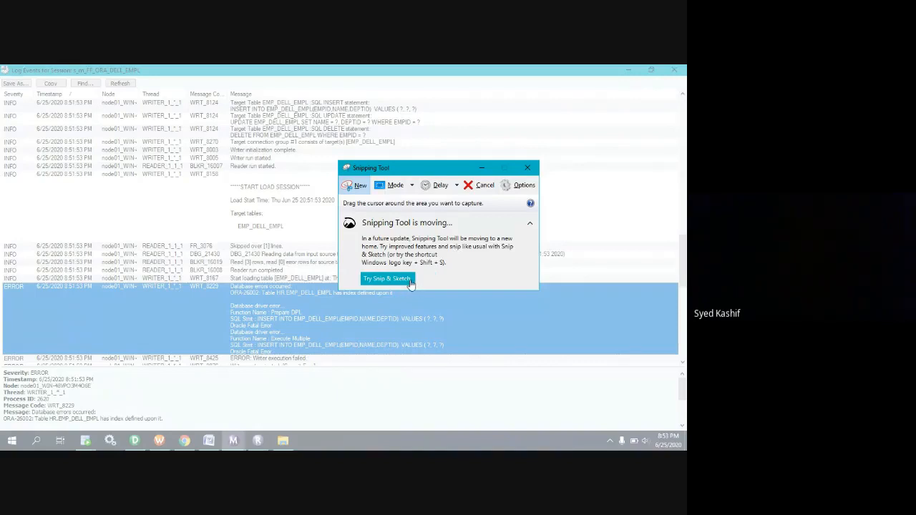
pyautogui.click(394, 188)
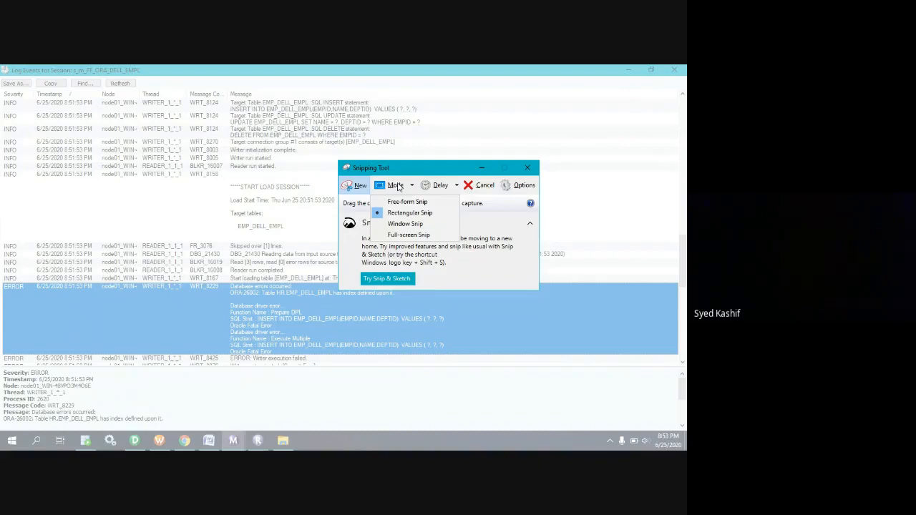
pyautogui.click(521, 171)
pyautogui.click(521, 171)
# Capture a rectangular snip of the WRT_8229 error entry in the session log with Snipping Tool and minimize the snip.
pyautogui.click(224, 278)
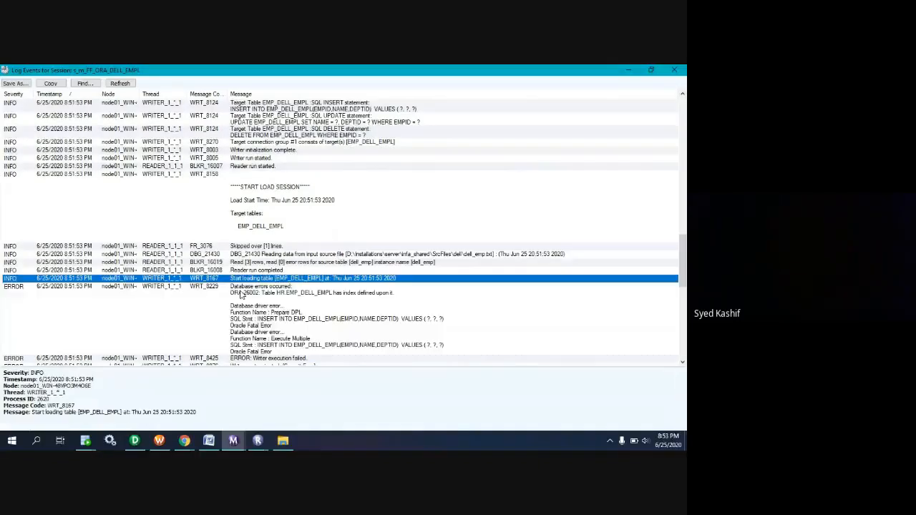
pyautogui.click(232, 313)
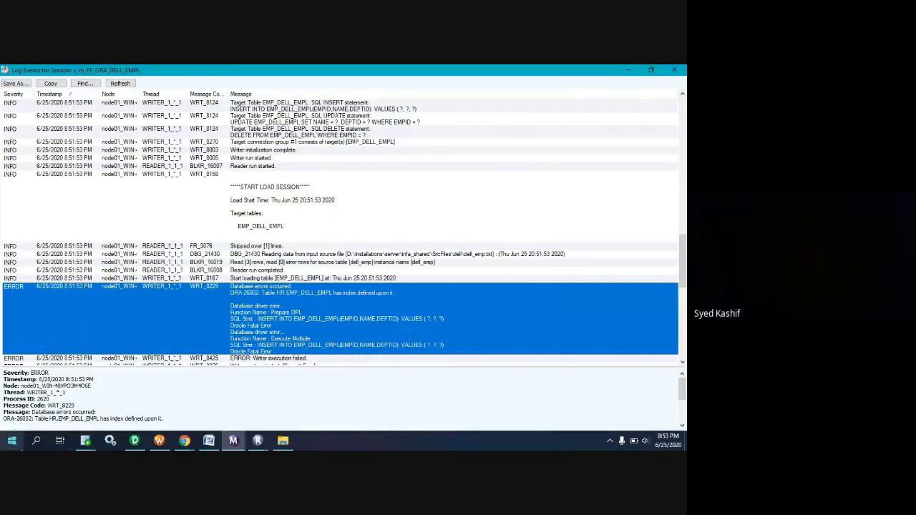
pyautogui.click(11, 441)
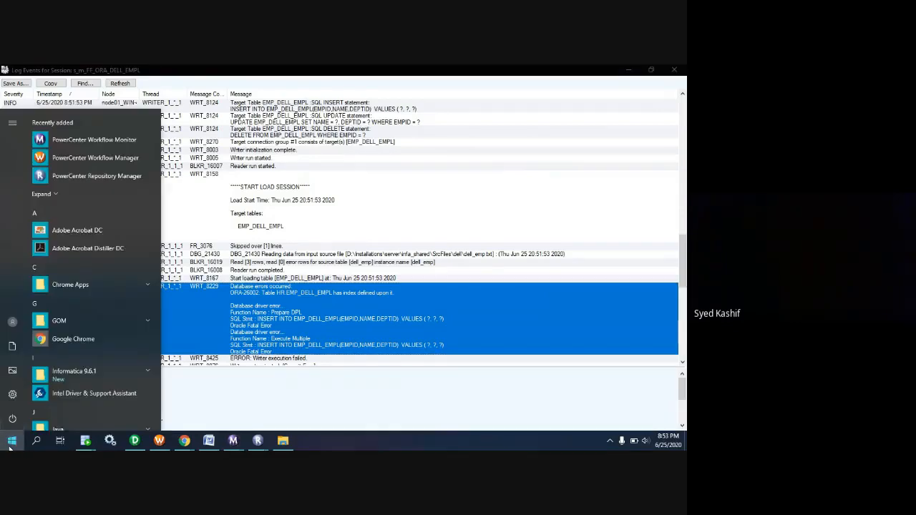
pyautogui.write('sn')
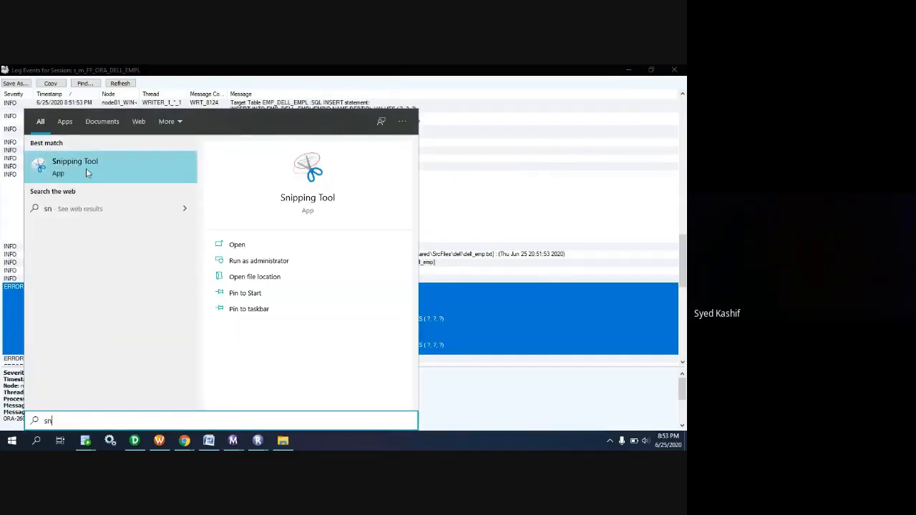
pyautogui.click(86, 168)
pyautogui.click(368, 188)
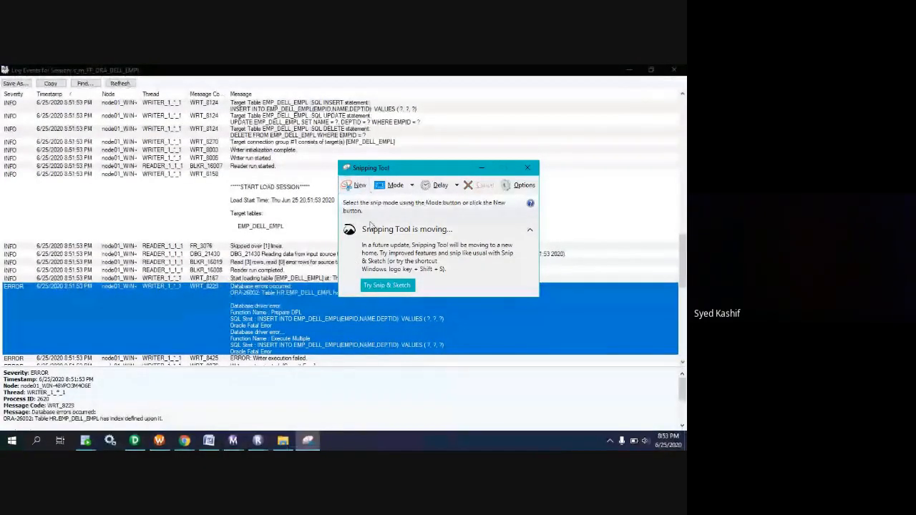
pyautogui.click(349, 188)
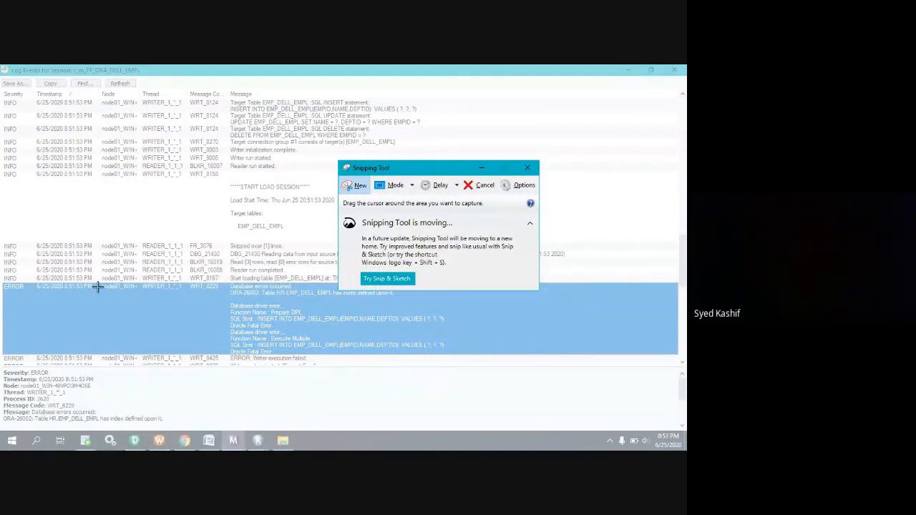
pyautogui.moveTo(24, 279); pyautogui.dragTo(508, 360)
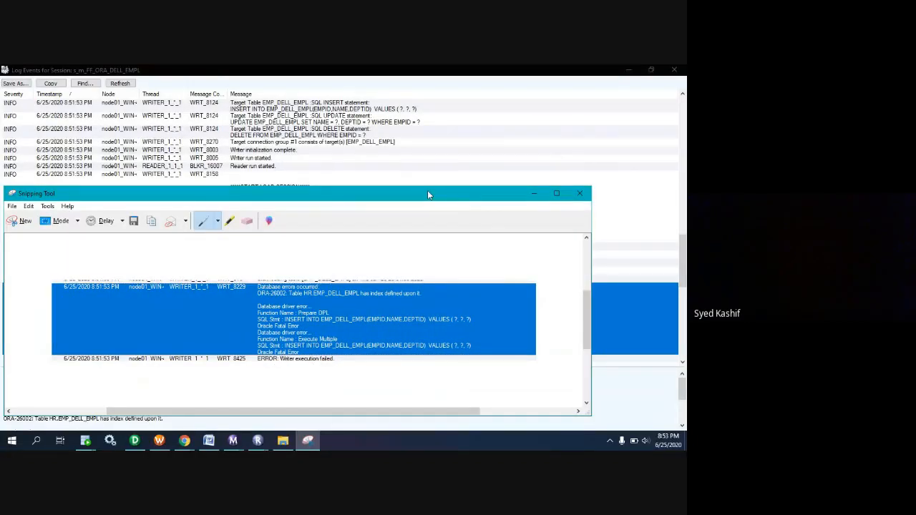
pyautogui.click(535, 195)
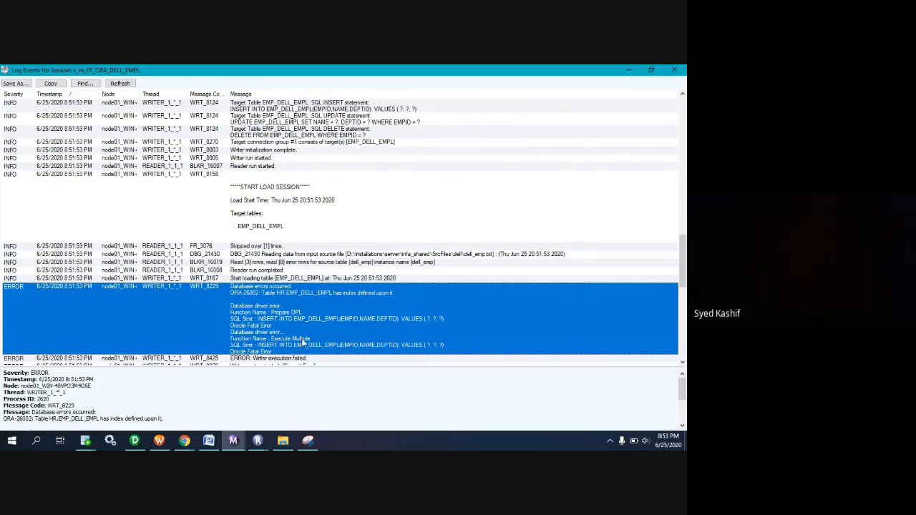
# Close the session log and Workflow Monitor, and open the EMP_DELL_EMPL target's mapping settings in the reusable s_m_FF_ORA_DELL_EMPL session.
pyautogui.click(674, 69)
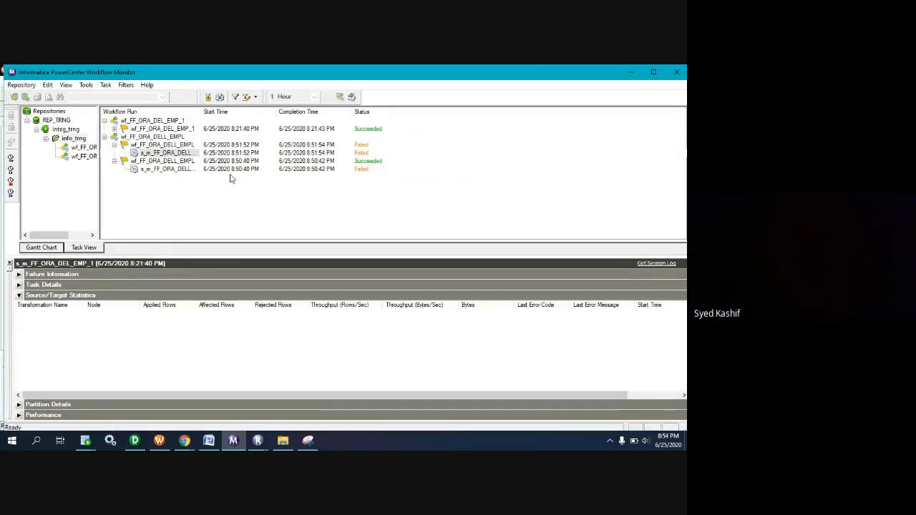
pyautogui.click(677, 73)
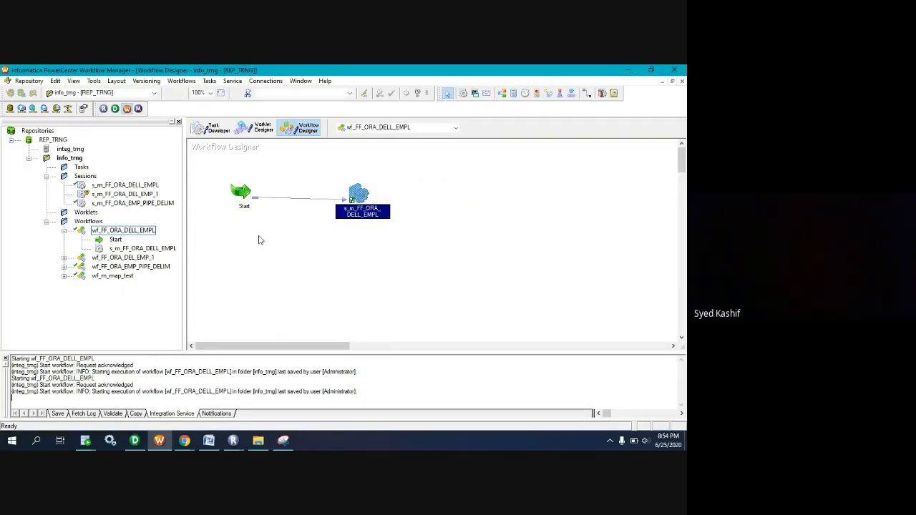
pyautogui.click(210, 127)
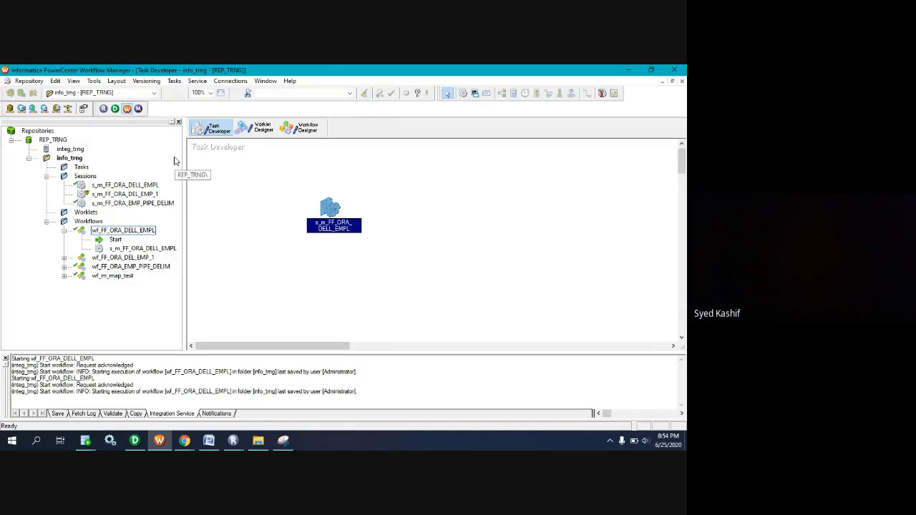
pyautogui.doubleClick(328, 206)
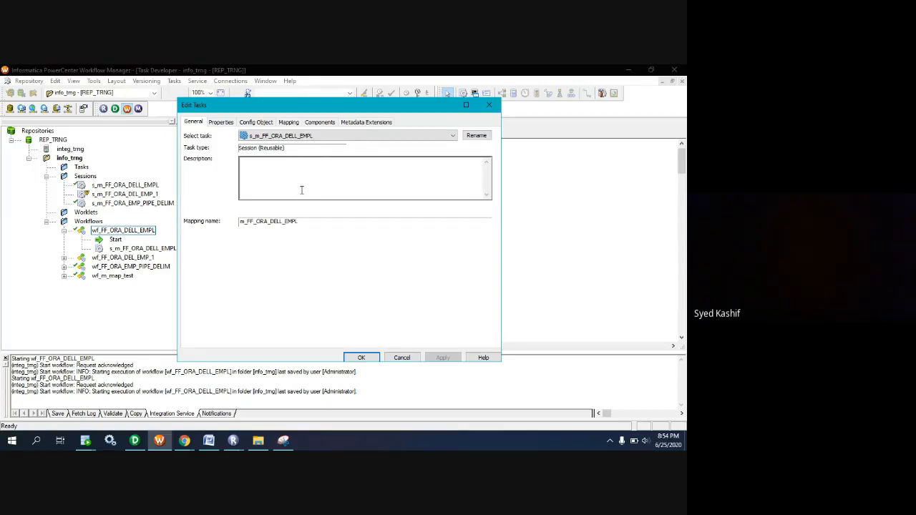
pyautogui.click(290, 123)
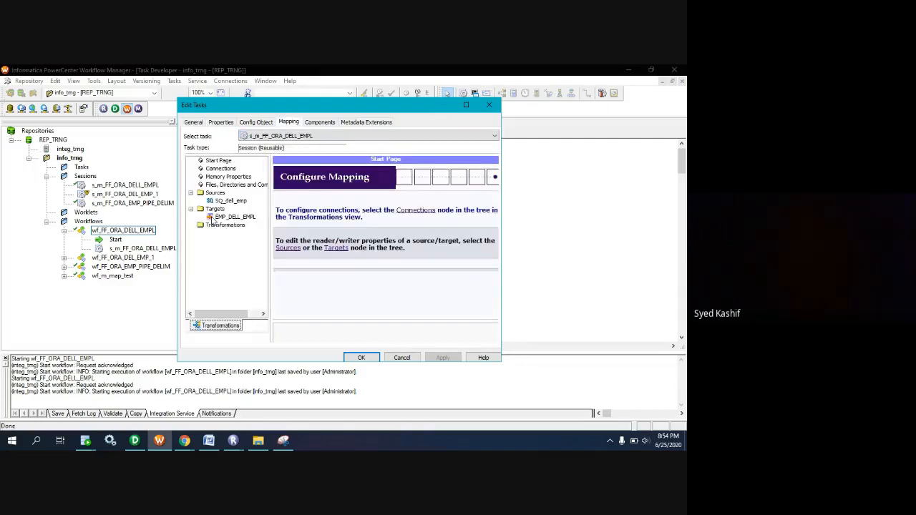
pyautogui.click(233, 216)
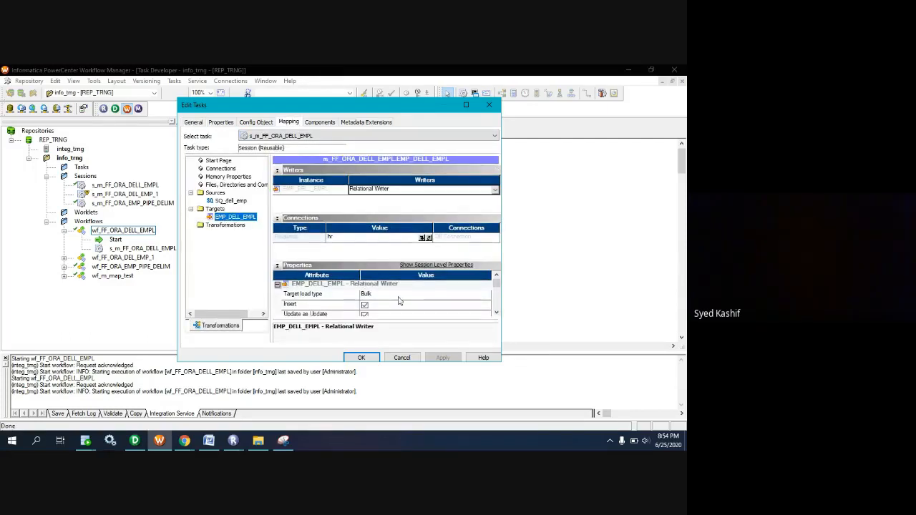
# Set the EMP_DELL_EMPL target load type to Normal and save the reusable session.
pyautogui.scroll(-1, 401, 301)
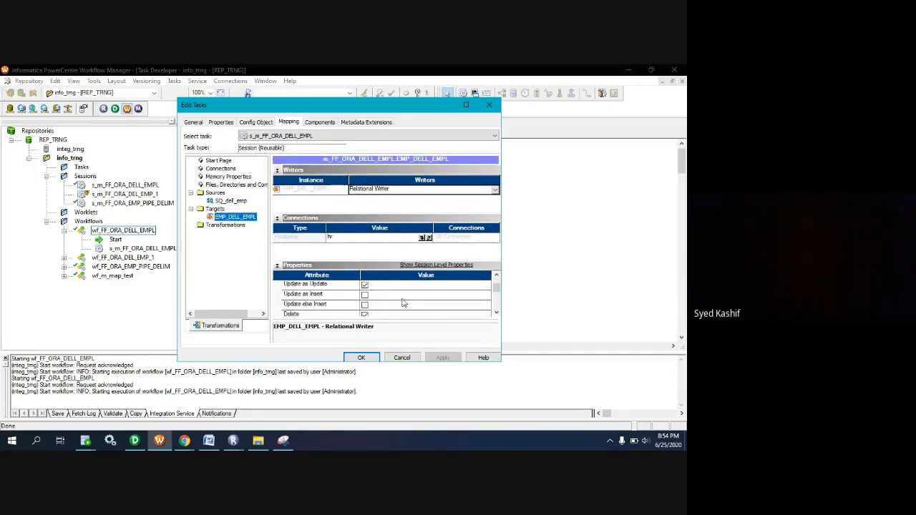
pyautogui.scroll(1, 402, 302)
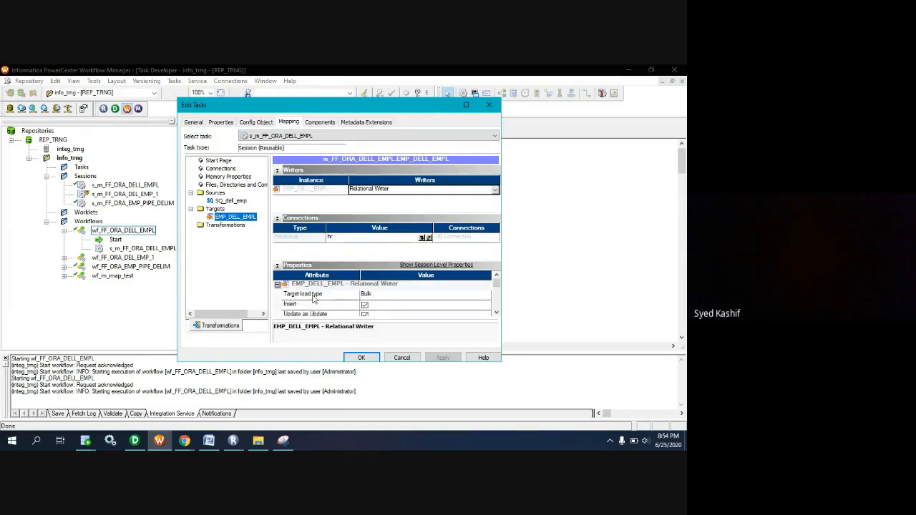
pyautogui.click(351, 295)
pyautogui.click(351, 296)
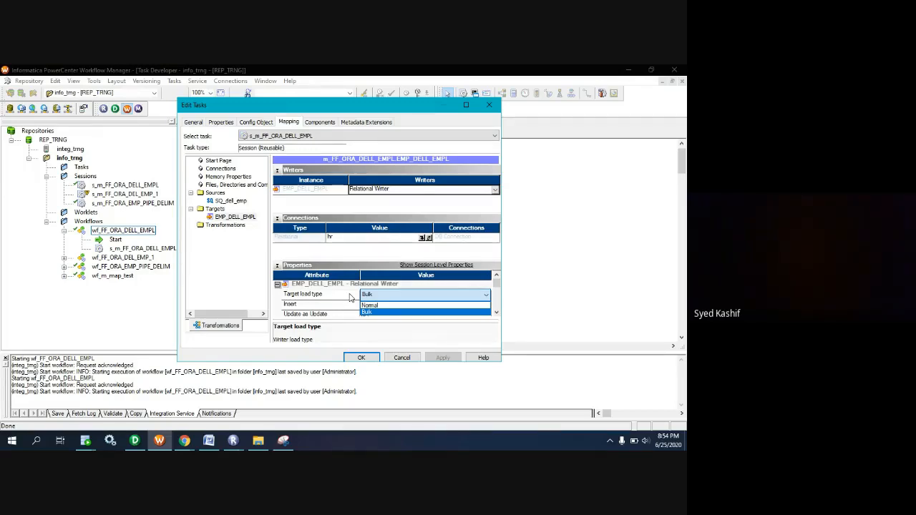
pyautogui.click(372, 306)
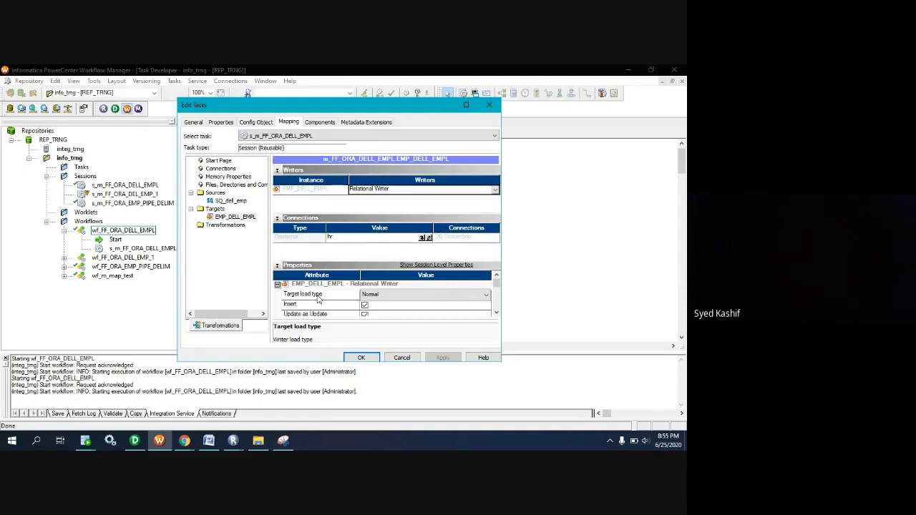
pyautogui.click(360, 357)
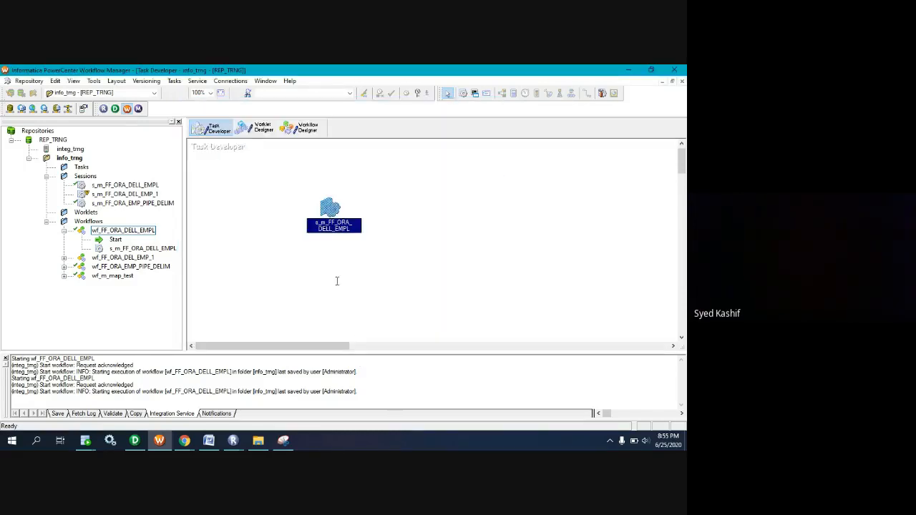
pyautogui.hotkey('ctrl', 's')
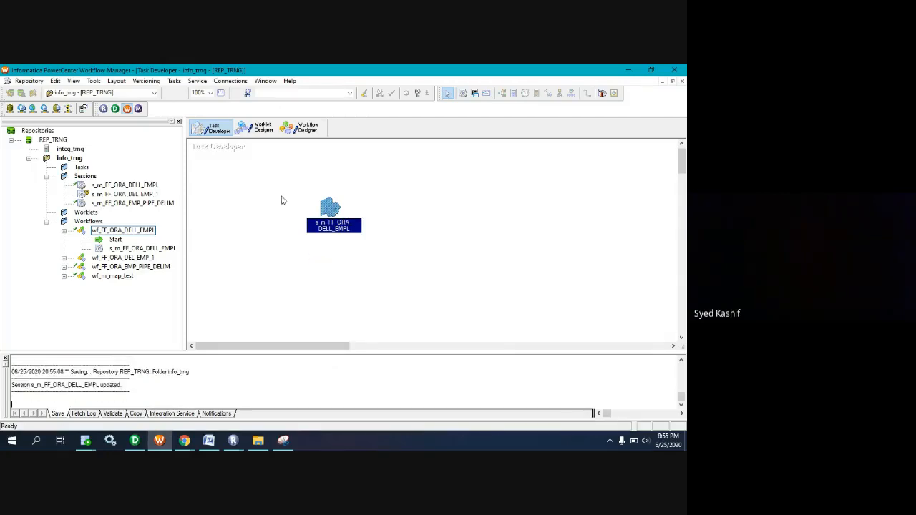
# Start the wf_FF_ORA_DELL_EMPL workflow from the Workflow Designer and check its run status in Workflow Monitor.
pyautogui.click(301, 127)
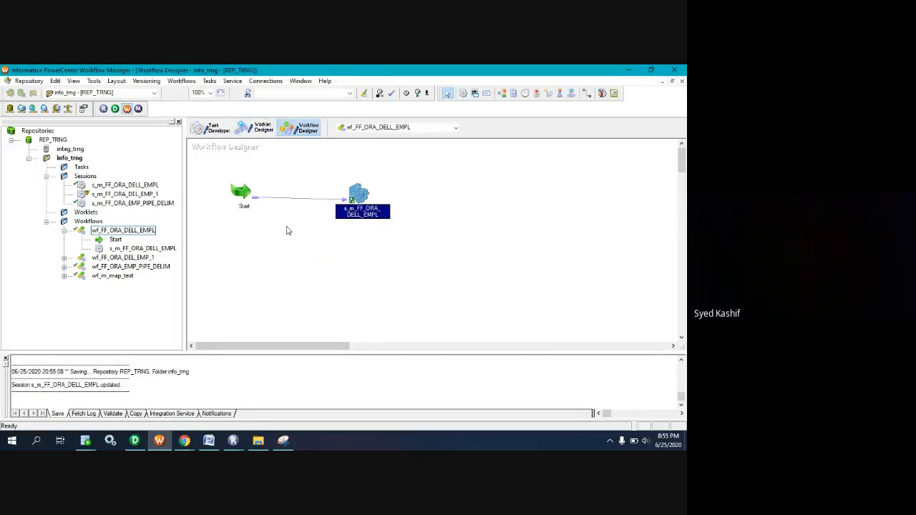
pyautogui.rightClick(287, 231)
pyautogui.click(271, 290)
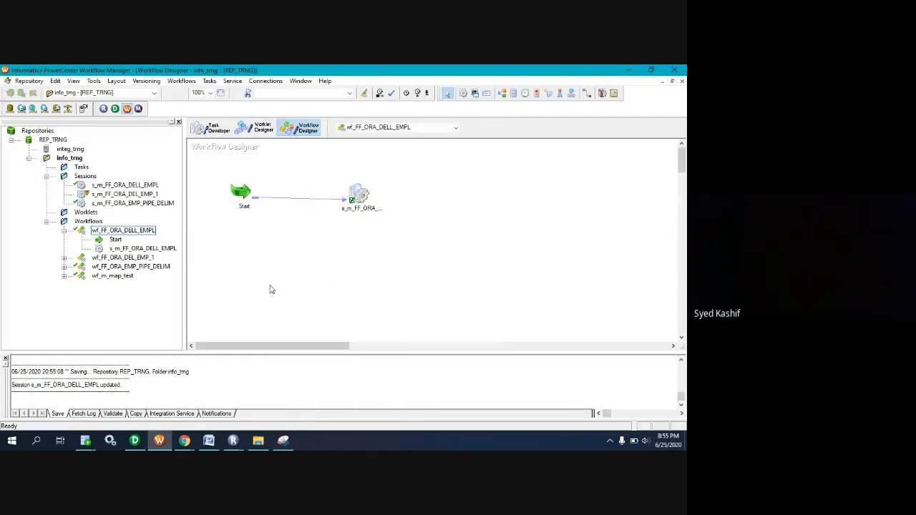
pyautogui.click(418, 283)
pyautogui.rightClick(319, 256)
pyautogui.click(342, 315)
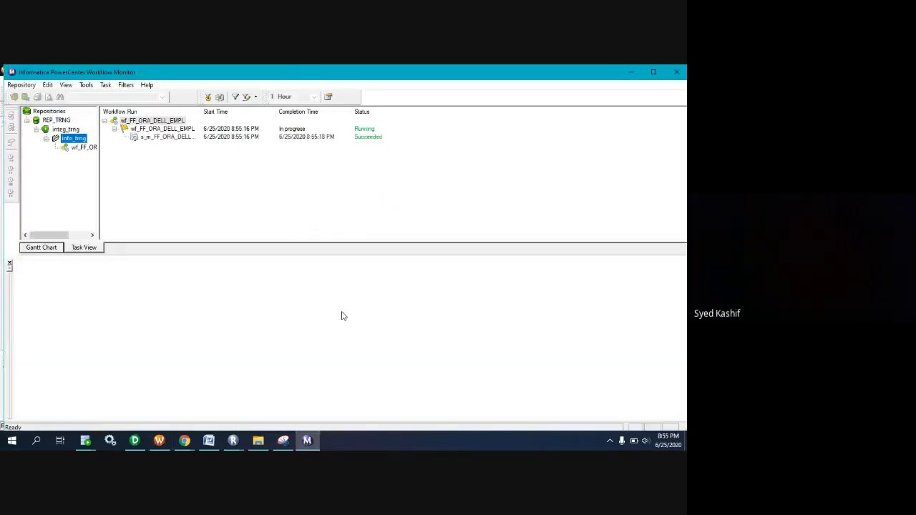
pyautogui.click(337, 121)
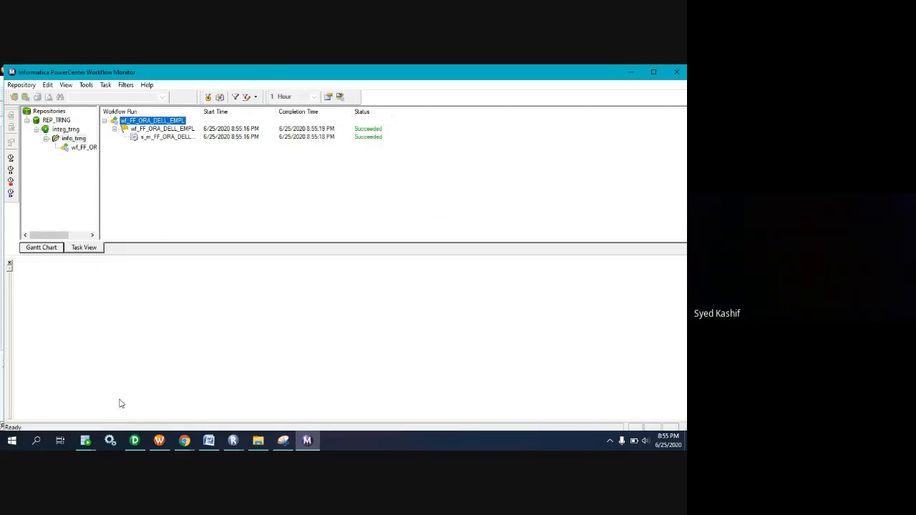
# In SQL Developer, run the select query on hr.emp_dell_empl, check the returned rows, and minimize SQL Developer and Workflow Monitor.
pyautogui.moveTo(92, 444)
pyautogui.click(165, 387)
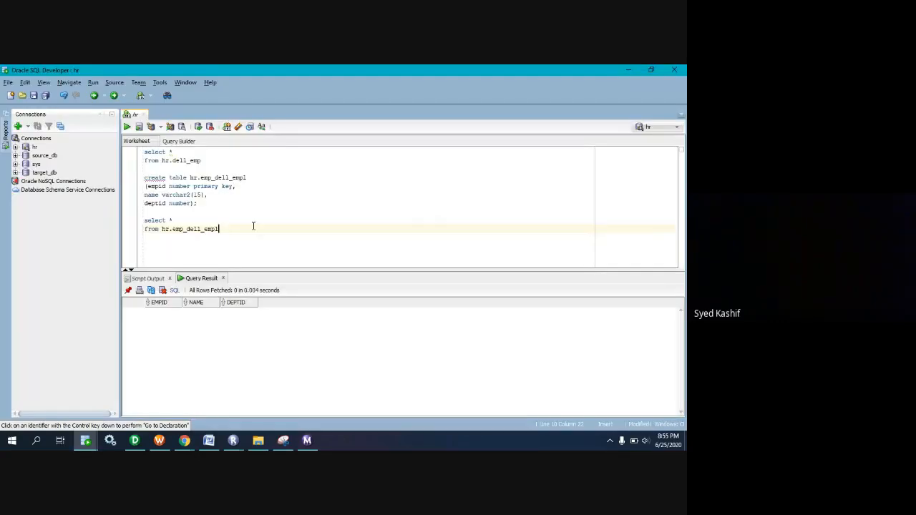
pyautogui.moveTo(247, 231); pyautogui.dragTo(145, 220)
pyautogui.click(127, 127)
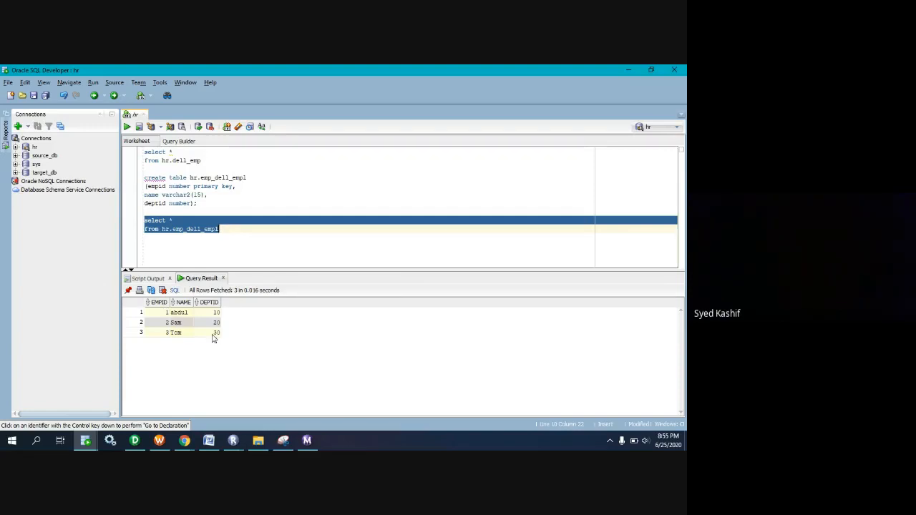
pyautogui.moveTo(215, 336); pyautogui.dragTo(157, 307)
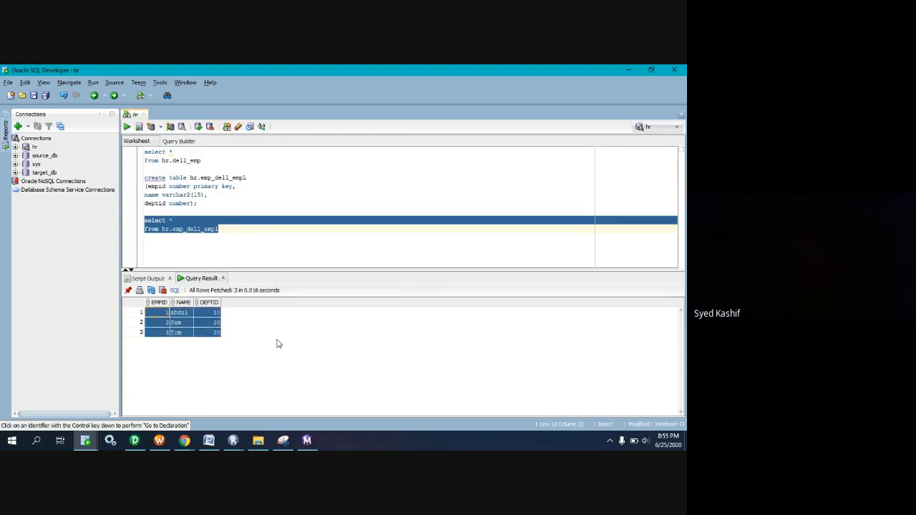
pyautogui.click(630, 70)
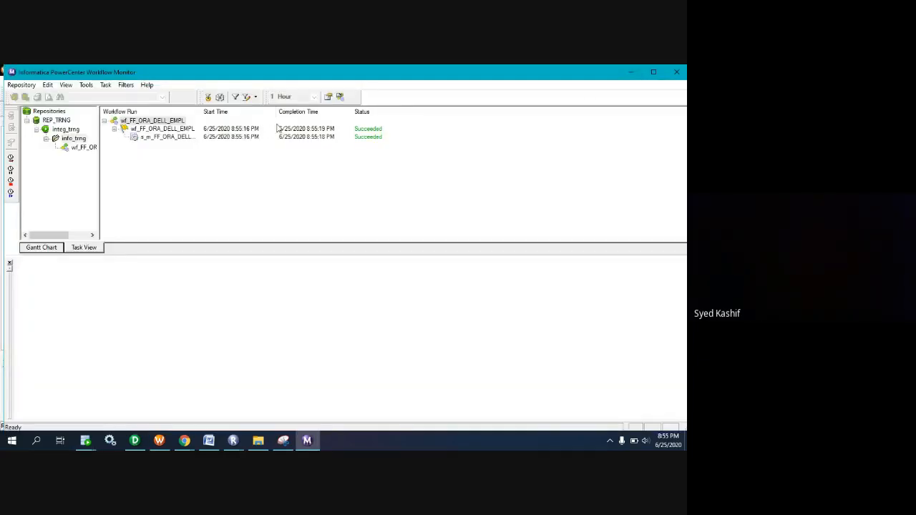
pyautogui.click(630, 71)
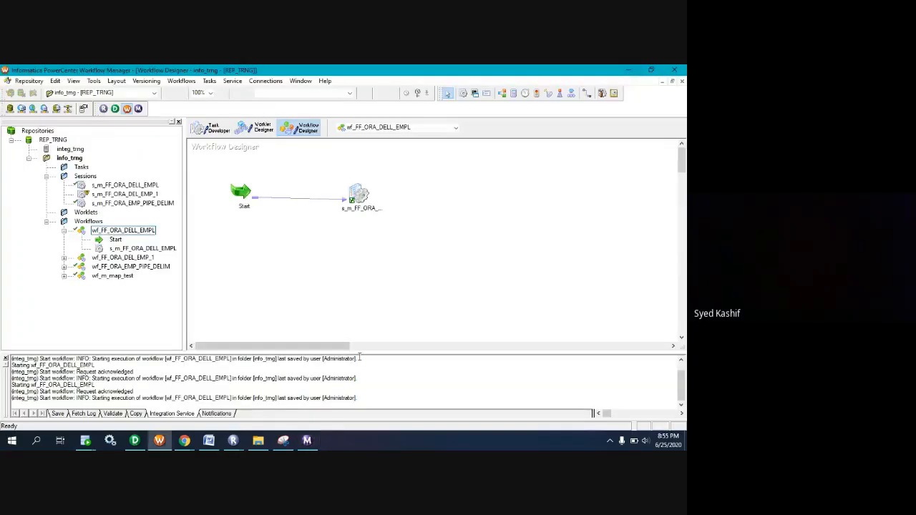
# Save the error snip from Snipping Tool to the Desktop as a PNG named "bullk-normal error mesage" and close Snipping Tool.
pyautogui.click(283, 441)
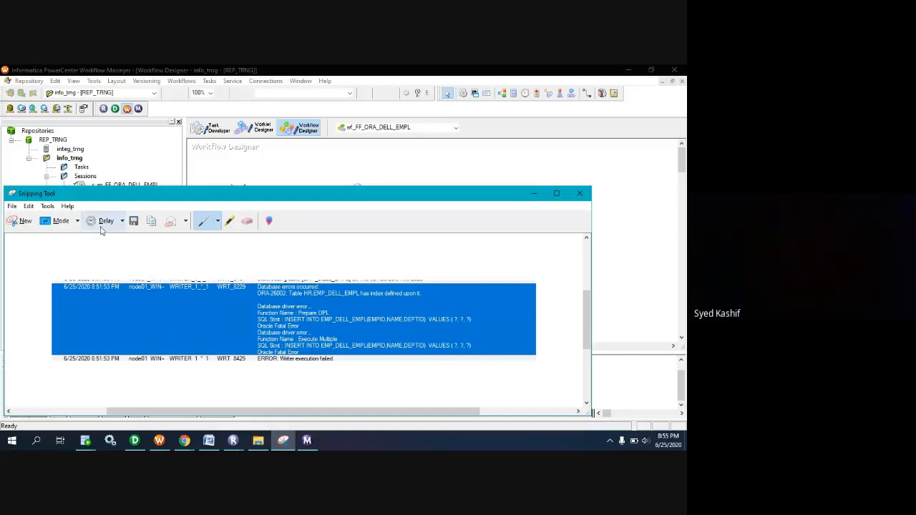
pyautogui.click(12, 207)
pyautogui.click(31, 237)
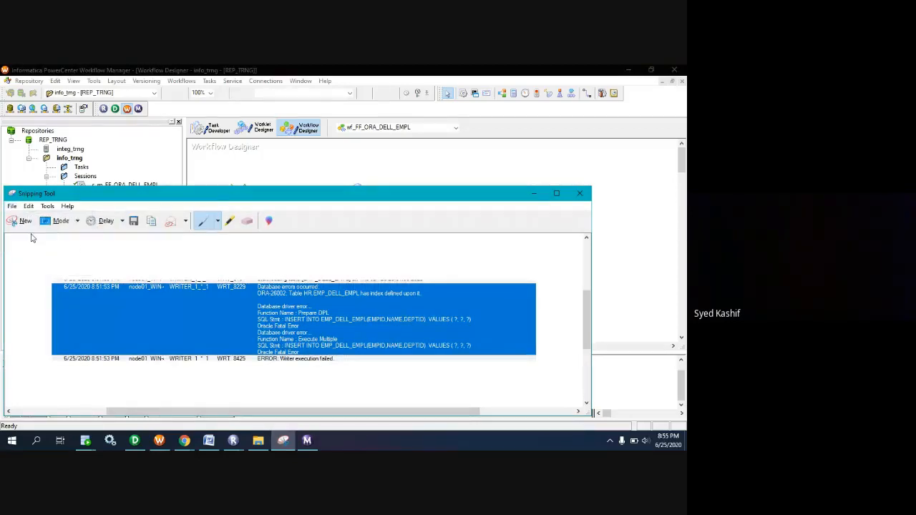
pyautogui.click(45, 251)
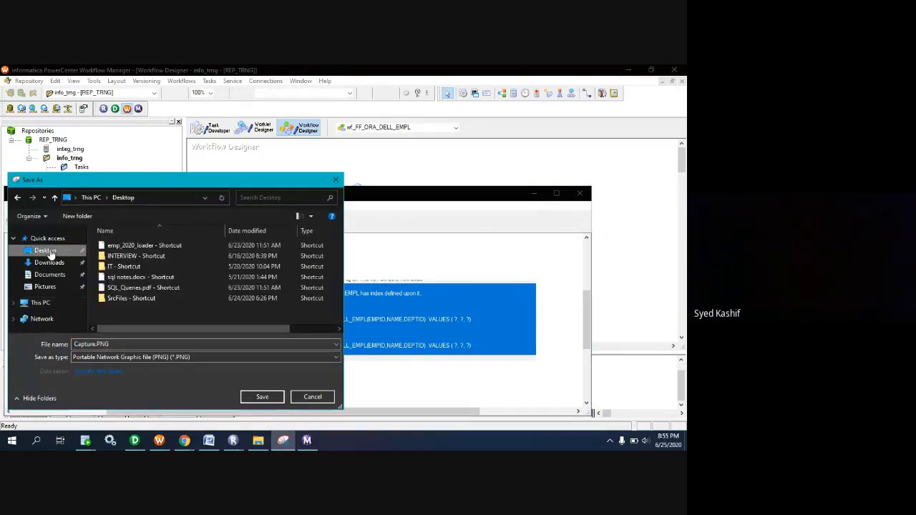
pyautogui.click(152, 345)
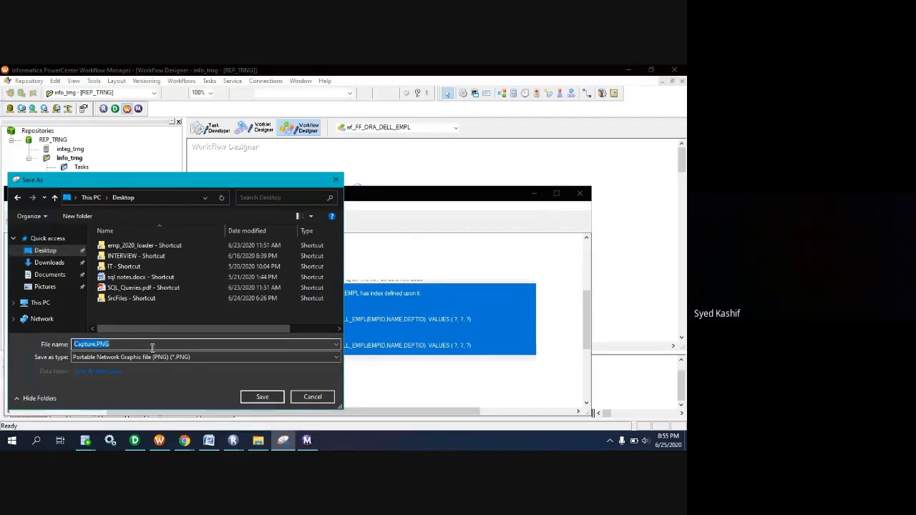
pyautogui.write('bulk-normal mo')
pyautogui.press('BackSpace')
pyautogui.press('BackSpace')
pyautogui.write('er')
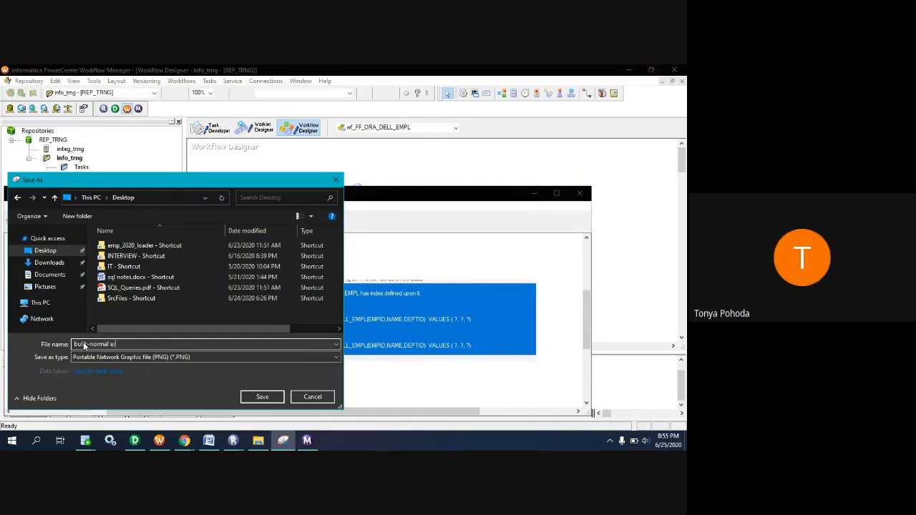
pyautogui.write('ror mesage')
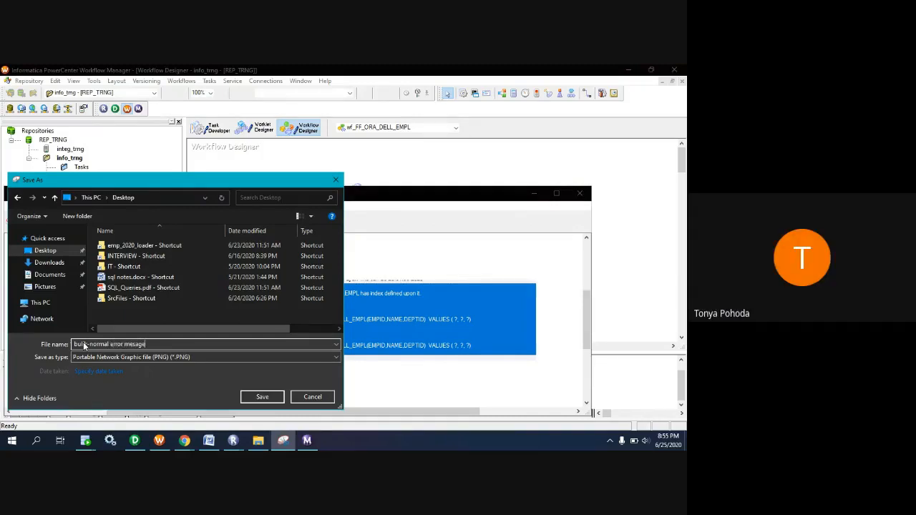
pyautogui.click(259, 398)
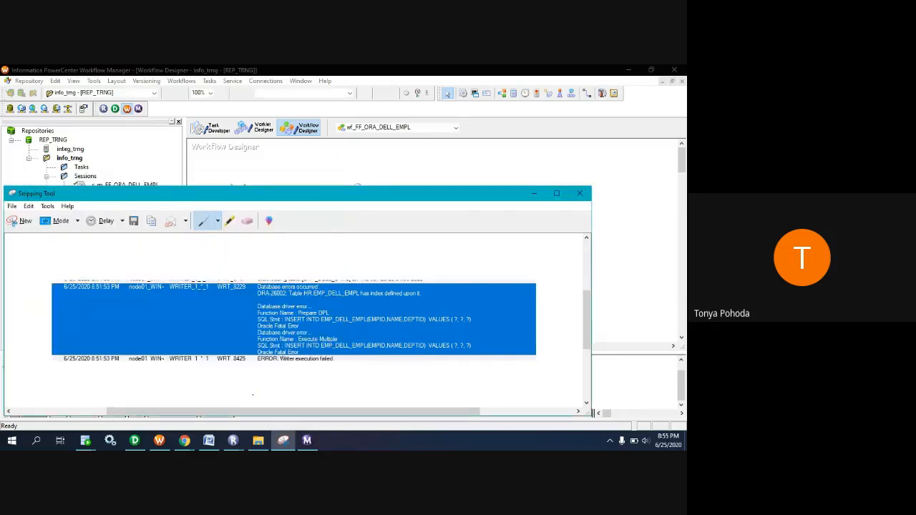
pyautogui.click(580, 194)
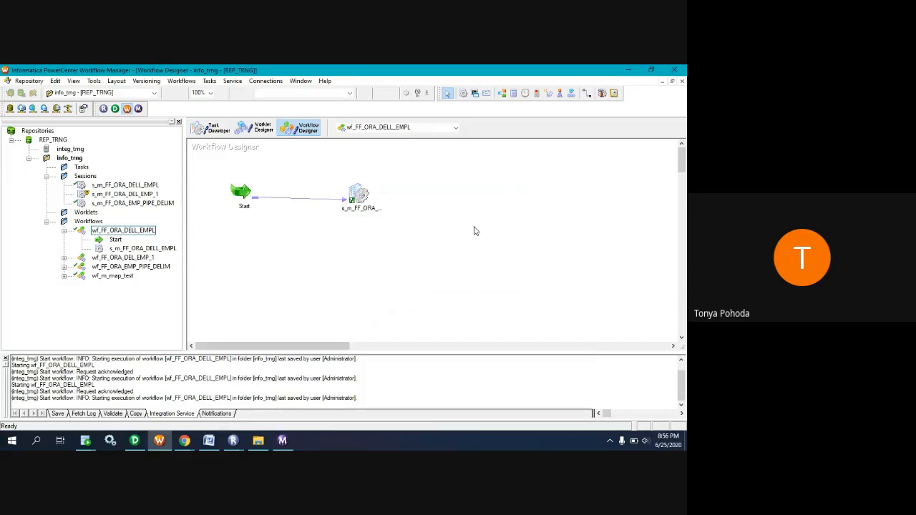
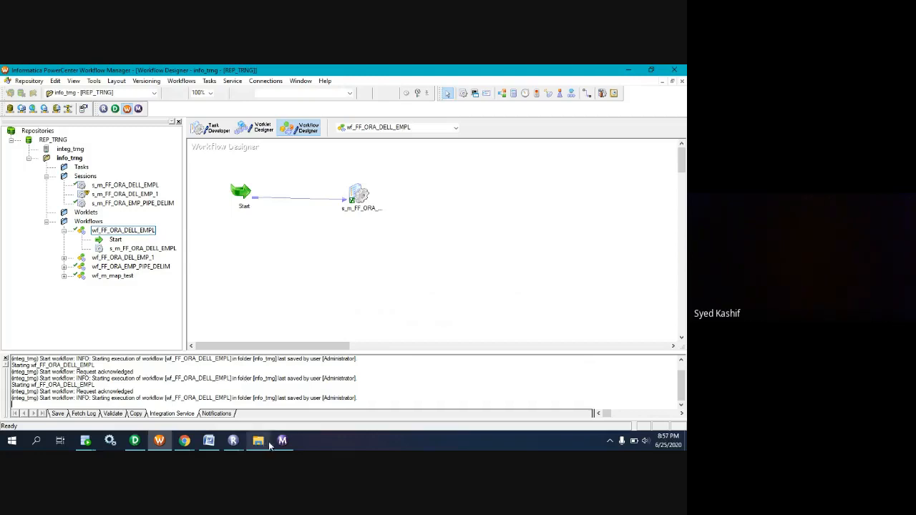
pyautogui.moveTo(183, 445)
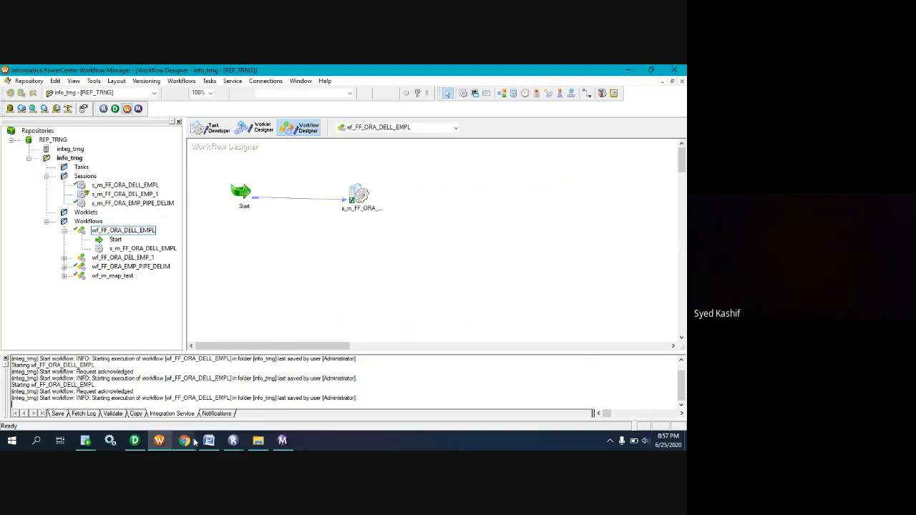
pyautogui.click(213, 382)
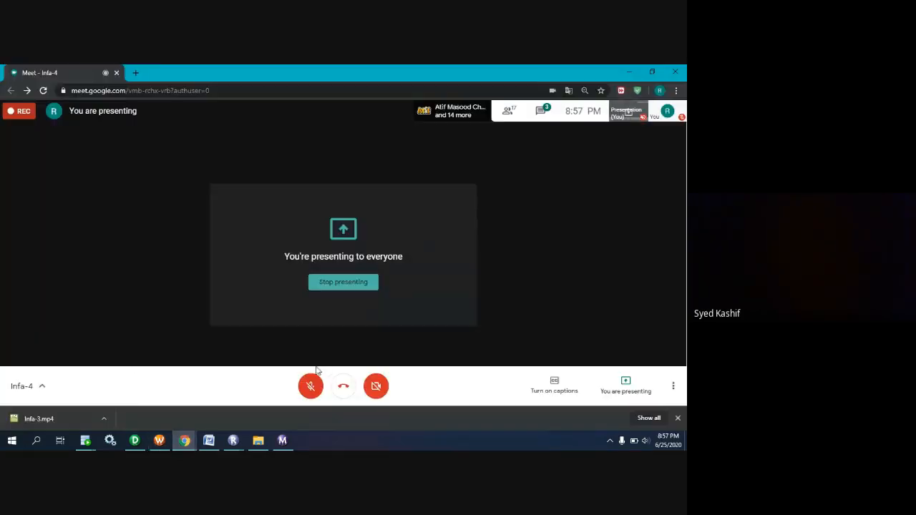
pyautogui.hotkey('alt', 'Tab')
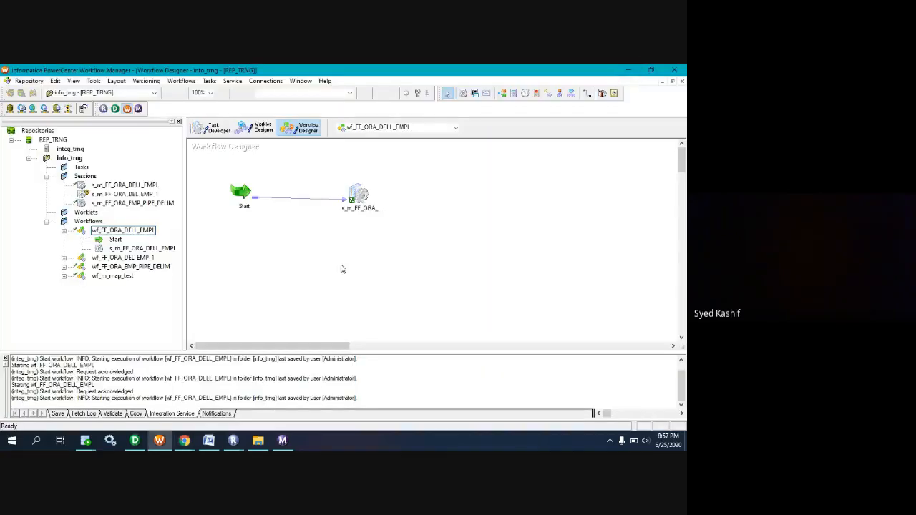
pyautogui.rightClick(232, 440)
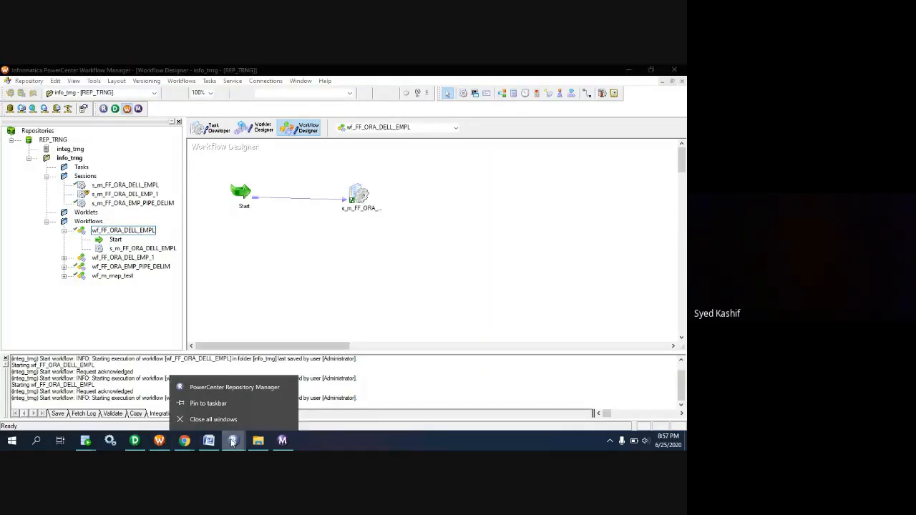
pyautogui.click(379, 298)
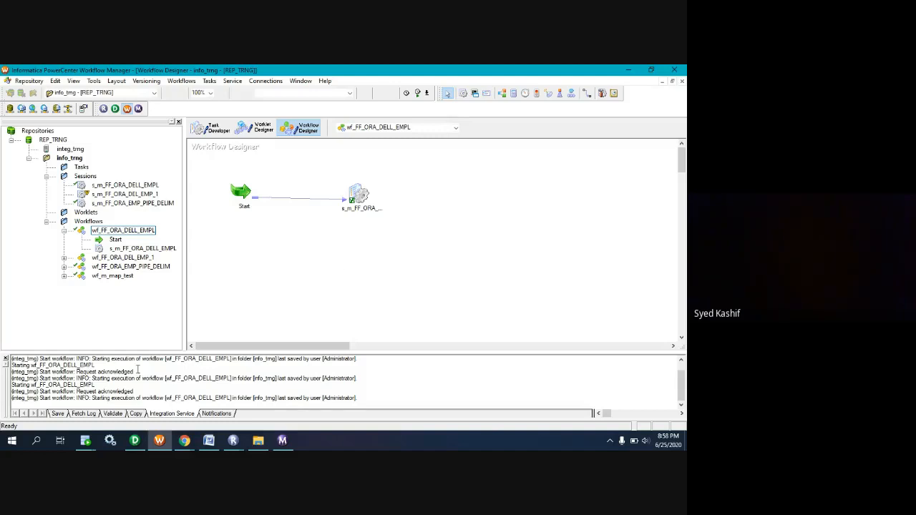
# Switch to SQL Developer and open the EMP_DELL_EMPL table from the hr connection's tables.
pyautogui.moveTo(86, 441)
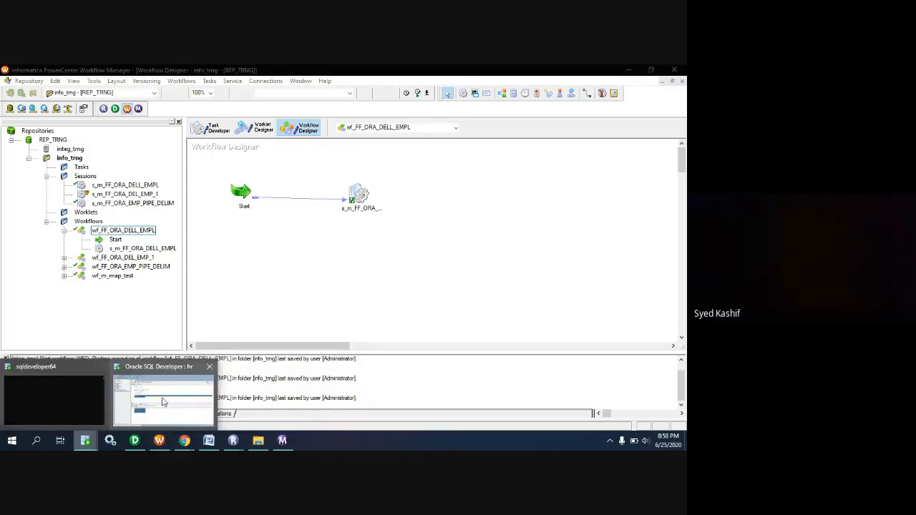
pyautogui.click(162, 403)
pyautogui.click(204, 243)
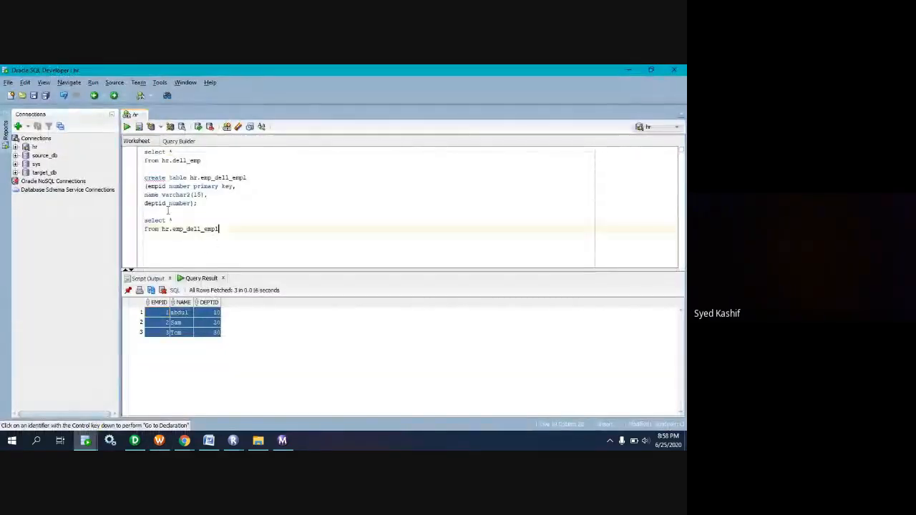
pyautogui.click(17, 147)
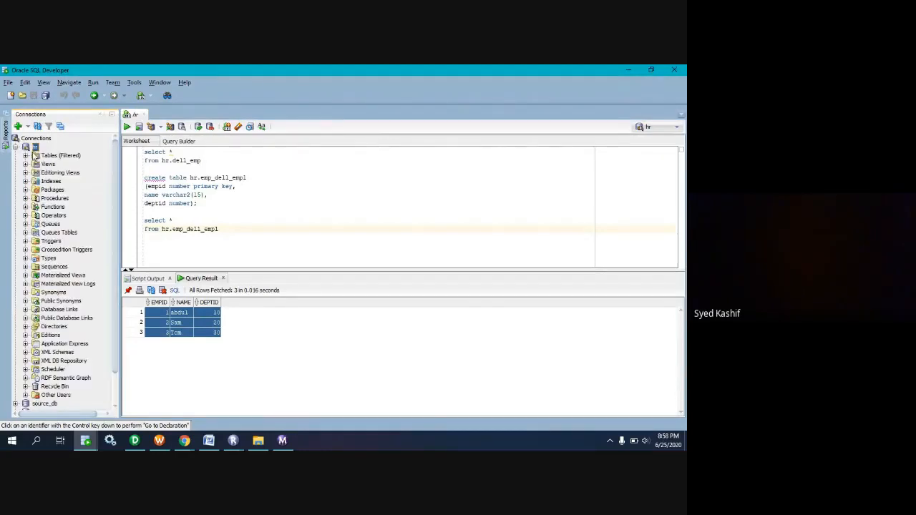
pyautogui.click(26, 155)
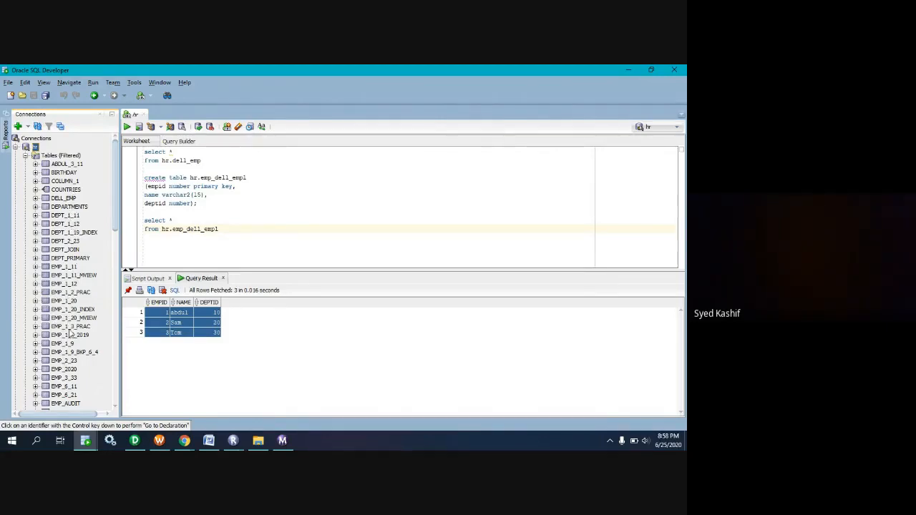
pyautogui.scroll(-2, 70, 335)
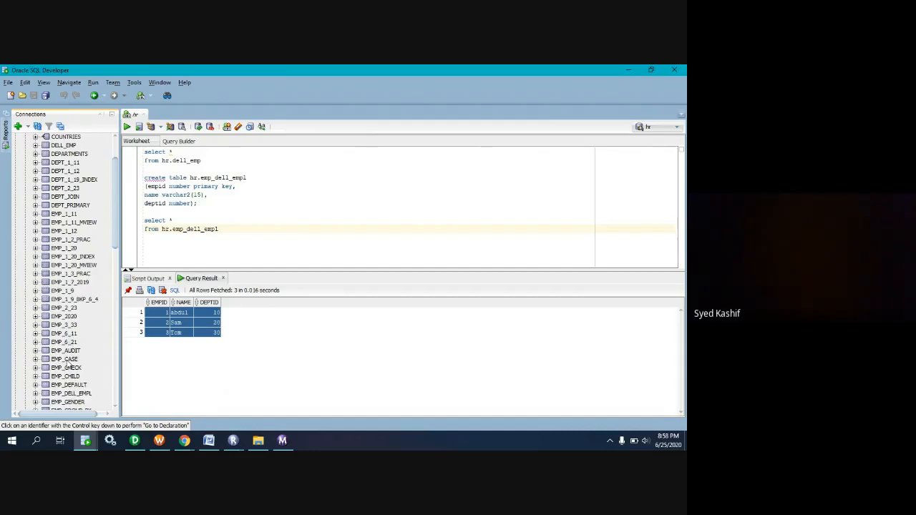
pyautogui.doubleClick(70, 394)
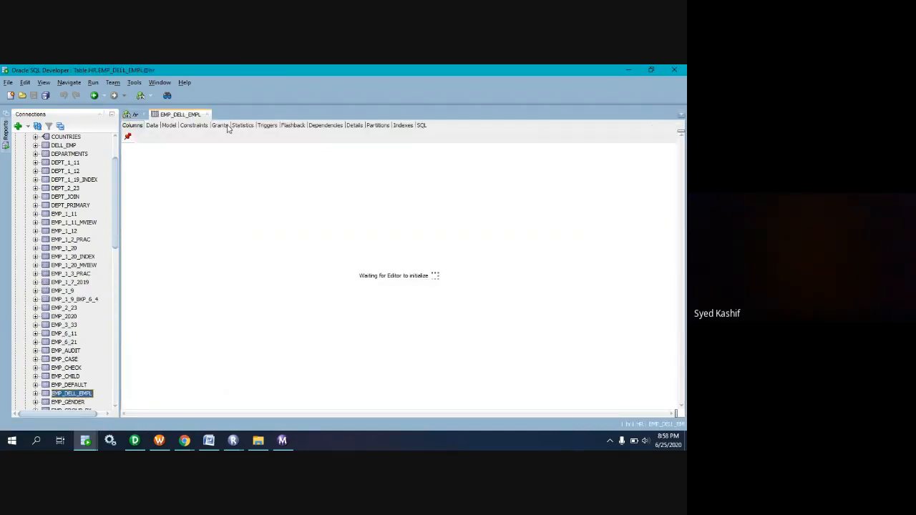
# Examine the EMP_DELL_EMPL table's indexes and constraints and copy the primary key constraint's name.
pyautogui.click(403, 127)
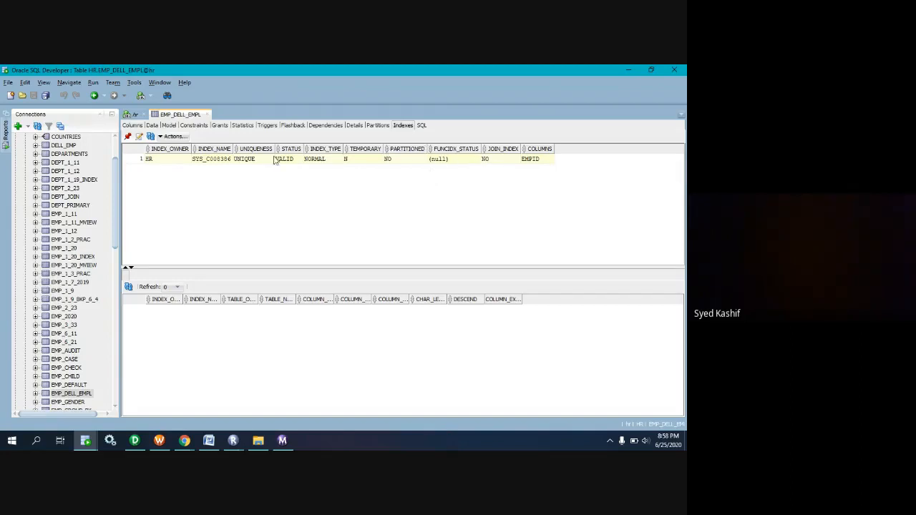
pyautogui.click(191, 125)
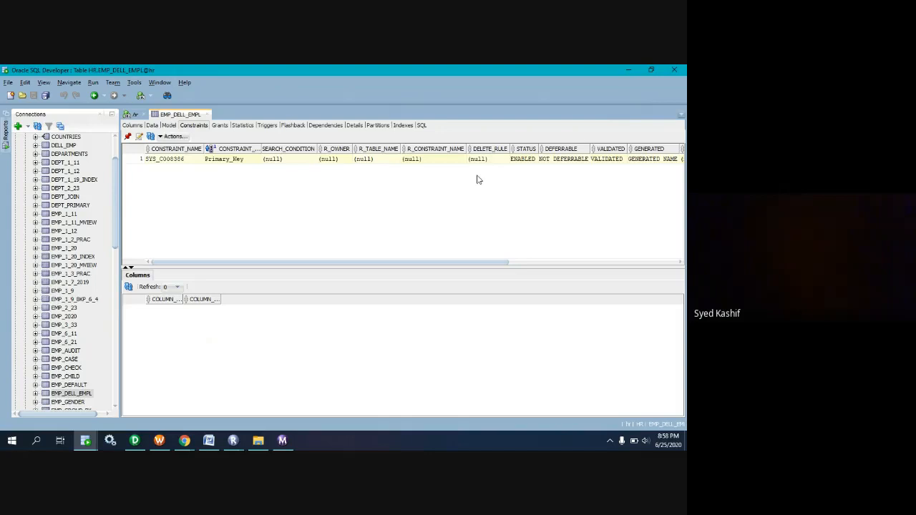
pyautogui.click(192, 161)
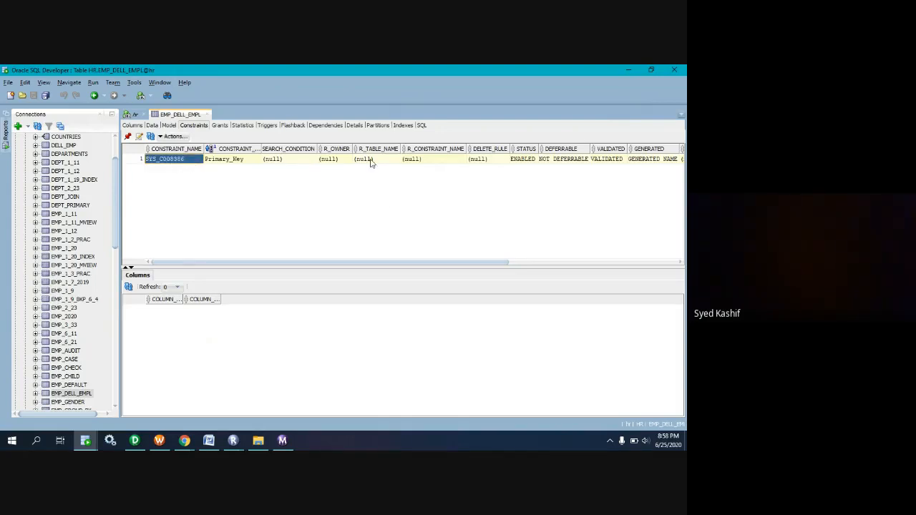
# In the hr worksheet, begin an "alter" statement below the last select query, separated from it by a blank line.
pyautogui.click(134, 117)
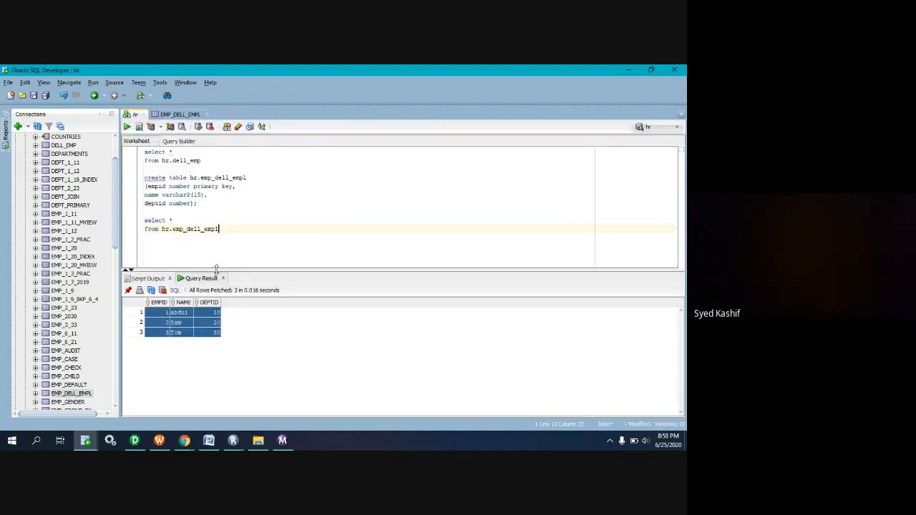
pyautogui.press('Return')
pyautogui.press('Return')
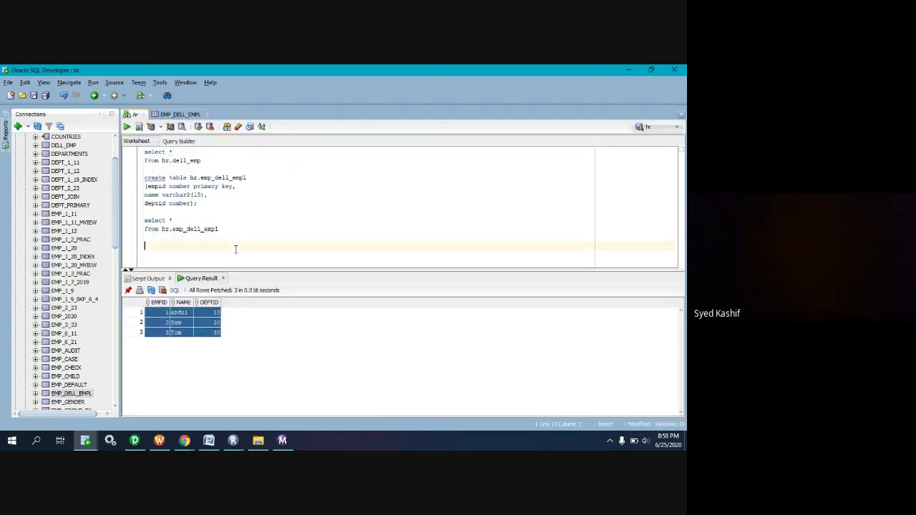
pyautogui.write('alter')
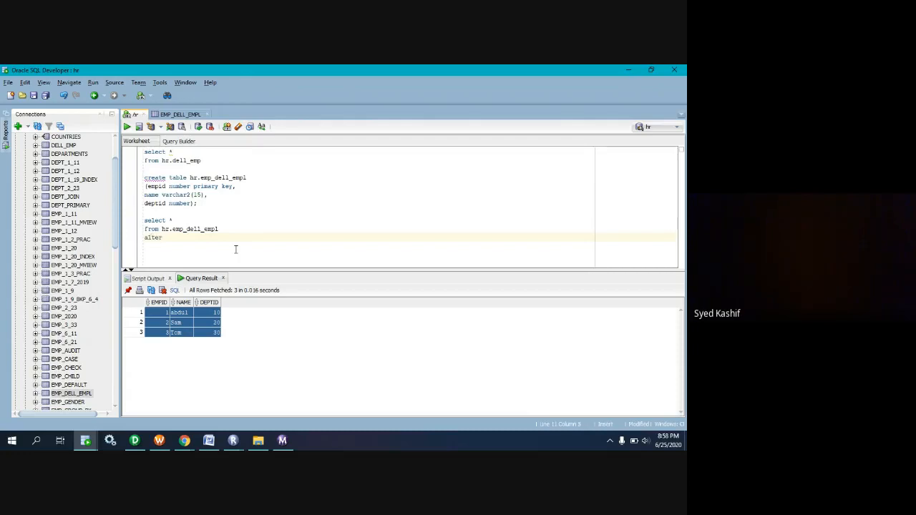
pyautogui.press('Up')
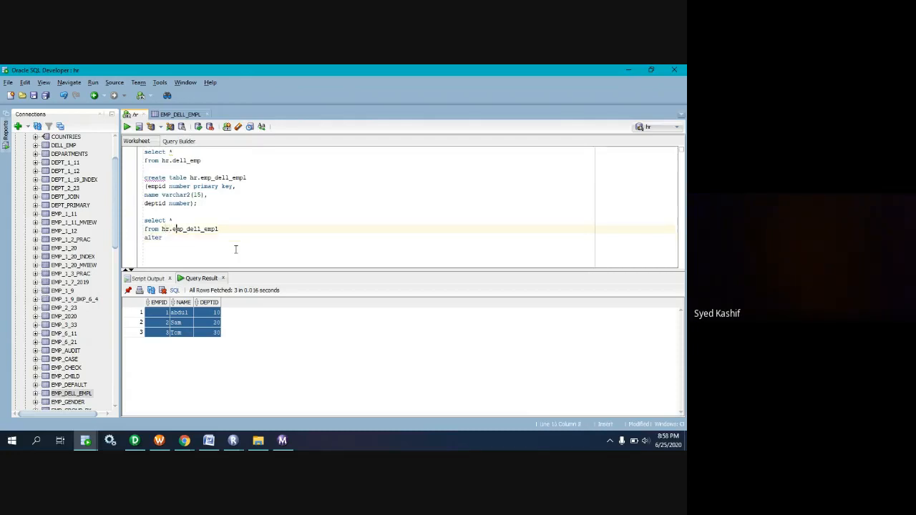
pyautogui.press('Right')
pyautogui.press('Right')
pyautogui.press('Right')
pyautogui.press('Right')
pyautogui.press('Right')
pyautogui.press('Right')
pyautogui.press('Right')
pyautogui.press('Right')
pyautogui.press('Right')
pyautogui.press('Right')
pyautogui.press('Right')
pyautogui.press('Return')
pyautogui.press('Right')
pyautogui.press('Right')
pyautogui.press('Right')
pyautogui.press('Right')
pyautogui.press('Right')
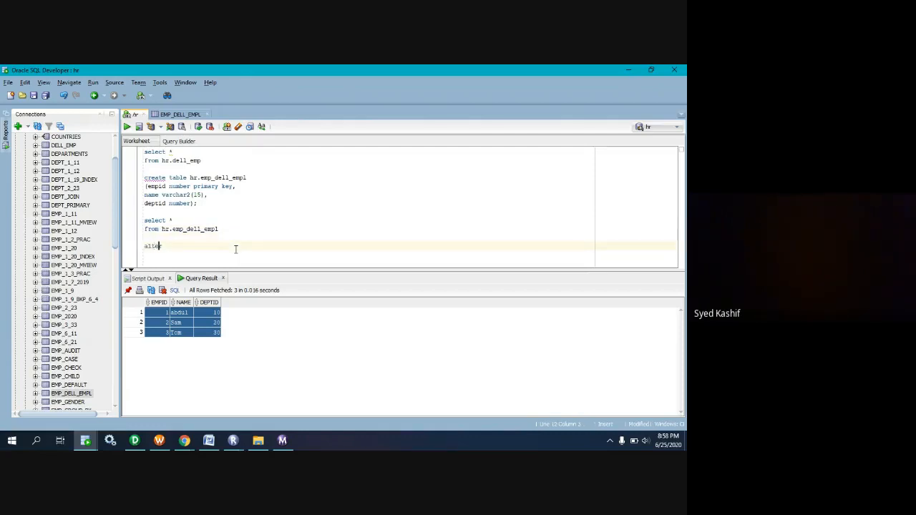
# Complete the statement's first line as "alter table hr.emp_dell_empl" and start a new line.
pyautogui.write('table hr.emp_dell_')
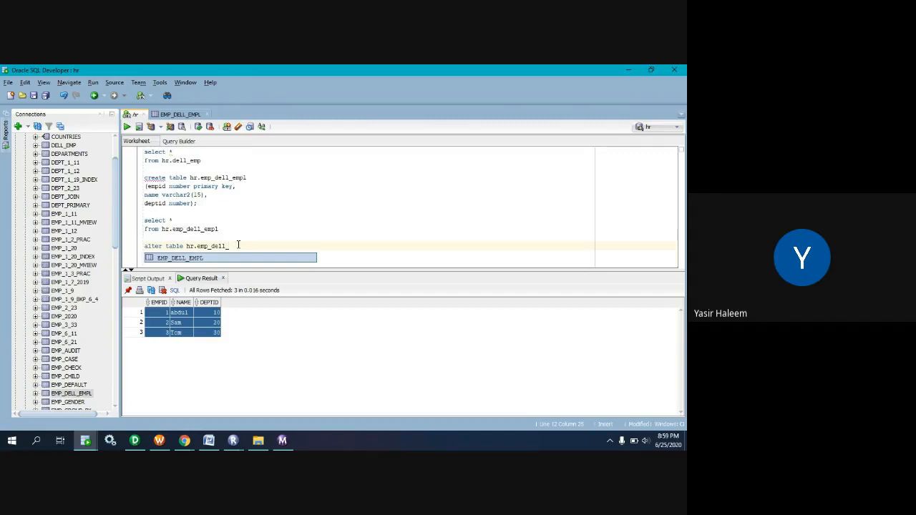
pyautogui.write('empl')
pyautogui.press('Return')
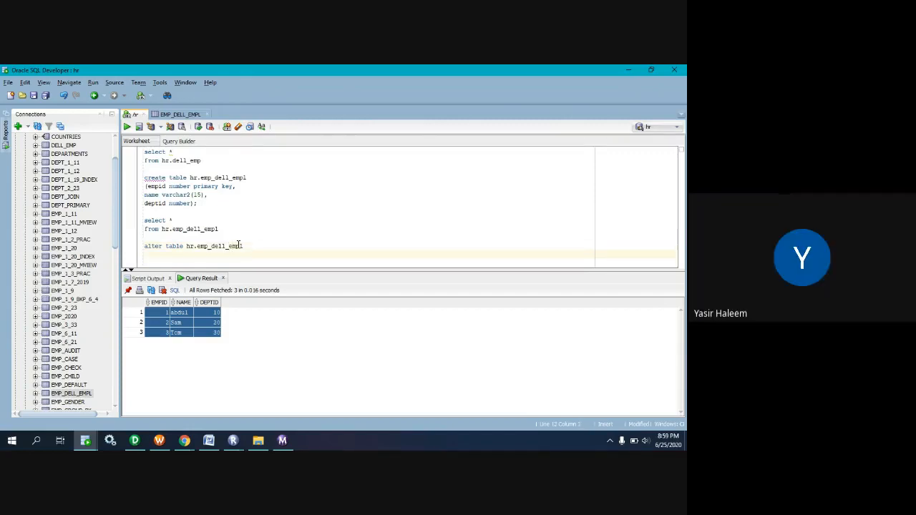
# Add "disable constraint SYS_C008386;" as the second line and run the alter table statement.
pyautogui.write('disable constraint')
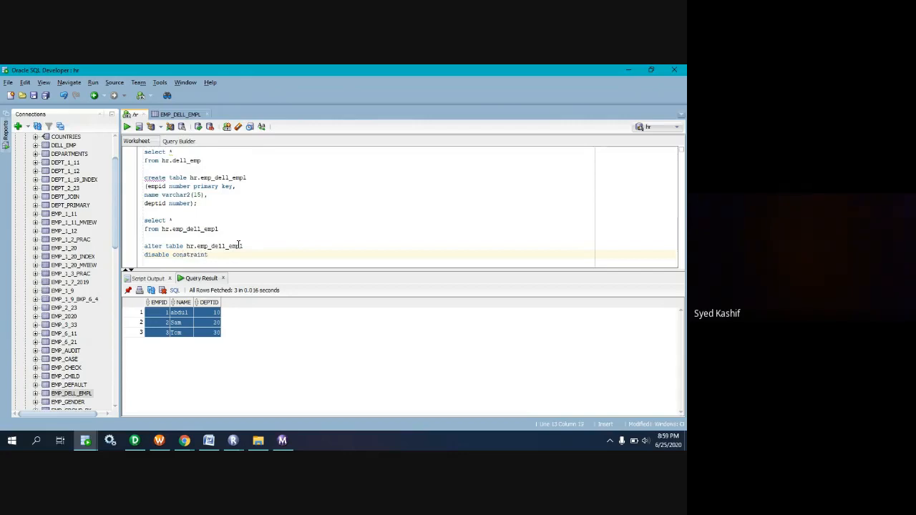
pyautogui.write('SYS_C008386')
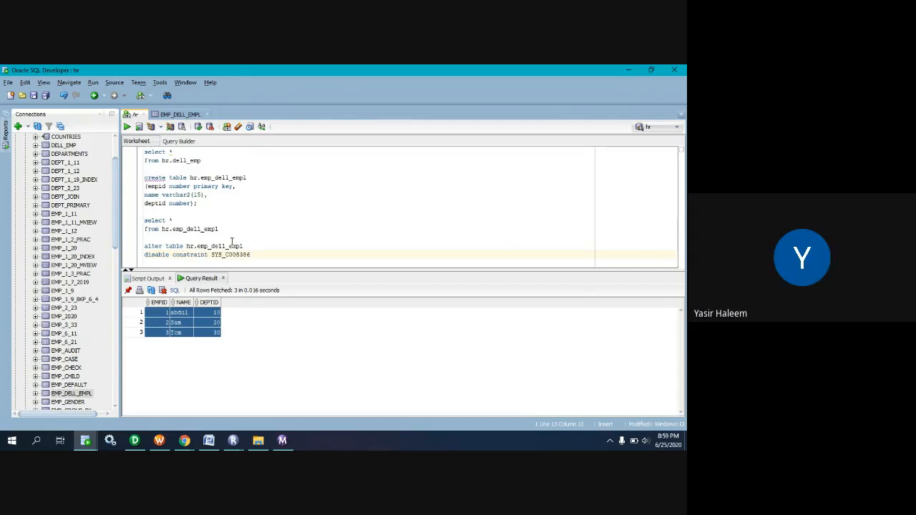
pyautogui.write(';')
pyautogui.moveTo(273, 254); pyautogui.dragTo(139, 249)
pyautogui.hotkey('ctrl', 'c')
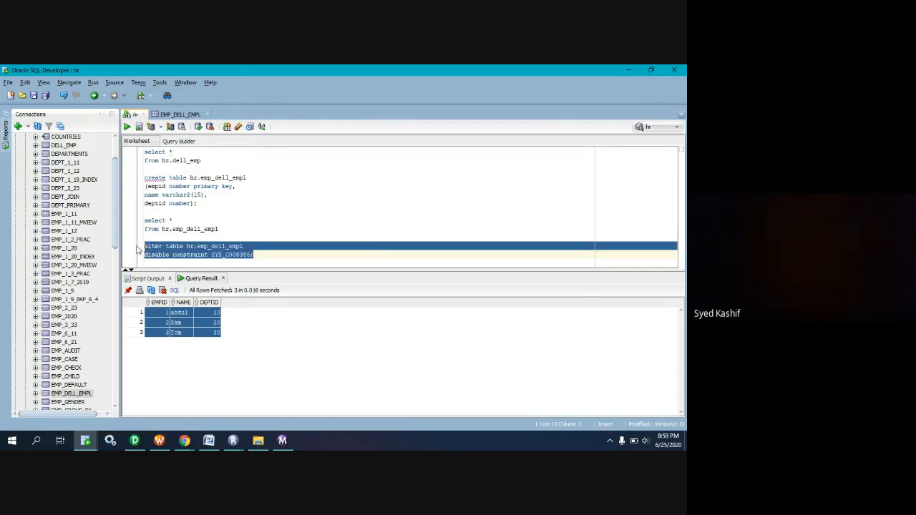
pyautogui.click(127, 127)
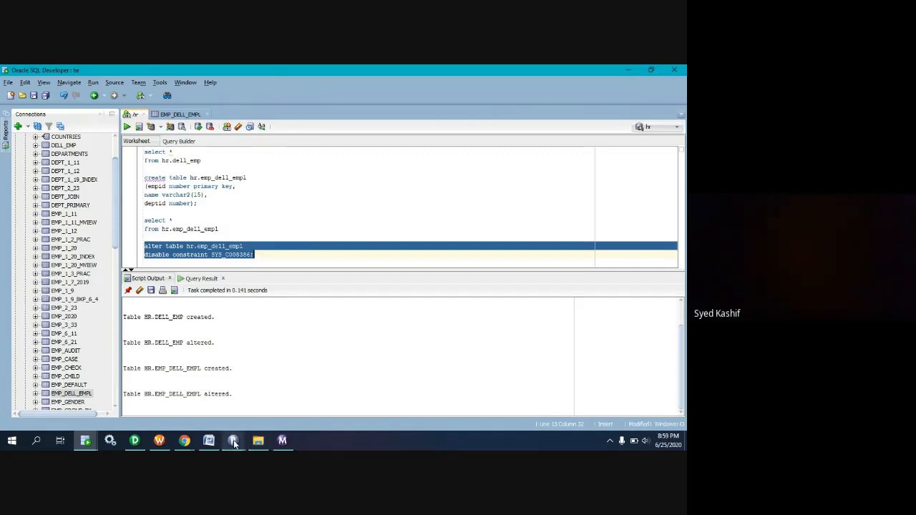
# Switch to Workflow Manager and open the EMP_DELL_EMPL target settings of the reusable session s_m_FF_ORA_DELL_EMPL.
pyautogui.click(282, 441)
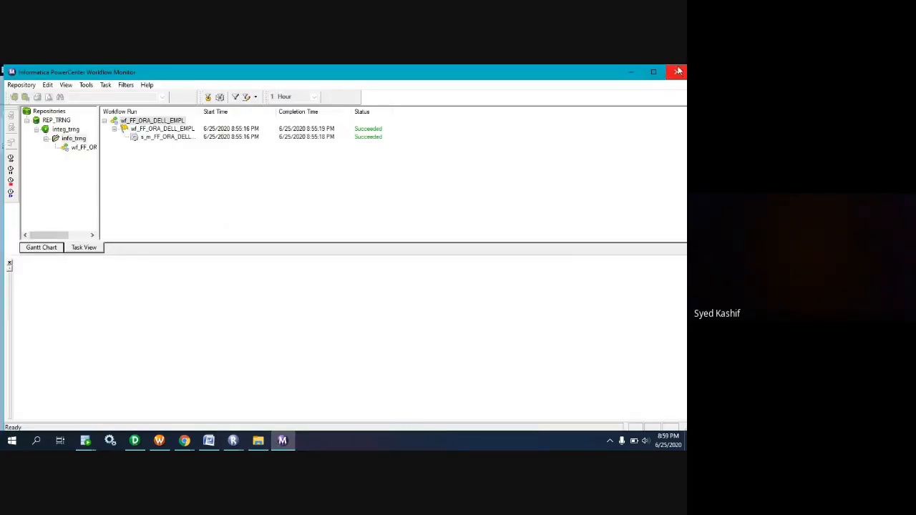
pyautogui.click(633, 73)
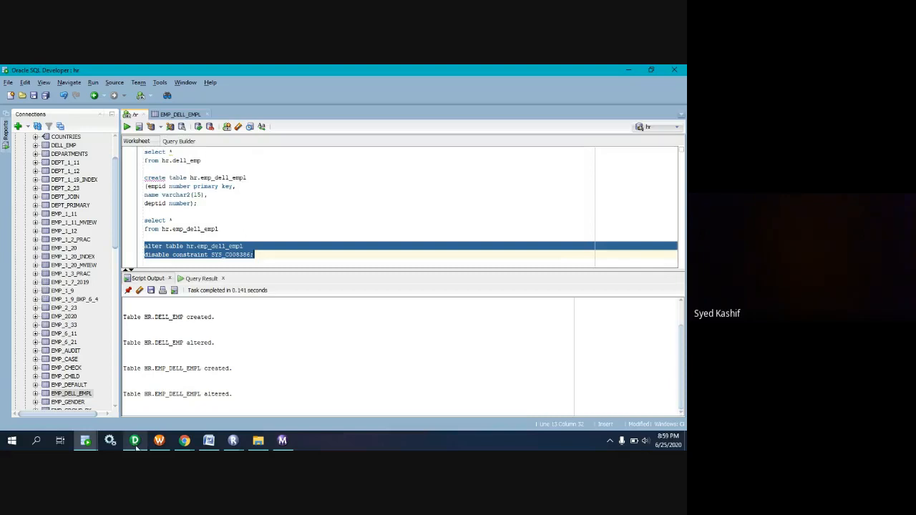
pyautogui.click(159, 440)
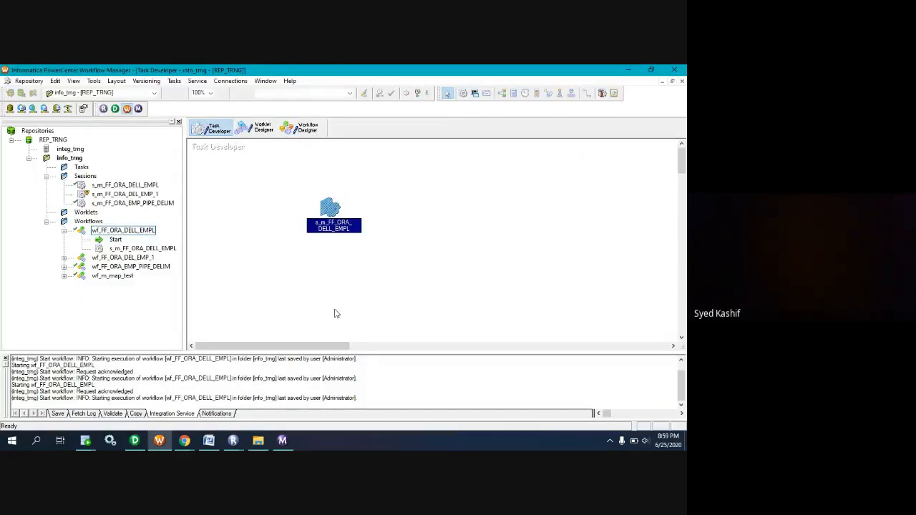
pyautogui.doubleClick(331, 209)
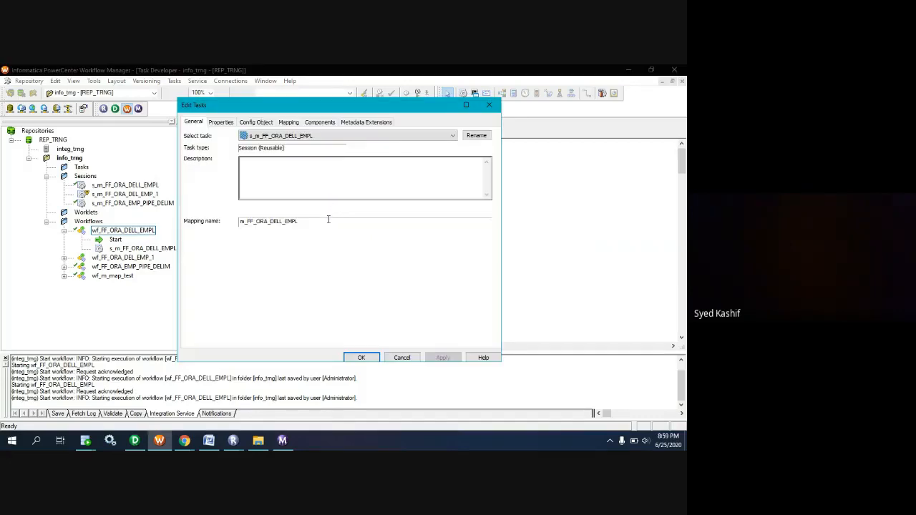
pyautogui.click(289, 122)
pyautogui.click(234, 216)
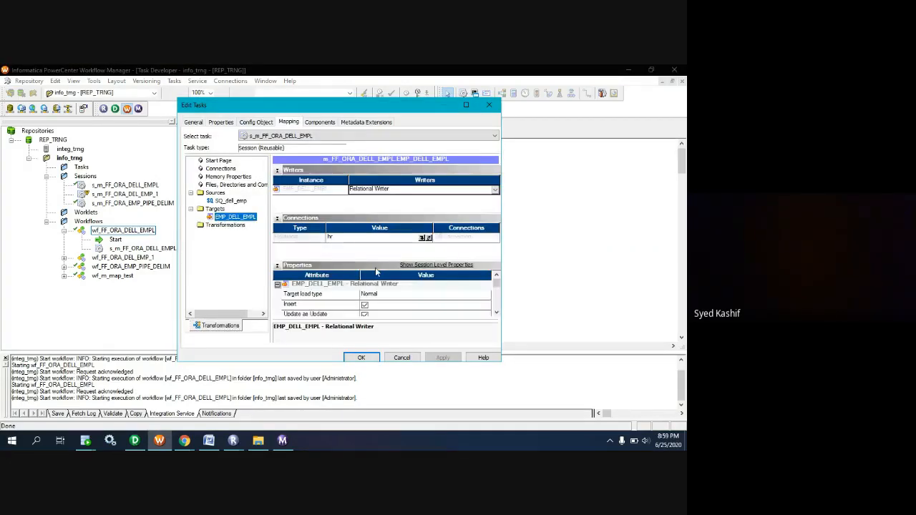
# Set the EMP_DELL_EMPL target's Pre SQL to "alter table hr.emp_dell_empl disable constraint SYS_C008386;".
pyautogui.scroll(-1, 384, 297)
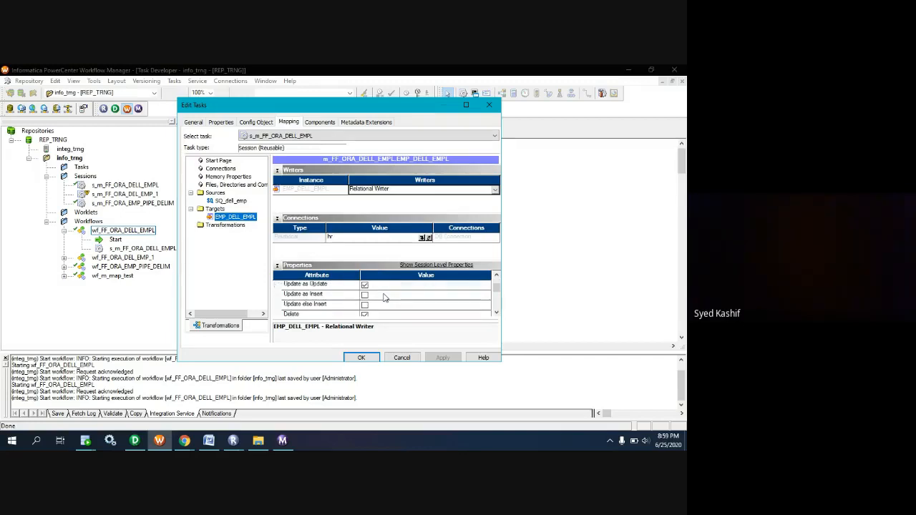
pyautogui.scroll(-1, 384, 296)
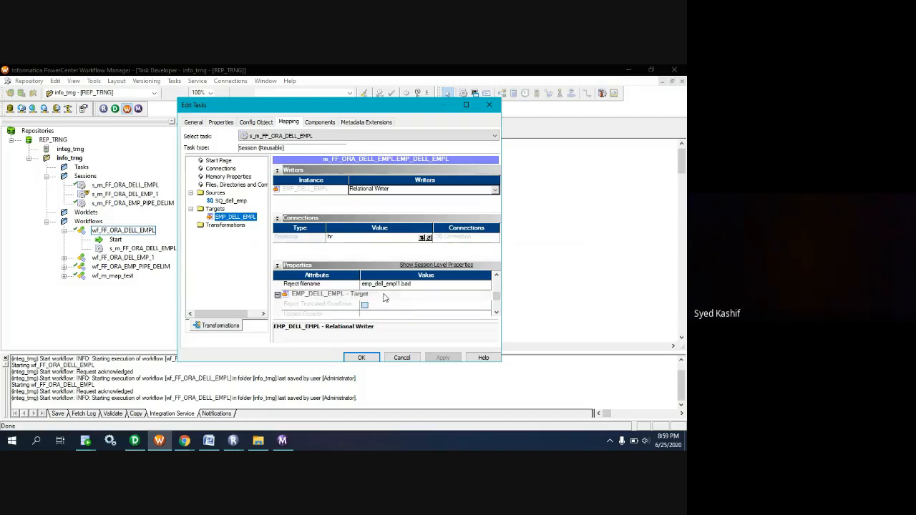
pyautogui.scroll(-3, 384, 298)
pyautogui.click(322, 304)
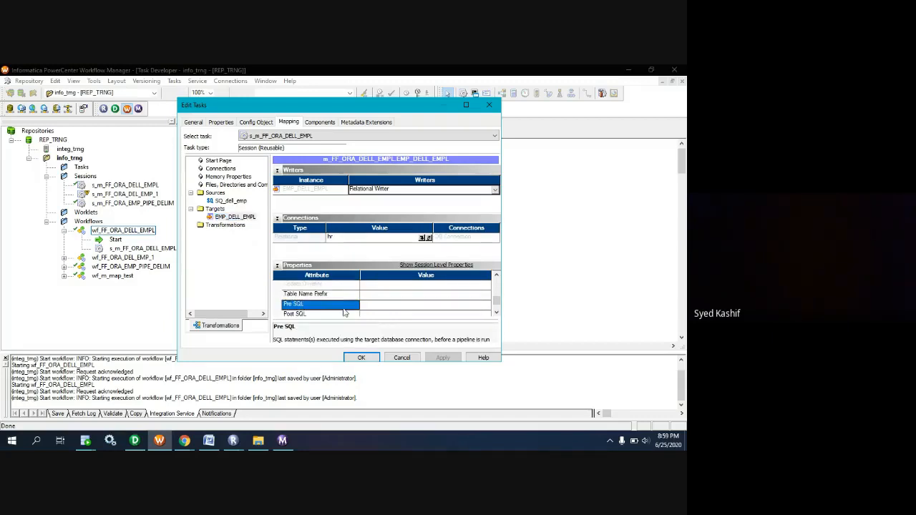
pyautogui.click(383, 306)
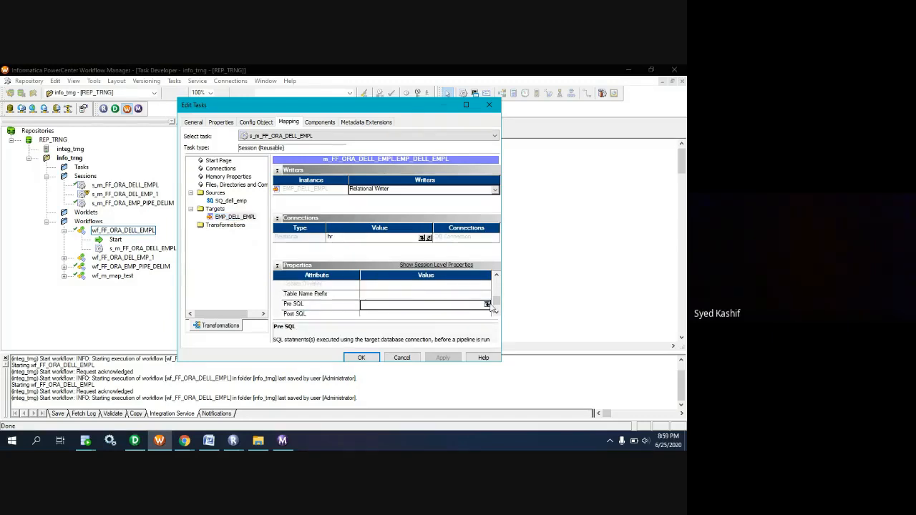
pyautogui.click(488, 305)
pyautogui.hotkey('ctrl', 'v')
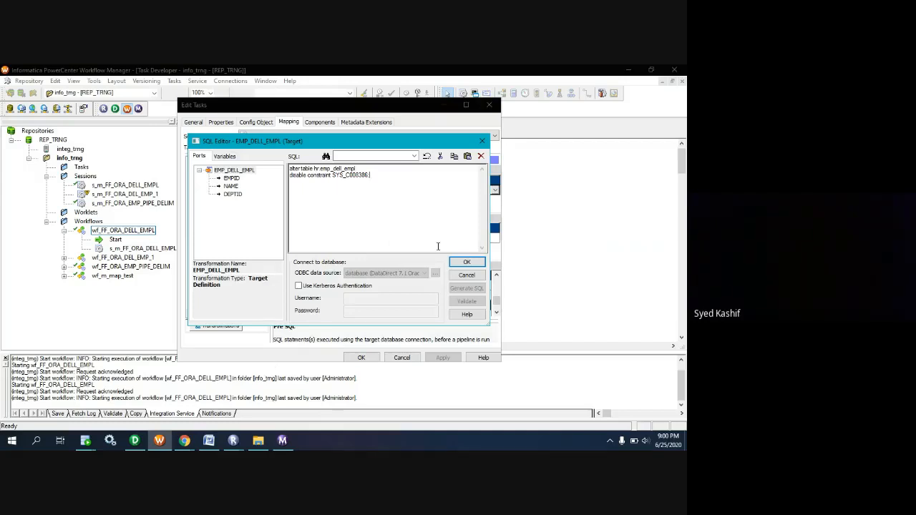
pyautogui.click(466, 262)
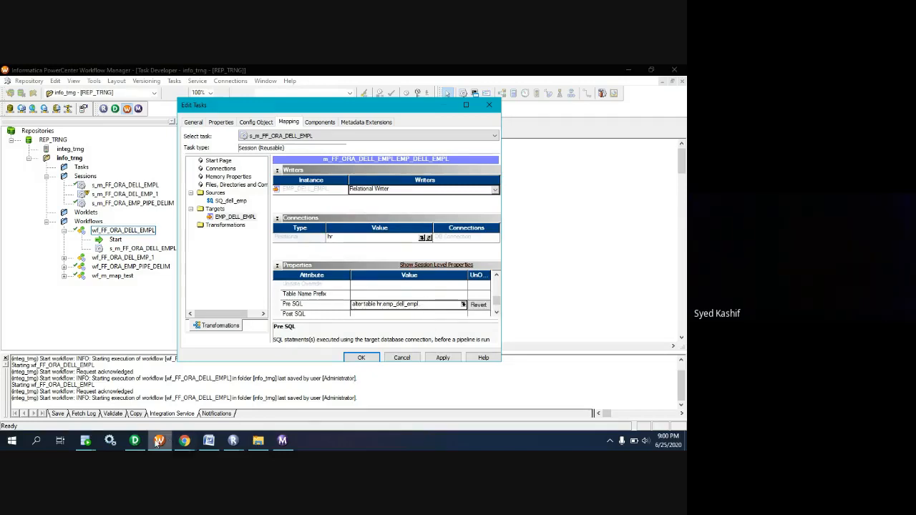
pyautogui.click(184, 442)
pyautogui.click(150, 403)
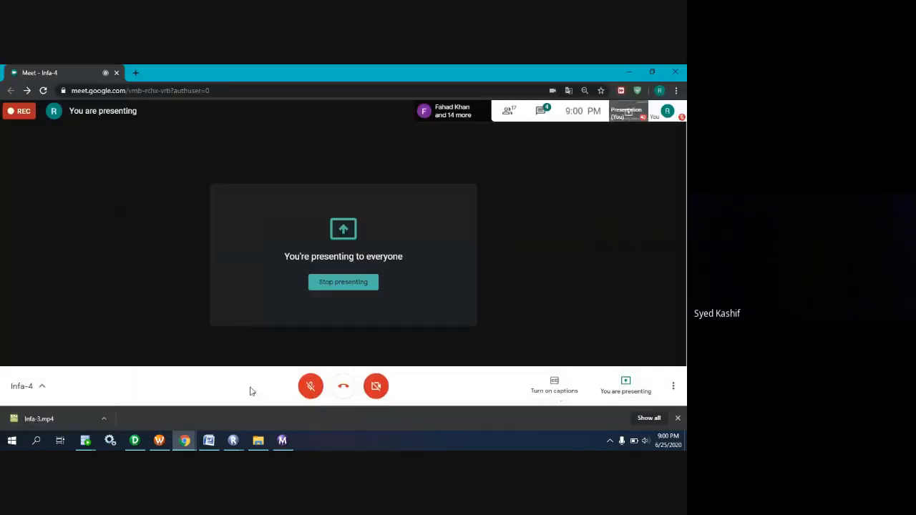
pyautogui.click(318, 393)
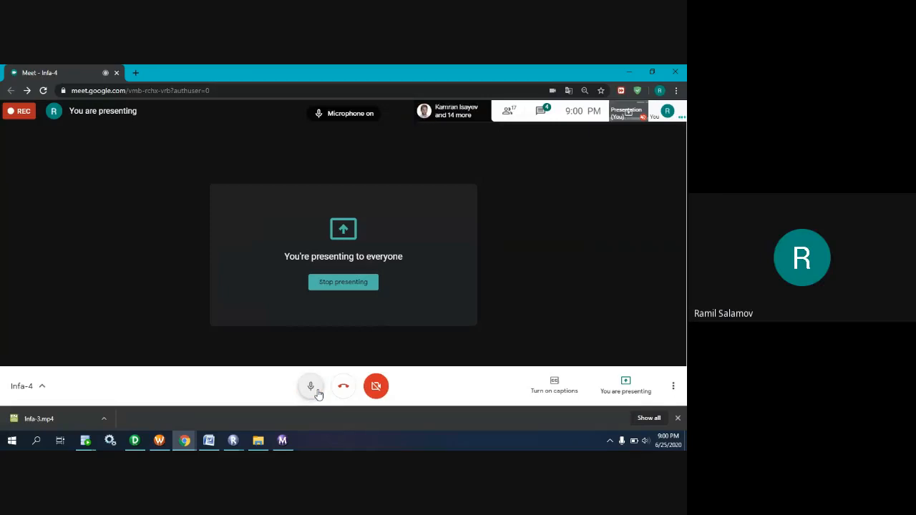
pyautogui.click(313, 394)
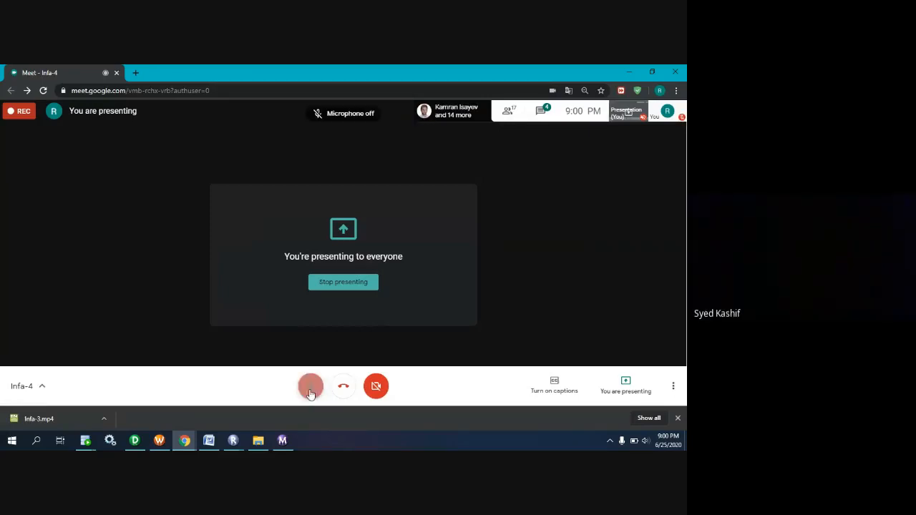
pyautogui.click(191, 447)
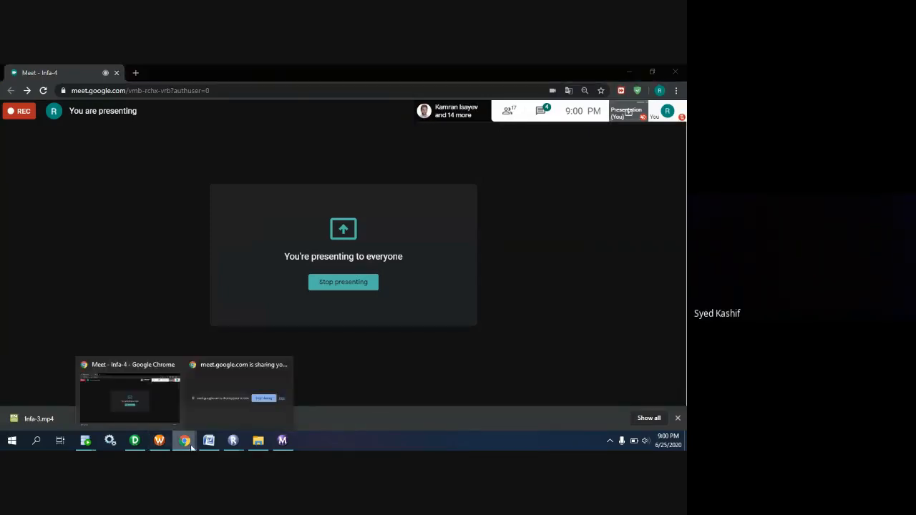
pyautogui.click(135, 441)
pyautogui.click(159, 441)
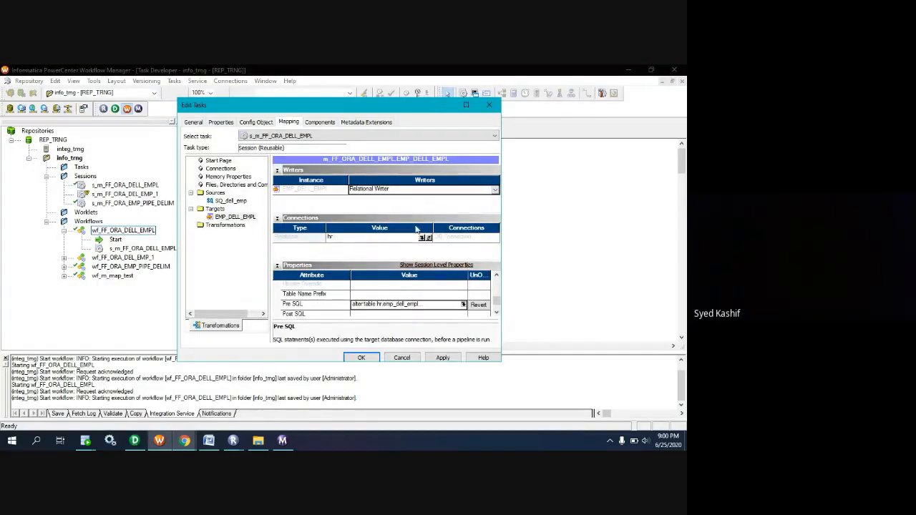
# Set the EMP_DELL_EMPL relational writer's target load type to Bulk.
pyautogui.scroll(2, 396, 304)
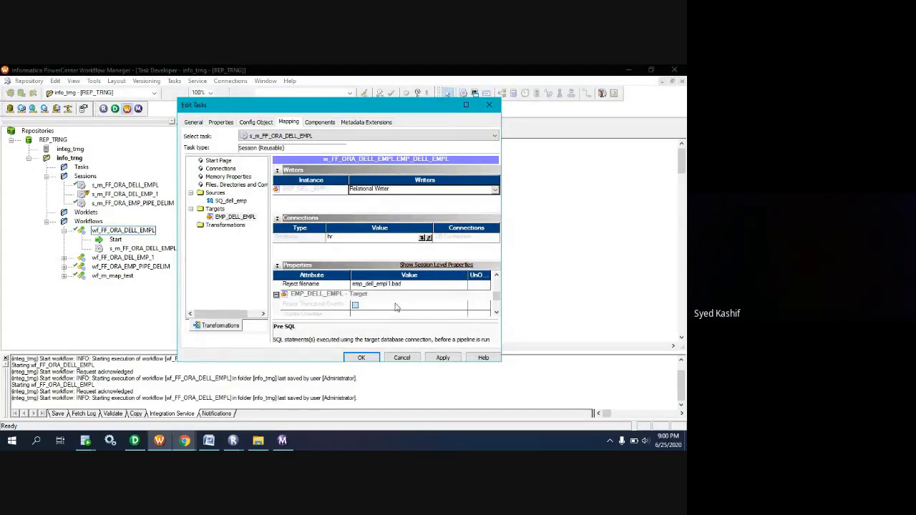
pyautogui.scroll(-3, 396, 304)
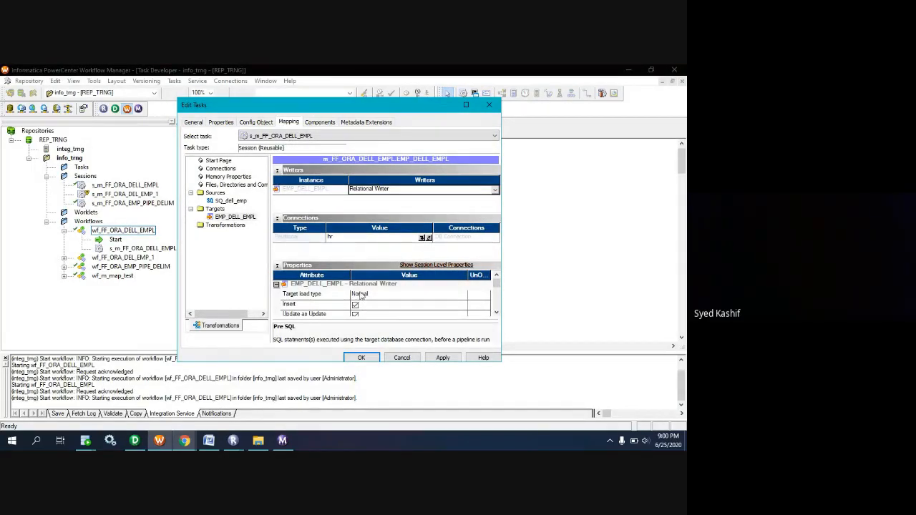
pyautogui.click(367, 295)
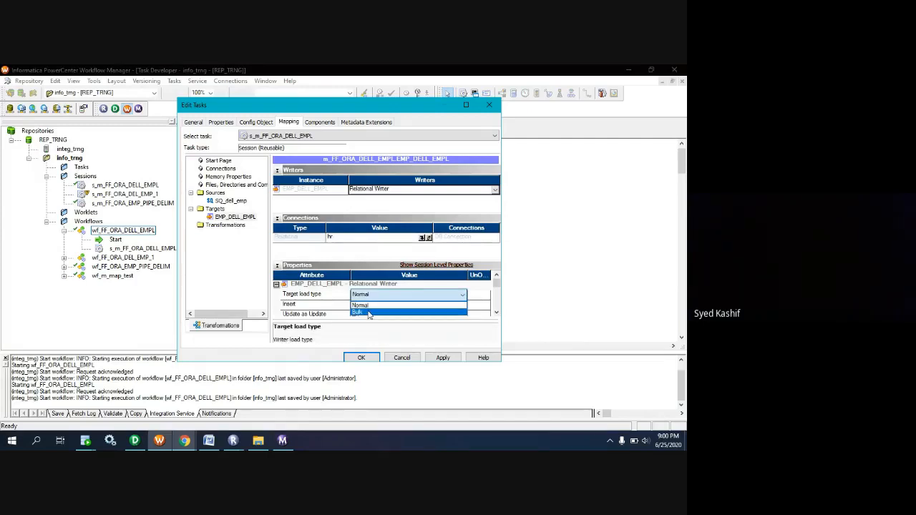
pyautogui.click(371, 313)
# Set the target's Post SQL to "alter table hr.emp_dell_empl enable constraint SYS_C008386;", reusing the copied disable statement.
pyautogui.scroll(-1, 461, 309)
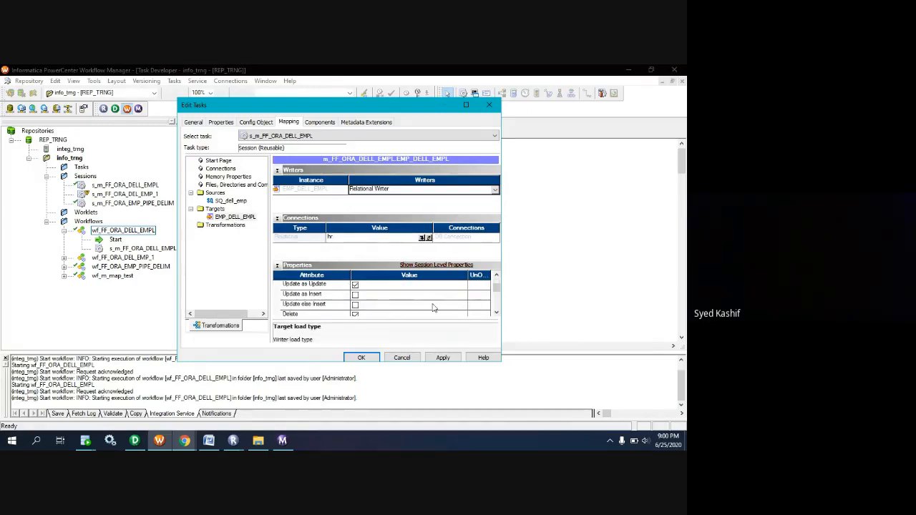
pyautogui.scroll(-2, 431, 309)
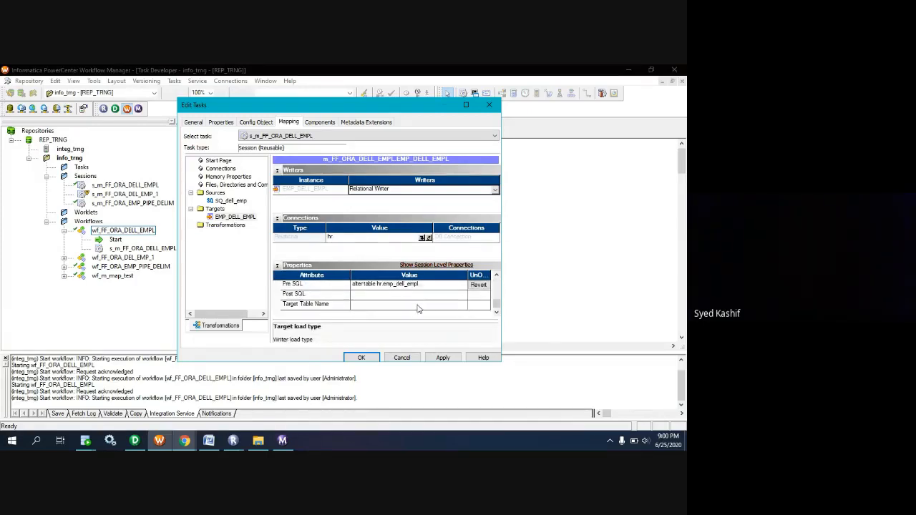
pyautogui.click(379, 298)
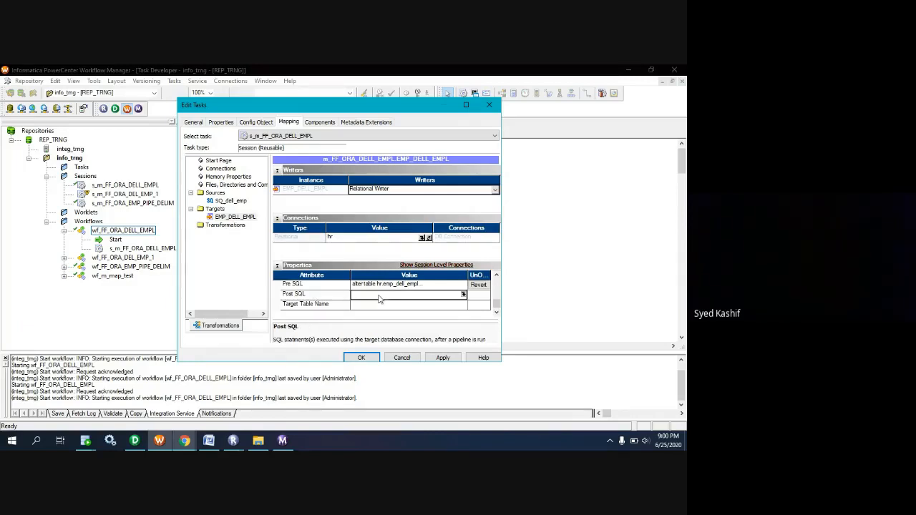
pyautogui.click(463, 295)
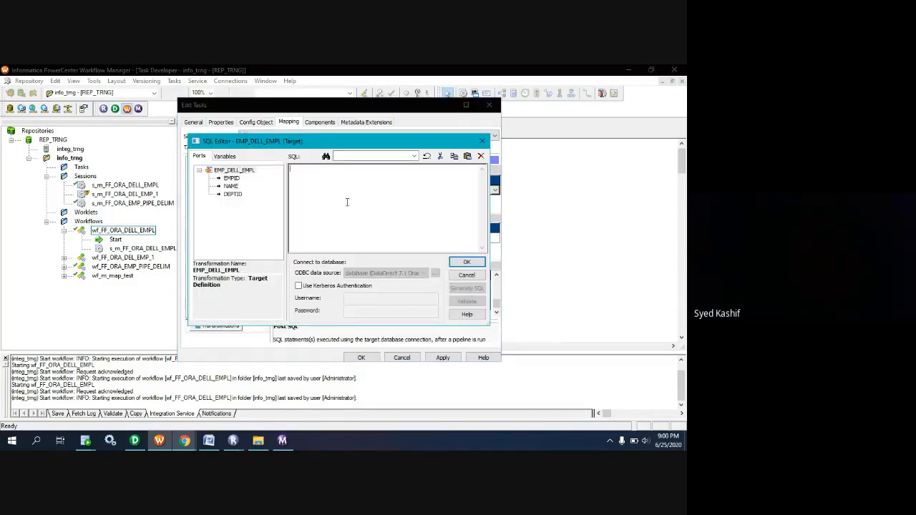
pyautogui.write('alter table hr.emp_dell_empl disable constraint SYS_C008386;')
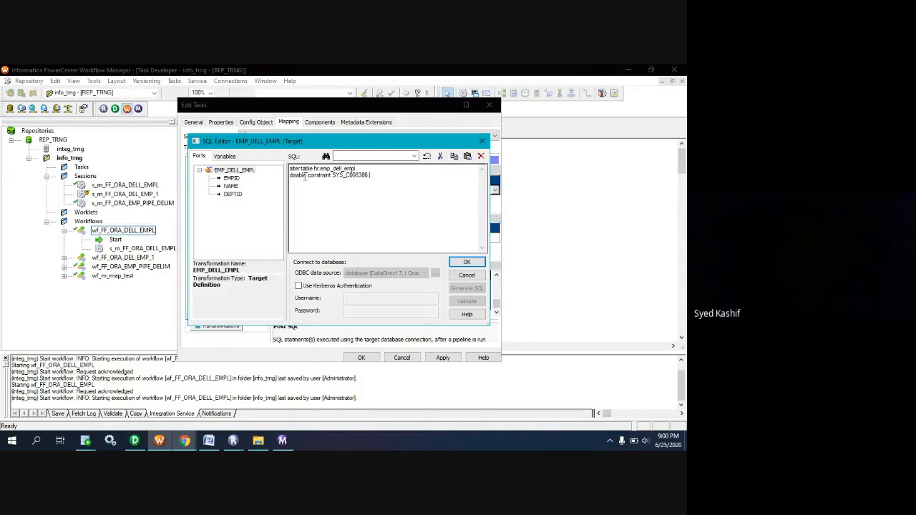
pyautogui.moveTo(307, 177); pyautogui.dragTo(282, 178)
pyautogui.write('enable')
pyautogui.click(467, 262)
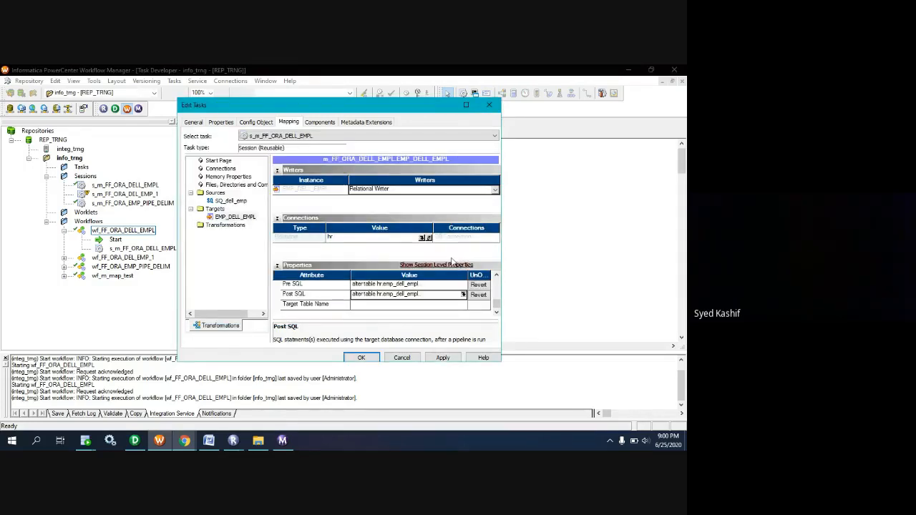
# Apply the edited settings of session s_m_FF_ORA_DELL_EMPL and save them to the repository.
pyautogui.click(442, 357)
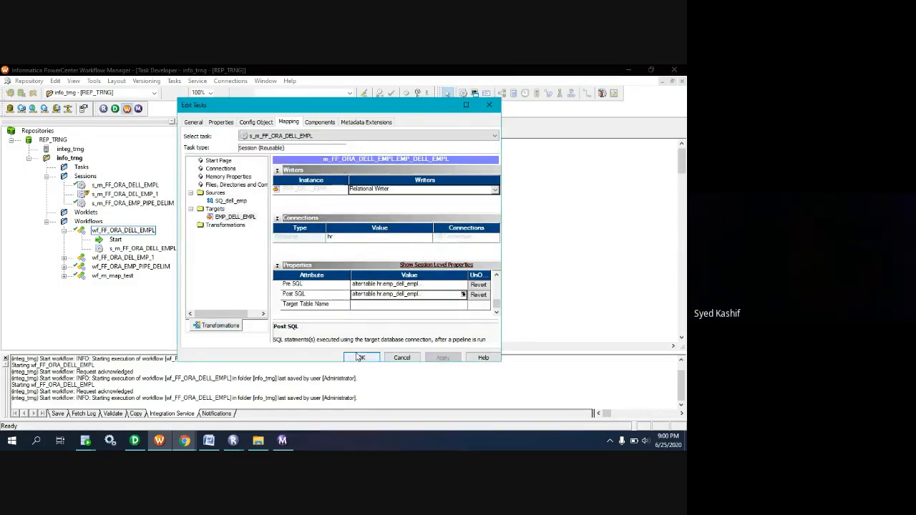
pyautogui.click(356, 357)
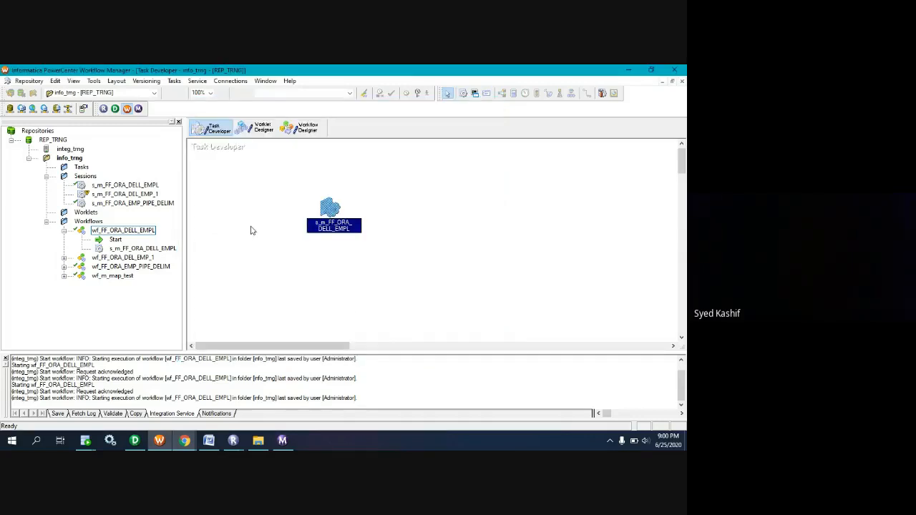
pyautogui.hotkey('ctrl', 's')
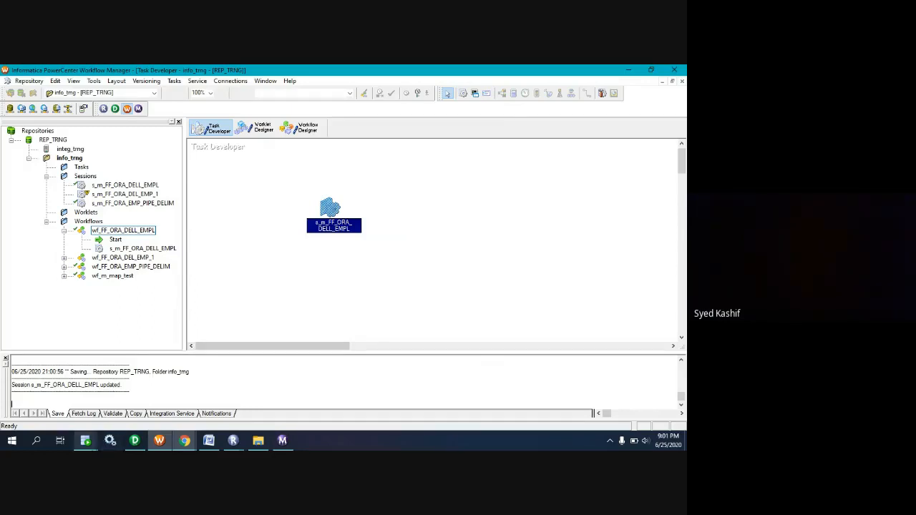
# Switch to SQL Developer, change "disable" to "enable" in the hr worksheet's alter table statement, and clear the script output.
pyautogui.click(85, 440)
pyautogui.click(151, 411)
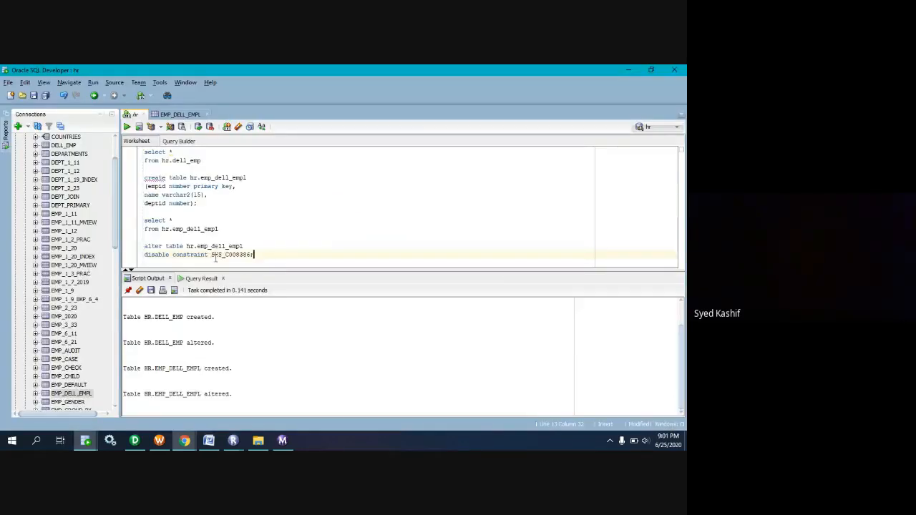
pyautogui.moveTo(171, 257); pyautogui.dragTo(136, 263)
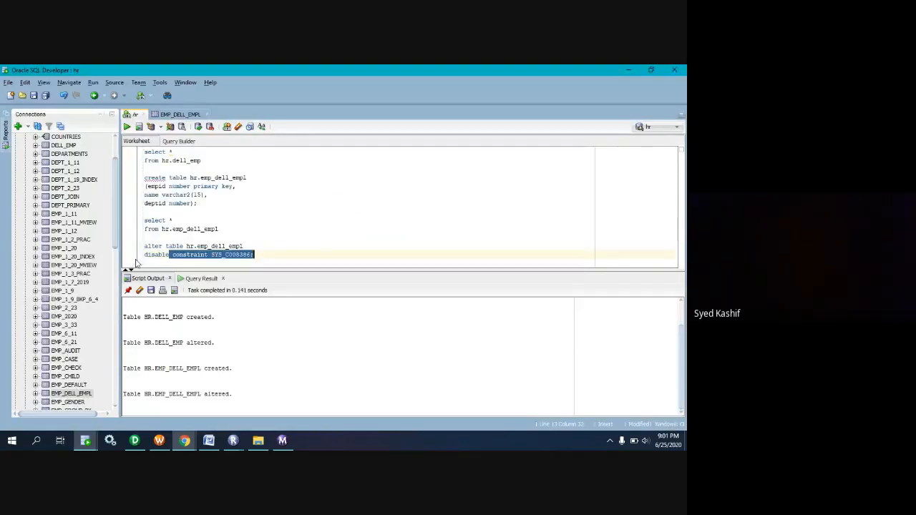
pyautogui.click(147, 255)
pyautogui.doubleClick(148, 255)
pyautogui.write('enable')
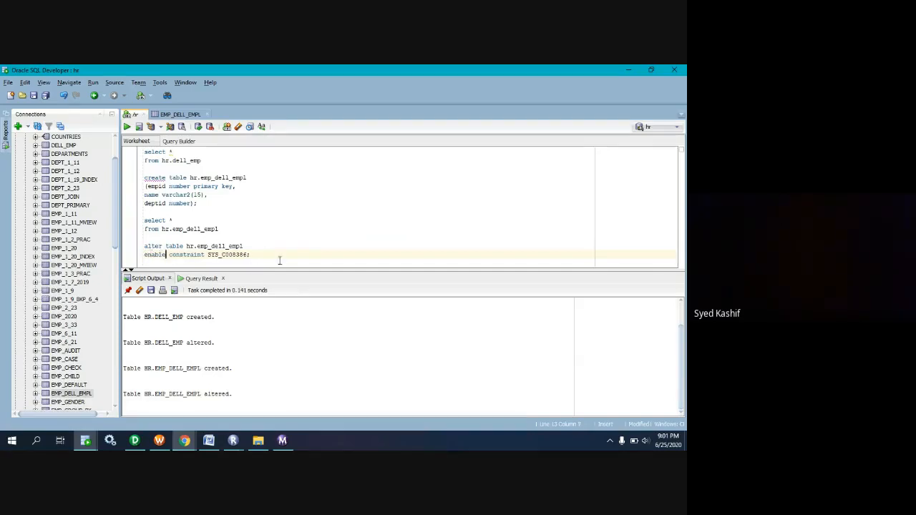
pyautogui.moveTo(280, 261); pyautogui.dragTo(134, 247)
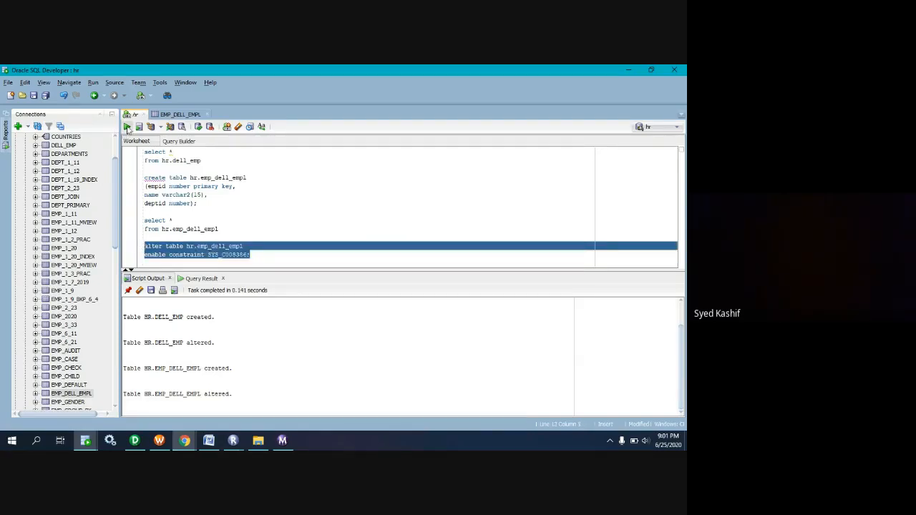
pyautogui.click(140, 290)
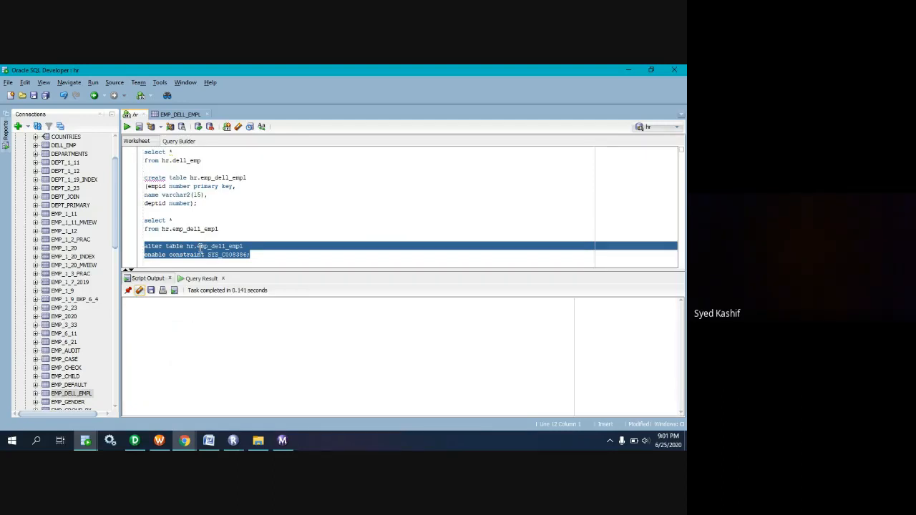
# Switch to Workflow Manager, start workflow wf_FF_ORA_DELL_EMPL, and check the status of its run in Workflow Monitor.
pyautogui.click(159, 441)
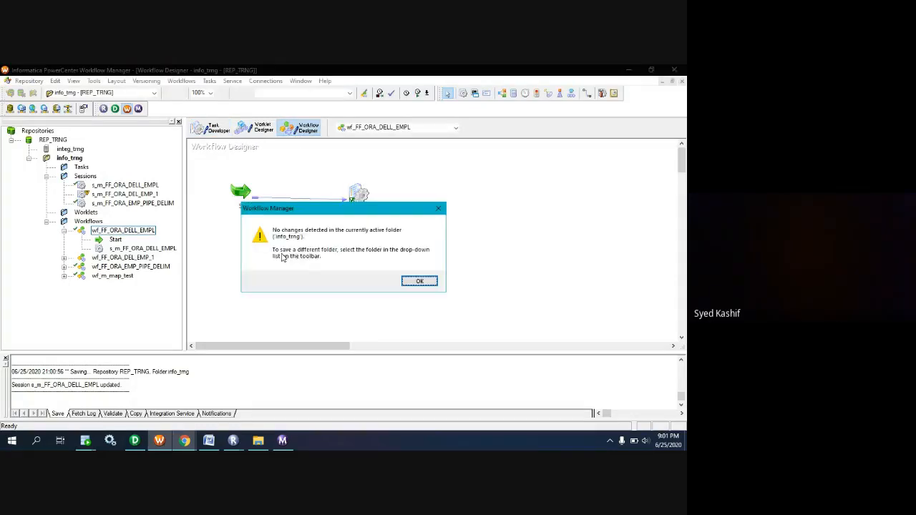
pyautogui.press('Return')
pyautogui.rightClick(281, 258)
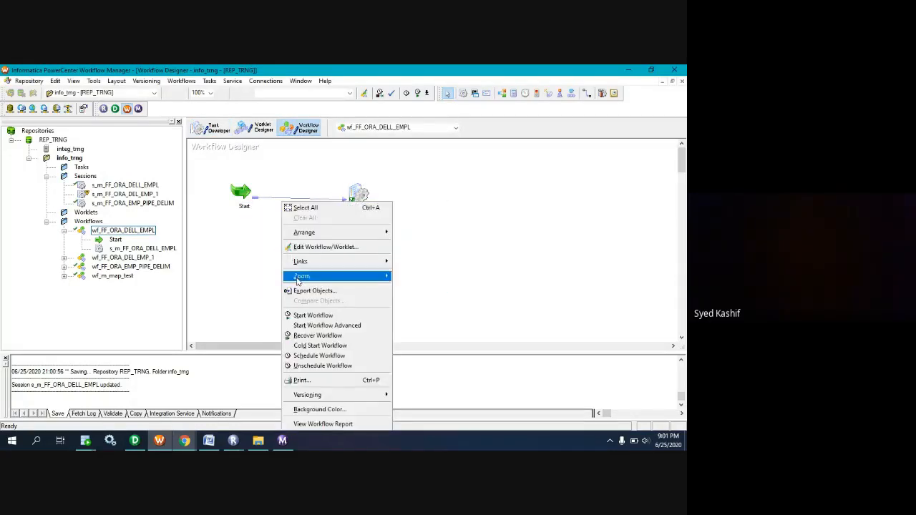
pyautogui.click(305, 315)
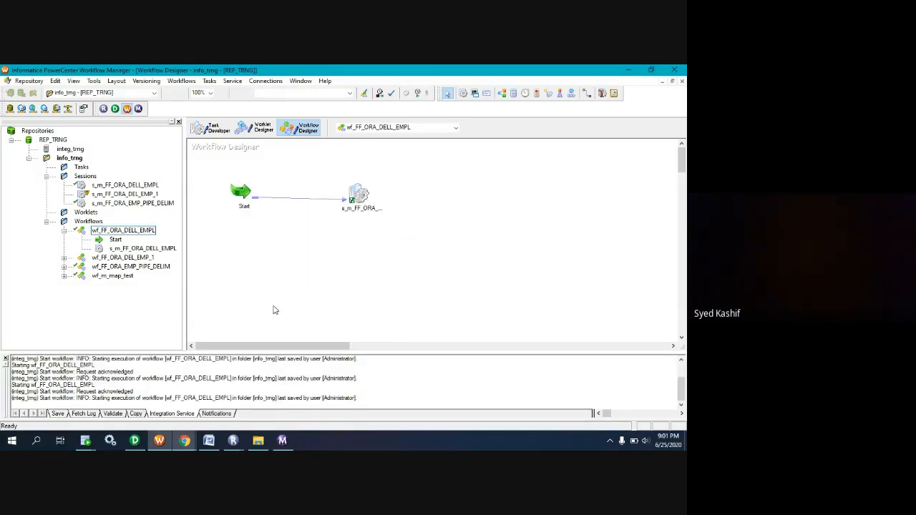
pyautogui.moveTo(283, 442)
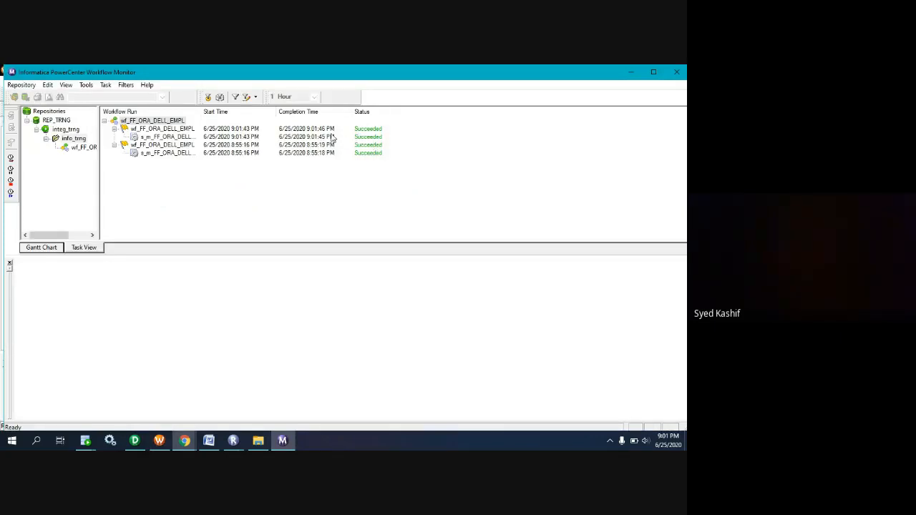
pyautogui.click(241, 132)
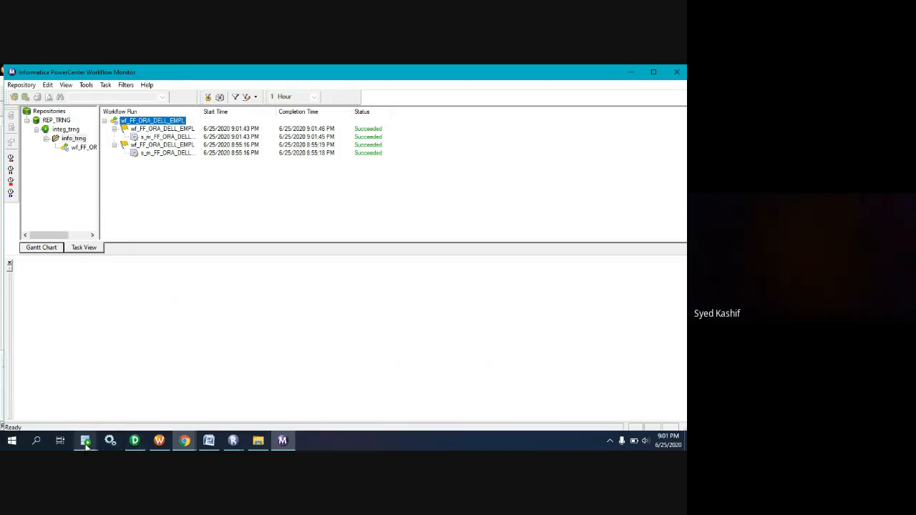
# Switch to SQL Developer and run the select query on hr.emp_dell_empl to verify the loaded rows.
pyautogui.moveTo(85, 442)
pyautogui.click(164, 397)
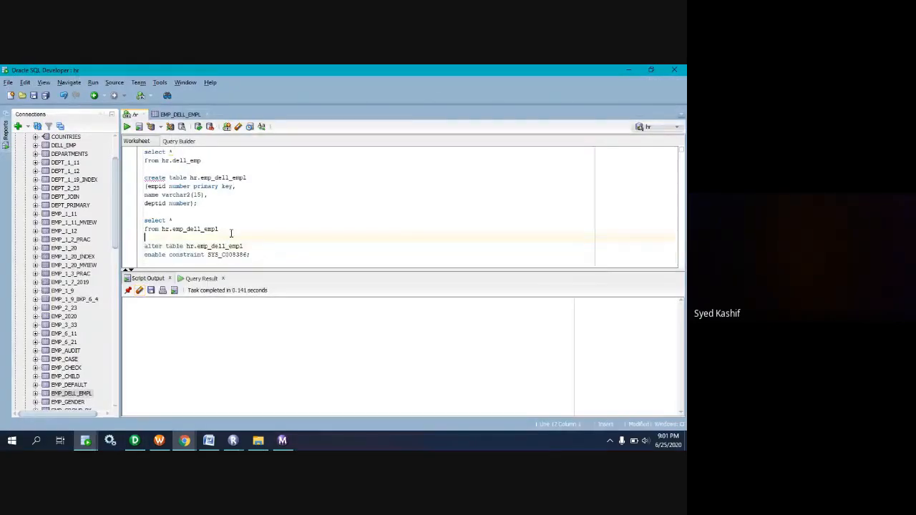
pyautogui.moveTo(231, 233); pyautogui.dragTo(145, 220)
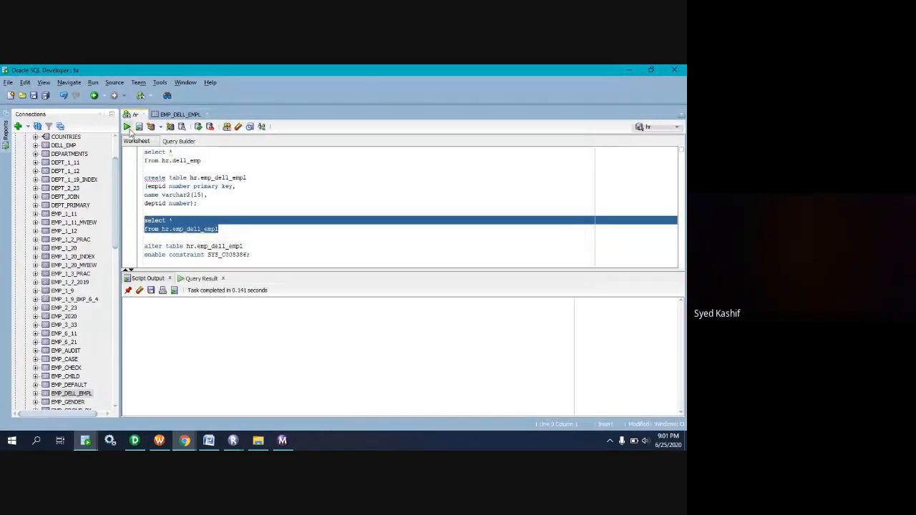
pyautogui.click(127, 128)
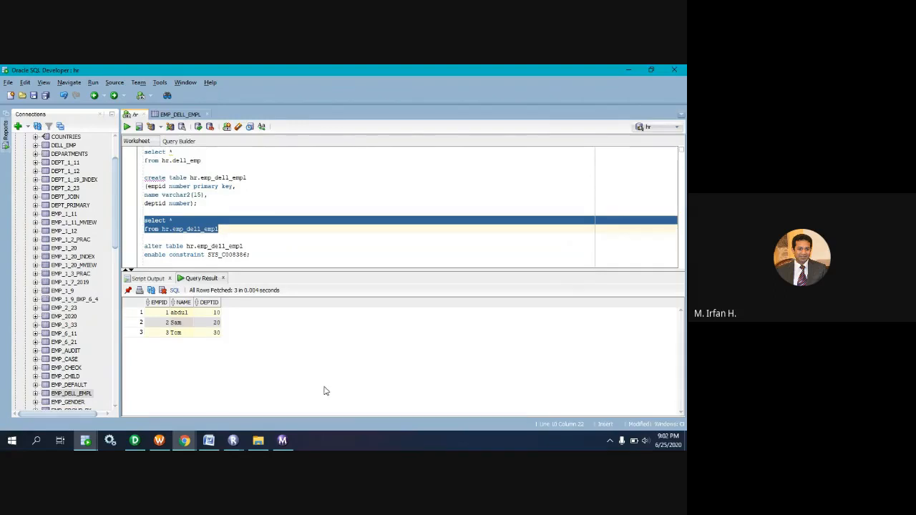
# Refresh the constraints of table EMP_DELL_EMPL and check the status of its primary key constraint.
pyautogui.click(267, 257)
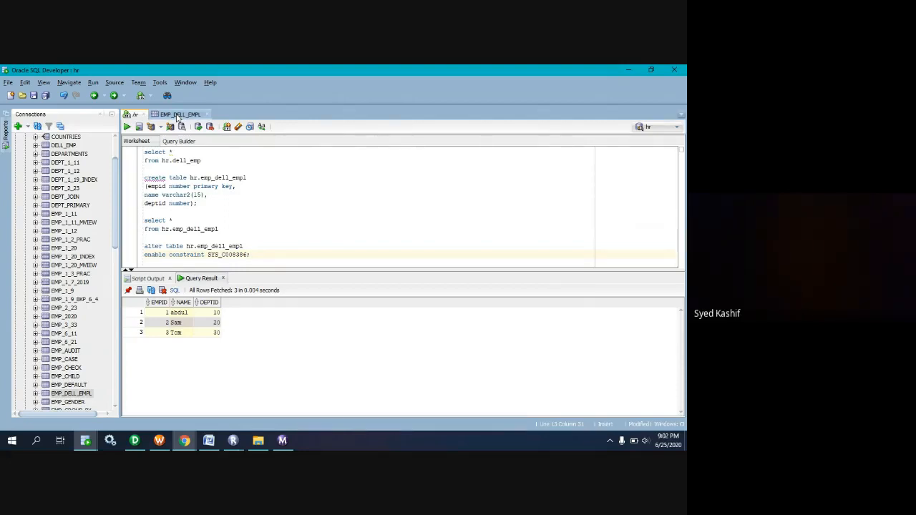
pyautogui.click(179, 114)
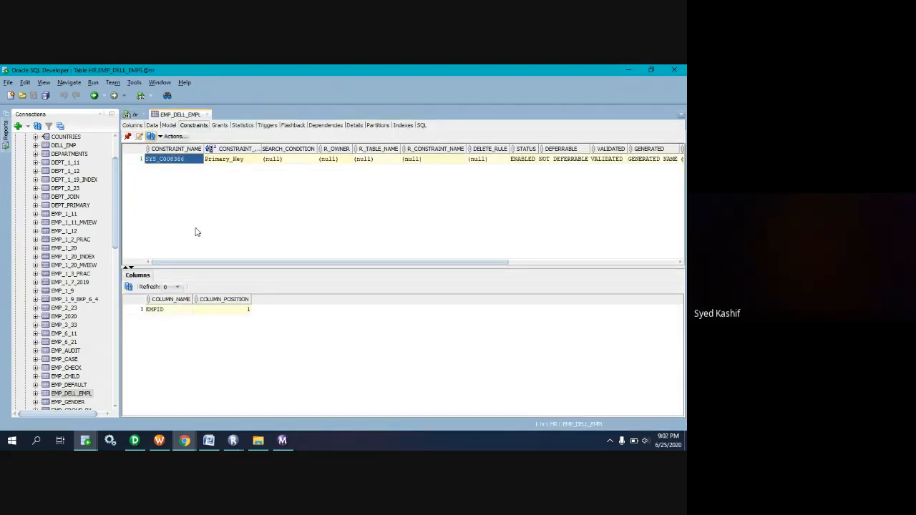
pyautogui.hotkey('ctrl', 'r')
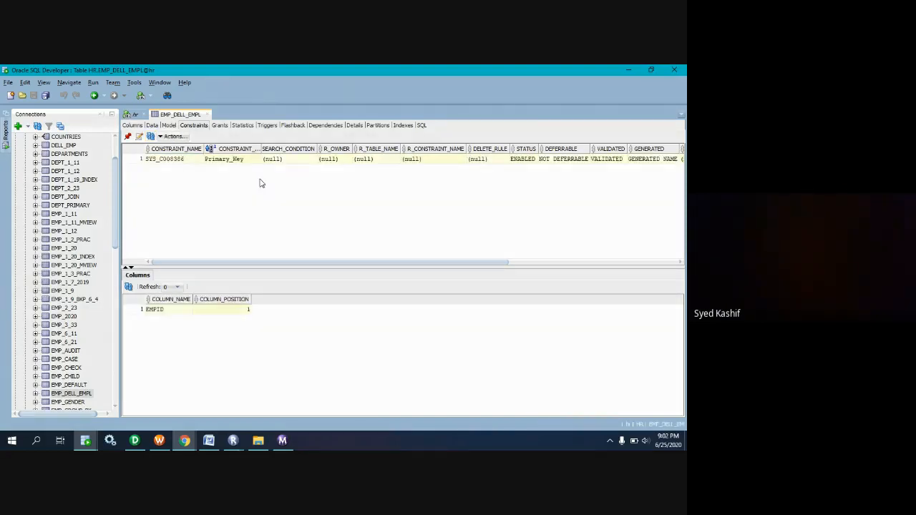
pyautogui.click(525, 160)
pyautogui.click(521, 160)
pyautogui.click(508, 188)
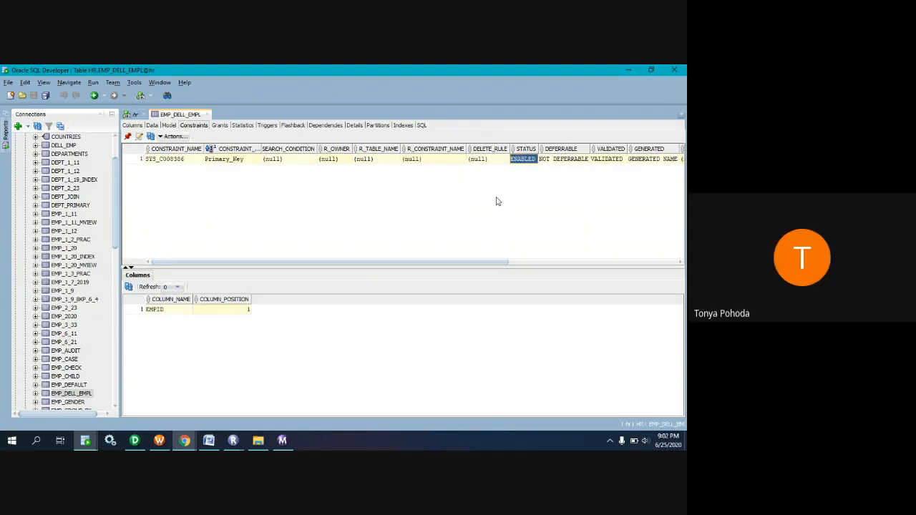
# Switch to the Google Meet call, turn the microphone on to speak, and mute it again.
pyautogui.click(190, 440)
pyautogui.click(144, 405)
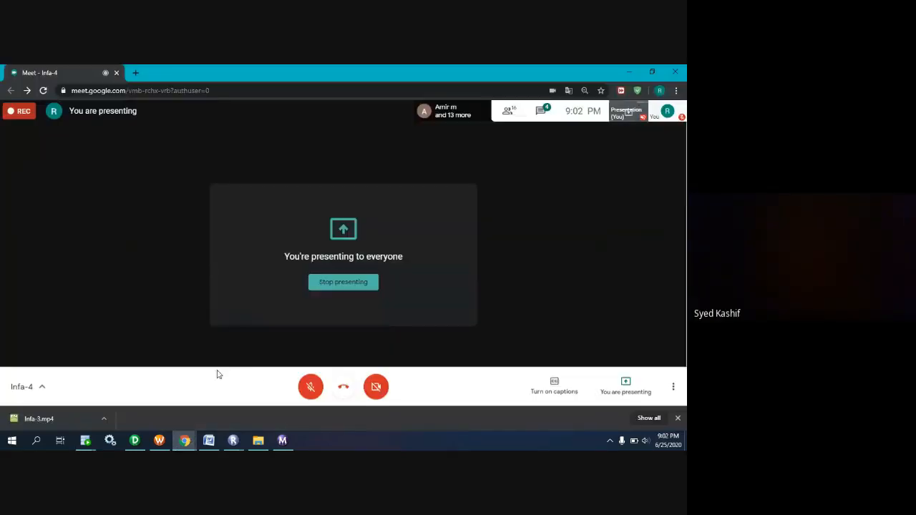
pyautogui.click(311, 387)
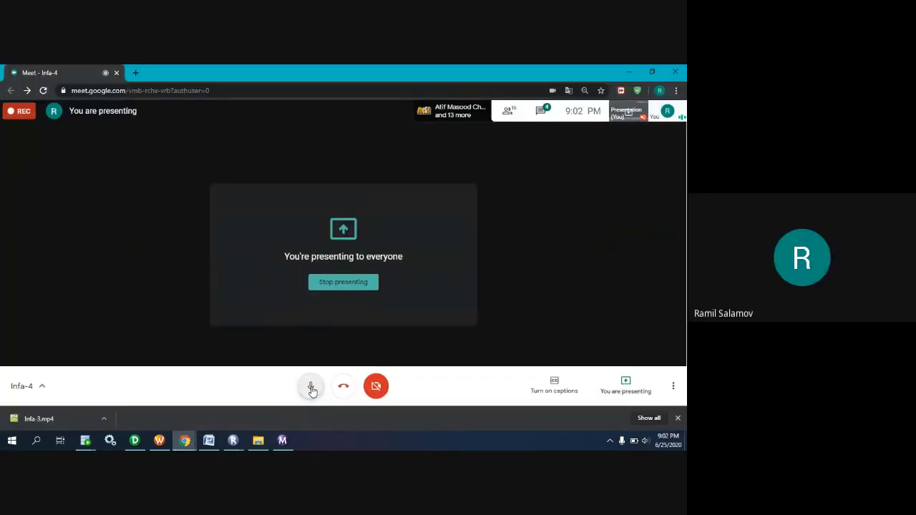
pyautogui.moveTo(84, 444)
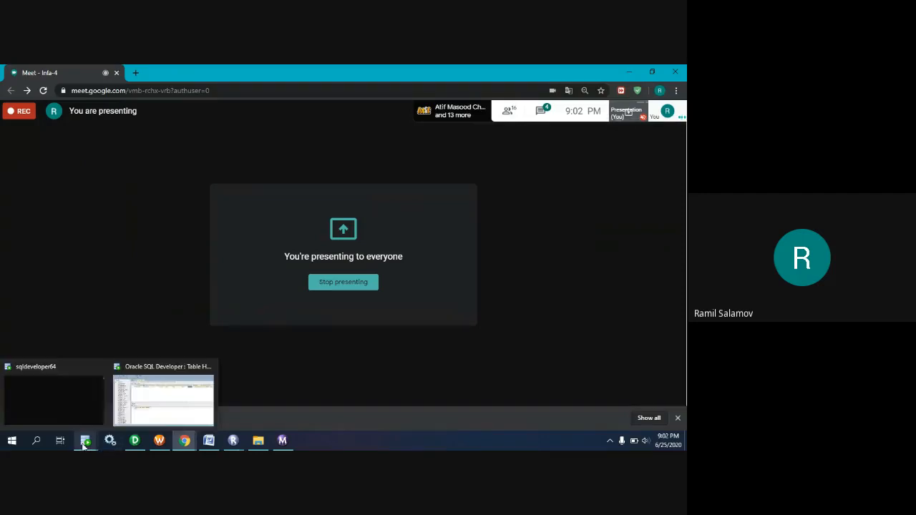
pyautogui.moveTo(211, 443)
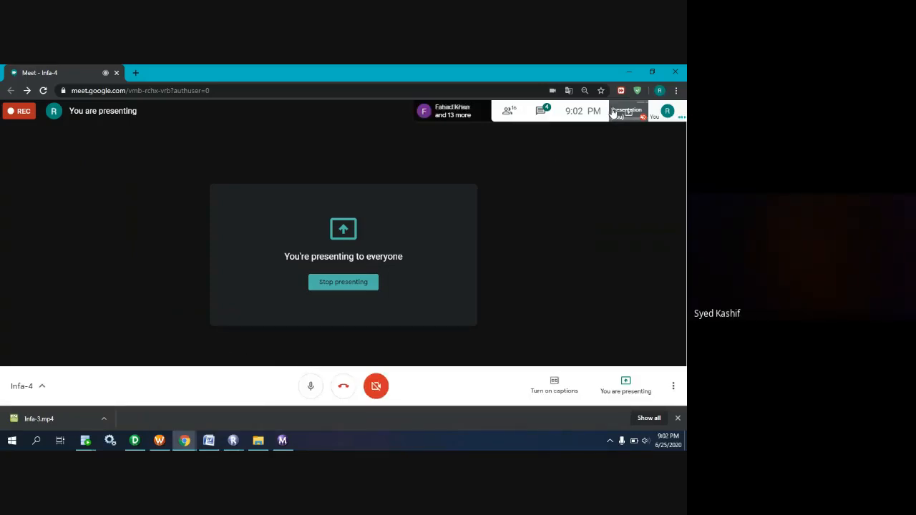
pyautogui.click(312, 387)
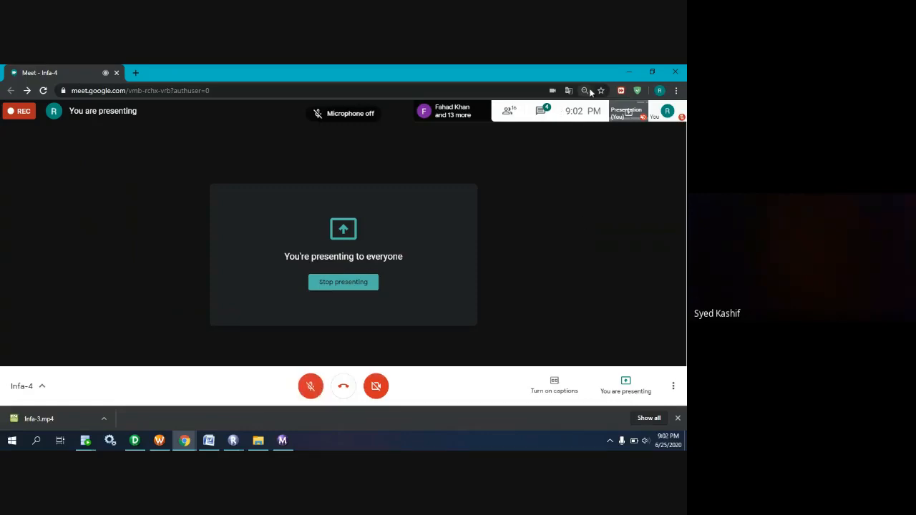
# Read the messages in the Meet chat and close the chat.
pyautogui.click(542, 118)
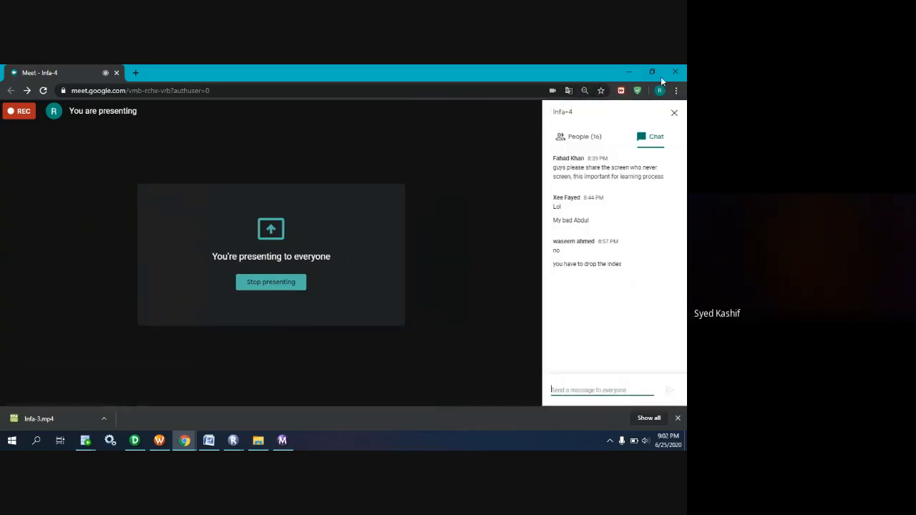
pyautogui.click(673, 114)
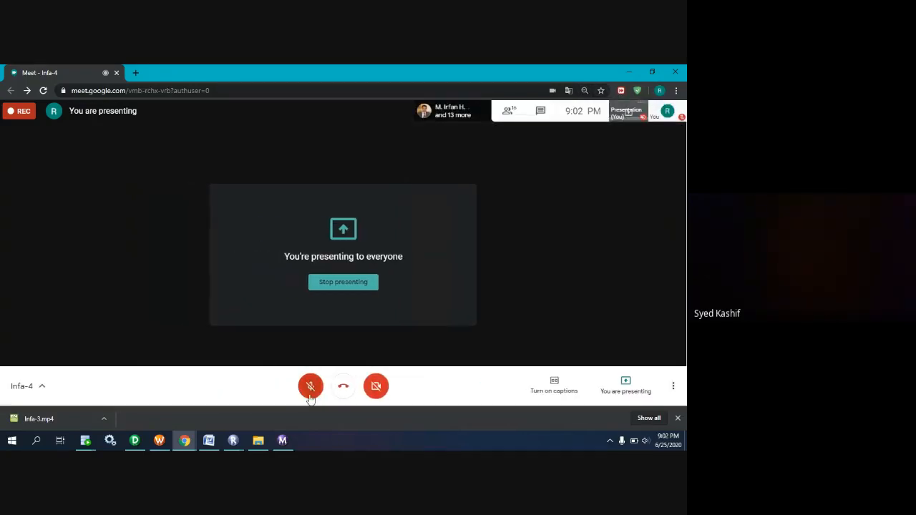
pyautogui.click(311, 392)
pyautogui.click(311, 391)
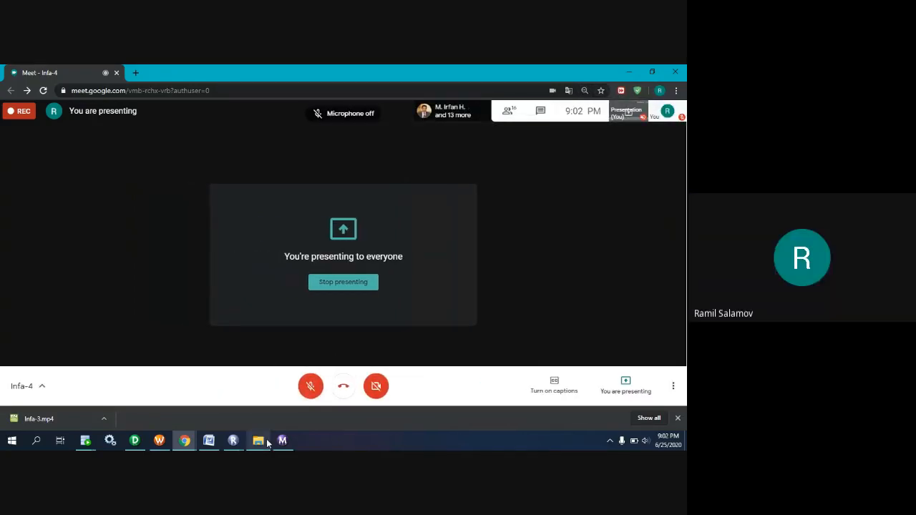
pyautogui.moveTo(259, 439)
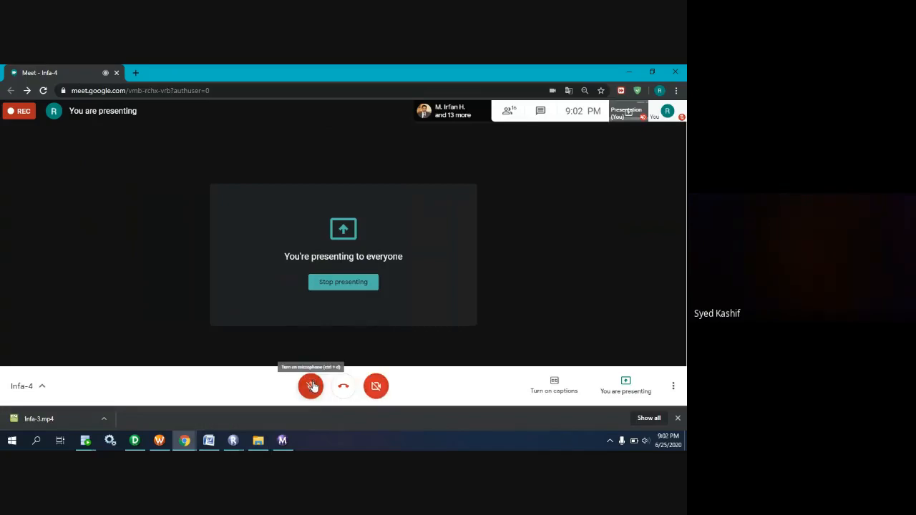
pyautogui.click(540, 112)
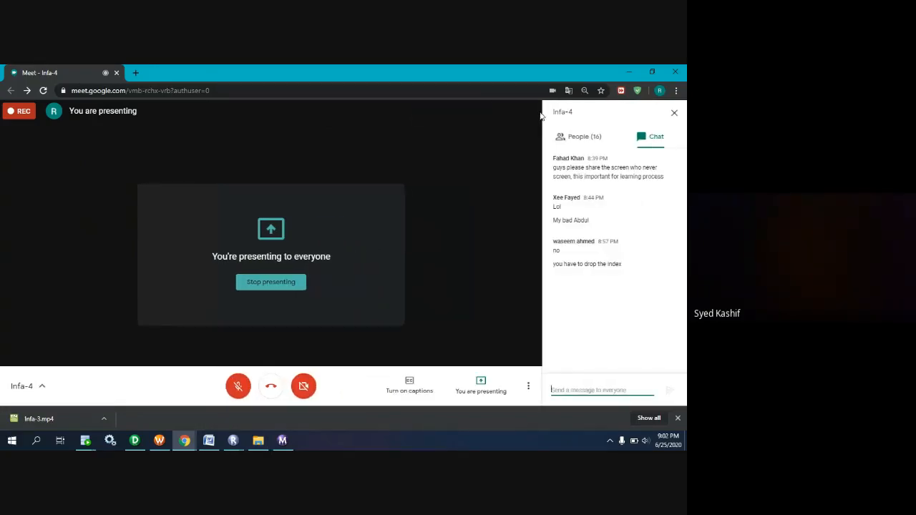
pyautogui.moveTo(629, 267); pyautogui.dragTo(577, 214)
pyautogui.click(674, 112)
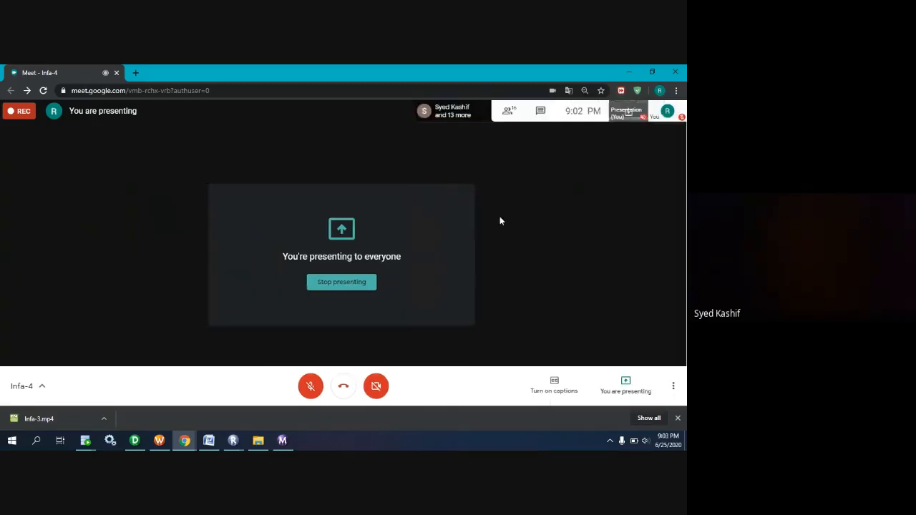
# Bring up Workflow Manager, return to the Google Meet call, and briefly unmute the microphone.
pyautogui.click(185, 440)
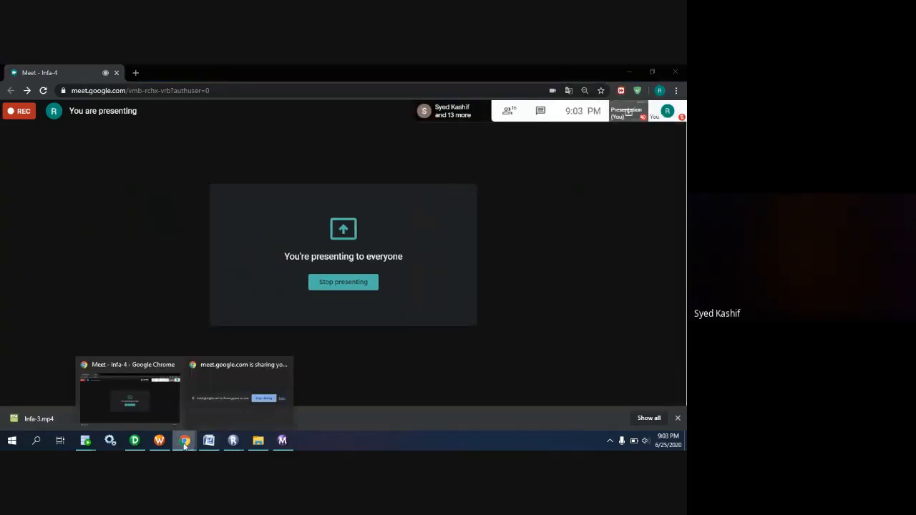
pyautogui.click(159, 440)
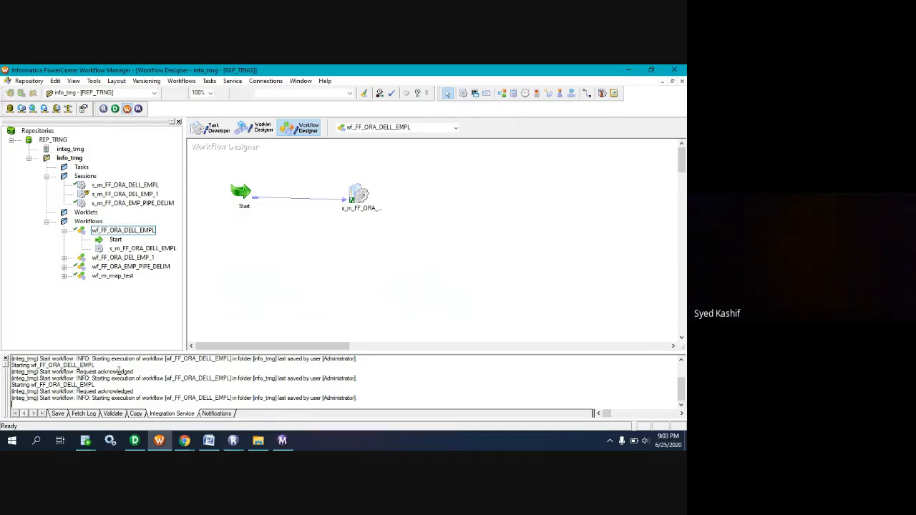
pyautogui.click(191, 436)
pyautogui.click(144, 405)
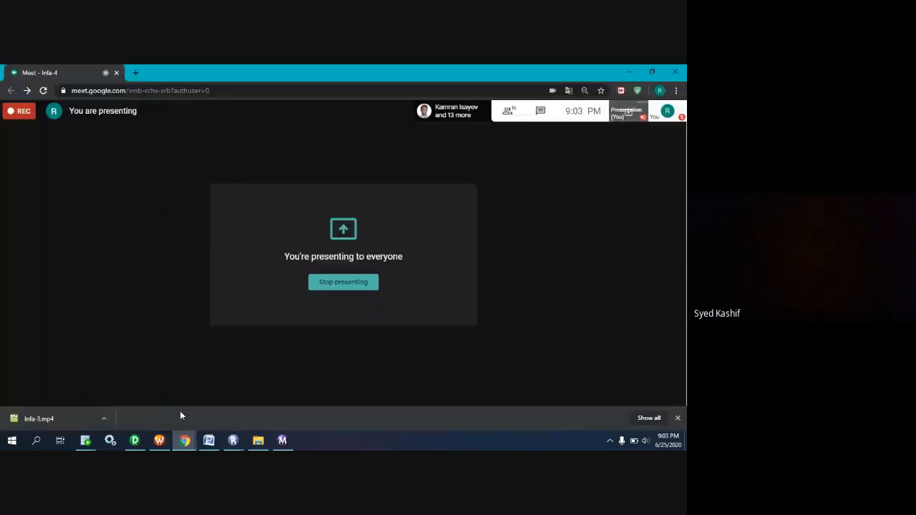
pyautogui.click(312, 388)
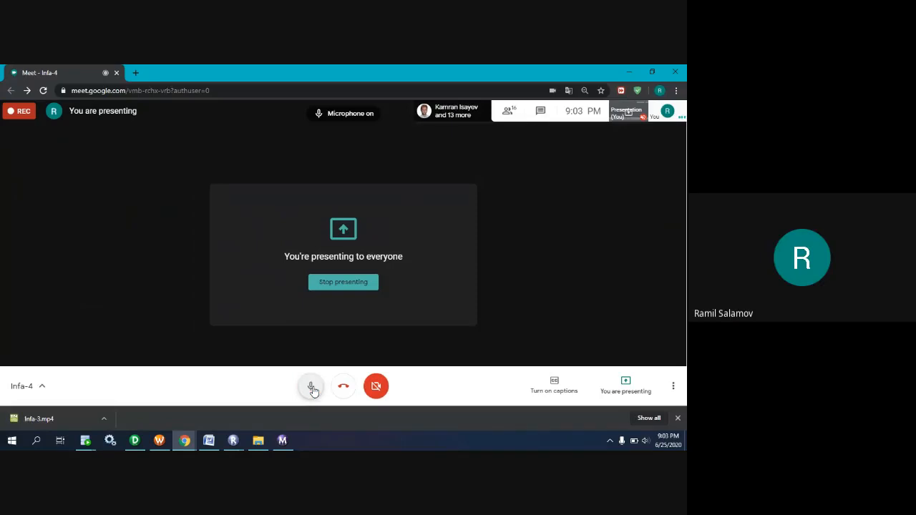
pyautogui.click(311, 388)
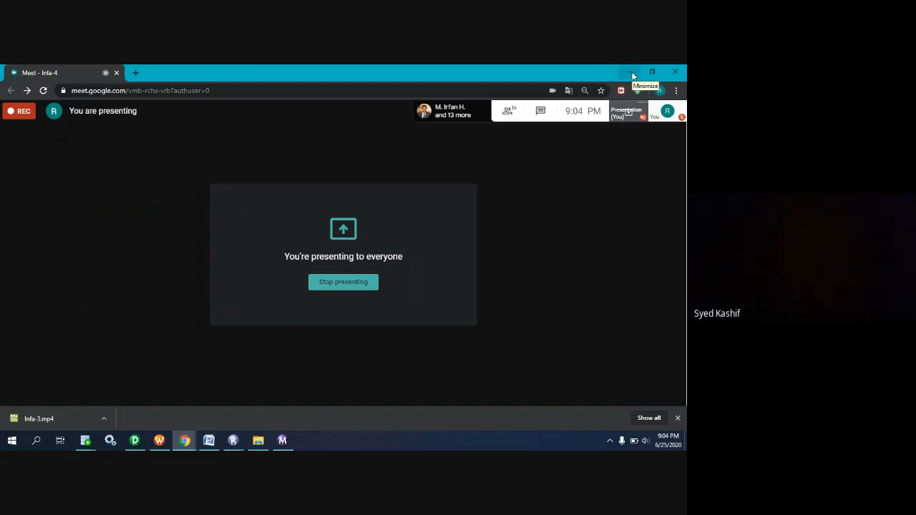
# Minimize the Google Meet window and hide the screen-sharing notice over Workflow Manager.
pyautogui.click(630, 72)
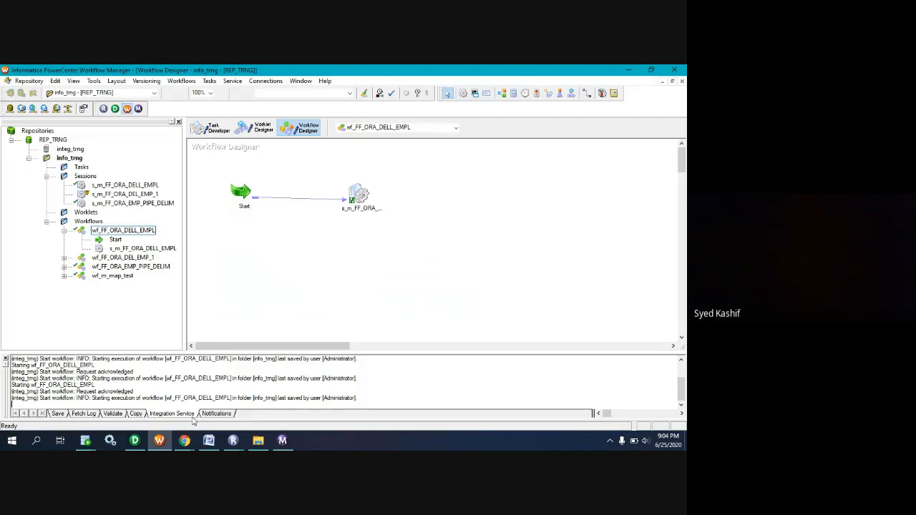
pyautogui.moveTo(186, 441)
pyautogui.click(224, 414)
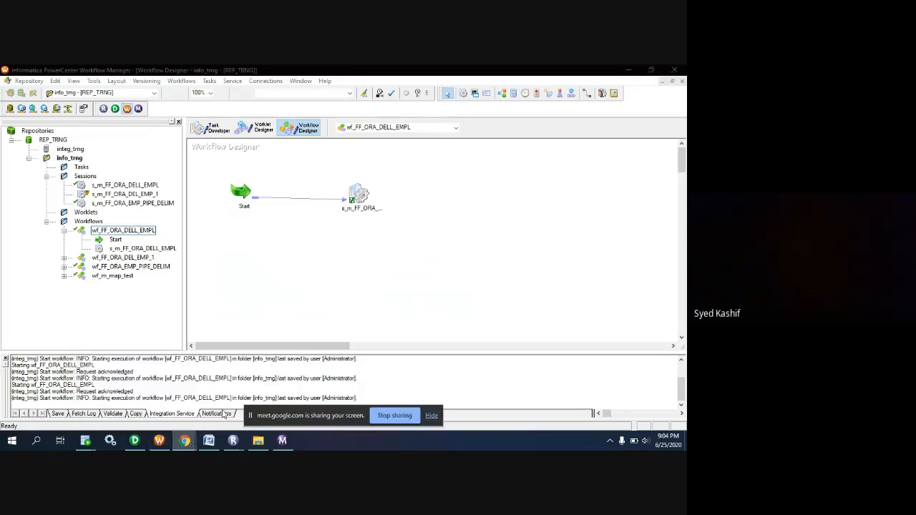
pyautogui.click(432, 416)
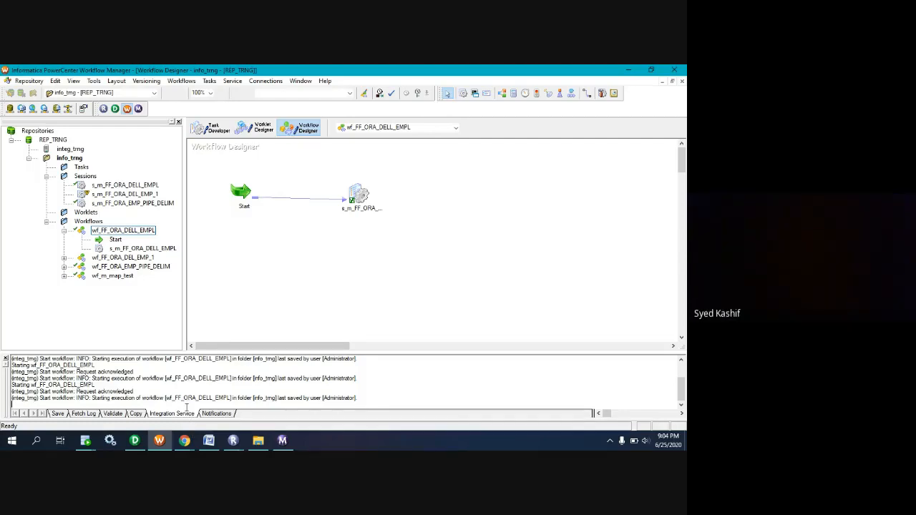
pyautogui.moveTo(185, 442)
# Switch to SQL Developer and open procedure FIND_100 from the hr connection's procedures.
pyautogui.moveTo(84, 443)
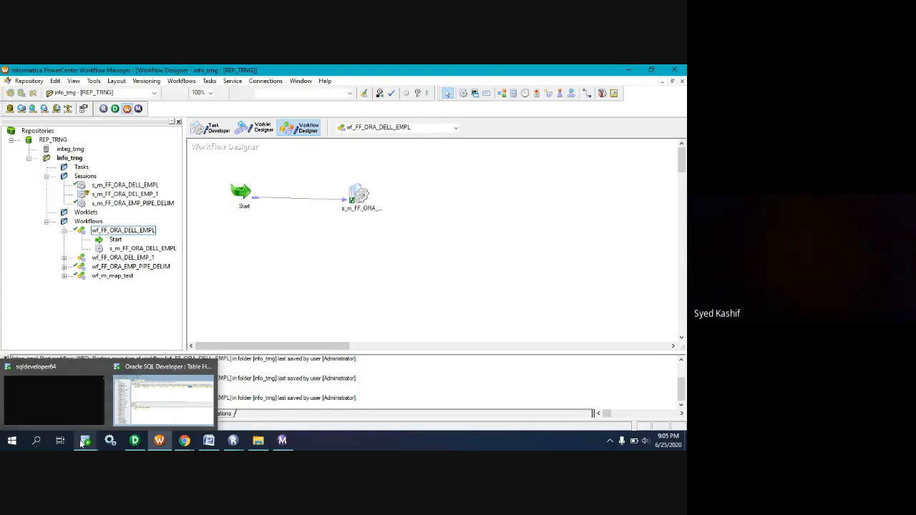
pyautogui.click(86, 444)
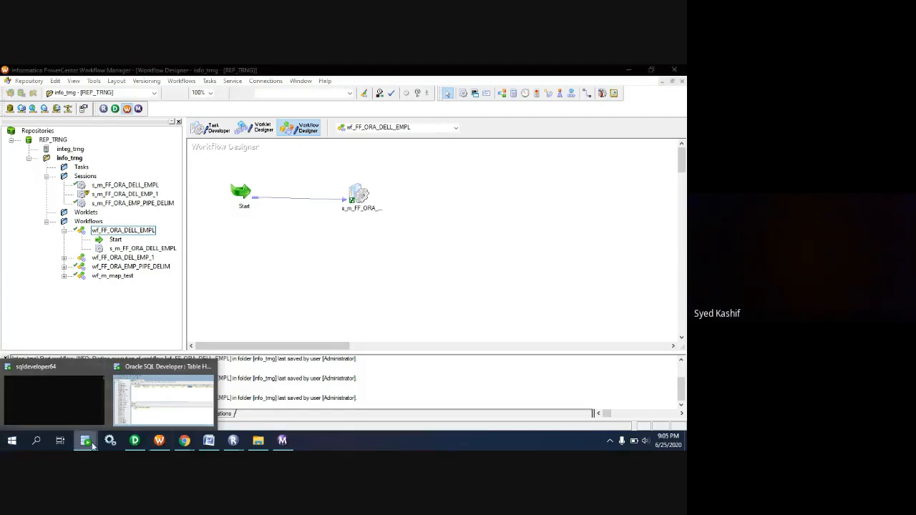
pyautogui.click(129, 423)
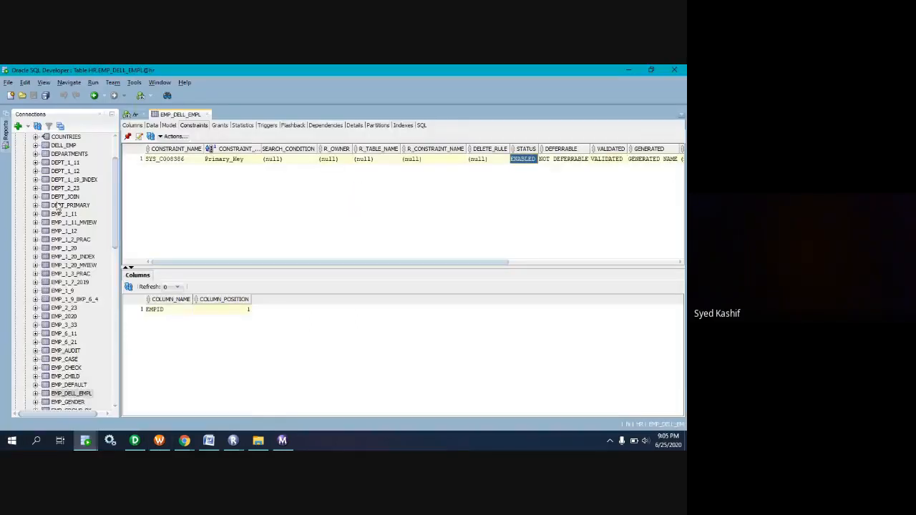
pyautogui.click(25, 154)
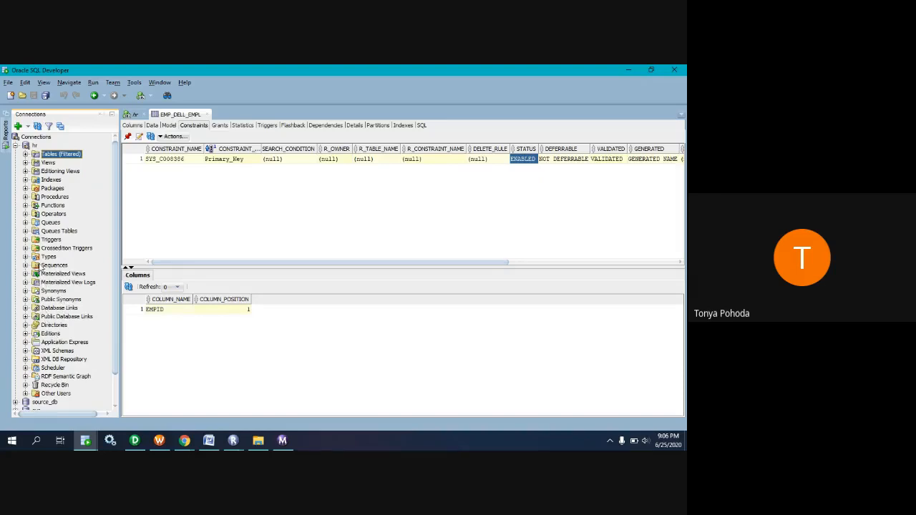
pyautogui.click(25, 199)
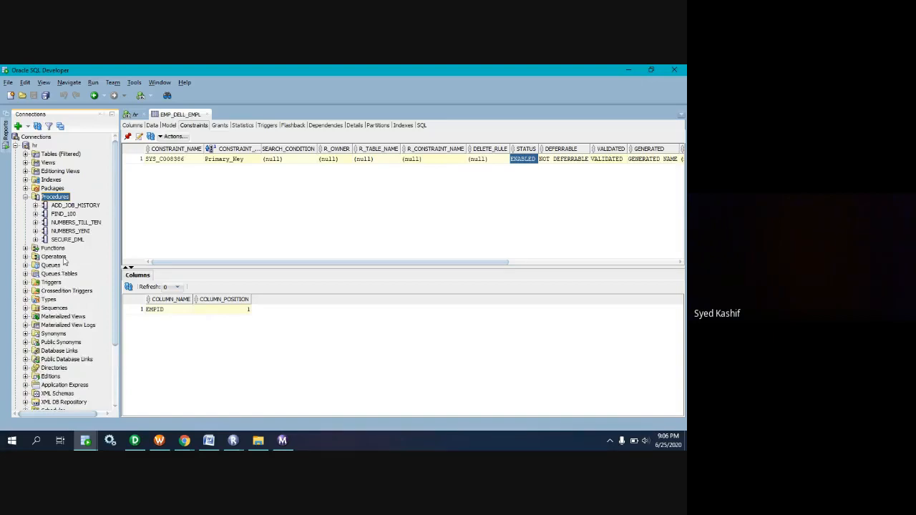
pyautogui.doubleClick(68, 215)
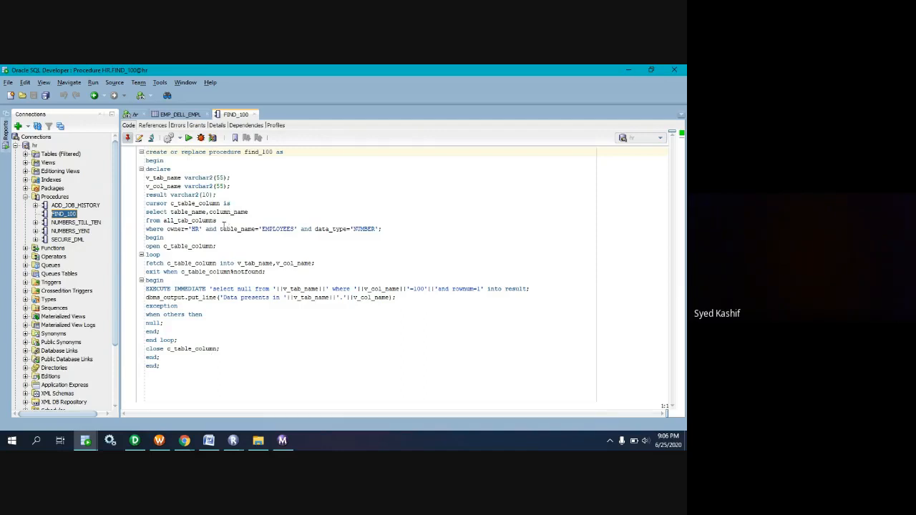
# Examine FIND_100's code, highlighting all_tab_columns, the EXECUTE IMMEDIATE query string, and the procedure body from begin to end.
pyautogui.moveTo(217, 221); pyautogui.dragTo(163, 221)
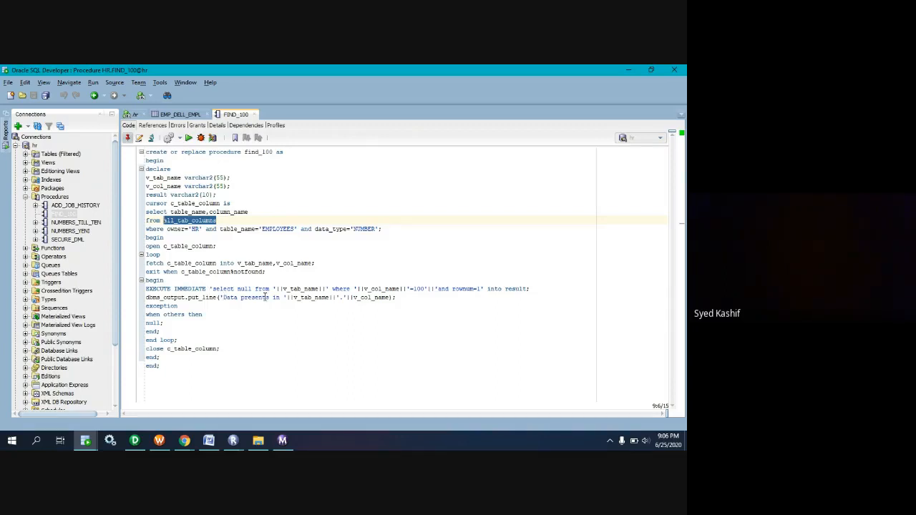
pyautogui.moveTo(530, 290); pyautogui.dragTo(222, 298)
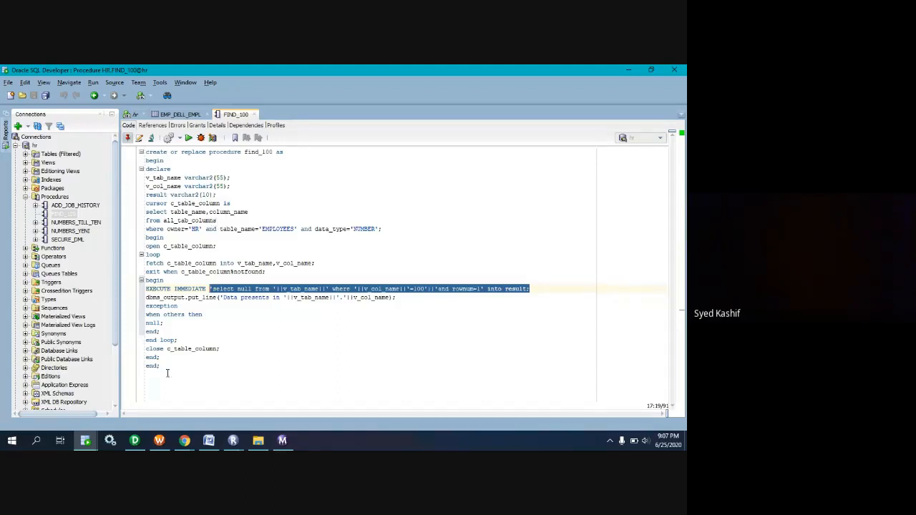
pyautogui.moveTo(167, 373); pyautogui.dragTo(146, 161)
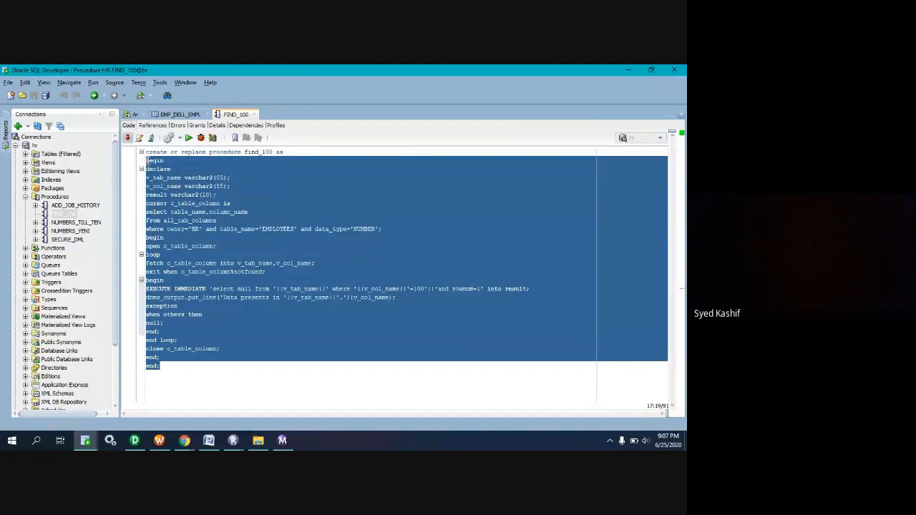
pyautogui.click(131, 114)
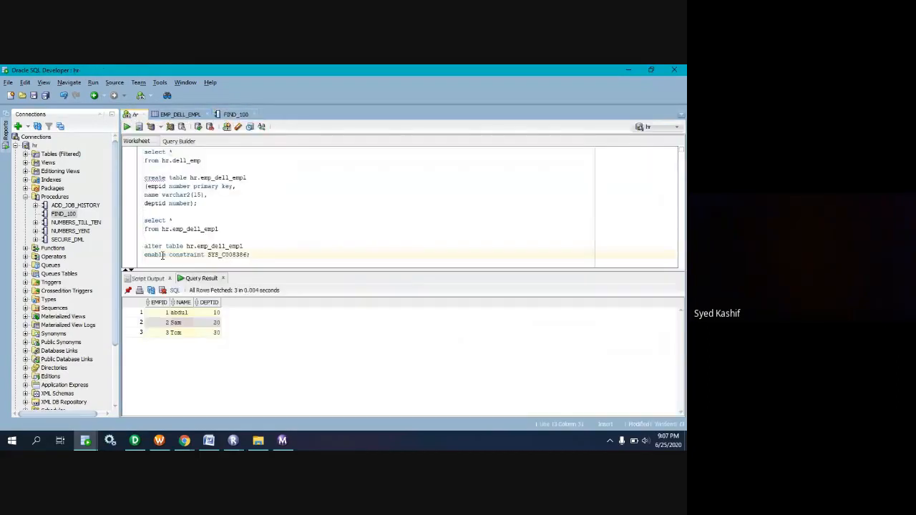
pyautogui.click(234, 116)
pyautogui.click(185, 264)
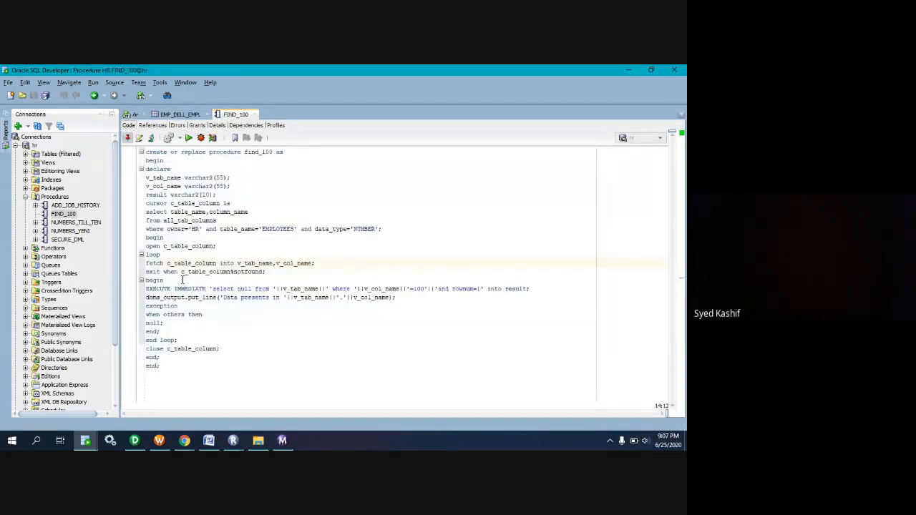
pyautogui.click(173, 369)
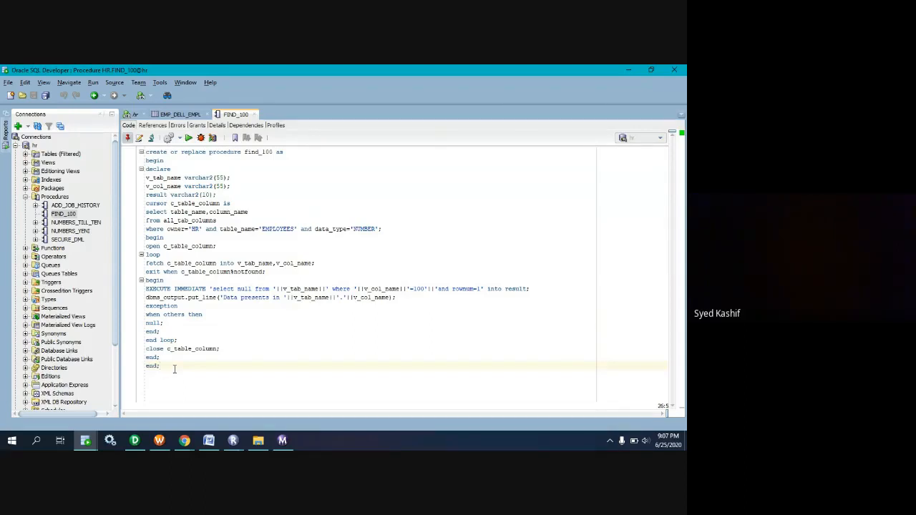
# Clear all existing statements from the hr worksheet.
pyautogui.click(130, 114)
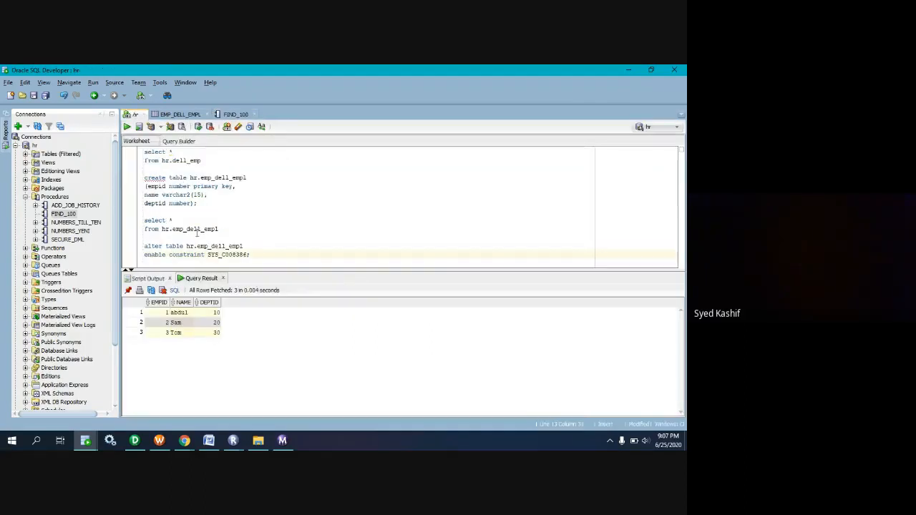
pyautogui.moveTo(251, 255); pyautogui.dragTo(103, 120)
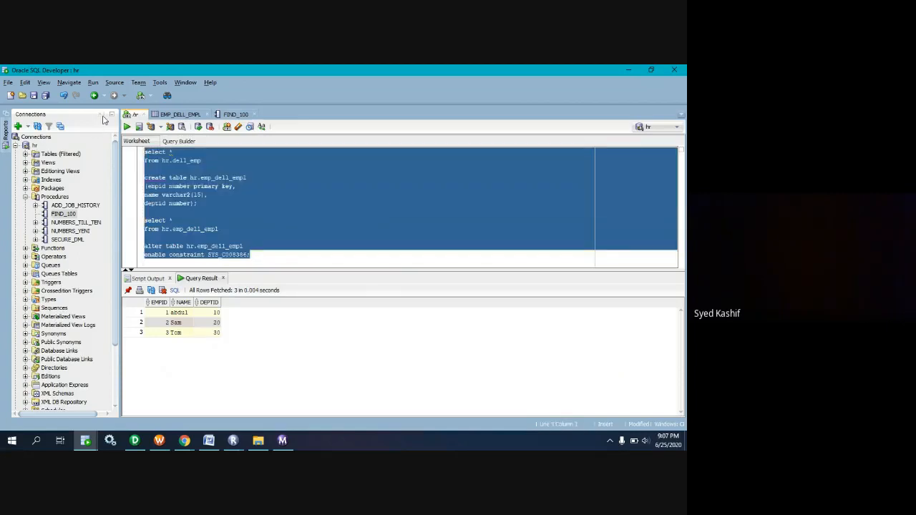
pyautogui.press('Delete')
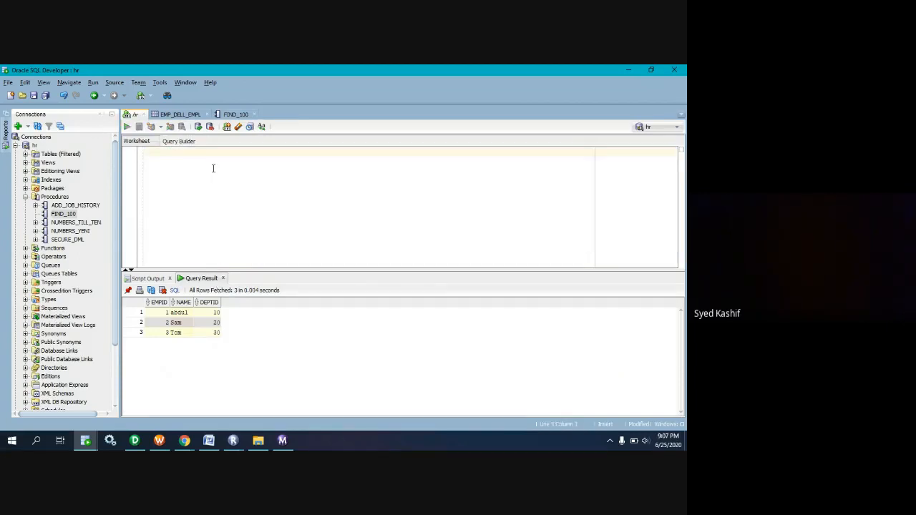
# Write and run the query "select * from all_constraints;" in the hr worksheet.
pyautogui.write('select')
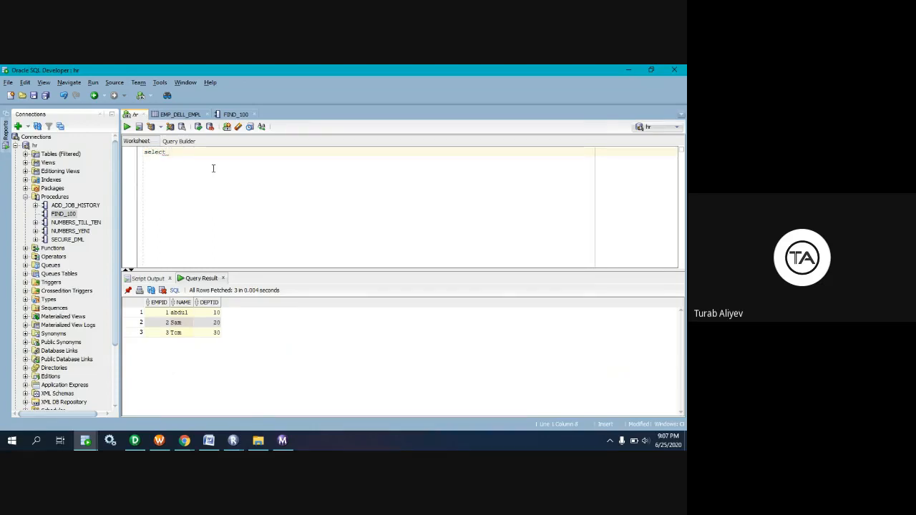
pyautogui.write(' *')
pyautogui.press('Return')
pyautogui.write('fr')
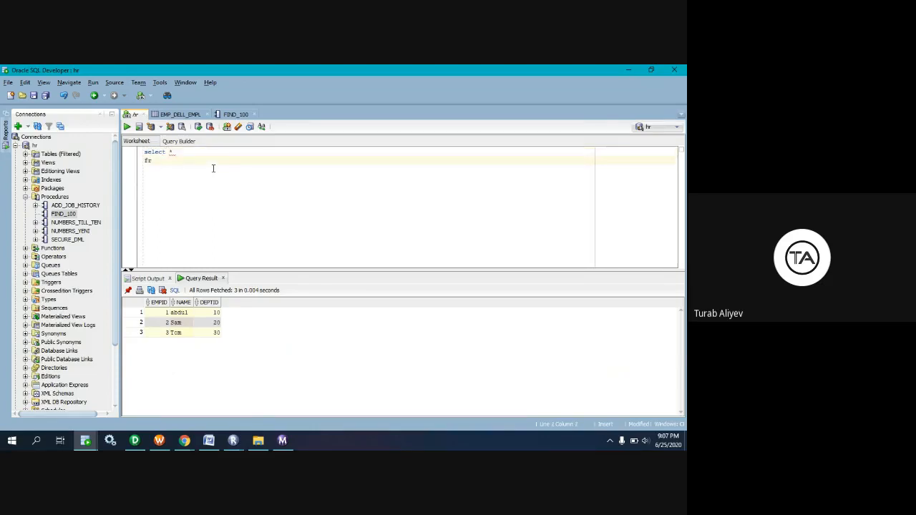
pyautogui.write('om all_constraint')
pyautogui.press('Left')
pyautogui.press('Left')
pyautogui.press('Left')
pyautogui.press('Left')
pyautogui.write('i')
pyautogui.press('End')
pyautogui.write(';')
pyautogui.moveTo(219, 162); pyautogui.dragTo(122, 150)
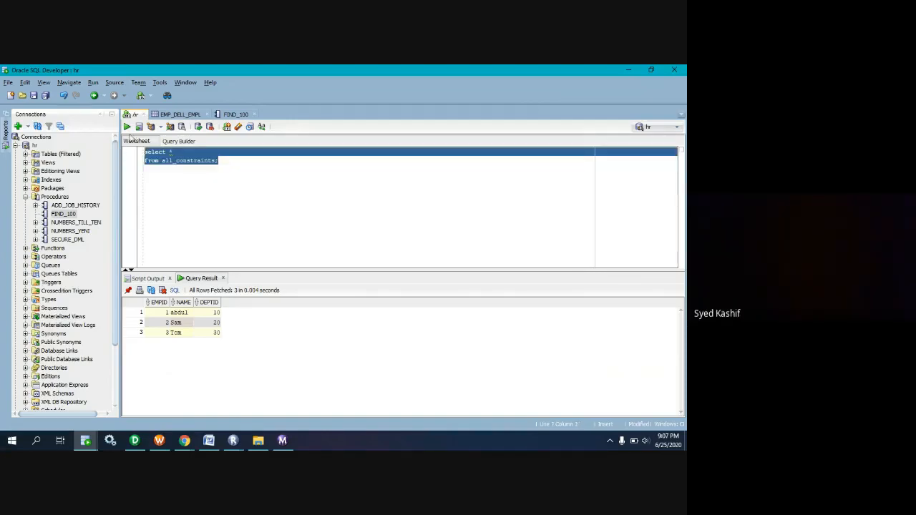
pyautogui.click(127, 128)
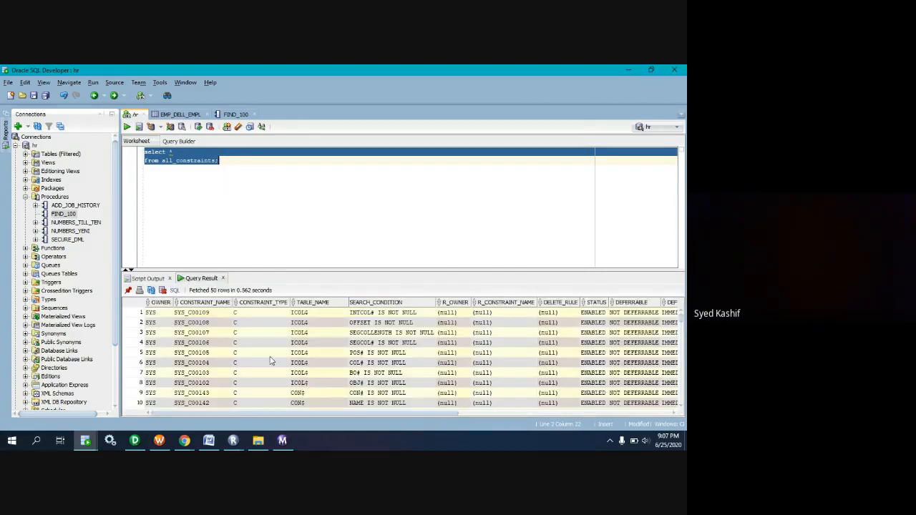
# Add a where clause to the all_constraints query that filters on owner='HR', followed by and.
pyautogui.click(220, 161)
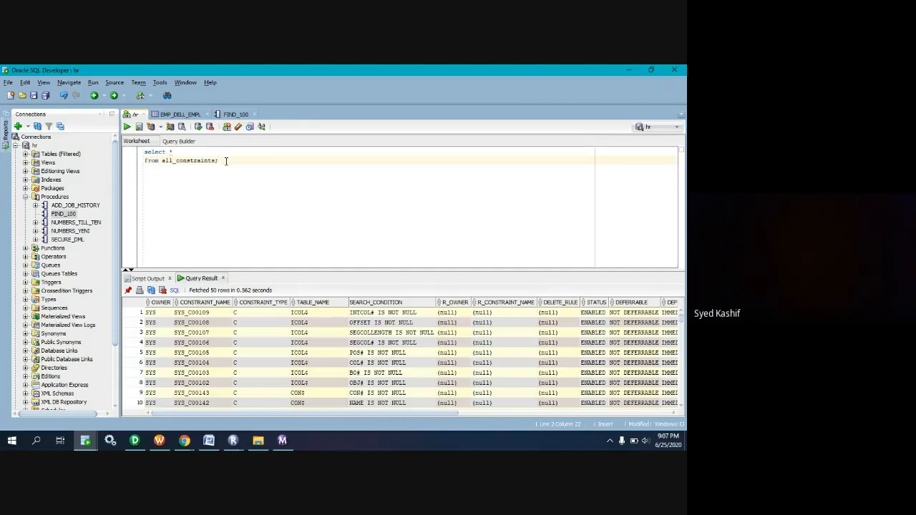
pyautogui.press('Return')
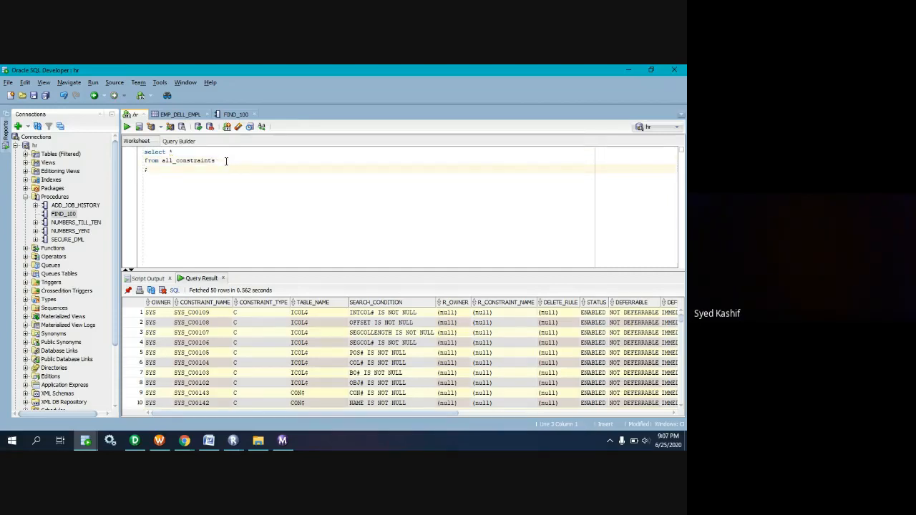
pyautogui.write('where o')
pyautogui.write("wner'")
pyautogui.write("HR' ")
pyautogui.write(';')
pyautogui.write('and')
pyautogui.press('Left')
pyautogui.press('Left')
pyautogui.write('=')
pyautogui.press('Right')
pyautogui.press('Right')
pyautogui.press('Right')
pyautogui.press('Right')
pyautogui.press('Right')
pyautogui.press('Right')
pyautogui.press('Right')
pyautogui.press('Right')
# Complete the filter with table_name='EMP_DELL_EMPL' and run the whole query.
pyautogui.write('table')
pyautogui.press('Escape')
pyautogui.press('BackSpace')
pyautogui.write("e_name='EMP_DELL_EMP")
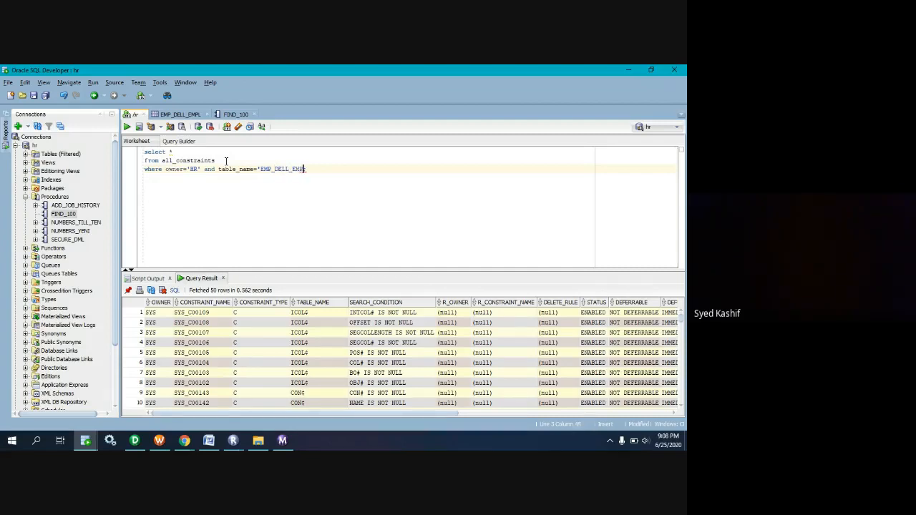
pyautogui.write("L'")
pyautogui.hotkey('ctrl', 'a')
pyautogui.hotkey('ctrl', 'Return')
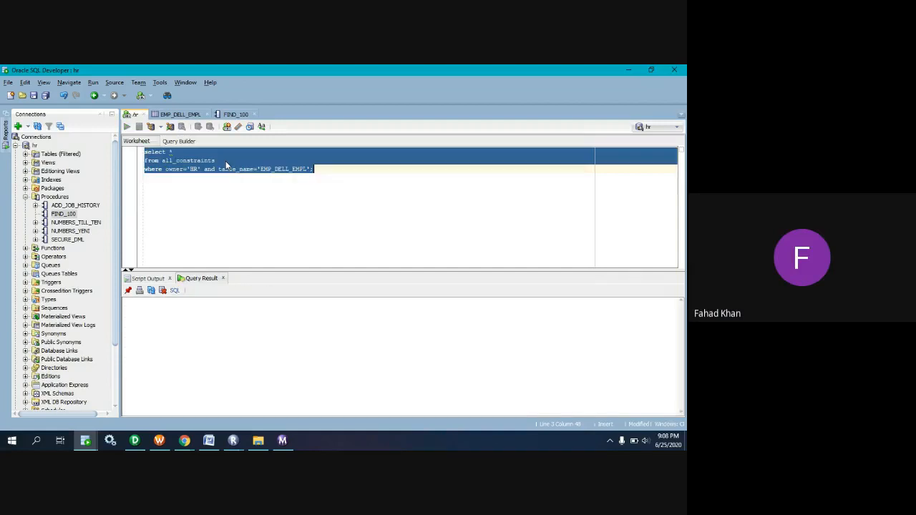
pyautogui.write(';')
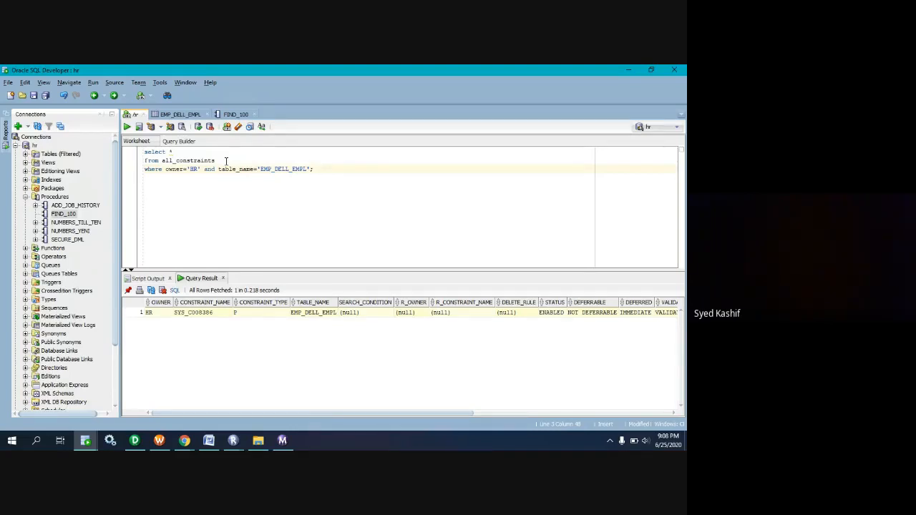
# Replace the asterisk in the select list with CONSTRAINT_NAME and rerun the query.
pyautogui.click(190, 152)
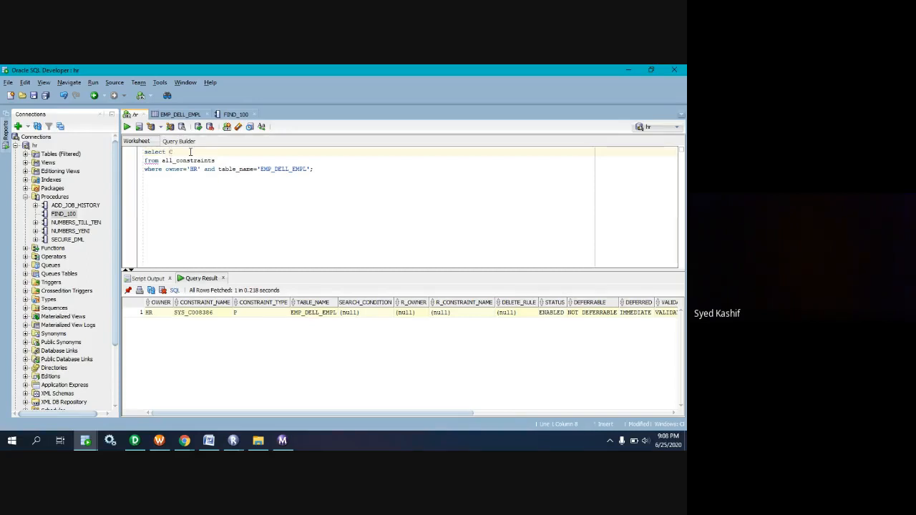
pyautogui.write('CONS')
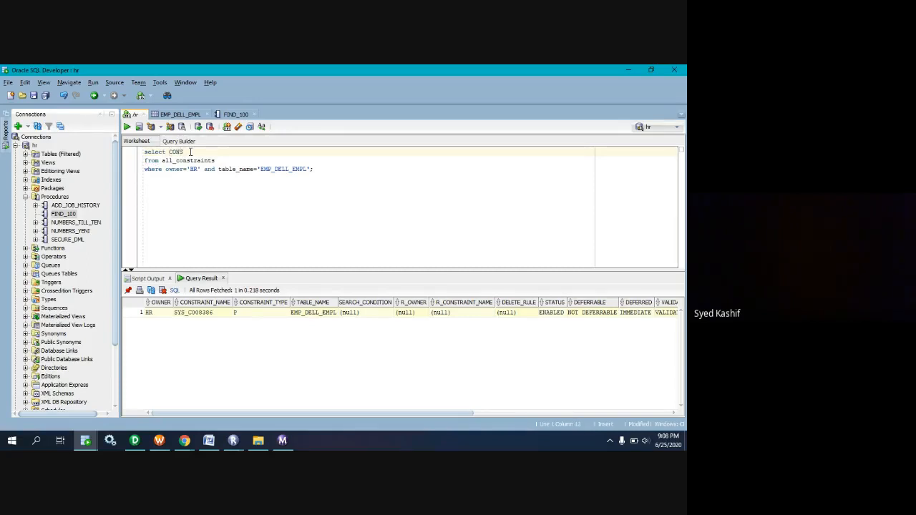
pyautogui.write('TRAINT_NAME')
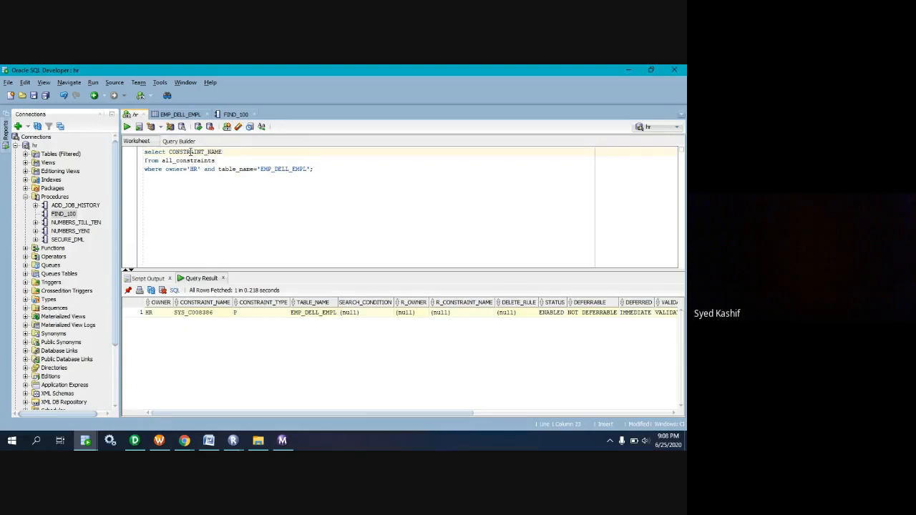
pyautogui.hotkey('ctrl', 'Return')
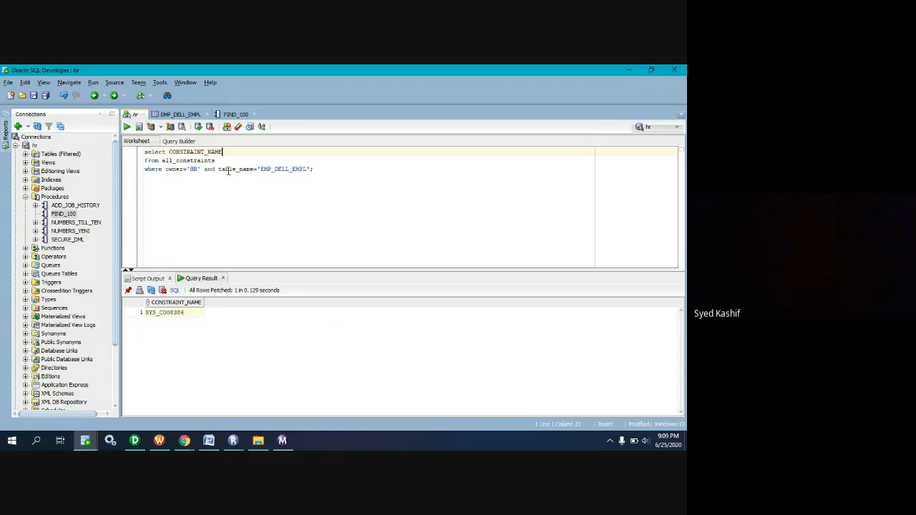
# Insert blank lines above the constraint query and start a PL/SQL block there with DECLARE.
pyautogui.press('Left')
pyautogui.press('Left')
pyautogui.press('Left')
pyautogui.press('Left')
pyautogui.press('Left')
pyautogui.press('Left')
pyautogui.press('Left')
pyautogui.press('Left')
pyautogui.press('Left')
pyautogui.press('Left')
pyautogui.press('Left')
pyautogui.press('Left')
pyautogui.press('Left')
pyautogui.press('Left')
pyautogui.press('Left')
pyautogui.press('Left')
pyautogui.press('Left')
pyautogui.press('Left')
pyautogui.press('Left')
pyautogui.press('Left')
pyautogui.press('Return')
pyautogui.press('Return')
pyautogui.press('Return')
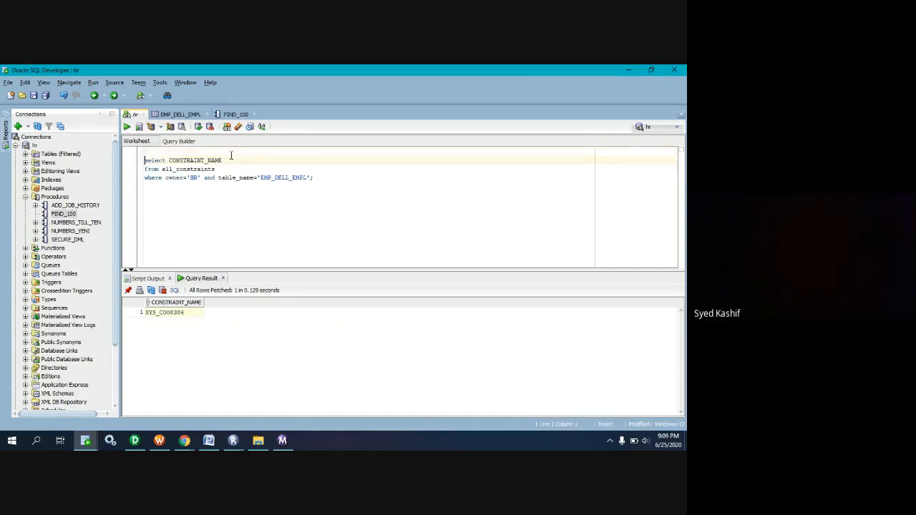
pyautogui.press('Up')
pyautogui.press('Up')
pyautogui.press('Up')
pyautogui.write('D')
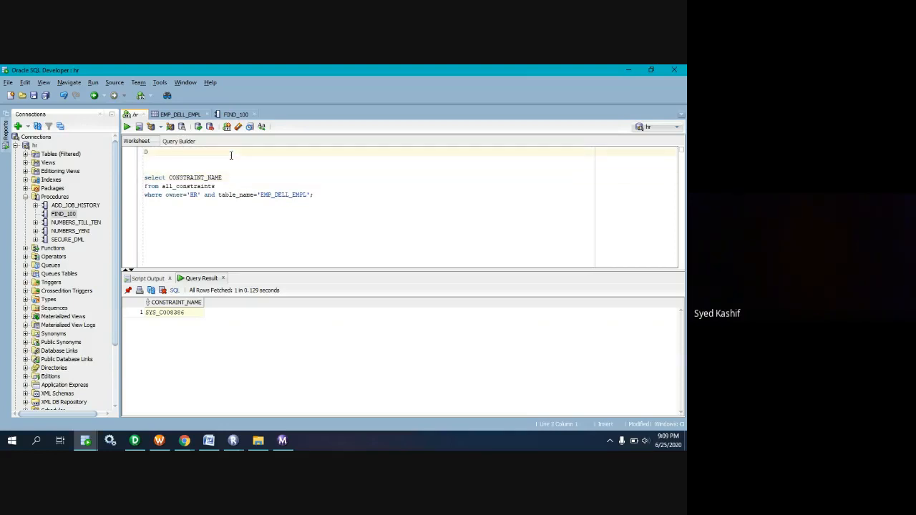
pyautogui.write('ECLARE')
pyautogui.press('Return')
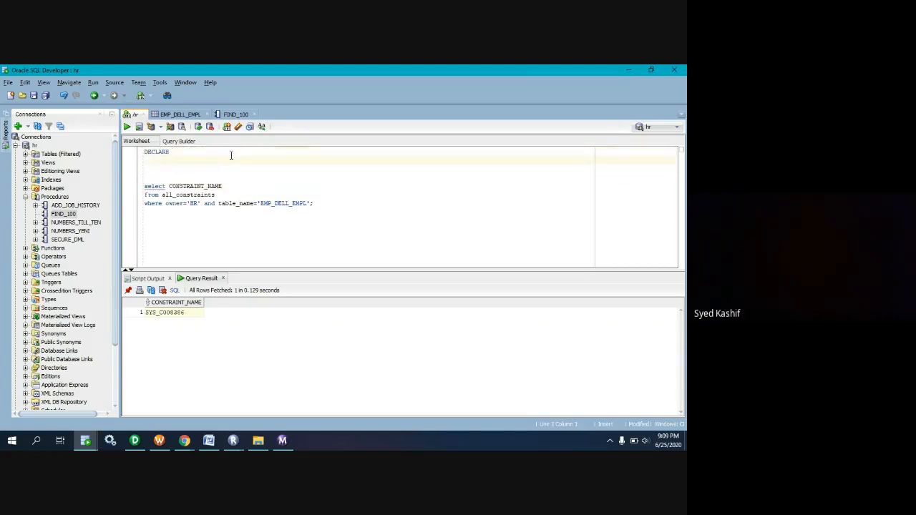
# Declare the variable V_CONSTRAINT_NAME as VARCHAR2(30) and remove a surplus blank line below it.
pyautogui.write('v_CON')
pyautogui.moveTo(239, 189); pyautogui.dragTo(170, 188)
pyautogui.hotkey('ctrl', 'c')
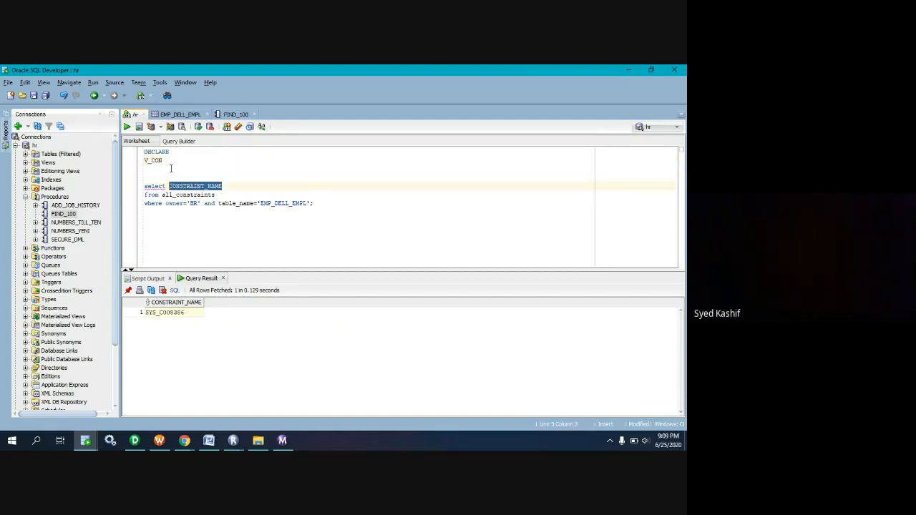
pyautogui.click(171, 163)
pyautogui.press('BackSpace')
pyautogui.press('BackSpace')
pyautogui.press('BackSpace')
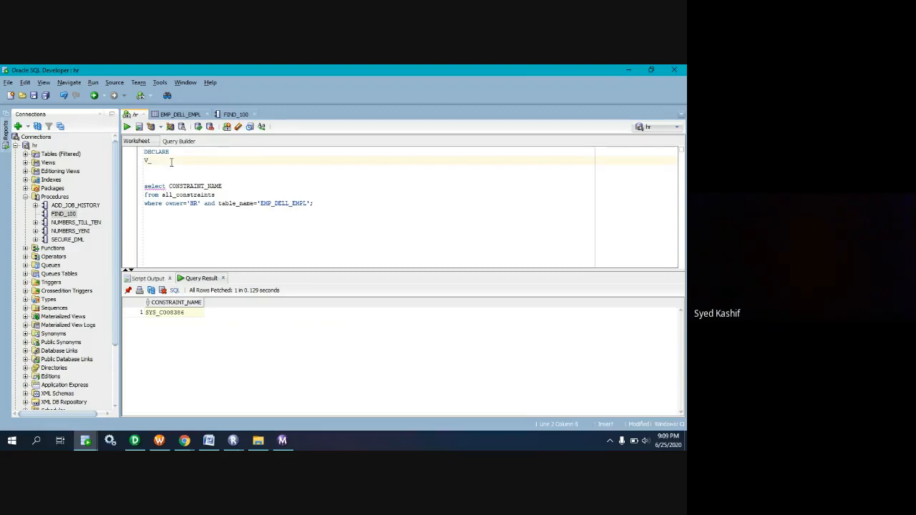
pyautogui.hotkey('ctrl', 'v')
pyautogui.write('VARCHA')
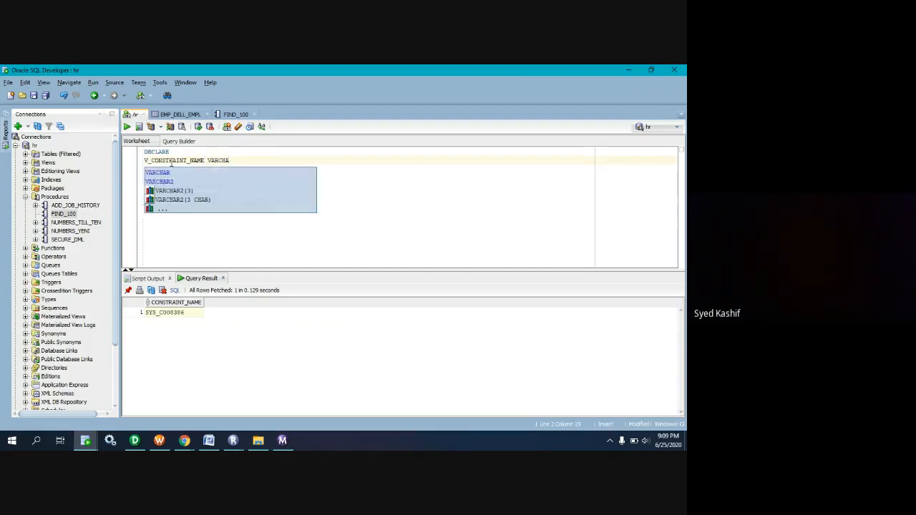
pyautogui.press('Return')
pyautogui.write('();')
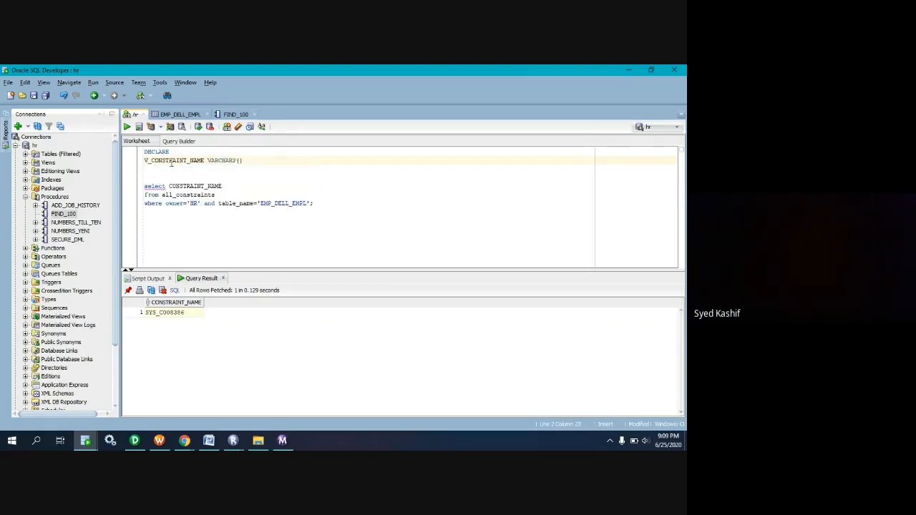
pyautogui.write('30')
pyautogui.press('End')
pyautogui.press('Return')
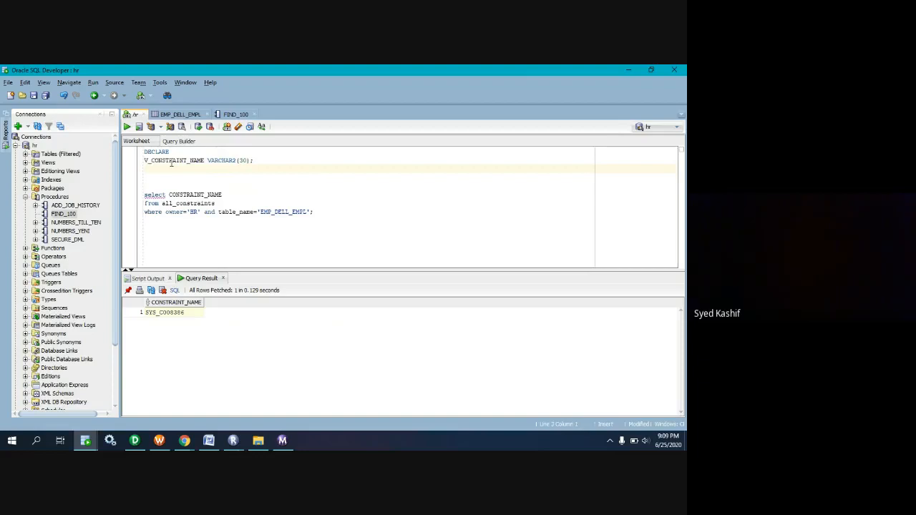
pyautogui.press('Delete')
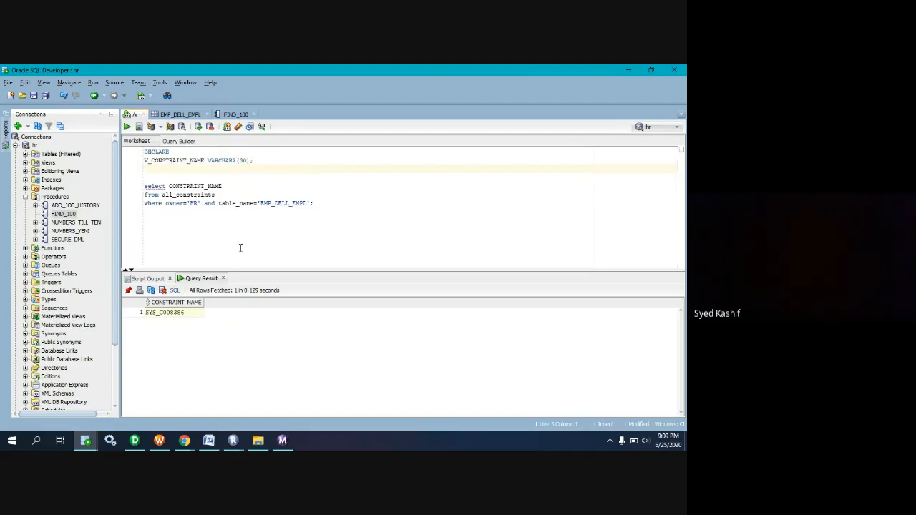
# Using FIND_100's cursor declaration as reference, add CURSOR C_CONSTRAINT_NAME IS directly above the constraint query in the hr worksheet.
pyautogui.click(235, 115)
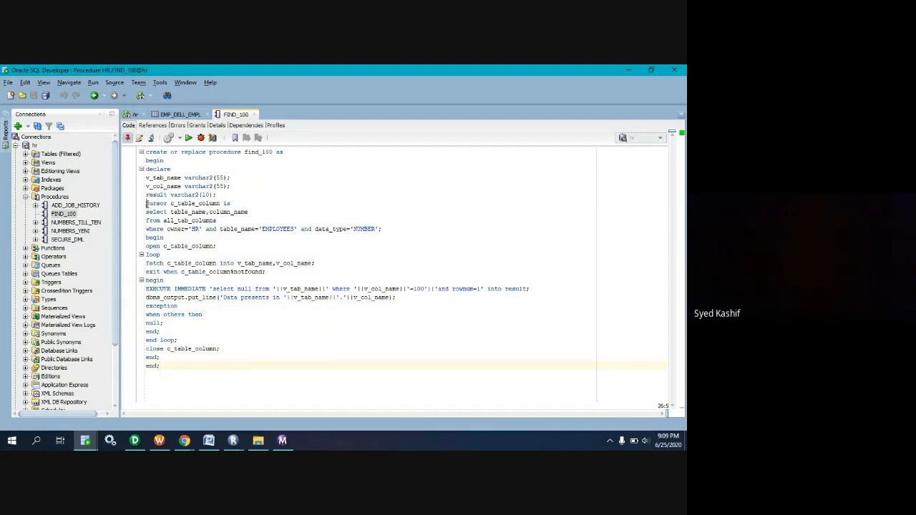
pyautogui.moveTo(146, 204); pyautogui.dragTo(175, 206)
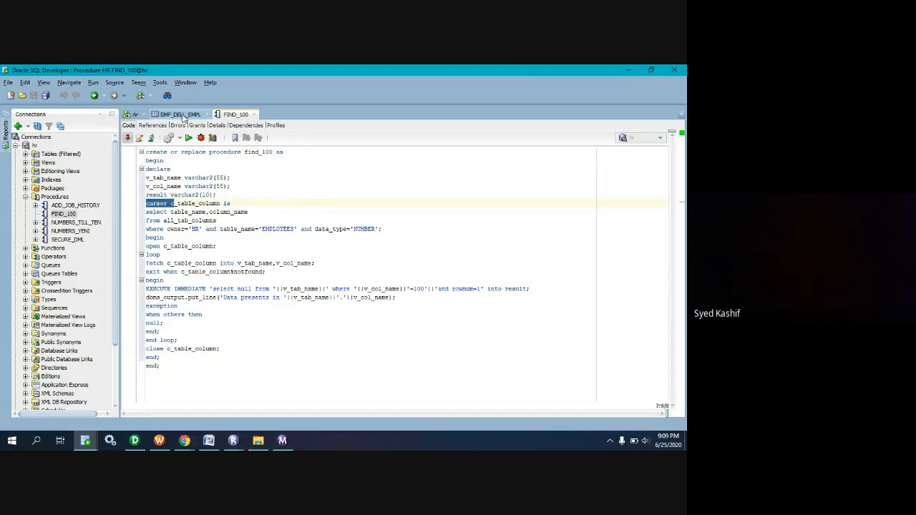
pyautogui.click(131, 115)
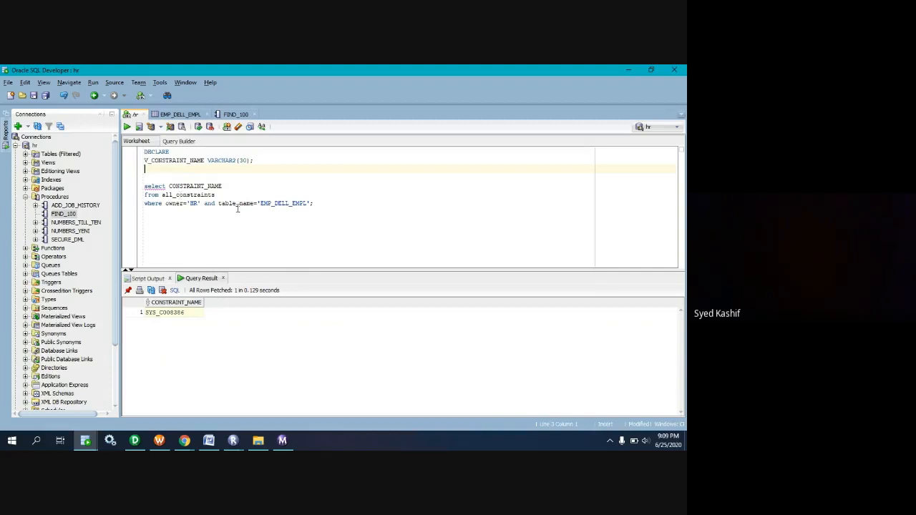
pyautogui.write('CURSOR C_')
pyautogui.moveTo(151, 160); pyautogui.dragTo(206, 161)
pyautogui.hotkey('ctrl', 'c')
pyautogui.click(199, 170)
pyautogui.hotkey('ctrl', 'v')
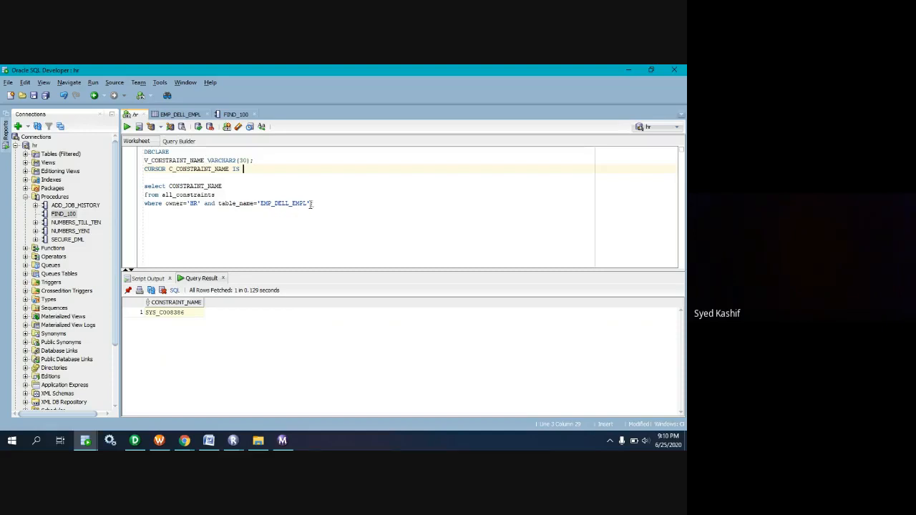
pyautogui.click(264, 166)
pyautogui.press('Delete')
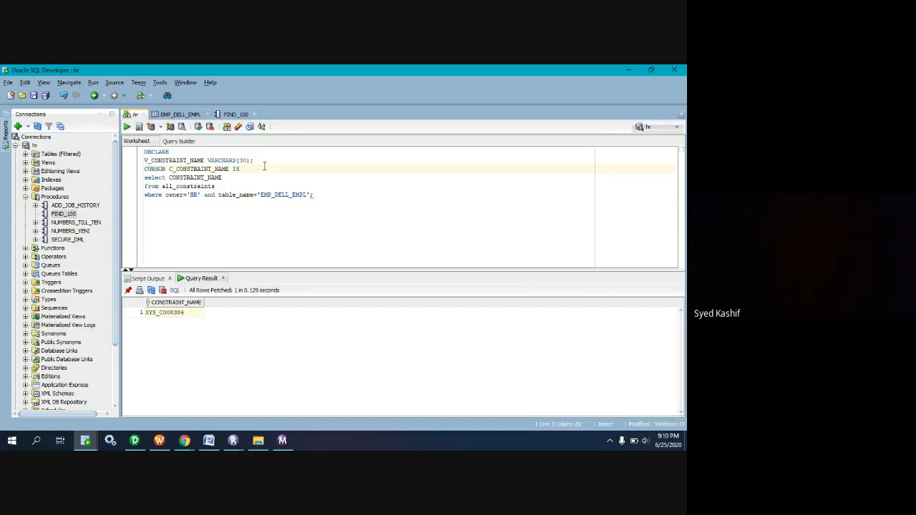
# Using FIND_100's structure as reference, add a BEGIN line below the cursor query in the hr worksheet.
pyautogui.click(317, 195)
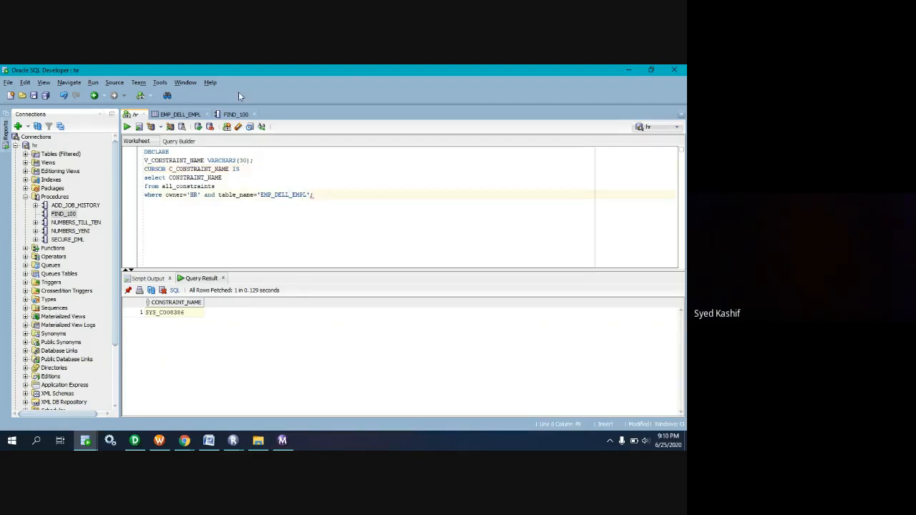
pyautogui.click(235, 114)
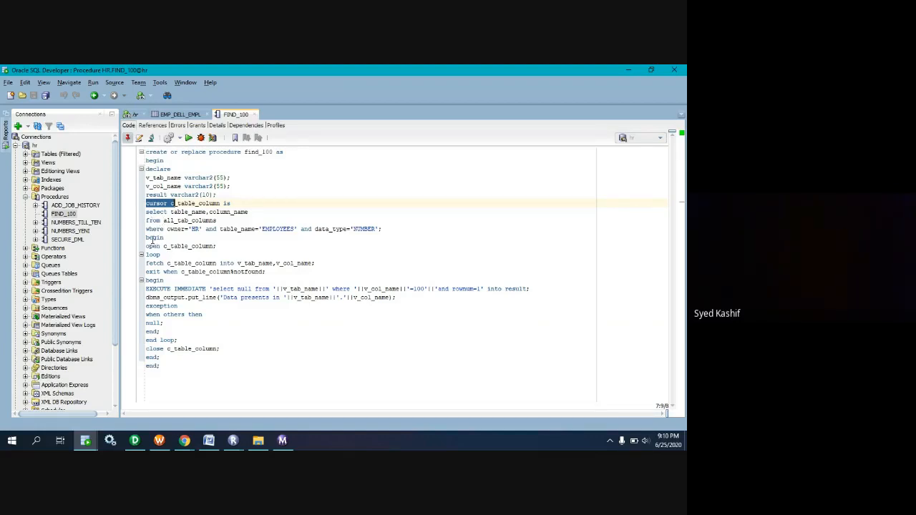
pyautogui.click(134, 115)
pyautogui.press('Return')
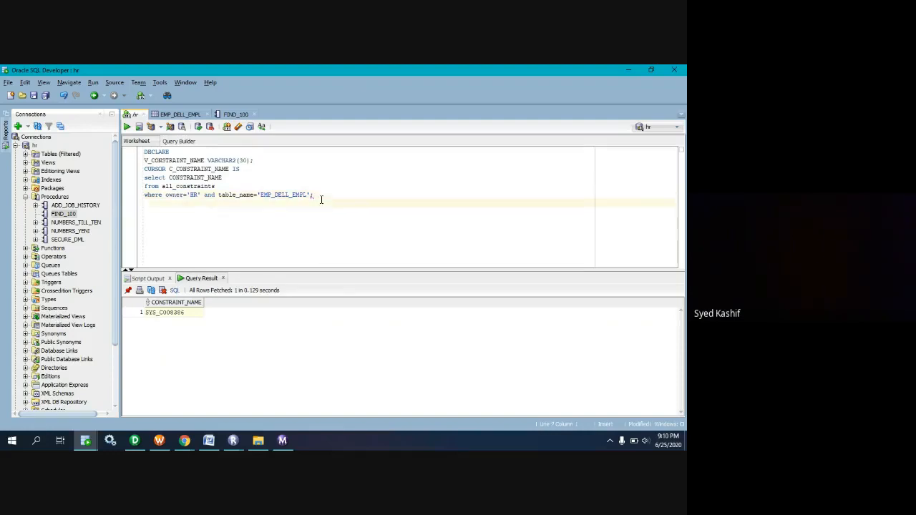
pyautogui.write('BEGIN')
pyautogui.press('Return')
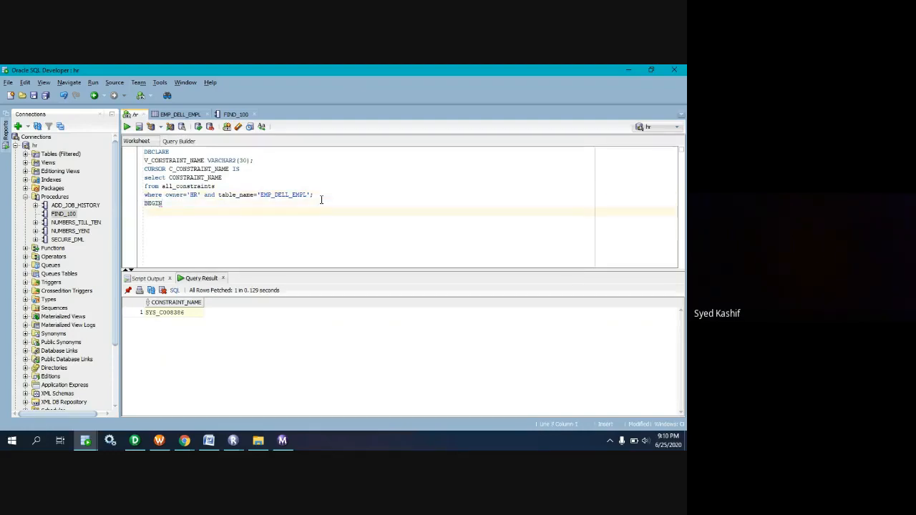
# Add the statement OPEN C_CONSTRAINT_NAME; below BEGIN, reusing the cursor name from its declaration.
pyautogui.write('OPEN C')
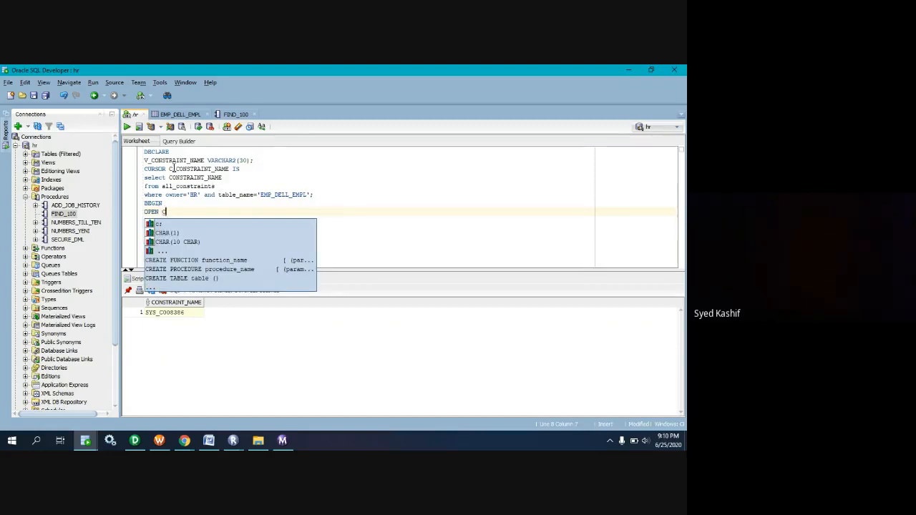
pyautogui.moveTo(167, 169); pyautogui.dragTo(230, 169)
pyautogui.click(207, 209)
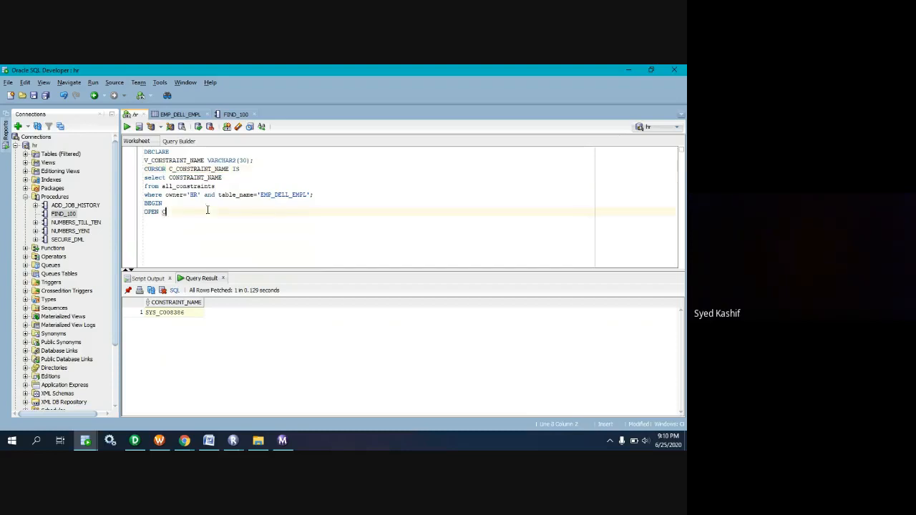
pyautogui.press('BackSpace')
pyautogui.hotkey('ctrl', 'v')
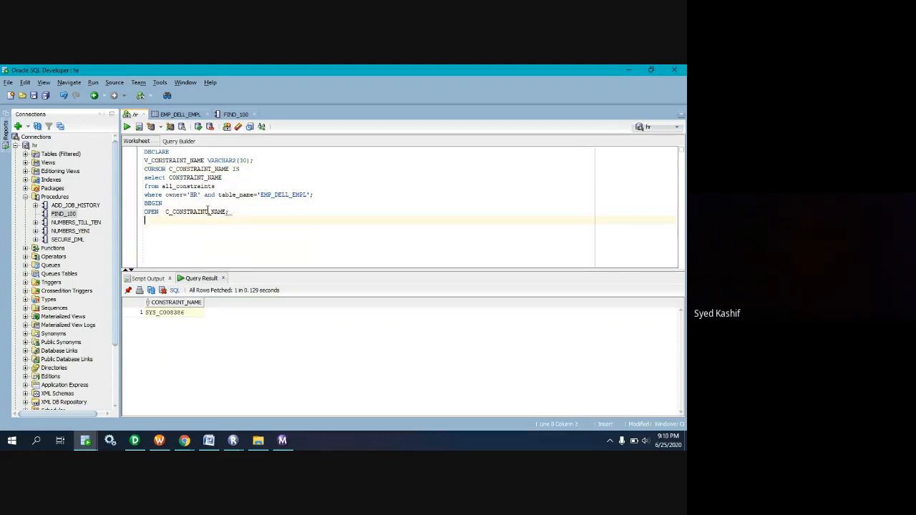
# Start a LOOP below the OPEN statement and begin its fetch line as FETCH C_CONSTRAINT_NAME INTO.
pyautogui.write('LOOP')
pyautogui.press('Return')
pyautogui.write('FETC')
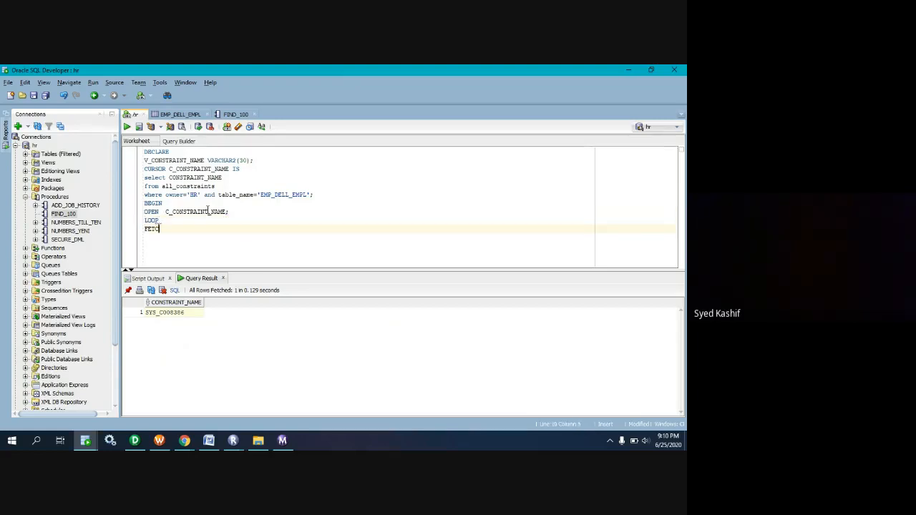
pyautogui.write('H ')
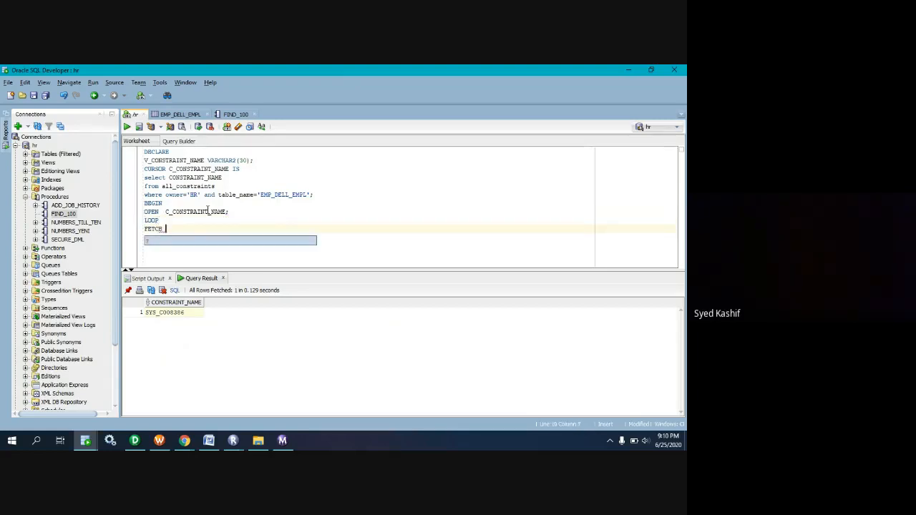
pyautogui.write('INTO')
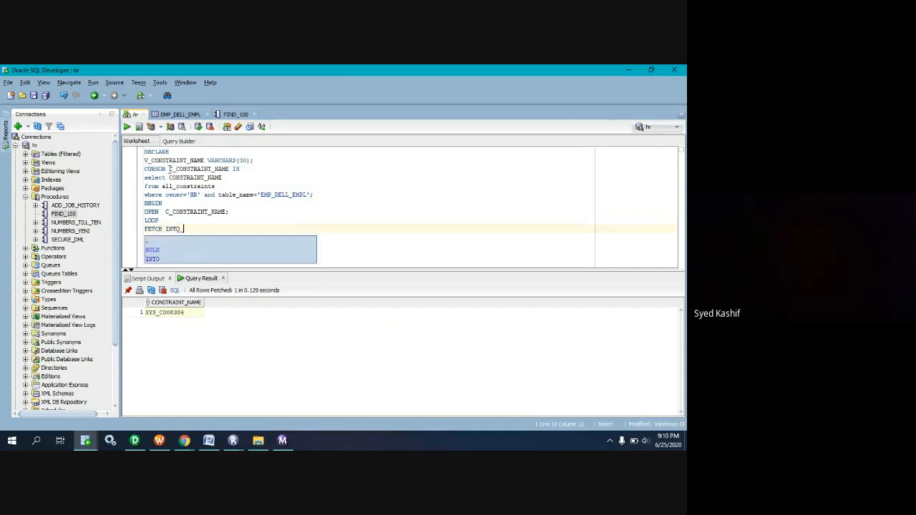
pyautogui.moveTo(170, 169); pyautogui.dragTo(206, 160)
pyautogui.click(163, 230)
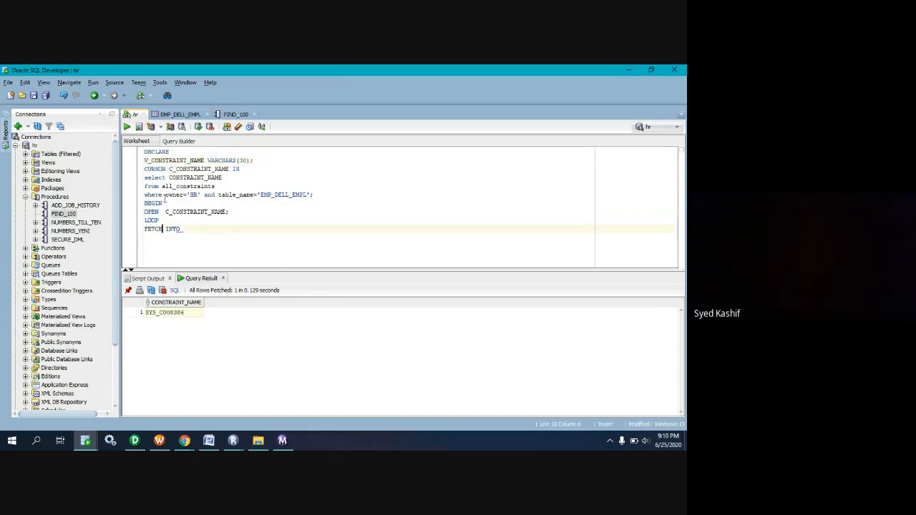
pyautogui.moveTo(165, 211); pyautogui.dragTo(228, 212)
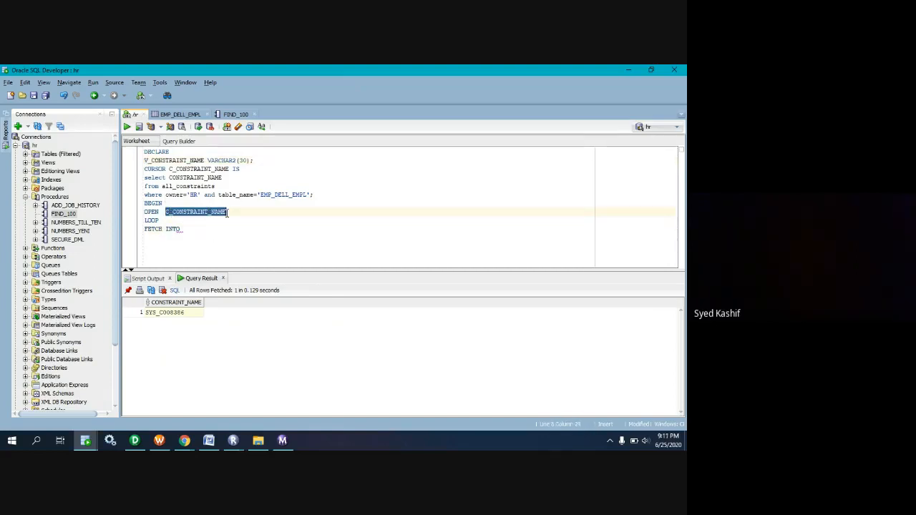
pyautogui.hotkey('ctrl', 'c')
pyautogui.click(163, 229)
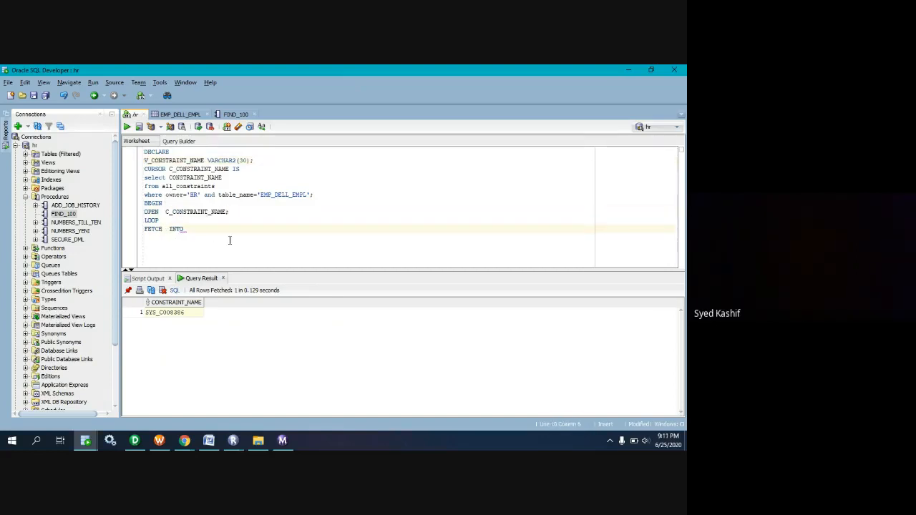
pyautogui.hotkey('ctrl', 'v')
# Complete the FETCH statement with a single V_CONSTRAINT_NAME as its target variable and a closing semicolon.
pyautogui.moveTo(146, 161); pyautogui.dragTo(206, 166)
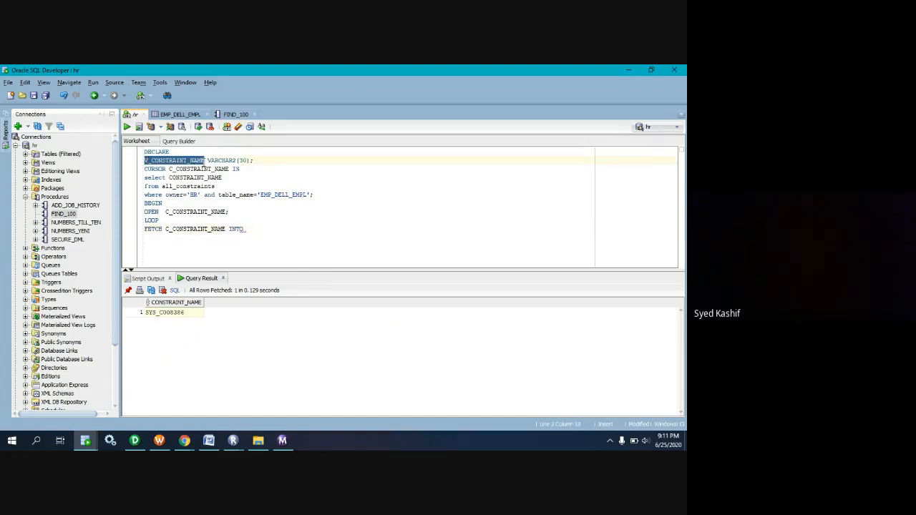
pyautogui.hotkey('ctrl', 'c')
pyautogui.click(248, 229)
pyautogui.hotkey('ctrl', 'v')
pyautogui.hotkey('ctrl', 'v')
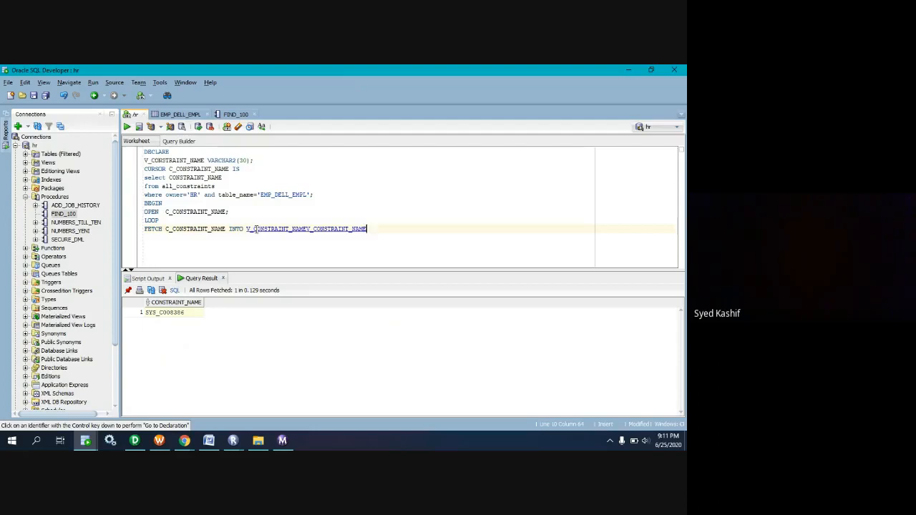
pyautogui.press('BackSpace')
pyautogui.press('BackSpace')
pyautogui.press('BackSpace')
pyautogui.press('BackSpace')
pyautogui.press('BackSpace')
pyautogui.press('BackSpace')
pyautogui.press('BackSpace')
pyautogui.press('BackSpace')
pyautogui.press('BackSpace')
pyautogui.press('BackSpace')
pyautogui.press('BackSpace')
pyautogui.press('BackSpace')
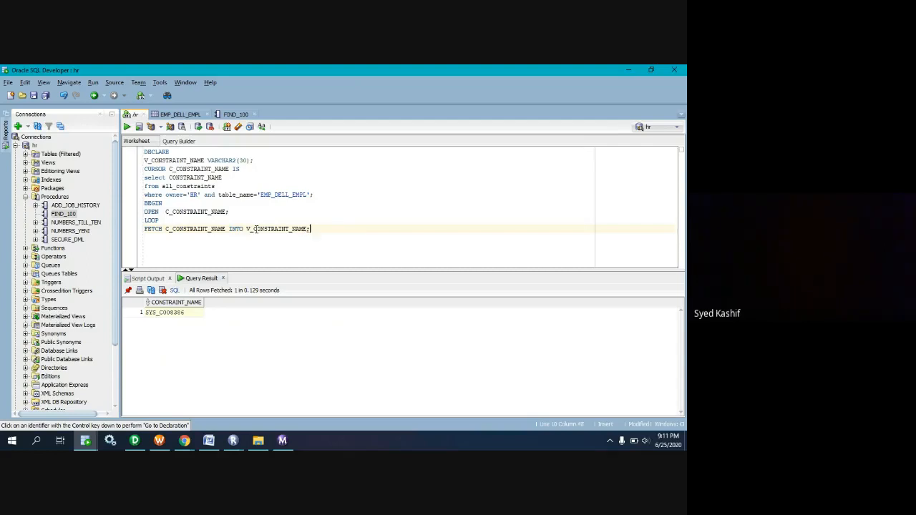
# After consulting FIND_100, add DBMS_OUTPUT.PUT_LINE(V_CONSTRAINT_NAME); below the FETCH statement.
pyautogui.click(235, 115)
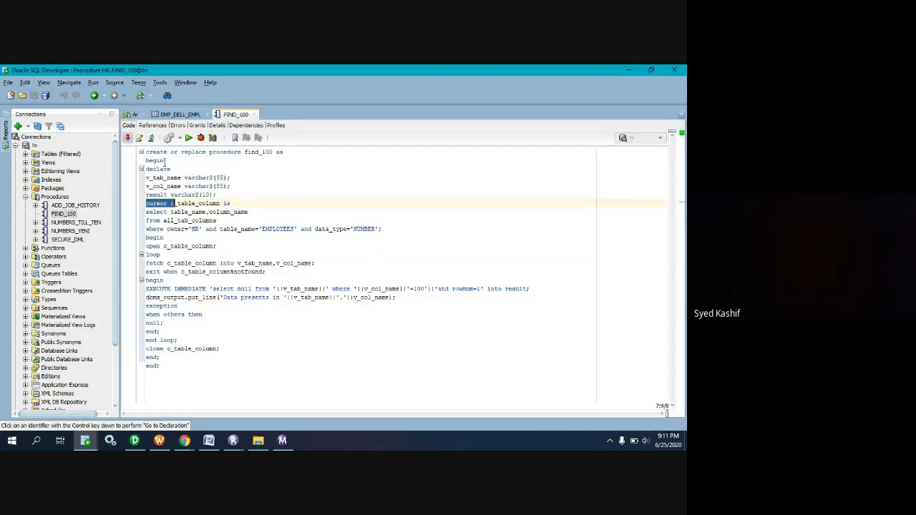
pyautogui.click(132, 114)
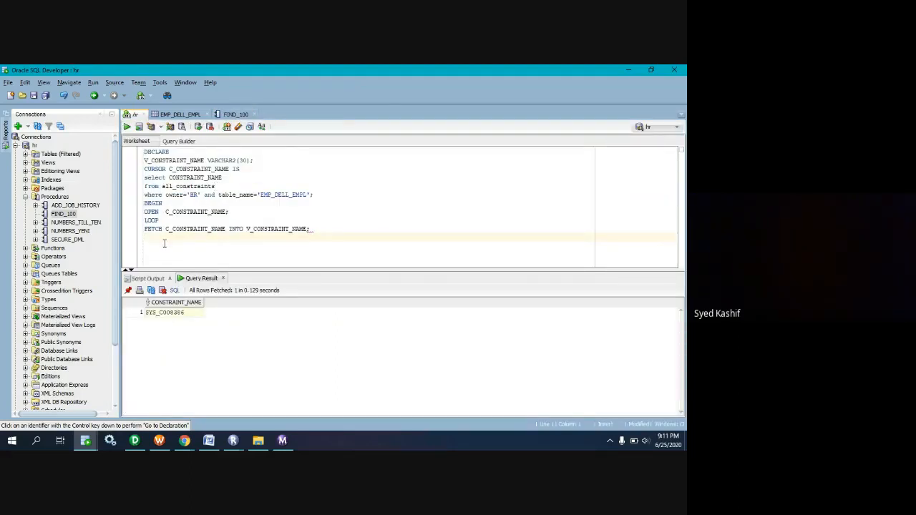
pyautogui.write('DBMS_OUTPUT.PUT_LINE();')
pyautogui.moveTo(247, 229); pyautogui.dragTo(308, 228)
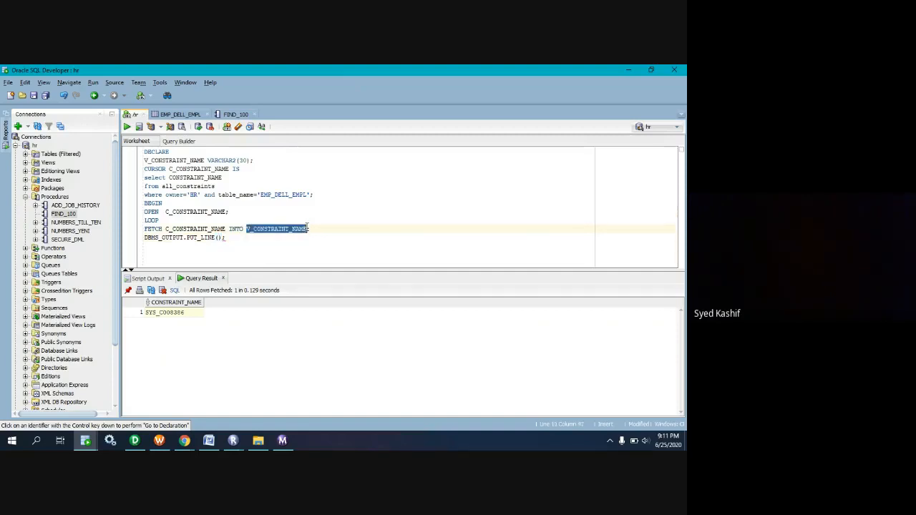
pyautogui.hotkey('ctrl', 'c')
pyautogui.click(219, 238)
pyautogui.hotkey('ctrl', 'v')
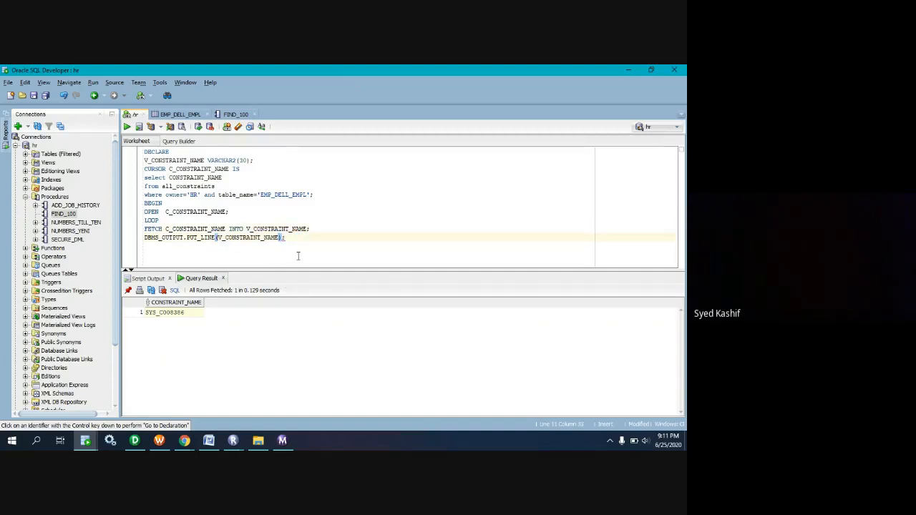
pyautogui.press('End')
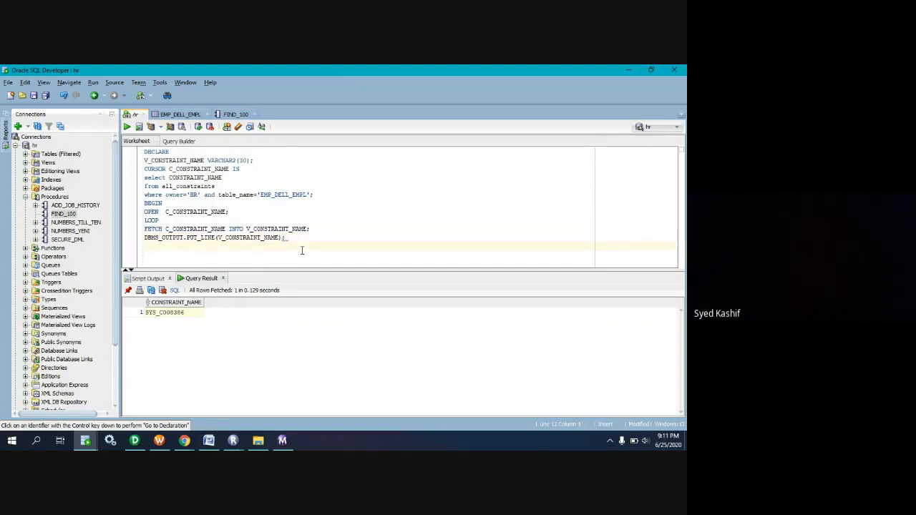
# Close the loop with END LOOP; and add CLOSE C_CONSTRAINT_NAME; on the line below it.
pyautogui.write('END_LOOP;')
pyautogui.press('Return')
pyautogui.write('END')
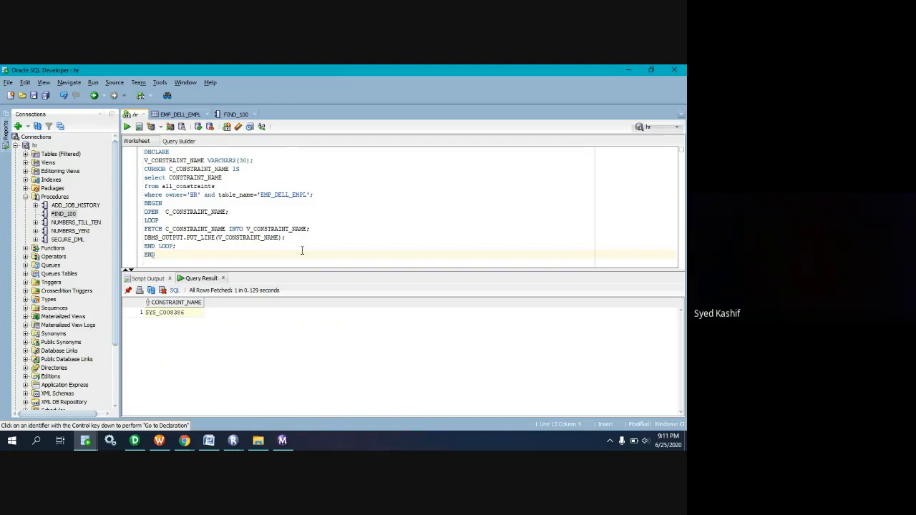
pyautogui.press('BackSpace')
pyautogui.press('BackSpace')
pyautogui.write('LOSE')
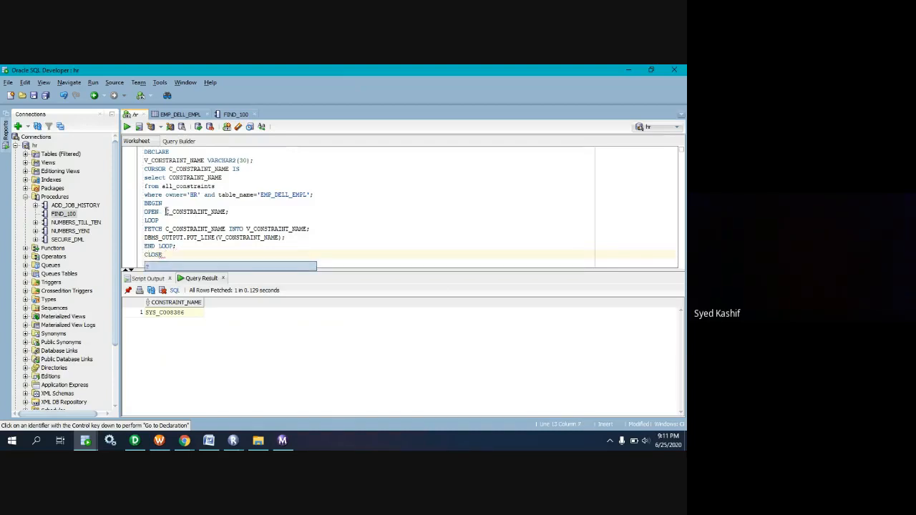
pyautogui.moveTo(165, 212); pyautogui.dragTo(227, 212)
pyautogui.hotkey('ctrl', 'c')
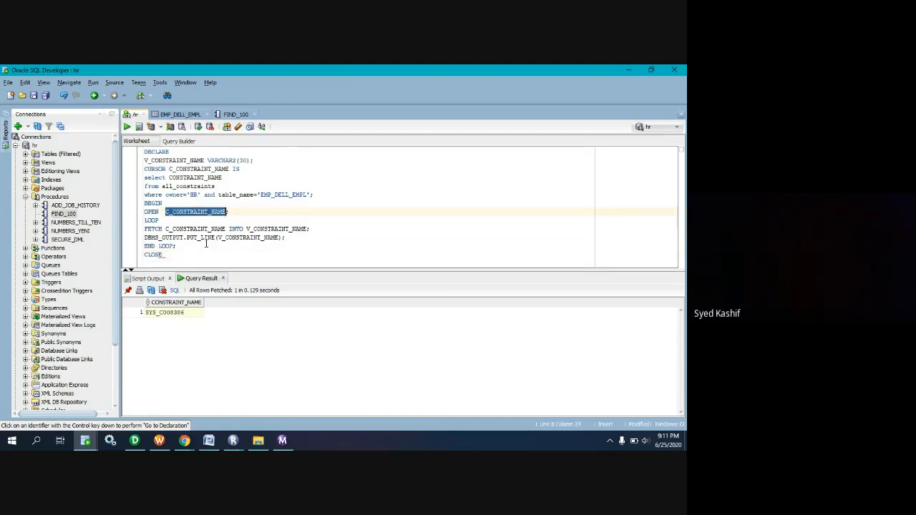
pyautogui.click(194, 255)
pyautogui.hotkey('ctrl', 'v')
pyautogui.write(';')
pyautogui.press('Return')
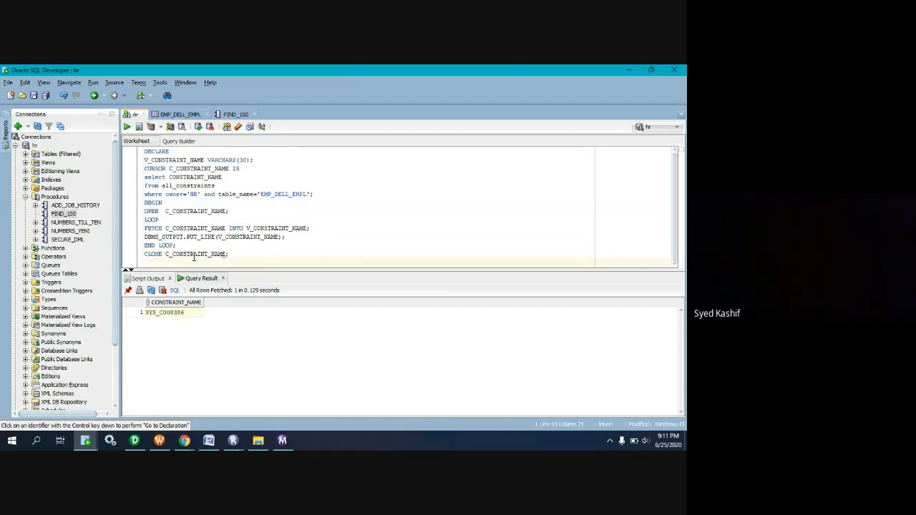
# Finish the PL/SQL block with END; and run the whole block.
pyautogui.write('END;')
pyautogui.moveTo(161, 262); pyautogui.dragTo(127, 131)
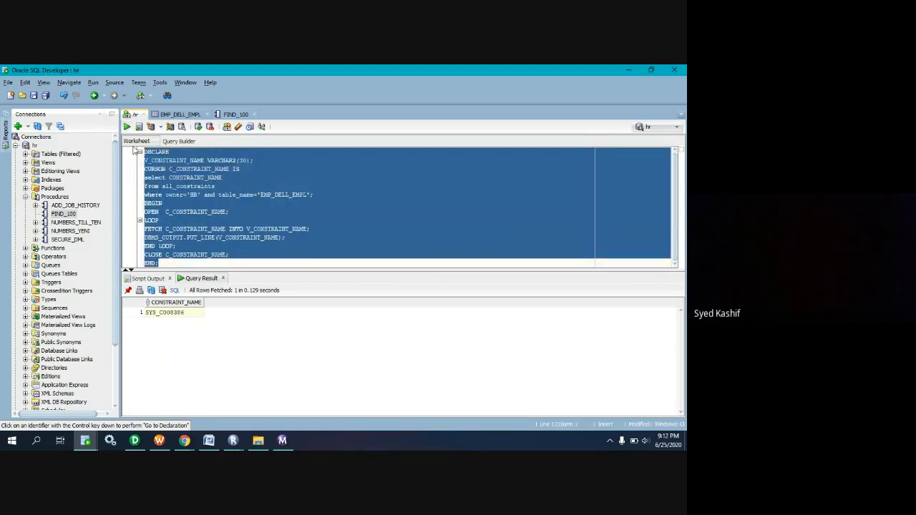
pyautogui.click(127, 126)
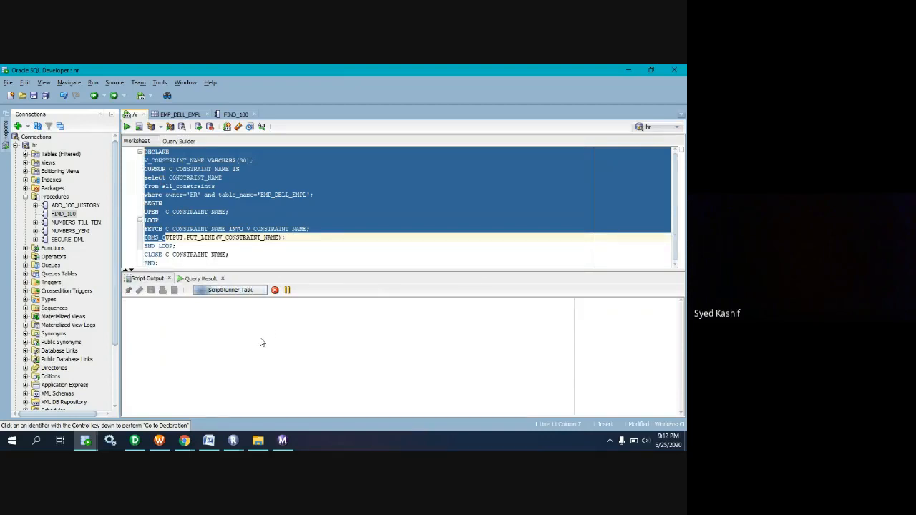
# Cancel the running script task and clear the script output.
pyautogui.click(247, 237)
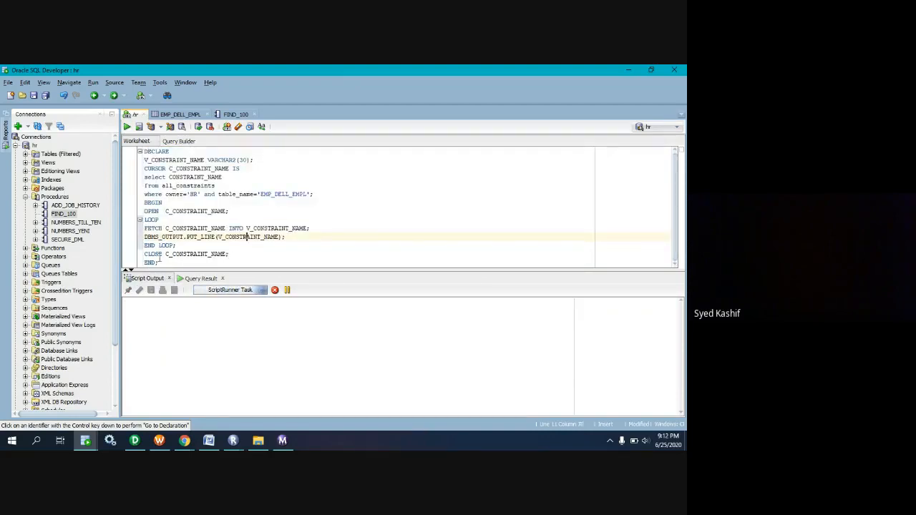
pyautogui.moveTo(159, 263); pyautogui.dragTo(142, 152)
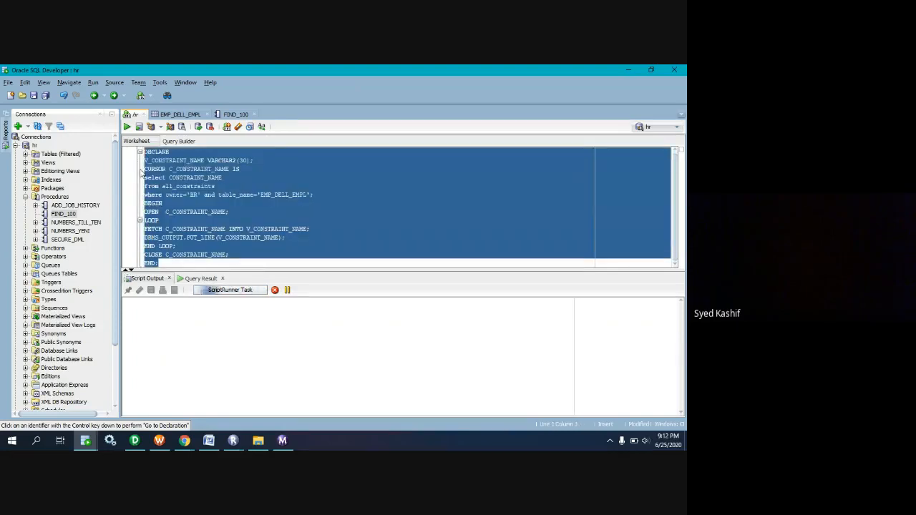
pyautogui.click(275, 290)
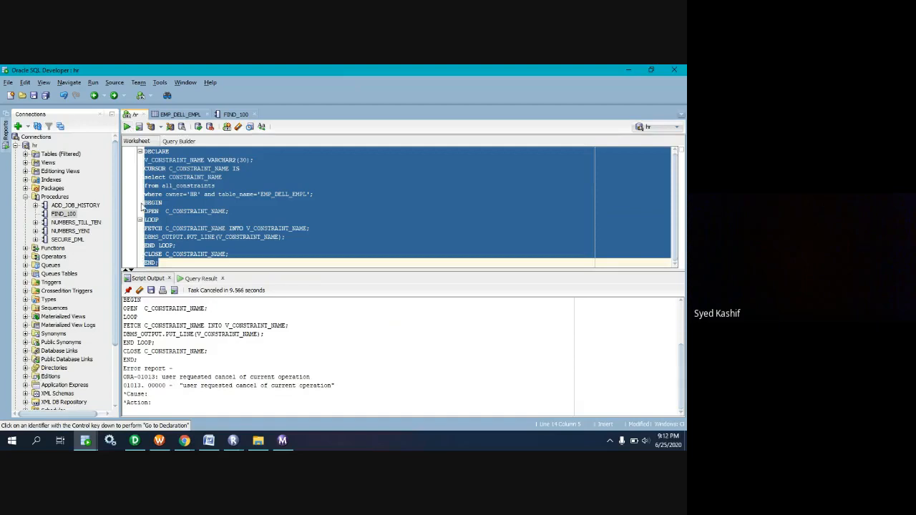
pyautogui.click(140, 290)
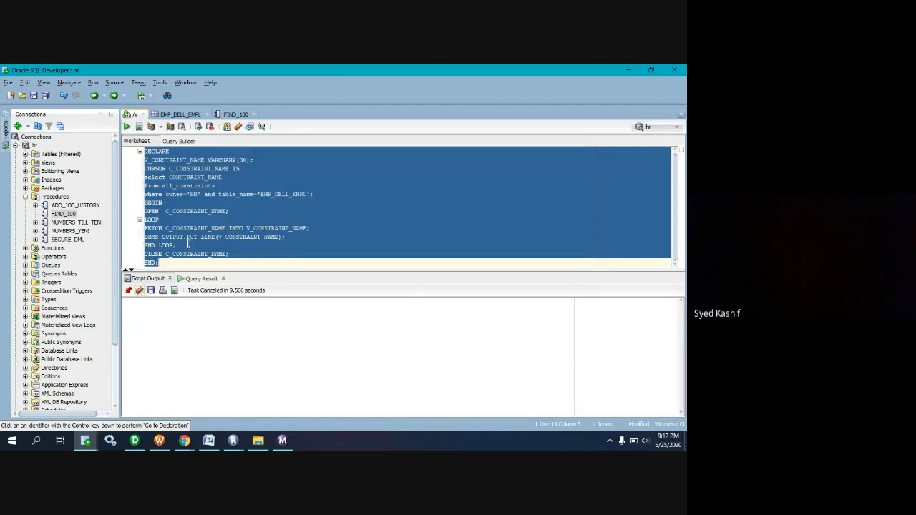
# Run SET SERVEROUTPUT ON from a new line below the block and delete that line's text.
pyautogui.click(174, 262)
pyautogui.press('Return')
pyautogui.press('Return')
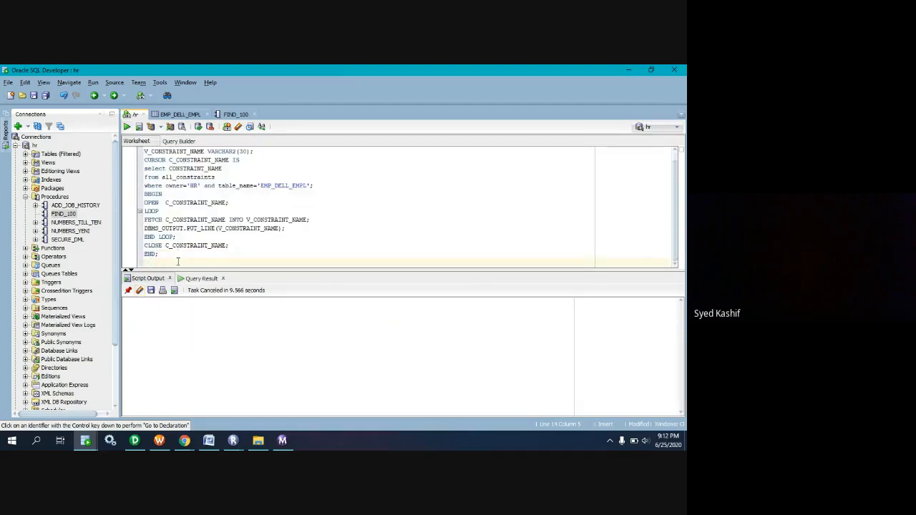
pyautogui.write('SET SERVERO')
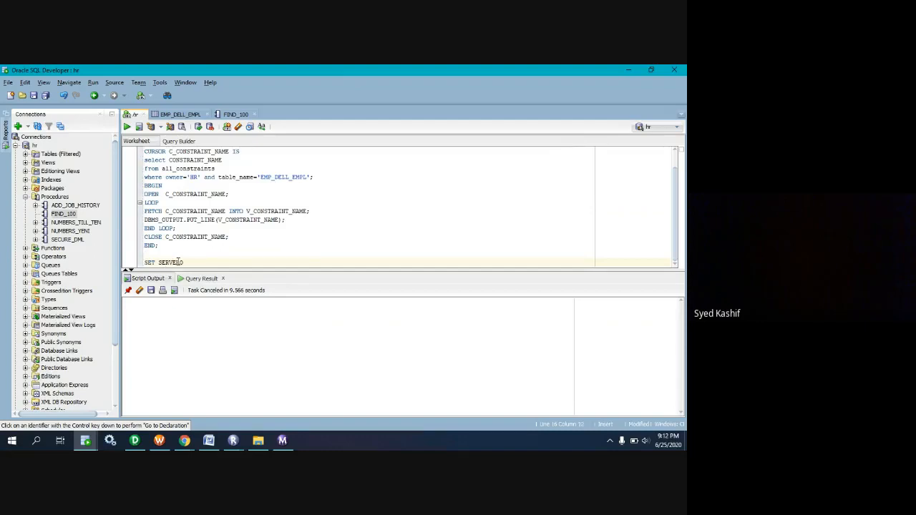
pyautogui.write('UTPUT ON')
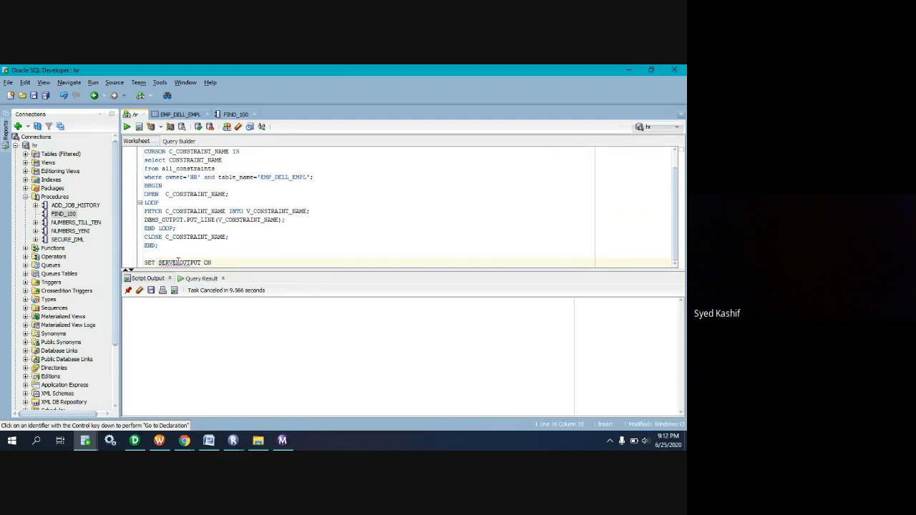
pyautogui.moveTo(222, 262); pyautogui.dragTo(129, 263)
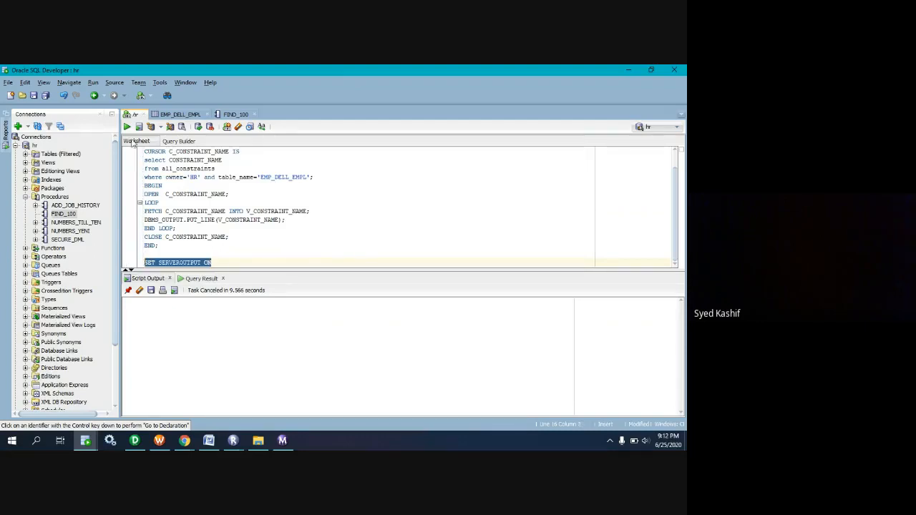
pyautogui.click(127, 127)
pyautogui.press('BackSpace')
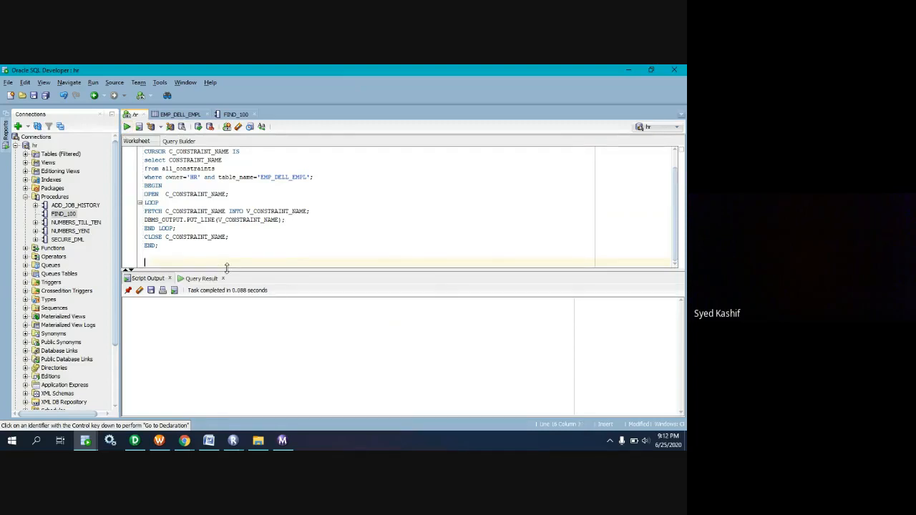
# Run the whole PL/SQL block and examine the error report in the script output.
pyautogui.moveTo(226, 267); pyautogui.dragTo(134, 159)
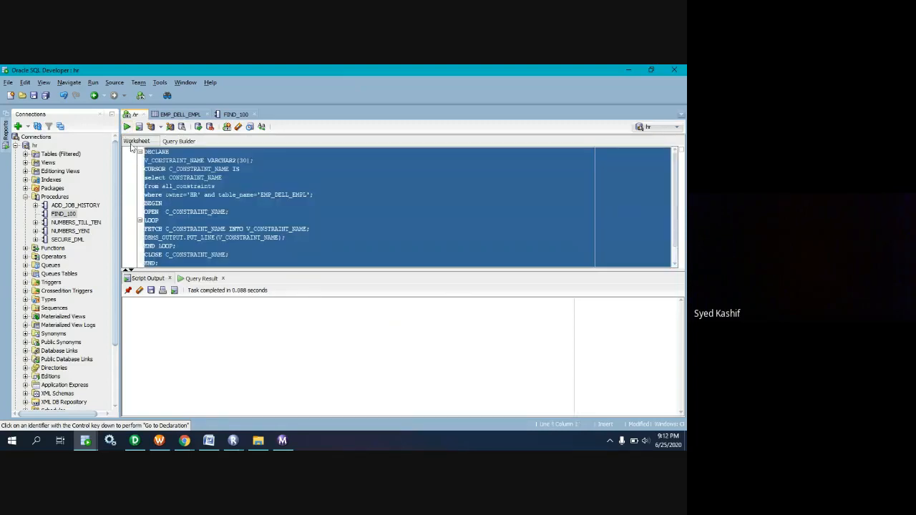
pyautogui.click(127, 127)
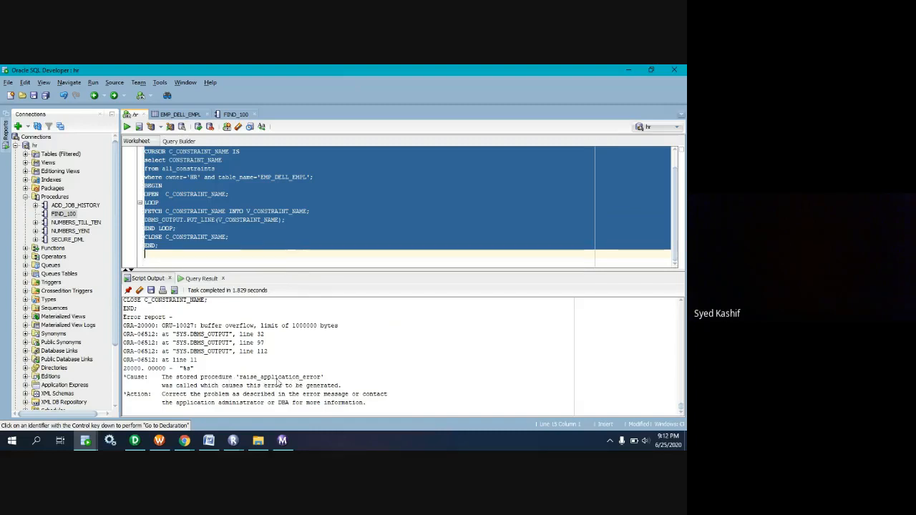
pyautogui.scroll(3, 241, 367)
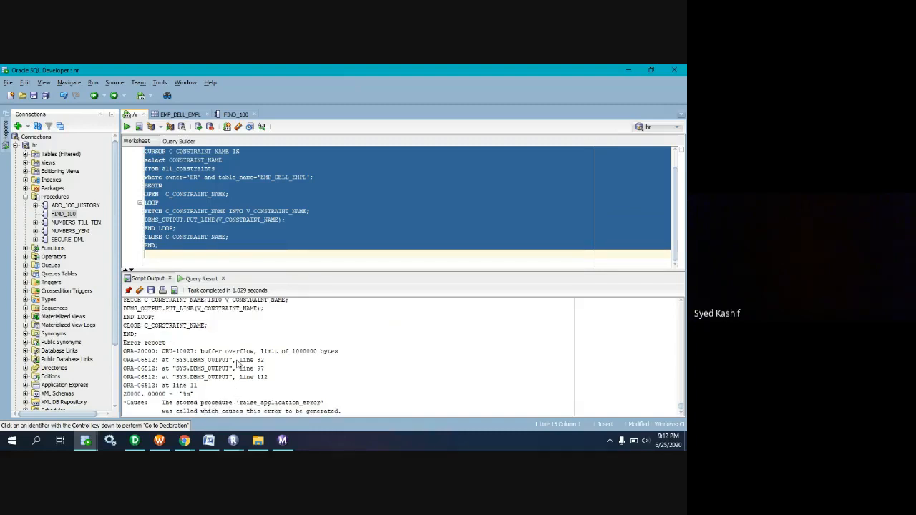
pyautogui.scroll(-2, 238, 363)
# Turn on line numbers in the hr worksheet editor and deselect the code.
pyautogui.rightClick(128, 183)
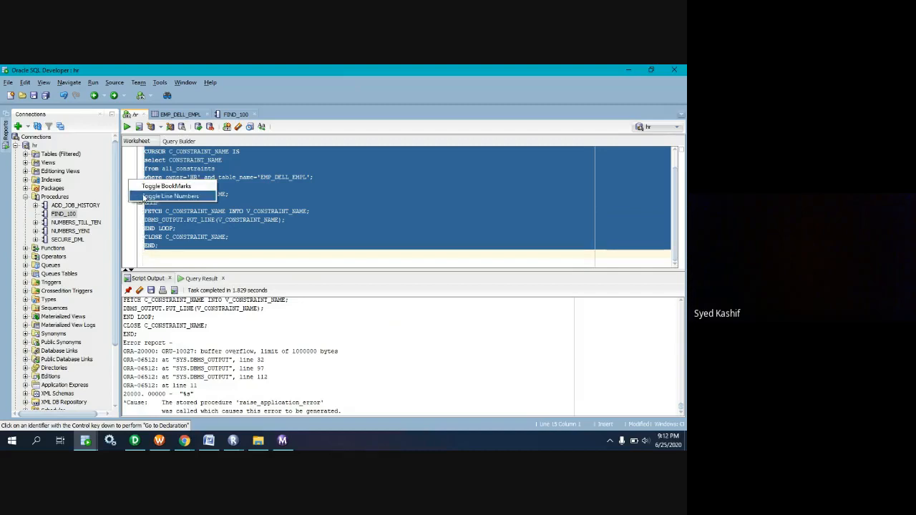
pyautogui.click(161, 194)
pyautogui.click(192, 252)
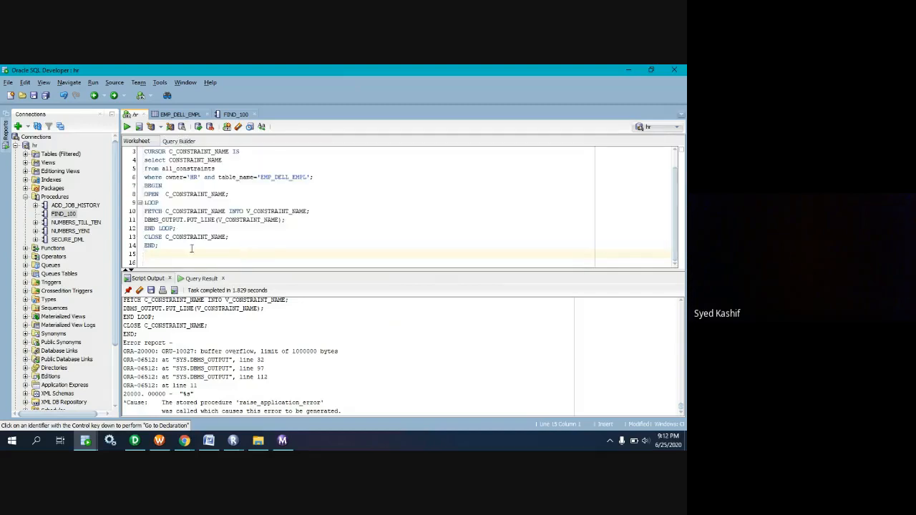
# Copy the line exit when c_table_column%notfound; from FIND_100 into the hr worksheet, below the DBMS_OUTPUT.PUT_LINE statement.
pyautogui.click(233, 114)
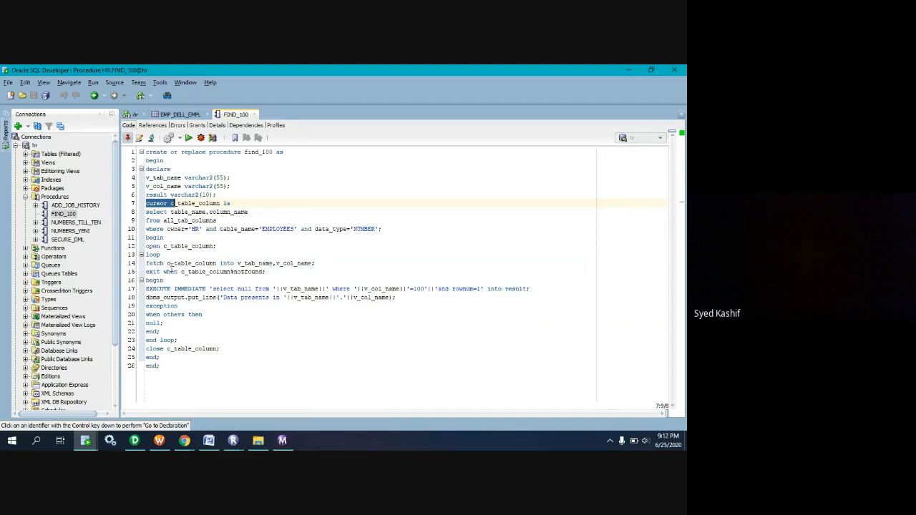
pyautogui.moveTo(272, 271); pyautogui.dragTo(146, 272)
pyautogui.hotkey('ctrl', 'c')
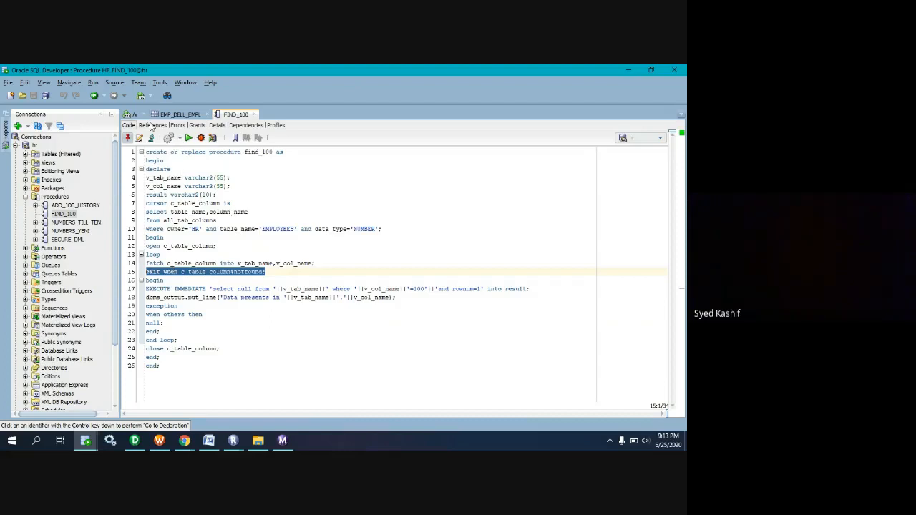
pyautogui.click(129, 115)
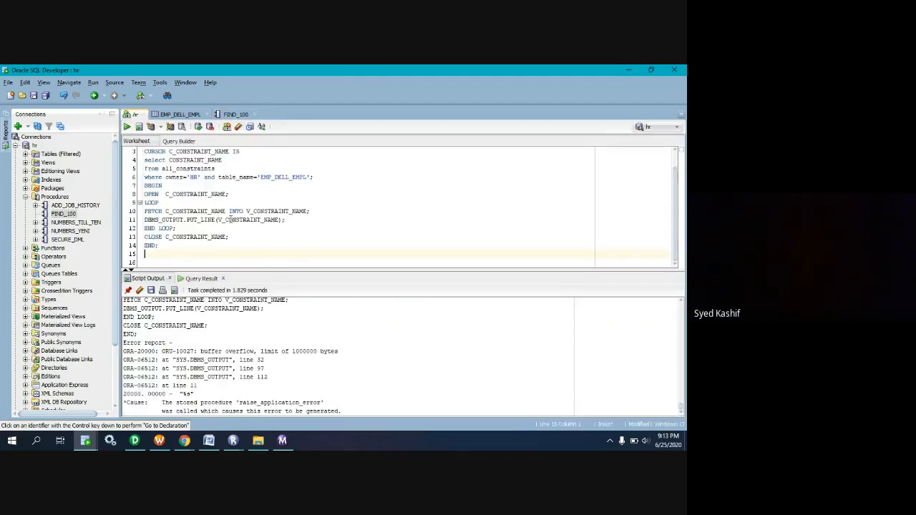
pyautogui.click(288, 220)
pyautogui.press('Return')
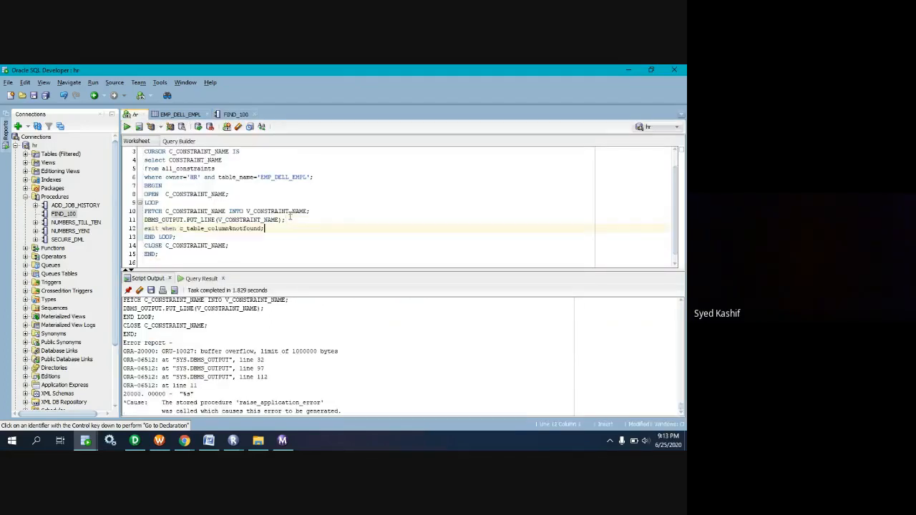
pyautogui.hotkey('ctrl', 'v')
# Replace c_table_column with C_CONSTRAINT_NAME in the pasted exit when line, using the cursor name from the FETCH statement.
pyautogui.moveTo(166, 211); pyautogui.dragTo(226, 211)
pyautogui.hotkey('ctrl', 'c')
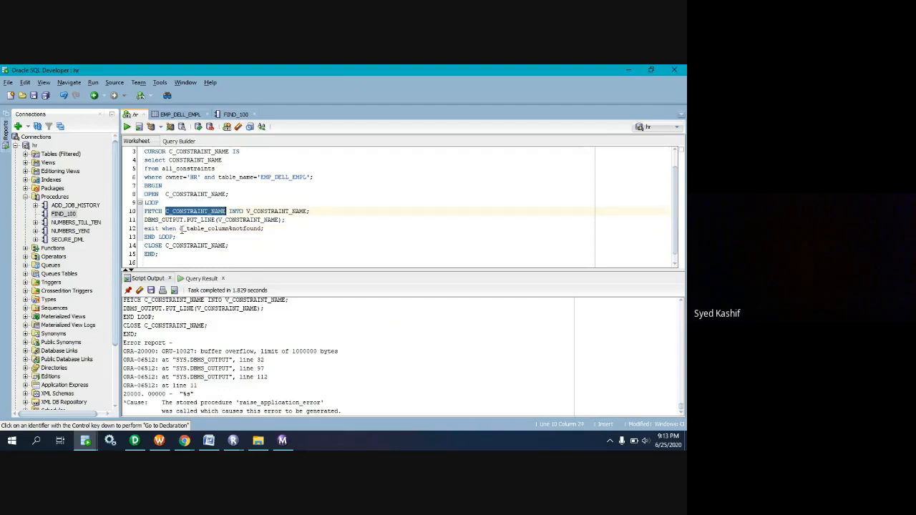
pyautogui.click(180, 229)
pyautogui.moveTo(181, 229); pyautogui.dragTo(230, 228)
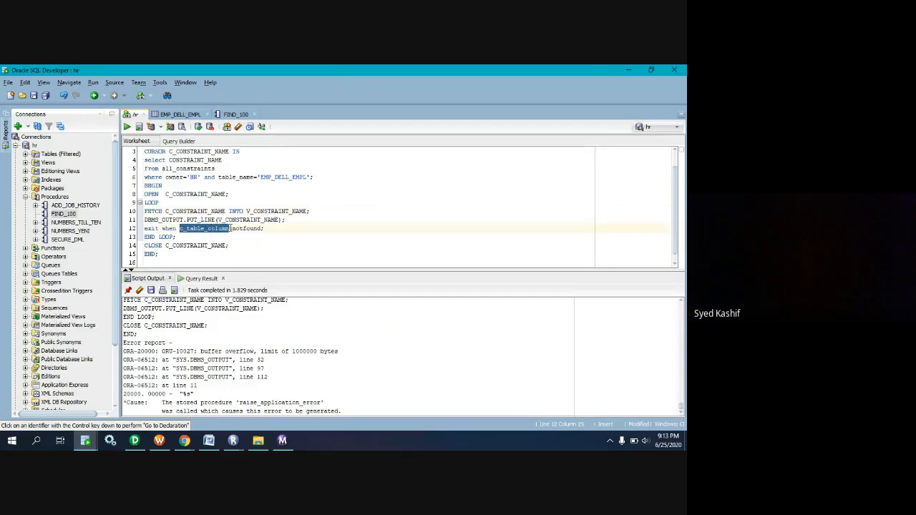
pyautogui.hotkey('ctrl', 'v')
# Clear the script output and run the whole block, then clear and run it once more.
pyautogui.scroll(-1, 240, 240)
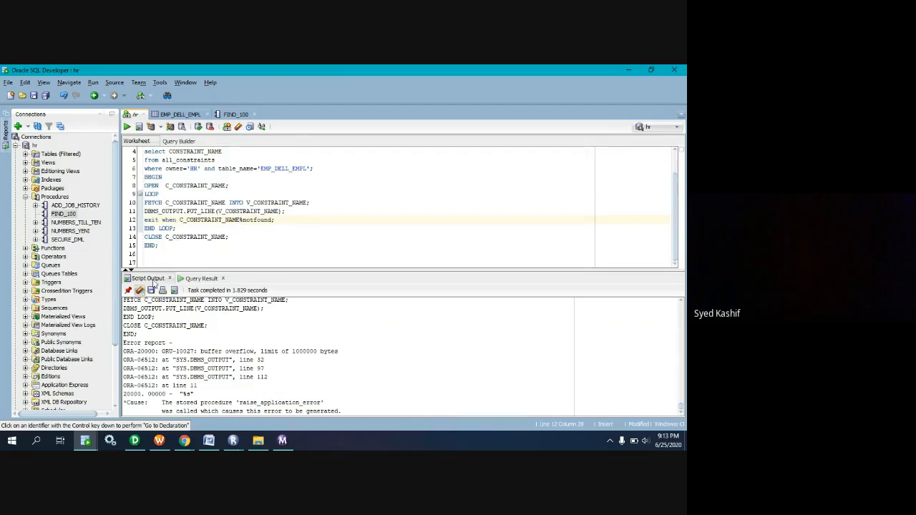
pyautogui.click(140, 290)
pyautogui.moveTo(166, 254)
pyautogui.mouseDown()
pyautogui.moveTo(143, 142)
pyautogui.moveTo(127, 130)
pyautogui.mouseUp()
pyautogui.click(127, 127)
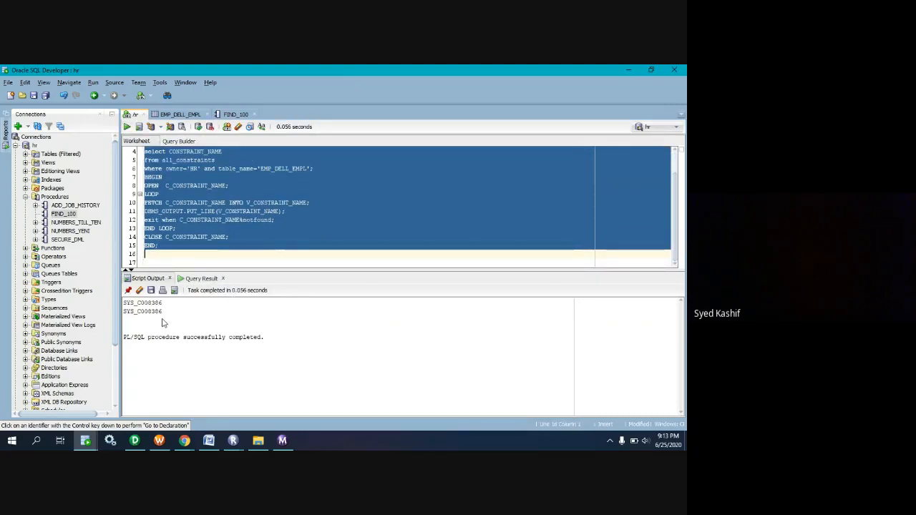
pyautogui.click(139, 291)
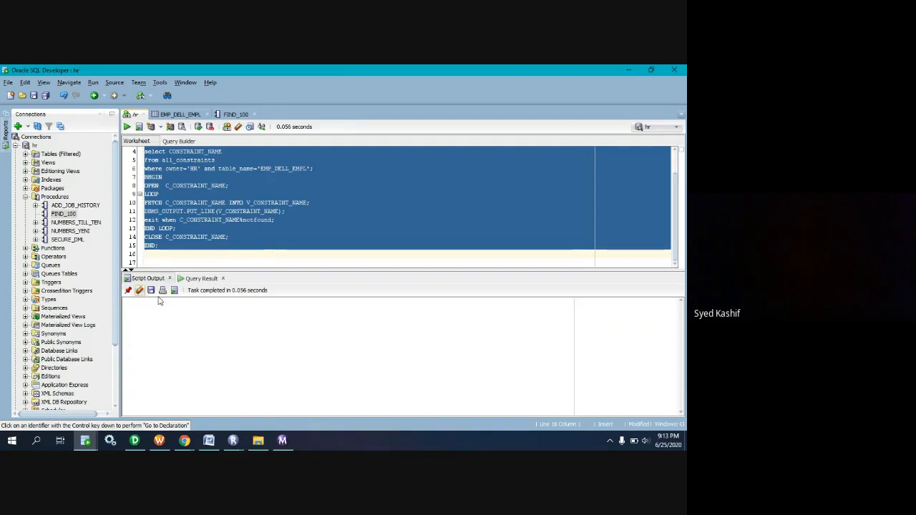
pyautogui.click(126, 127)
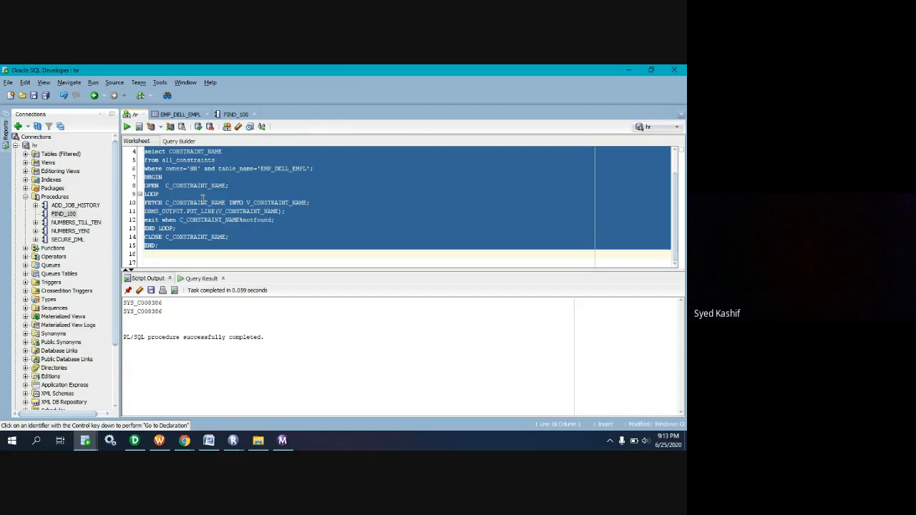
# Run only the cursor's select on all_constraints for owner HR and table EMP_DELL_EMPL to check its rows.
pyautogui.click(282, 193)
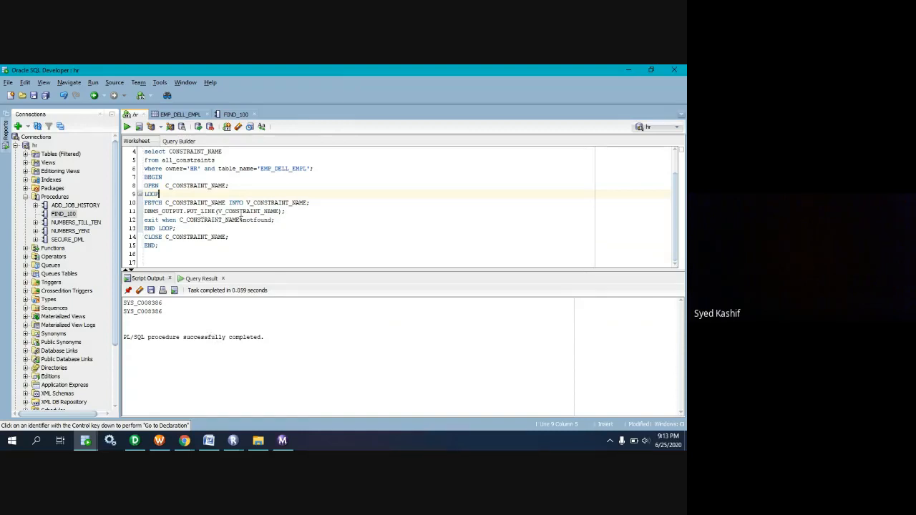
pyautogui.scroll(1, 188, 194)
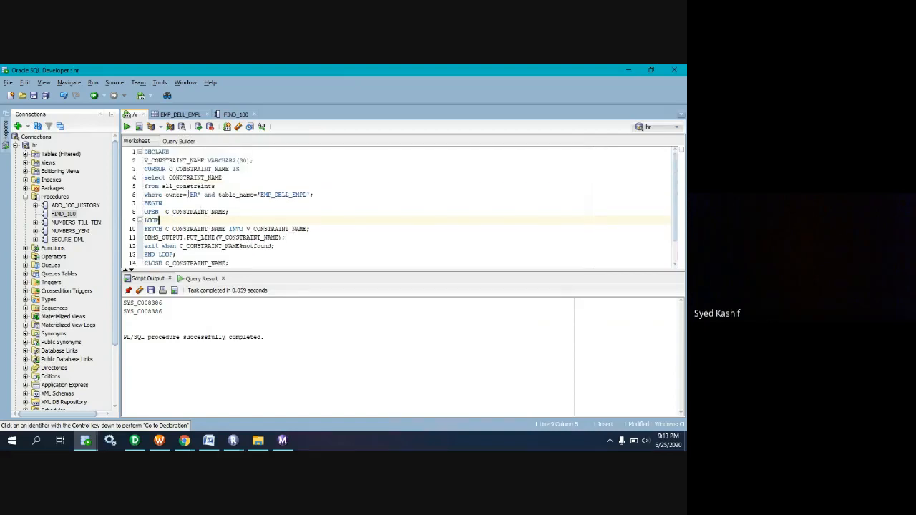
pyautogui.click(309, 194)
pyautogui.moveTo(308, 194); pyautogui.dragTo(144, 178)
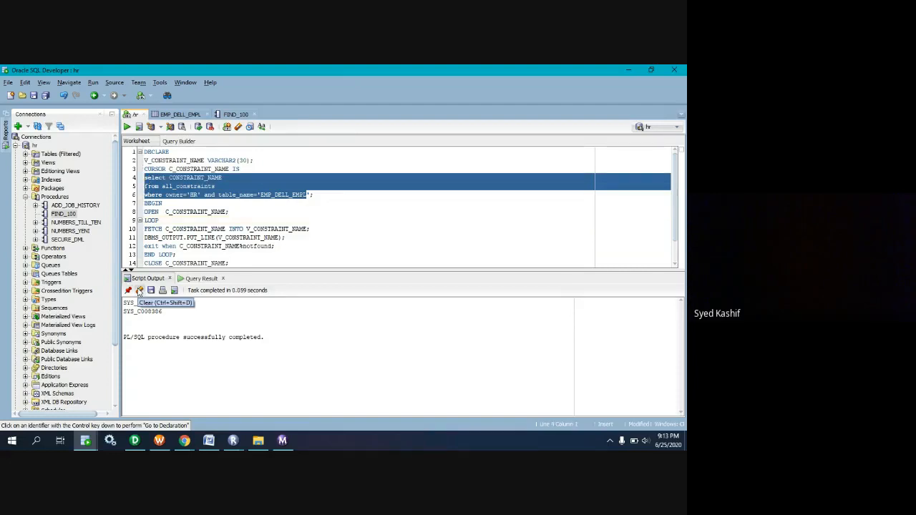
pyautogui.moveTo(317, 195); pyautogui.dragTo(141, 179)
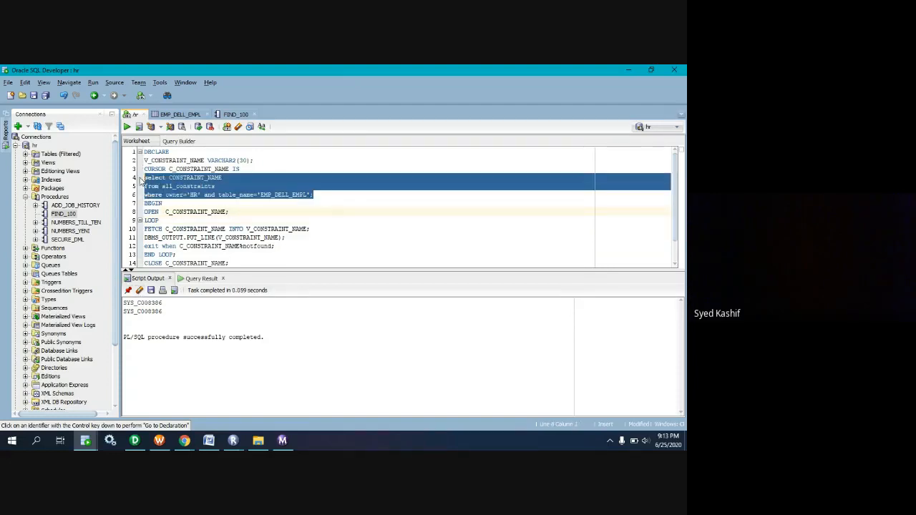
pyautogui.click(129, 128)
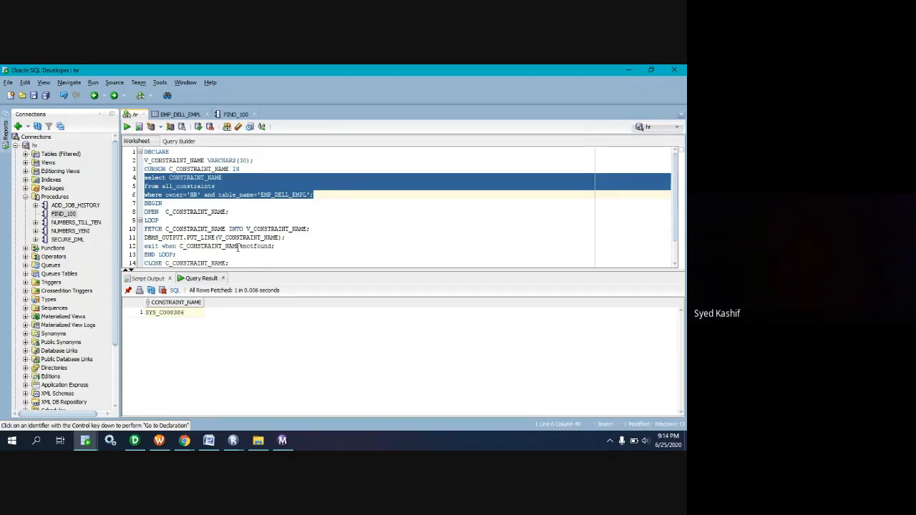
# Run the entire block from DECLARE to END; again and clear the script output.
pyautogui.scroll(-1, 239, 247)
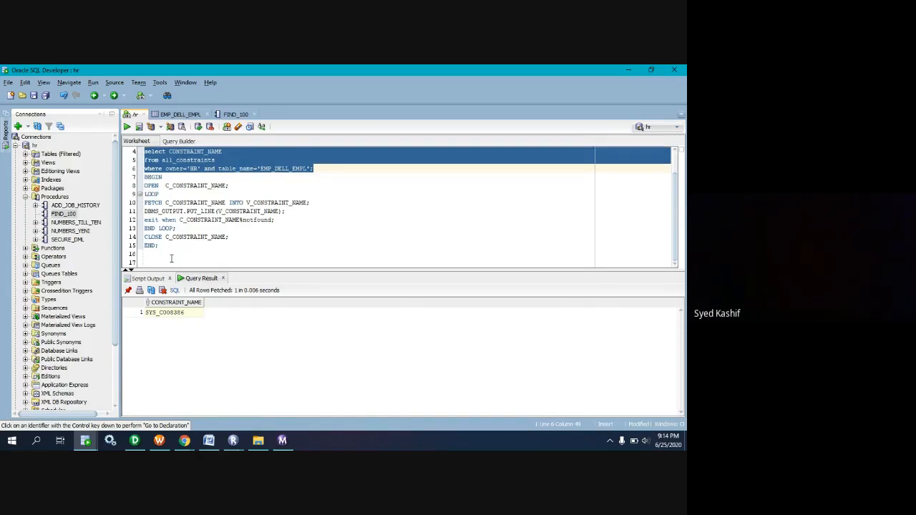
pyautogui.moveTo(173, 255); pyautogui.dragTo(131, 145)
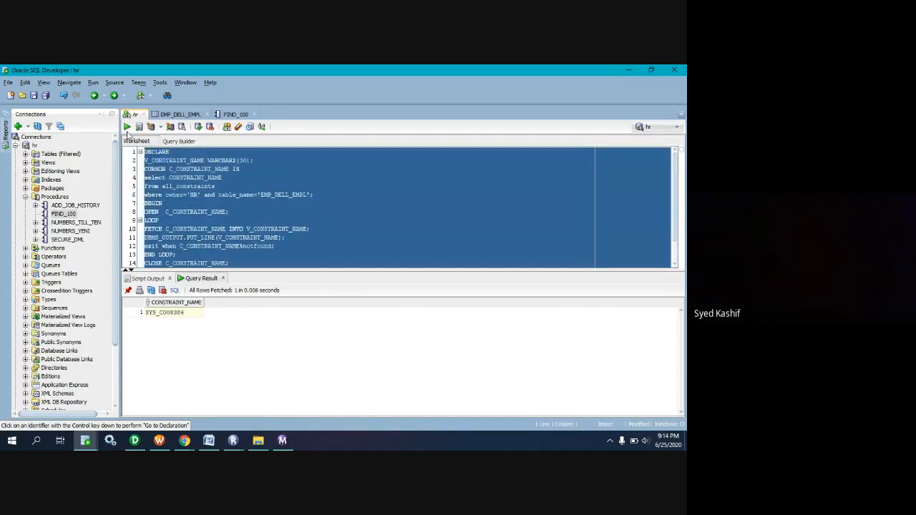
pyautogui.click(128, 128)
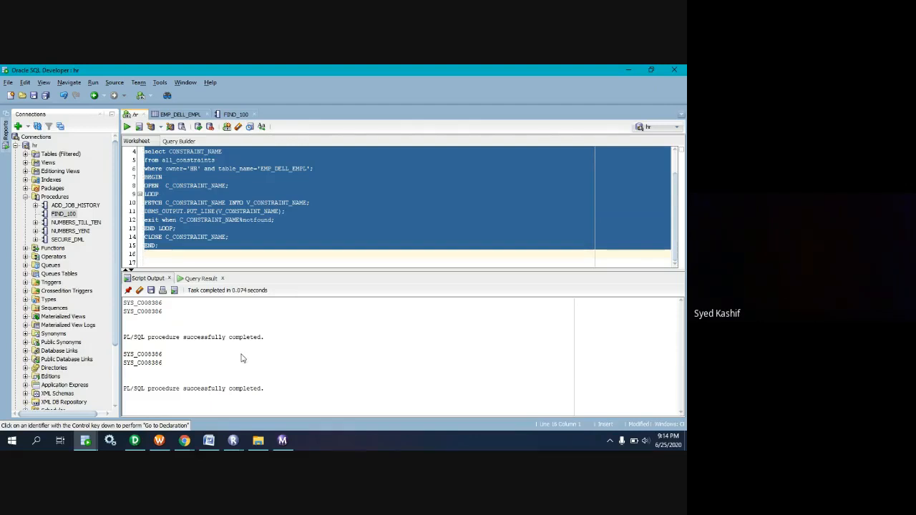
pyautogui.click(237, 221)
pyautogui.scroll(1, 245, 233)
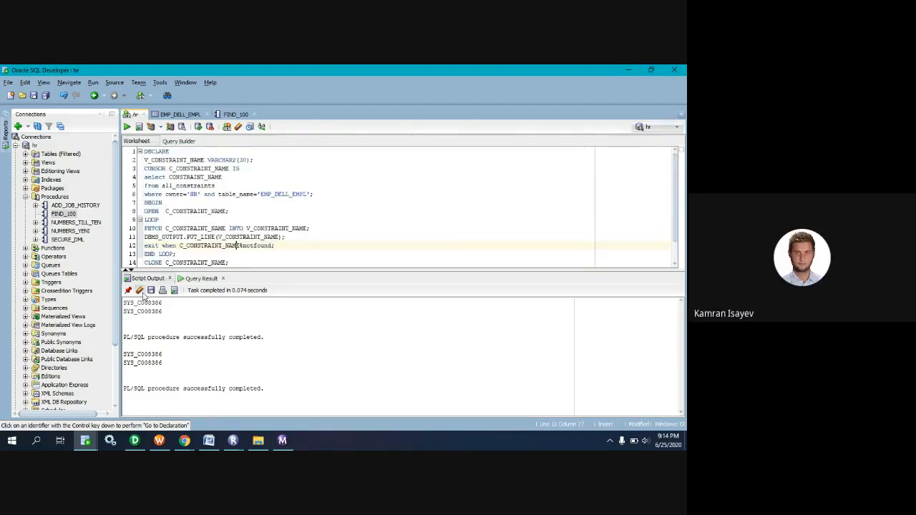
pyautogui.click(139, 290)
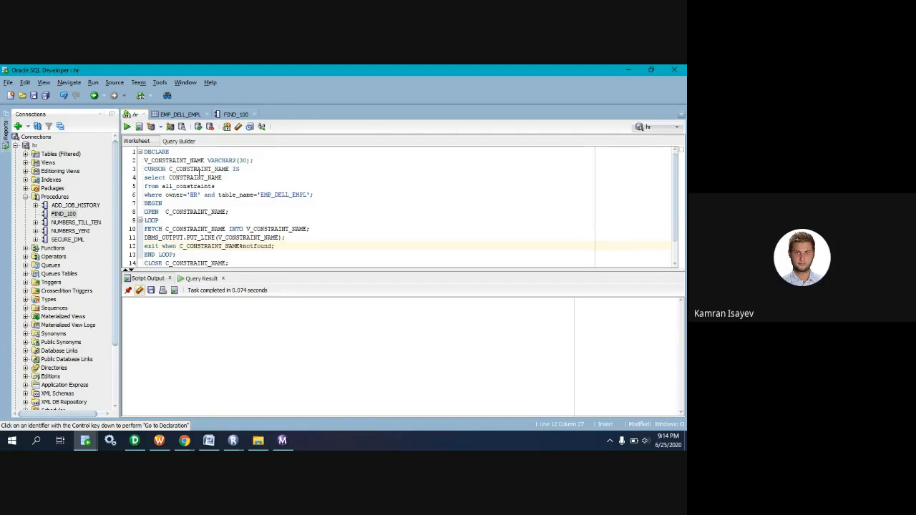
# Compare the BEGIN sections and loop in FIND_100 with the DBMS_OUTPUT.PUT_LINE line of the constraint block.
pyautogui.click(235, 115)
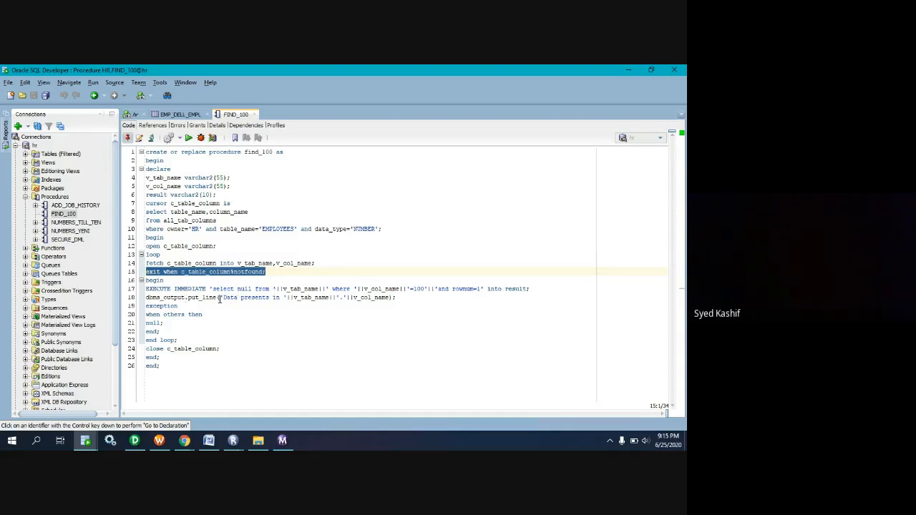
pyautogui.moveTo(165, 281); pyautogui.dragTo(146, 281)
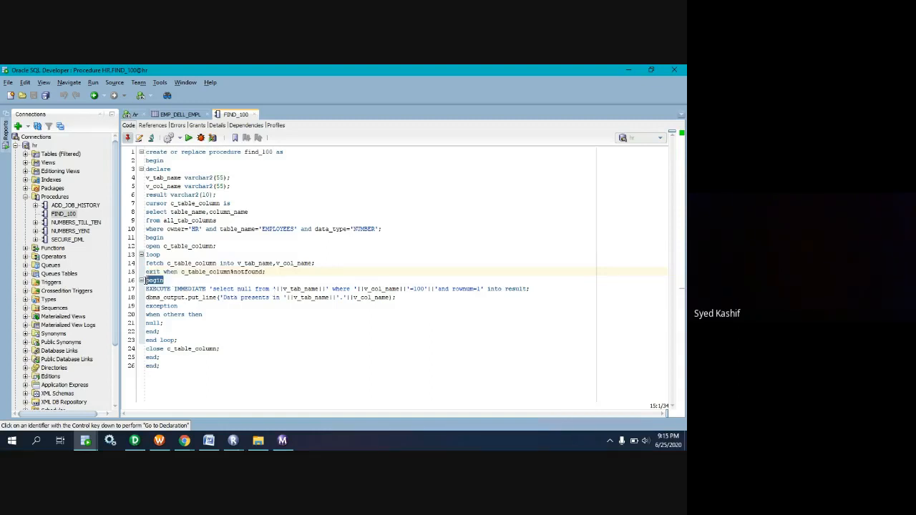
pyautogui.moveTo(161, 247); pyautogui.dragTo(145, 237)
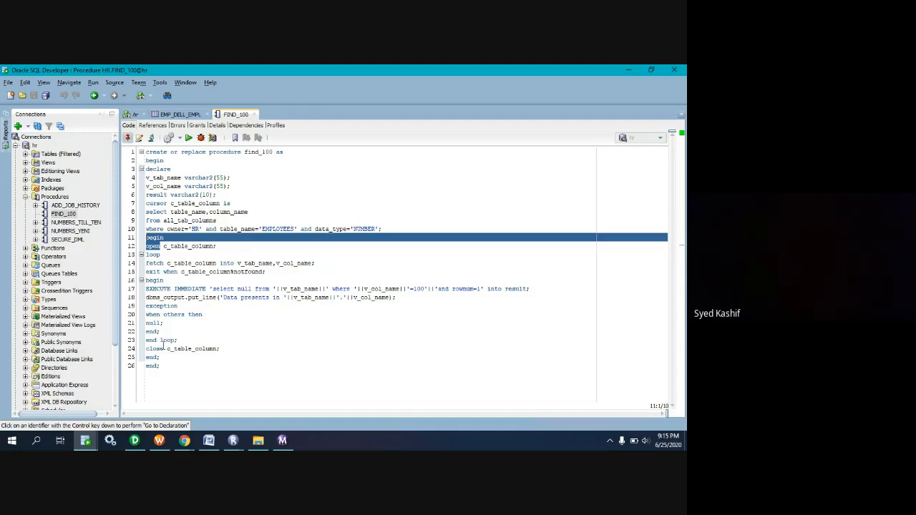
pyautogui.click(133, 114)
pyautogui.click(218, 237)
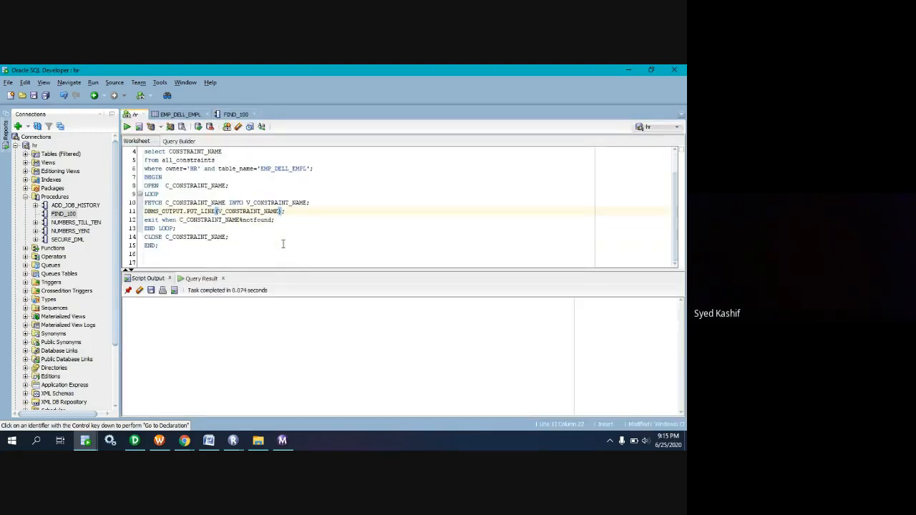
pyautogui.scroll(-1, 236, 236)
pyautogui.moveTo(145, 211); pyautogui.dragTo(303, 209)
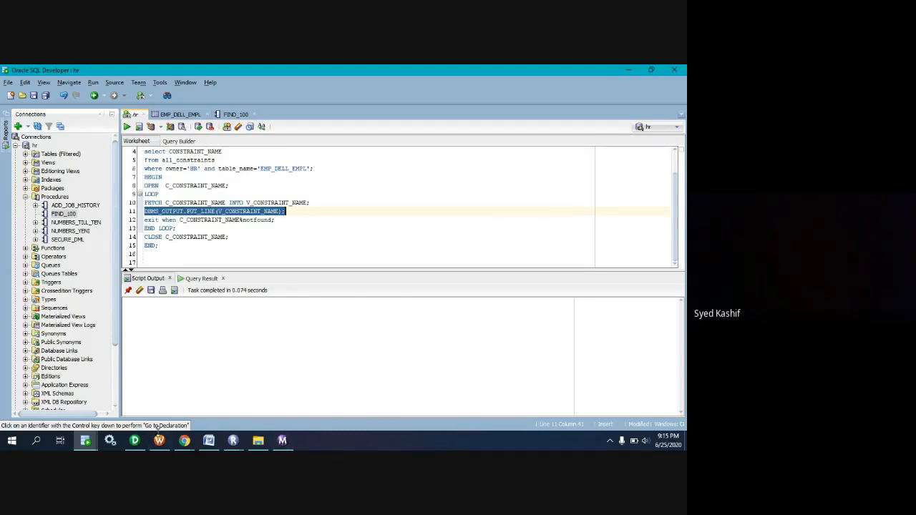
# Switch to the Google Meet window in Chrome and read the ALTER TABLE DISABLE CONSTRAINT query shared in the chat.
pyautogui.click(159, 440)
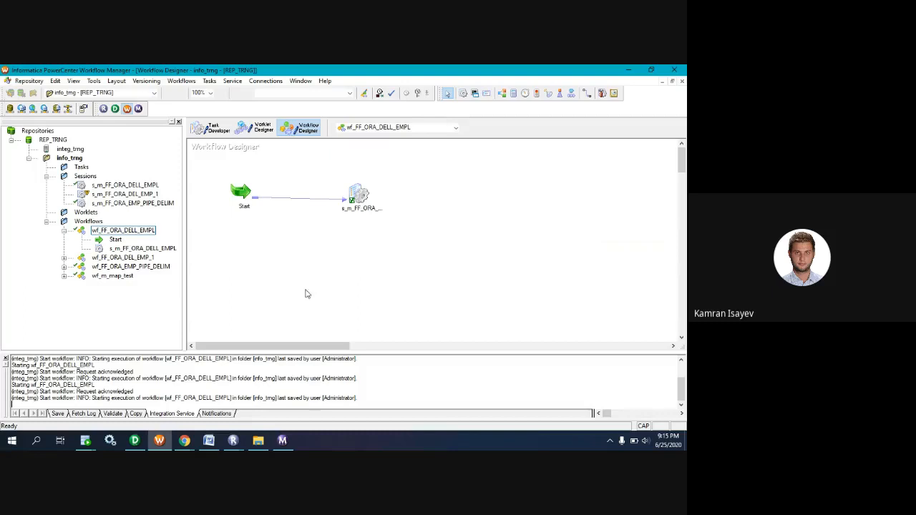
pyautogui.moveTo(184, 440)
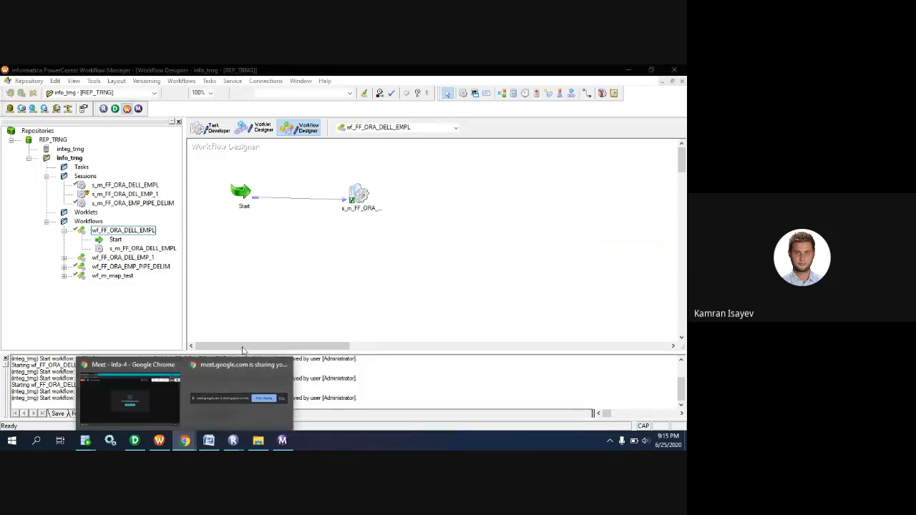
pyautogui.click(127, 394)
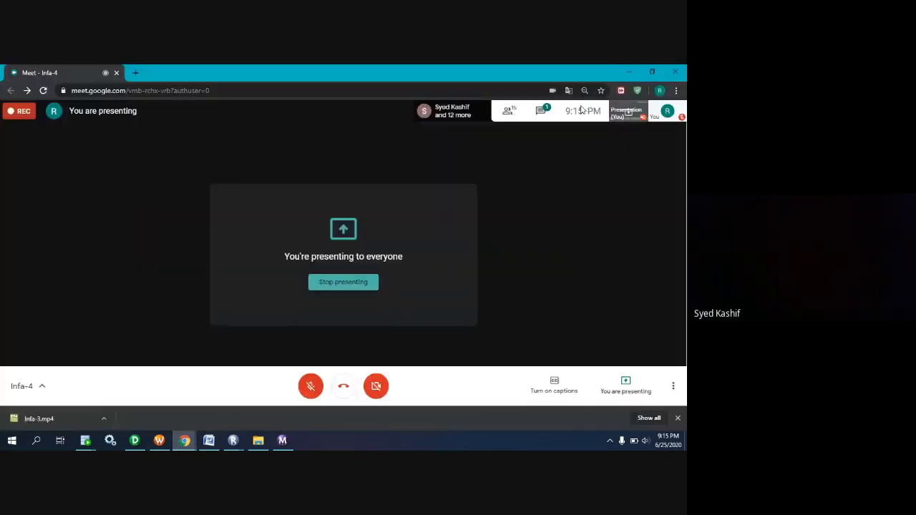
pyautogui.click(540, 111)
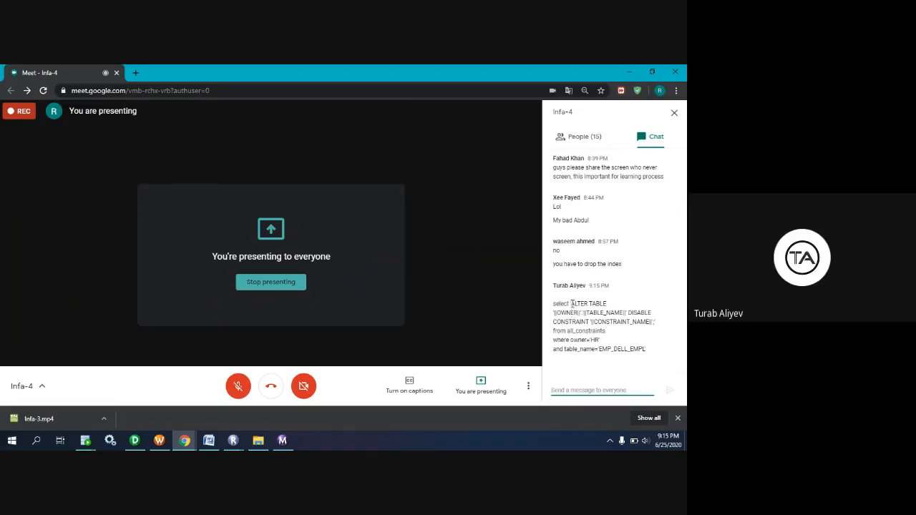
pyautogui.moveTo(572, 304); pyautogui.dragTo(554, 305)
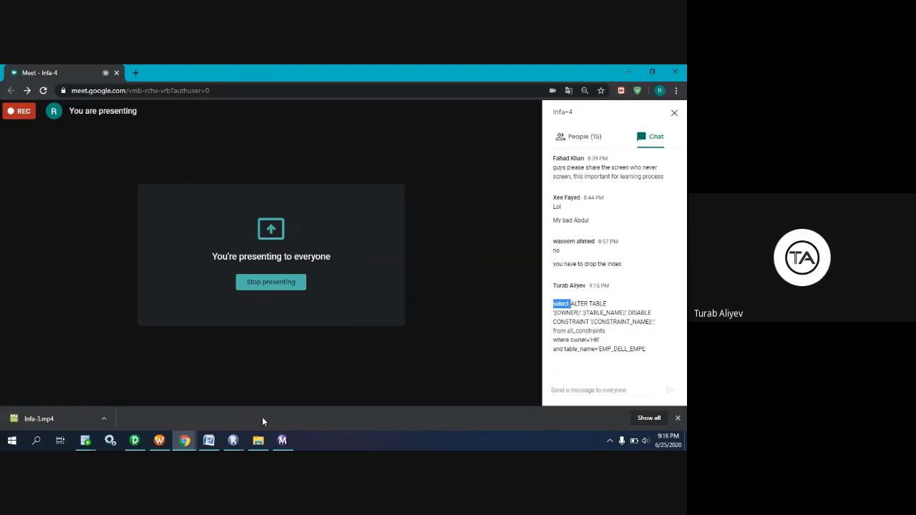
# Switch from the Google Meet window to PowerCenter Workflow Manager and open the Task Developer workspace.
pyautogui.click(186, 442)
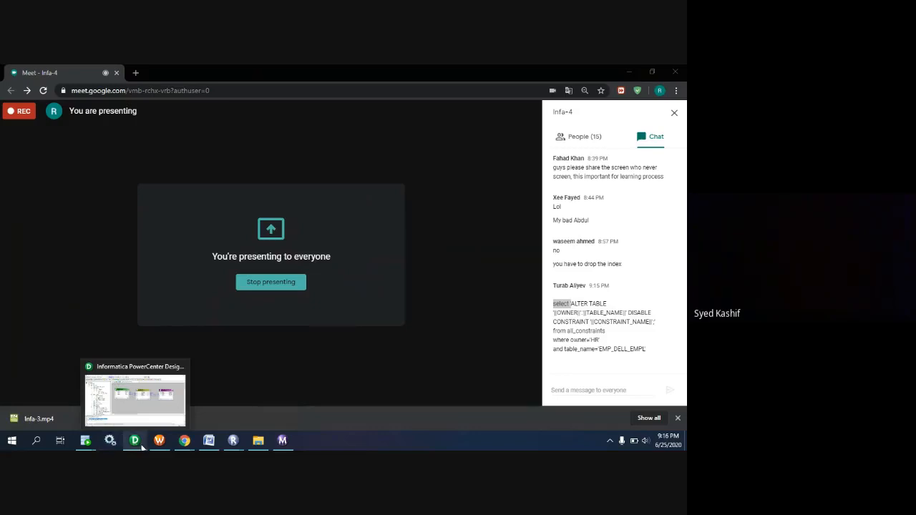
pyautogui.click(629, 72)
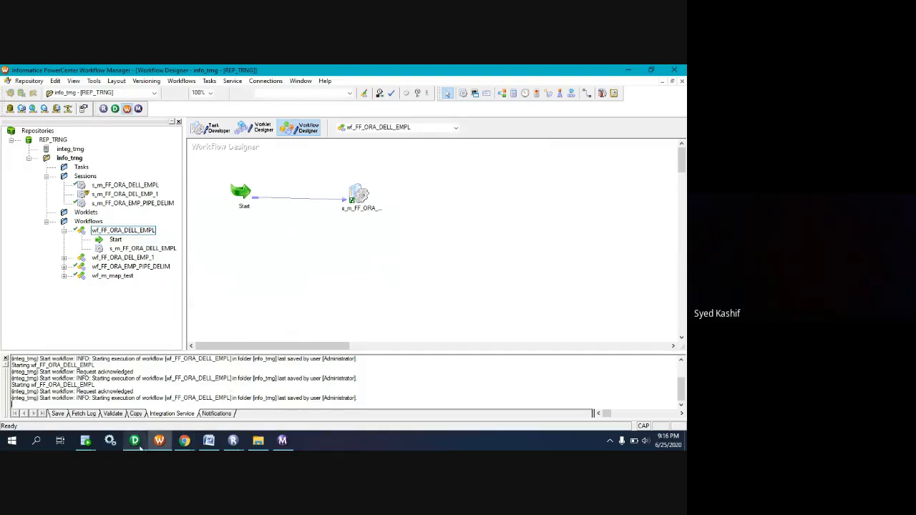
pyautogui.click(213, 129)
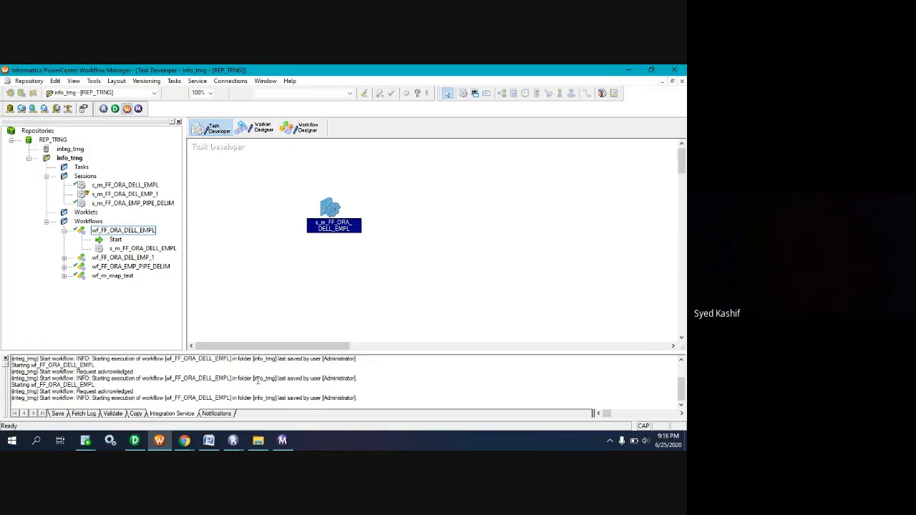
# Switch to the Google Meet window, unmute the microphone to speak and mute it again.
pyautogui.moveTo(186, 443)
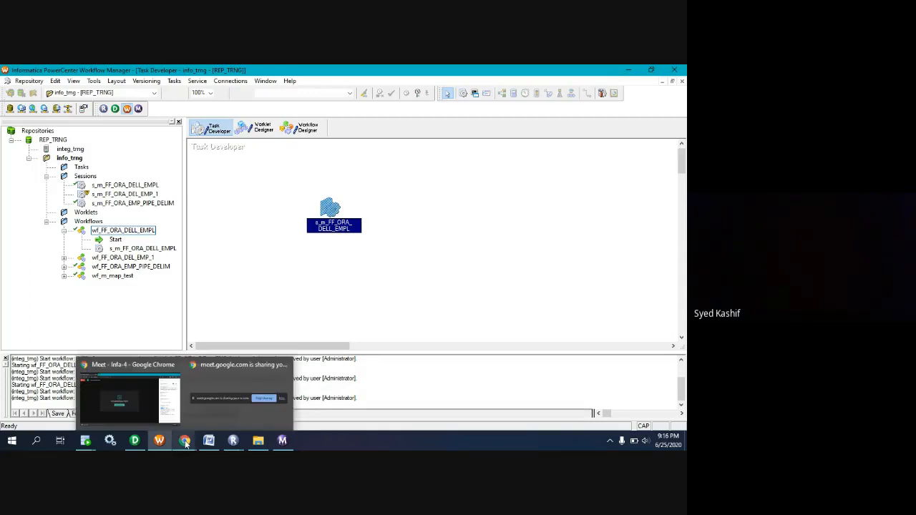
pyautogui.click(153, 408)
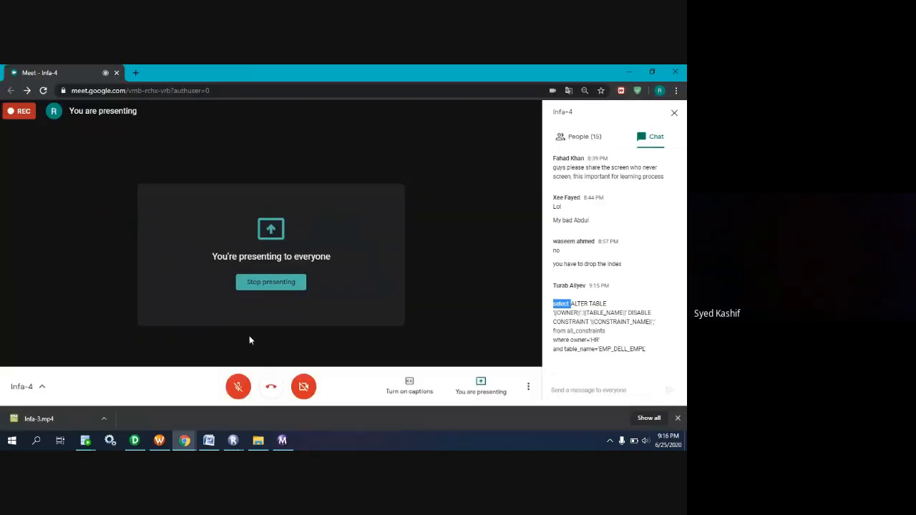
pyautogui.click(239, 387)
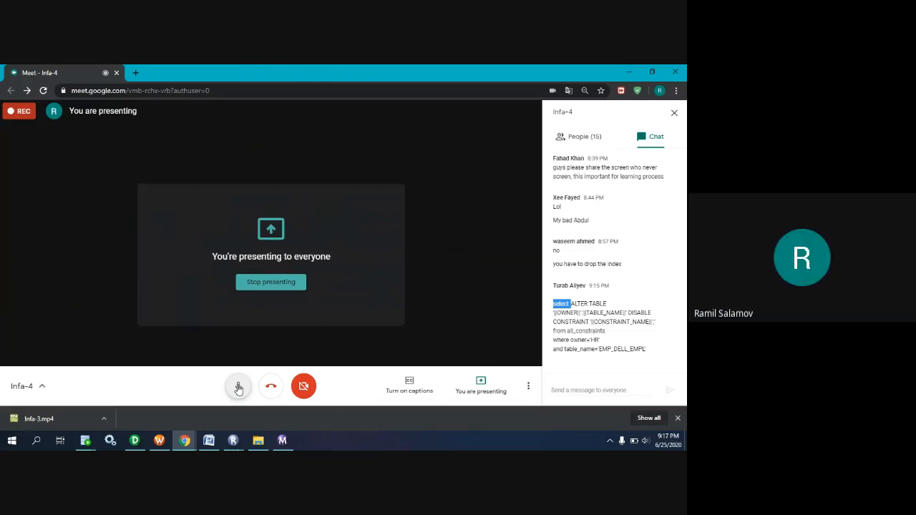
pyautogui.click(239, 388)
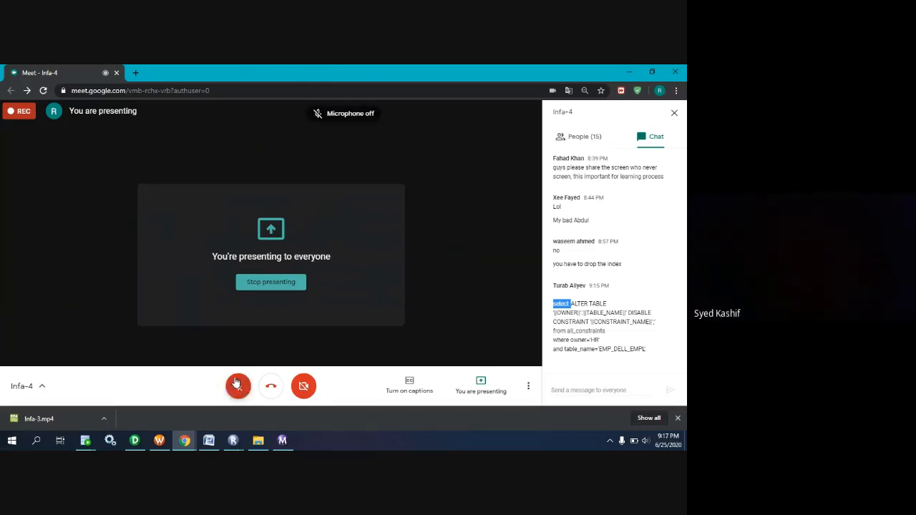
# Switch to Workflow Manager and open session s_m_FF_ORA_DELL_EMPL's mapping for target EMP_DELL_EMPL, enlarging the dialog to inspect its Pre SQL and Post SQL.
pyautogui.click(160, 444)
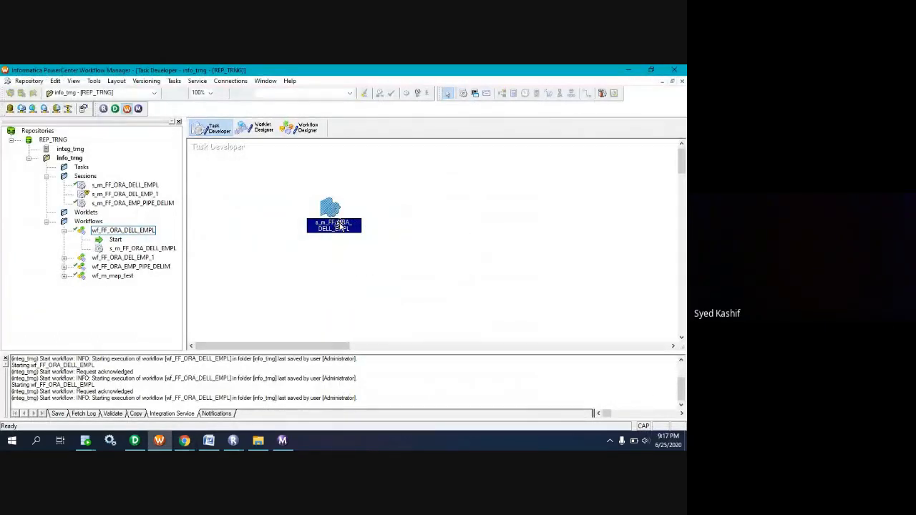
pyautogui.doubleClick(331, 210)
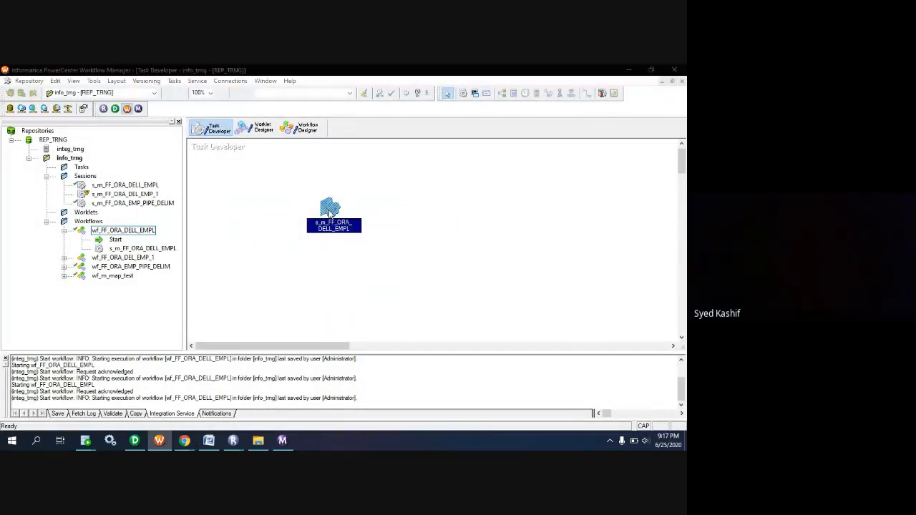
pyautogui.click(288, 121)
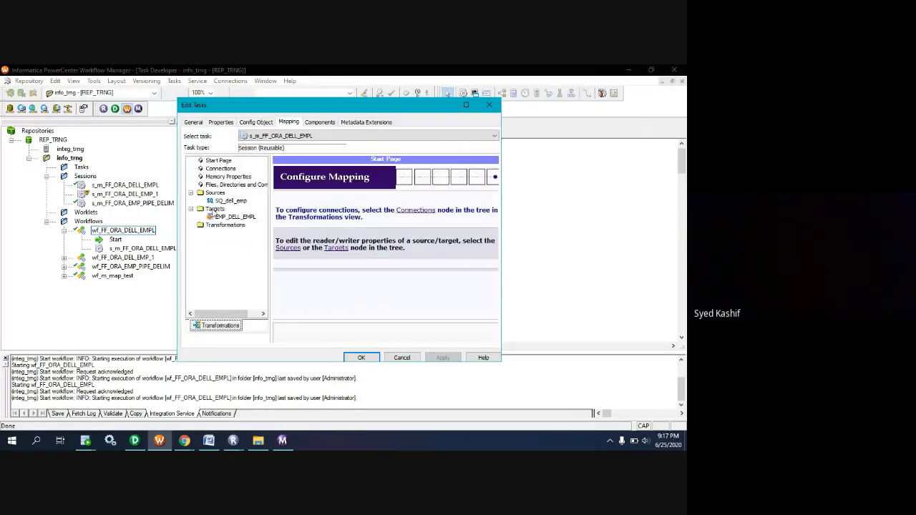
pyautogui.click(218, 219)
pyautogui.scroll(-5, 369, 297)
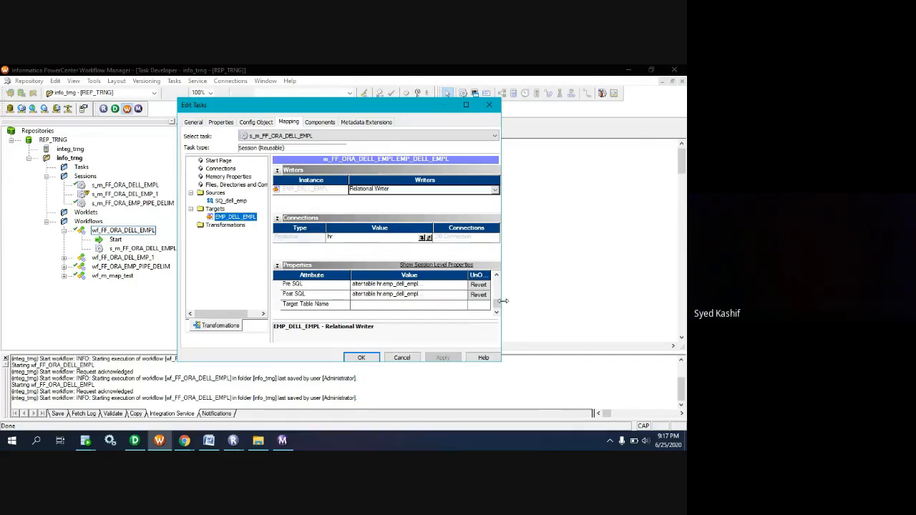
pyautogui.scroll(1, 441, 304)
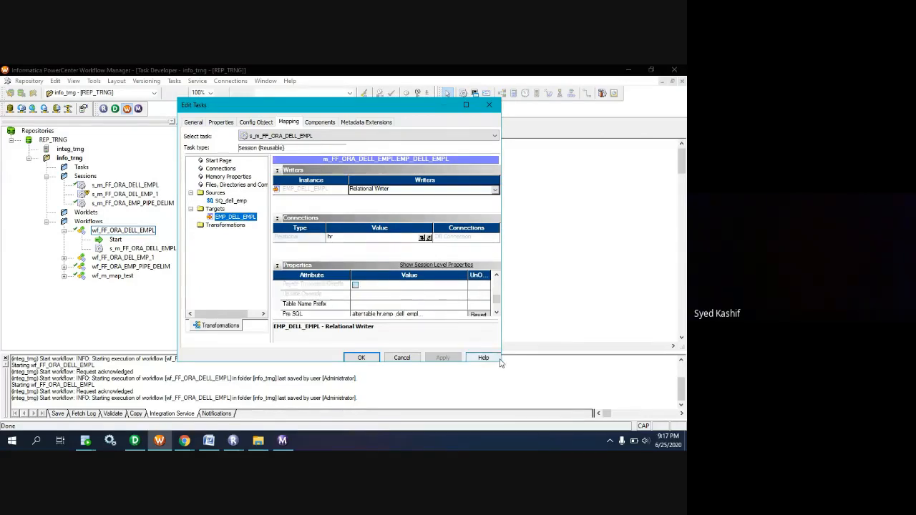
pyautogui.moveTo(501, 360); pyautogui.dragTo(550, 423)
pyautogui.scroll(-1, 476, 355)
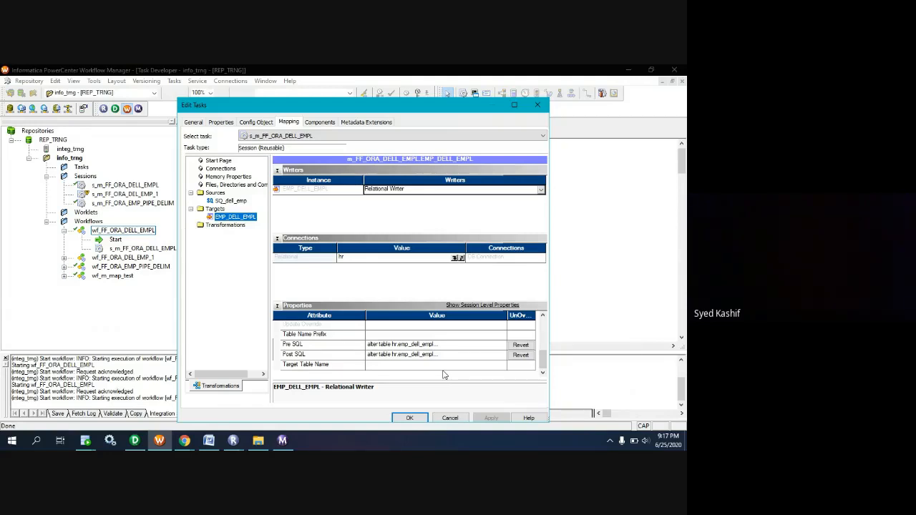
# Compare EMP_DELL_EMPL's Pre SQL with the PL/SQL constraint-name block in SQL Developer, returning to Workflow Manager to dismiss the SQL editor.
pyautogui.click(494, 346)
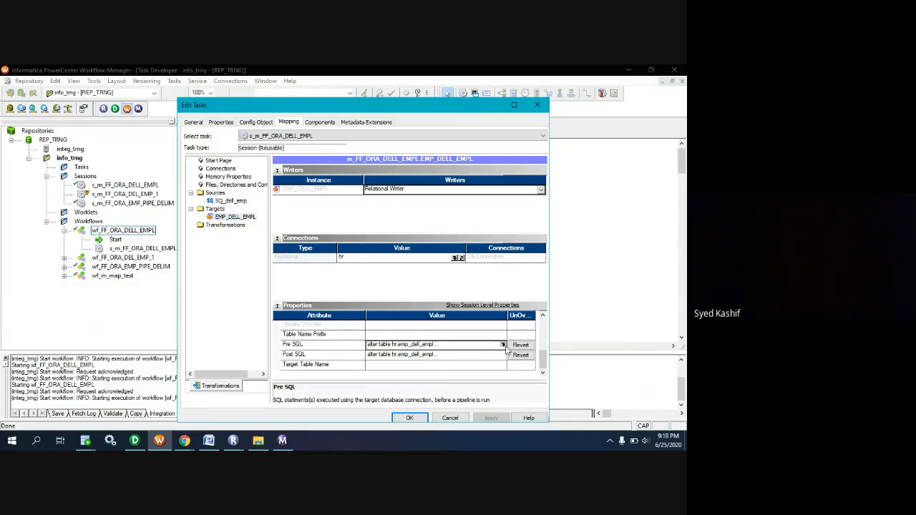
pyautogui.click(504, 345)
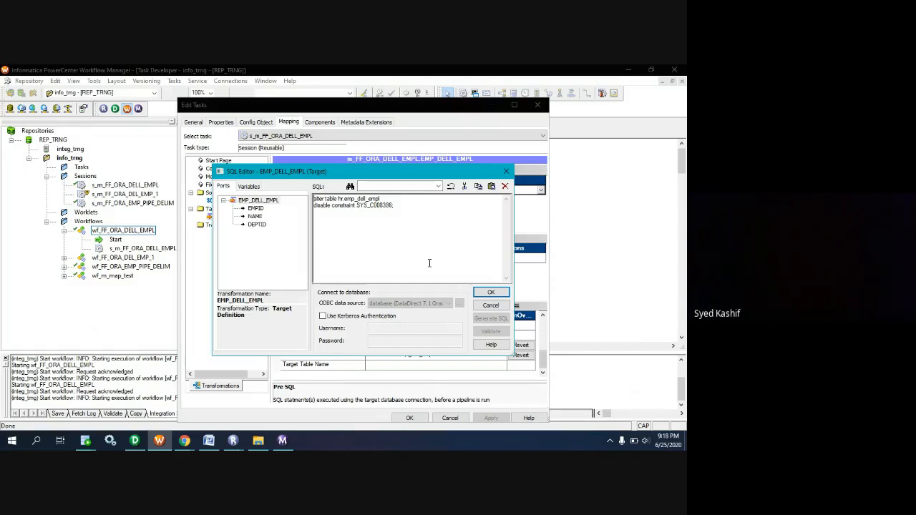
pyautogui.click(85, 440)
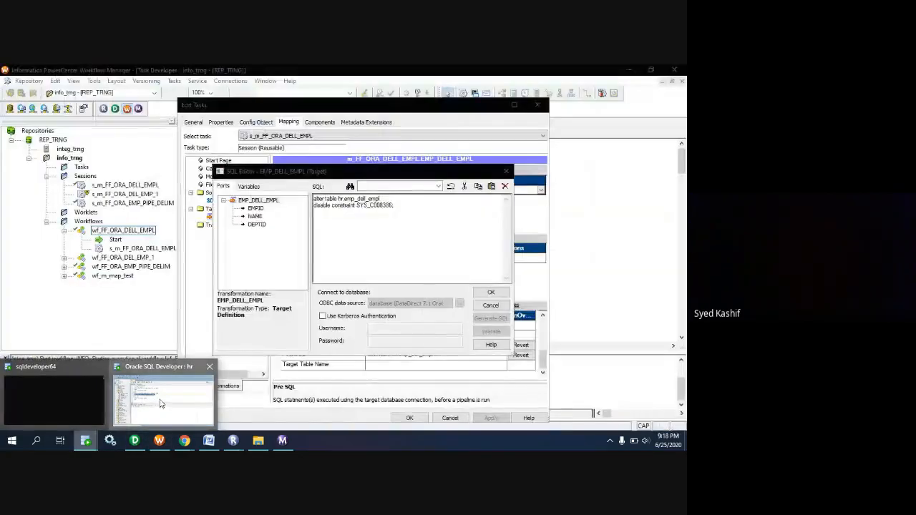
pyautogui.click(159, 405)
pyautogui.click(200, 253)
pyautogui.hotkey('ctrl', 'a')
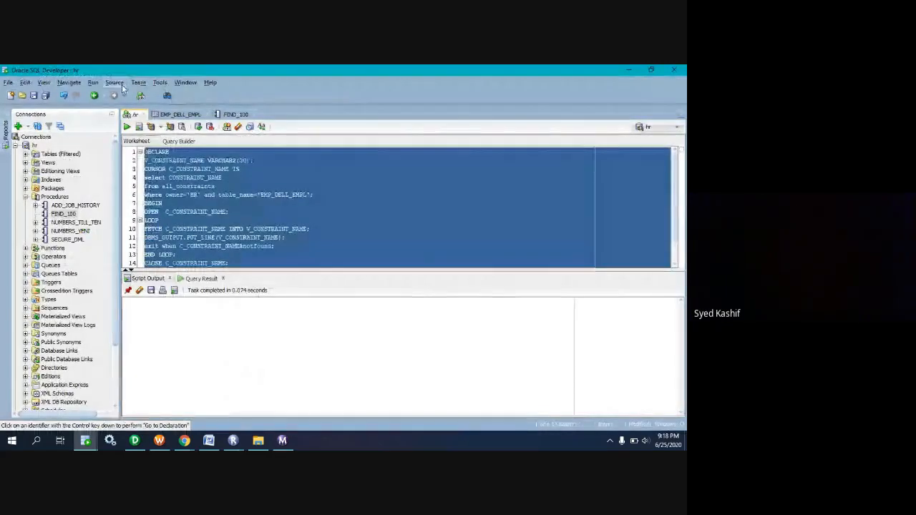
pyautogui.click(160, 441)
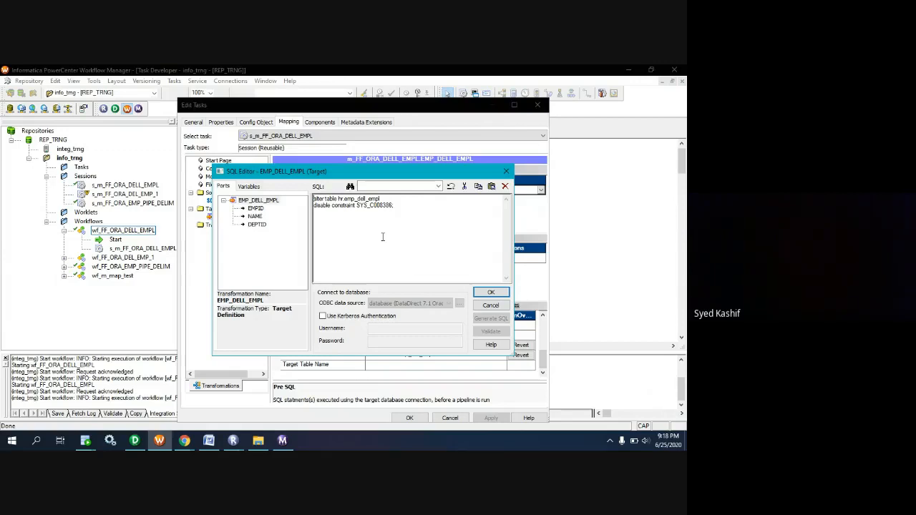
pyautogui.click(501, 308)
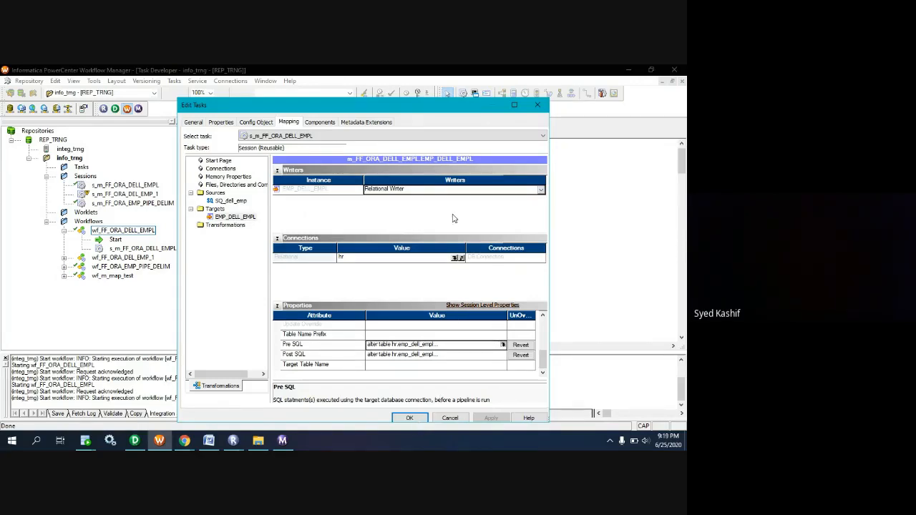
# Turn off the Truncate target table option for the EMP_DELL_EMPL target.
pyautogui.scroll(1, 432, 365)
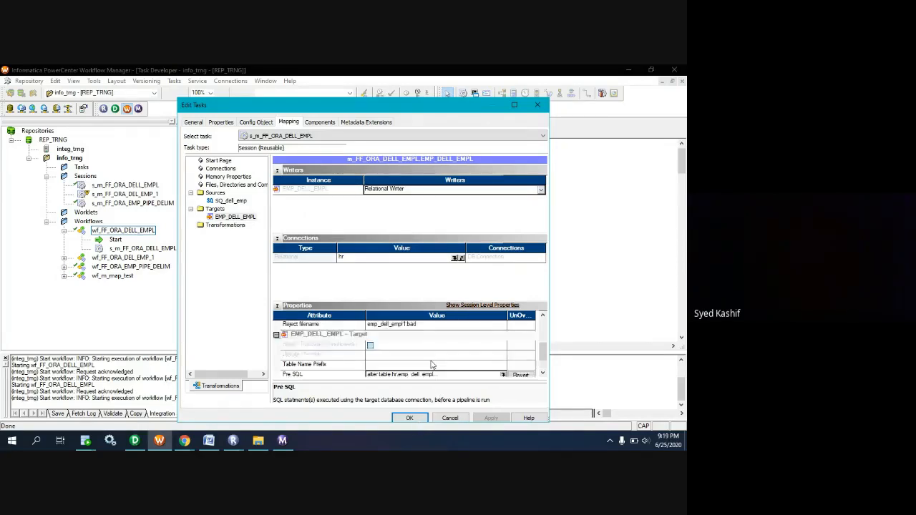
pyautogui.scroll(-3, 432, 366)
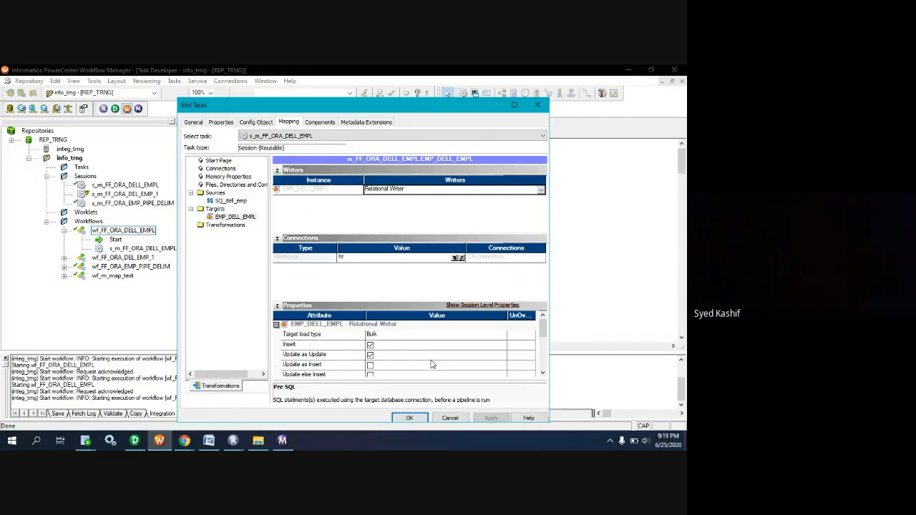
pyautogui.scroll(-5, 432, 365)
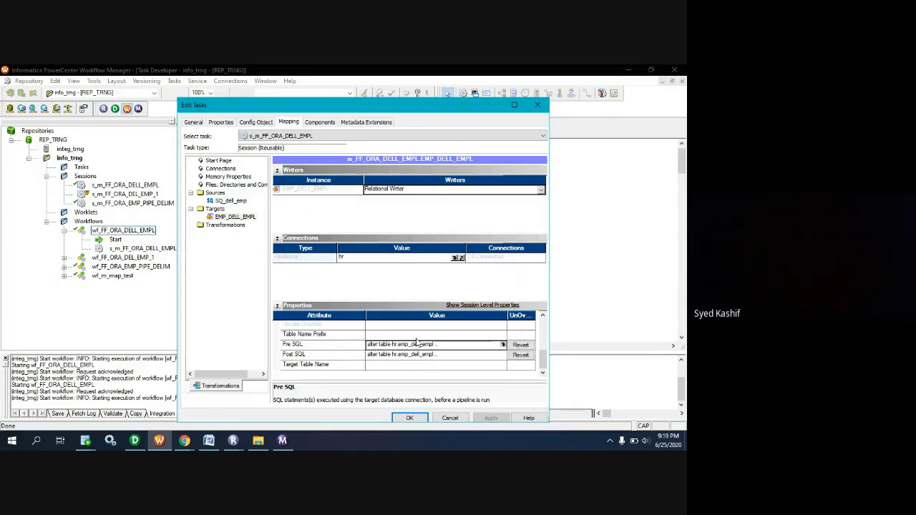
pyautogui.scroll(1, 419, 335)
pyautogui.scroll(1, 419, 335)
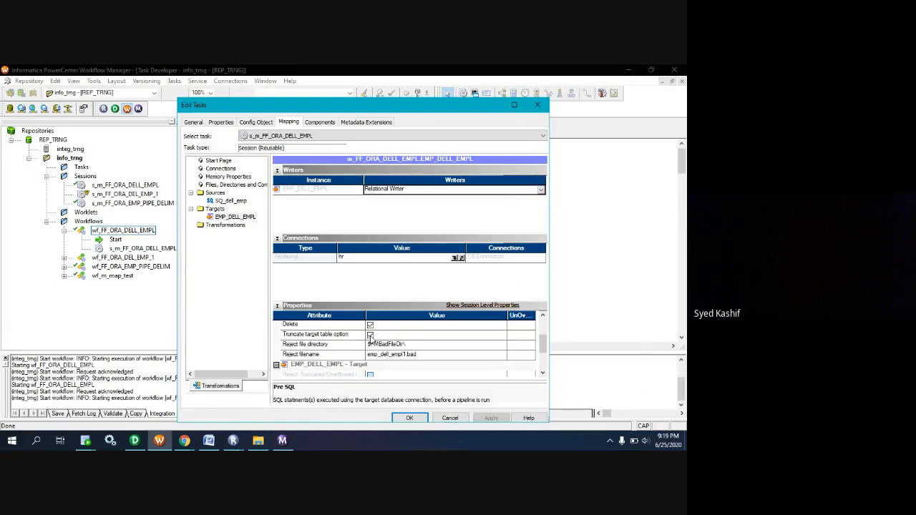
pyautogui.click(370, 335)
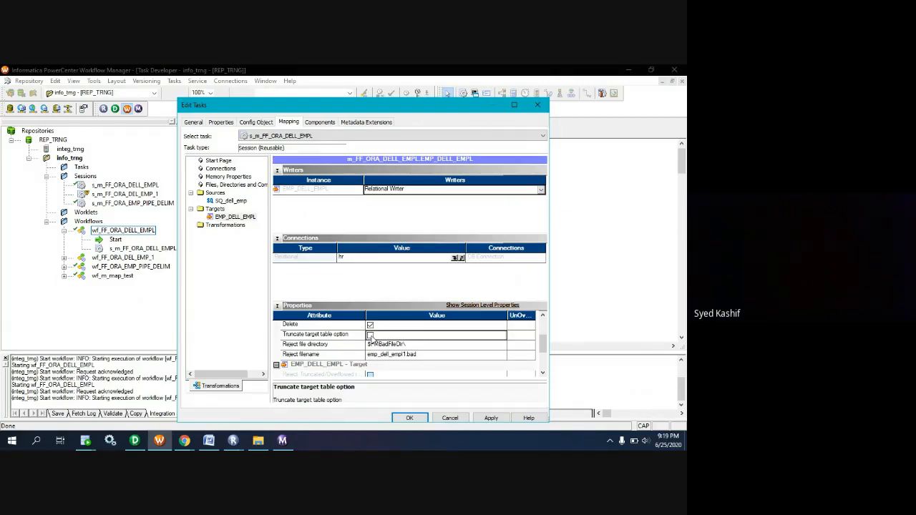
# Open the target's Pre SQL for editing and insert a TRUNCATE TABLE line above the alter table statement.
pyautogui.scroll(-1, 390, 340)
pyautogui.scroll(-1, 389, 341)
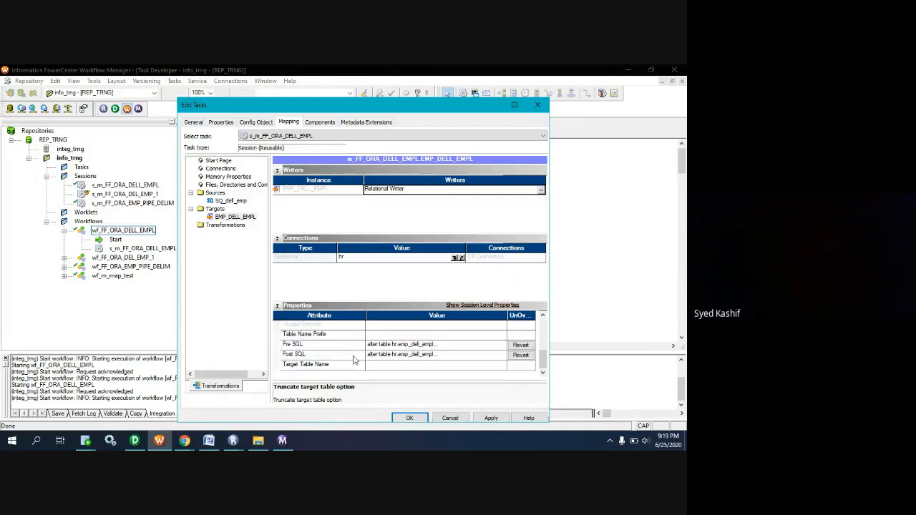
pyautogui.click(406, 349)
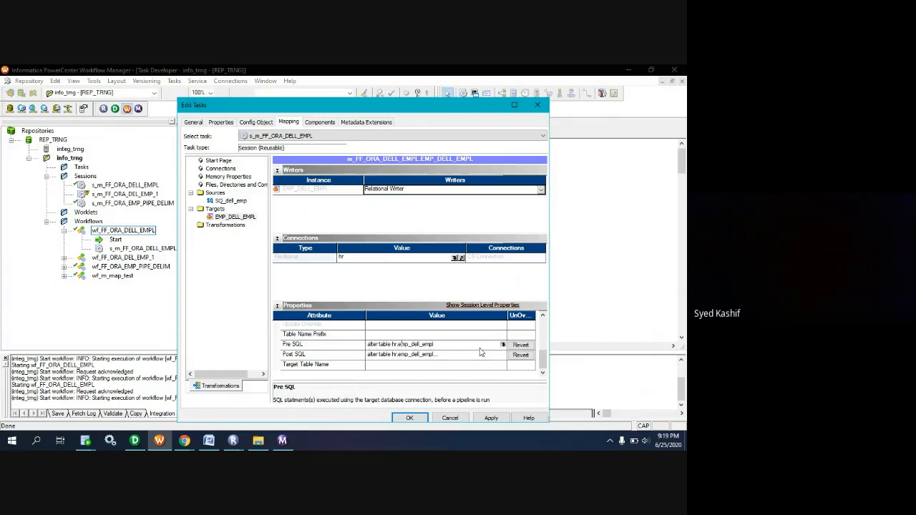
pyautogui.click(504, 345)
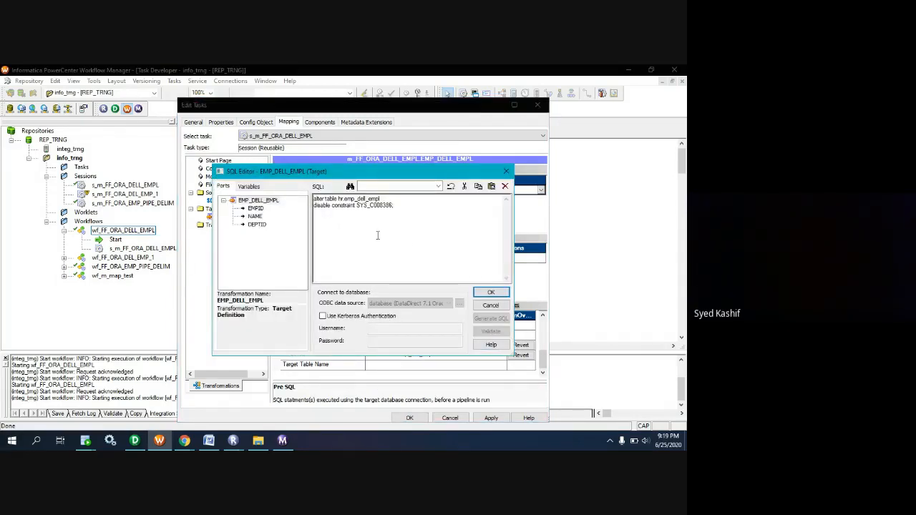
pyautogui.press('Return')
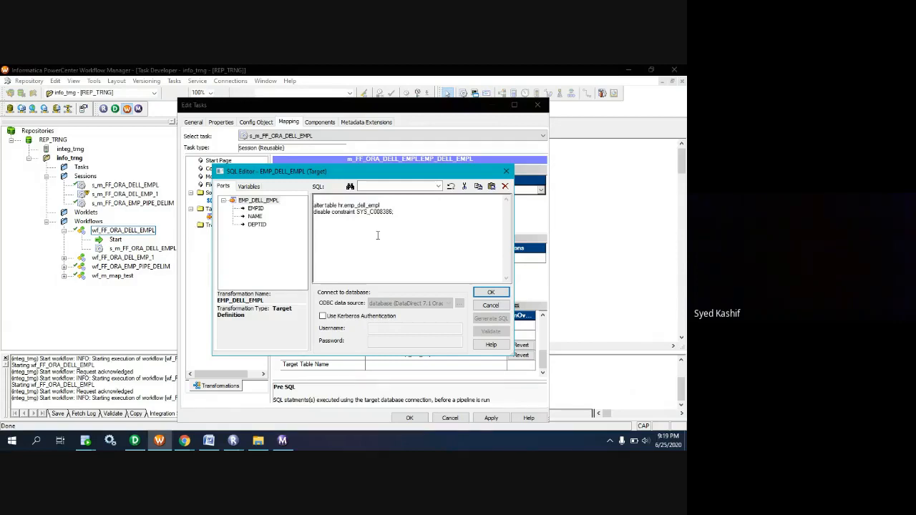
pyautogui.write('TRUNCATE TABLE')
# Complete the new Pre SQL line as TRUNCATE TABLE hr.emp_dell_emp; using the name copied from the alter statement, and accept the edited SQL.
pyautogui.moveTo(339, 206); pyautogui.dragTo(381, 204)
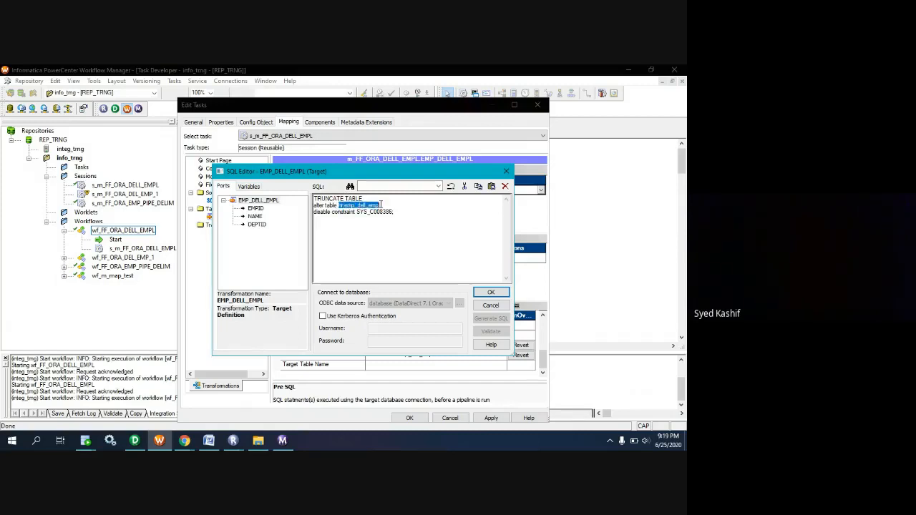
pyautogui.hotkey('ctrl', 'c')
pyautogui.click(381, 198)
pyautogui.hotkey('ctrl', 'v')
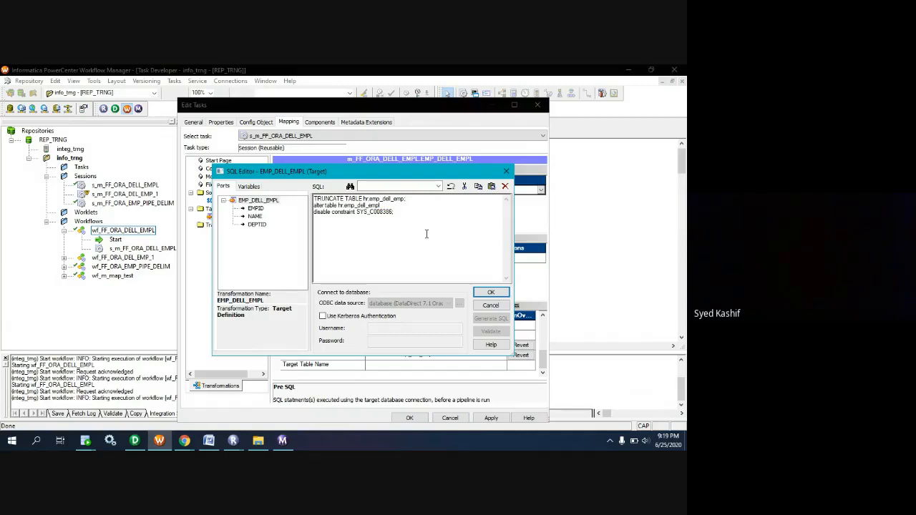
pyautogui.press('Return')
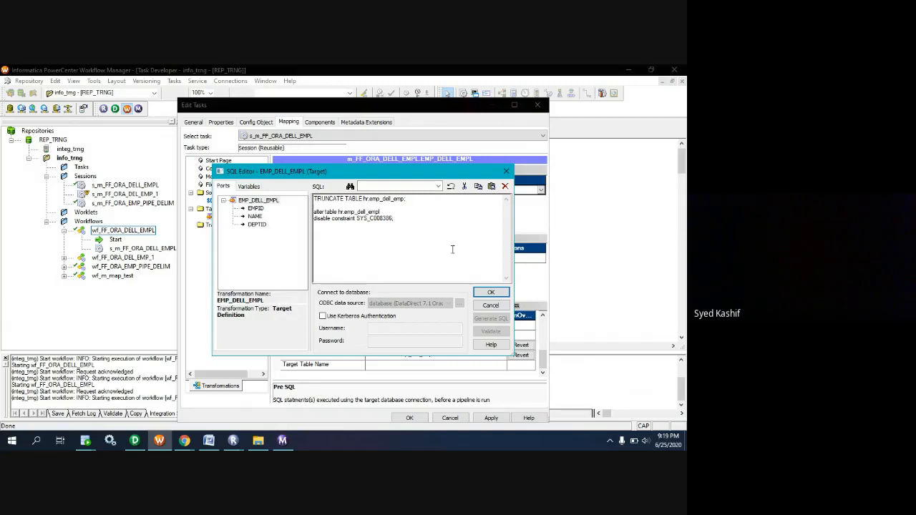
pyautogui.click(363, 199)
pyautogui.press('BackSpace')
pyautogui.click(491, 292)
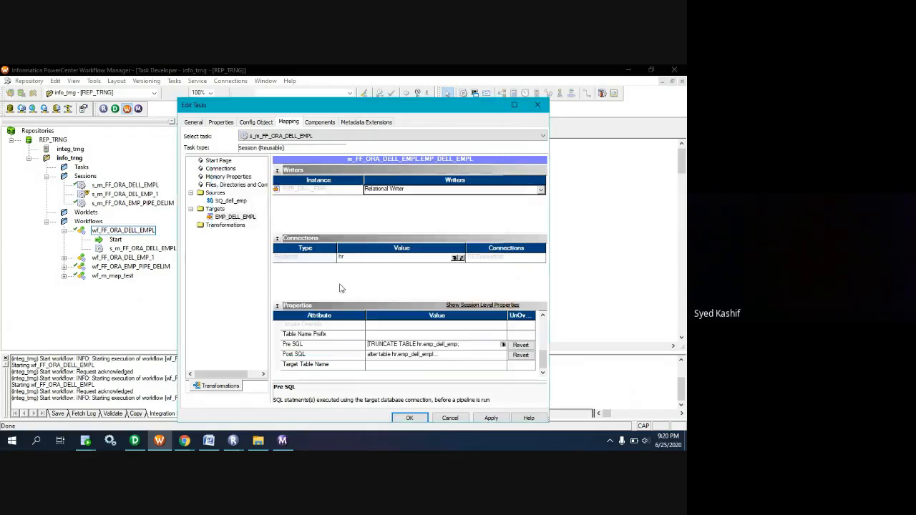
# Apply the edited target properties to session s_m_FF_ORA_DELL_EMPL and save it to the repository.
pyautogui.scroll(2, 398, 336)
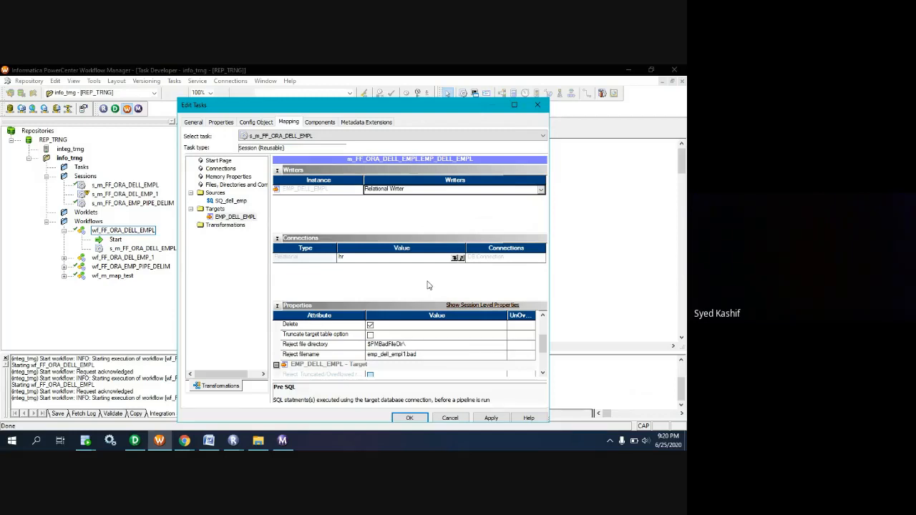
pyautogui.click(491, 418)
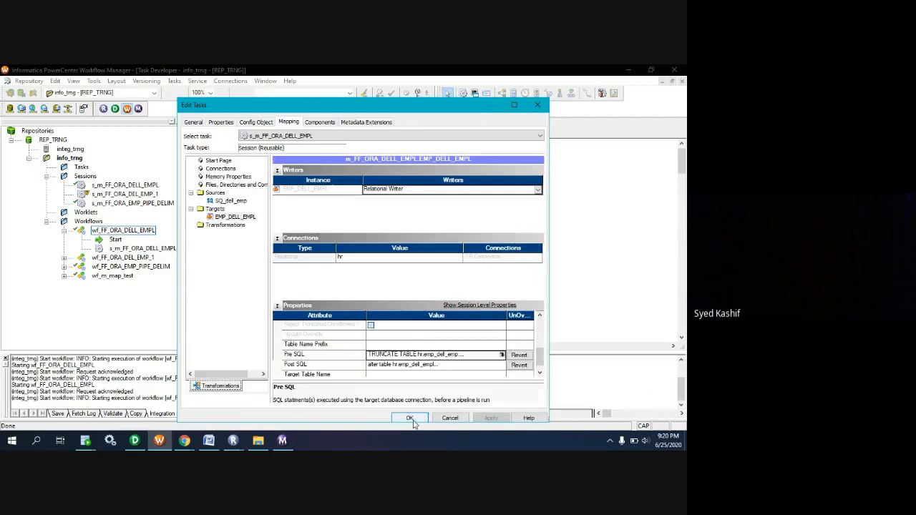
pyautogui.click(411, 418)
pyautogui.hotkey('ctrl', 's')
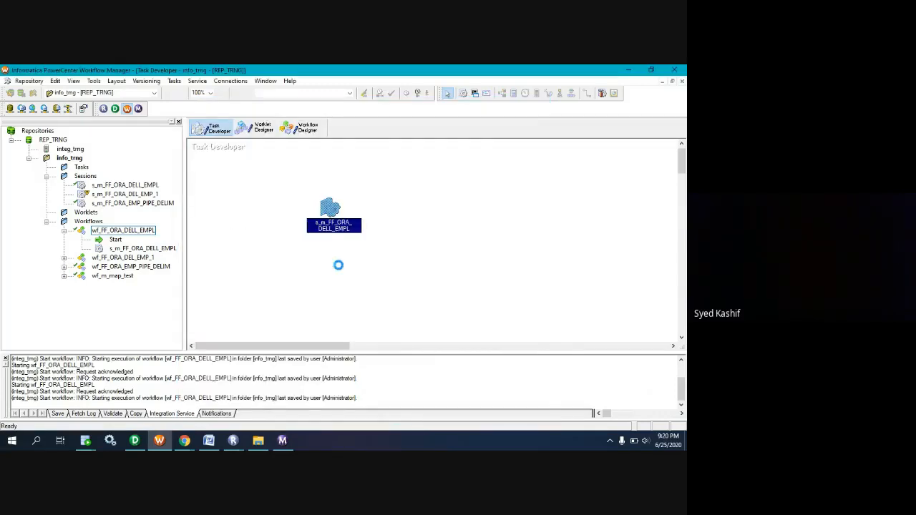
# Show workflow wf_FF_ORA_DELL_EMPL in the Workflow Designer and start it.
pyautogui.click(300, 127)
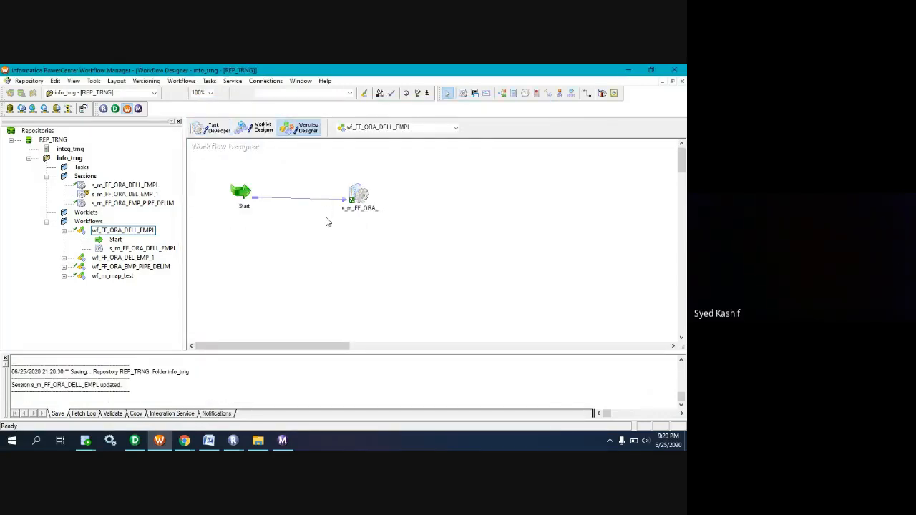
pyautogui.rightClick(326, 222)
pyautogui.click(371, 317)
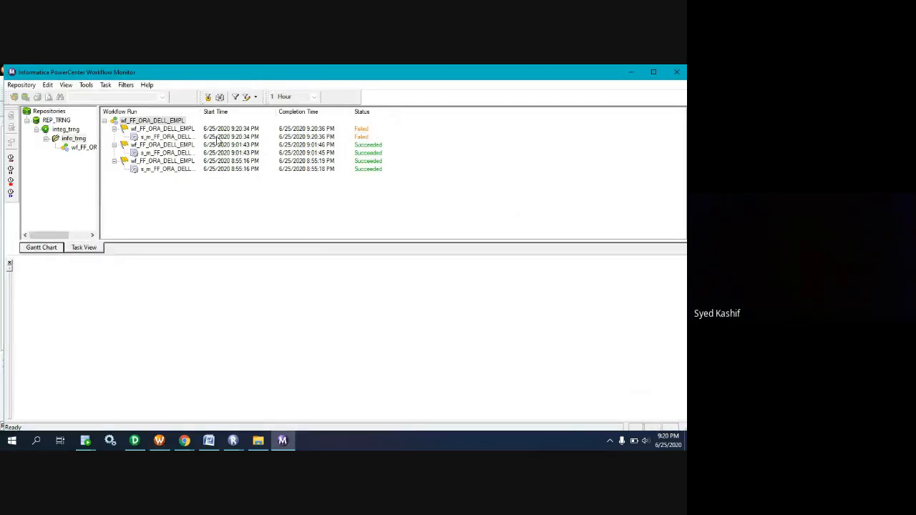
# Read the error entry in the session log of the latest s_m_FF_ORA_DELL_EMPL run, and minimize the log and Workflow Monitor.
pyautogui.click(171, 138)
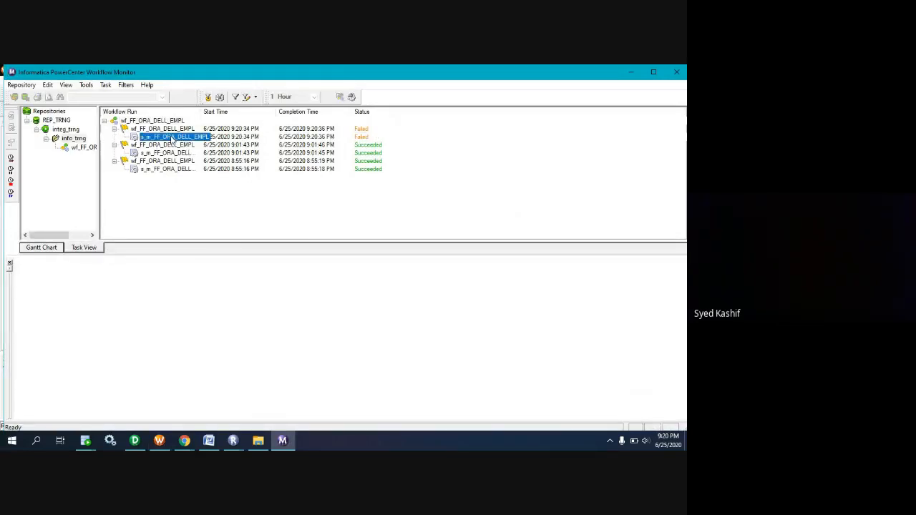
pyautogui.click(105, 84)
pyautogui.click(84, 248)
pyautogui.rightClick(176, 141)
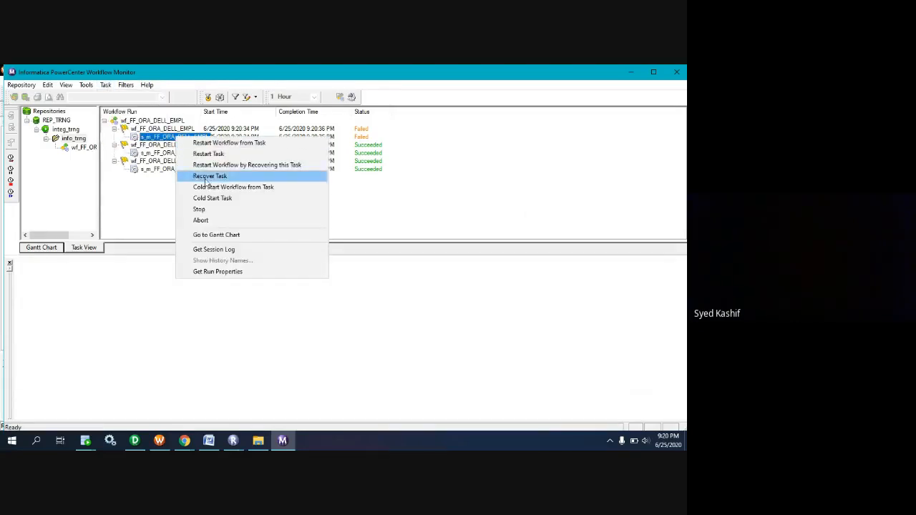
pyautogui.click(211, 252)
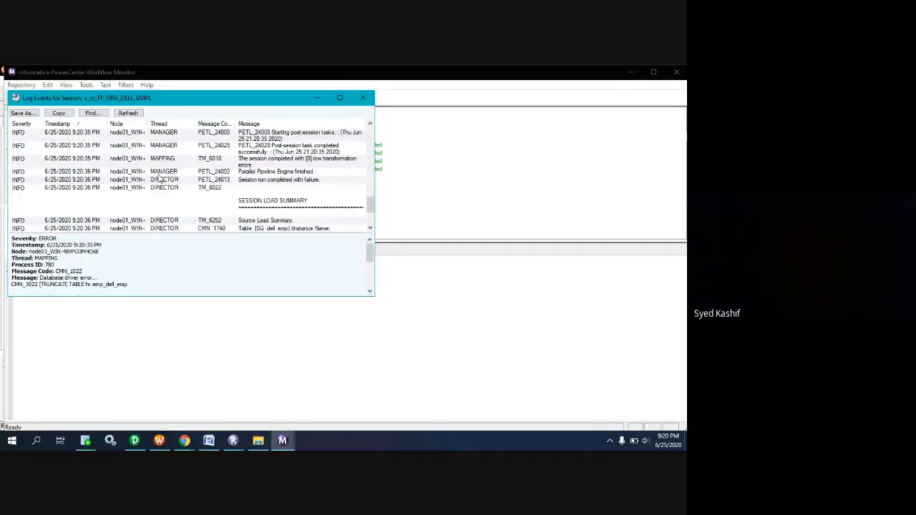
pyautogui.click(340, 98)
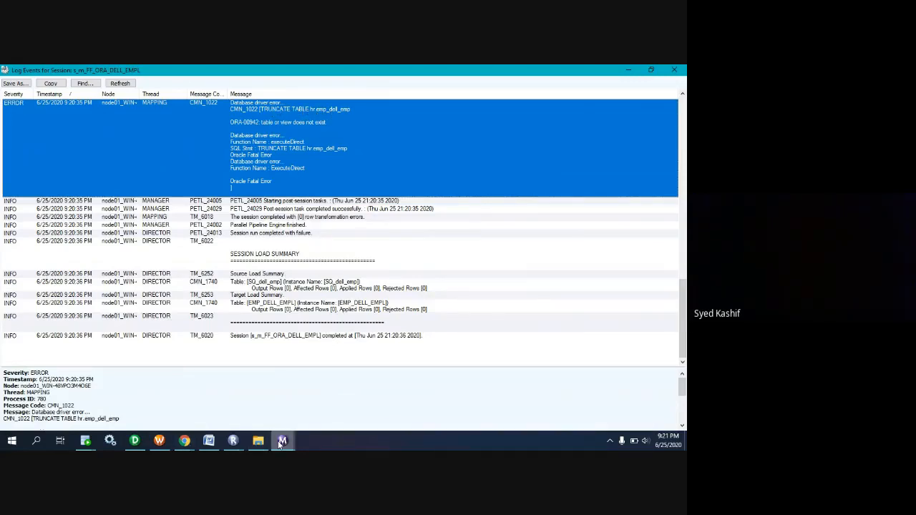
pyautogui.click(629, 71)
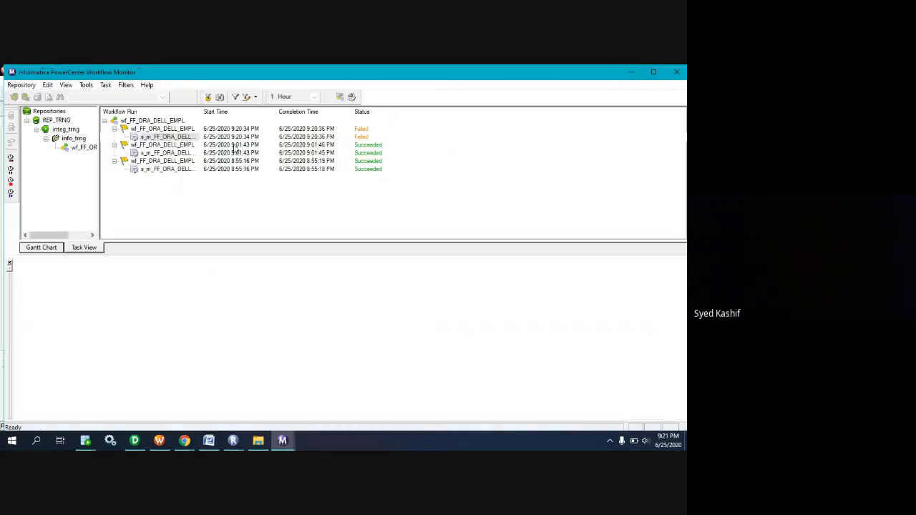
pyautogui.click(629, 72)
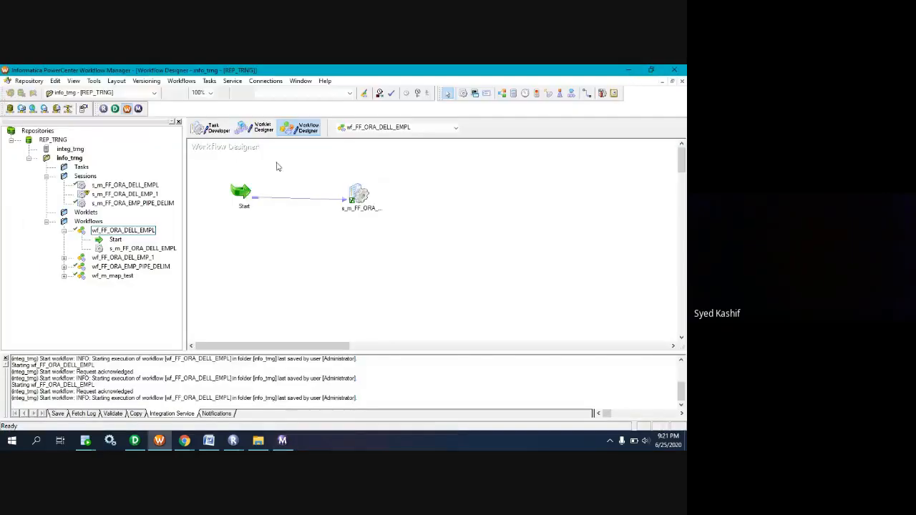
# Correct the table name in the Pre SQL truncate statement of session s_m_FF_ORA_DELL_EMPL's EMP_DELL_EMPL target to hr.emp_dell_empl, and accept the SQL.
pyautogui.click(211, 128)
pyautogui.doubleClick(333, 217)
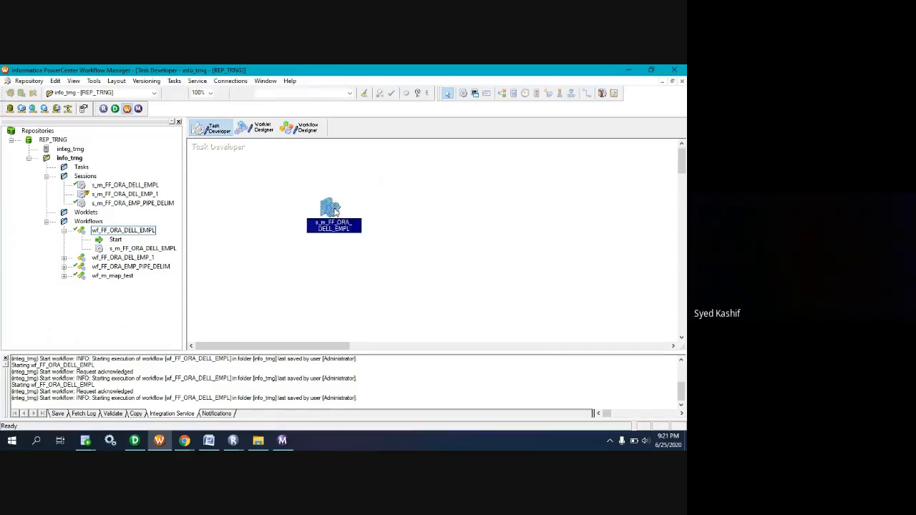
pyautogui.click(289, 123)
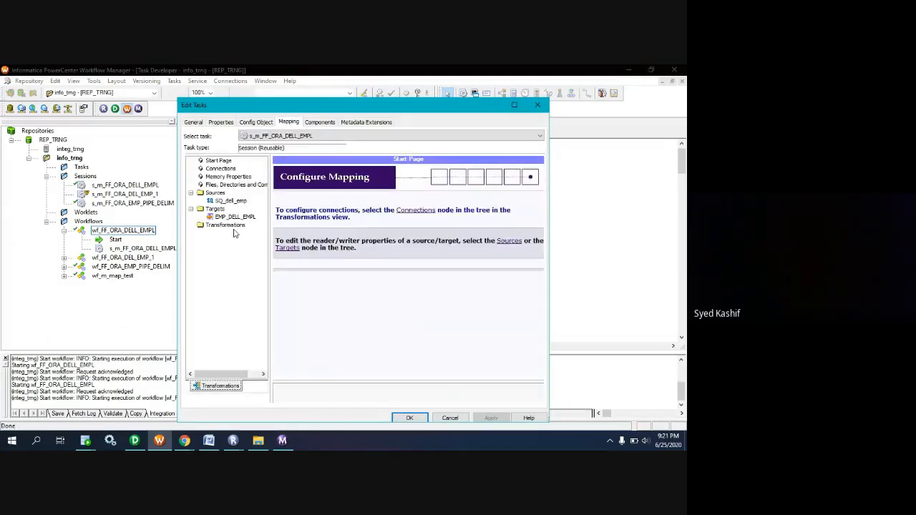
pyautogui.click(228, 216)
pyautogui.scroll(-1, 403, 358)
pyautogui.scroll(-3, 402, 358)
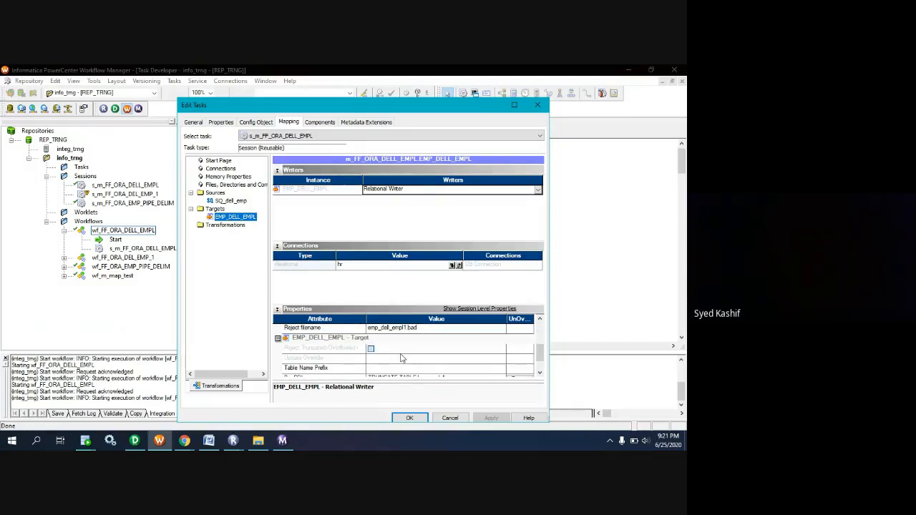
pyautogui.click(499, 350)
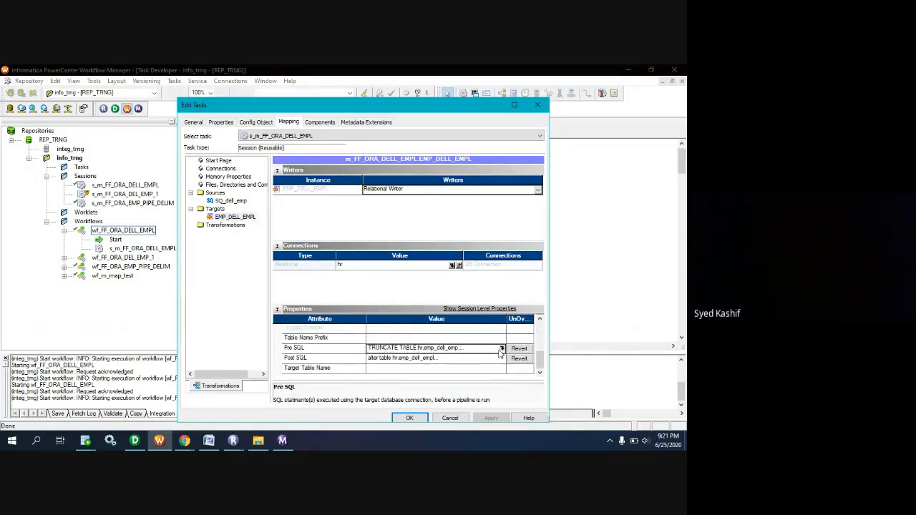
pyautogui.click(501, 349)
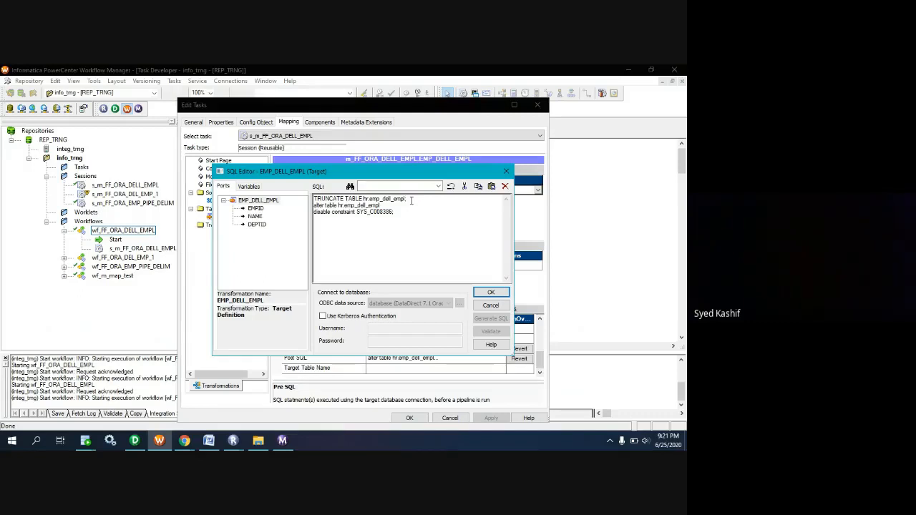
pyautogui.click(491, 292)
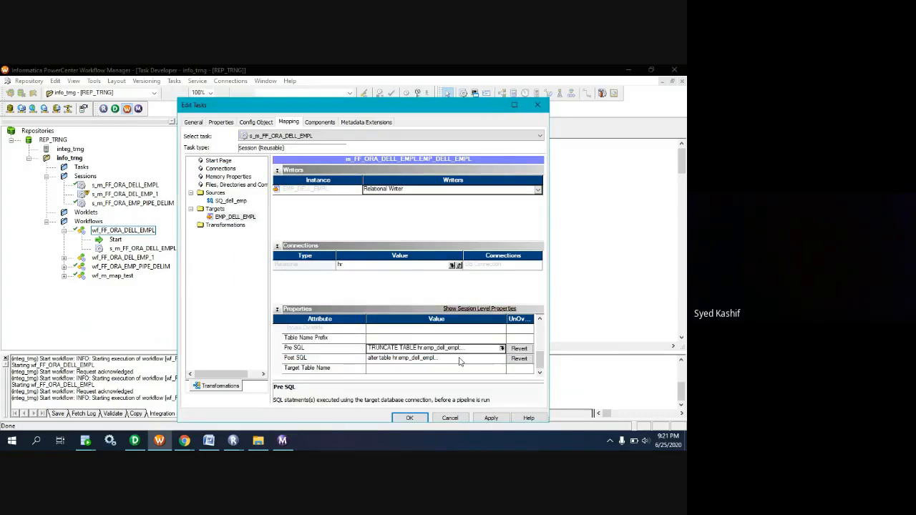
# Apply the corrected Pre SQL to session s_m_FF_ORA_DELL_EMPL and save the session to the repository.
pyautogui.click(491, 418)
pyautogui.click(410, 418)
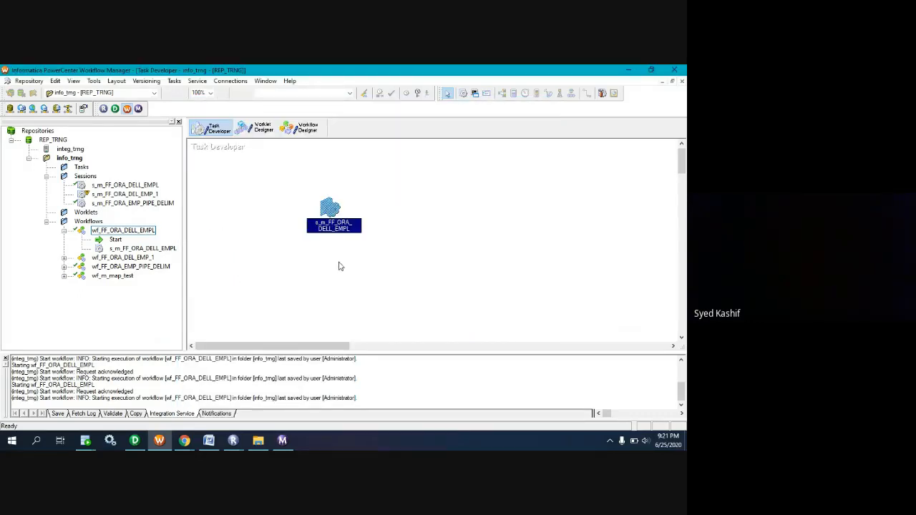
pyautogui.hotkey('ctrl', 's')
# Return to workflow wf_FF_ORA_DELL_EMPL in the Workflow Designer and start it again.
pyautogui.click(298, 132)
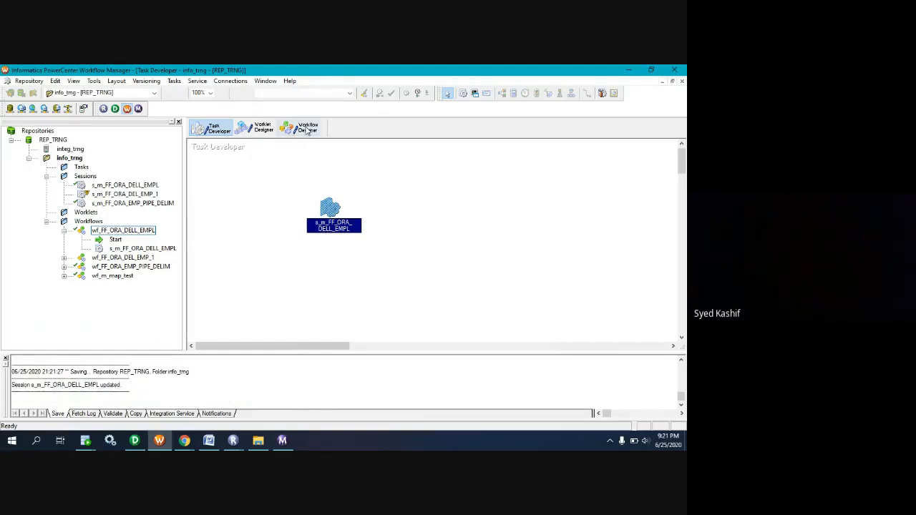
pyautogui.rightClick(304, 231)
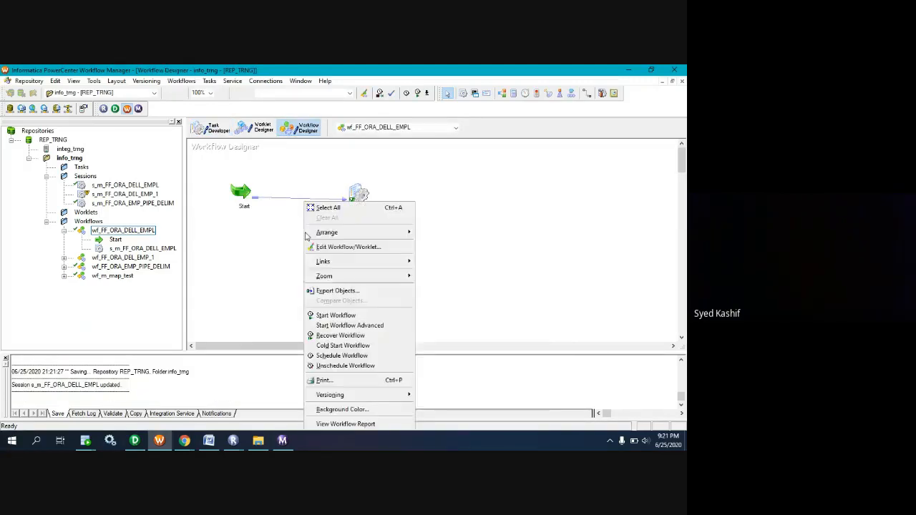
pyautogui.click(341, 317)
# Switch to the Workflow Monitor's session log, refresh it for the new run, review the SQL execution and load summary, and close the log.
pyautogui.click(282, 441)
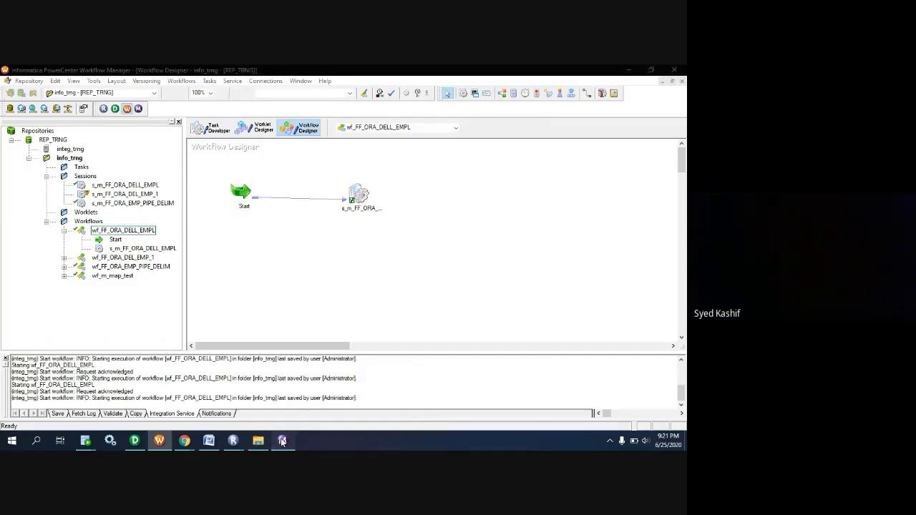
pyautogui.scroll(10, 190, 160)
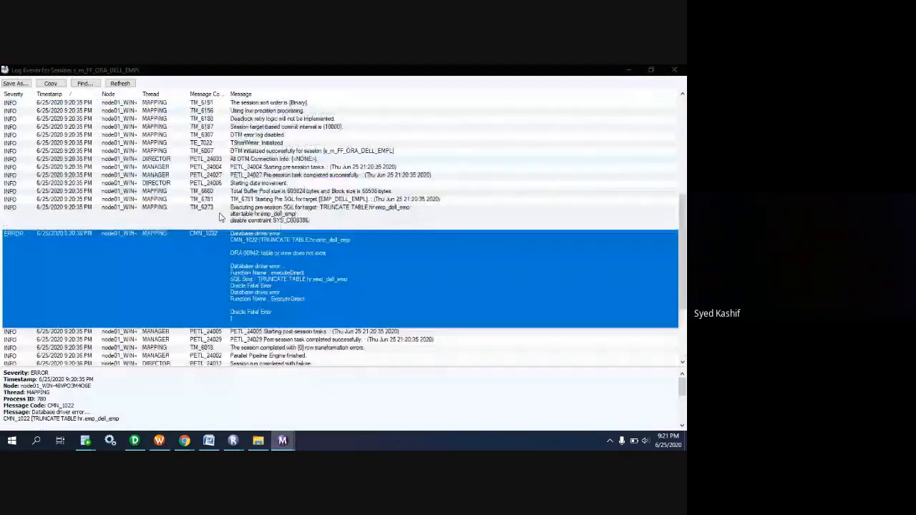
pyautogui.scroll(1, 205, 208)
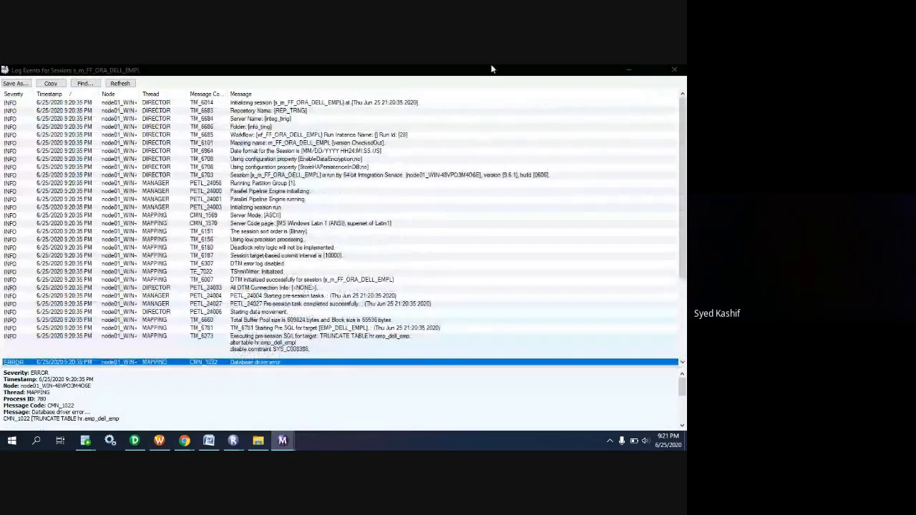
pyautogui.click(123, 83)
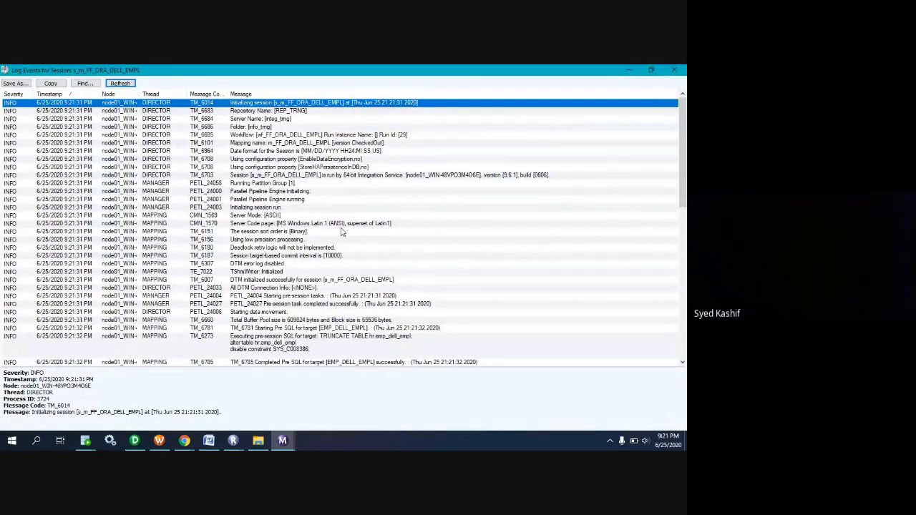
pyautogui.scroll(-5, 344, 241)
pyautogui.scroll(-12, 342, 250)
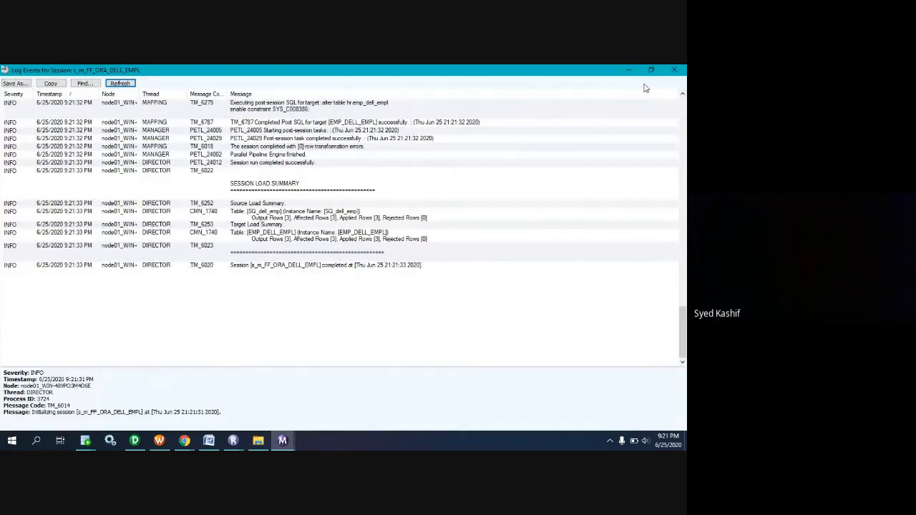
pyautogui.click(675, 69)
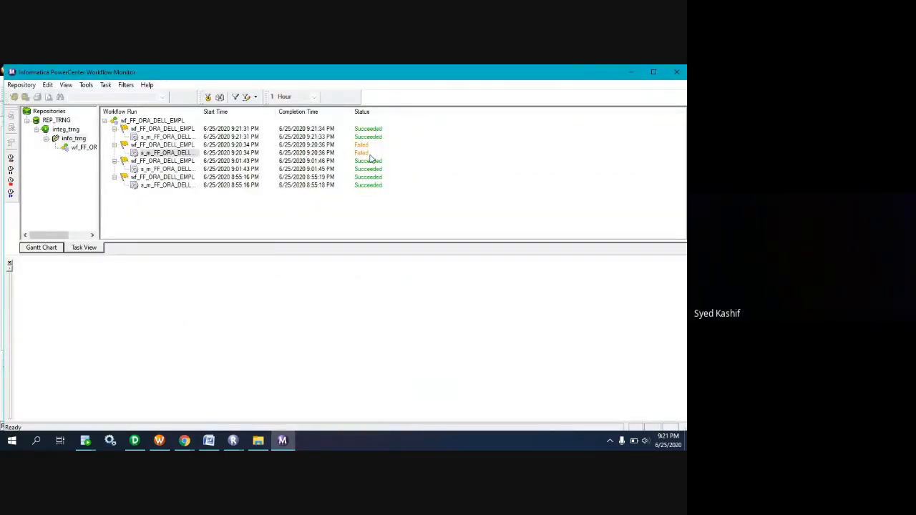
# In Oracle SQL Developer, add the query select * from hr.emp_dell_empl; below the PL/SQL block in the hr worksheet and run only that query.
pyautogui.moveTo(86, 440)
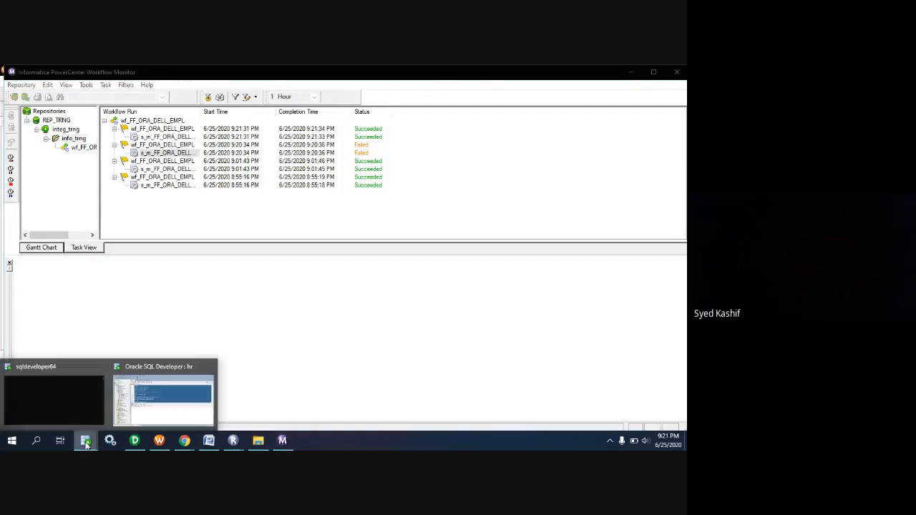
pyautogui.click(141, 409)
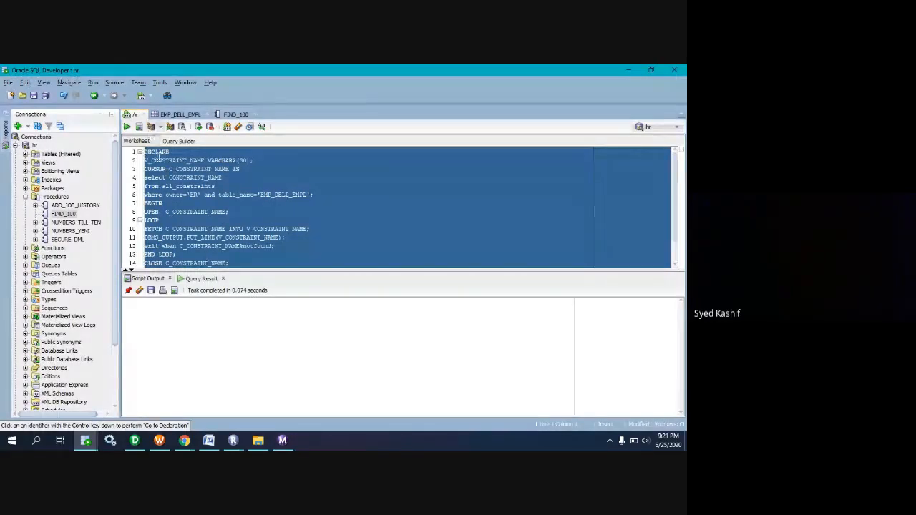
pyautogui.click(302, 219)
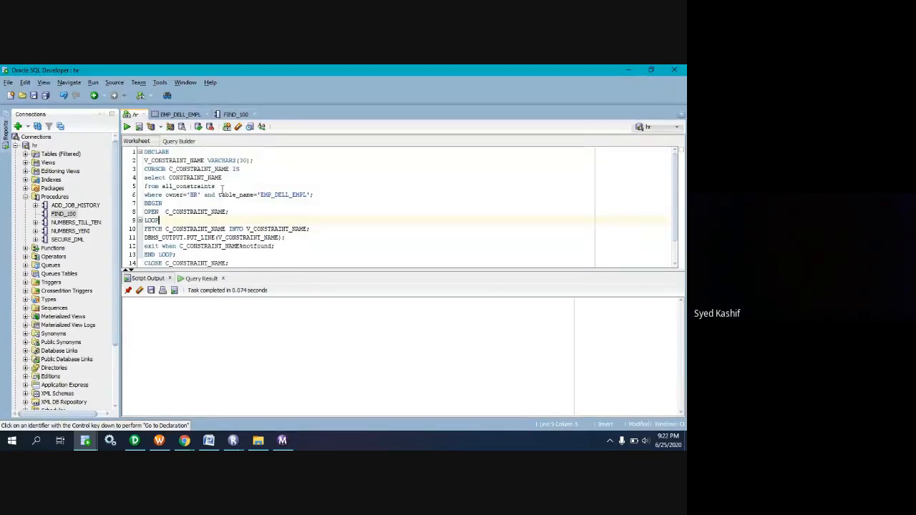
pyautogui.scroll(-1, 222, 190)
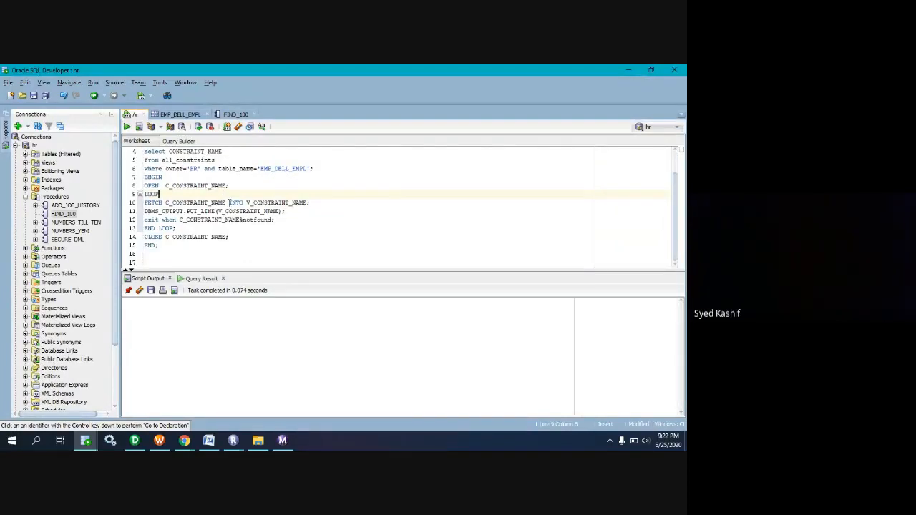
pyautogui.click(204, 261)
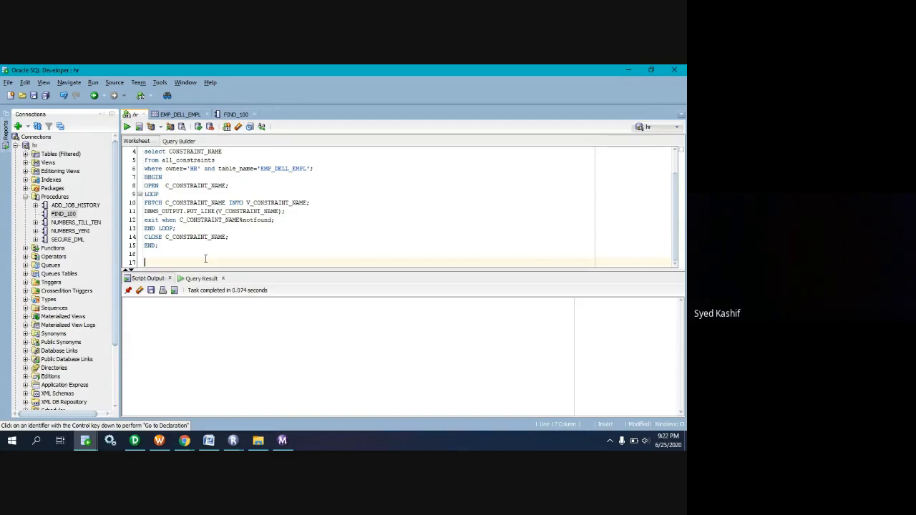
pyautogui.write('select *')
pyautogui.press('Return')
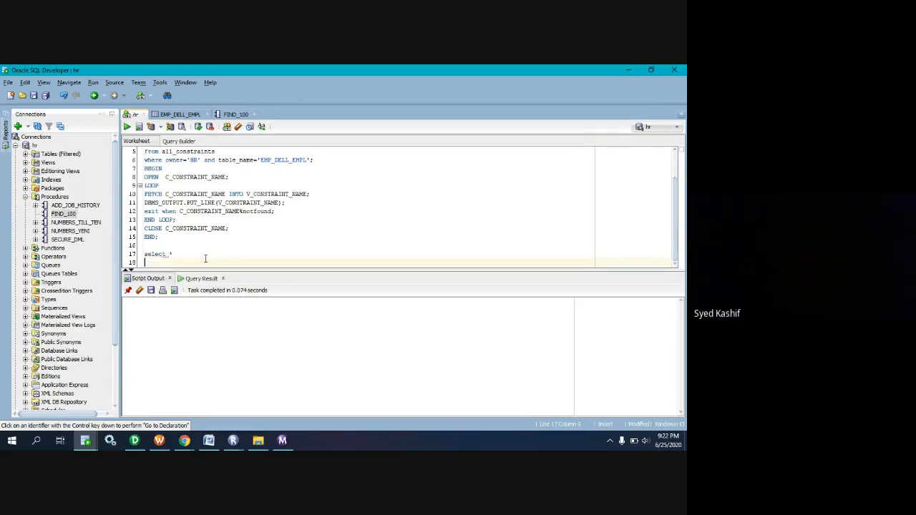
pyautogui.write('from hr.emp_dell_empl;')
pyautogui.moveTo(226, 263); pyautogui.dragTo(144, 254)
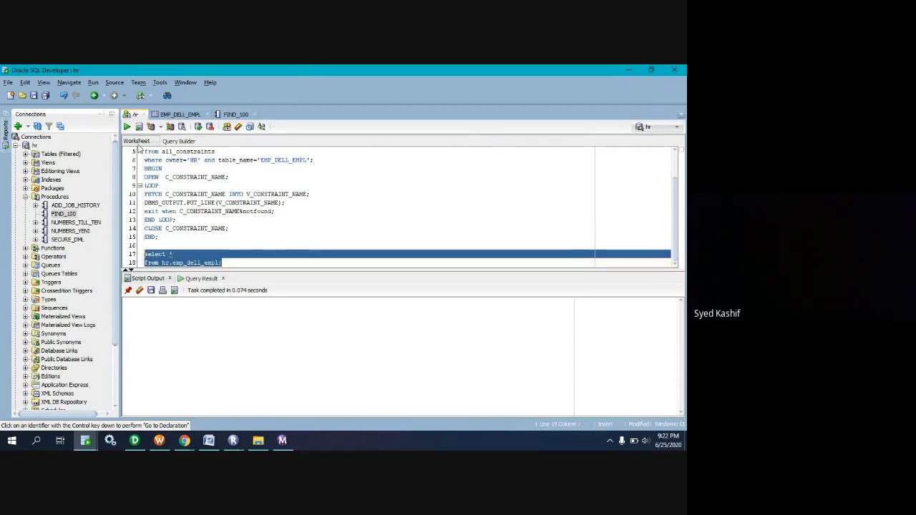
pyautogui.click(127, 127)
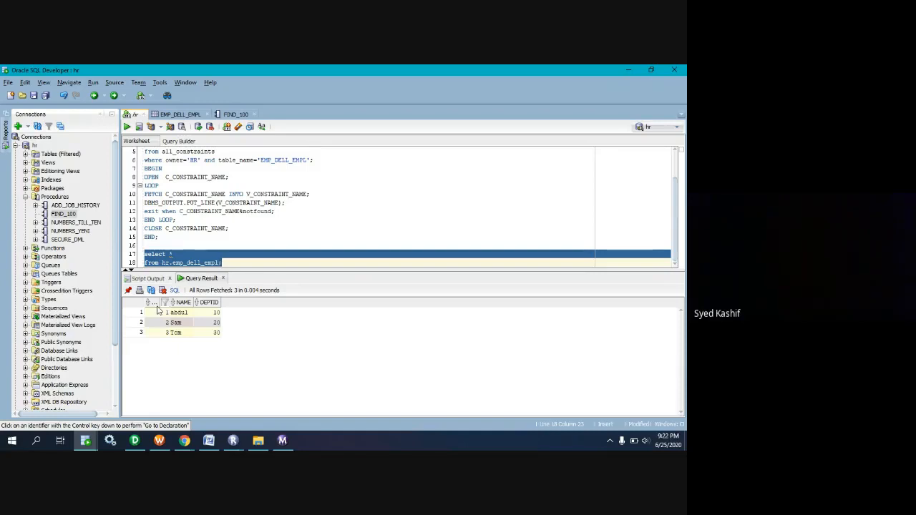
# Find table EMP_DELL_EMPL under the hr connection and open its constraint details to check the primary key's status.
pyautogui.click(15, 145)
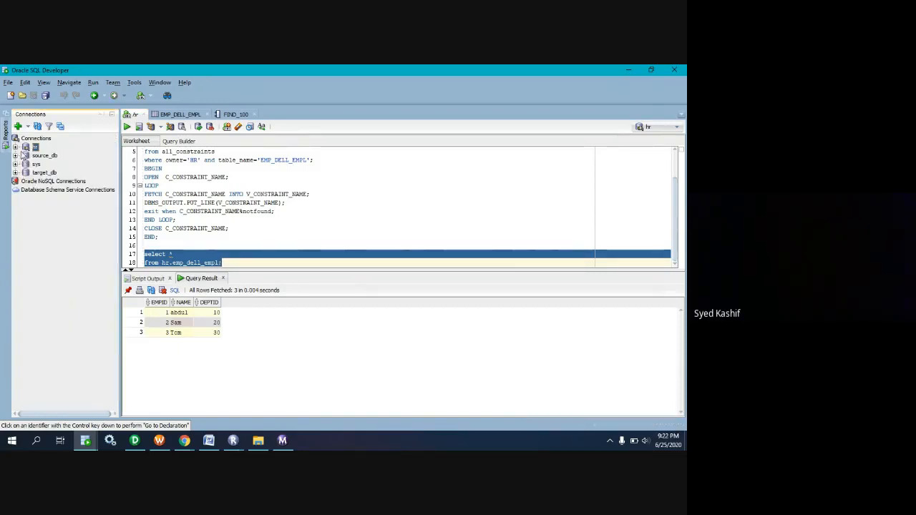
pyautogui.doubleClick(33, 149)
pyautogui.doubleClick(37, 149)
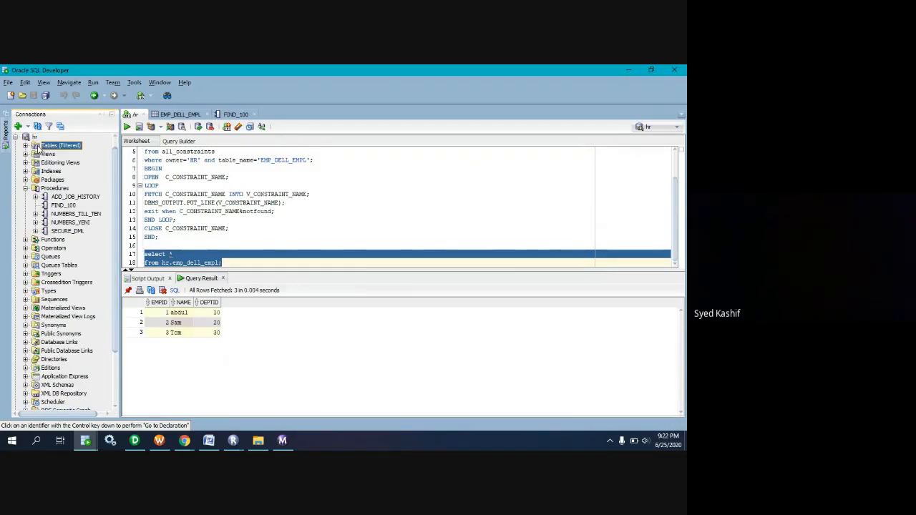
pyautogui.scroll(-1, 73, 260)
pyautogui.scroll(-4, 73, 260)
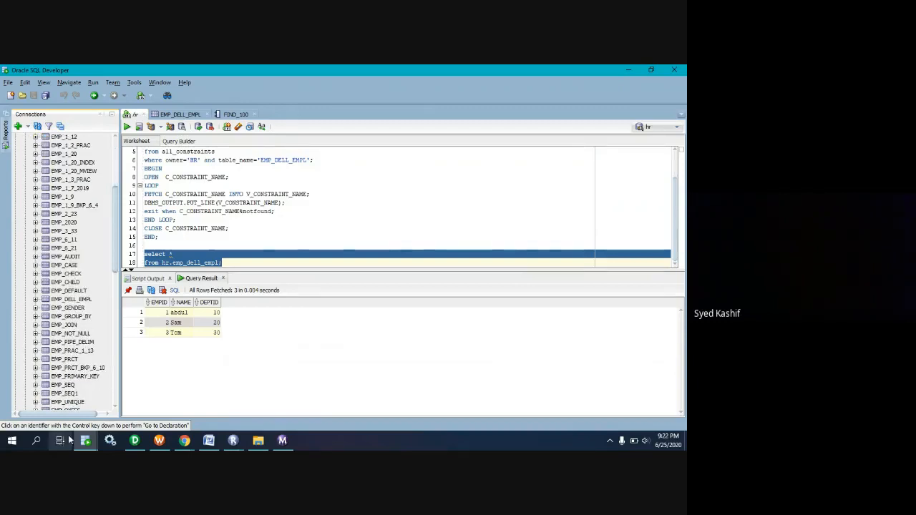
pyautogui.doubleClick(73, 301)
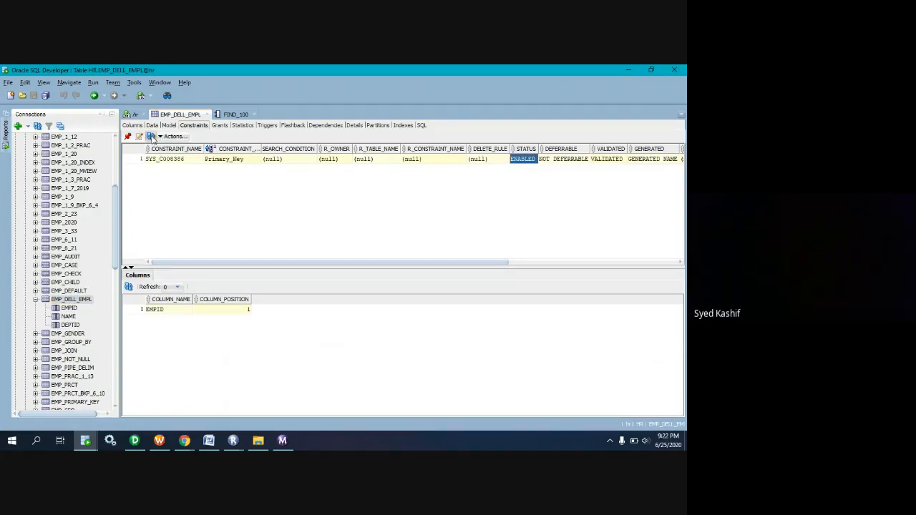
# Switch to the Google Meet call, unmute the microphone, mute it again, and minimize the meeting window.
pyautogui.click(184, 440)
pyautogui.click(118, 400)
pyautogui.click(238, 388)
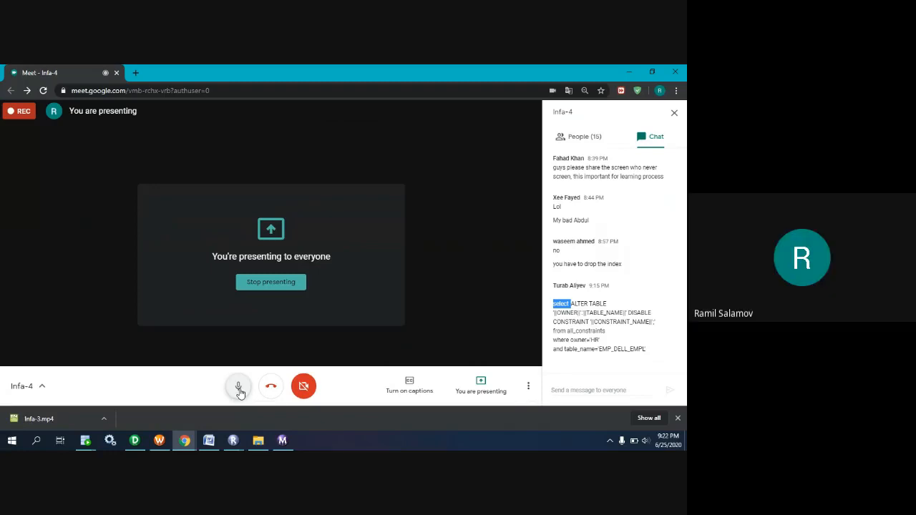
pyautogui.click(238, 390)
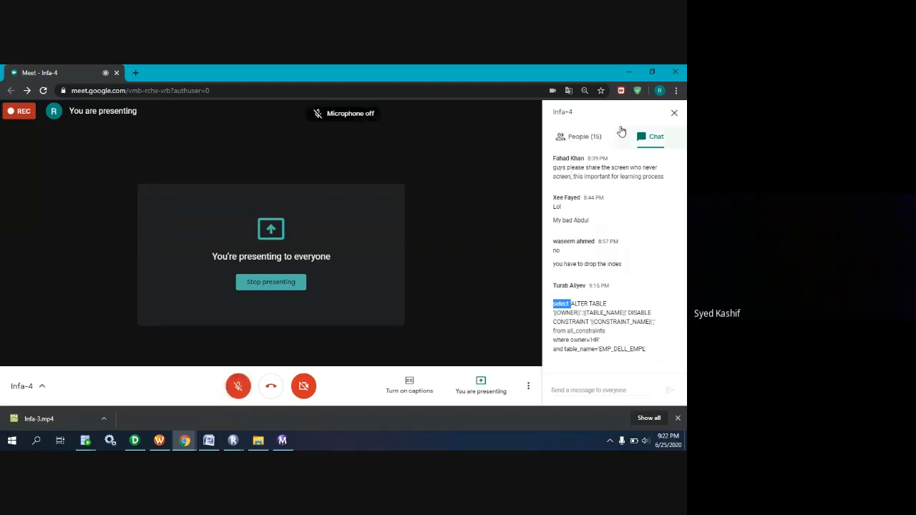
pyautogui.click(629, 72)
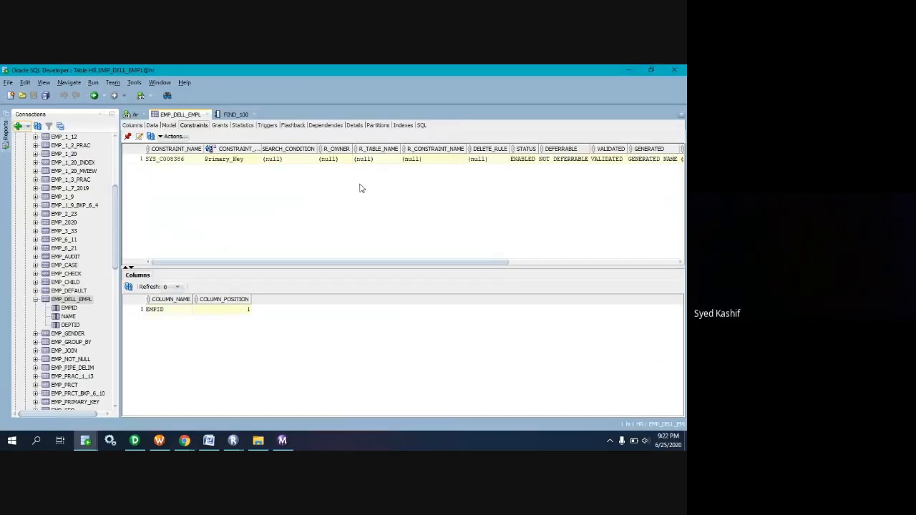
# Copy the whole PL/SQL block from the hr worksheet, send it in the Google Meet chat, and minimize the meeting window.
pyautogui.click(135, 114)
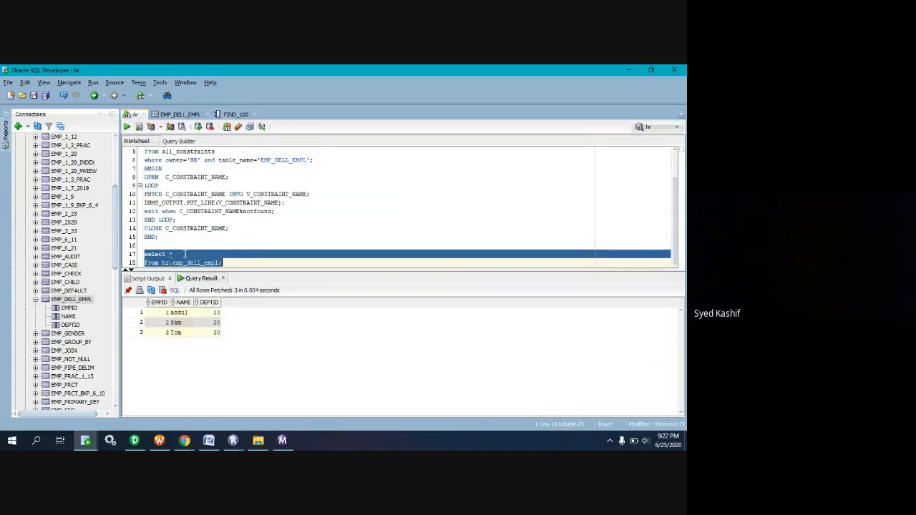
pyautogui.moveTo(165, 239); pyautogui.dragTo(142, 80)
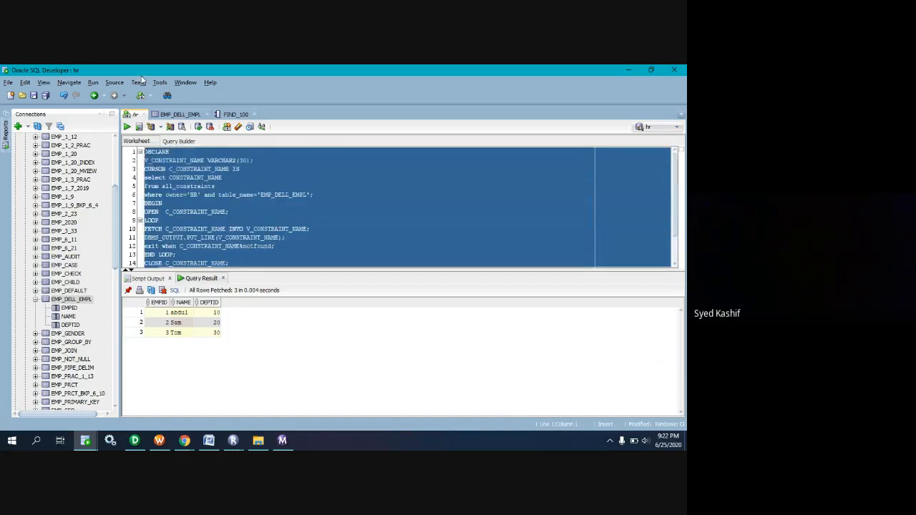
pyautogui.click(185, 440)
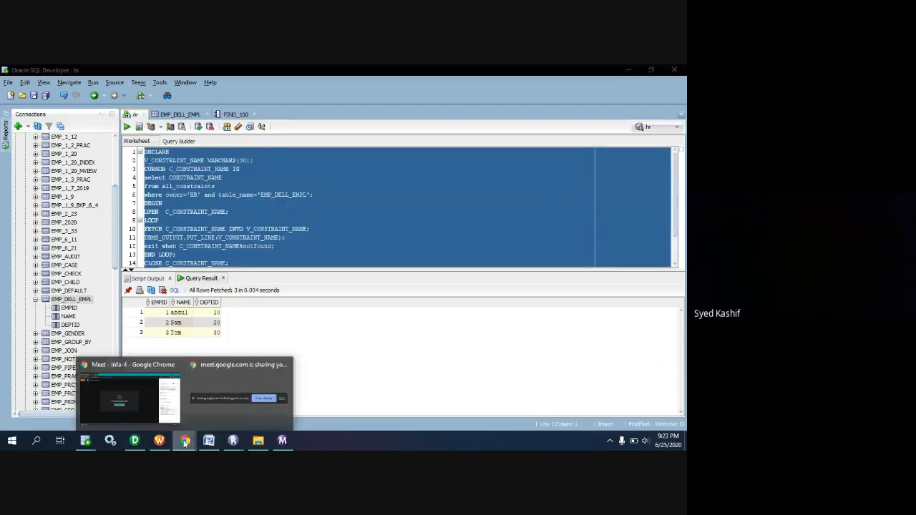
pyautogui.click(226, 409)
pyautogui.moveTo(185, 438)
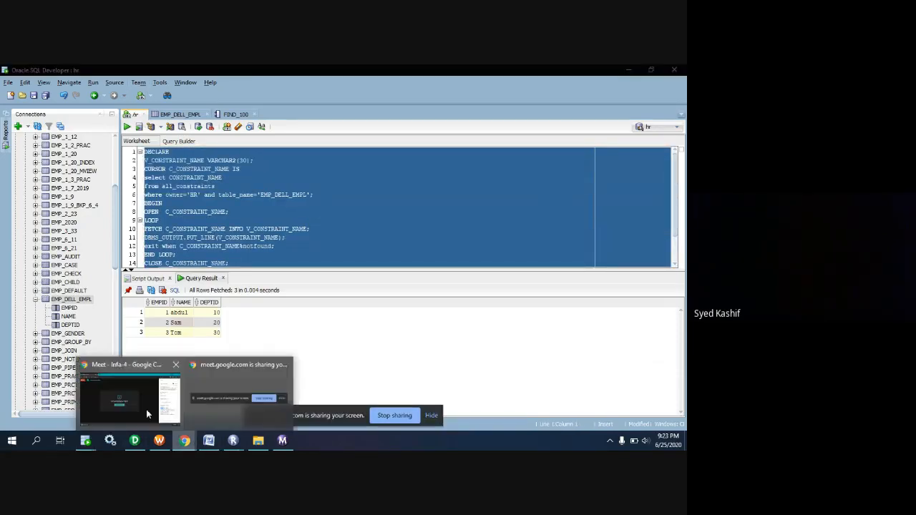
pyautogui.click(140, 406)
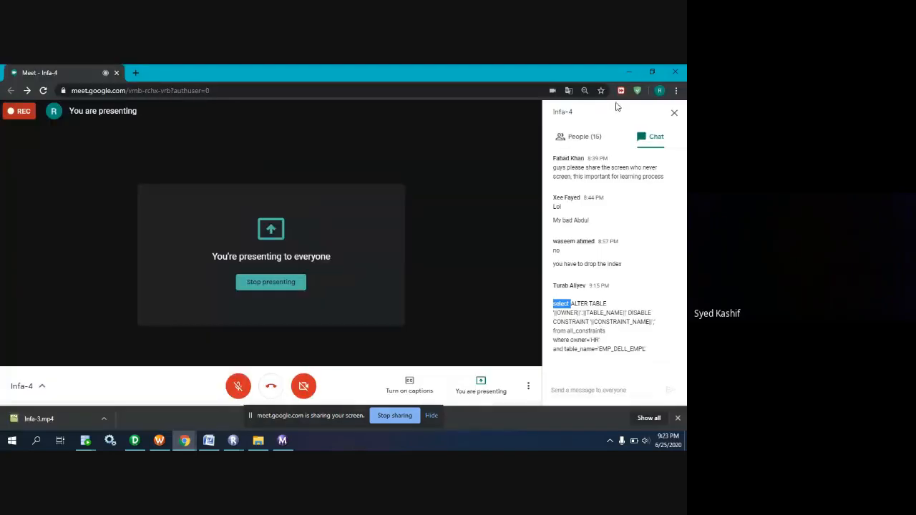
pyautogui.click(590, 391)
pyautogui.hotkey('ctrl', 'v')
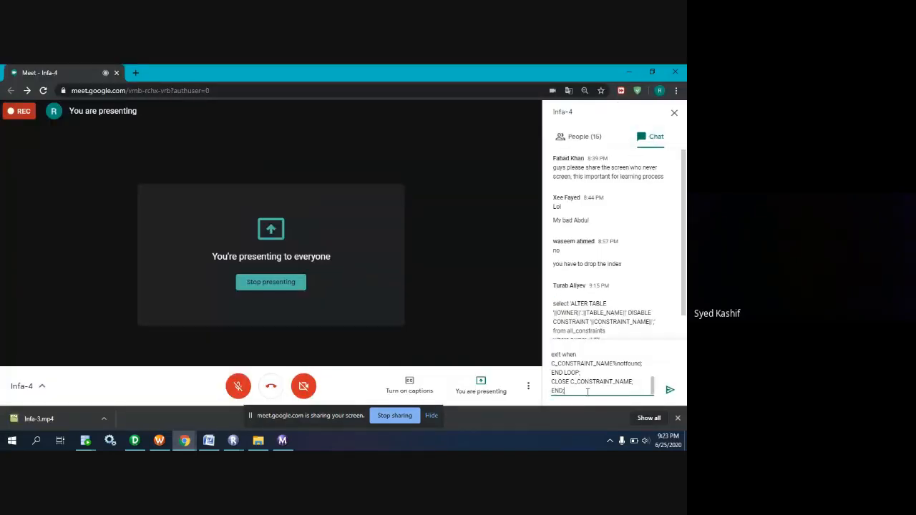
pyautogui.click(670, 390)
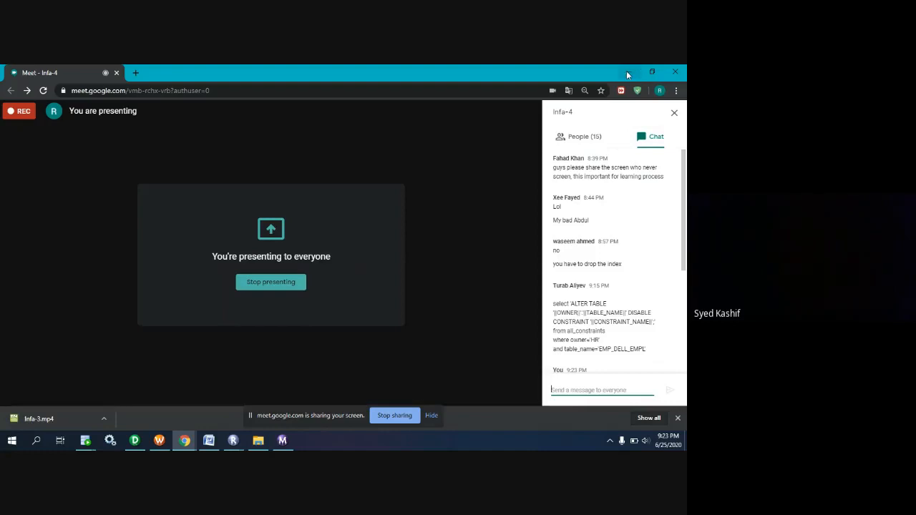
pyautogui.click(627, 72)
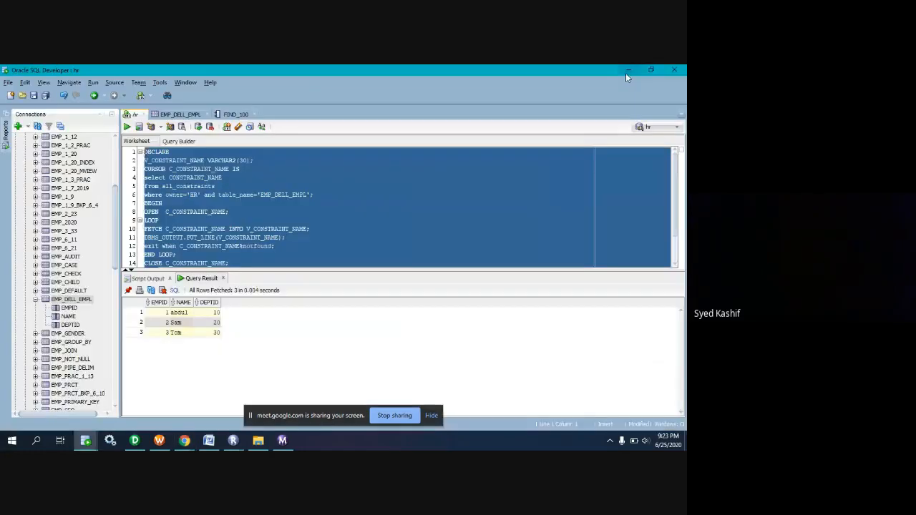
# In Informatica Workflow Manager, open session s_m_FF_ORA_DELL_EMPL, show the EMP_DELL_EMPL target's Pre SQL property, and hide the screen-sharing notice.
pyautogui.click(159, 441)
pyautogui.click(219, 131)
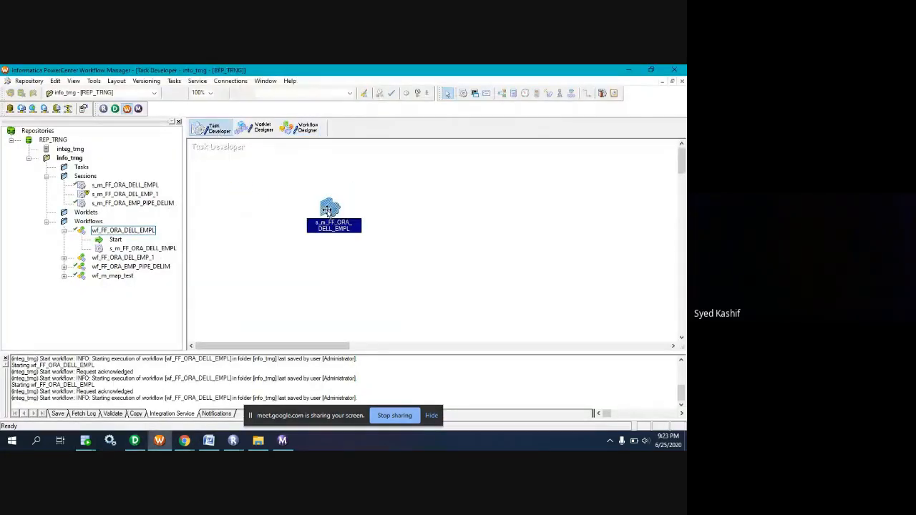
pyautogui.doubleClick(330, 215)
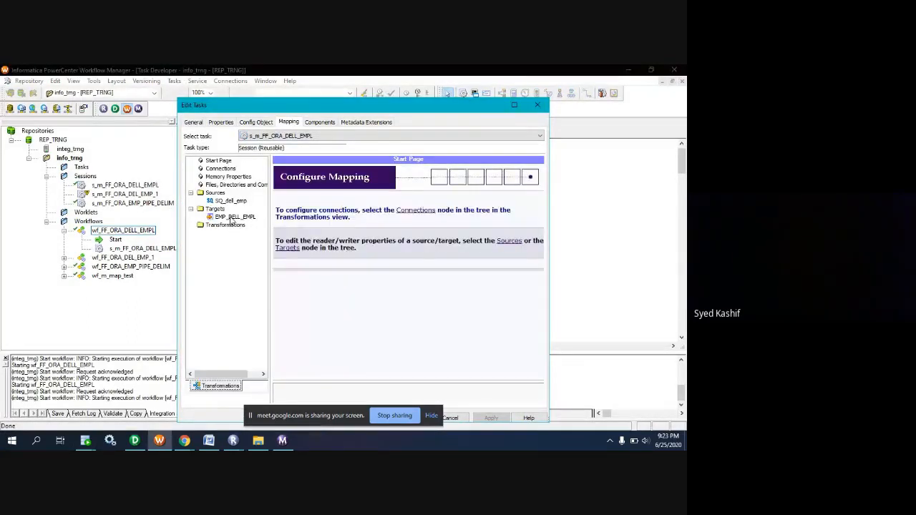
pyautogui.click(234, 216)
pyautogui.scroll(-2, 412, 369)
pyautogui.scroll(-3, 412, 369)
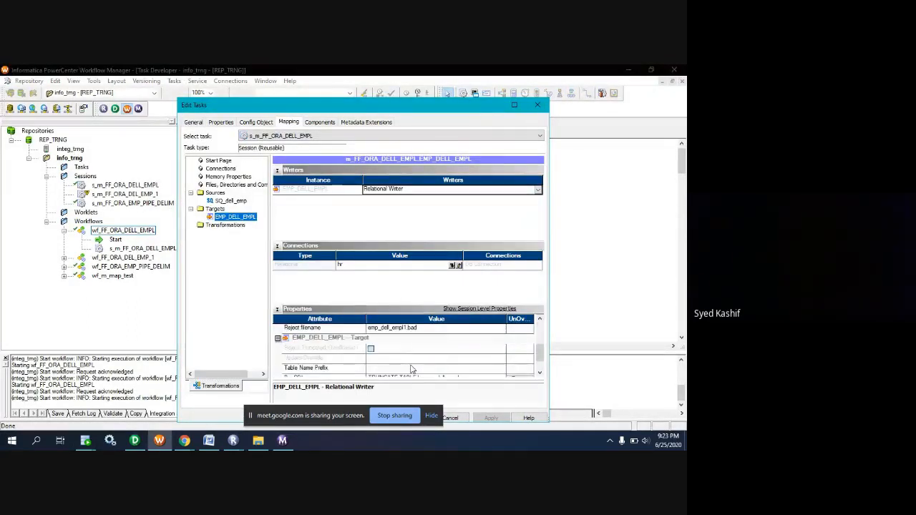
pyautogui.click(493, 350)
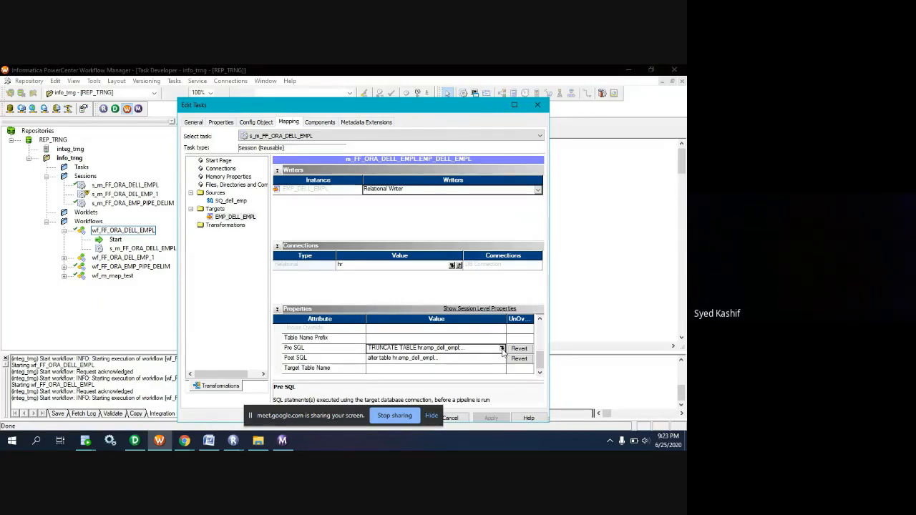
pyautogui.click(433, 418)
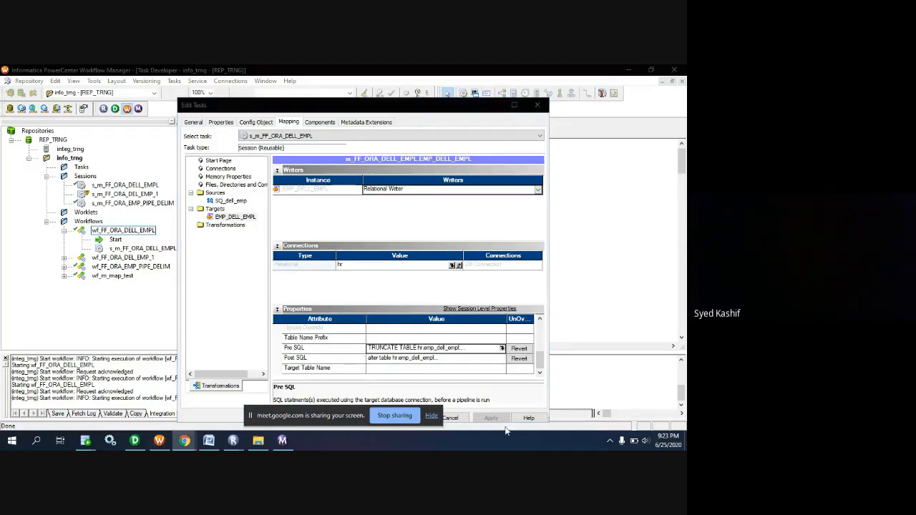
# Review the Post SQL statement of target EMP_DELL_EMPL without changing it, and close the session's settings.
pyautogui.click(497, 360)
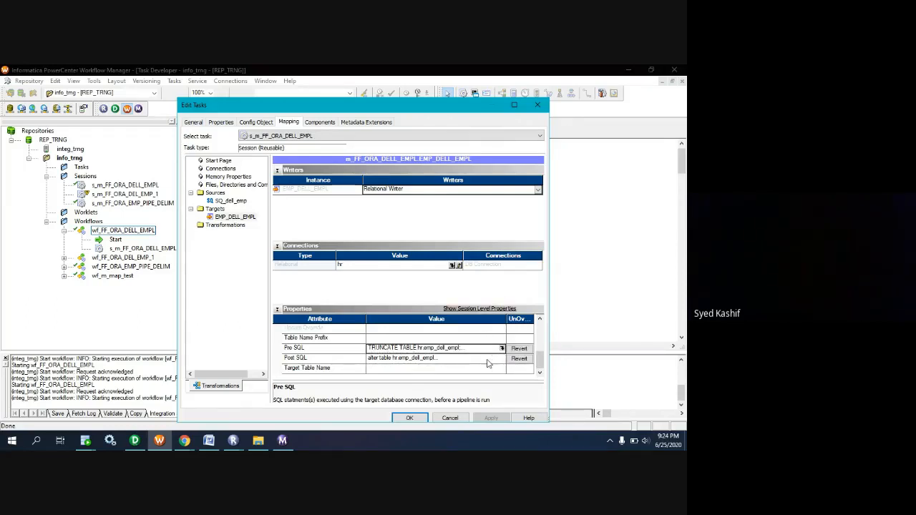
pyautogui.click(502, 361)
pyautogui.click(502, 358)
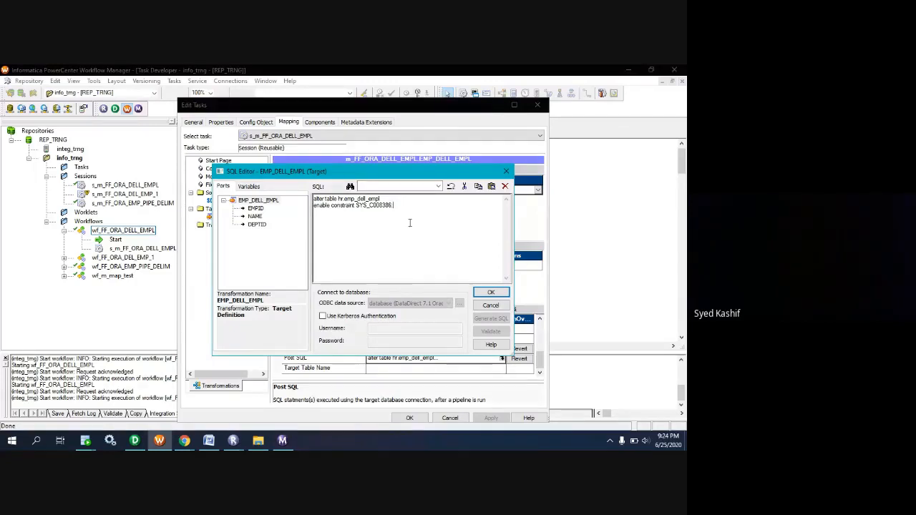
pyautogui.click(490, 307)
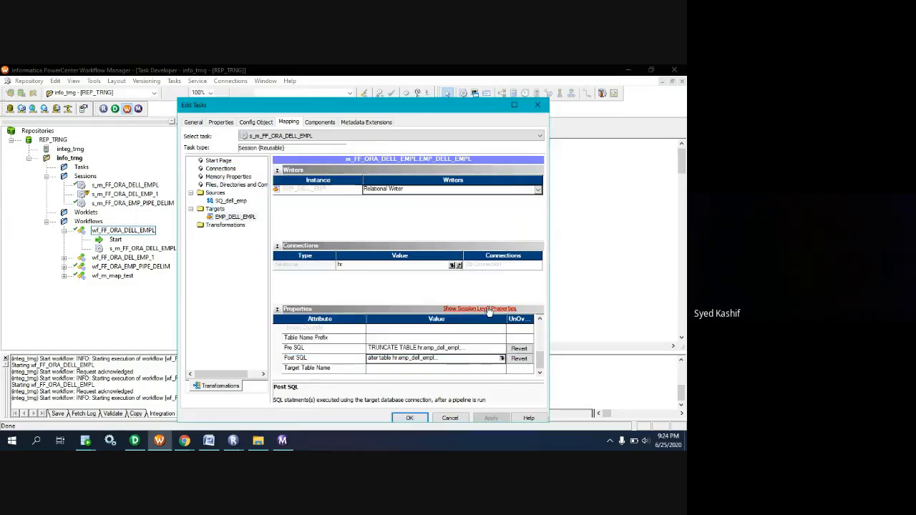
pyautogui.click(408, 419)
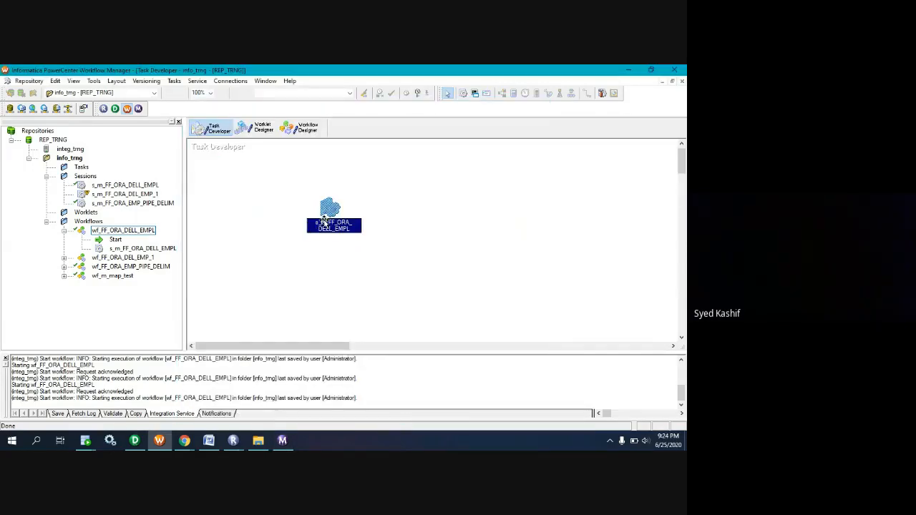
# In Oracle SQL Developer, undo the hr worksheet edits back to the unfinished CURSOR C_ line above the all_constraints query.
pyautogui.click(85, 441)
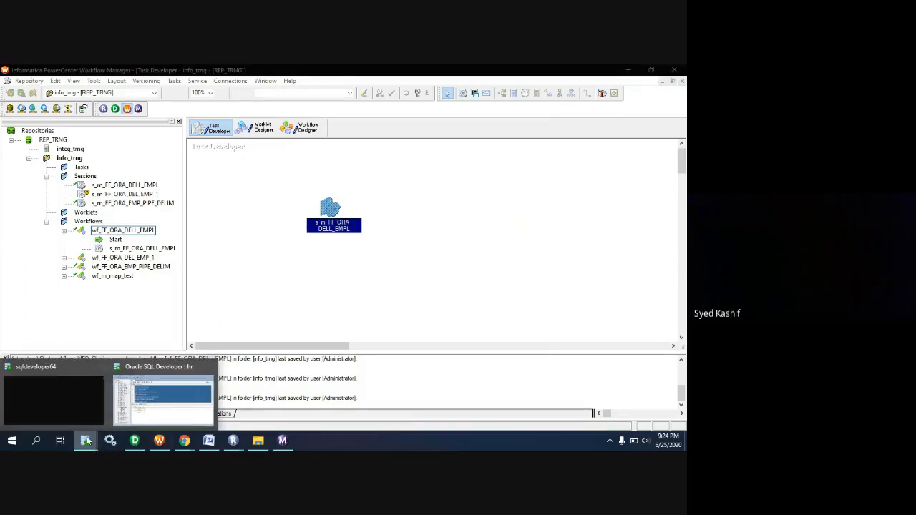
pyautogui.click(164, 398)
pyautogui.scroll(-2, 214, 213)
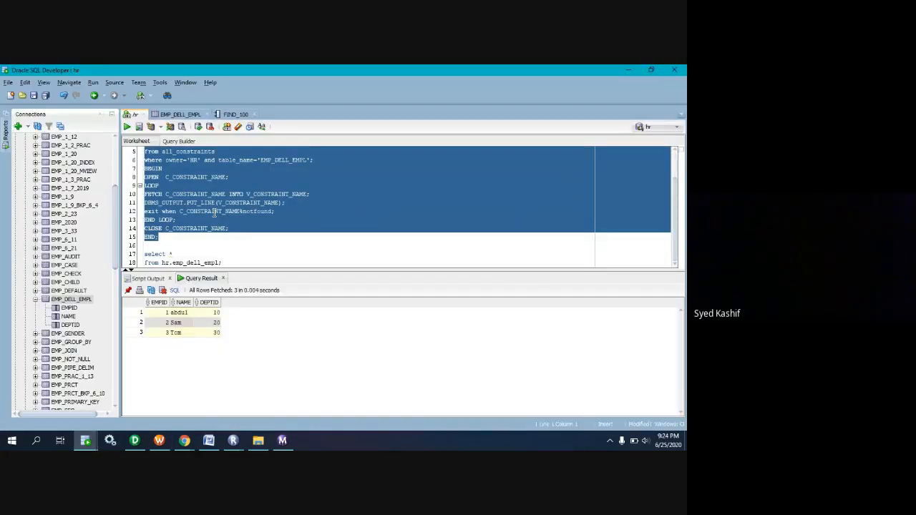
pyautogui.scroll(2, 215, 214)
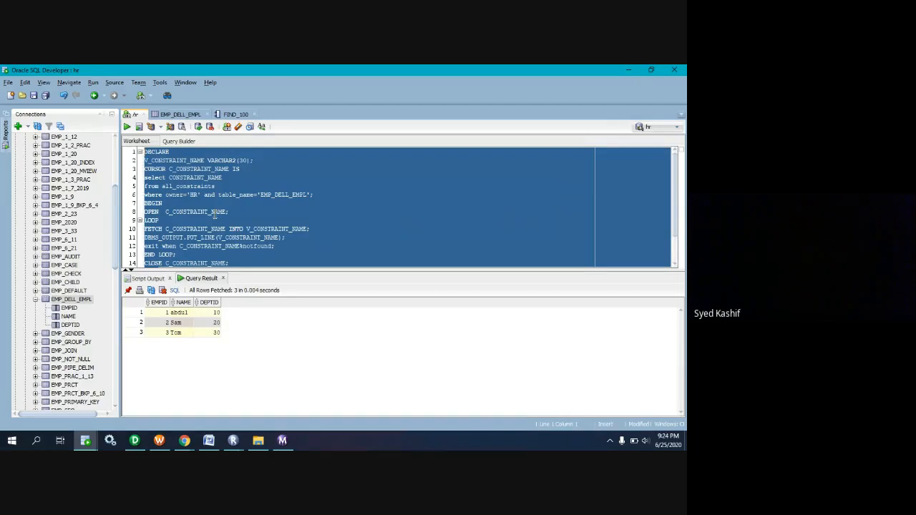
pyautogui.hotkey('ctrl', 'z')
pyautogui.hotkey('ctrl', 'z')
pyautogui.hotkey('ctrl', 'z')
pyautogui.hotkey('ctrl', 'z')
pyautogui.hotkey('ctrl', 'z')
pyautogui.hotkey('ctrl', 'z')
pyautogui.hotkey('ctrl', 'z')
pyautogui.hotkey('ctrl', 'z')
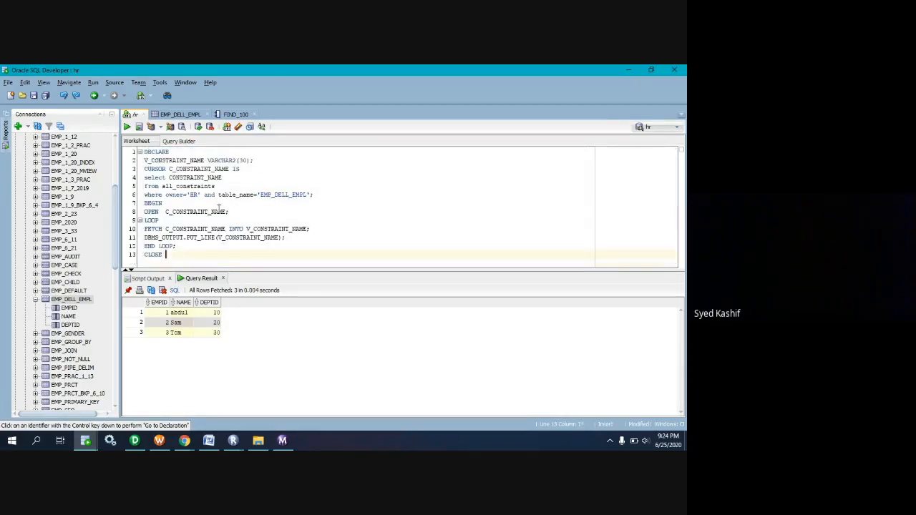
pyautogui.hotkey('ctrl', 'z')
pyautogui.hotkey('ctrl', 'z')
pyautogui.hotkey('ctrl', 'z')
pyautogui.hotkey('ctrl', 'z')
pyautogui.hotkey('ctrl', 'z')
pyautogui.hotkey('ctrl', 'z')
pyautogui.hotkey('ctrl', 'z')
pyautogui.hotkey('ctrl', 'z')
pyautogui.hotkey('ctrl', 'z')
pyautogui.hotkey('ctrl', 'z')
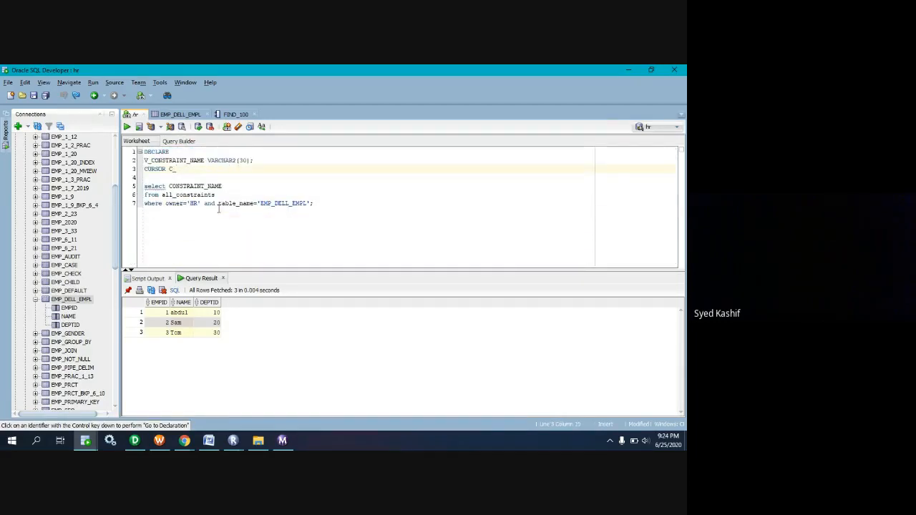
pyautogui.click(322, 207)
pyautogui.press('Return')
pyautogui.press('Return')
pyautogui.press('Return')
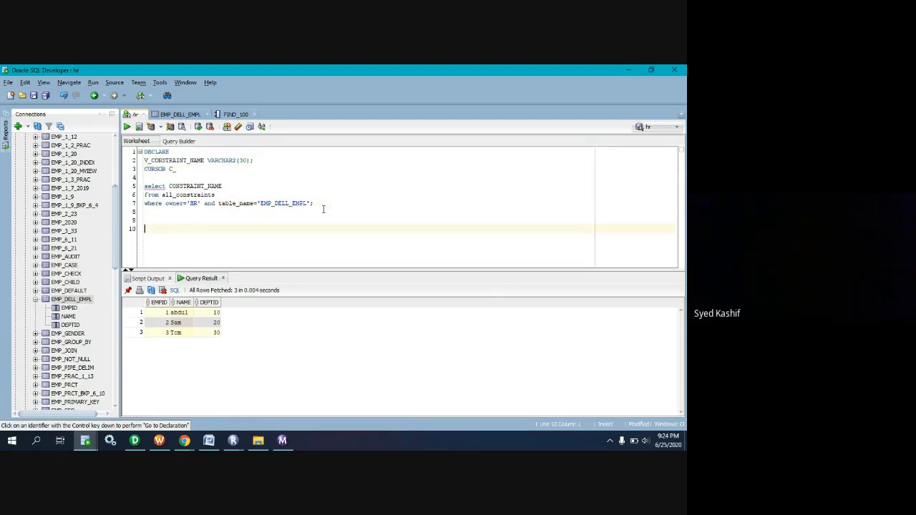
pyautogui.hotkey('ctrl', 'z')
pyautogui.keyDown('ctrl'); pyautogui.click(323, 208); pyautogui.keyUp('ctrl')
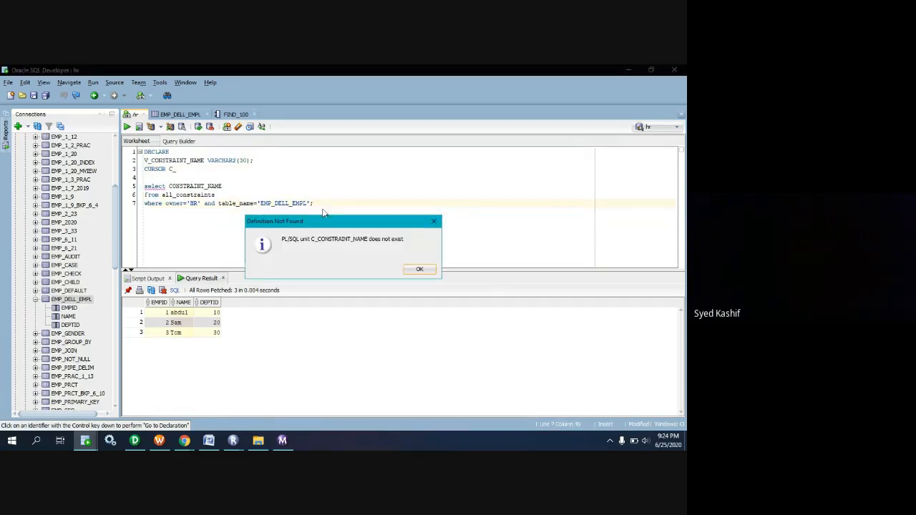
pyautogui.click(418, 270)
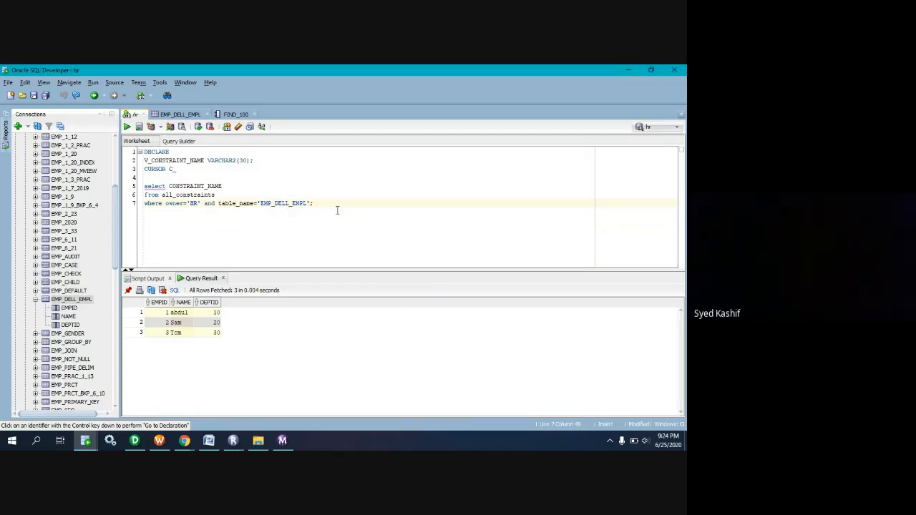
# Begin a create statement in the hr worksheet, one blank line below the all_constraints query.
pyautogui.press('Return')
pyautogui.press('Return')
pyautogui.write('cre')
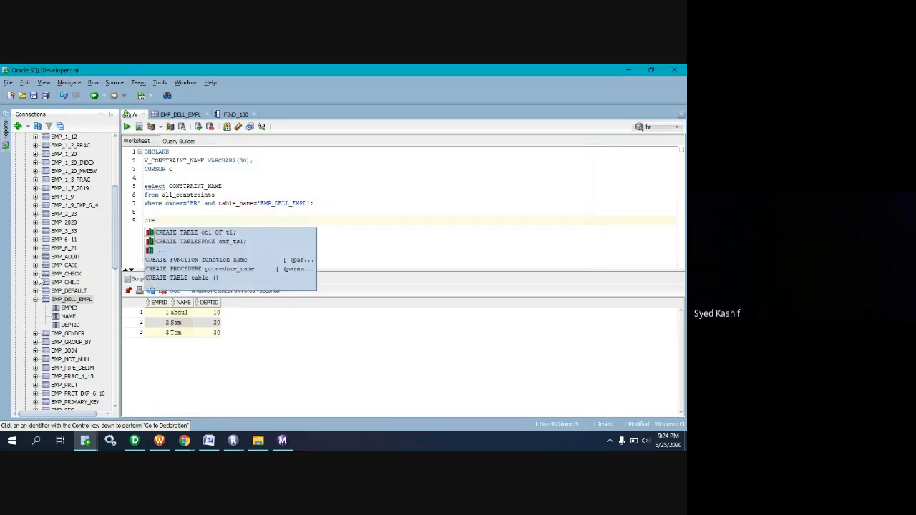
# Switch to the Google Meet call, unmute the microphone, and mute it again.
pyautogui.moveTo(185, 440)
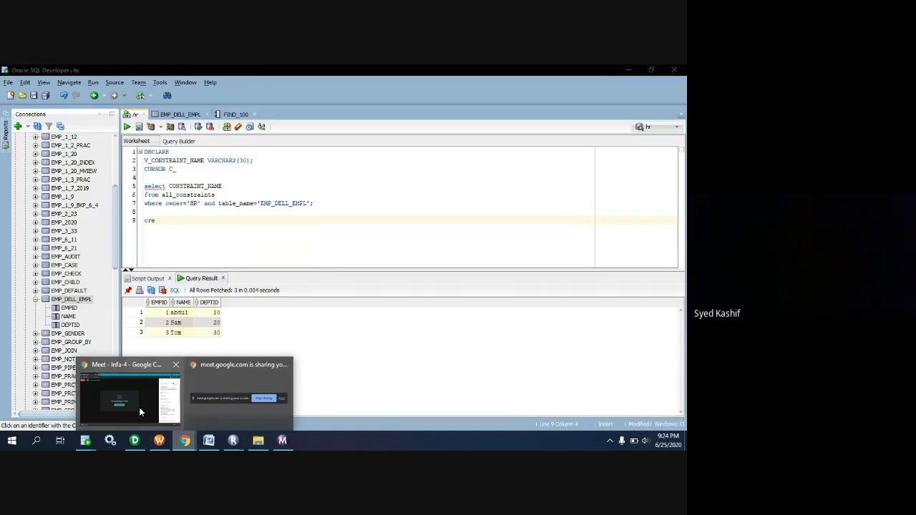
pyautogui.click(140, 412)
pyautogui.click(239, 390)
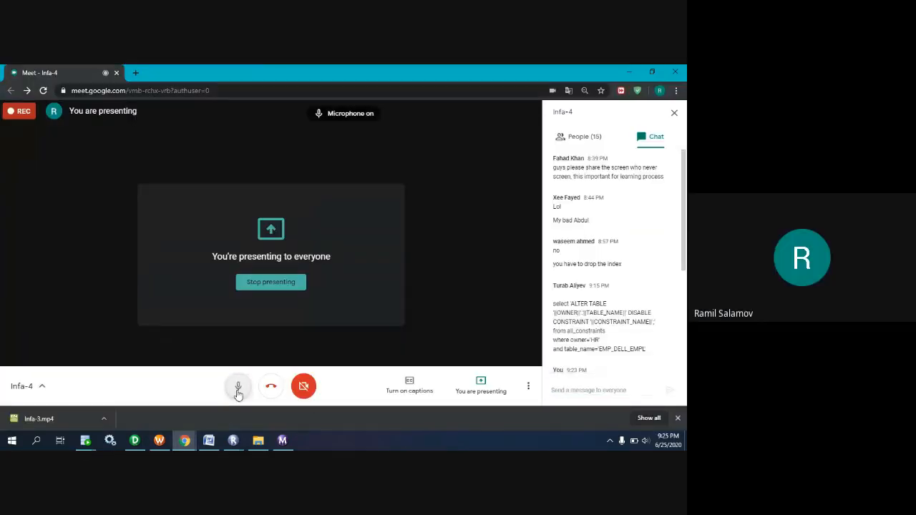
pyautogui.click(238, 390)
# Return to Oracle SQL Developer and complete the statement's first line as create table hr.emp_6_25.
pyautogui.moveTo(185, 440)
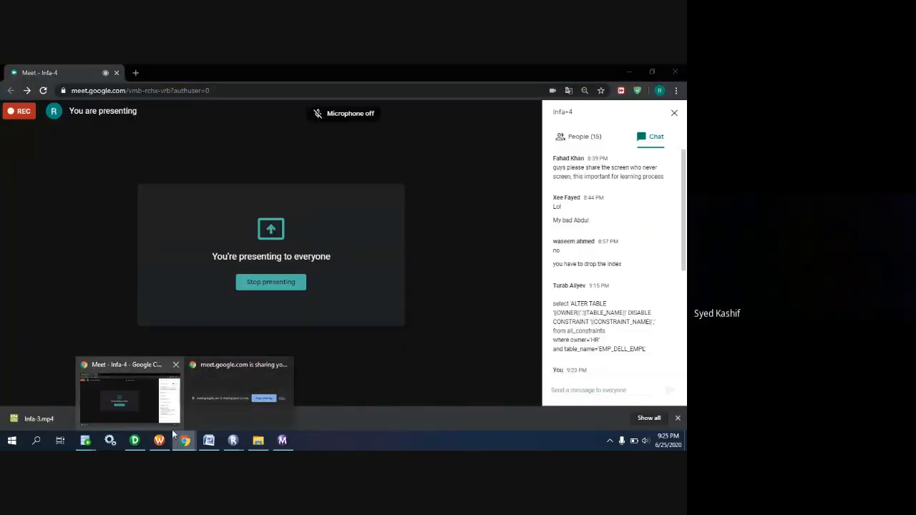
pyautogui.moveTo(85, 440)
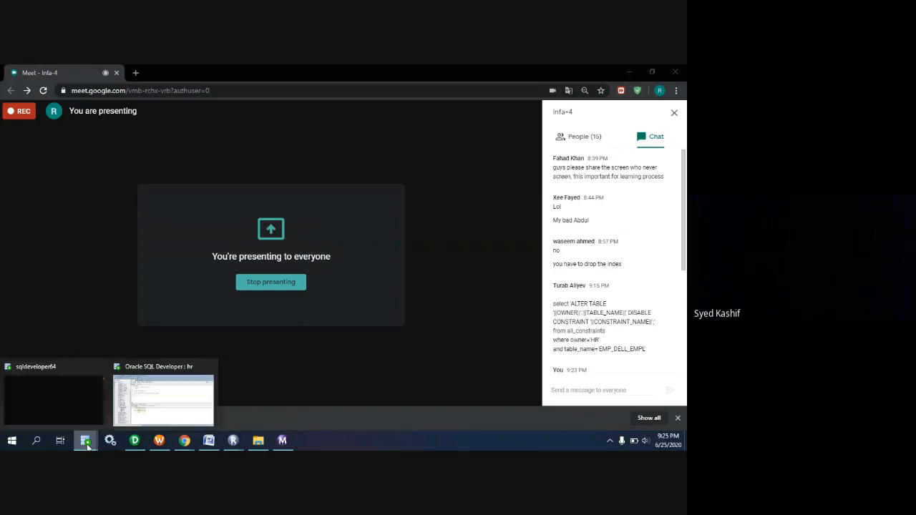
pyautogui.click(144, 419)
pyautogui.write('create tab')
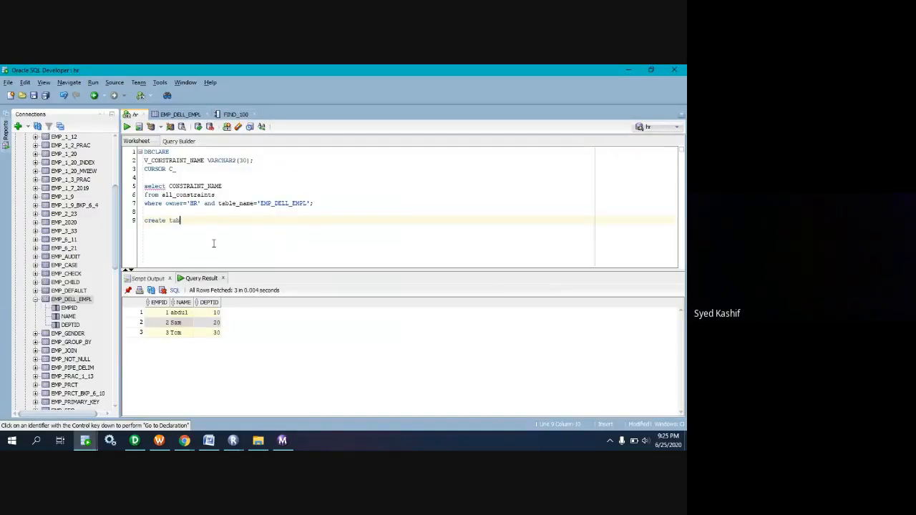
pyautogui.write('le hr.emp_')
pyautogui.press('BackSpace')
pyautogui.press('BackSpace')
pyautogui.press('BackSpace')
pyautogui.press('BackSpace')
pyautogui.press('BackSpace')
pyautogui.write('hr.emp_6_25')
pyautogui.press('Return')
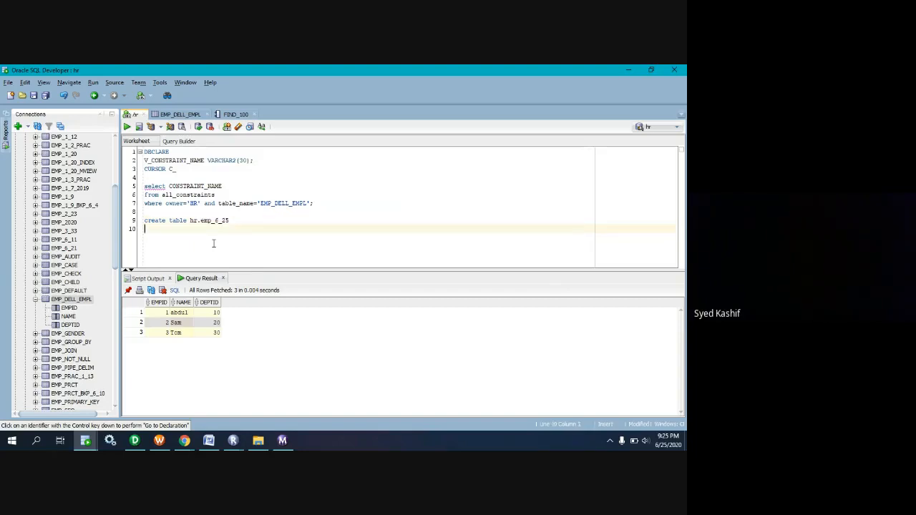
# Define the columns of hr.emp_6_25 as empid number and name varchar2(15), and end the statement with a semicolon.
pyautogui.write('();')
pyautogui.press('Left')
pyautogui.write('empid number')
pyautogui.write(',')
pyautogui.press('Return')
pyautogui.write('n')
pyautogui.write('ame varchar2')
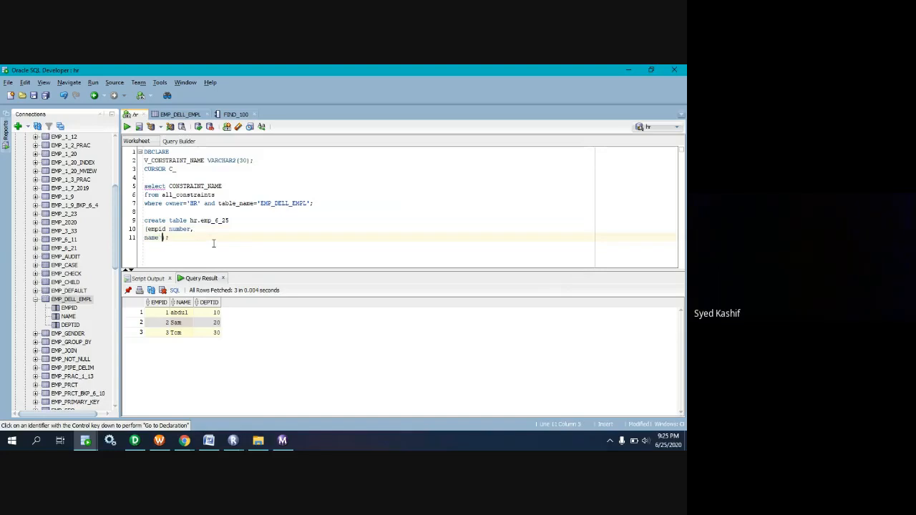
pyautogui.write('(15')
pyautogui.press('Right')
pyautogui.press('Right')
pyautogui.press('Right')
# Below the create table statement, start an insert into hr.emp_6_25 statement, leaving one blank line between them.
pyautogui.press('Return')
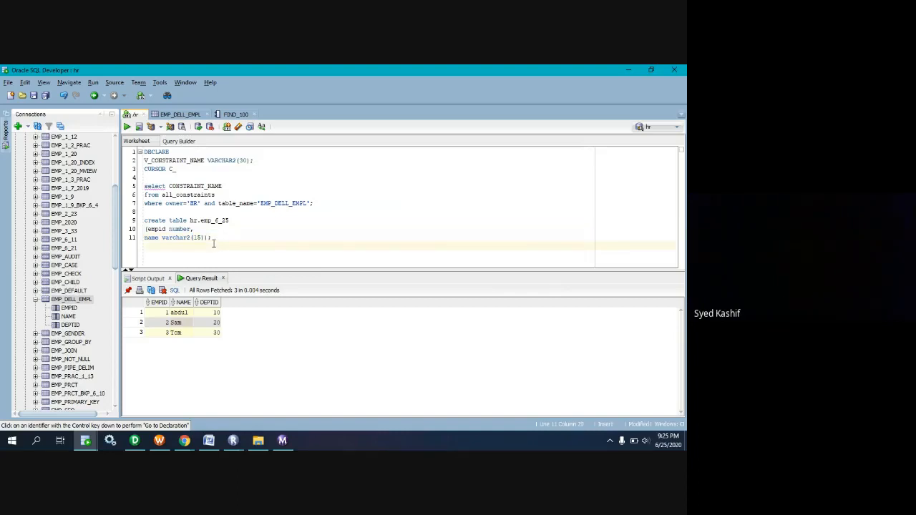
pyautogui.press('Return')
pyautogui.write('insert into')
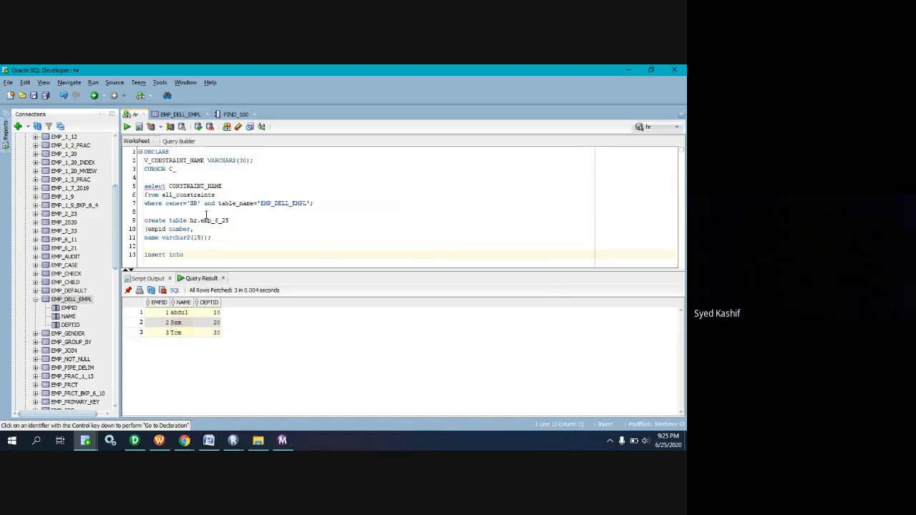
pyautogui.moveTo(228, 220); pyautogui.dragTo(191, 220)
pyautogui.hotkey('ctrl', 'c')
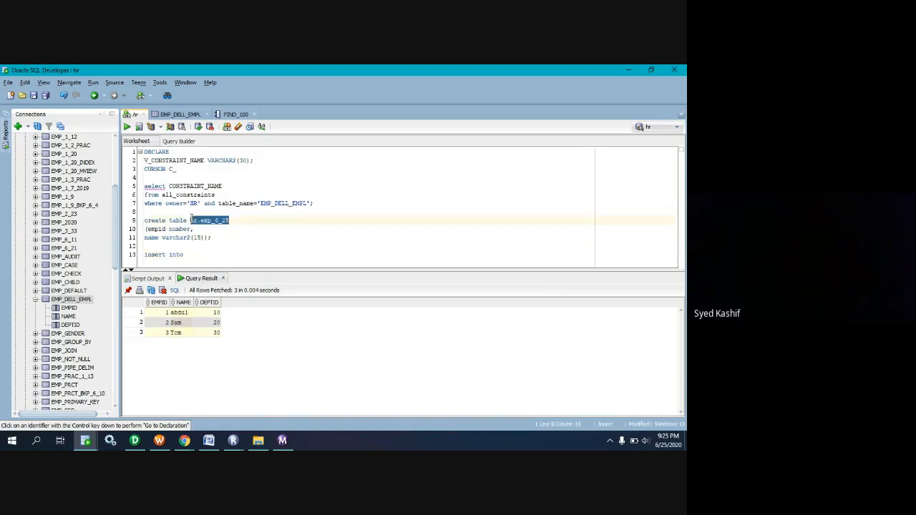
pyautogui.click(198, 251)
pyautogui.hotkey('ctrl', 'v')
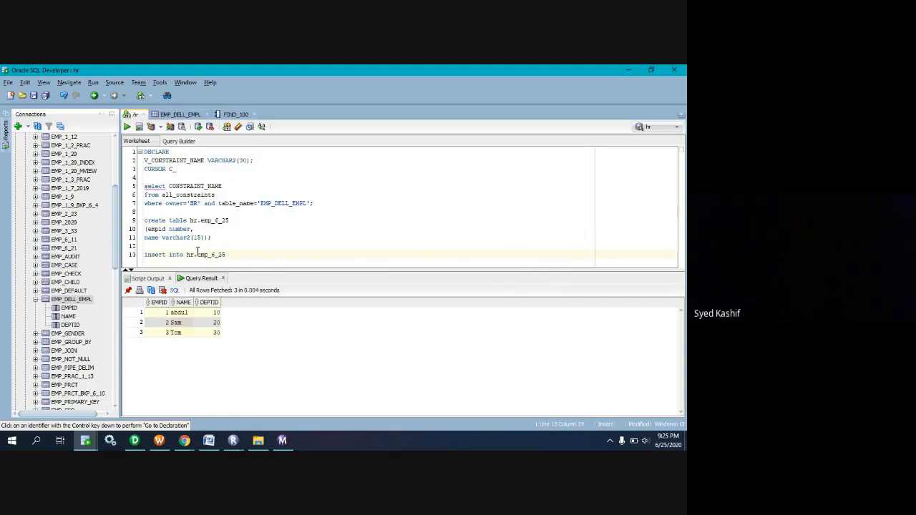
# Complete the insert statement with a values clause giving empid 1 and a sample first name, ended by a semicolon.
pyautogui.write('values')
pyautogui.press('Return')
pyautogui.press('BackSpace')
pyautogui.write('();')
pyautogui.write('1,')
pyautogui.write("'S")
pyautogui.write("bdul'")
pyautogui.write("'")
pyautogui.press('Return')
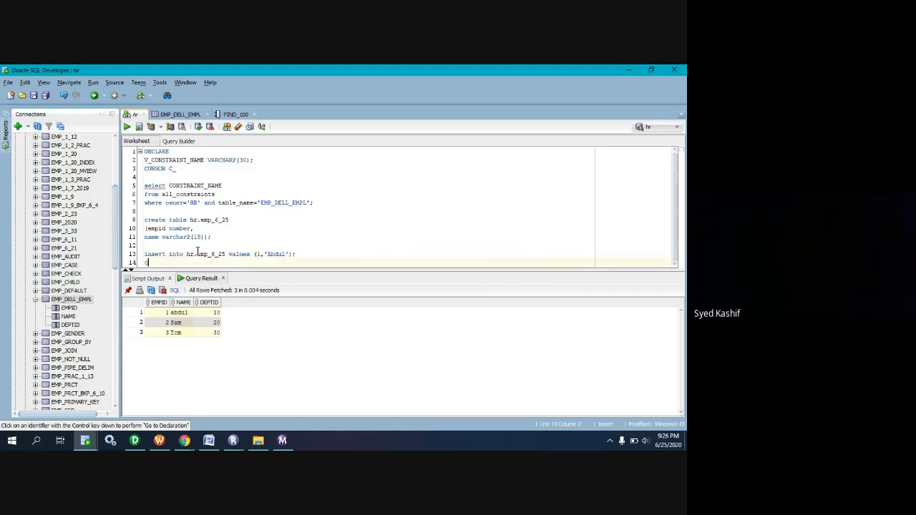
# Add commit; below the insert statement and remove the blank line between the create table and insert statements.
pyautogui.write('commit;')
pyautogui.press('Return')
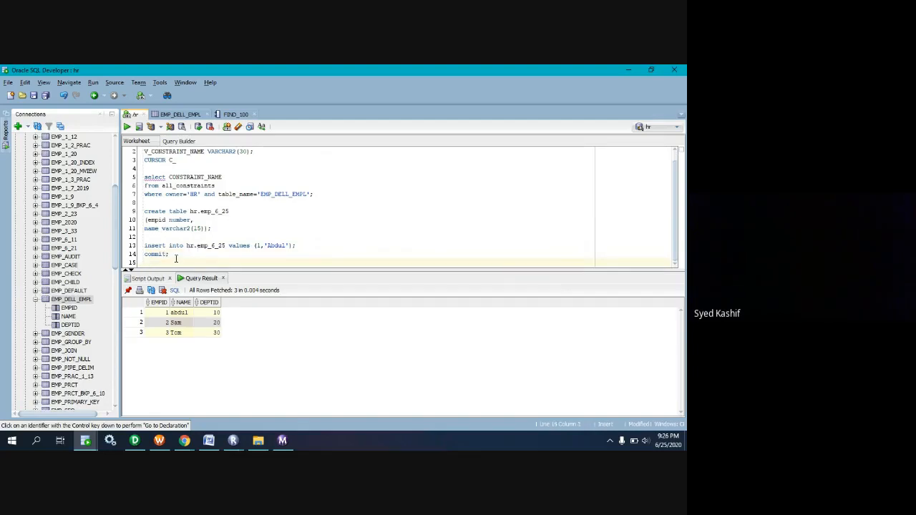
pyautogui.click(155, 238)
pyautogui.press('Delete')
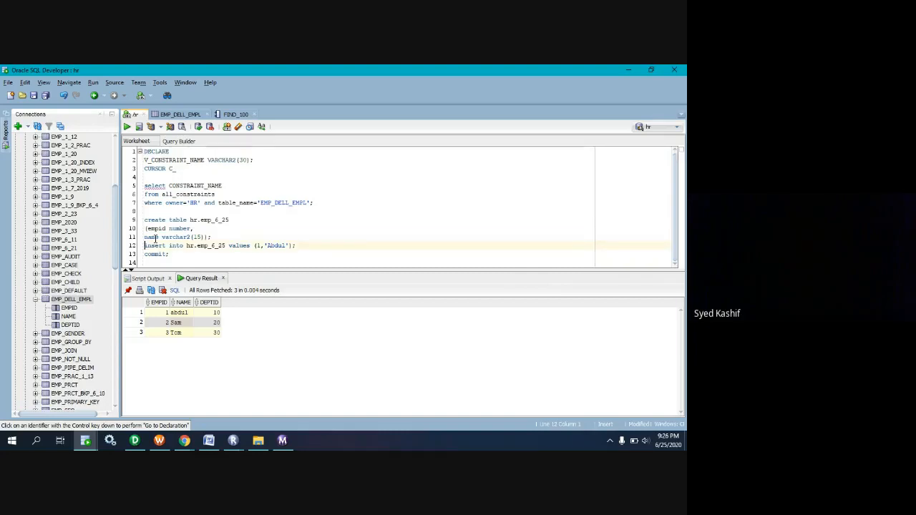
# Copy the create, insert and commit statements, and open the EMP_DELL_EMPL target properties of session s_m_FF_ORA_DELL_EMPL in Workflow Manager.
pyautogui.moveTo(171, 255); pyautogui.dragTo(144, 218)
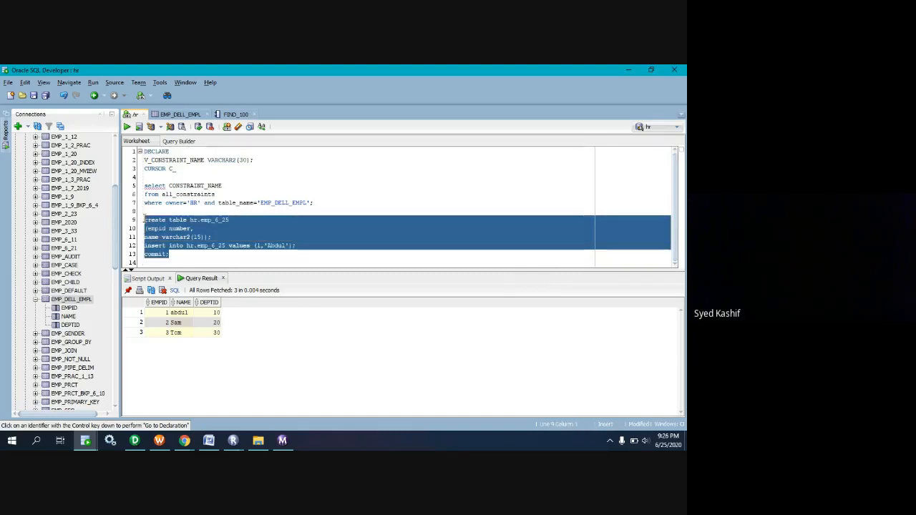
pyautogui.click(160, 441)
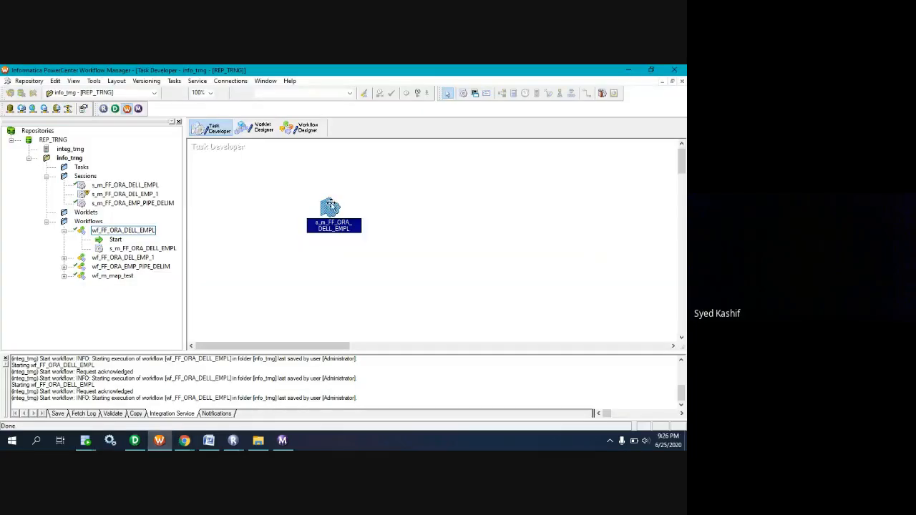
pyautogui.doubleClick(331, 208)
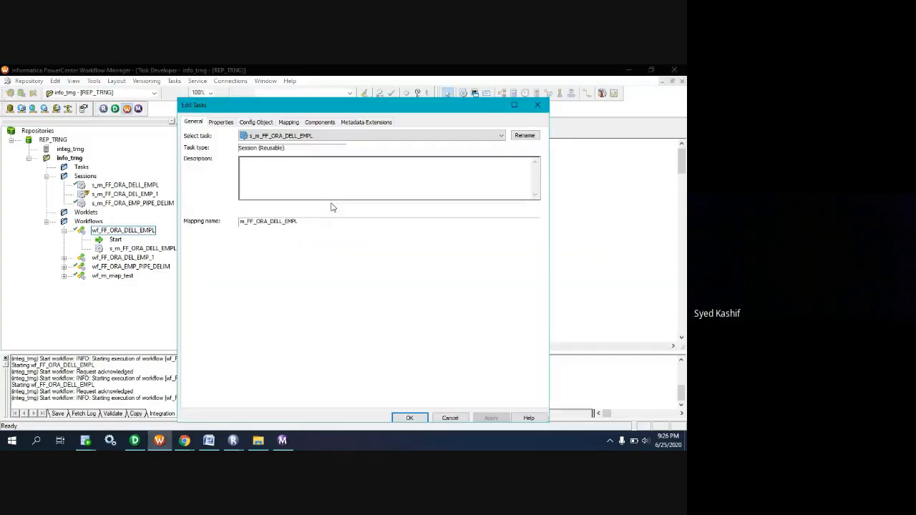
pyautogui.click(288, 123)
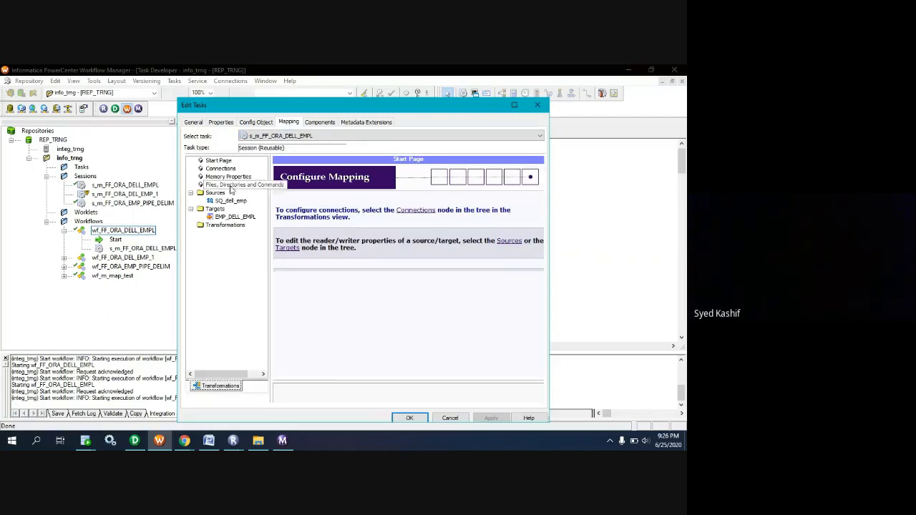
pyautogui.click(234, 216)
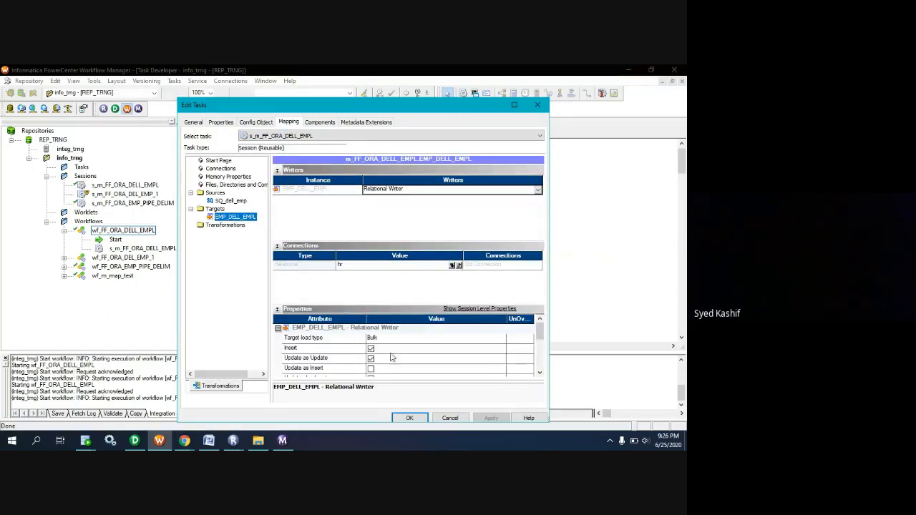
pyautogui.scroll(-5, 405, 352)
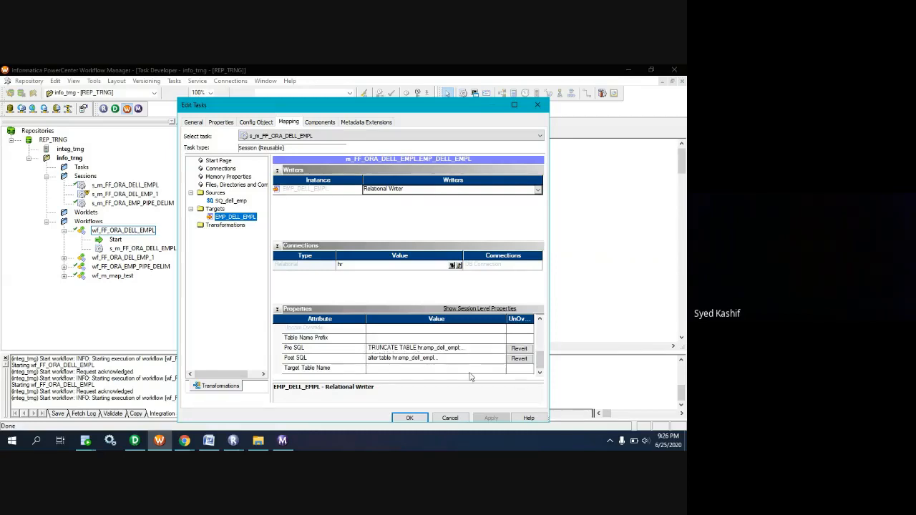
# Review the Pre SQL of the EMP_DELL_EMPL target and close its editor without editing.
pyautogui.click(492, 348)
pyautogui.click(503, 348)
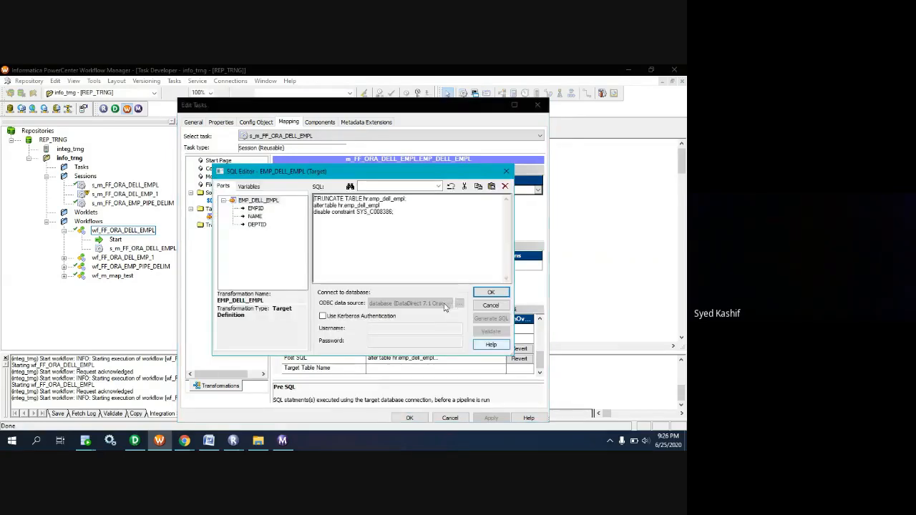
pyautogui.click(414, 227)
pyautogui.click(491, 292)
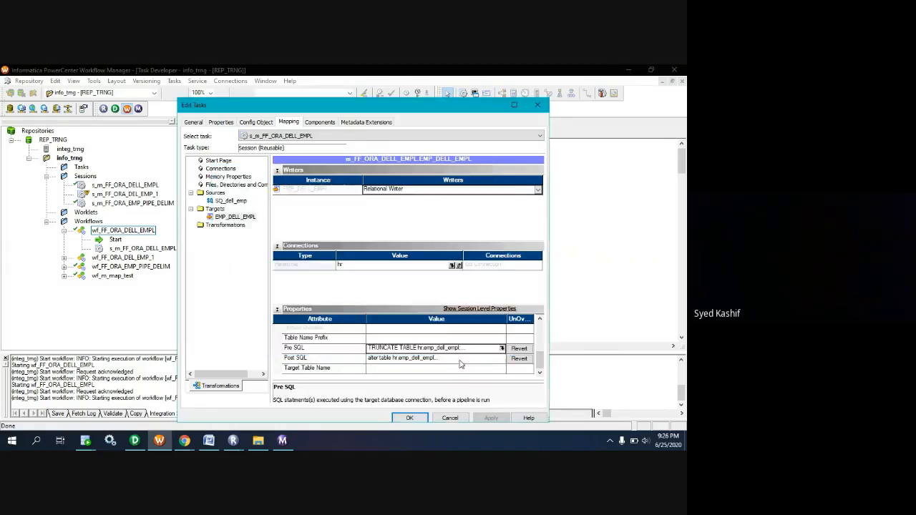
# Append the copied create, insert and commit statements to the target's Post SQL, and save the session.
pyautogui.click(499, 362)
pyautogui.click(501, 359)
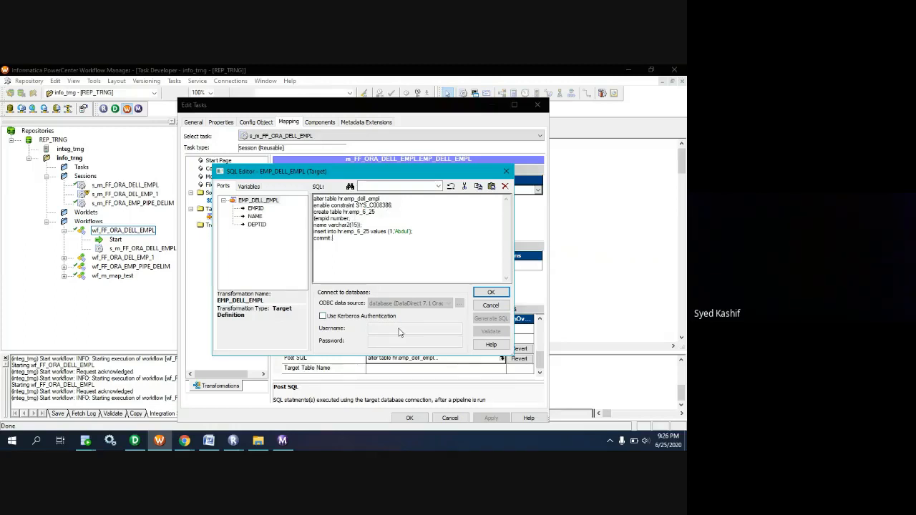
pyautogui.click(491, 295)
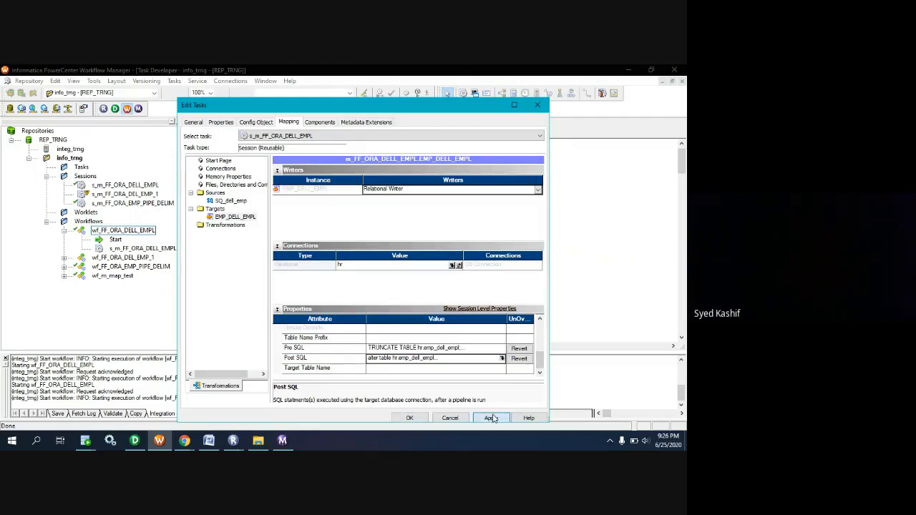
pyautogui.click(410, 418)
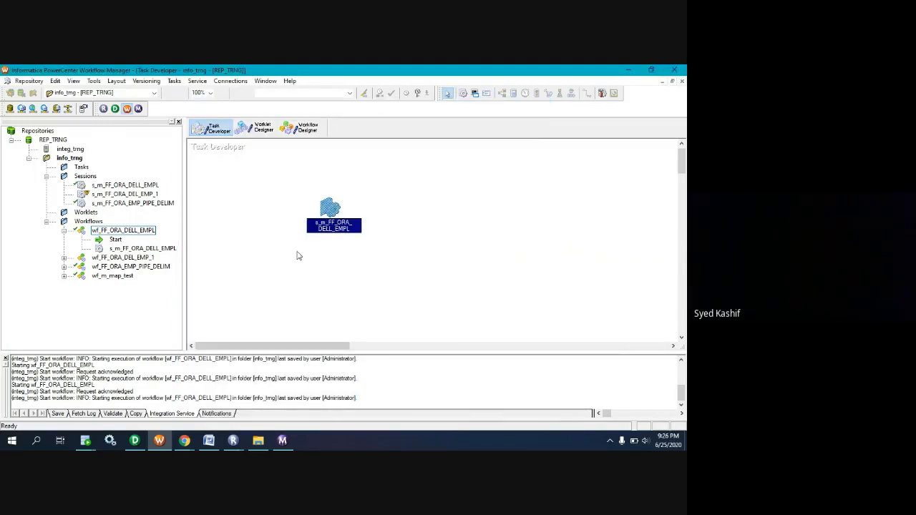
pyautogui.hotkey('ctrl', 's')
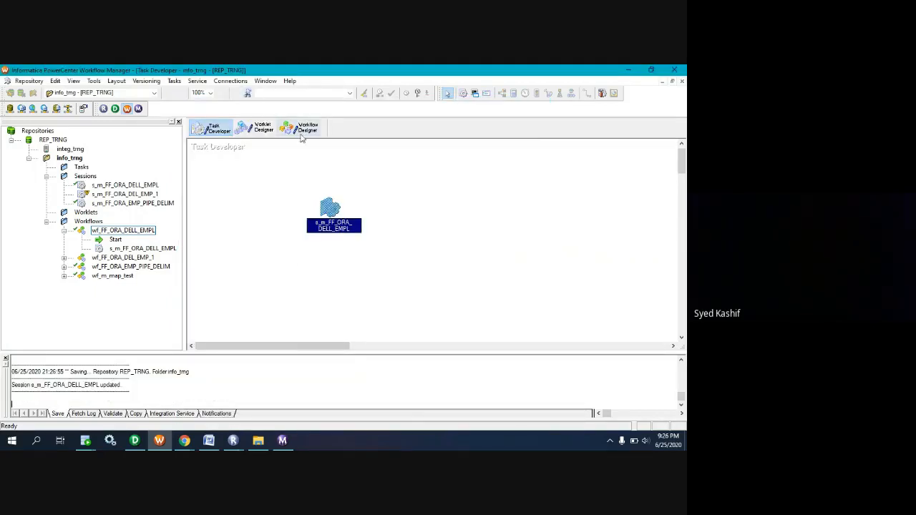
# Start workflow wf_FF_ORA_DELL_EMPL from the Workflow Designer and check its run in Workflow Monitor.
pyautogui.click(300, 128)
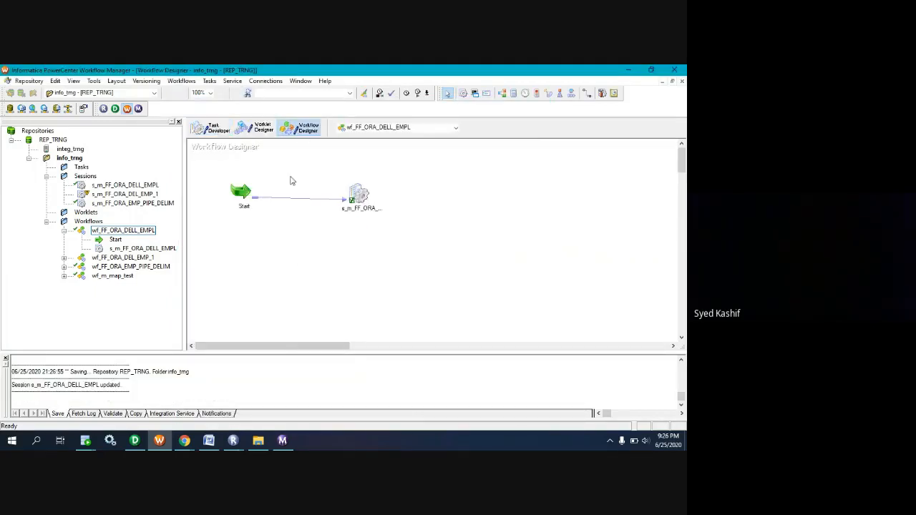
pyautogui.rightClick(312, 244)
pyautogui.click(346, 315)
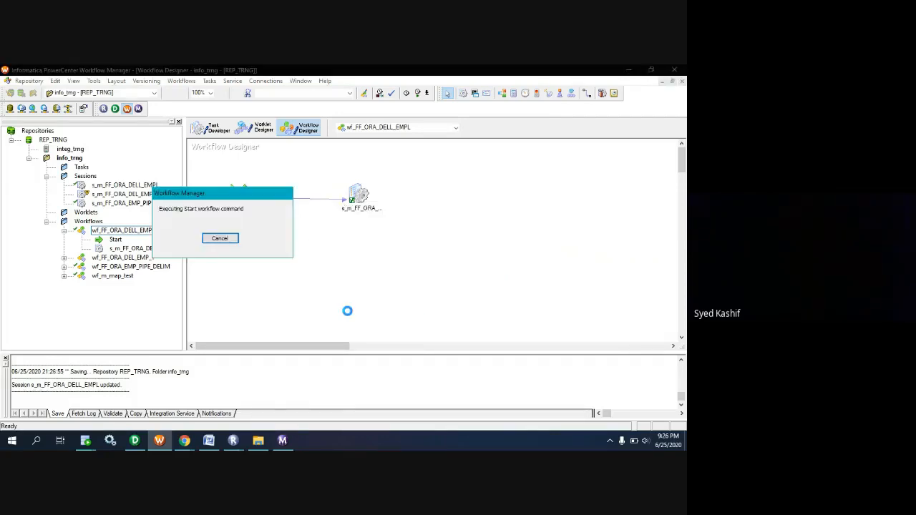
pyautogui.click(284, 440)
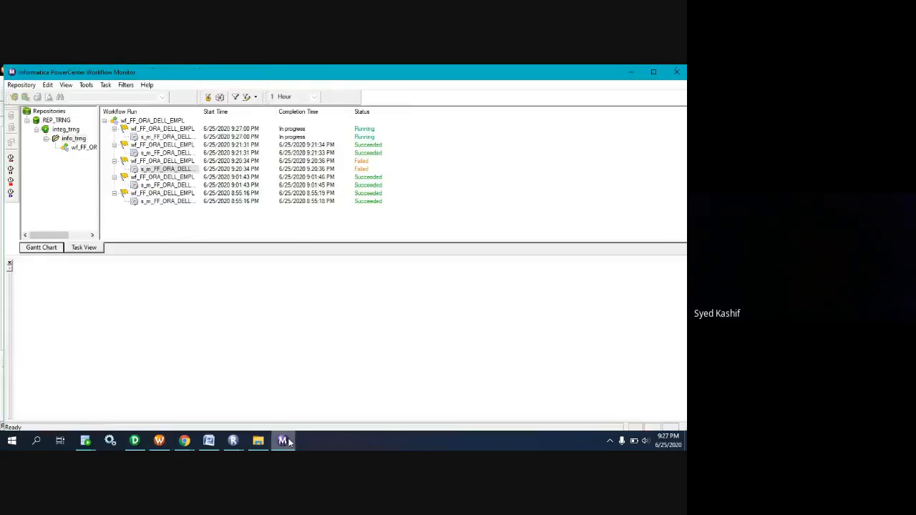
# Return to Oracle SQL Developer and begin a select * query in the hr worksheet, one blank line below commit;.
pyautogui.click(85, 440)
pyautogui.click(149, 405)
pyautogui.click(202, 250)
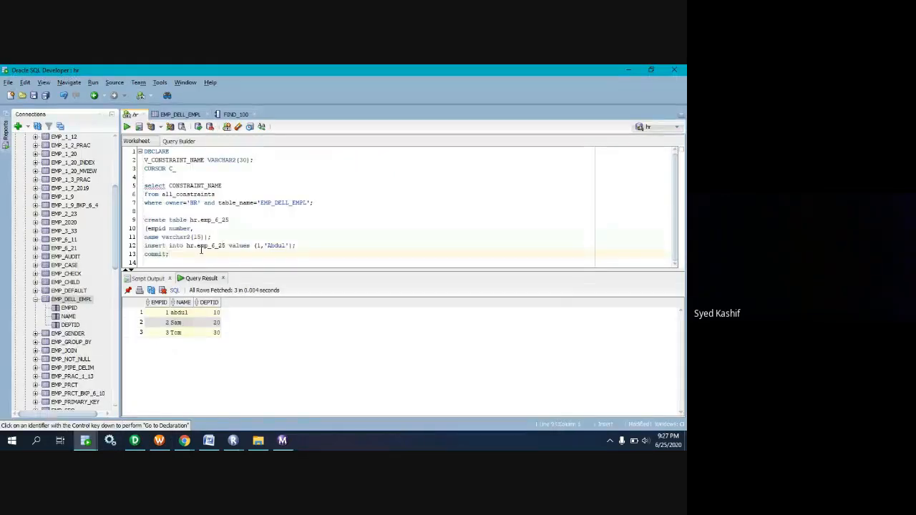
pyautogui.press('Return')
pyautogui.press('Return')
pyautogui.write('select ')
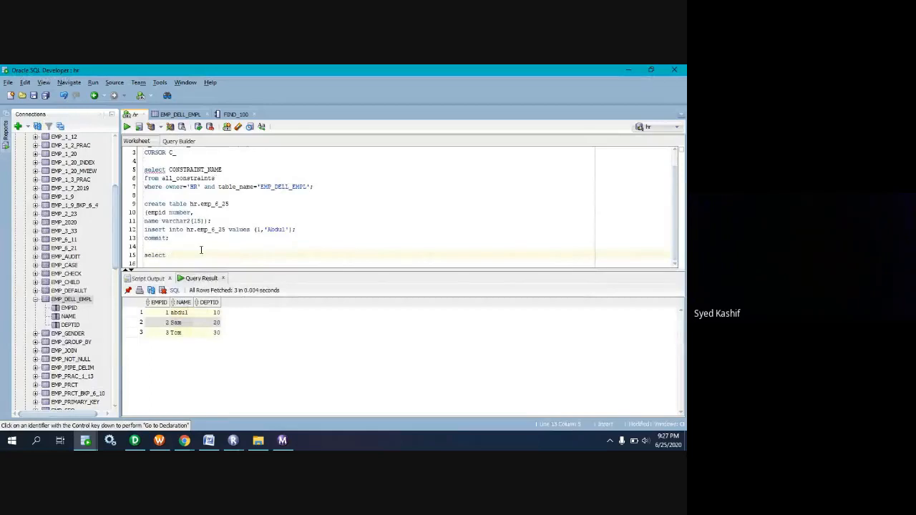
pyautogui.write('*')
pyautogui.press('Return')
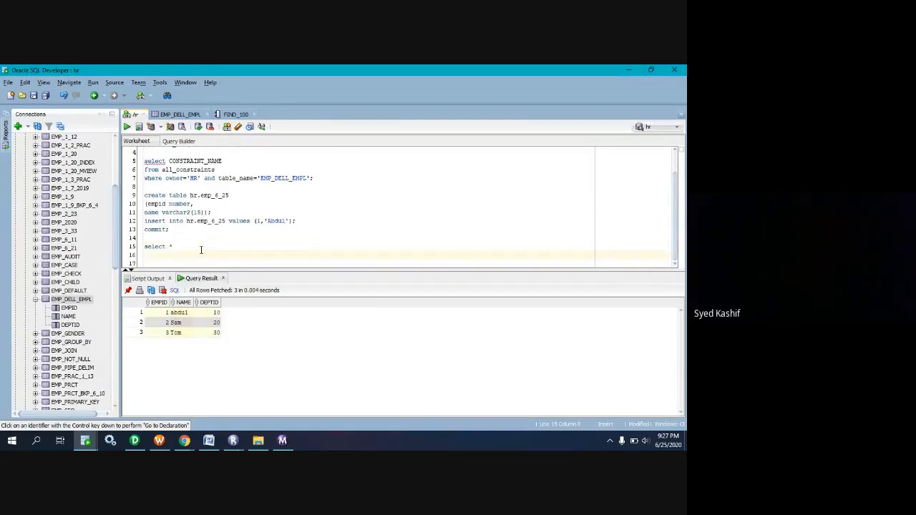
# Complete the query with from hr.emp_6_25 on the second line and run it.
pyautogui.moveTo(235, 196); pyautogui.dragTo(193, 195)
pyautogui.hotkey('ctrl', 'c')
pyautogui.doubleClick(231, 196)
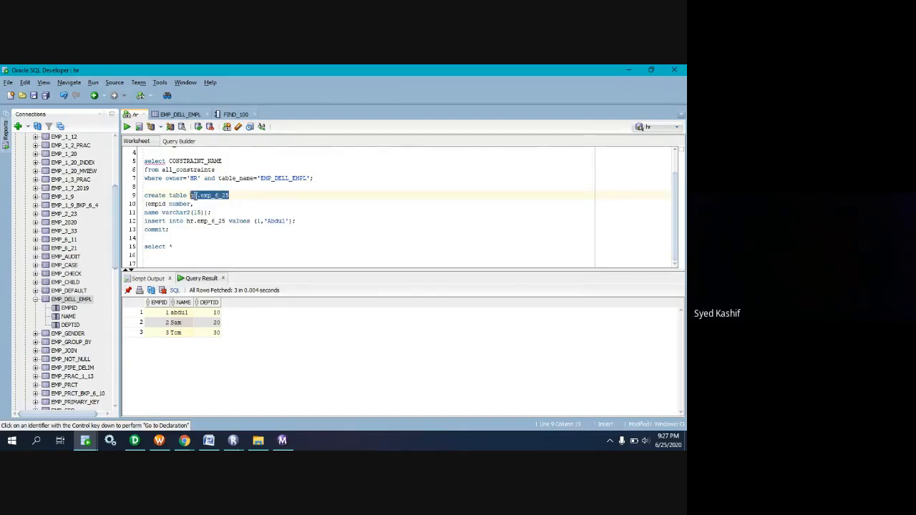
pyautogui.click(181, 249)
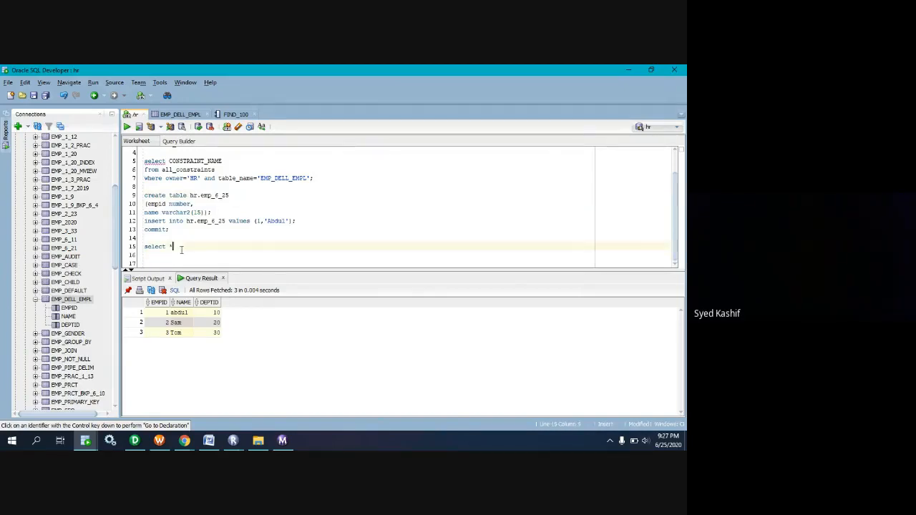
pyautogui.write('from')
pyautogui.hotkey('ctrl', 'v')
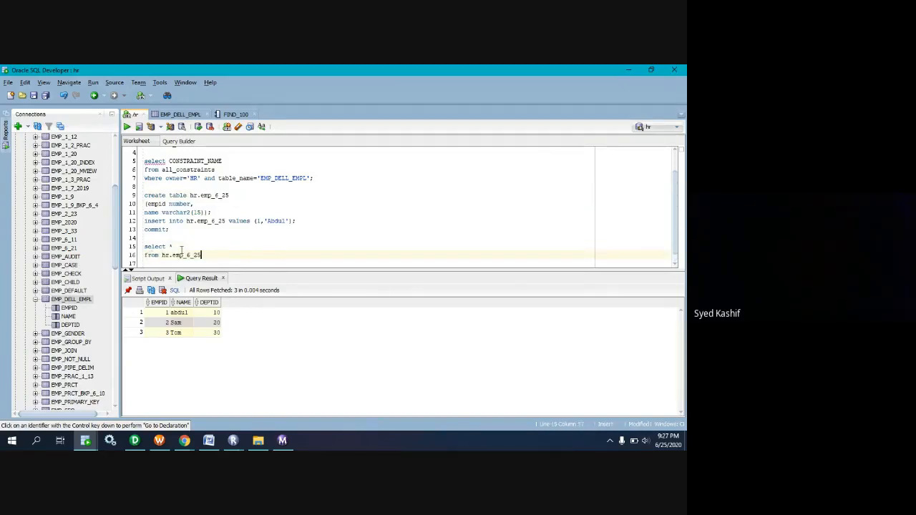
pyautogui.hotkey('ctrl', 'Return')
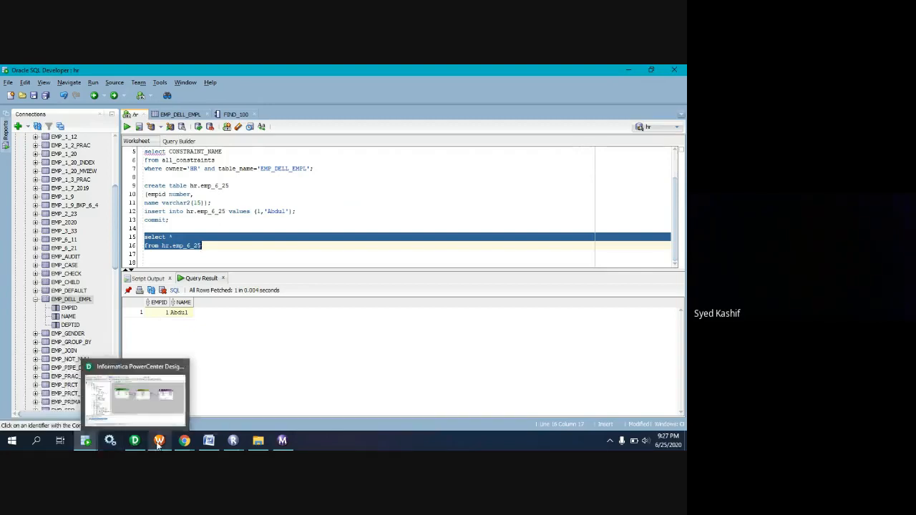
# Switch to Workflow Manager and bring up the Google Meet call to check it.
pyautogui.moveTo(159, 444)
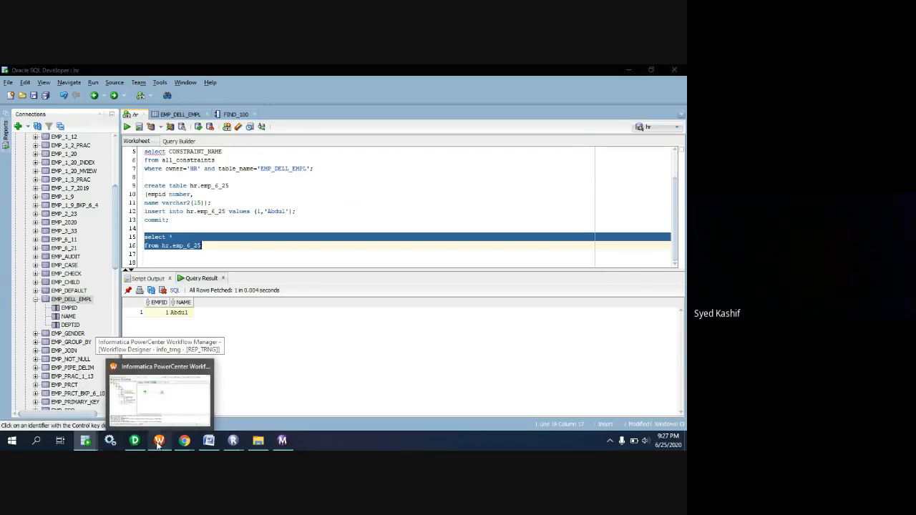
pyautogui.click(158, 442)
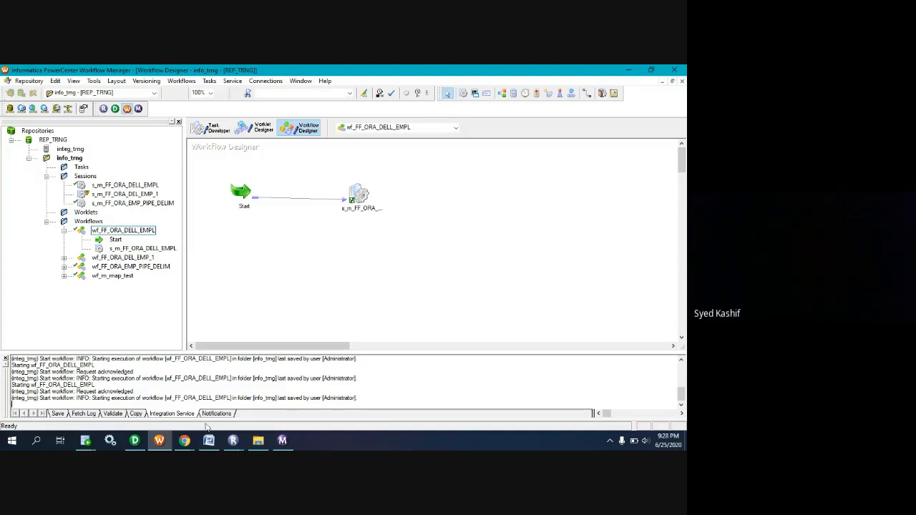
pyautogui.moveTo(183, 442)
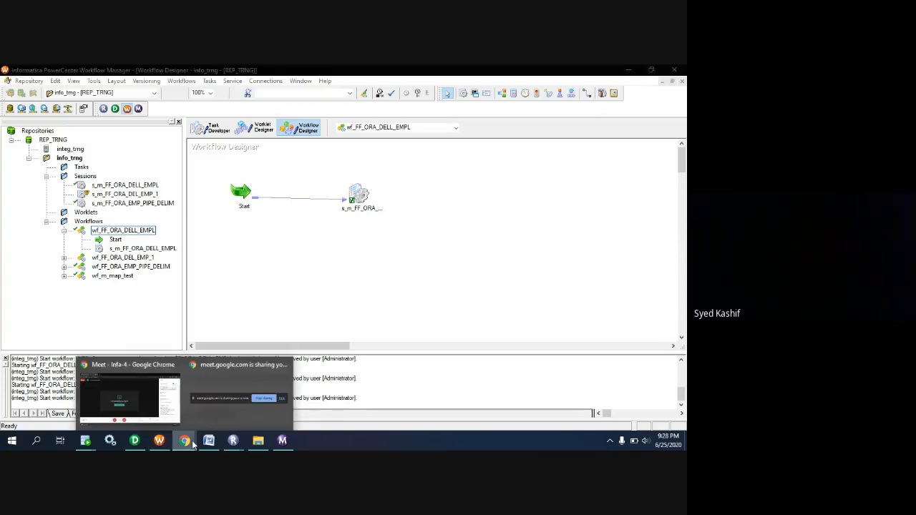
pyautogui.click(149, 391)
pyautogui.moveTo(245, 370)
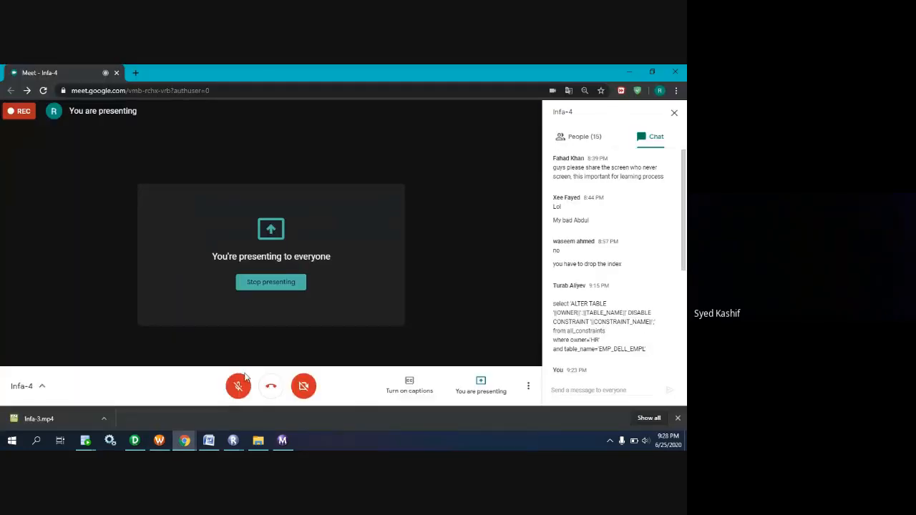
pyautogui.click(187, 443)
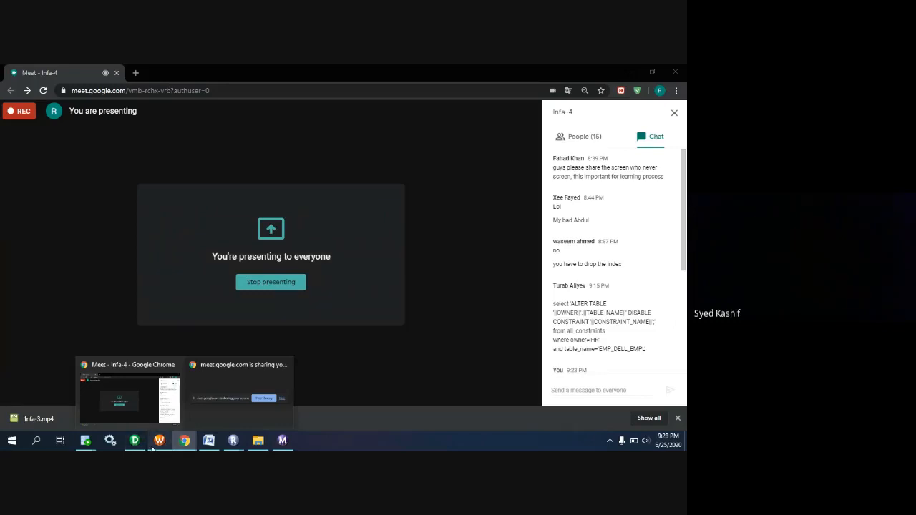
# Return to Workflow Manager and open the EMP_DELL_EMPL target's mapping properties in session s_m_FF_ORA_DELL_EMPL from the Task Developer.
pyautogui.click(156, 443)
pyautogui.click(210, 129)
pyautogui.doubleClick(331, 213)
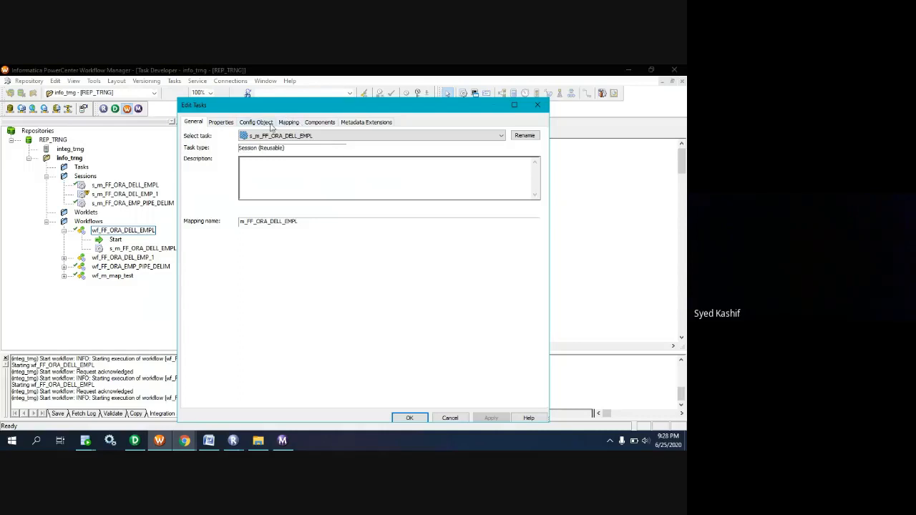
pyautogui.click(293, 122)
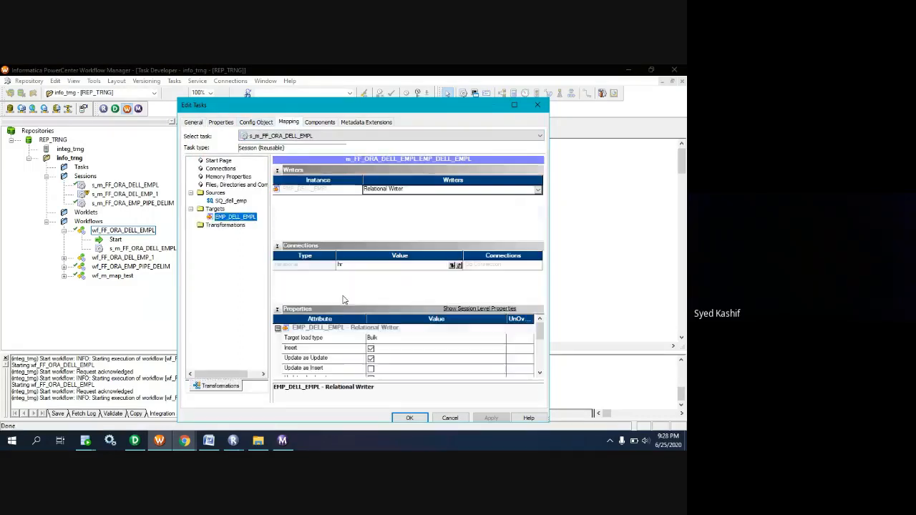
pyautogui.scroll(-5, 408, 358)
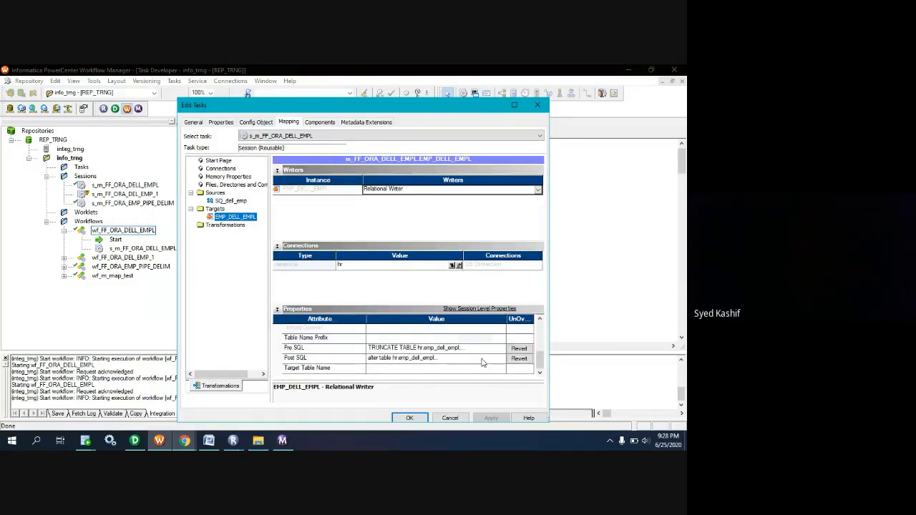
# Remove the create table, insert and commit statements for hr.emp_6_25 from the target's Post SQL and apply the change.
pyautogui.click(469, 358)
pyautogui.click(503, 358)
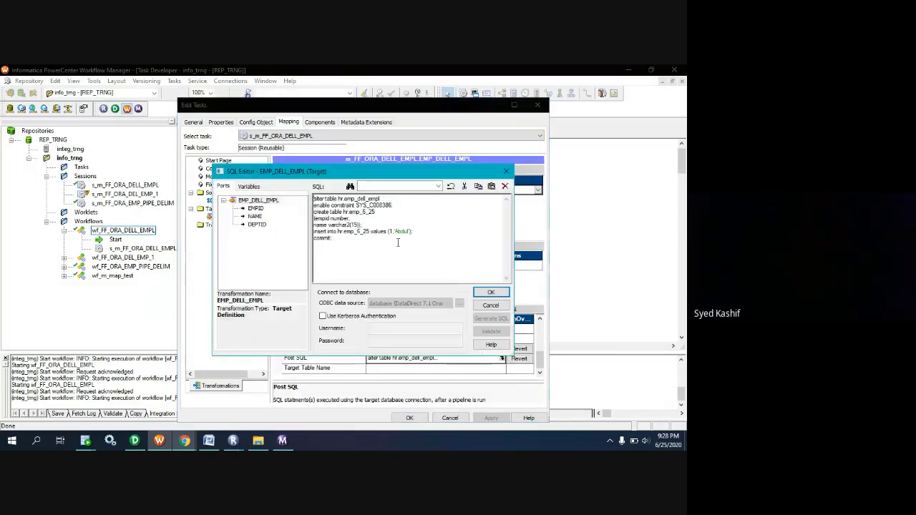
pyautogui.moveTo(347, 237); pyautogui.dragTo(309, 211)
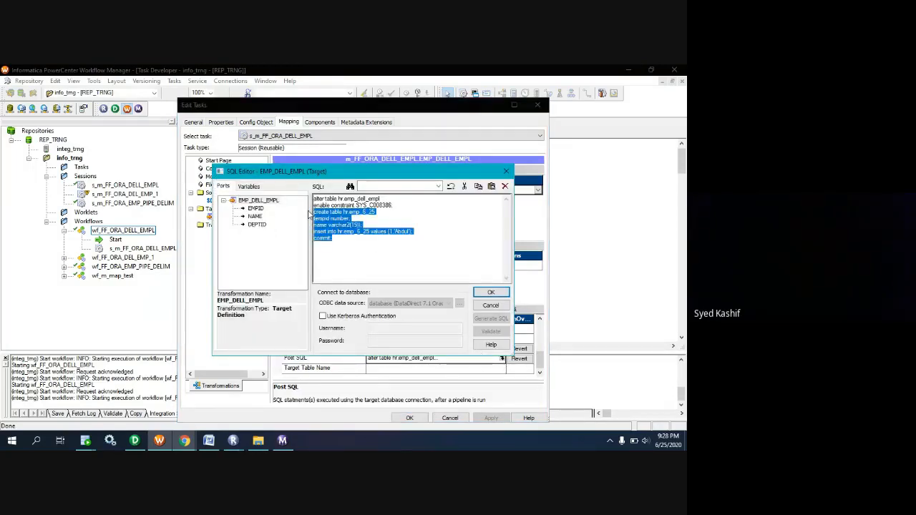
pyautogui.press('Delete')
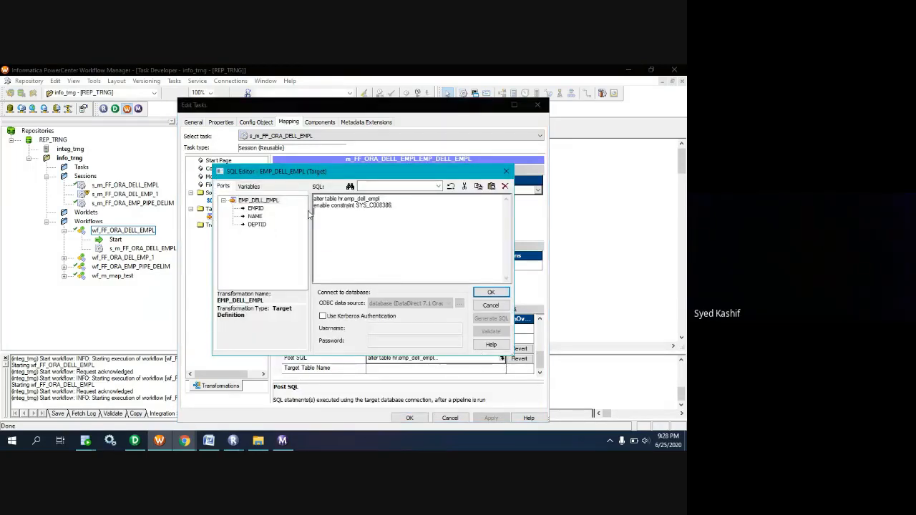
pyautogui.click(493, 293)
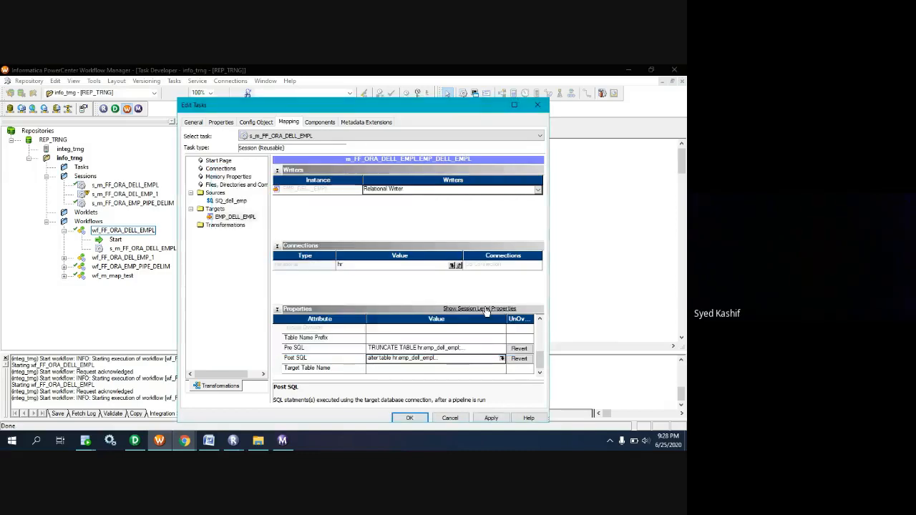
pyautogui.click(491, 418)
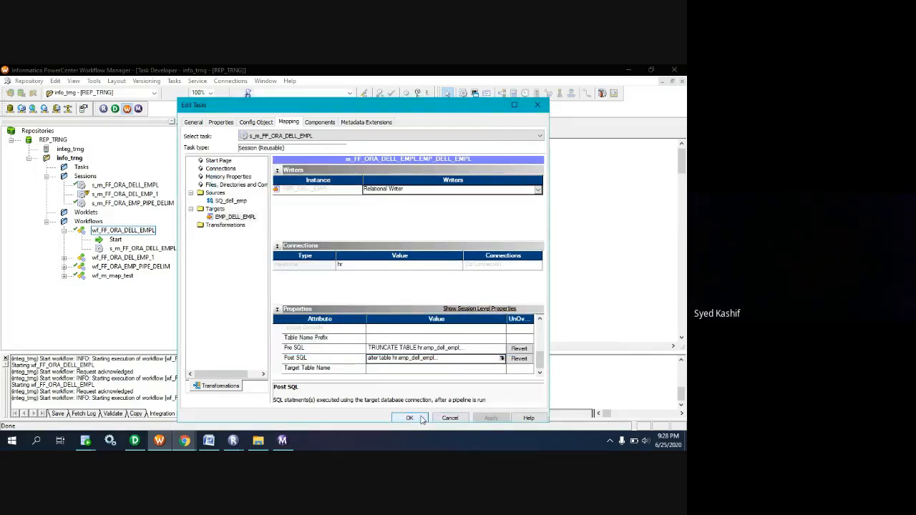
# Delete the TRUNCATE TABLE hr.emp_dell_empl; statement from the target's Pre SQL, keeping the disable constraint statement.
pyautogui.click(481, 347)
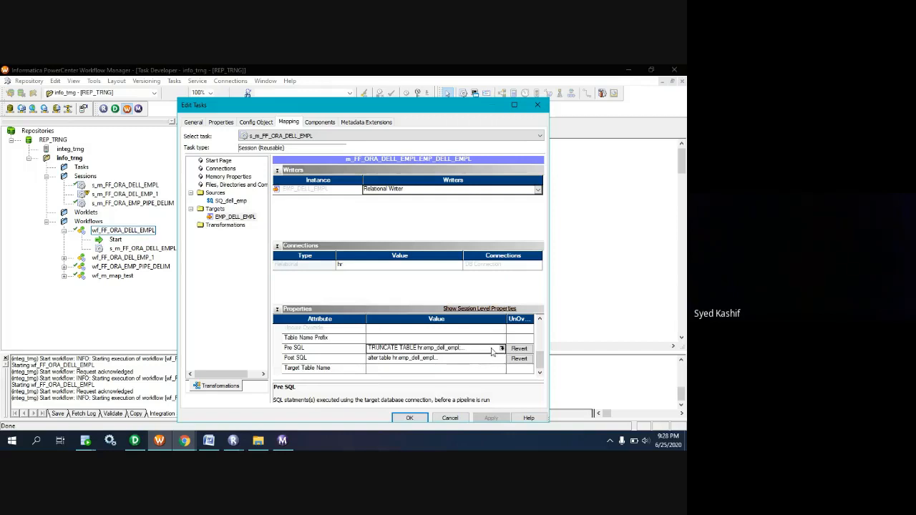
pyautogui.click(502, 349)
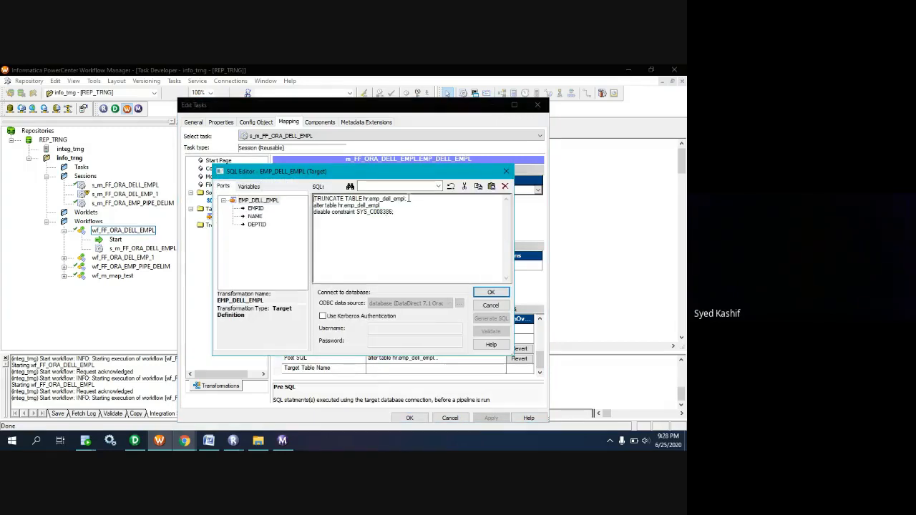
pyautogui.moveTo(414, 200); pyautogui.dragTo(313, 200)
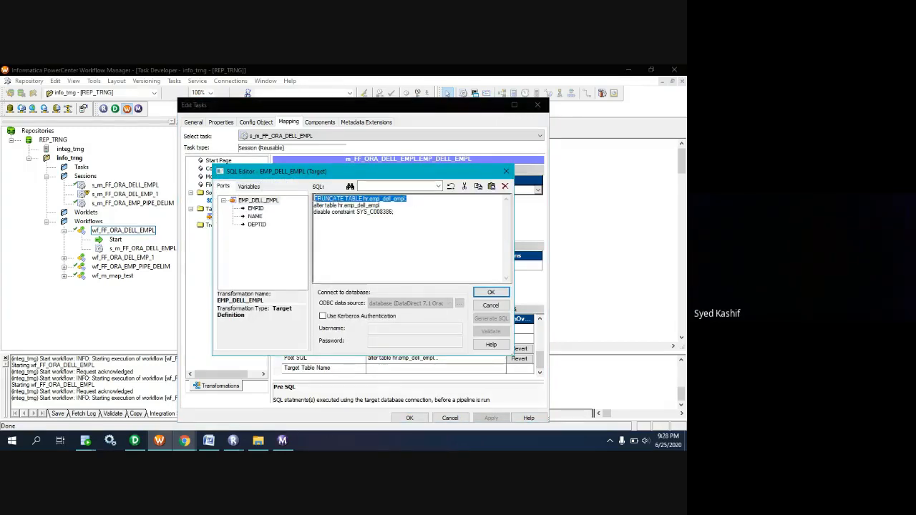
pyautogui.press('Delete')
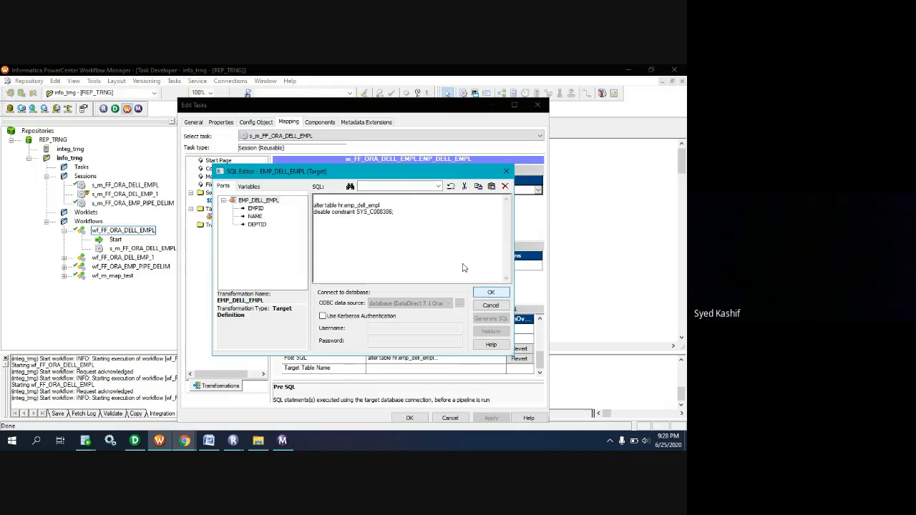
pyautogui.click(491, 292)
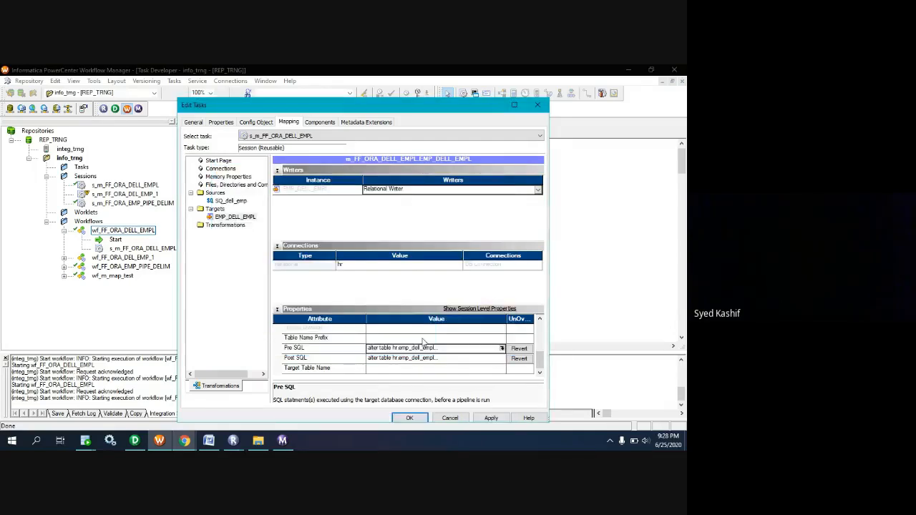
# Enable the Truncate target table option for EMP_DELL_EMPL, then apply the changes and close the session's settings.
pyautogui.scroll(-5, 428, 364)
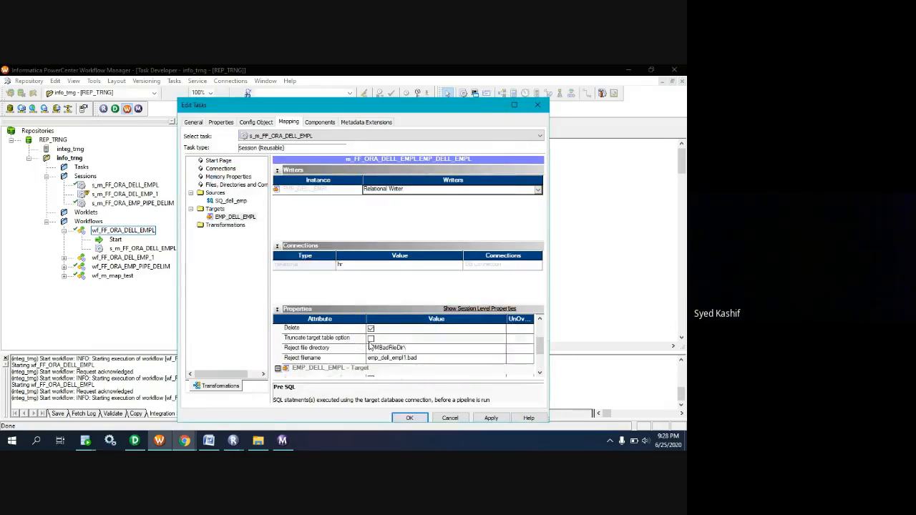
pyautogui.click(491, 418)
pyautogui.click(411, 418)
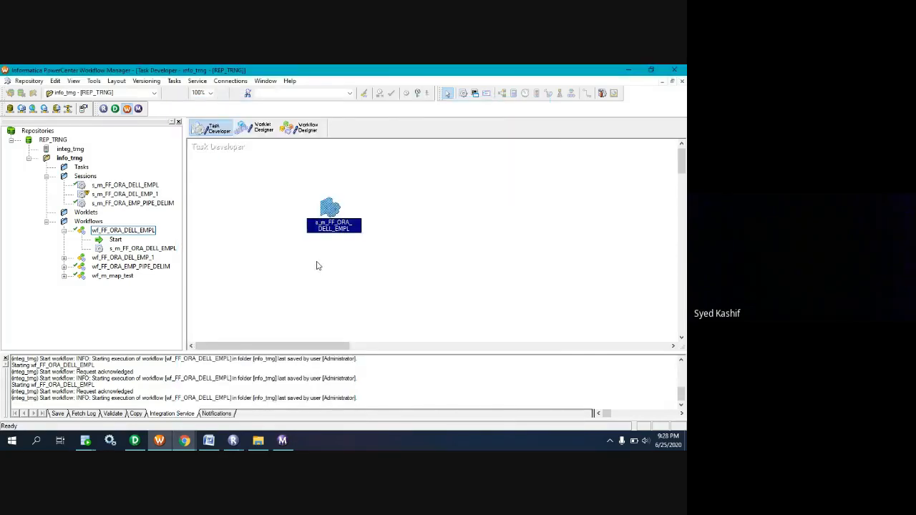
# Save the session and start wf_FF_ORA_DELL_EMPL from the Workflow Designer, checking the new run in Workflow Monitor.
pyautogui.click(299, 127)
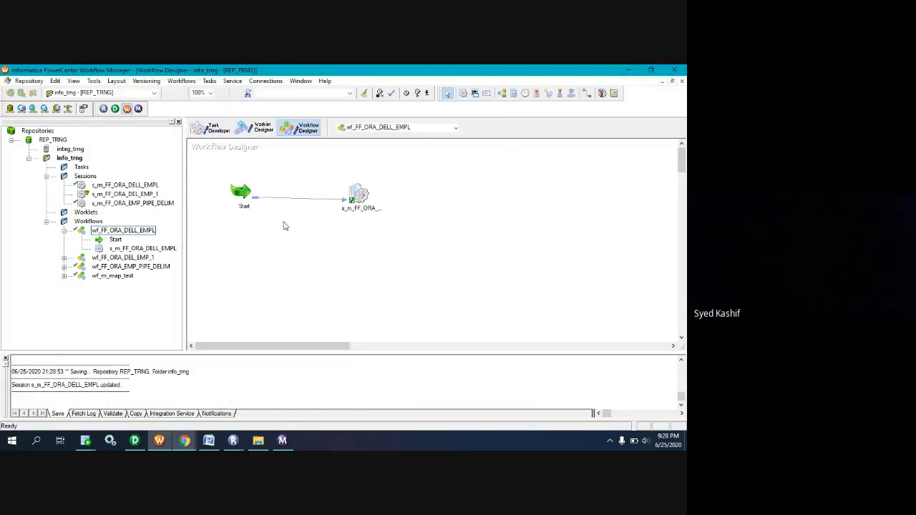
pyautogui.click(181, 81)
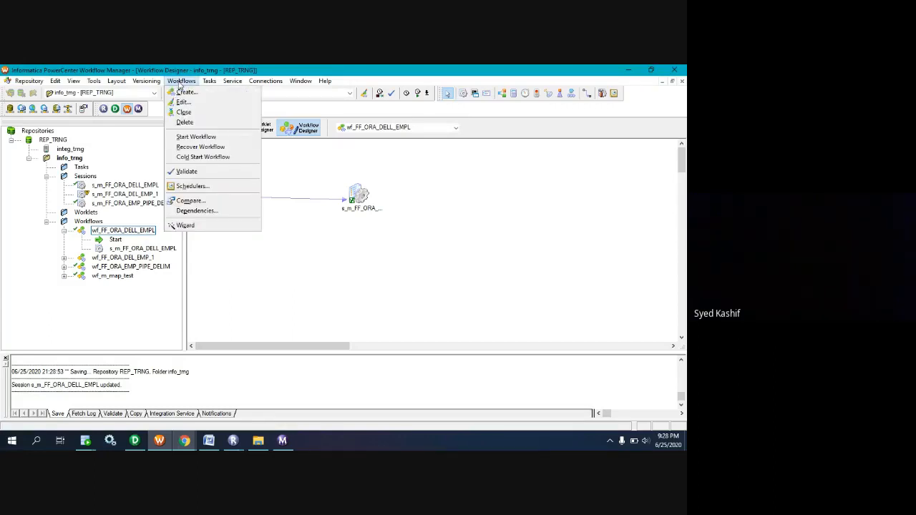
pyautogui.click(196, 136)
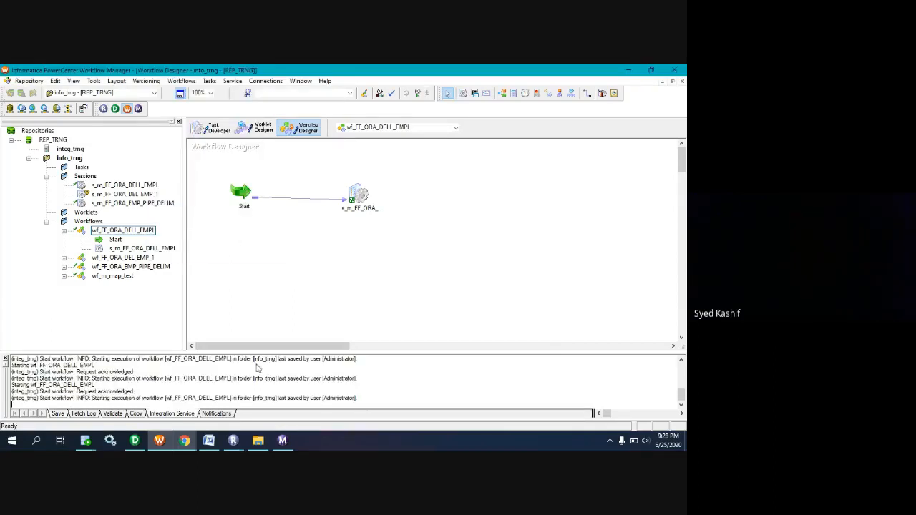
pyautogui.click(282, 441)
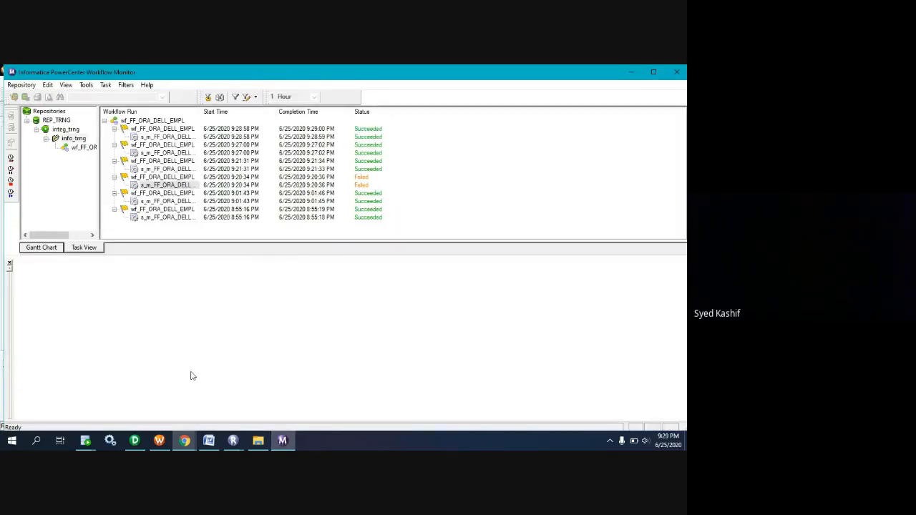
# Switch to Oracle SQL Developer and rerun the select query on hr.emp_6_25 to check its rows.
pyautogui.moveTo(88, 440)
pyautogui.click(143, 422)
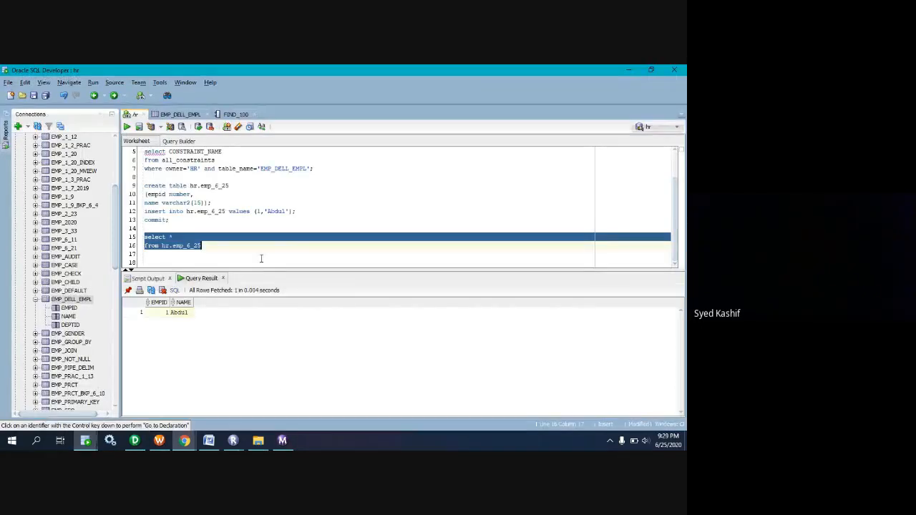
pyautogui.hotkey('ctrl', 'Return')
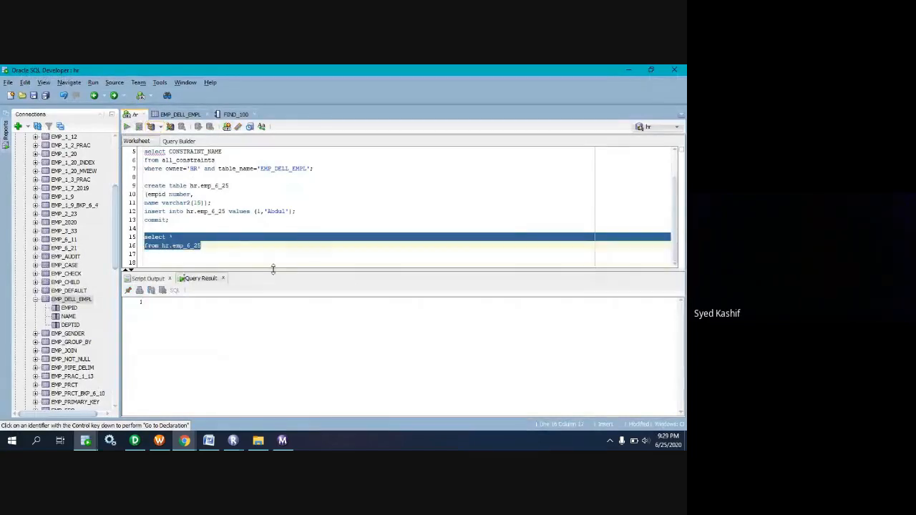
pyautogui.scroll(2, 231, 218)
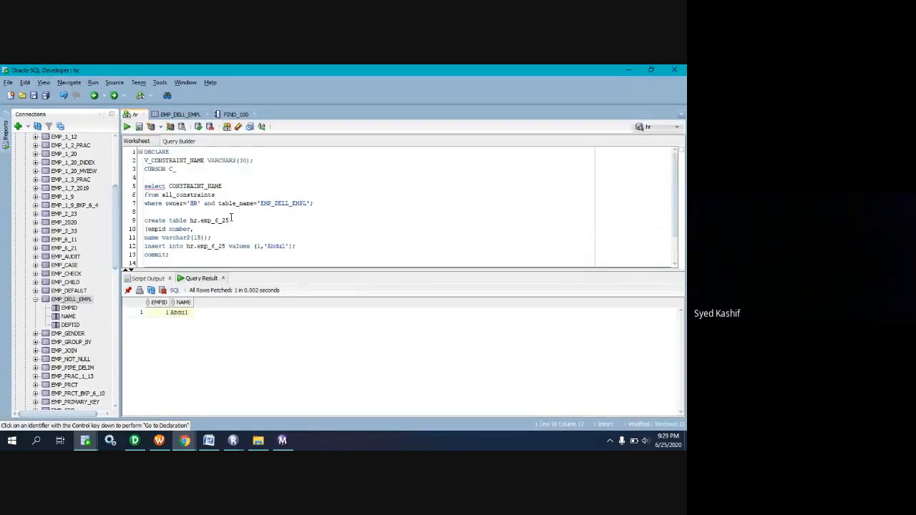
pyautogui.scroll(-2, 236, 236)
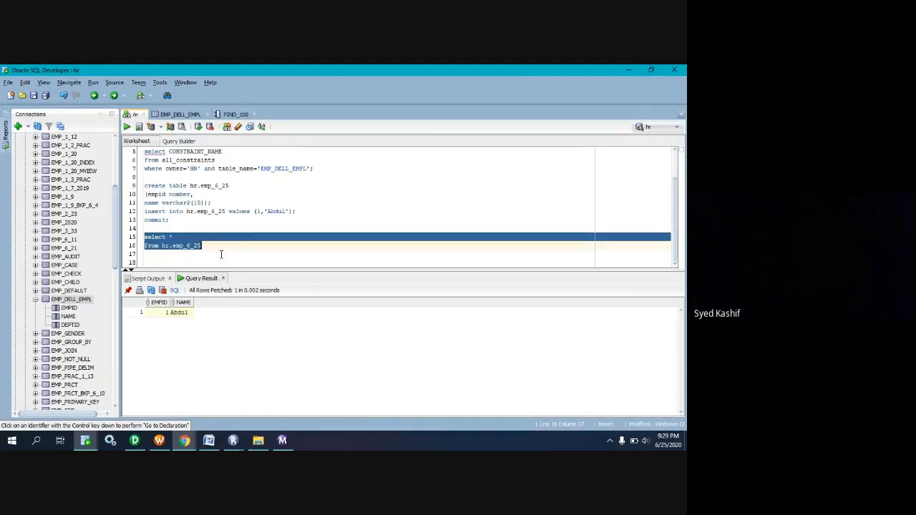
# Change the select query's table to hr.emp_dell_empl and run the query.
pyautogui.click(210, 245)
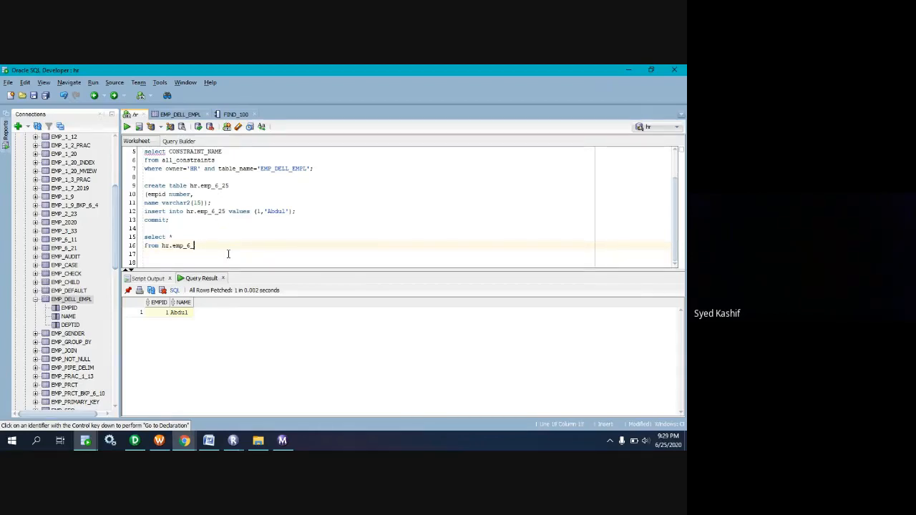
pyautogui.press('BackSpace')
pyautogui.press('BackSpace')
pyautogui.press('BackSpace')
pyautogui.write('_dell_e')
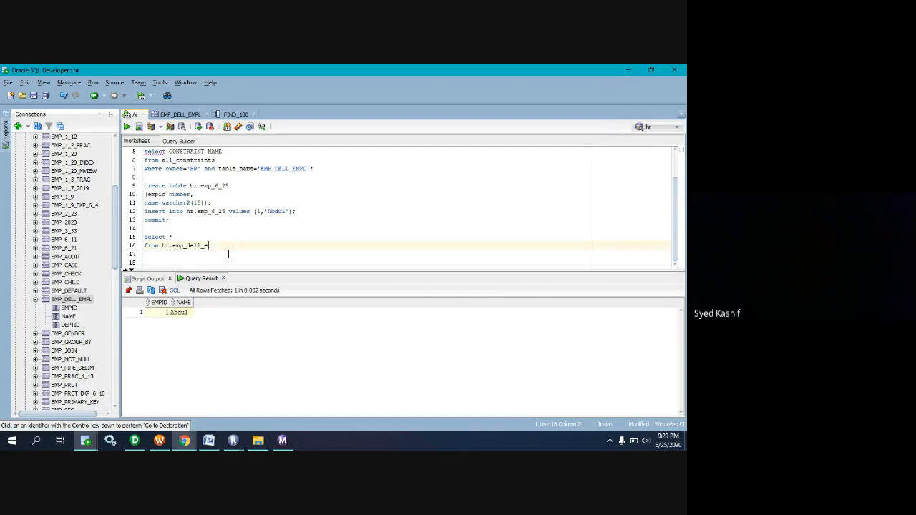
pyautogui.write('mpempl')
pyautogui.moveTo(224, 250); pyautogui.dragTo(146, 237)
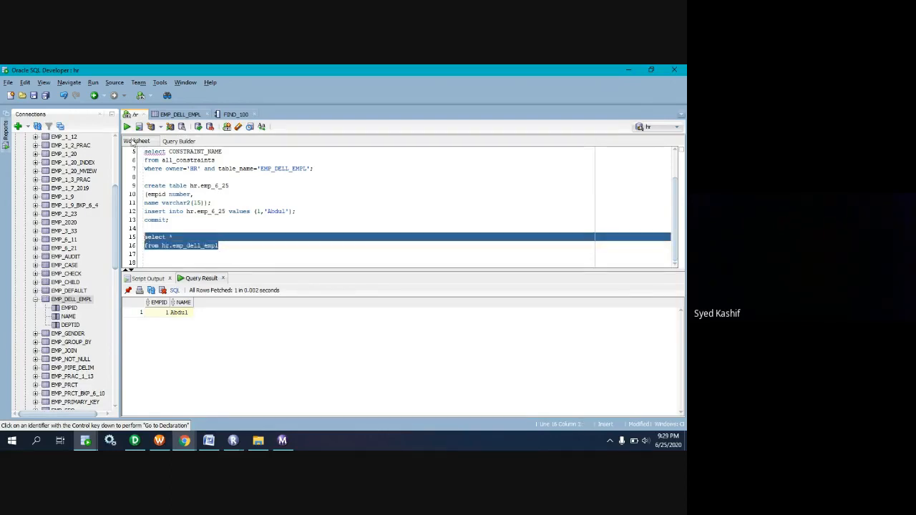
pyautogui.click(126, 127)
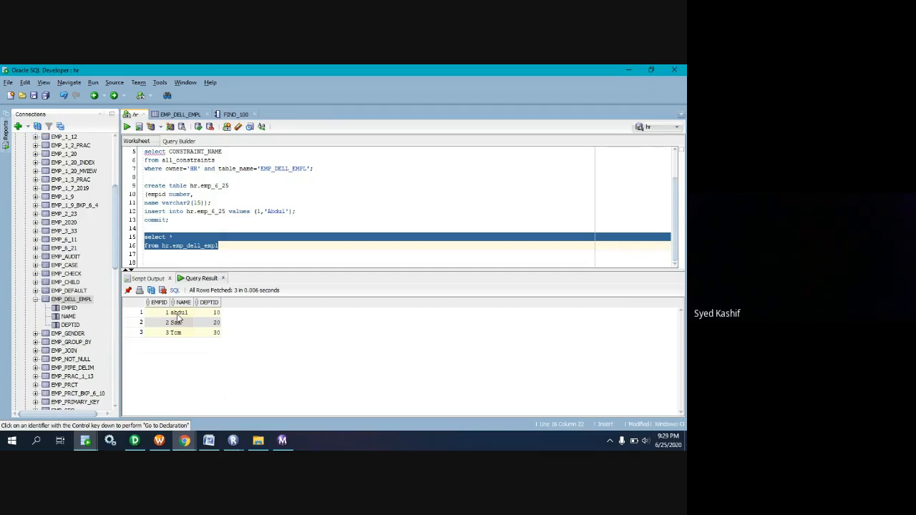
# Switch to Workflow Manager and open the mapping settings of session s_m_FF_ORA_DELL_EMPL in the Task Developer.
pyautogui.click(159, 440)
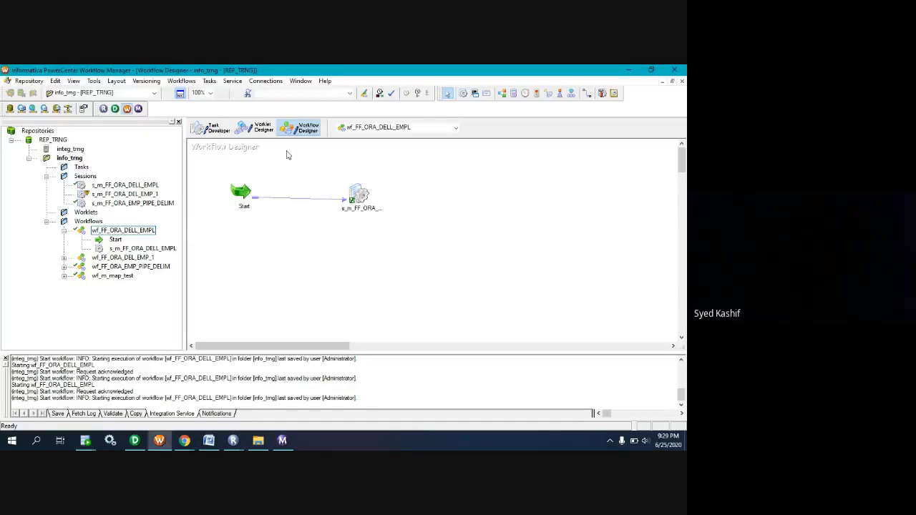
pyautogui.click(210, 128)
pyautogui.doubleClick(328, 201)
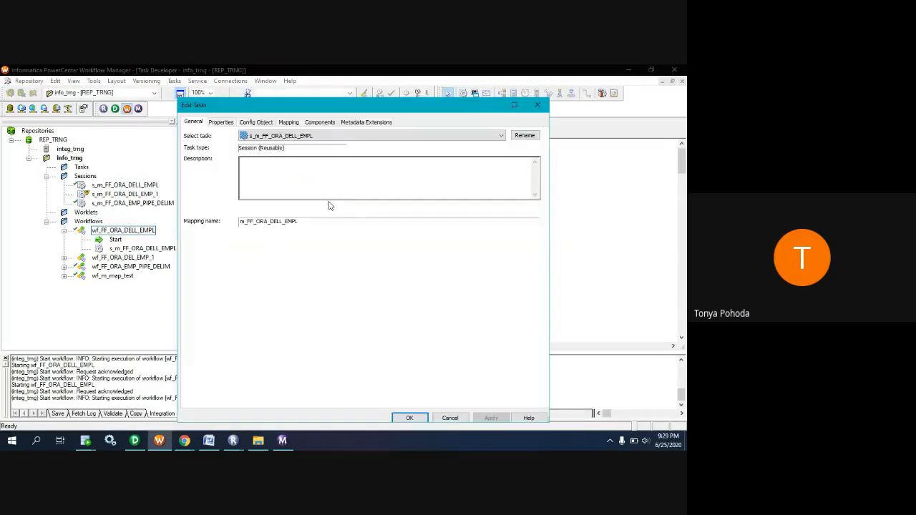
pyautogui.click(288, 123)
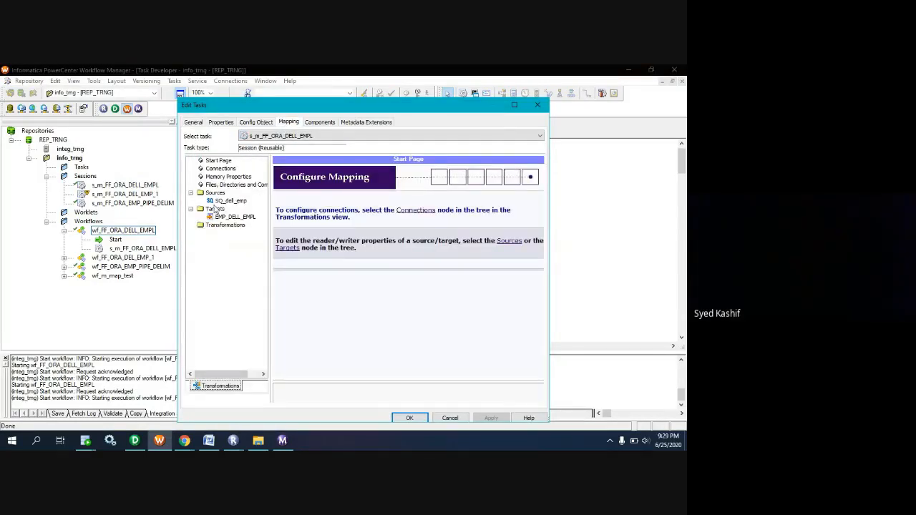
# Switch to Oracle SQL Developer and begin an update statement for hr.emp_dell_empl below the select query.
pyautogui.click(85, 441)
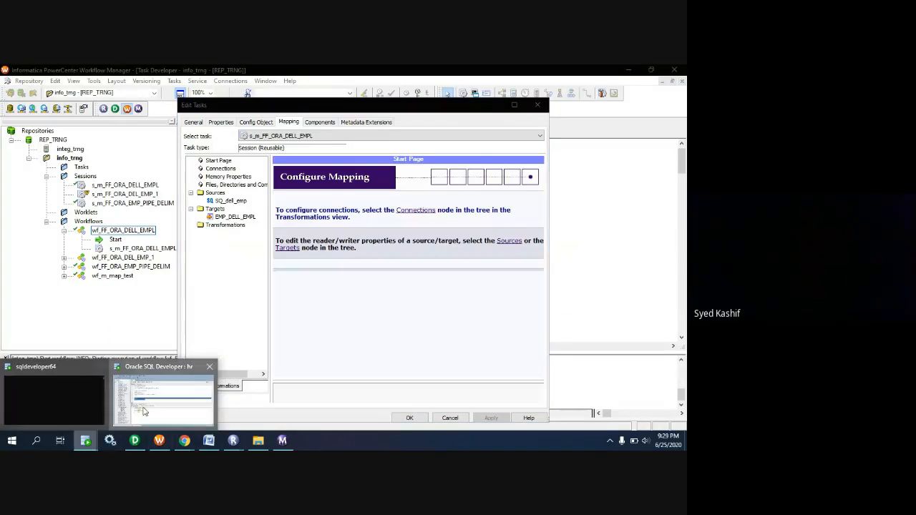
pyautogui.click(143, 412)
pyautogui.click(260, 244)
pyautogui.press('Down')
pyautogui.press('Down')
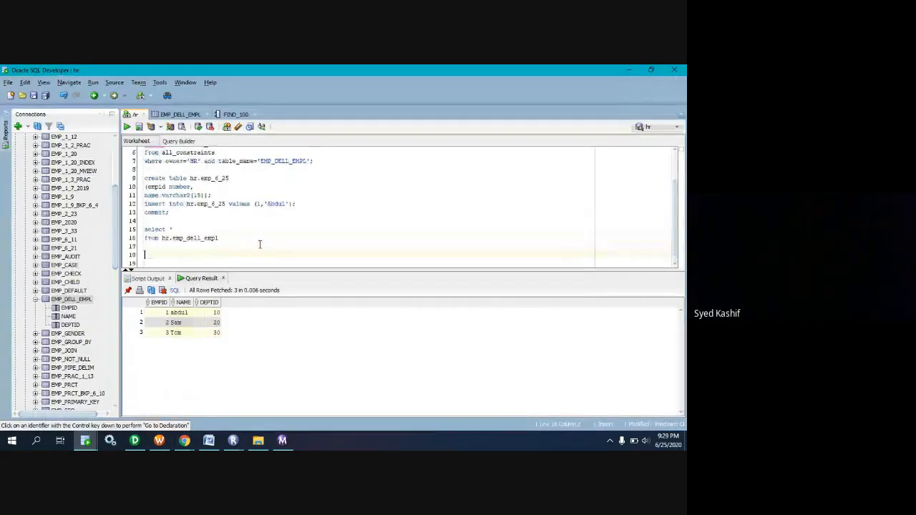
pyautogui.write('update')
pyautogui.scroll(-1, 260, 244)
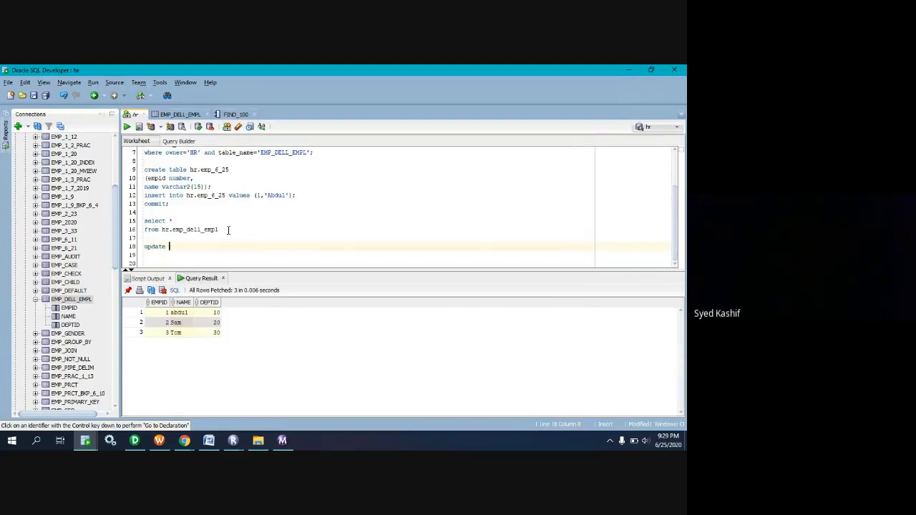
pyautogui.moveTo(226, 229); pyautogui.dragTo(164, 229)
pyautogui.hotkey('ctrl', 'c')
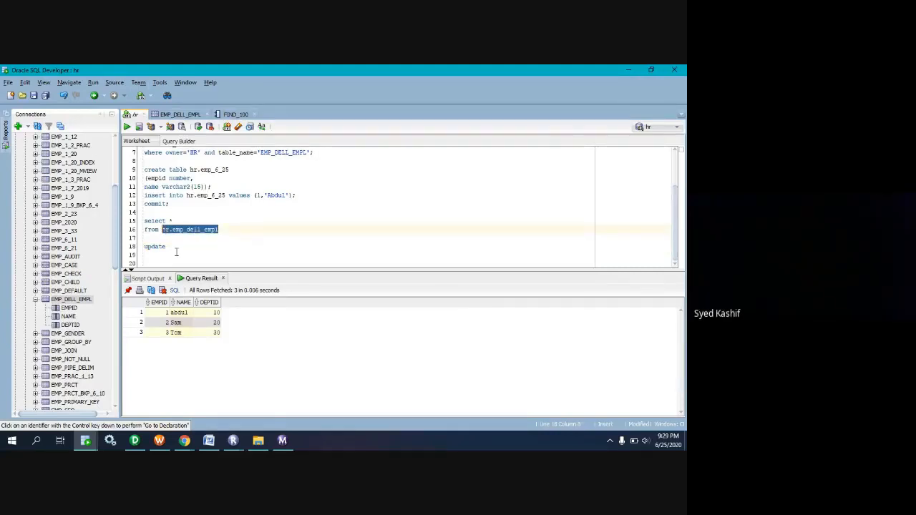
pyautogui.click(176, 247)
pyautogui.hotkey('ctrl', 'v')
pyautogui.press('Return')
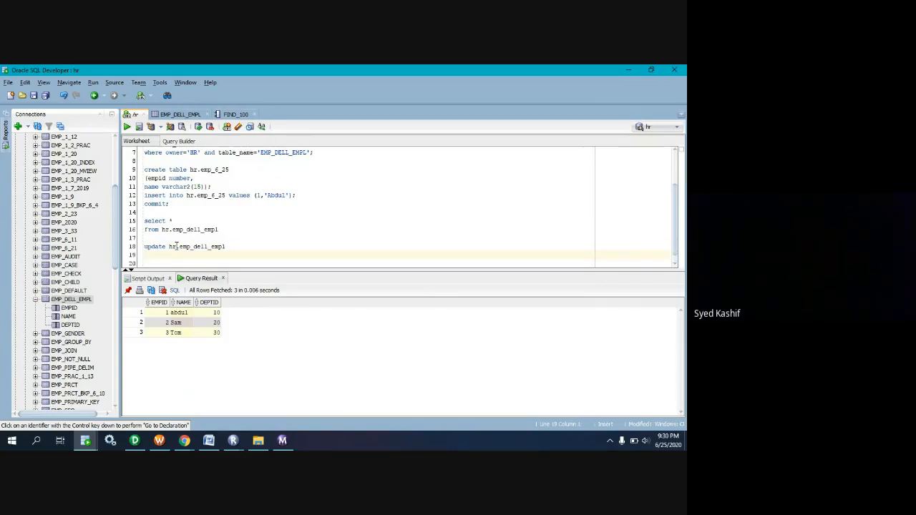
# Add a set clause for the name column with the employee's name and the condition where empid=1; to the update statement.
pyautogui.write('rename')
pyautogui.press('BackSpace')
pyautogui.press('BackSpace')
pyautogui.press('BackSpace')
pyautogui.press('BackSpace')
pyautogui.press('BackSpace')
pyautogui.press('BackSpace')
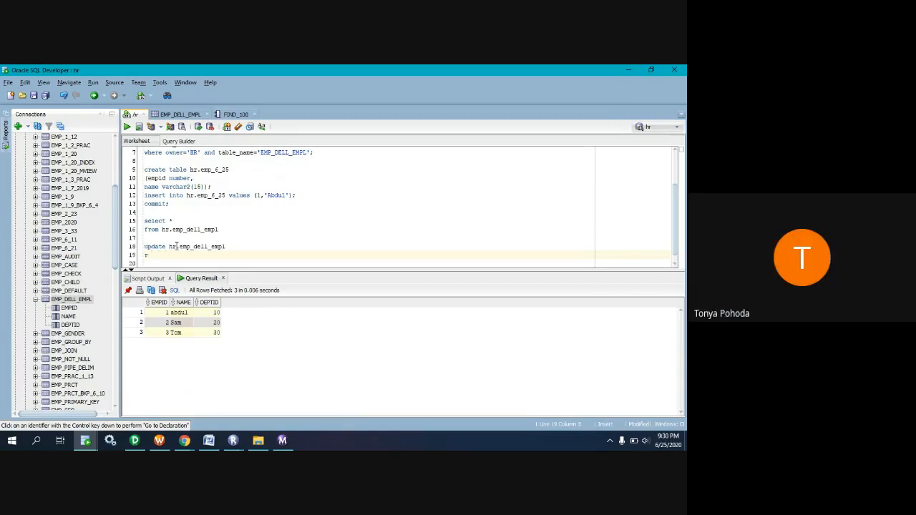
pyautogui.write('set name Abdul')
pyautogui.press('Return')
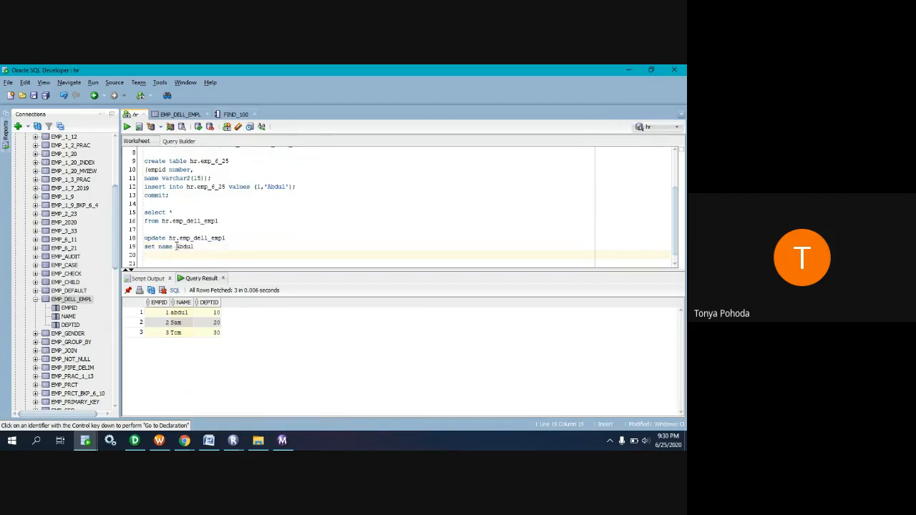
pyautogui.write('where')
pyautogui.write(' empl')
pyautogui.write('d')
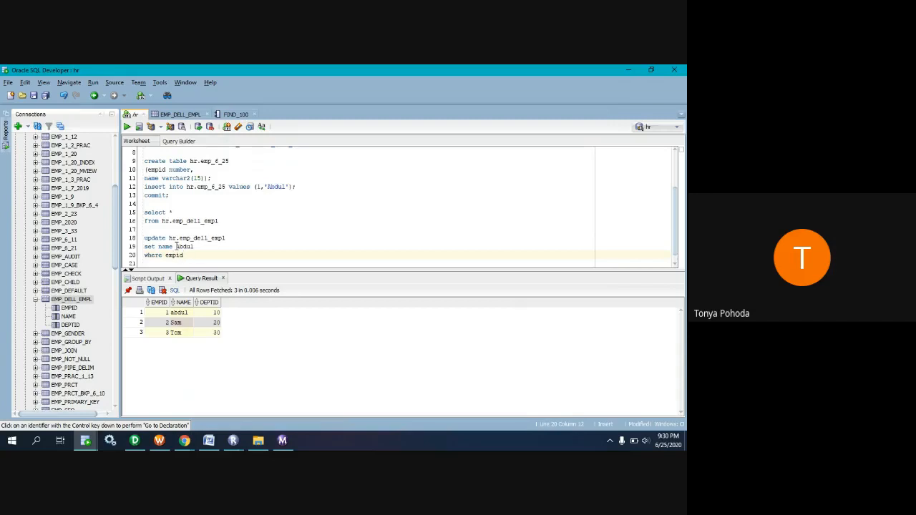
pyautogui.write('=1;')
pyautogui.moveTo(195, 254); pyautogui.dragTo(137, 239)
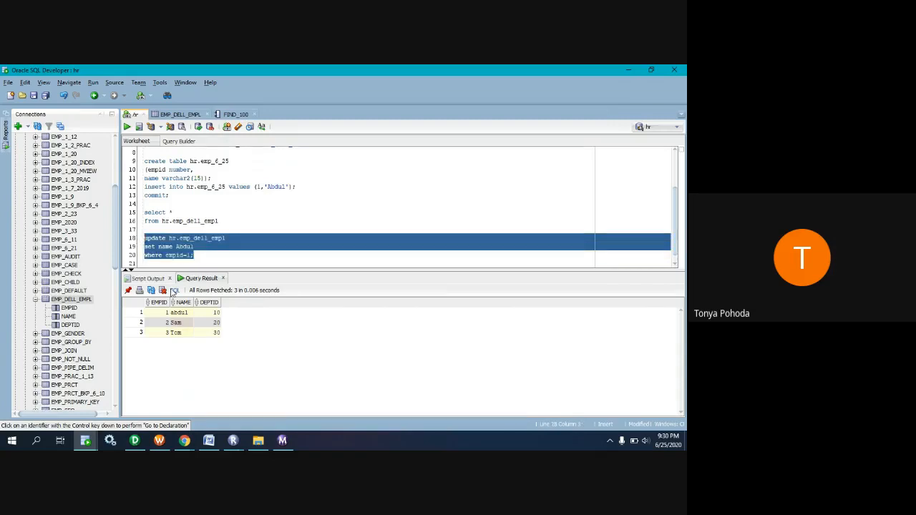
# Correct the set clause to name= followed by the employee's name in quoted capitals, and copy the whole update statement.
pyautogui.click(177, 247)
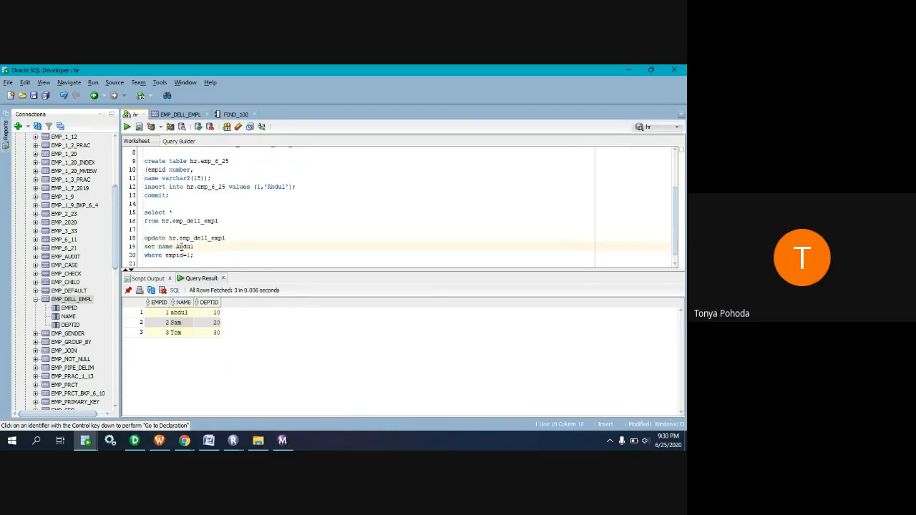
pyautogui.write("'")
pyautogui.press('Right')
pyautogui.press('Right')
pyautogui.press('Right')
pyautogui.press('Right')
pyautogui.press('Right')
pyautogui.write("'")
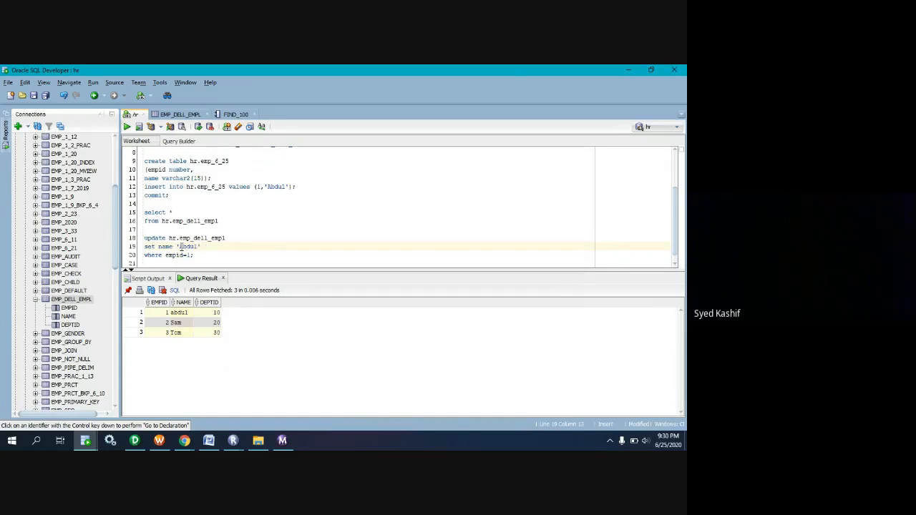
pyautogui.click(180, 246)
pyautogui.press('BackSpace')
pyautogui.write('=')
pyautogui.press('Delete')
pyautogui.press('Delete')
pyautogui.press('Delete')
pyautogui.press('Delete')
pyautogui.write('BDUL')
pyautogui.moveTo(200, 256); pyautogui.dragTo(141, 242)
pyautogui.hotkey('ctrl', 'c')
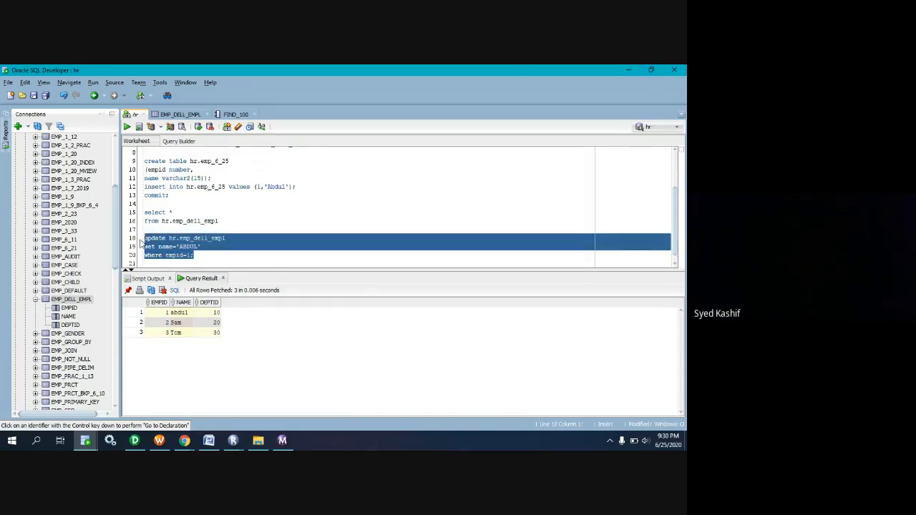
# Switch to Workflow Manager and append the copied update statement to the Post SQL of target EMP_DELL_EMPL.
pyautogui.click(160, 439)
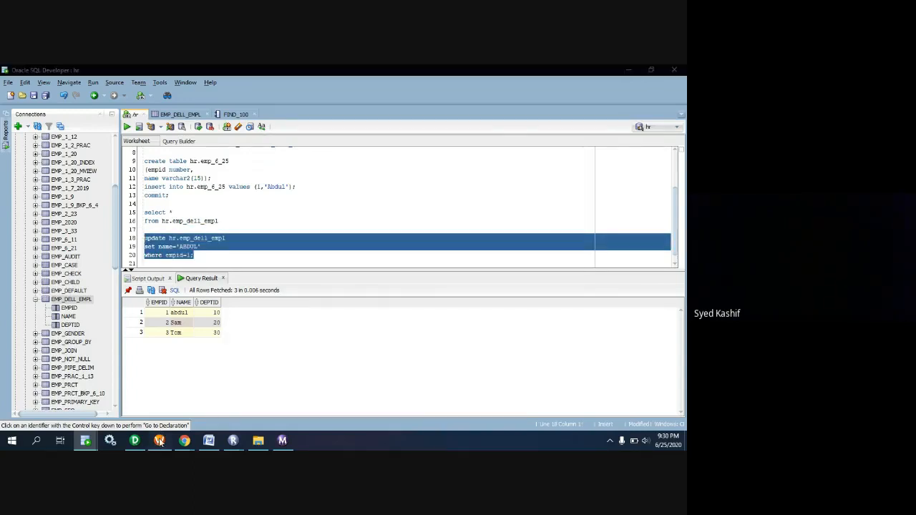
pyautogui.click(230, 217)
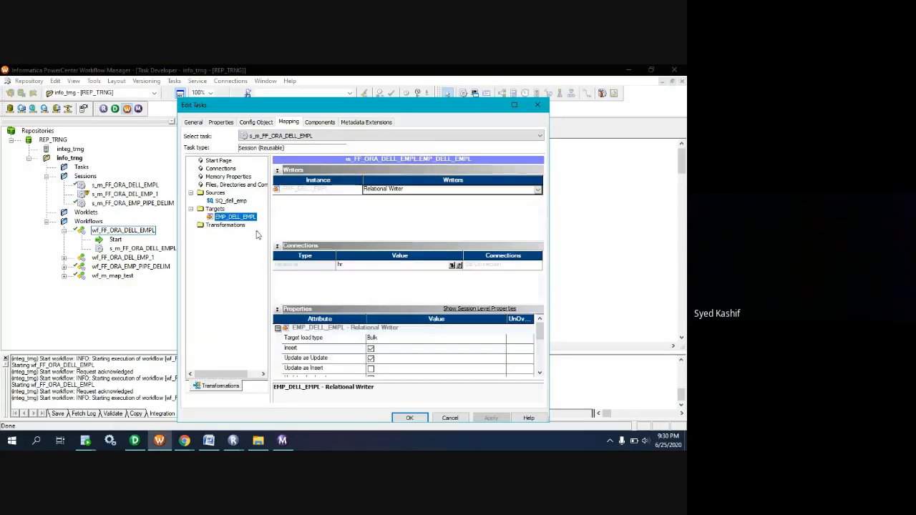
pyautogui.scroll(-3, 425, 354)
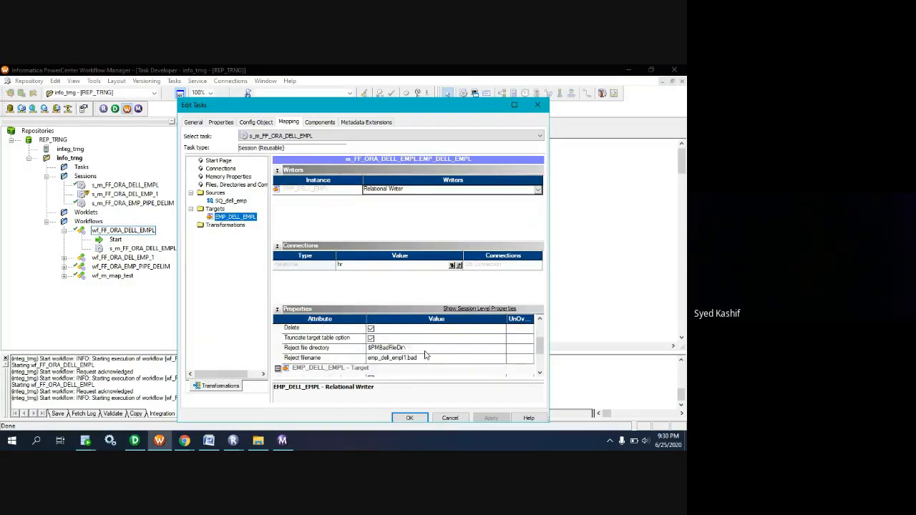
pyautogui.scroll(-2, 425, 354)
pyautogui.click(459, 358)
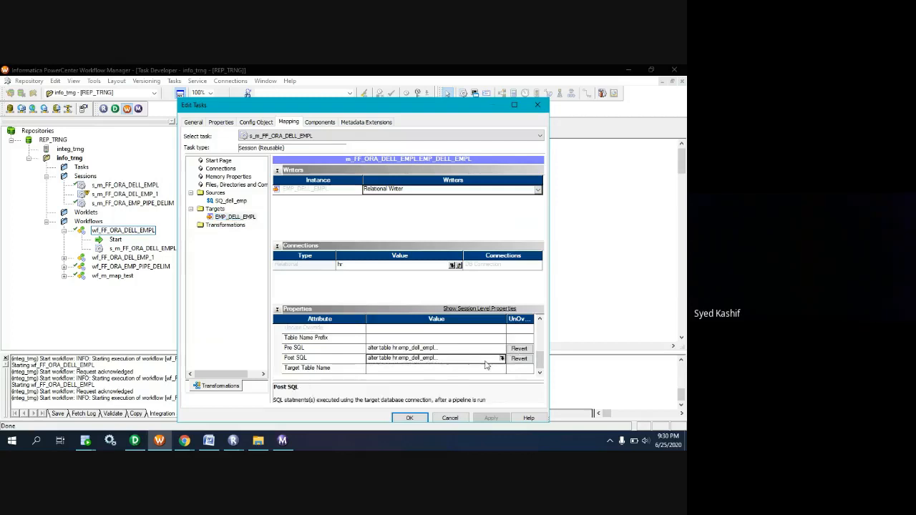
pyautogui.click(502, 358)
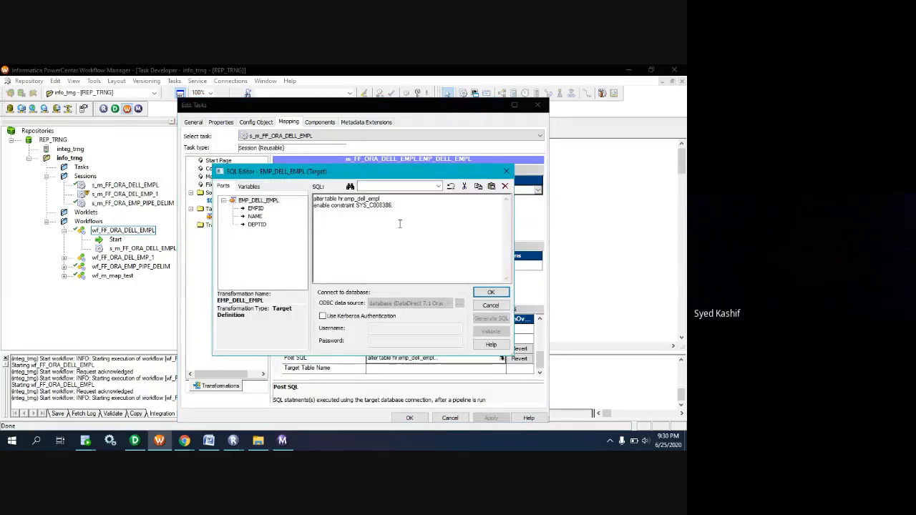
pyautogui.hotkey('ctrl', 'v')
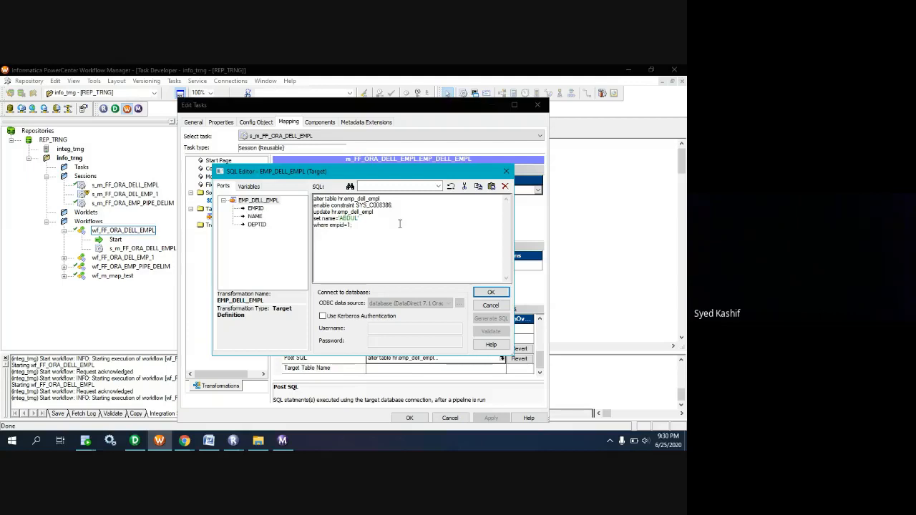
pyautogui.click(492, 293)
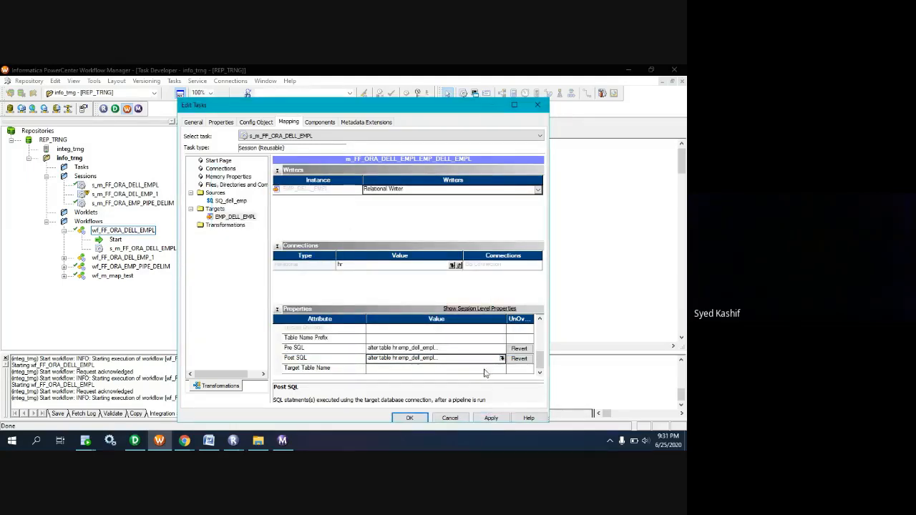
# Add COMMIT; at the end of the target's Post SQL, then apply the settings and save the session.
pyautogui.click(502, 358)
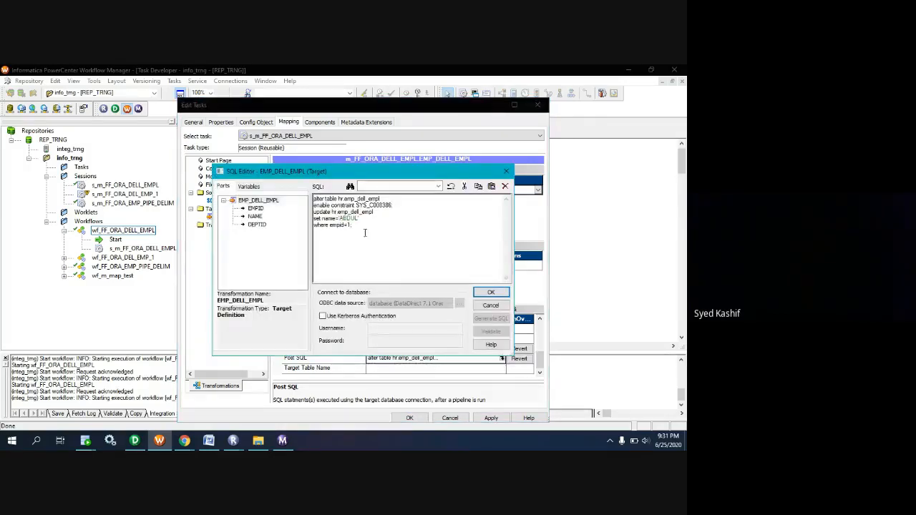
pyautogui.click(366, 228)
pyautogui.press('Return')
pyautogui.write('COMMIT;')
pyautogui.click(491, 293)
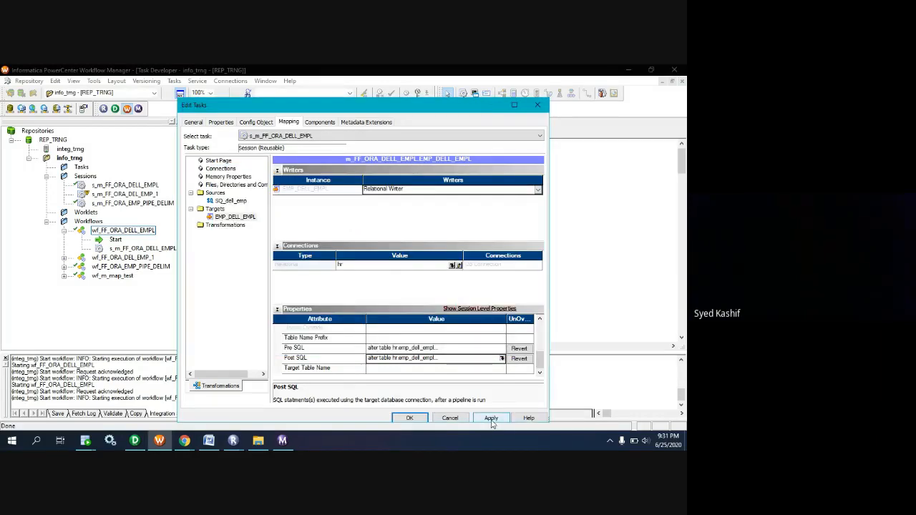
pyautogui.click(491, 419)
pyautogui.click(411, 418)
pyautogui.hotkey('ctrl', 's')
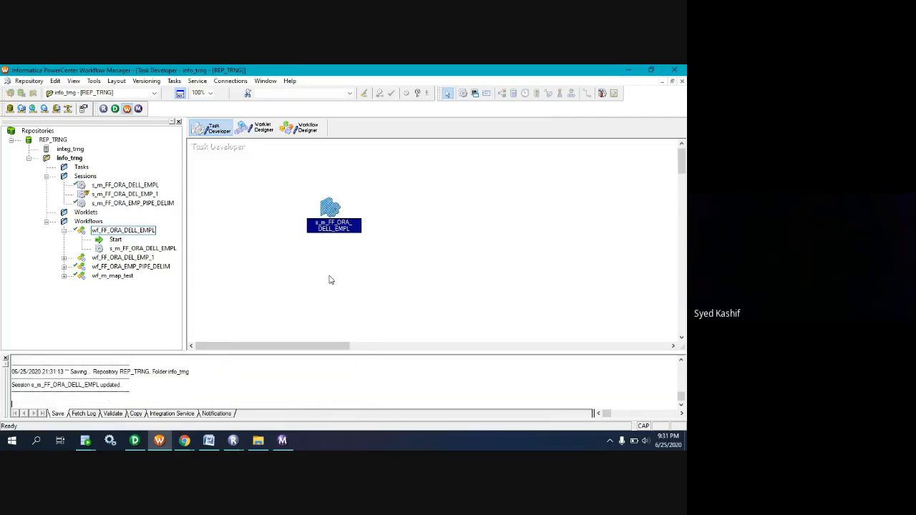
# Run wf_FF_ORA_DELL_EMPL from the Workflow Designer and check its status in Workflow Monitor.
pyautogui.click(299, 128)
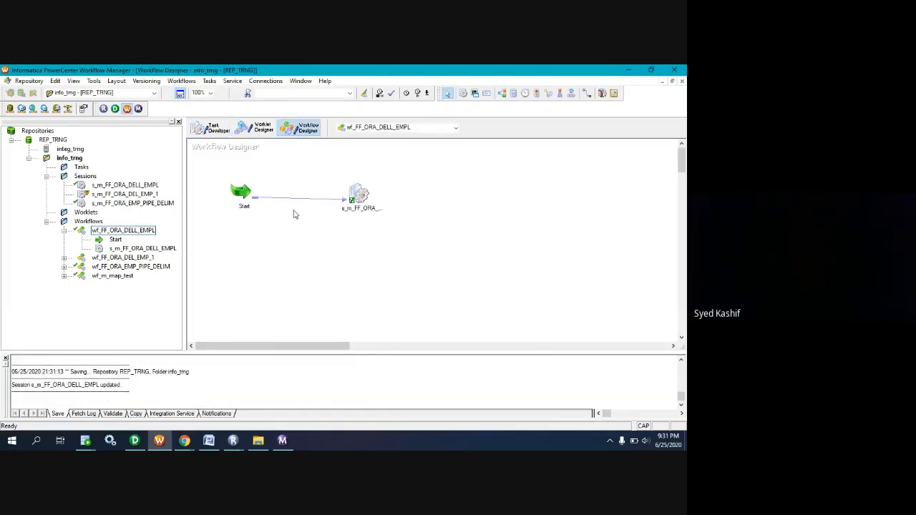
pyautogui.rightClick(292, 212)
pyautogui.click(329, 316)
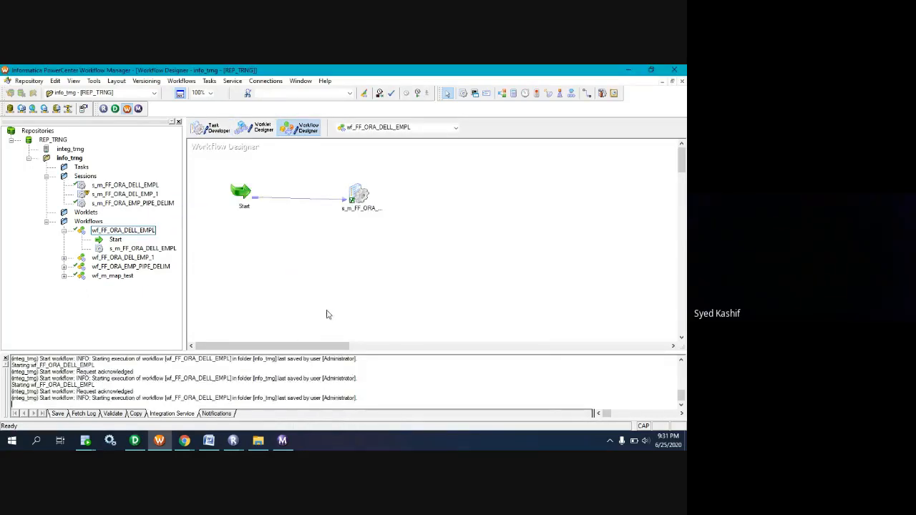
pyautogui.click(283, 441)
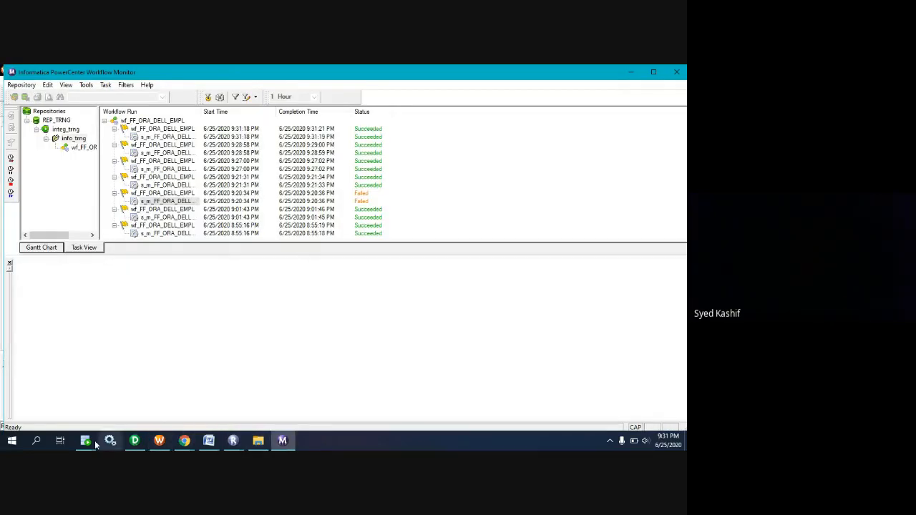
# Switch to Oracle SQL Developer and rerun the select query on hr.emp_dell_empl to check the name in the first row.
pyautogui.moveTo(85, 441)
pyautogui.click(143, 401)
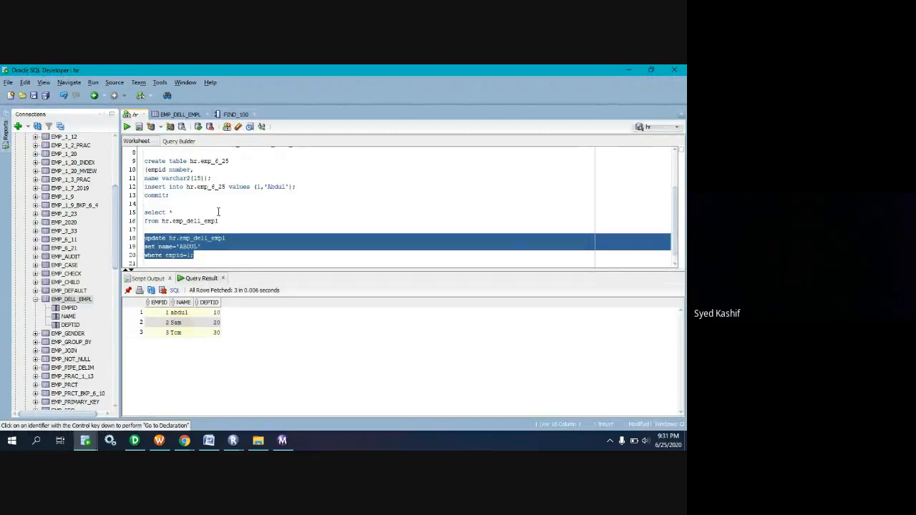
pyautogui.moveTo(238, 220); pyautogui.dragTo(144, 212)
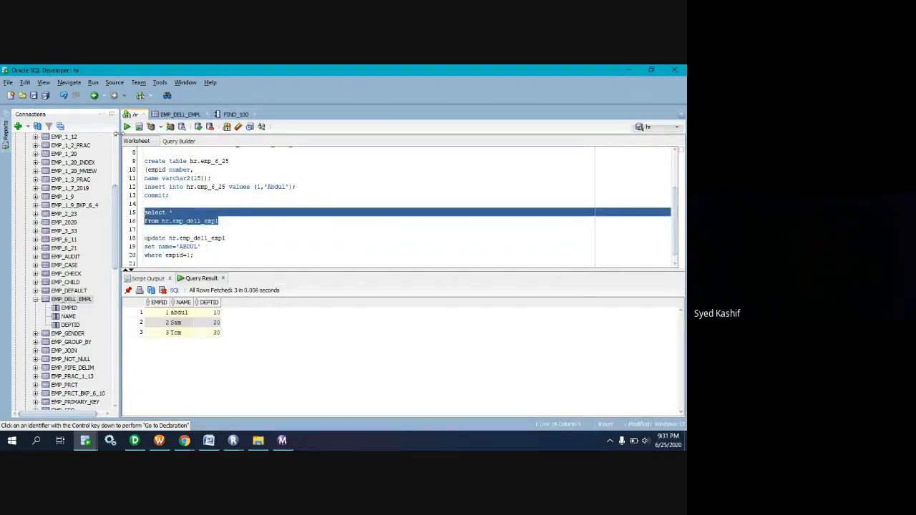
pyautogui.click(127, 127)
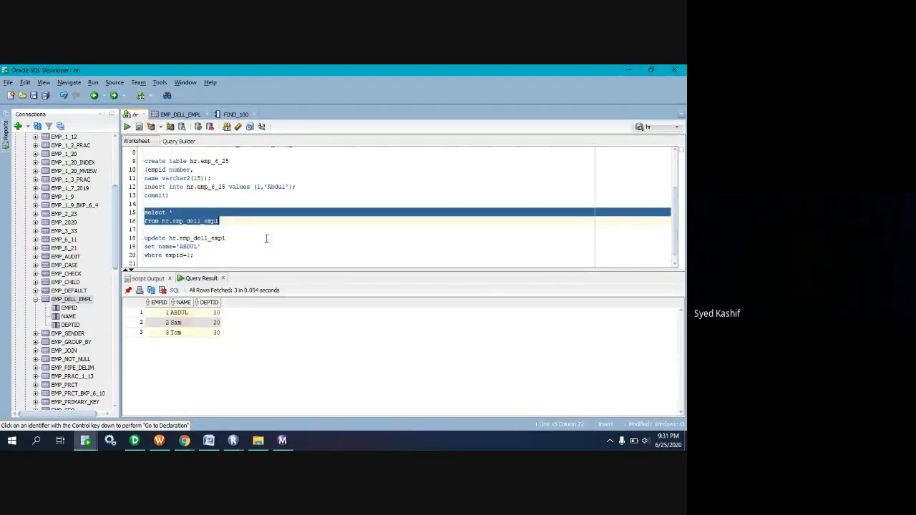
pyautogui.click(176, 313)
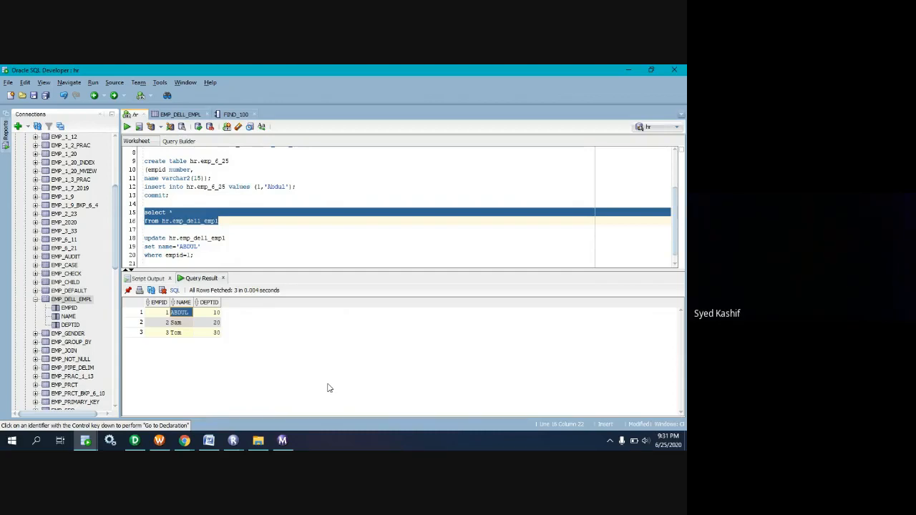
# Switch to the Infa-4 Google Meet window in Chrome, read the latest chat messages and return to Oracle SQL Developer.
pyautogui.click(185, 441)
pyautogui.click(165, 411)
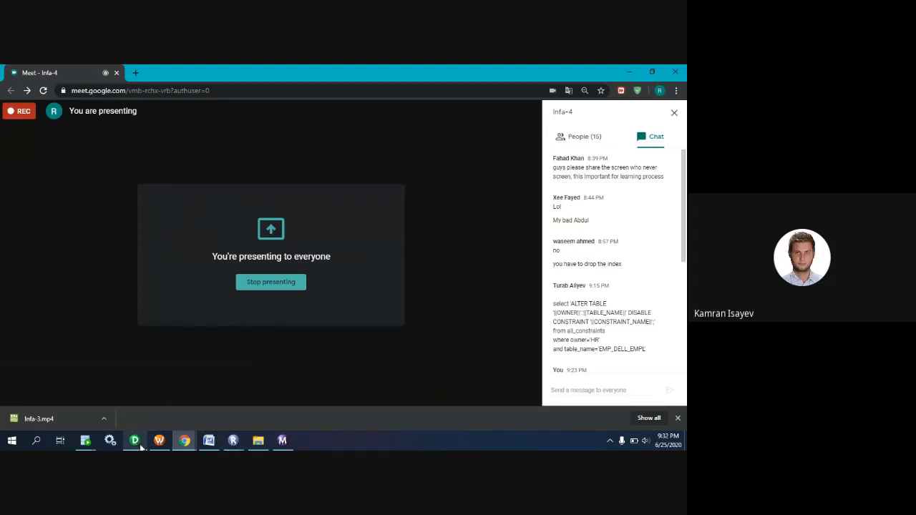
pyautogui.moveTo(188, 442)
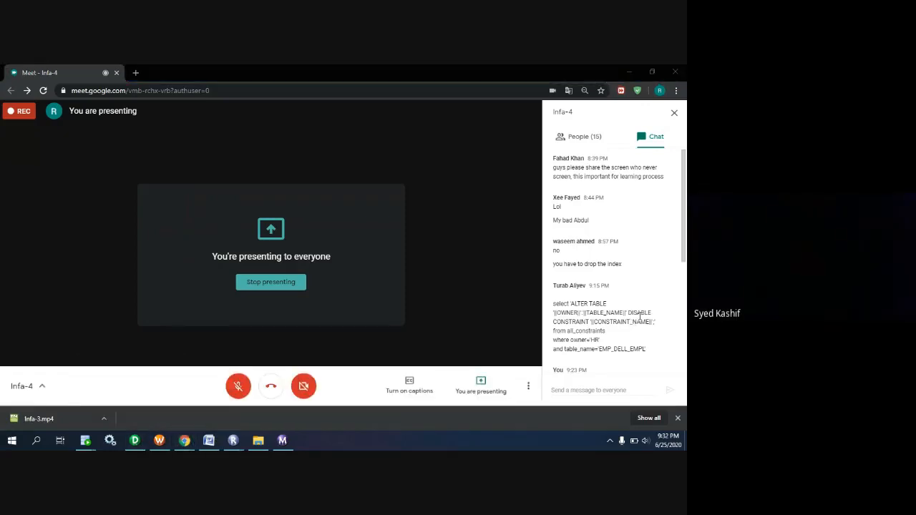
pyautogui.scroll(-5, 639, 320)
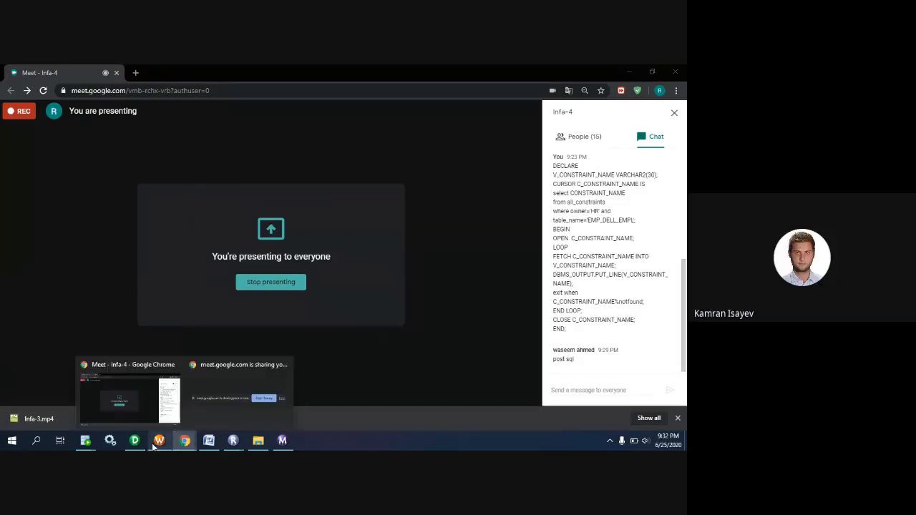
pyautogui.moveTo(85, 441)
pyautogui.click(136, 408)
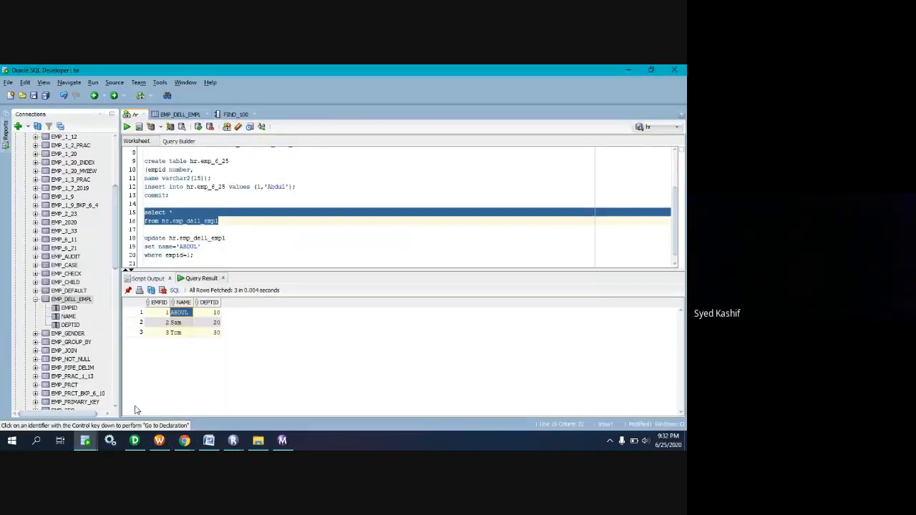
# Switch back to the Google Meet window and look through the list of participants.
pyautogui.moveTo(185, 441)
pyautogui.click(143, 399)
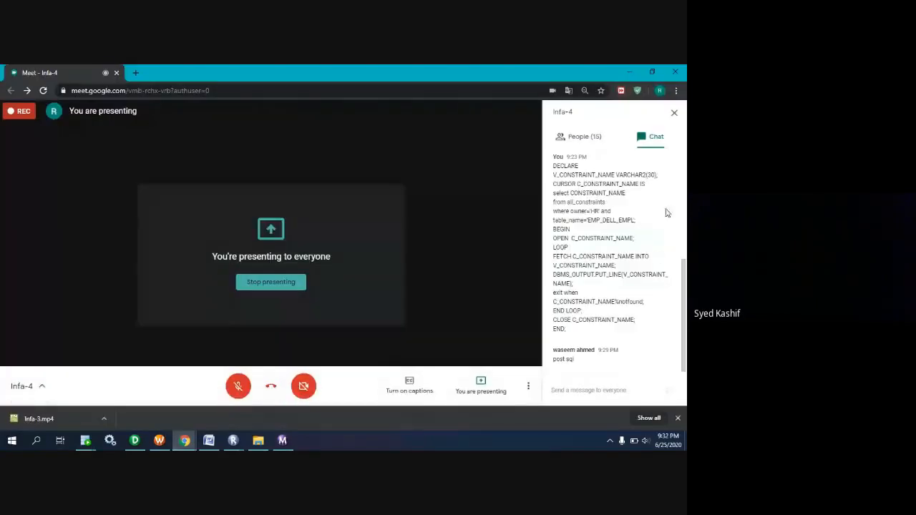
pyautogui.click(583, 137)
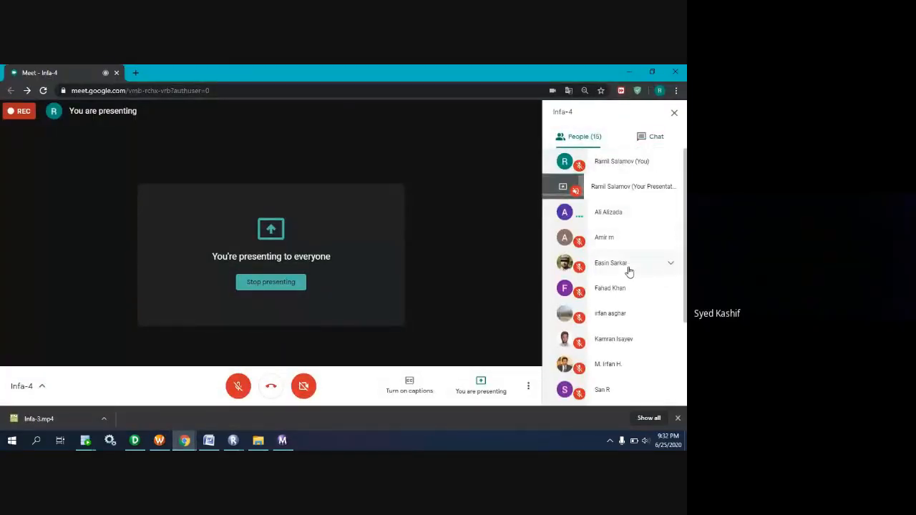
pyautogui.scroll(-1, 625, 340)
pyautogui.scroll(-2, 624, 342)
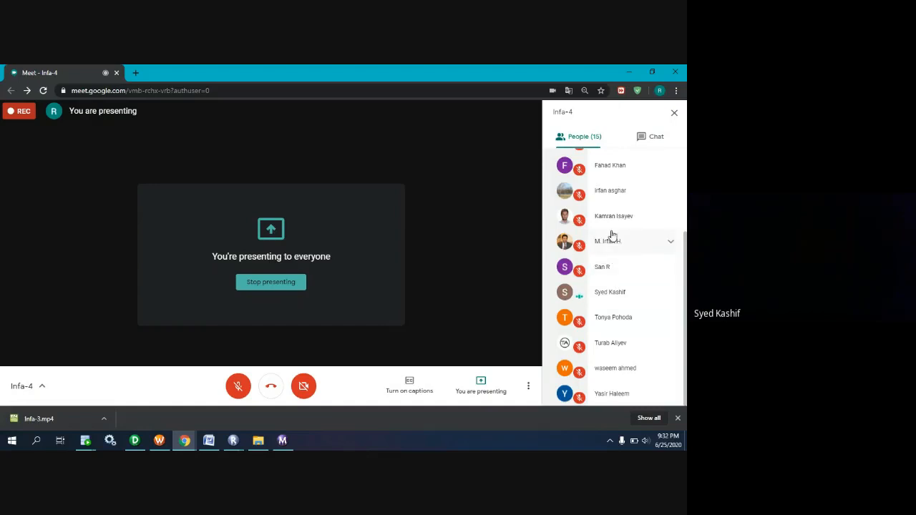
# Return to the beginning of the meeting's participant list and switch back to Oracle SQL Developer.
pyautogui.scroll(3, 614, 197)
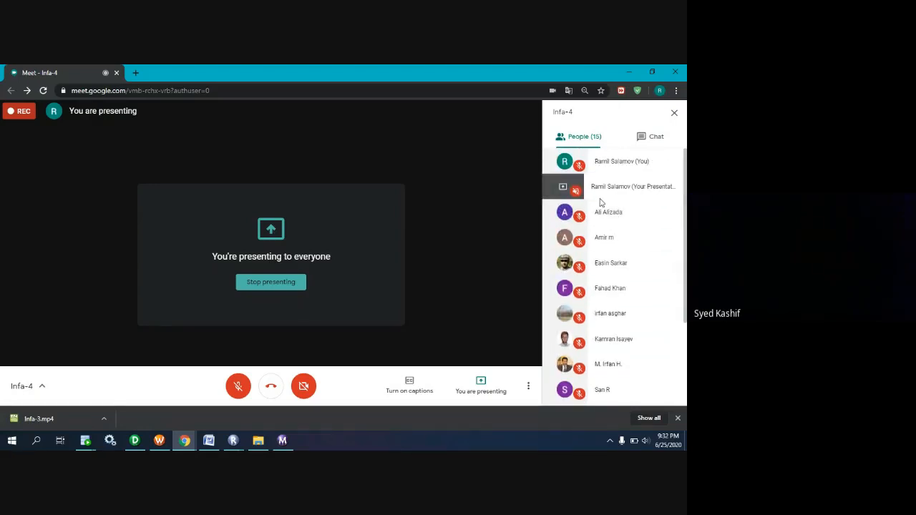
pyautogui.click(628, 72)
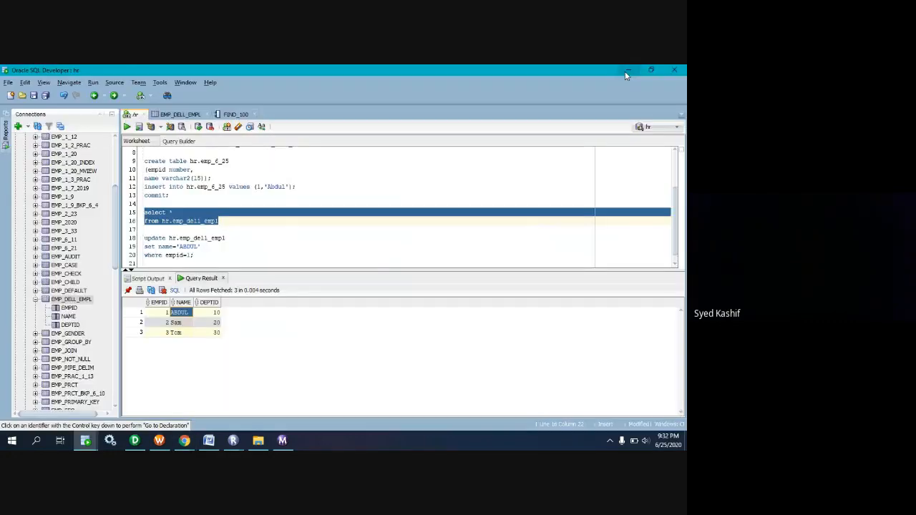
# Remove the where clause and the assigned name value from the update statement on hr.emp_dell_empl, keeping "set name".
pyautogui.click(225, 255)
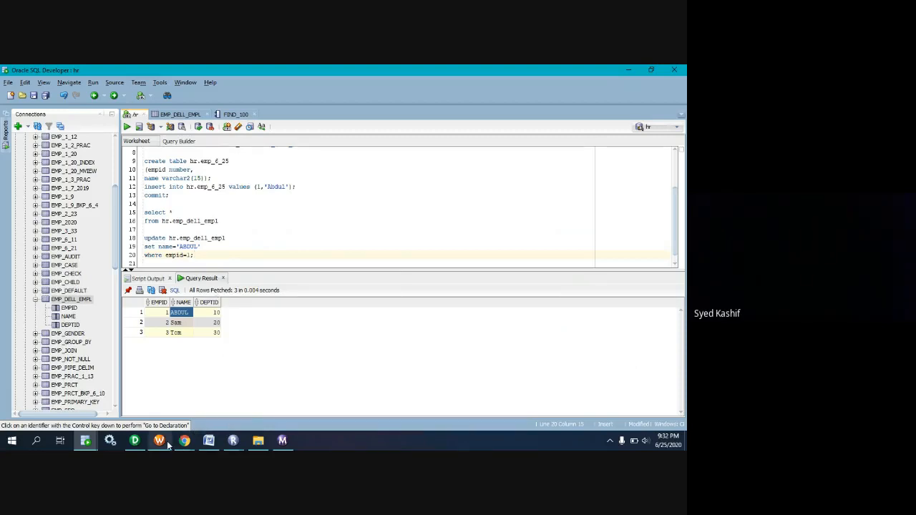
pyautogui.moveTo(162, 442)
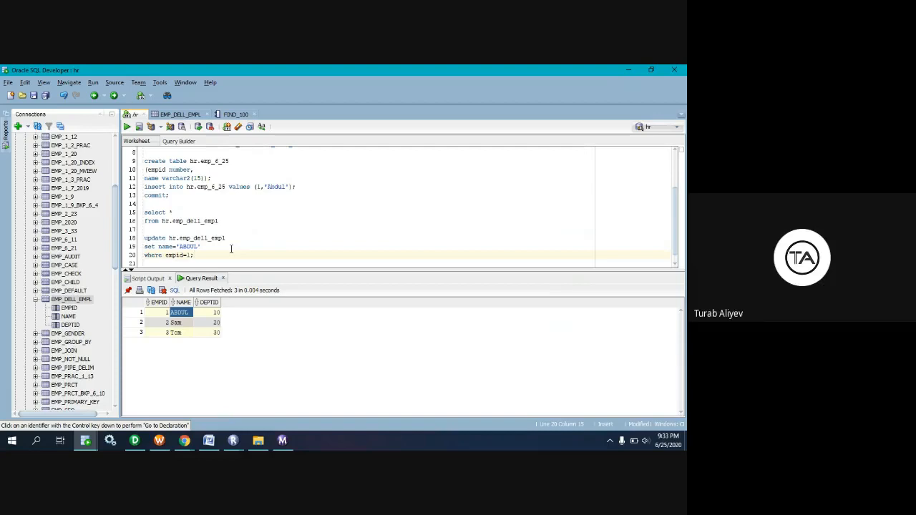
pyautogui.press('BackSpace')
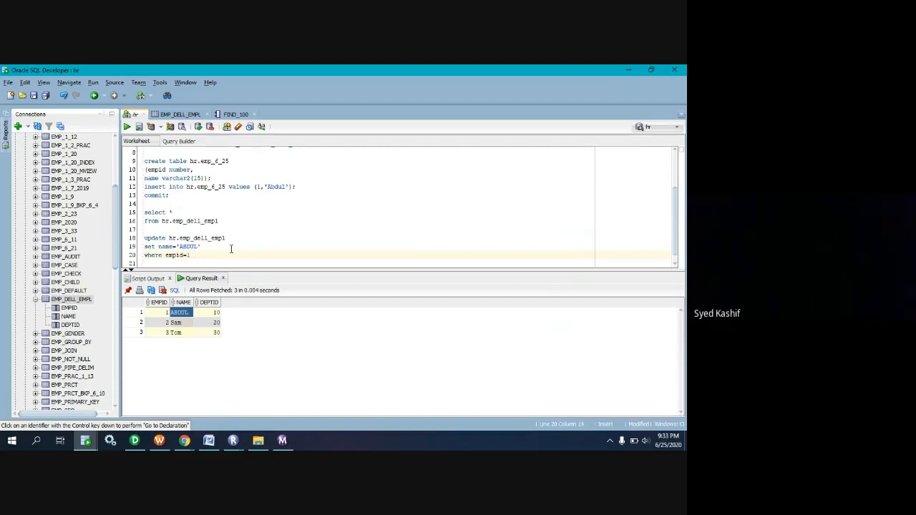
pyautogui.press('BackSpace')
pyautogui.press('BackSpace')
pyautogui.press('BackSpace')
pyautogui.press('BackSpace')
pyautogui.press('BackSpace')
pyautogui.press('BackSpace')
pyautogui.press('BackSpace')
pyautogui.press('BackSpace')
pyautogui.press('BackSpace')
pyautogui.press('BackSpace')
pyautogui.press('BackSpace')
pyautogui.press('BackSpace')
pyautogui.press('BackSpace')
pyautogui.press('BackSpace')
pyautogui.press('BackSpace')
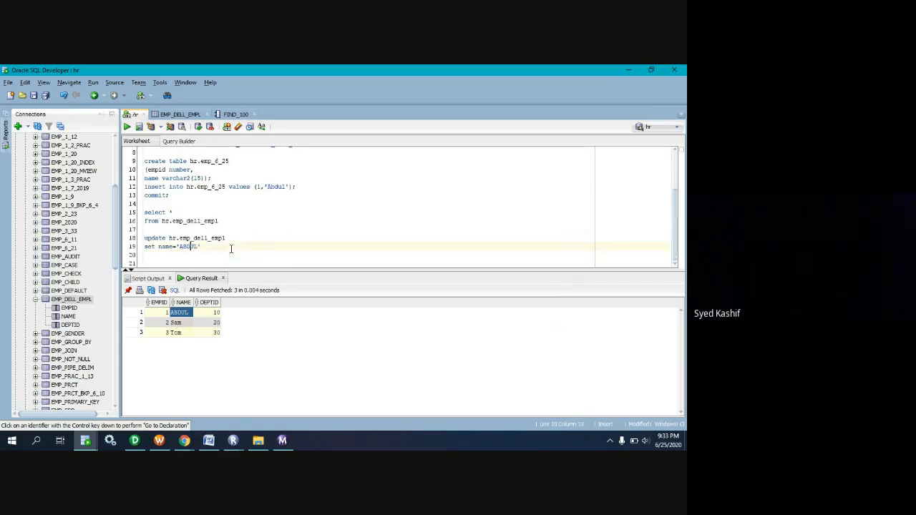
pyautogui.press('BackSpace')
pyautogui.press('BackSpace')
pyautogui.press('BackSpace')
pyautogui.press('BackSpace')
pyautogui.press('BackSpace')
pyautogui.press('BackSpace')
pyautogui.press('BackSpace')
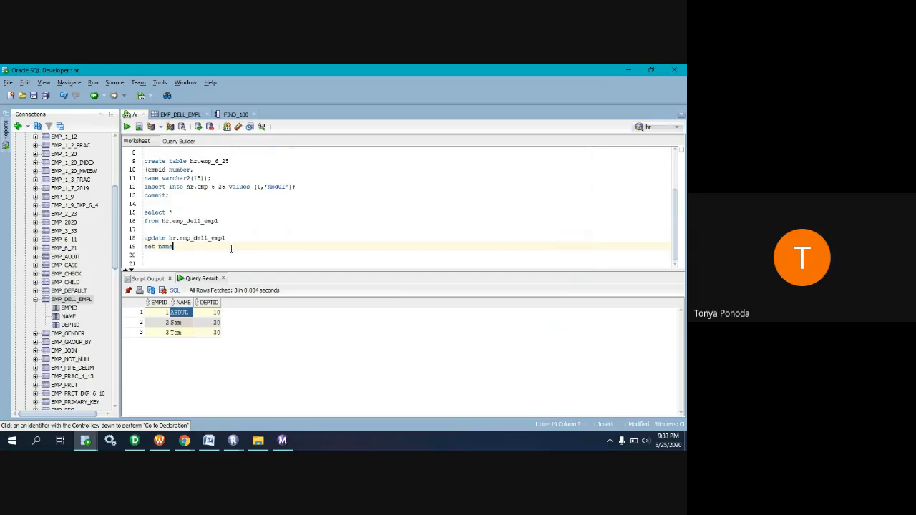
# Complete the update statement's set clause as "set name=upper(name);".
pyautogui.write('UPPER')
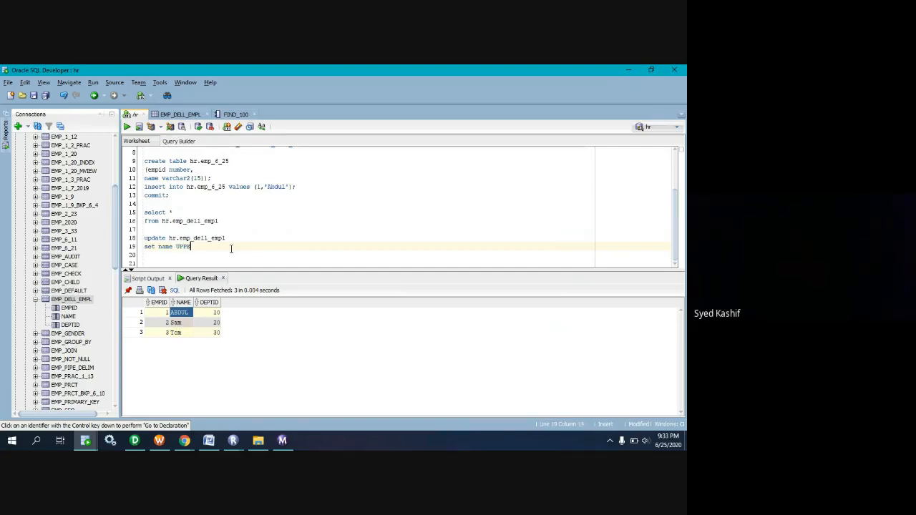
pyautogui.press('BackSpace')
pyautogui.press('BackSpace')
pyautogui.press('BackSpace')
pyautogui.press('BackSpace')
pyautogui.press('BackSpace')
pyautogui.press('BackSpace')
pyautogui.press('BackSpace')
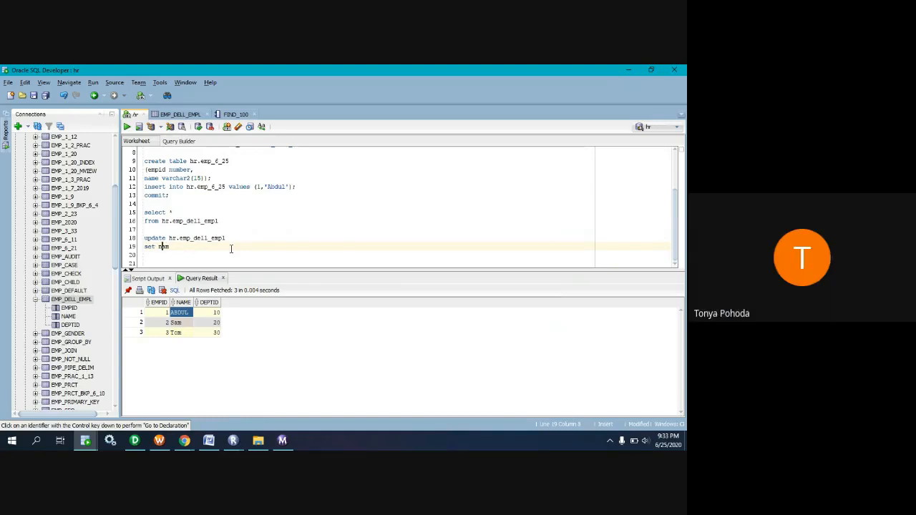
pyautogui.write('e')
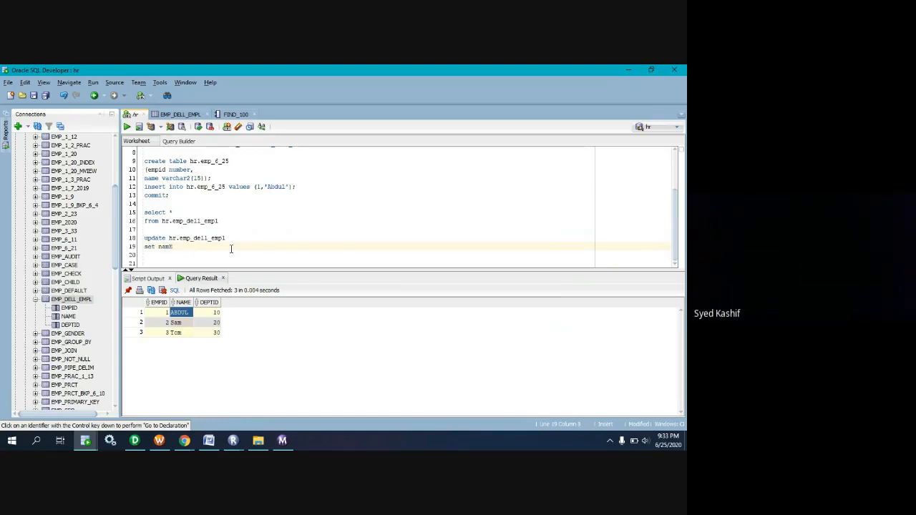
pyautogui.press('BackSpace')
pyautogui.write('e')
pyautogui.write('=uppe')
pyautogui.write('r(')
pyautogui.write("'")
pyautogui.write('name)')
pyautogui.write(';')
# Run the update statement on hr.emp_dell_empl and rerun the select query to check the names.
pyautogui.moveTo(232, 247); pyautogui.dragTo(132, 243)
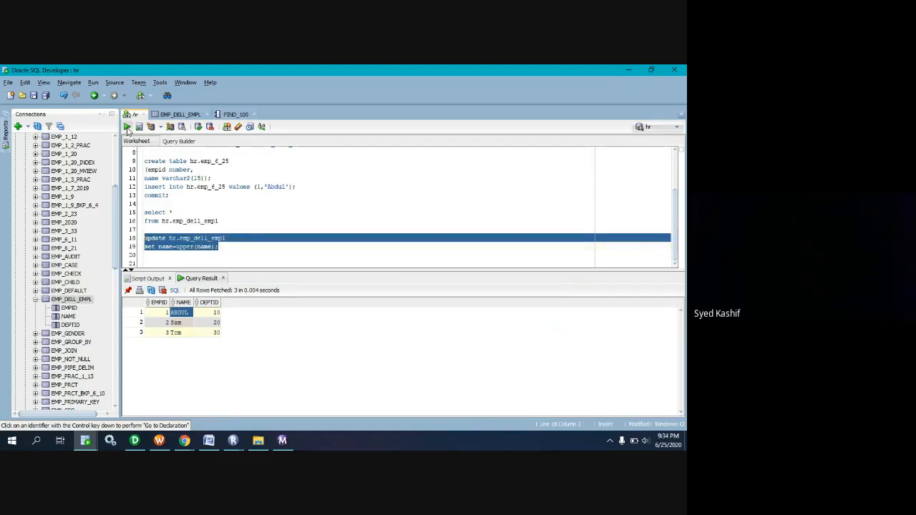
pyautogui.click(126, 127)
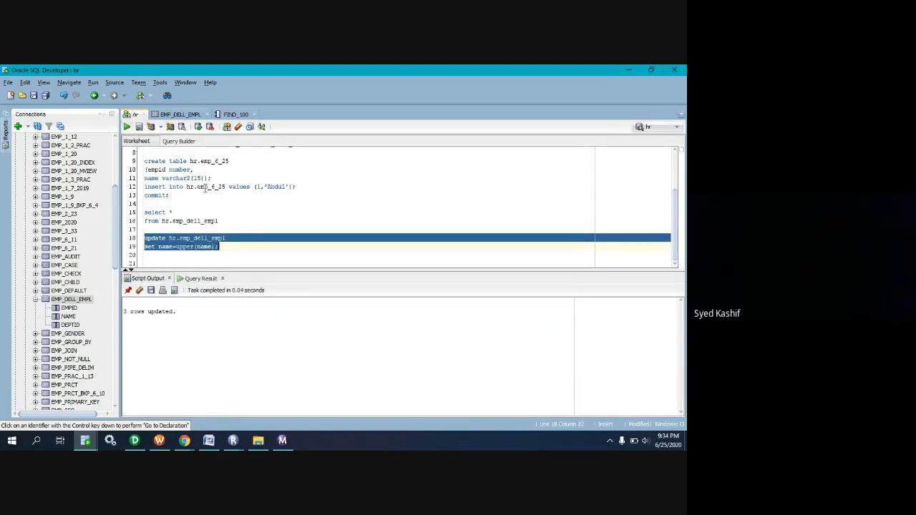
pyautogui.moveTo(220, 222); pyautogui.dragTo(133, 213)
pyautogui.click(126, 127)
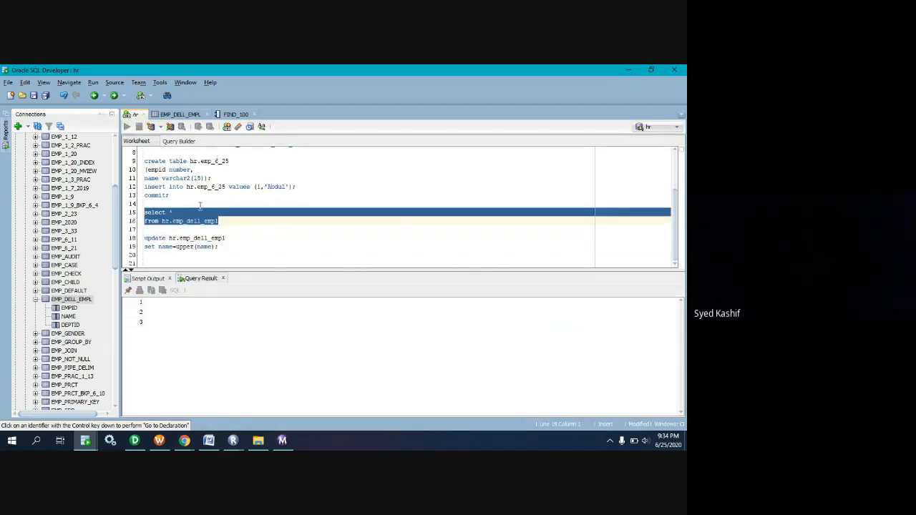
# Copy the update statement on hr.emp_dell_empl and send it to everyone in the Infa-4 Google Meet chat.
pyautogui.click(231, 247)
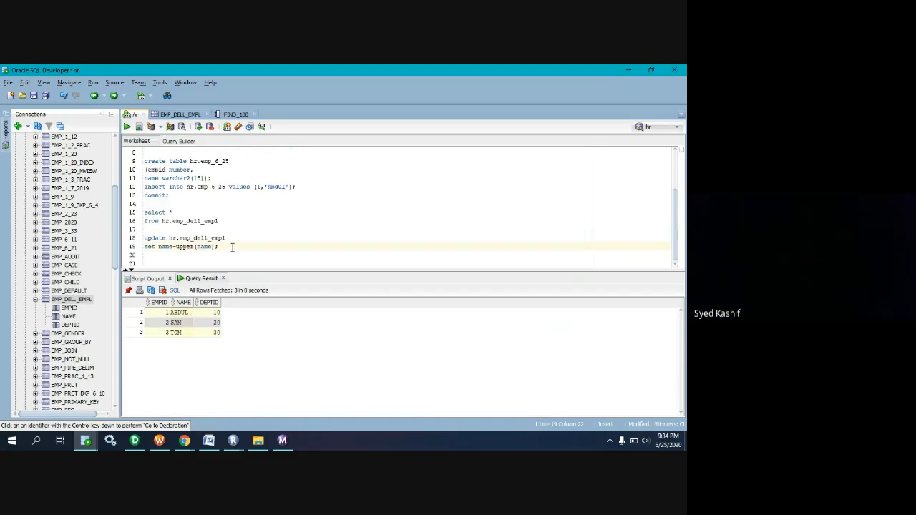
pyautogui.moveTo(231, 247); pyautogui.dragTo(141, 241)
pyautogui.hotkey('ctrl', 'c')
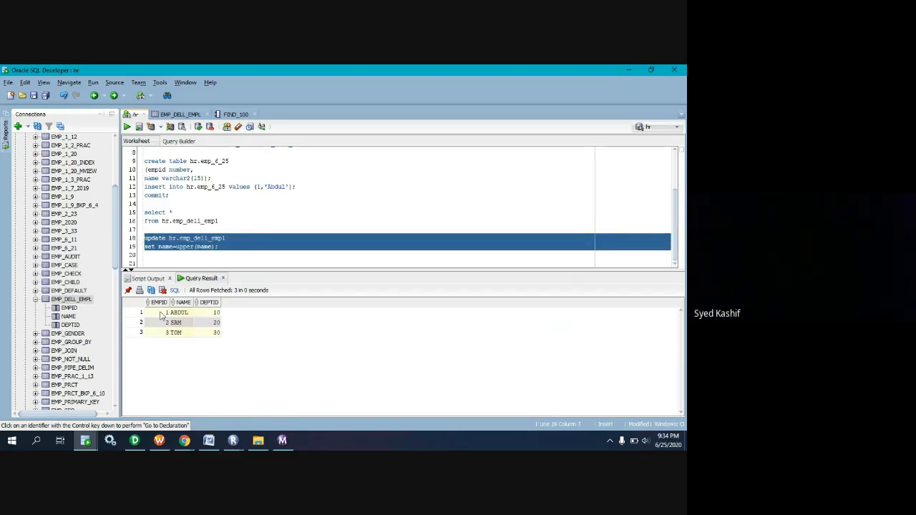
pyautogui.click(184, 440)
pyautogui.click(214, 398)
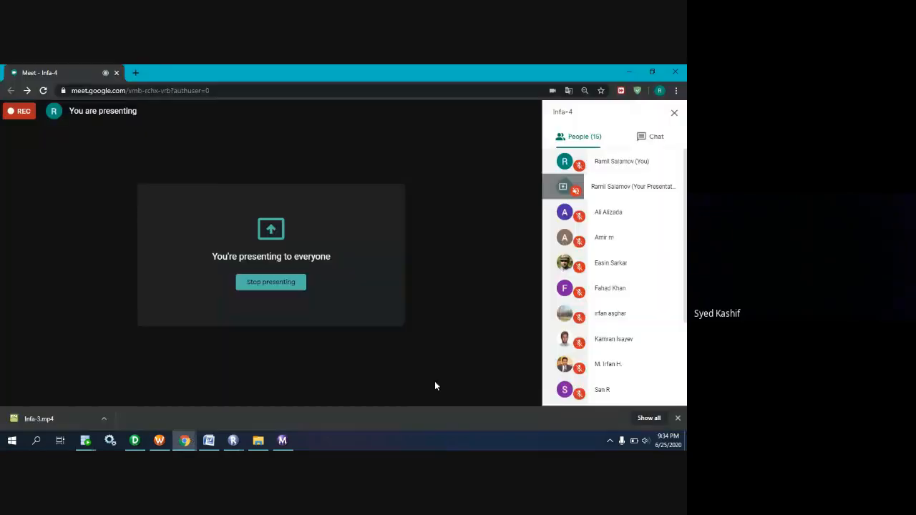
pyautogui.click(650, 139)
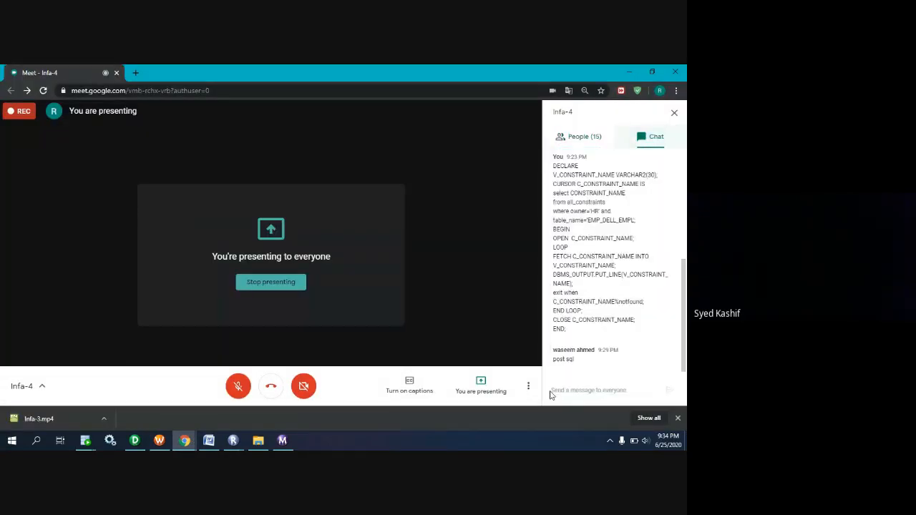
pyautogui.click(589, 391)
pyautogui.hotkey('ctrl', 'v')
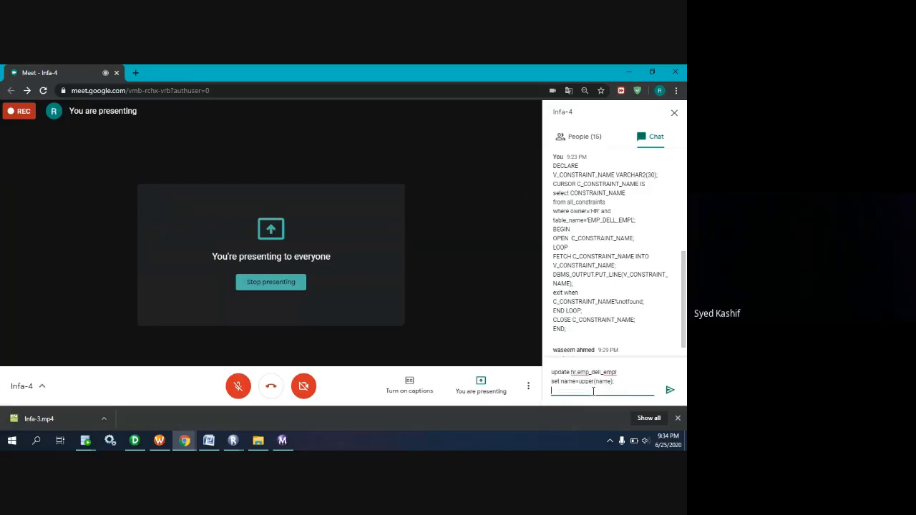
pyautogui.click(671, 390)
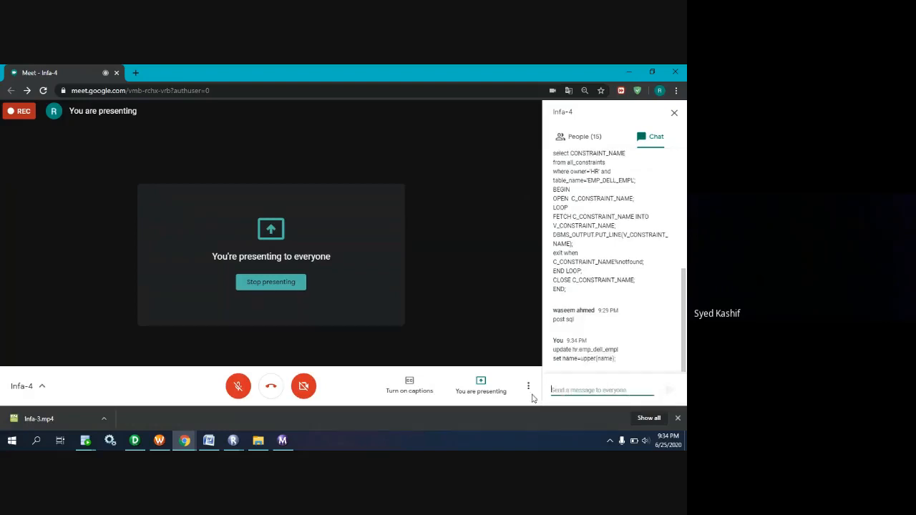
# Switch to Workflow Manager and disable Truncate target table option for the EMP_DELL_EMPL target in session s_m_FF_ORA_DELL_EMPL, saving the change.
pyautogui.click(187, 444)
pyautogui.click(159, 442)
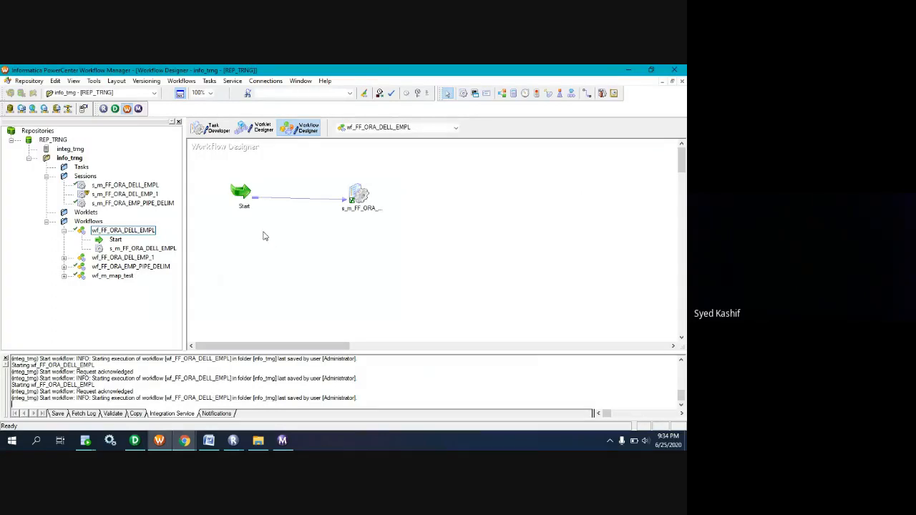
pyautogui.click(222, 132)
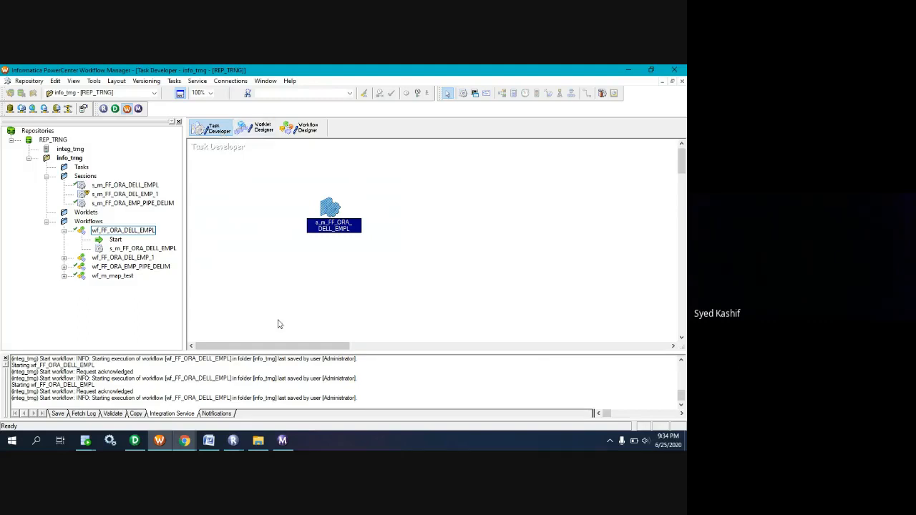
pyautogui.doubleClick(324, 215)
pyautogui.click(289, 121)
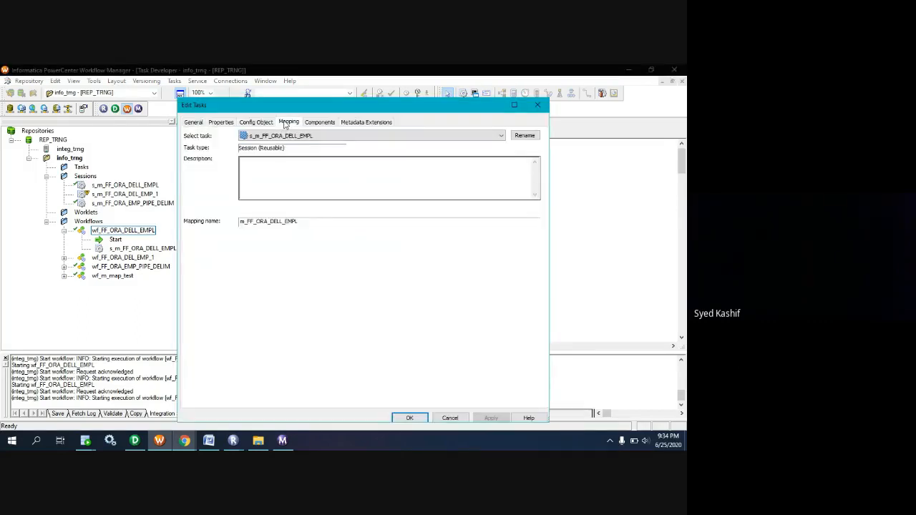
pyautogui.click(219, 217)
pyautogui.scroll(-2, 400, 344)
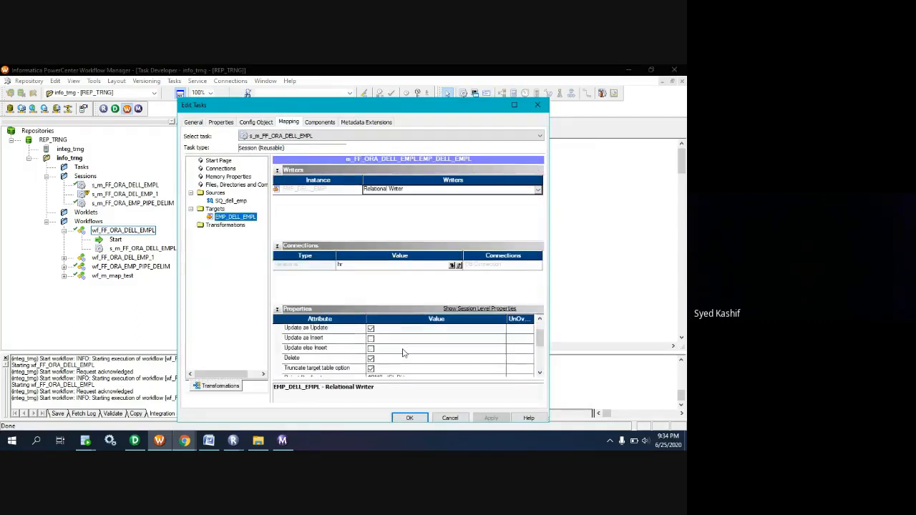
pyautogui.click(371, 368)
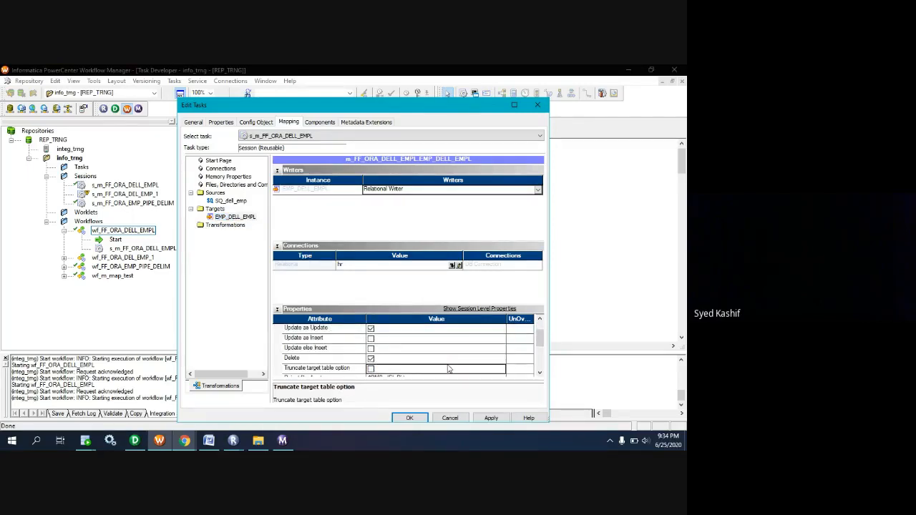
pyautogui.click(490, 418)
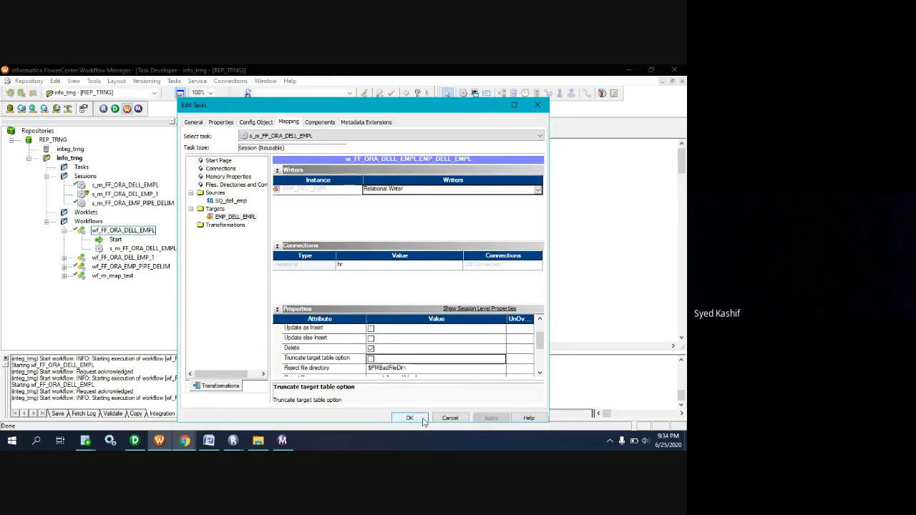
pyautogui.click(409, 418)
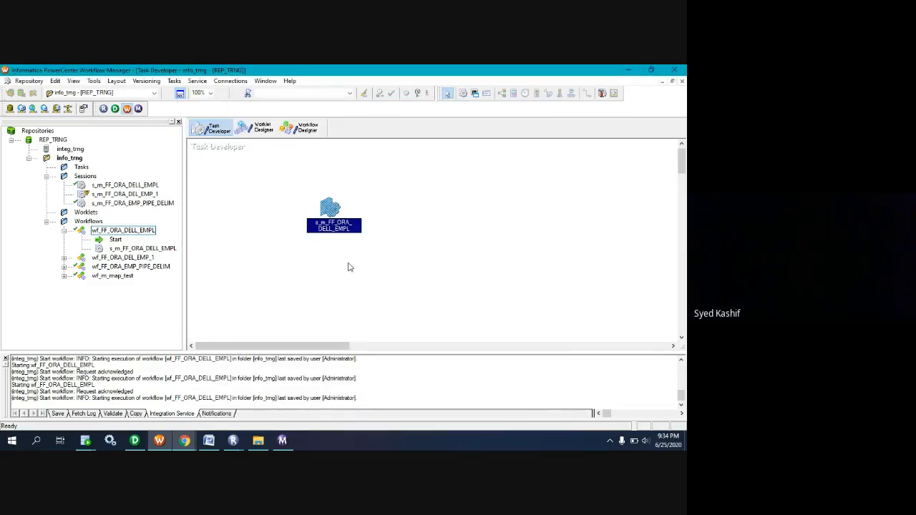
# Start wf_FF_ORA_DELL_EMPL from the Workflow Designer and check the new run's status in Workflow Monitor.
pyautogui.click(298, 128)
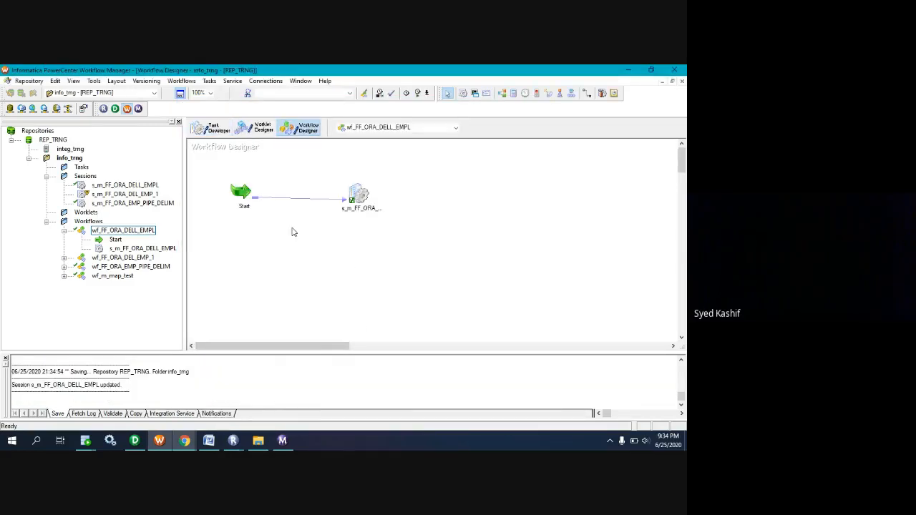
pyautogui.rightClick(292, 230)
pyautogui.click(325, 315)
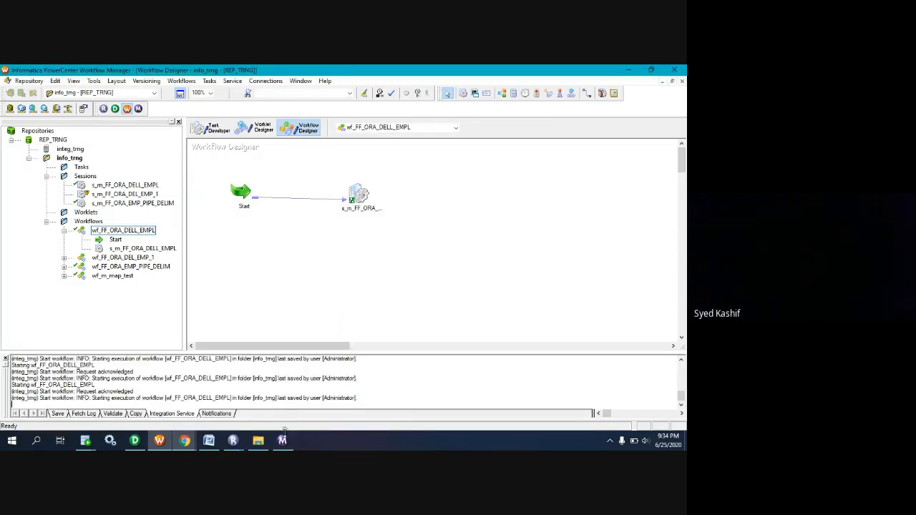
pyautogui.click(284, 441)
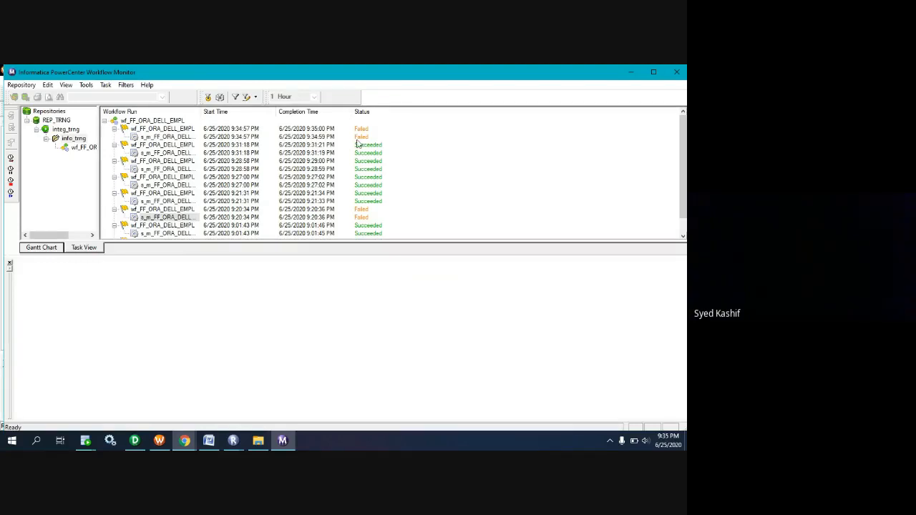
# Open the session log of the latest s_m_FF_ORA_DELL_EMPL run, examine its error entry and return to Workflow Monitor.
pyautogui.click(157, 137)
pyautogui.rightClick(158, 140)
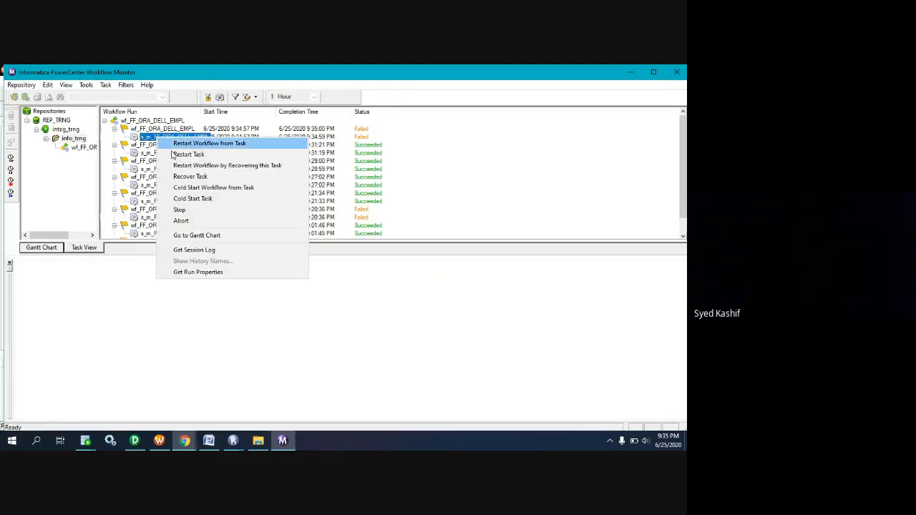
pyautogui.click(199, 250)
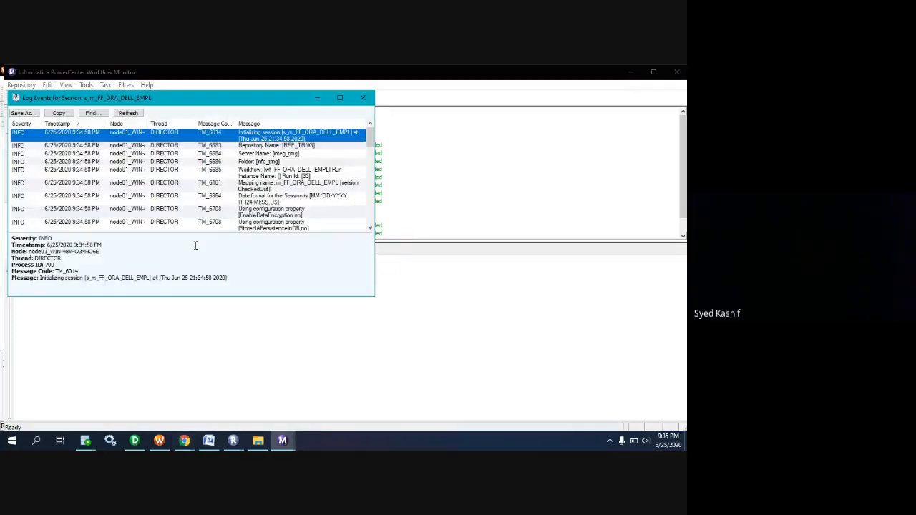
pyautogui.click(344, 97)
pyautogui.click(206, 175)
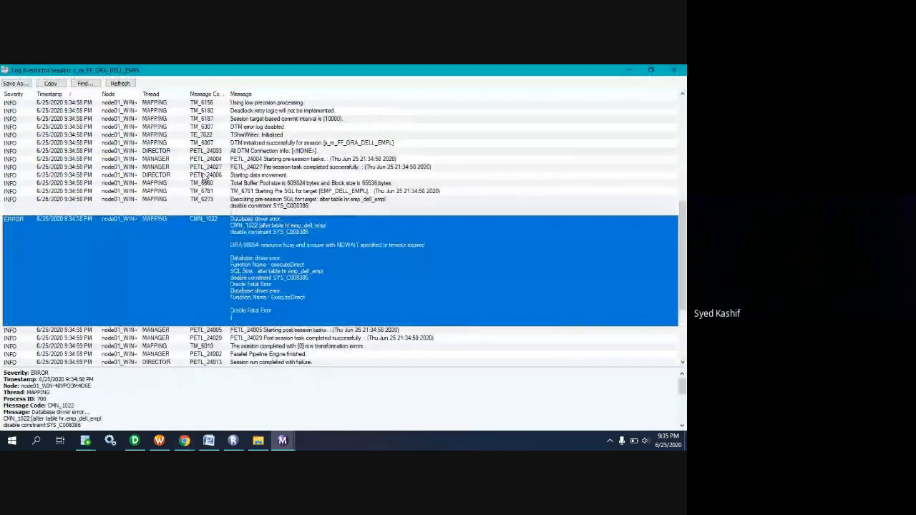
pyautogui.click(627, 71)
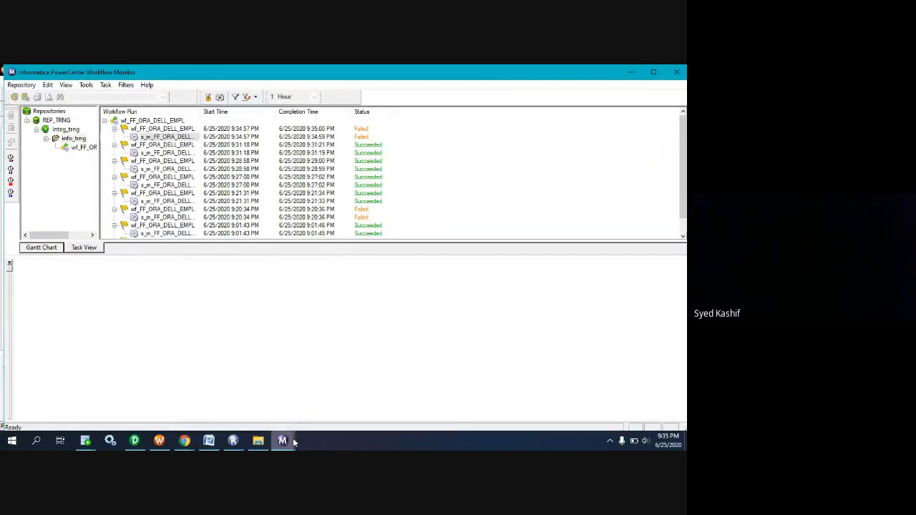
pyautogui.moveTo(290, 440)
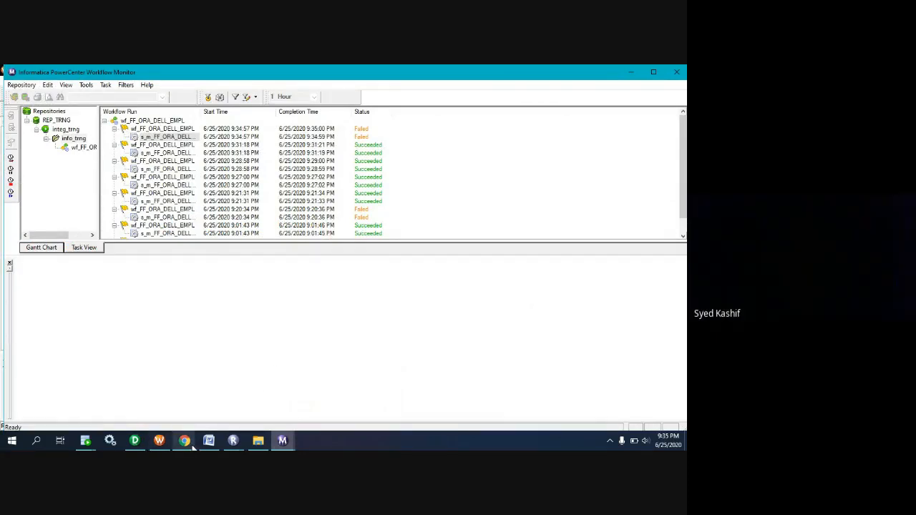
pyautogui.moveTo(190, 446)
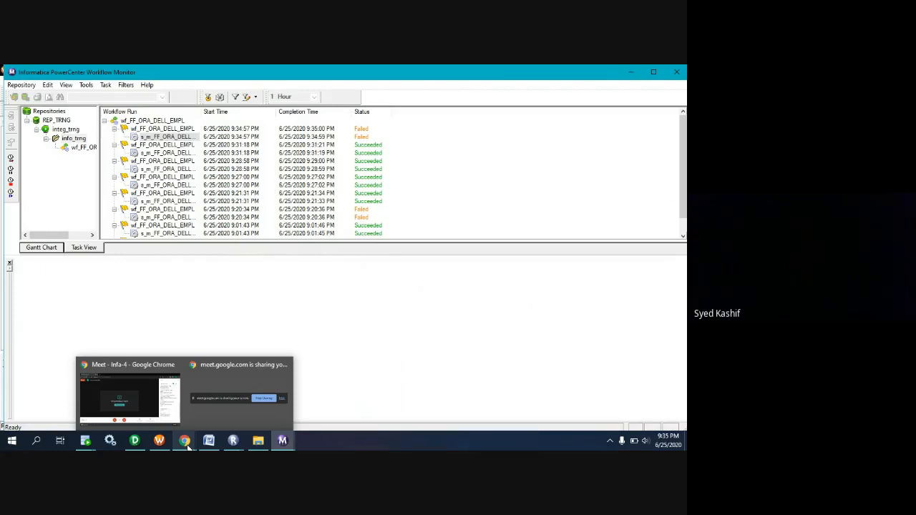
pyautogui.moveTo(159, 444)
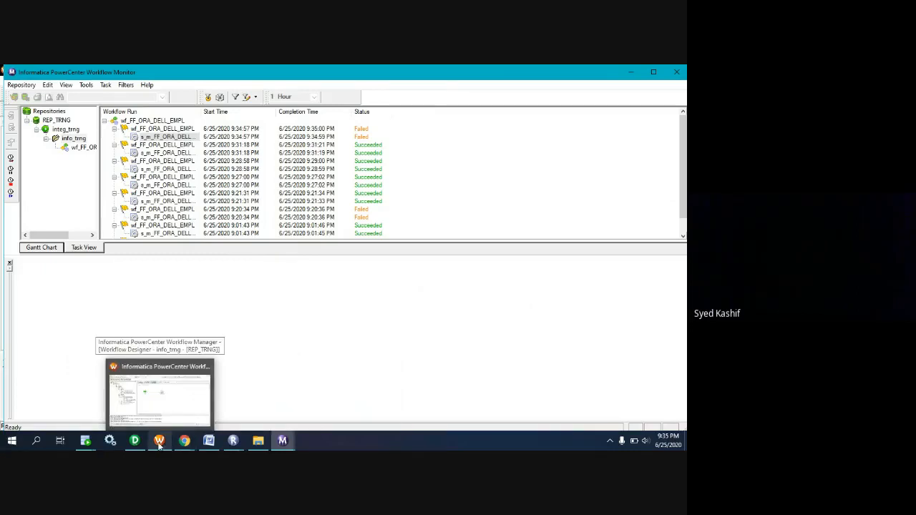
pyautogui.click(159, 443)
pyautogui.click(211, 134)
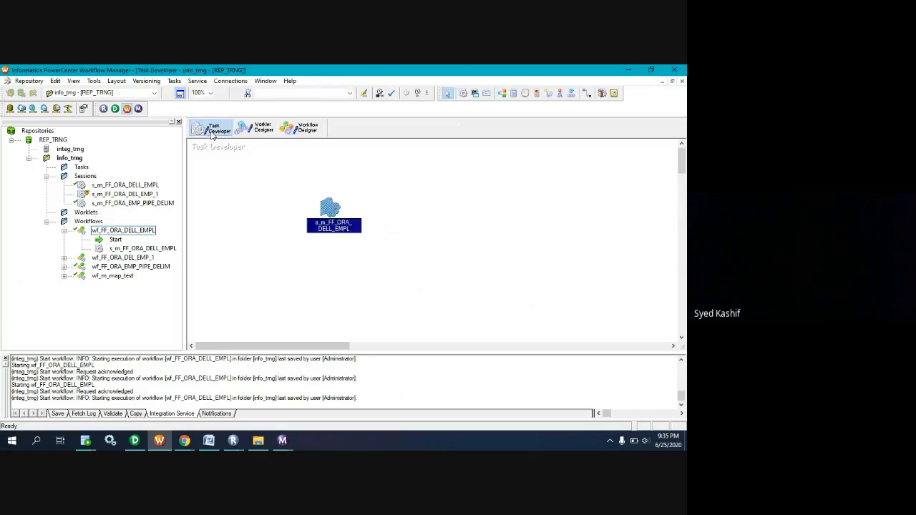
pyautogui.doubleClick(330, 213)
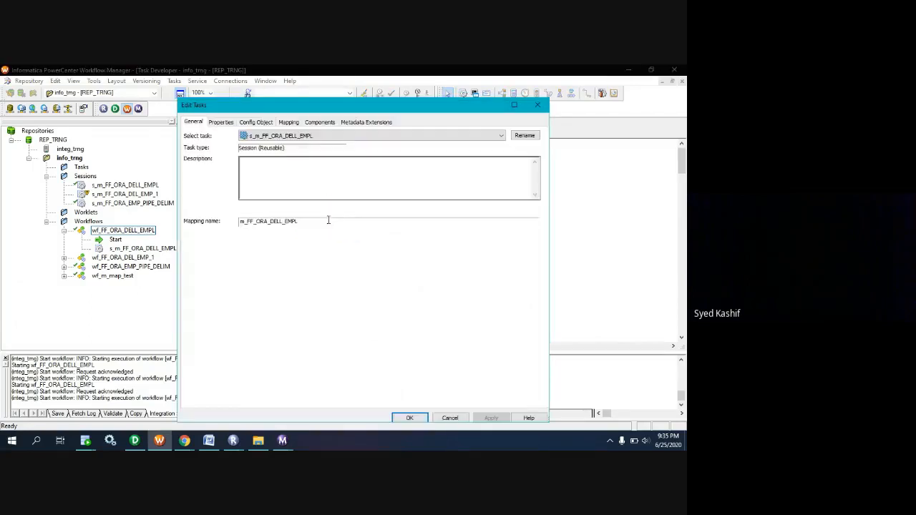
pyautogui.click(450, 418)
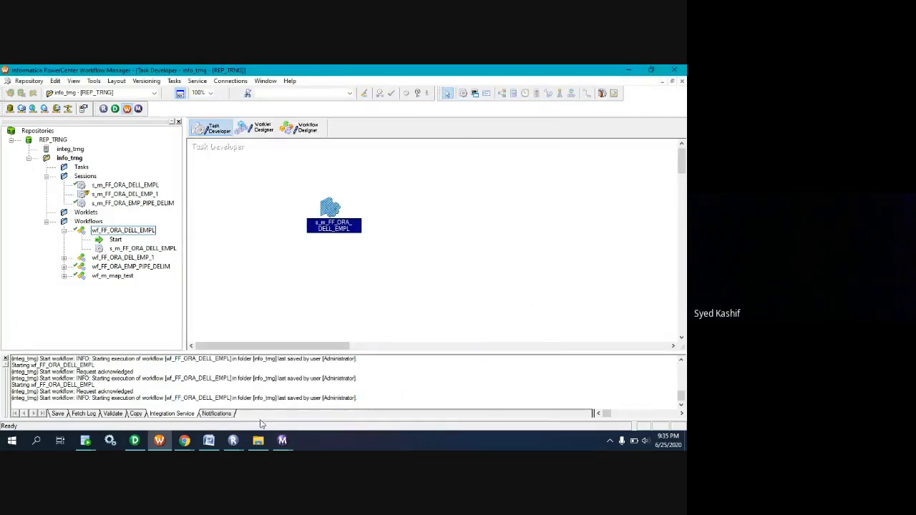
# Switch to Oracle SQL Developer and try adding a commit line below the update statement on hr.emp_dell_empl.
pyautogui.click(86, 441)
pyautogui.click(185, 397)
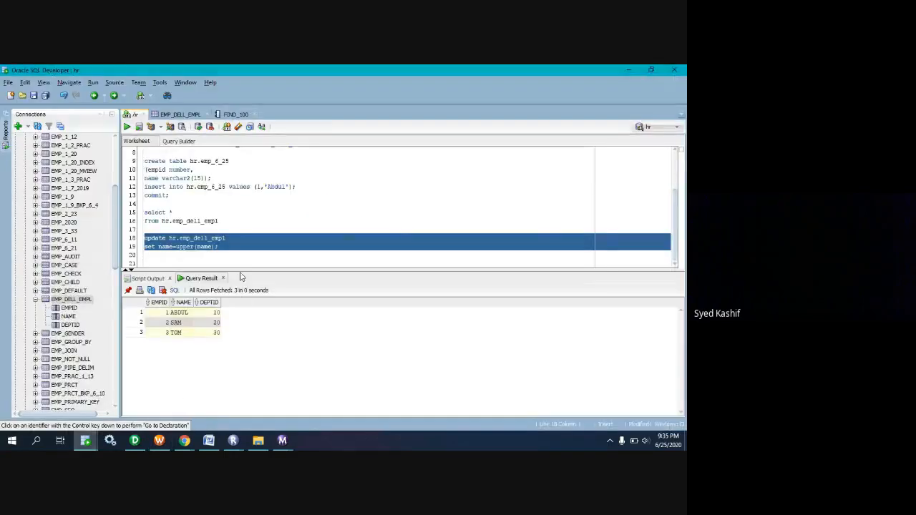
pyautogui.click(240, 250)
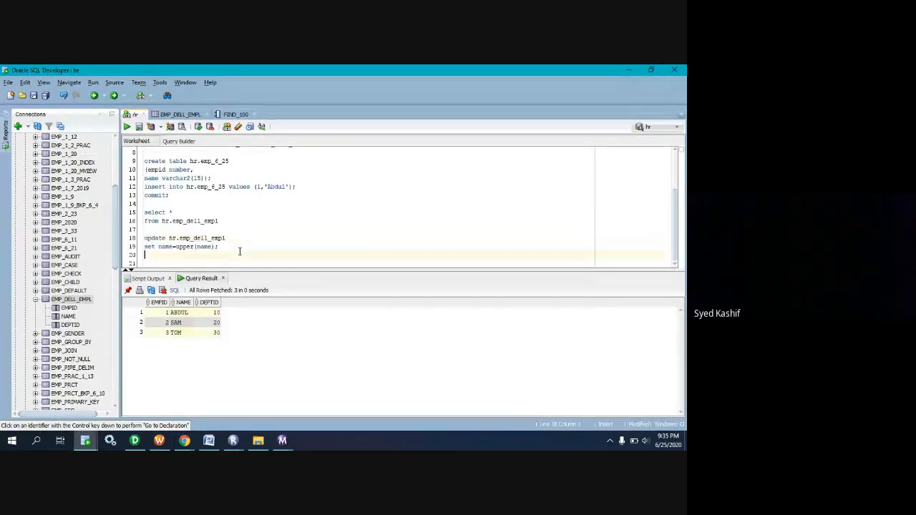
pyautogui.write('commit')
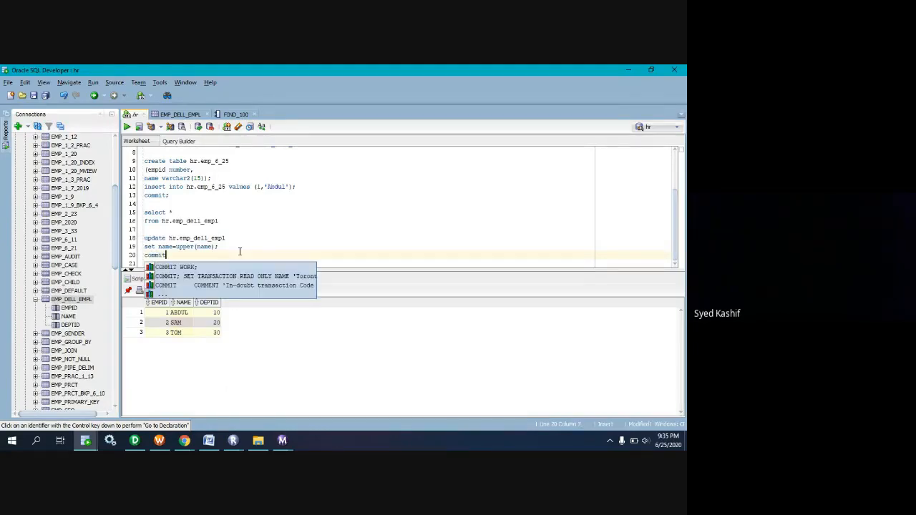
pyautogui.press('BackSpace')
pyautogui.press('BackSpace')
pyautogui.press('BackSpace')
pyautogui.press('BackSpace')
pyautogui.press('BackSpace')
pyautogui.press('BackSpace')
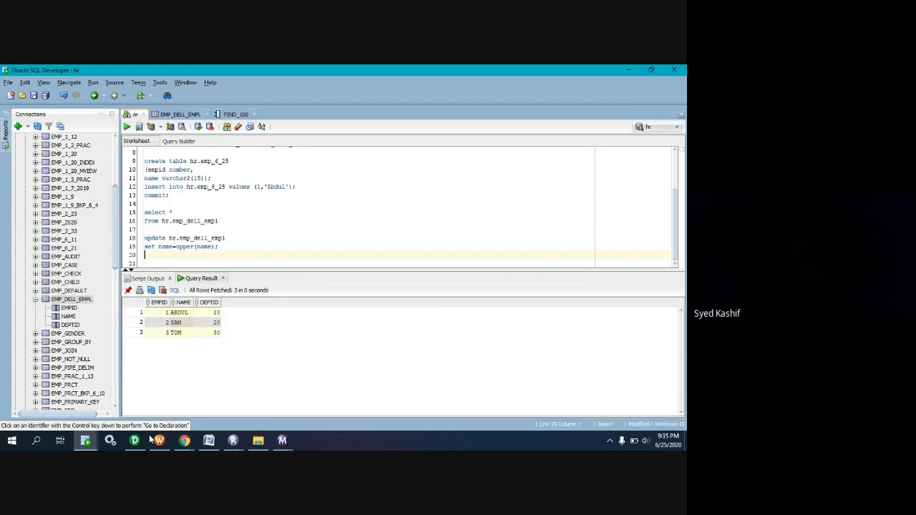
# Switch back through Workflow Manager to the log events window for session s_m_FF_ORA_DELL_EMPL.
pyautogui.moveTo(159, 444)
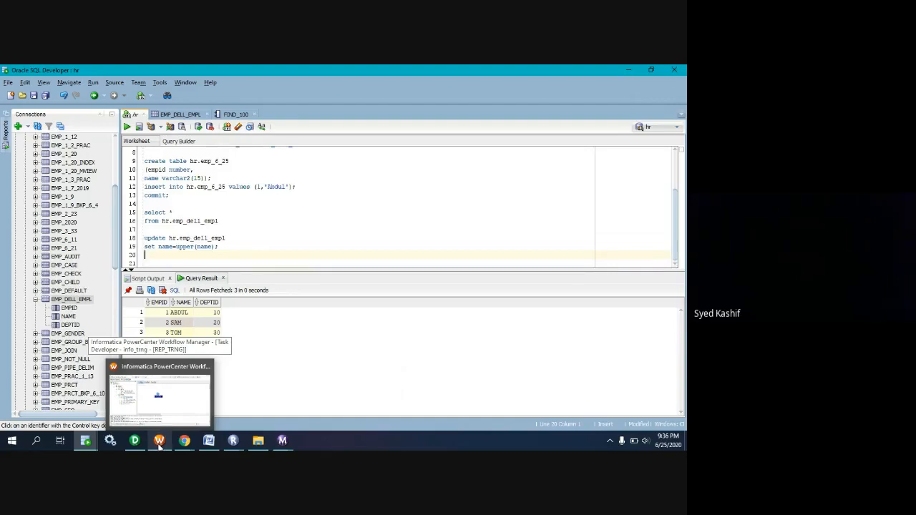
pyautogui.click(159, 442)
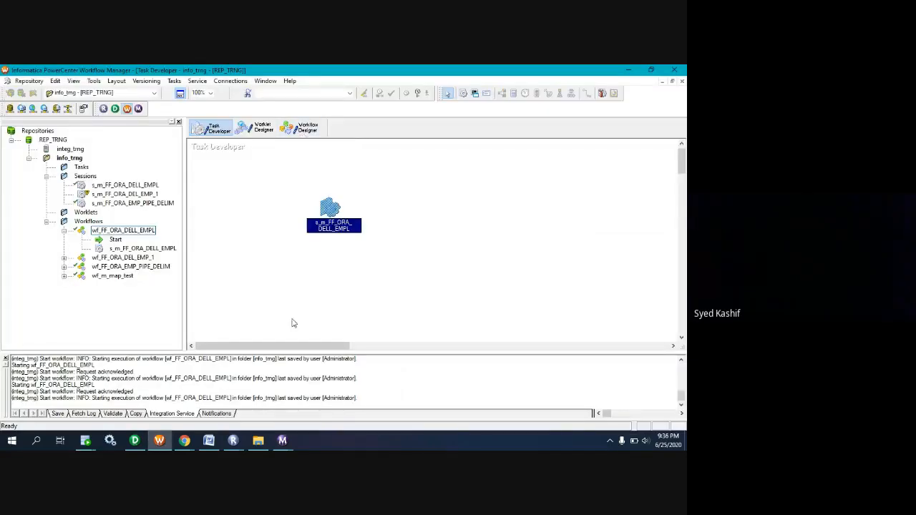
pyautogui.click(283, 440)
pyautogui.click(323, 413)
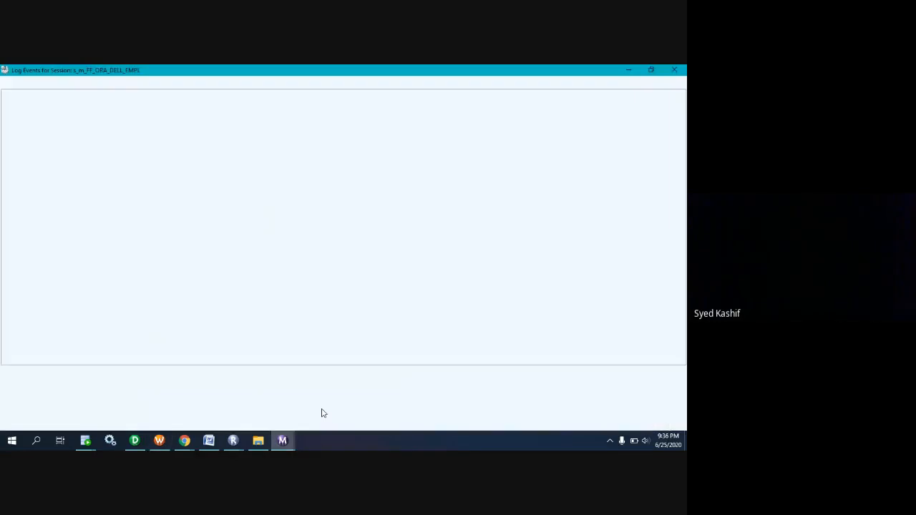
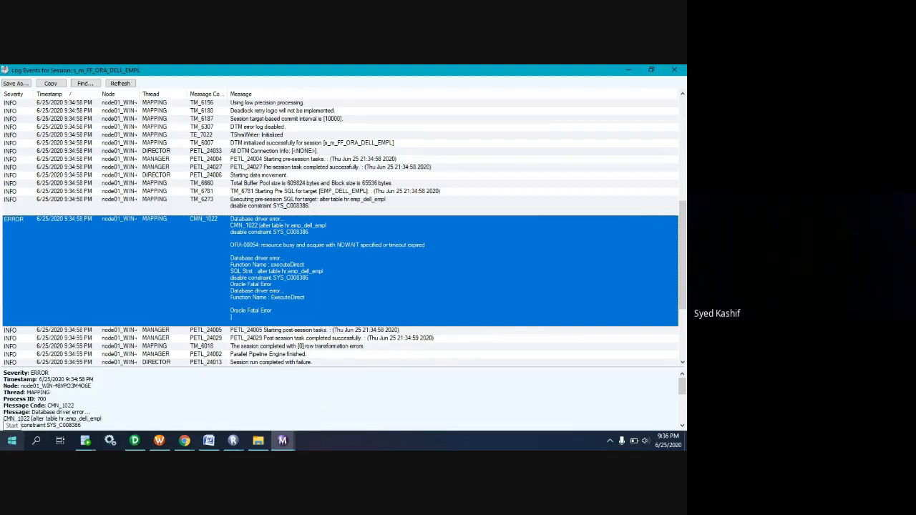
# Open Snipping Tool and capture the highlighted CMN_1022 error entry in the session log.
pyautogui.click(12, 440)
pyautogui.write('sn')
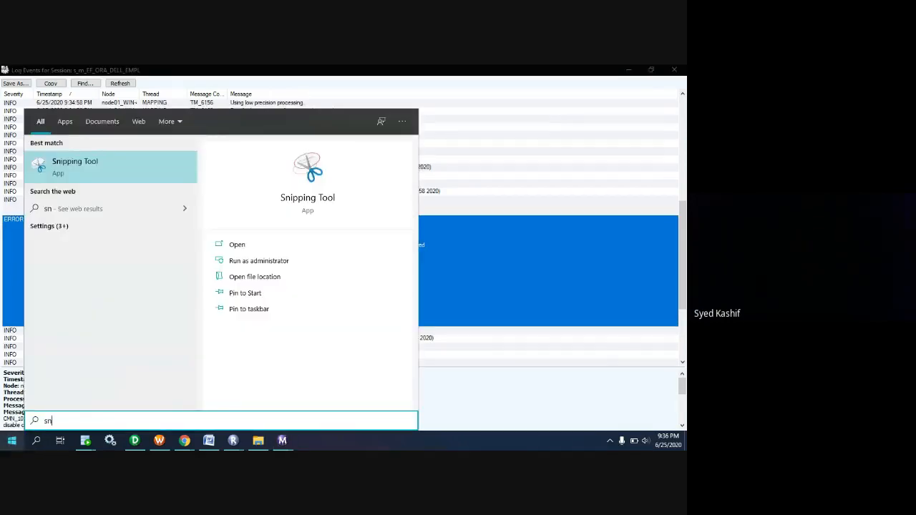
pyautogui.press('Return')
pyautogui.click(355, 189)
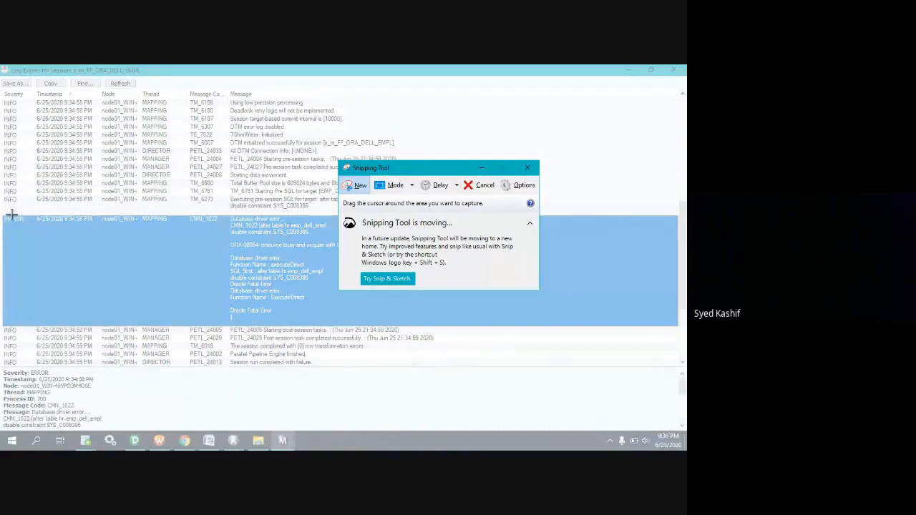
pyautogui.moveTo(12, 213); pyautogui.dragTo(506, 328)
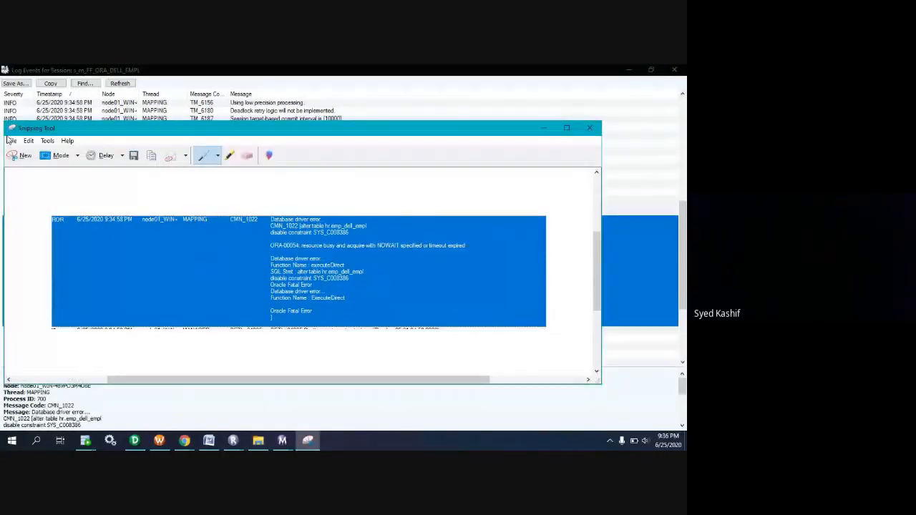
# Save the snip to the Desktop as a PNG named "commit mistake" and minimize Snipping Tool.
pyautogui.click(11, 141)
pyautogui.click(32, 167)
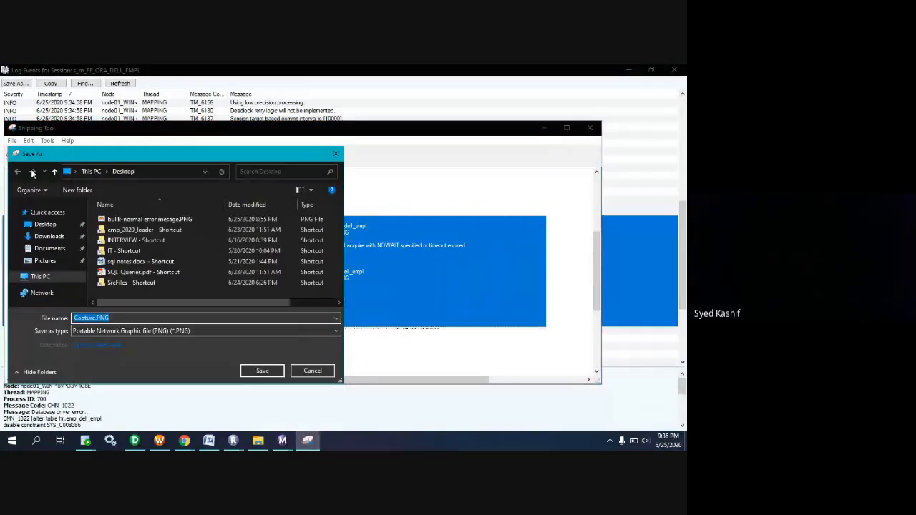
pyautogui.write('er')
pyautogui.press('BackSpace')
pyautogui.press('BackSpace')
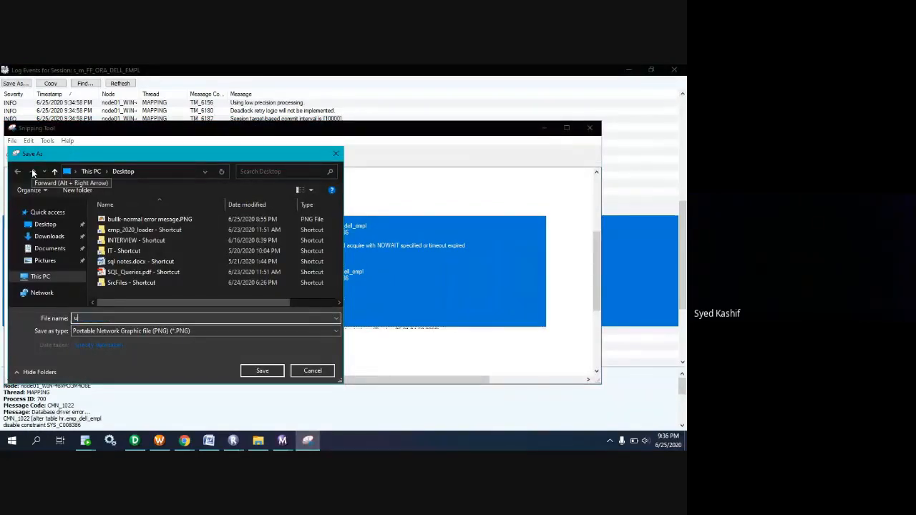
pyautogui.write('commit mistake')
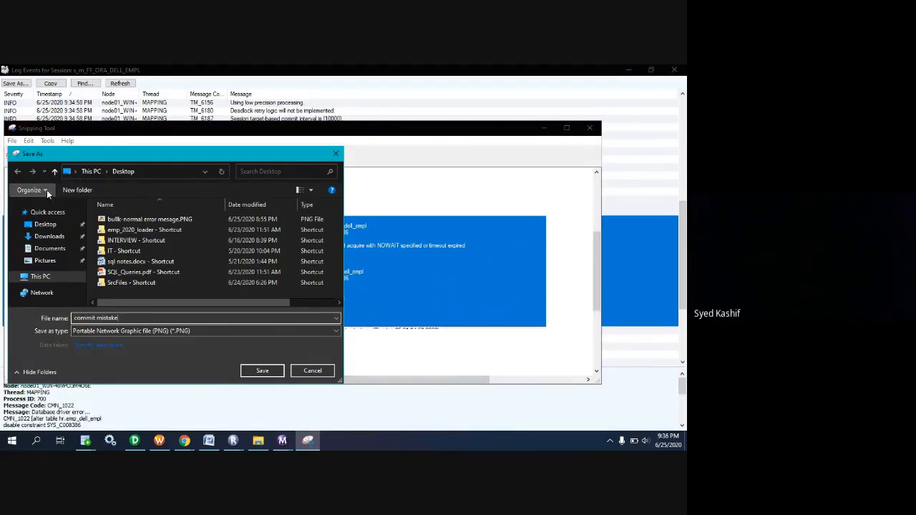
pyautogui.click(263, 372)
pyautogui.click(544, 128)
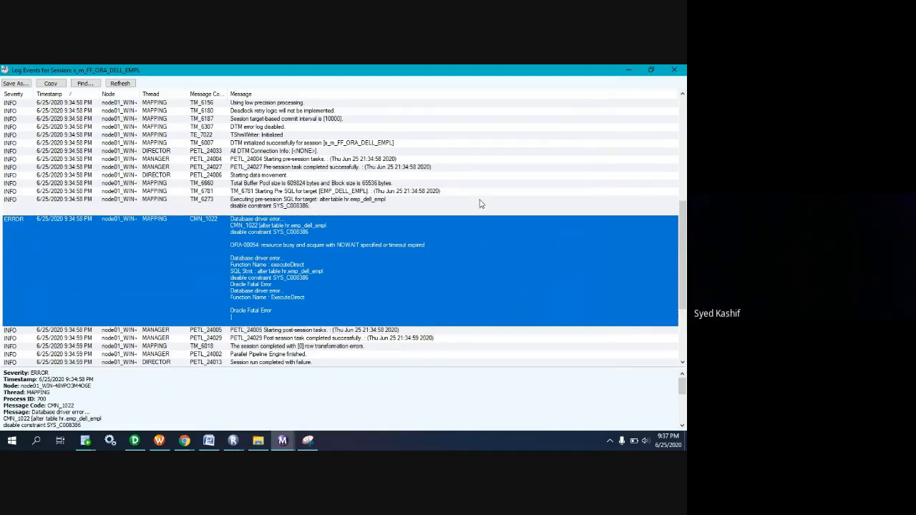
# Switch to Oracle SQL Developer, add and run "commit;" below the update statement, and rerun the select on hr.emp_dell_empl.
pyautogui.click(631, 69)
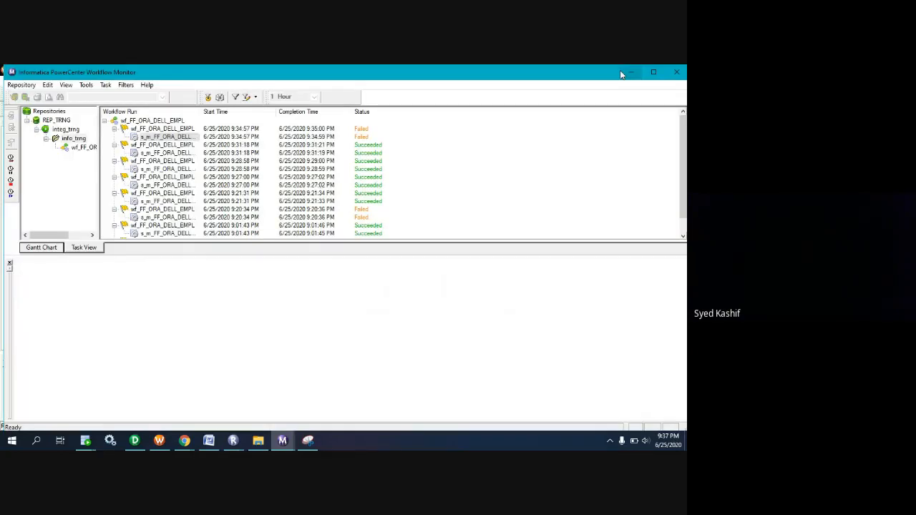
pyautogui.click(631, 72)
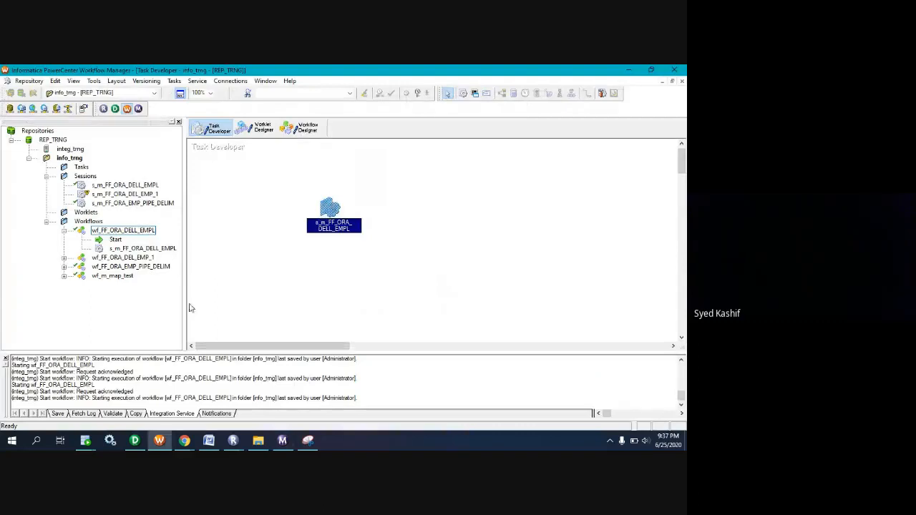
pyautogui.click(85, 441)
pyautogui.click(154, 399)
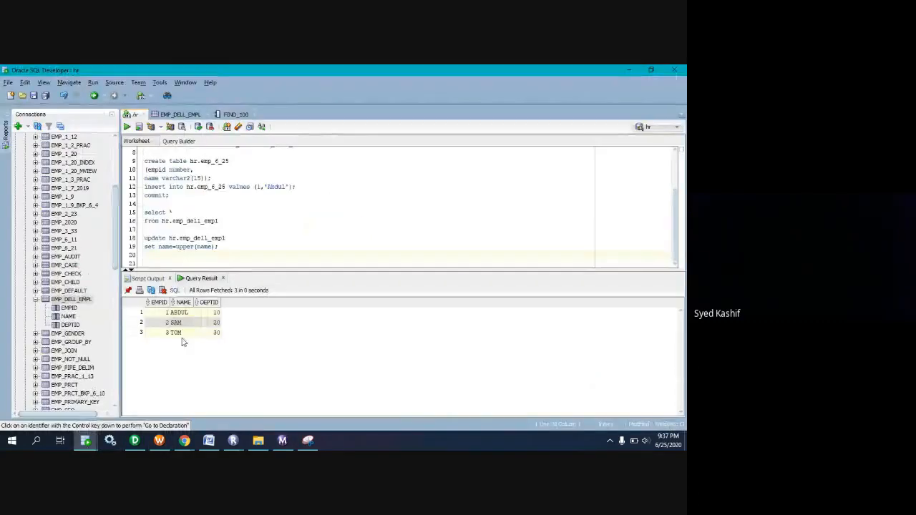
pyautogui.write('commit;')
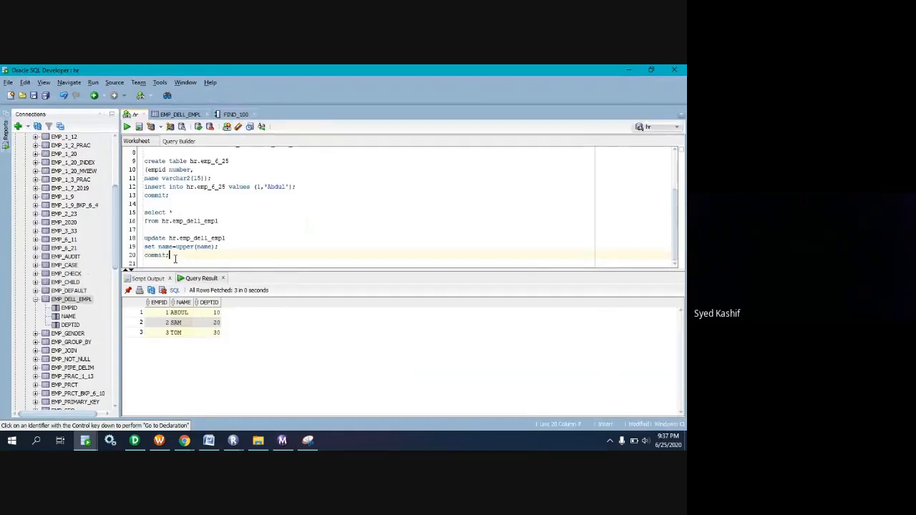
pyautogui.moveTo(174, 256); pyautogui.dragTo(135, 258)
pyautogui.click(128, 128)
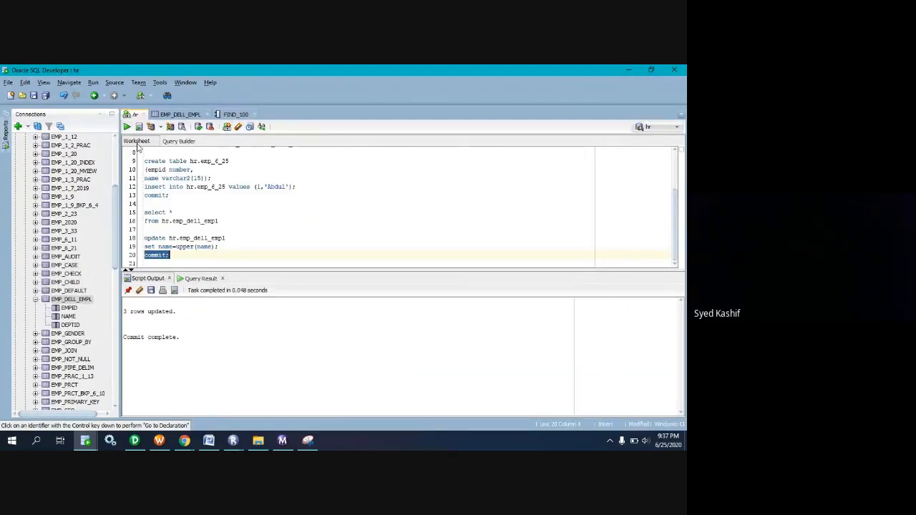
pyautogui.moveTo(227, 221); pyautogui.dragTo(144, 213)
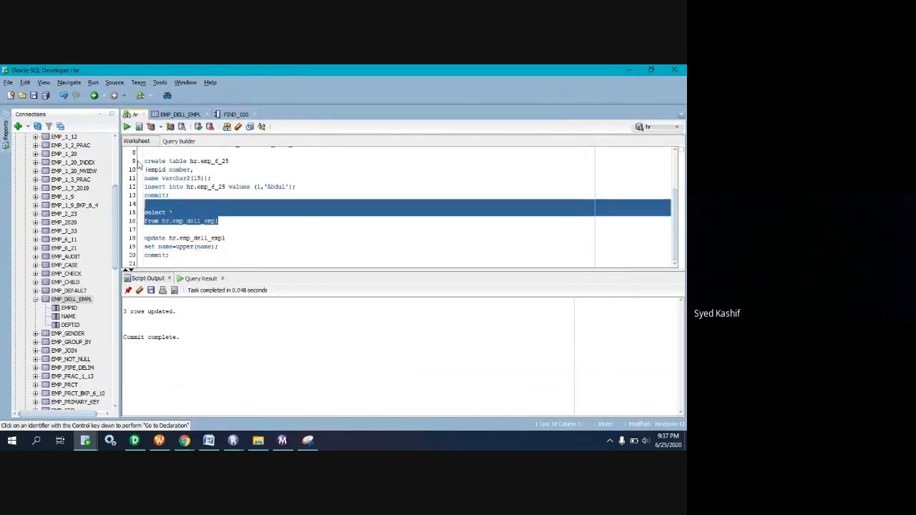
pyautogui.click(127, 127)
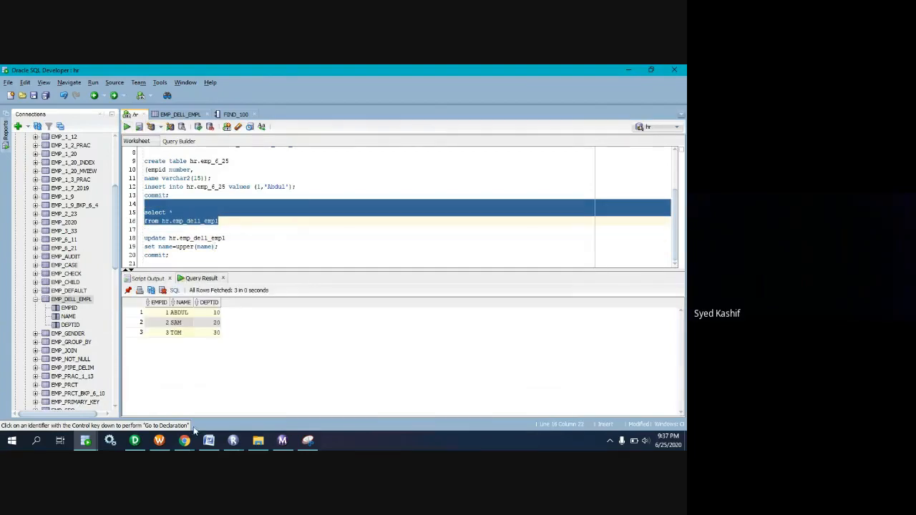
# Switch to Workflow Manager, review the EMP_DELL_EMPL target settings in session s_m_FF_ORA_DELL_EMPL, and display wf_FF_ORA_DELL_EMPL in the Workflow Designer.
pyautogui.click(159, 441)
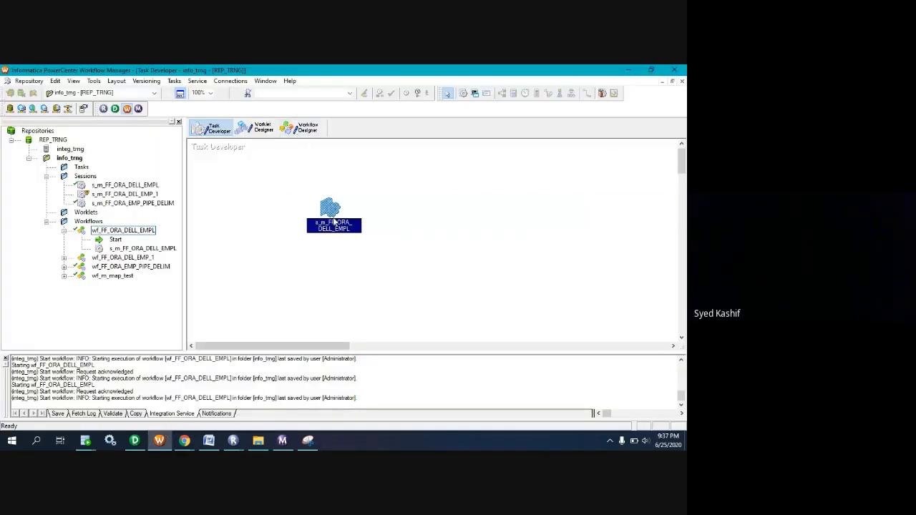
pyautogui.doubleClick(333, 211)
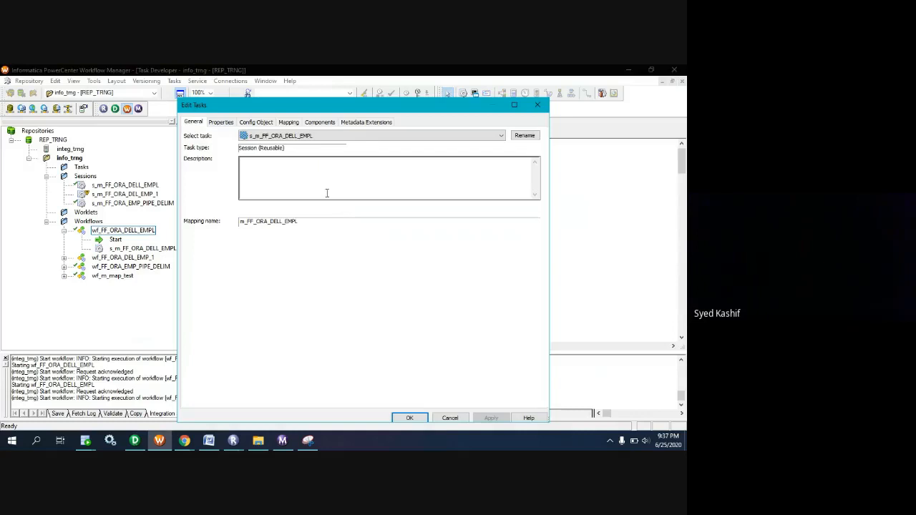
pyautogui.click(288, 124)
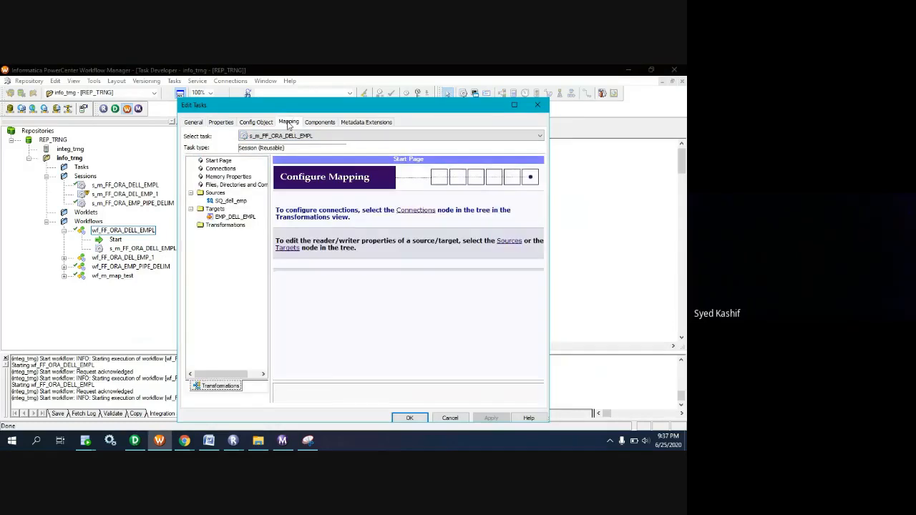
pyautogui.click(228, 217)
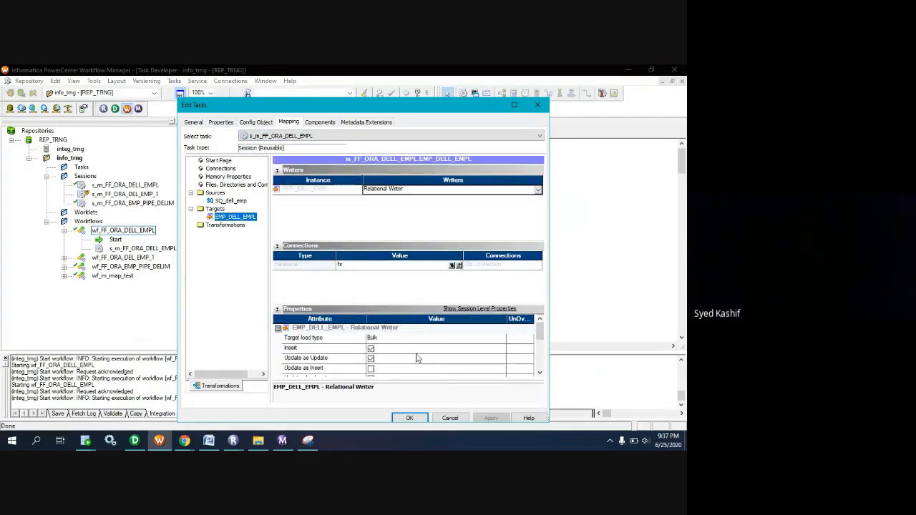
pyautogui.click(414, 418)
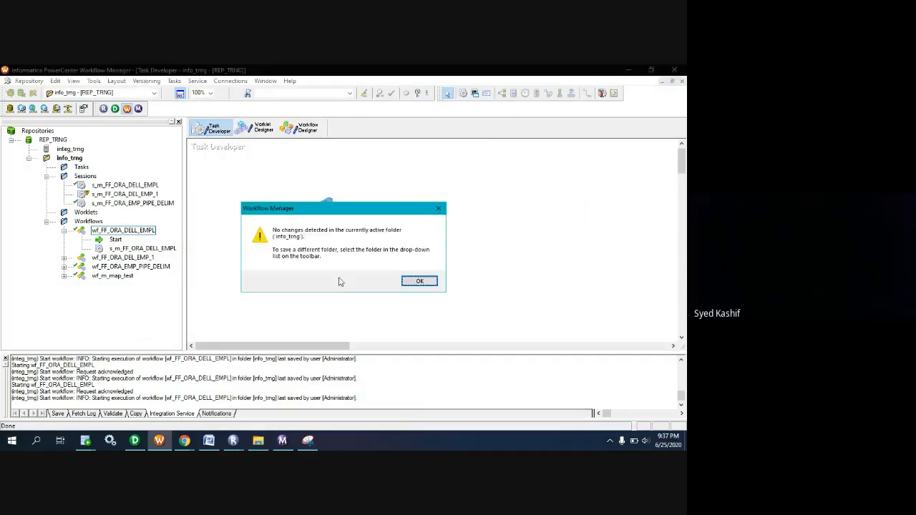
pyautogui.click(418, 281)
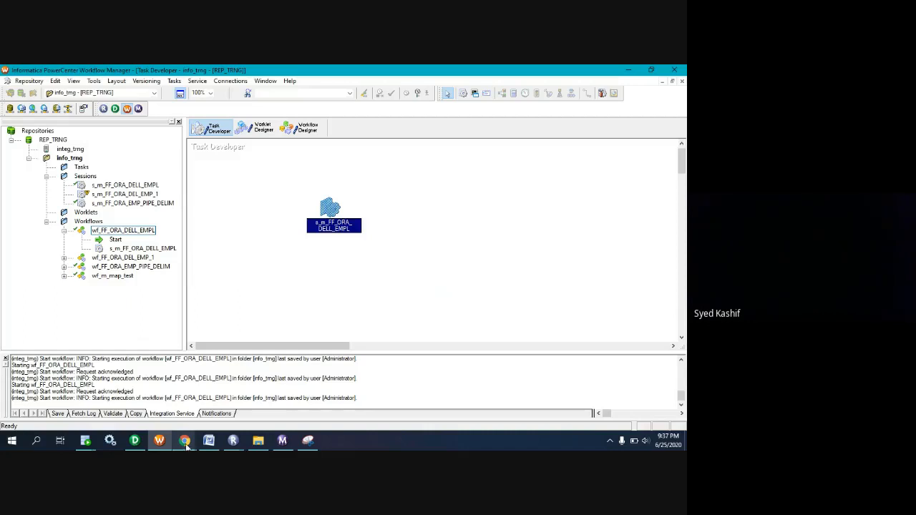
pyautogui.click(306, 136)
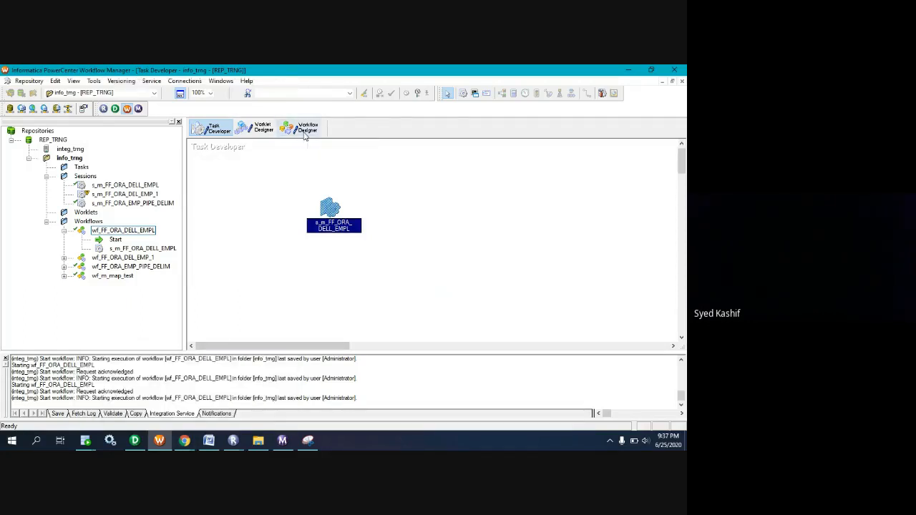
pyautogui.rightClick(306, 237)
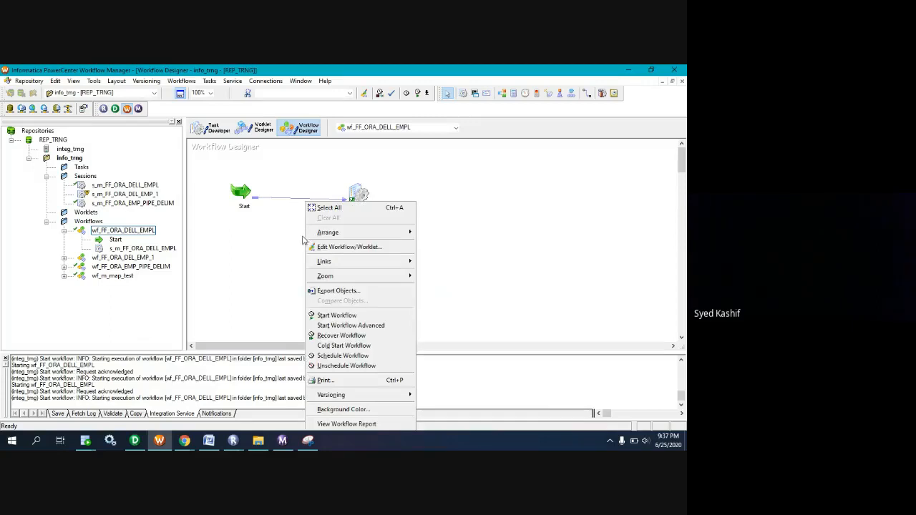
# Switch to the Google Meet window and unmute the microphone to talk, muting it again after speaking.
pyautogui.click(185, 440)
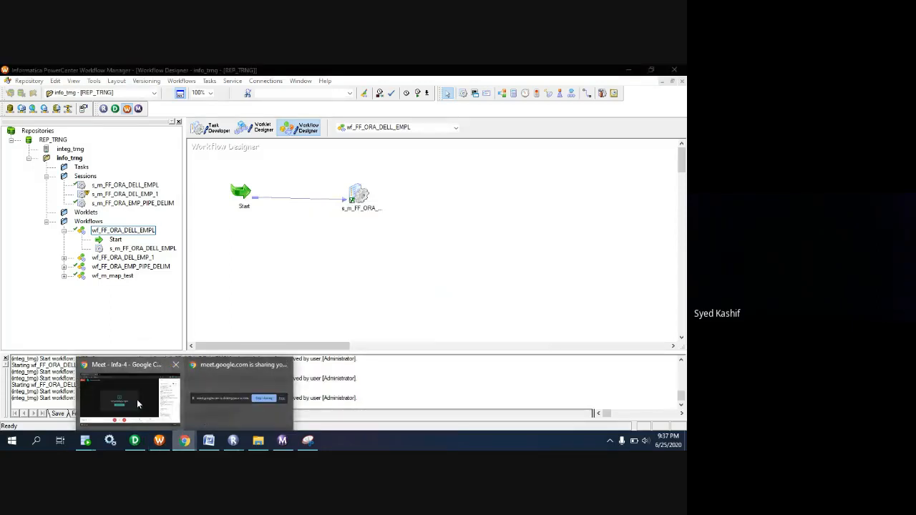
pyautogui.click(136, 399)
pyautogui.click(238, 391)
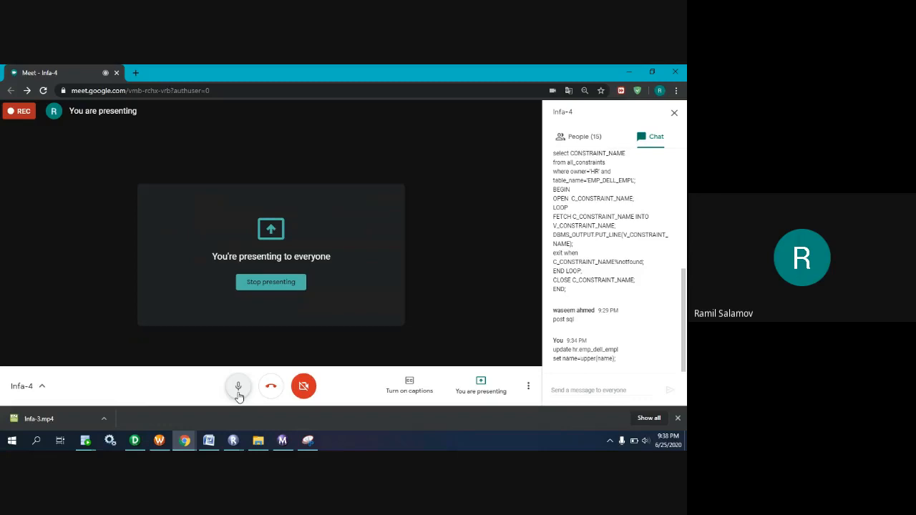
pyautogui.click(238, 391)
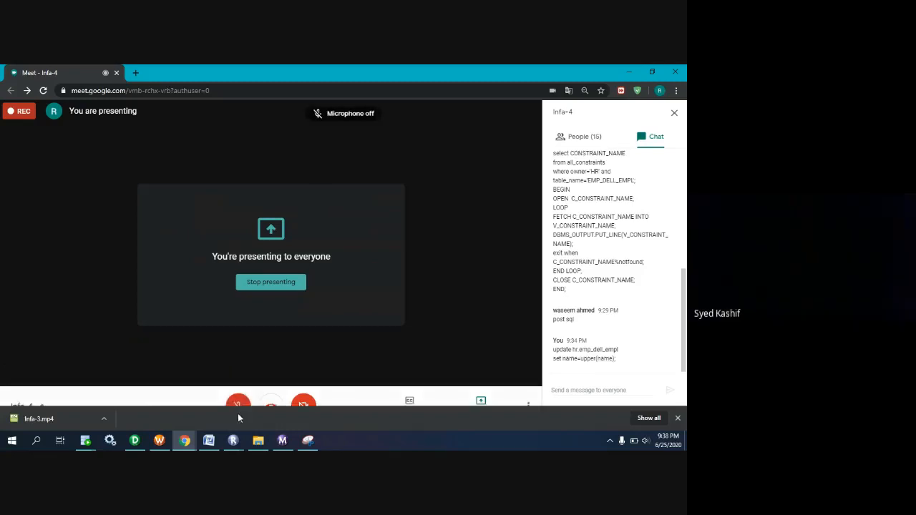
pyautogui.click(183, 444)
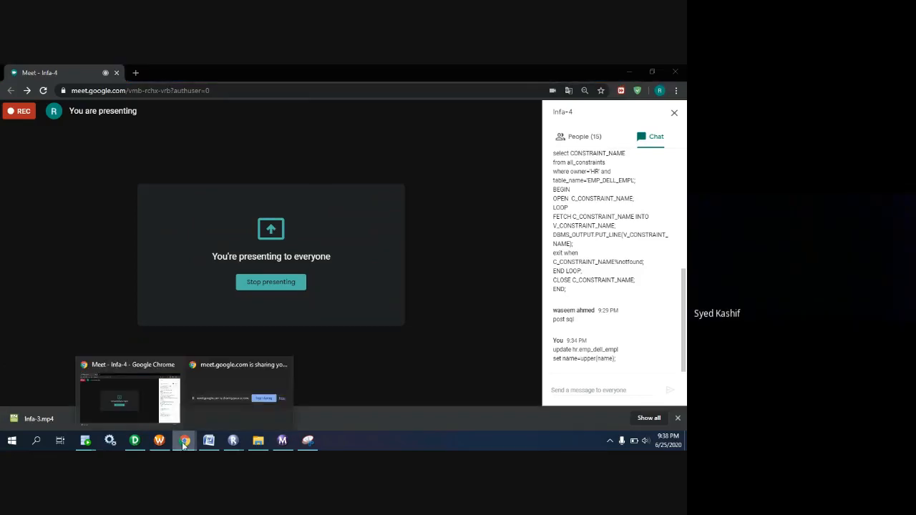
pyautogui.click(329, 351)
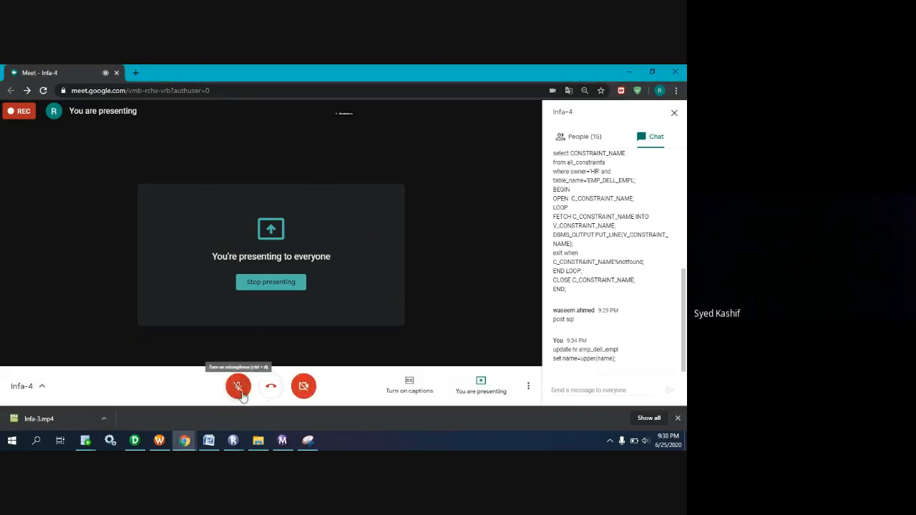
pyautogui.click(238, 386)
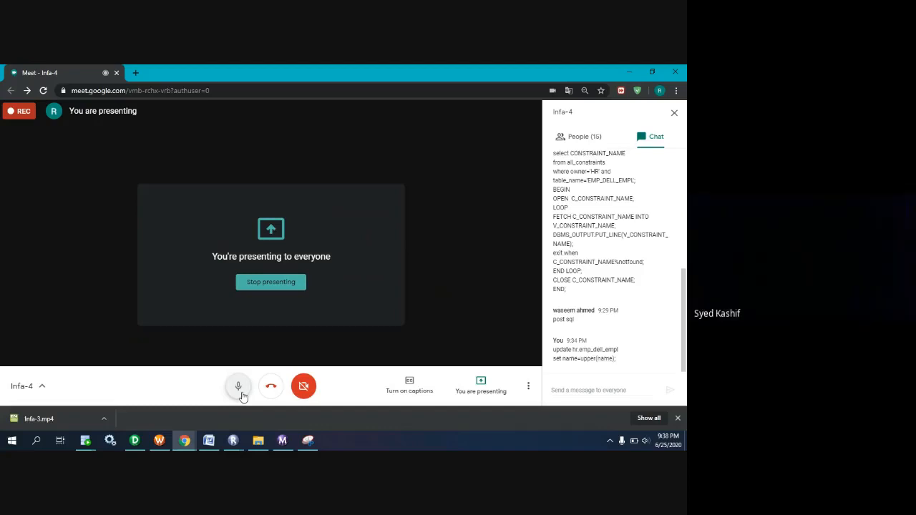
pyautogui.click(239, 387)
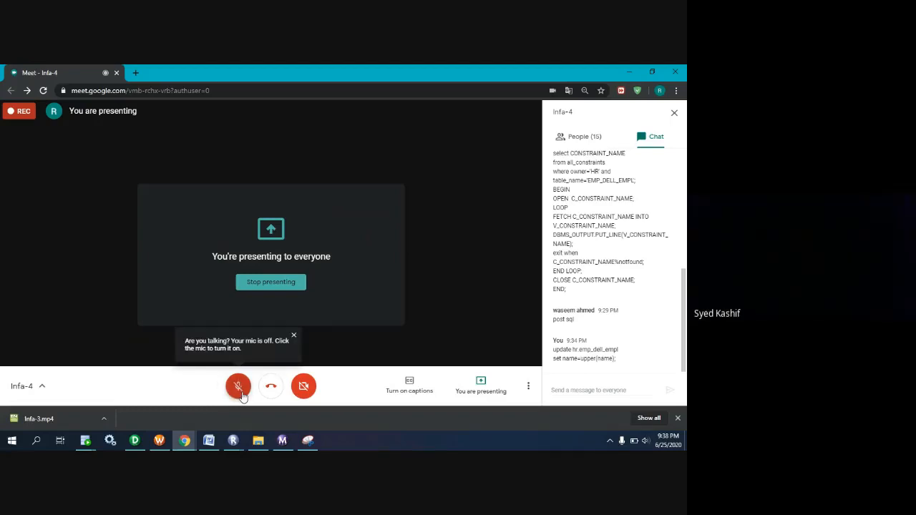
# Switch to Workflow Manager, open session s_m_FF_ORA_DELL_EMPL from Task Developer, and review the Pre SQL statement of the EMP_DELL_EMPL target.
pyautogui.click(159, 440)
pyautogui.click(208, 128)
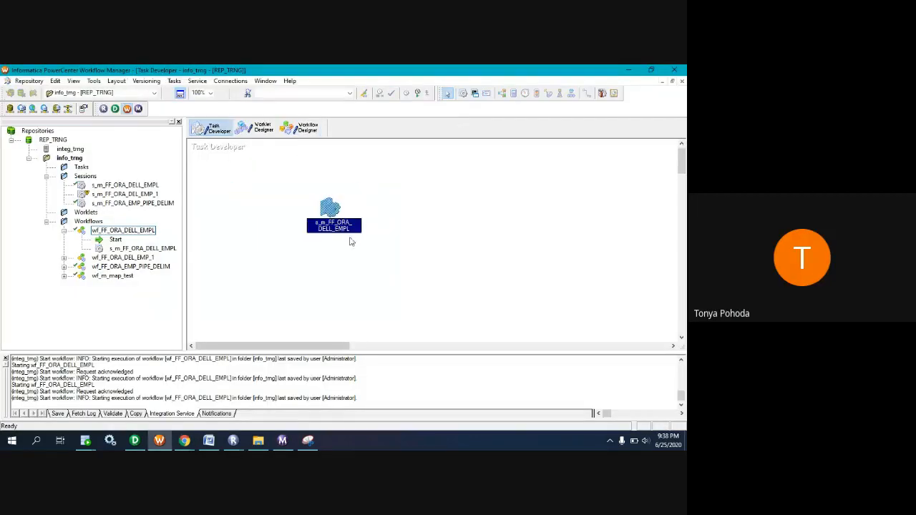
pyautogui.doubleClick(326, 208)
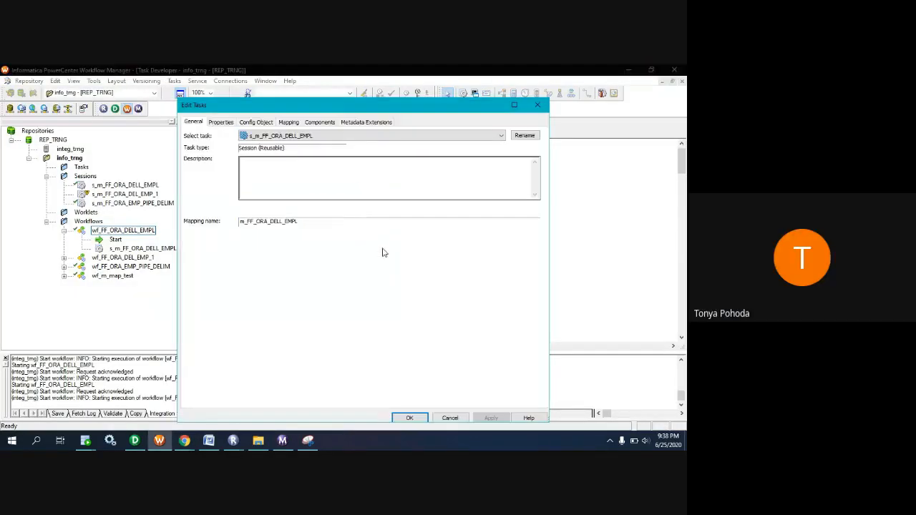
pyautogui.click(288, 123)
pyautogui.click(240, 217)
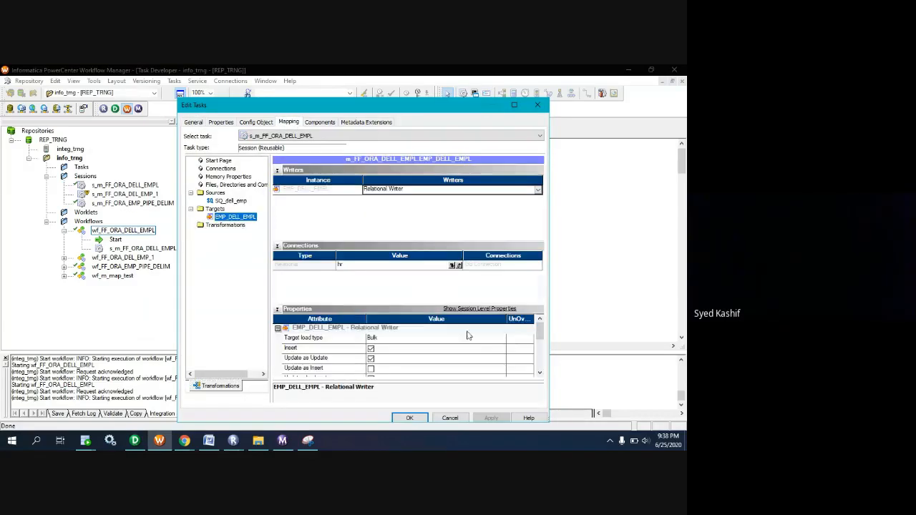
pyautogui.scroll(-5, 465, 338)
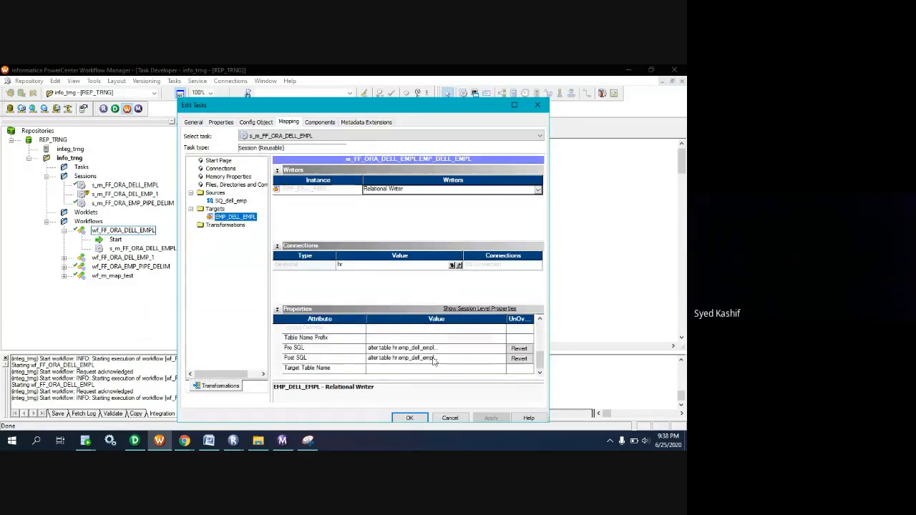
pyautogui.click(401, 348)
pyautogui.click(503, 349)
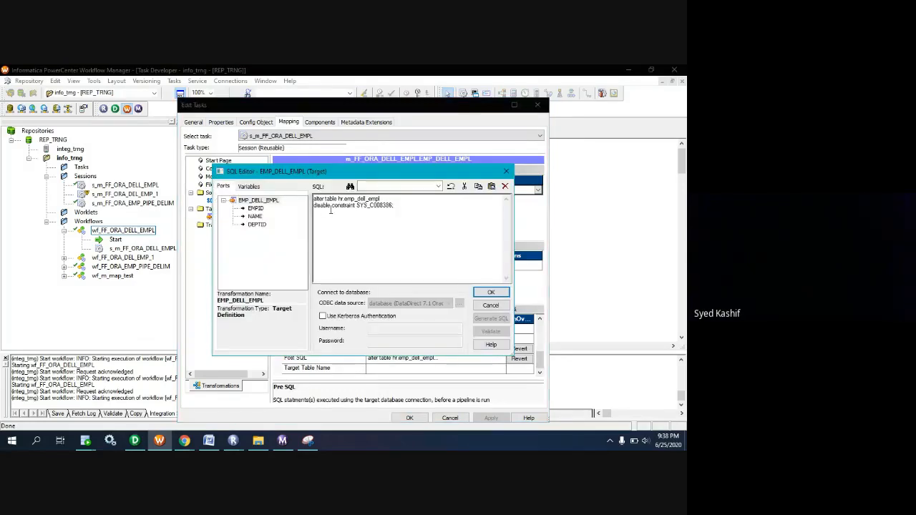
pyautogui.click(493, 293)
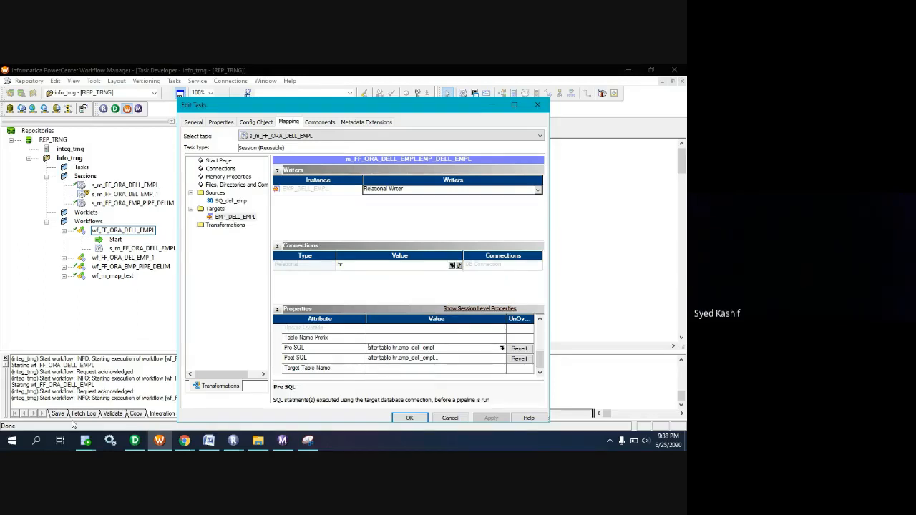
# View the hr.emp_dell_empl query result in Oracle SQL Developer, then unmute in Google Meet to talk and mute again after speaking.
pyautogui.click(86, 440)
pyautogui.click(175, 423)
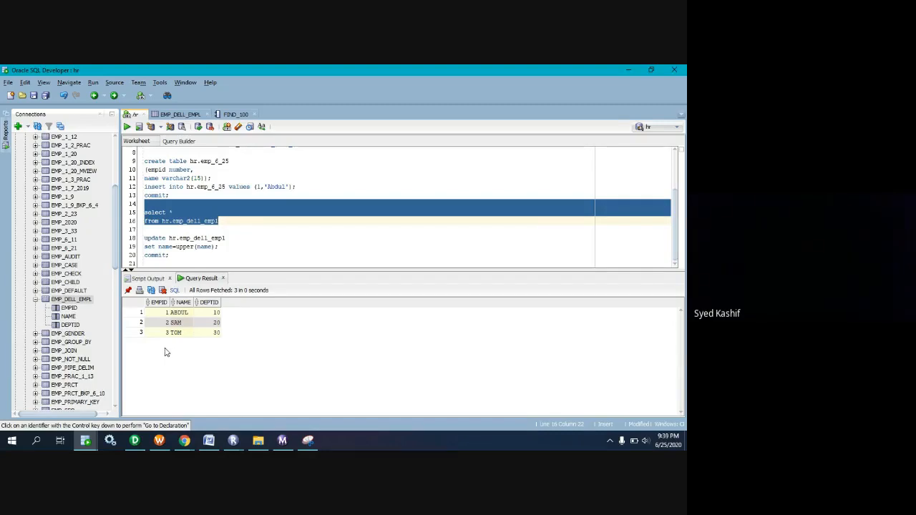
pyautogui.click(184, 441)
pyautogui.click(144, 408)
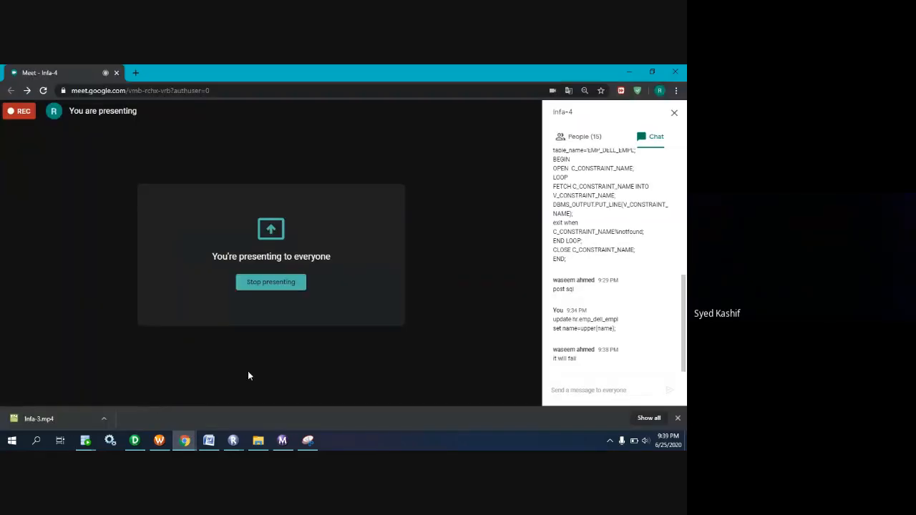
pyautogui.click(239, 387)
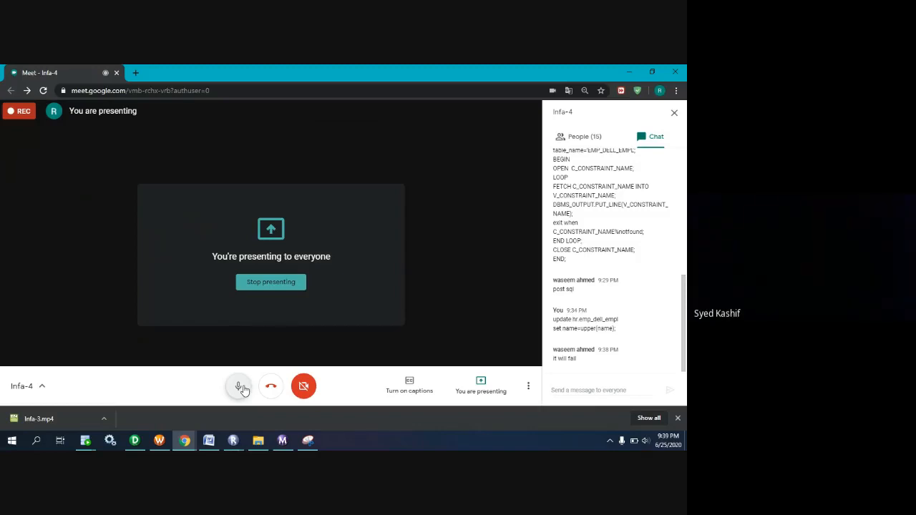
pyautogui.click(240, 387)
# Review the EMP_DELL_EMPL target properties in Workflow Manager, then the hr.emp_dell_empl rows in Oracle SQL Developer.
pyautogui.click(158, 444)
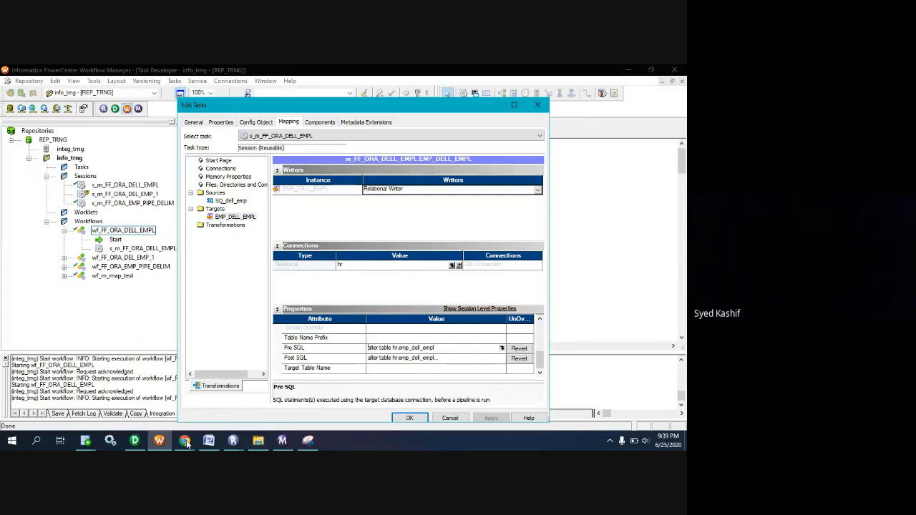
pyautogui.moveTo(85, 440)
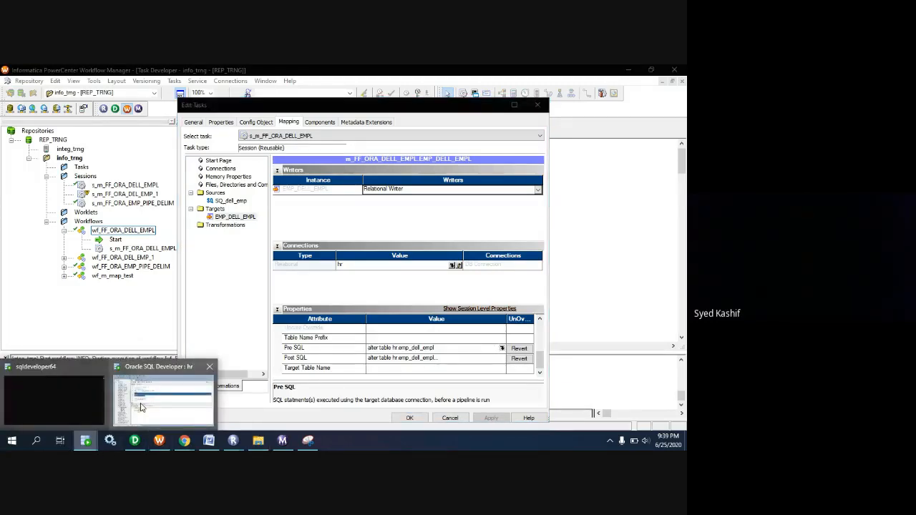
pyautogui.click(166, 404)
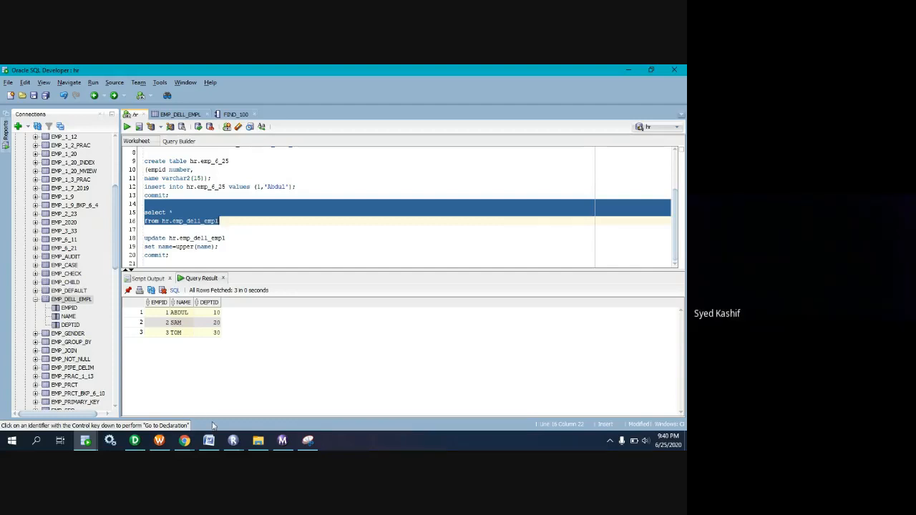
# Switch to the Google Meet window and alternate the microphone between muted and unmuted during the discussion, leaving it on.
pyautogui.moveTo(185, 444)
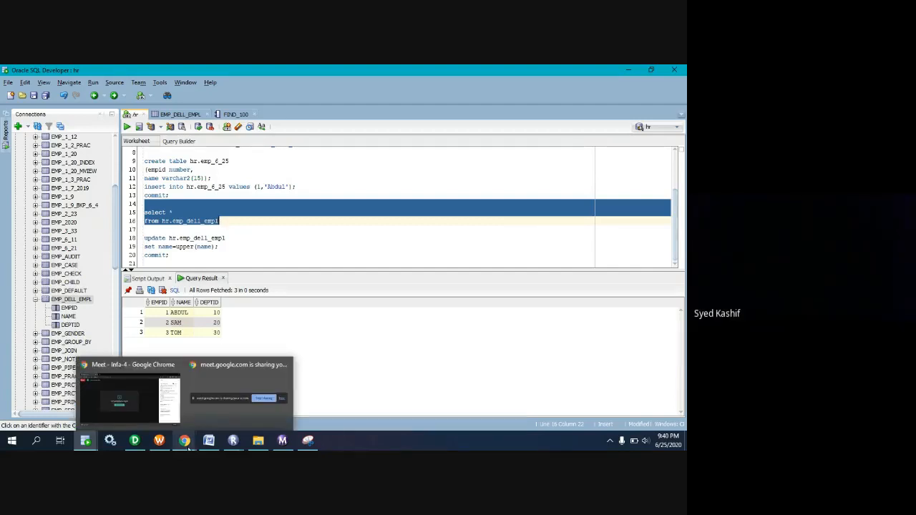
pyautogui.click(170, 410)
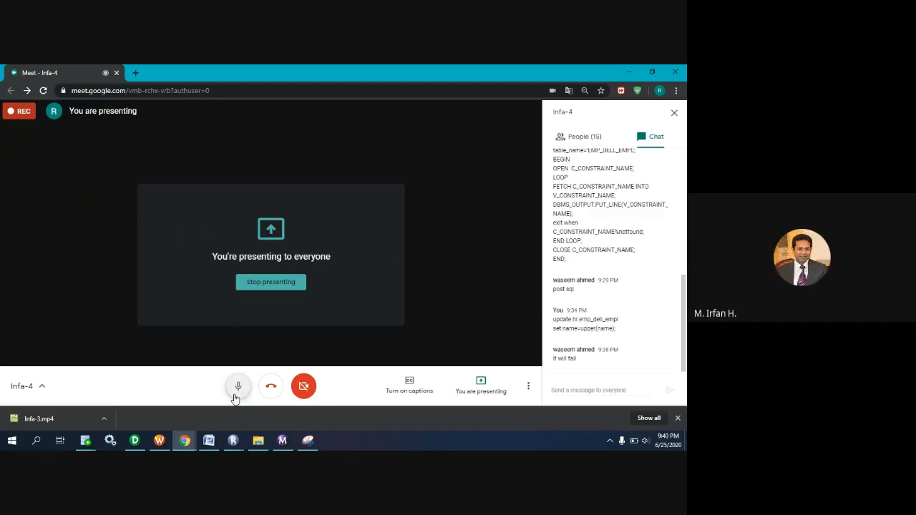
pyautogui.click(238, 387)
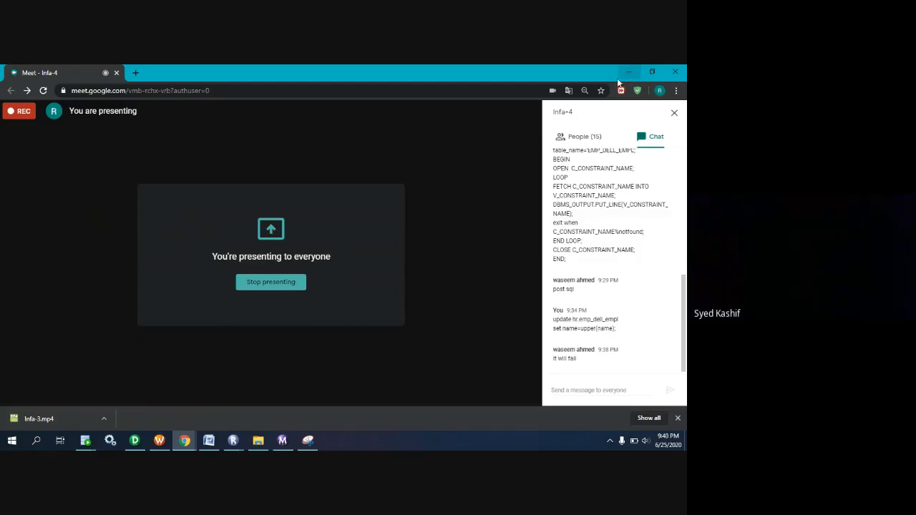
pyautogui.moveTo(500, 285)
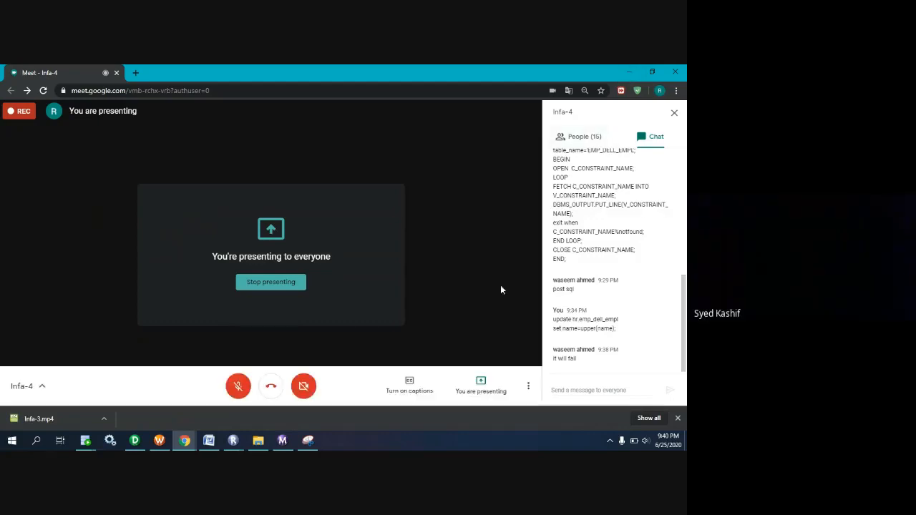
pyautogui.click(243, 391)
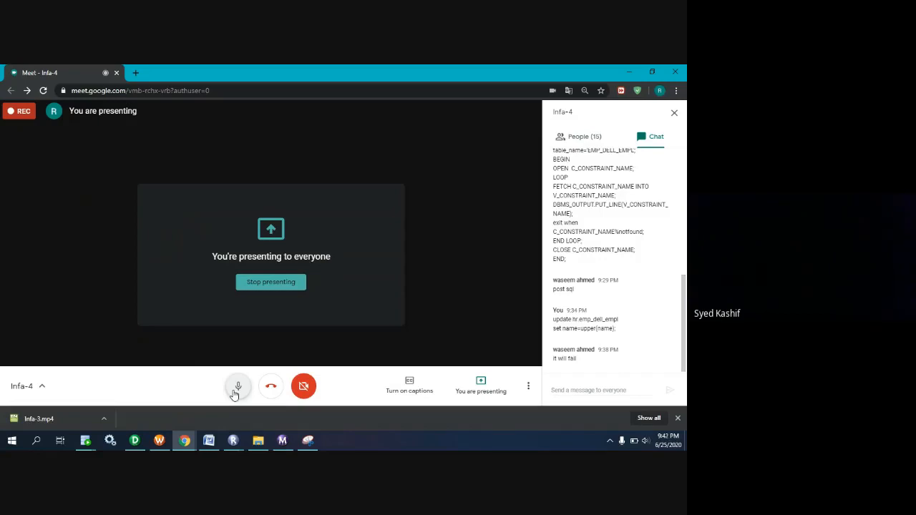
pyautogui.click(238, 387)
pyautogui.click(237, 387)
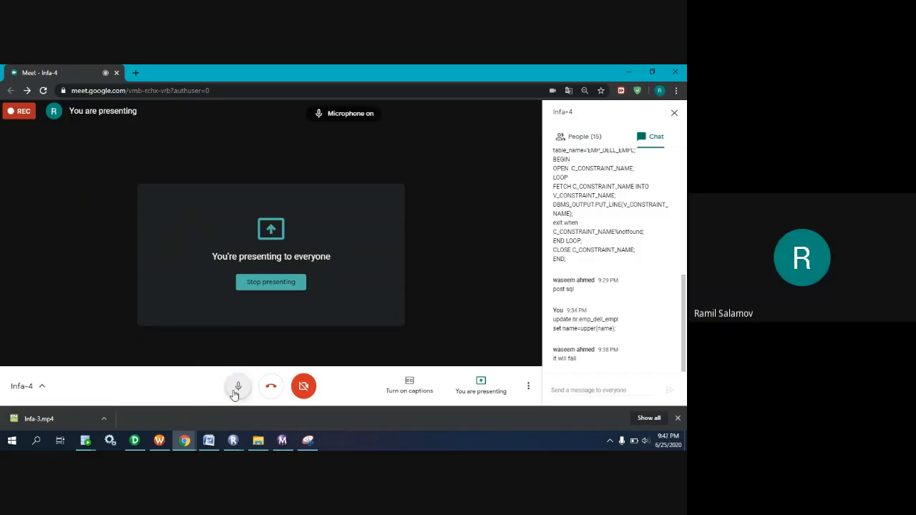
pyautogui.click(238, 386)
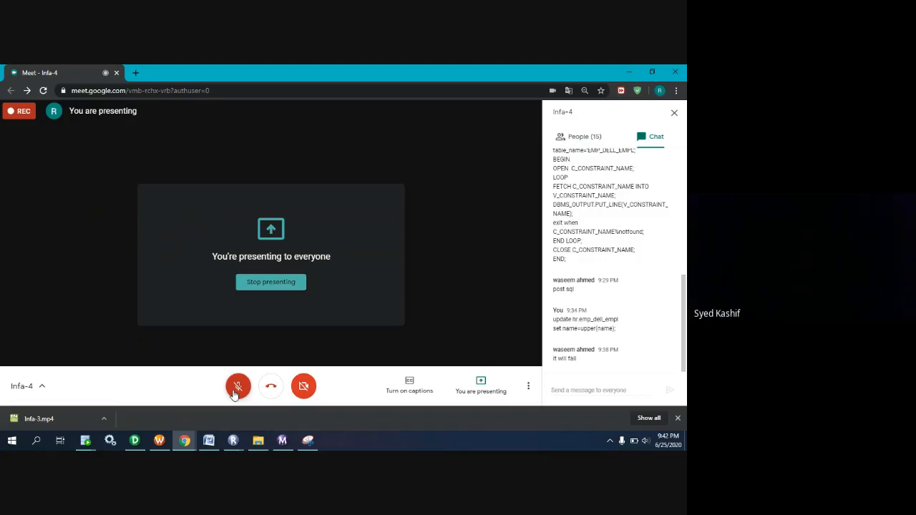
pyautogui.click(238, 387)
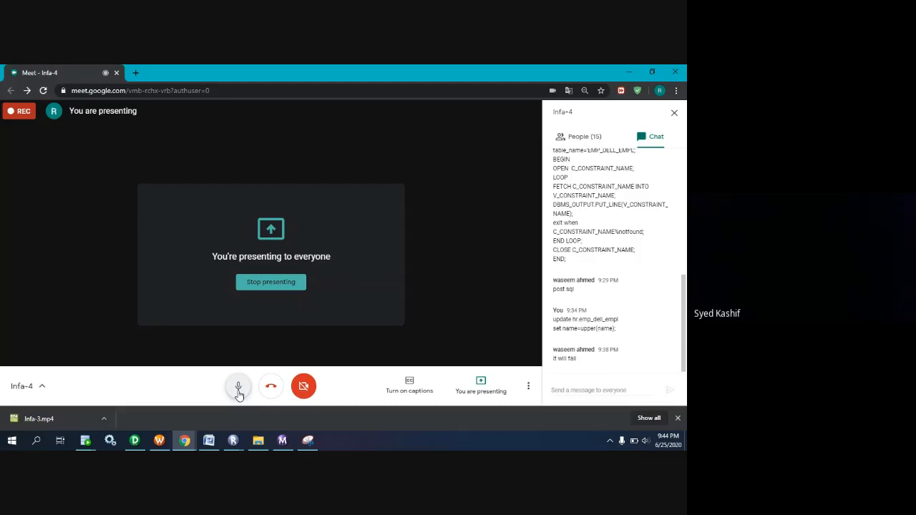
# Show the session's target settings in Workflow Manager, then return to the Google Meet window and mute the microphone.
pyautogui.click(184, 444)
pyautogui.click(184, 444)
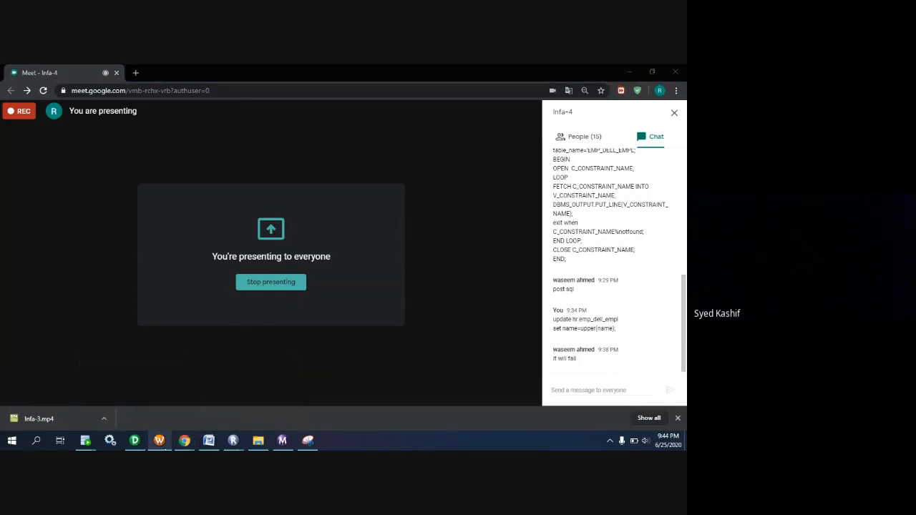
pyautogui.click(161, 441)
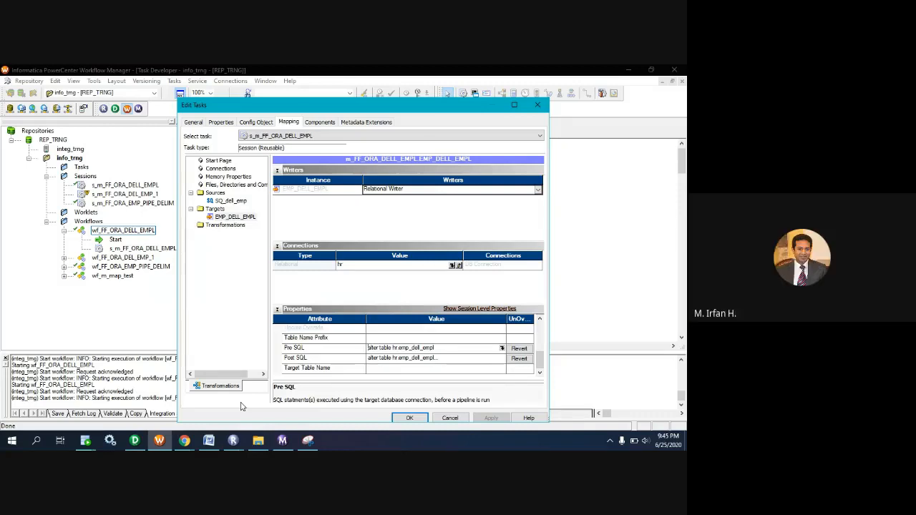
pyautogui.moveTo(184, 440)
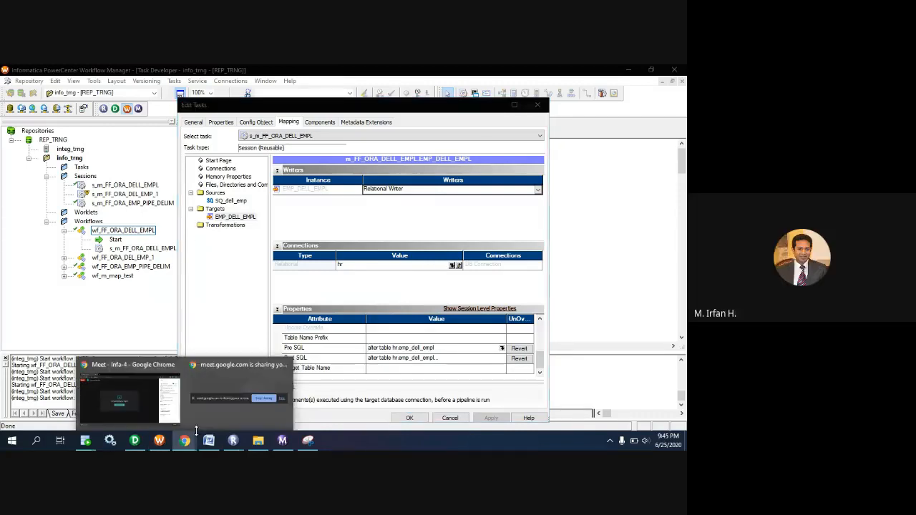
pyautogui.click(133, 387)
pyautogui.click(238, 386)
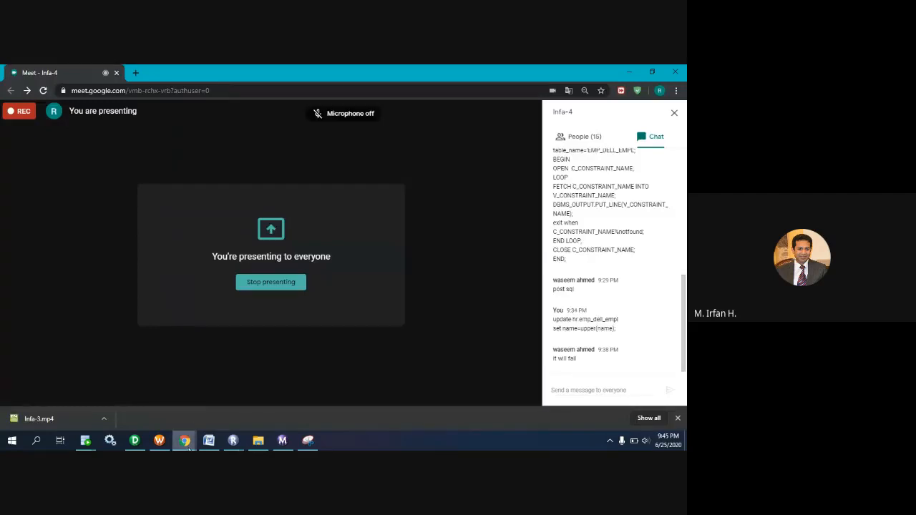
# Switch back to Workflow Manager and open the EMP_DELL_EMPL target's Pre SQL statement in the SQL Editor.
pyautogui.moveTo(186, 447)
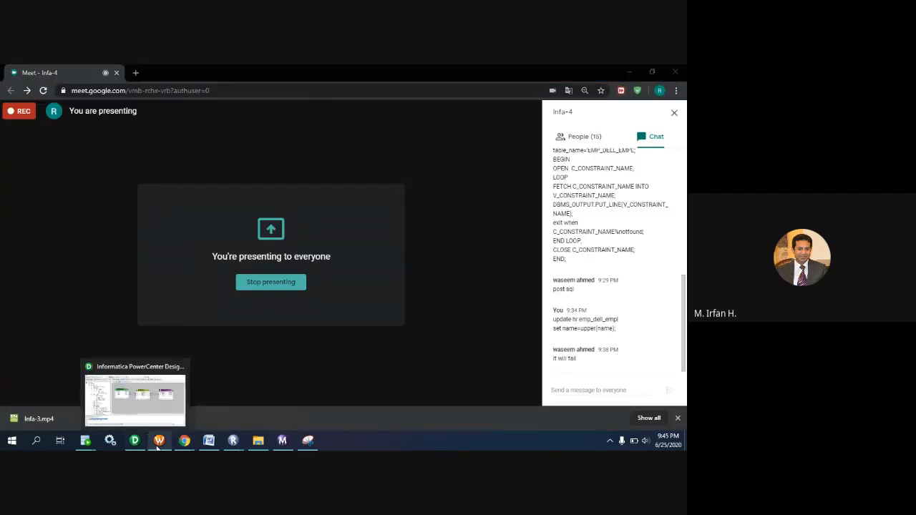
pyautogui.click(157, 445)
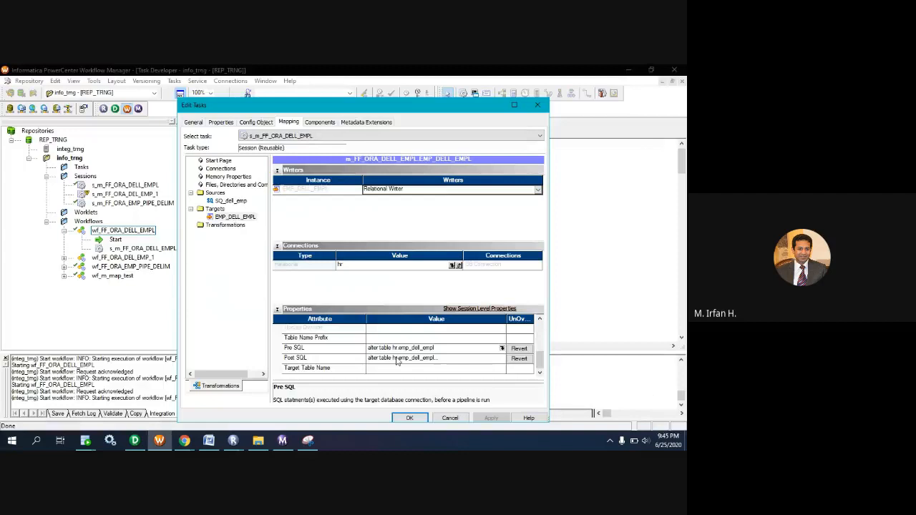
pyautogui.click(499, 356)
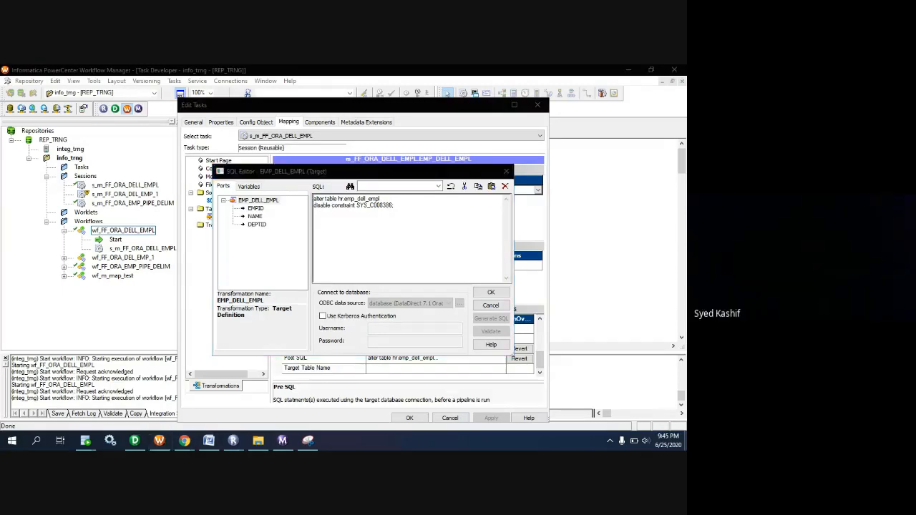
# View the desktop image "bullk-normal error mesage.PNG", then cancel the Pre SQL editor and close the session settings.
pyautogui.click(686, 441)
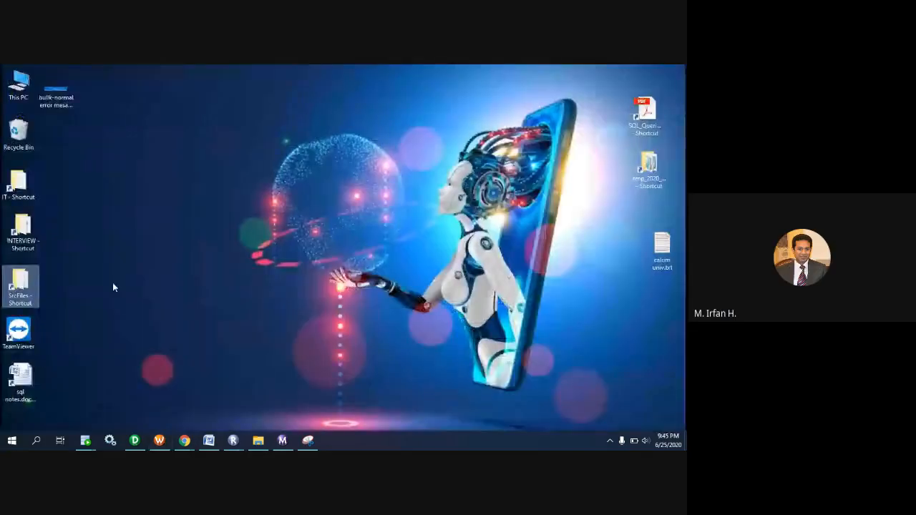
pyautogui.doubleClick(54, 102)
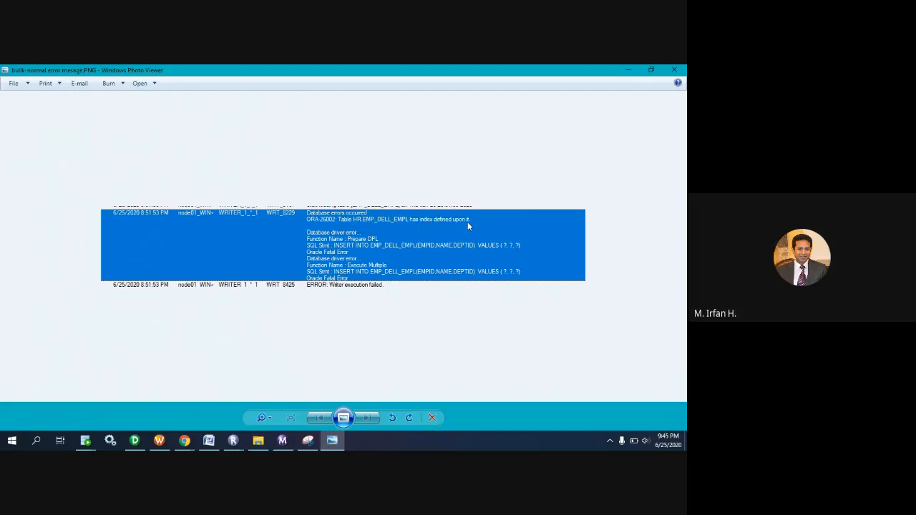
pyautogui.click(632, 71)
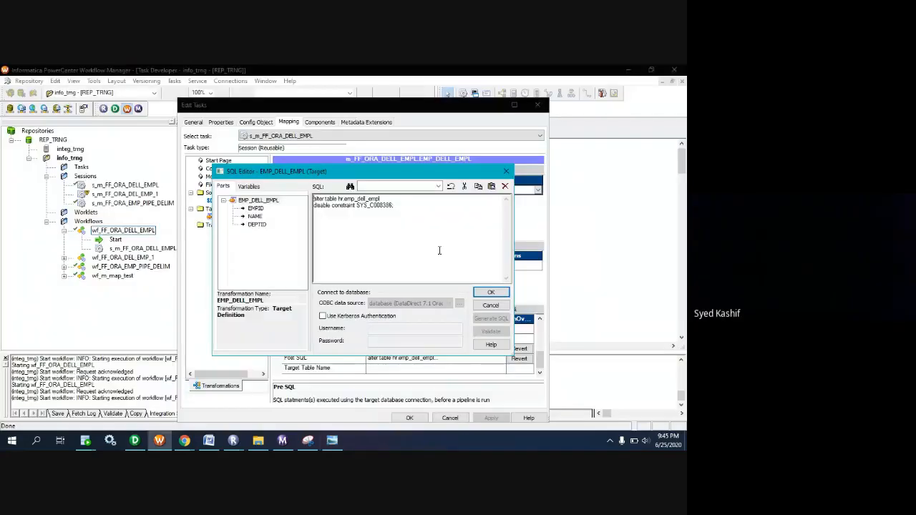
pyautogui.click(492, 307)
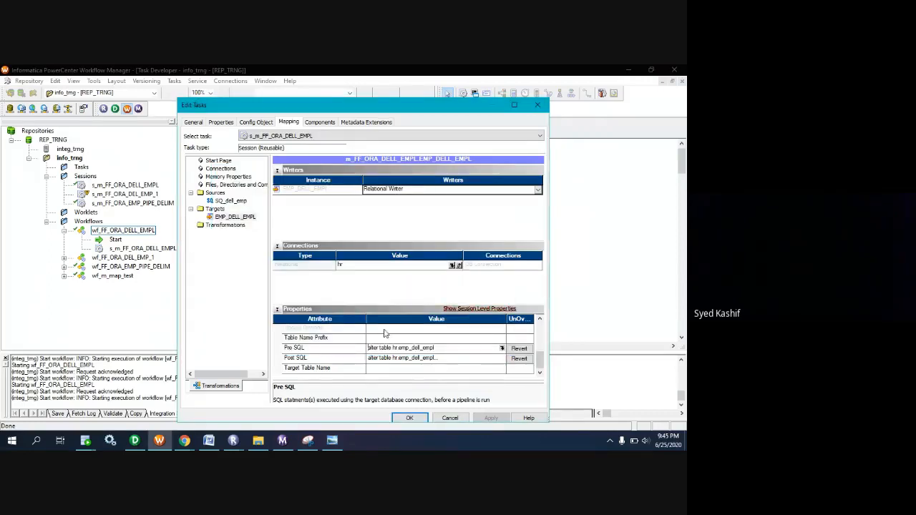
pyautogui.click(418, 421)
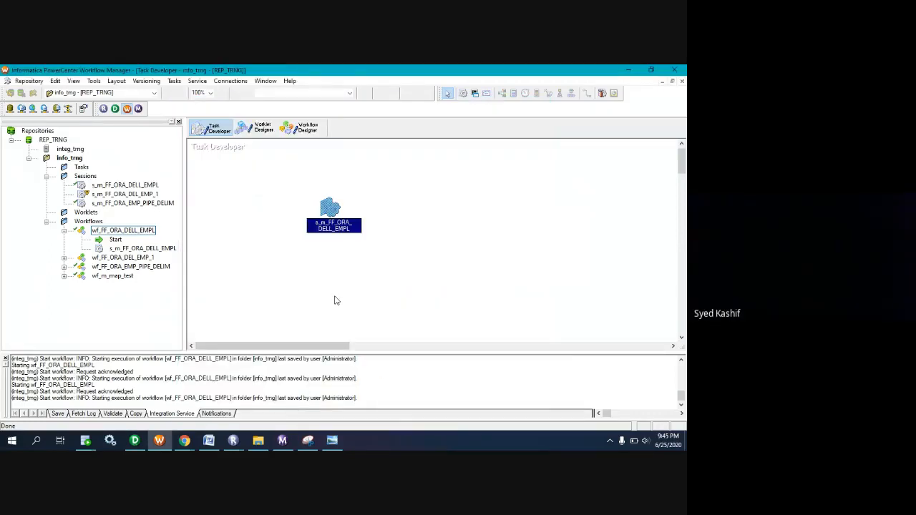
# Display wf_FF_ORA_DELL_EMPL in the Workflow Designer and start the workflow.
pyautogui.click(434, 285)
pyautogui.click(308, 129)
pyautogui.rightClick(302, 251)
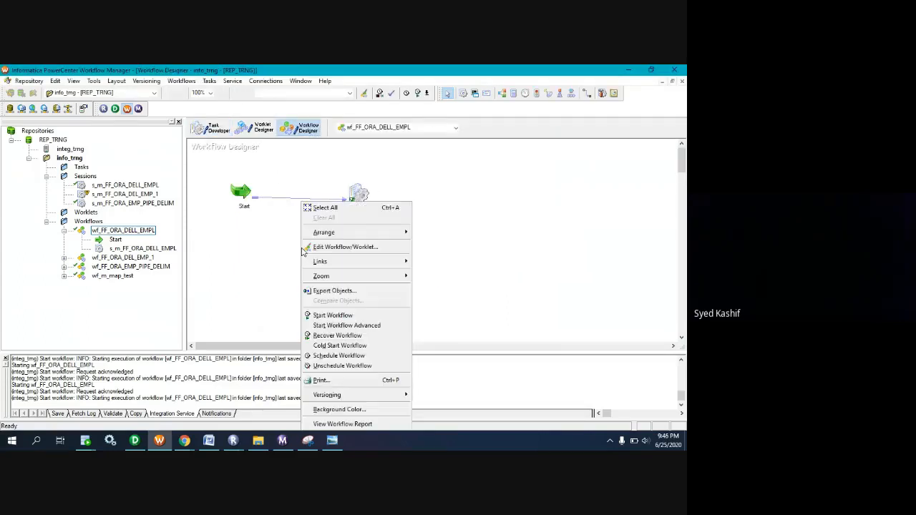
pyautogui.click(326, 315)
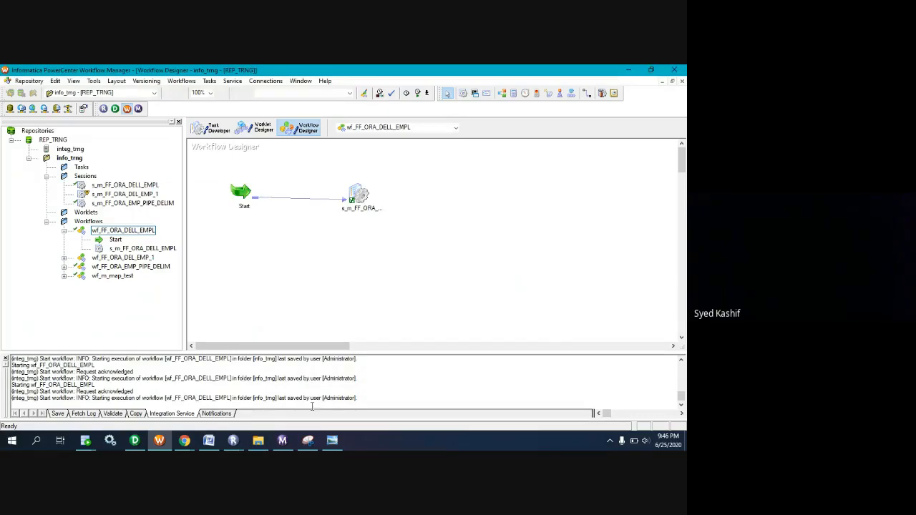
# Switch to the session log of s_m_FF_ORA_DELL_EMPL and review the Pre SQL database driver error and load summary.
pyautogui.click(283, 441)
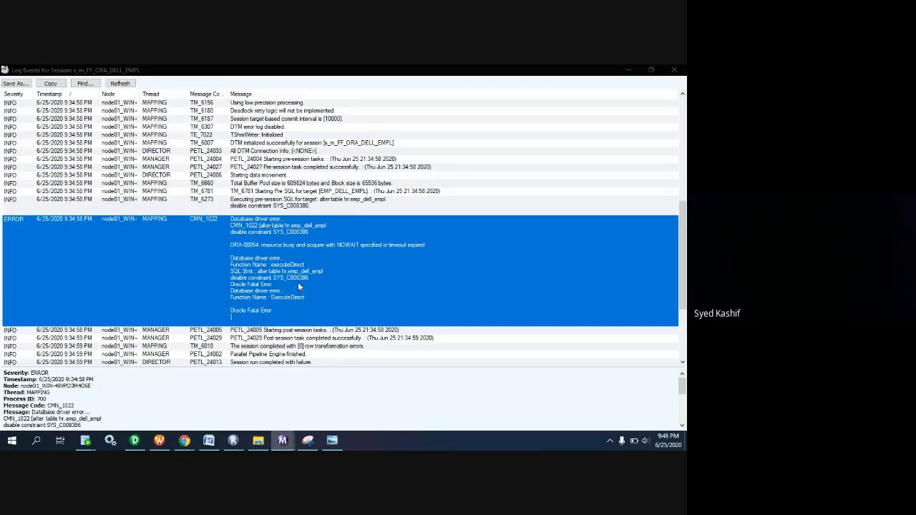
pyautogui.scroll(-3, 298, 282)
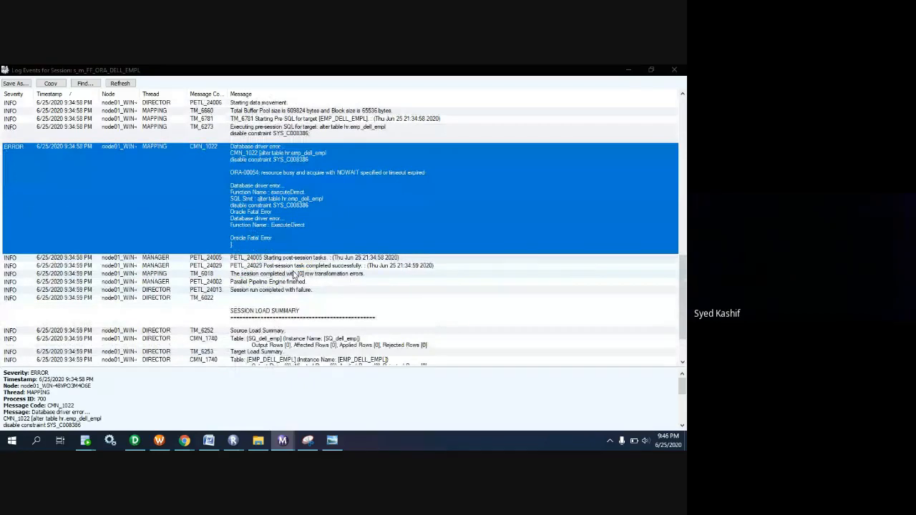
pyautogui.scroll(-1, 293, 275)
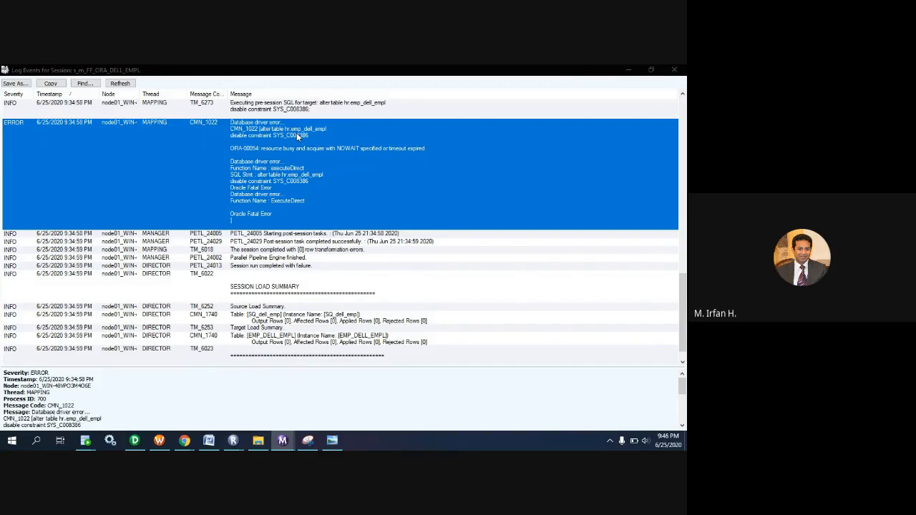
pyautogui.scroll(1, 280, 199)
pyautogui.scroll(4, 280, 196)
# Refresh the session log and locate the Post SQL database error of the latest run.
pyautogui.click(119, 83)
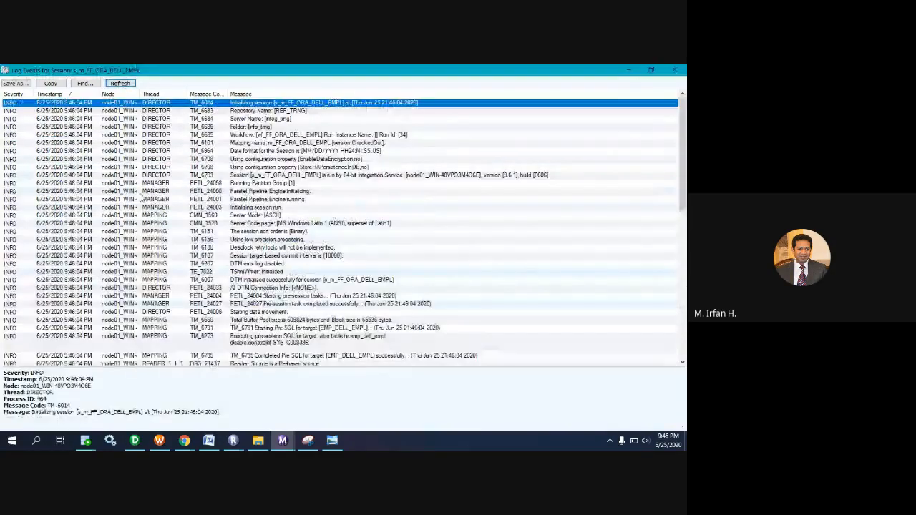
pyautogui.click(110, 143)
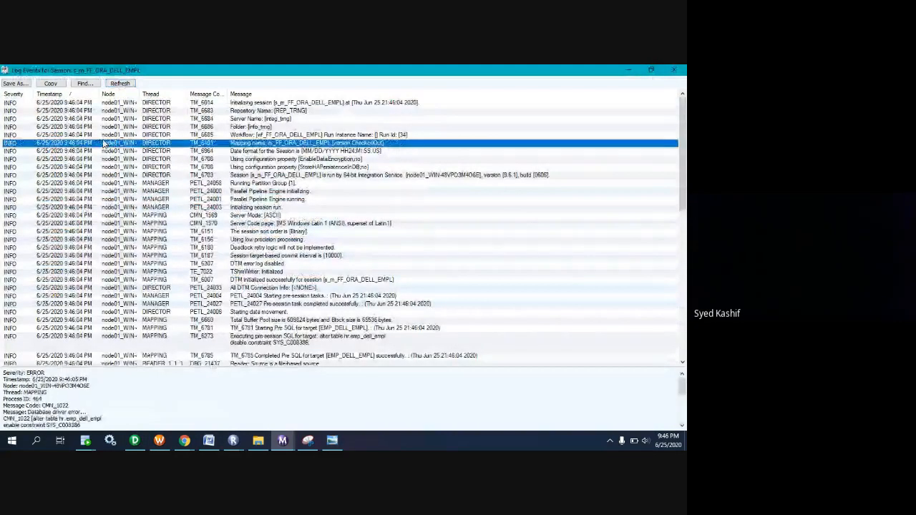
pyautogui.scroll(-15, 110, 143)
pyautogui.click(155, 241)
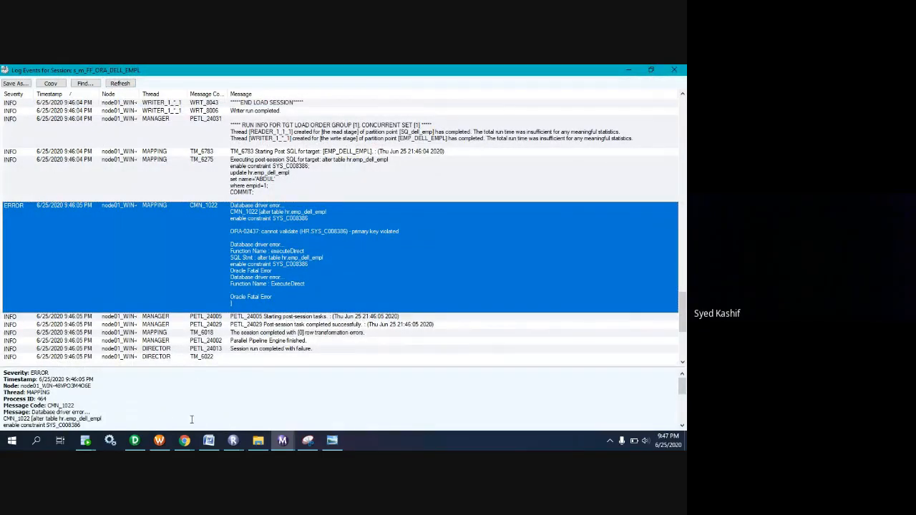
# Switch to the Google Meet window, unmute the microphone for the discussion with participants, and mute it again.
pyautogui.moveTo(185, 440)
pyautogui.click(132, 405)
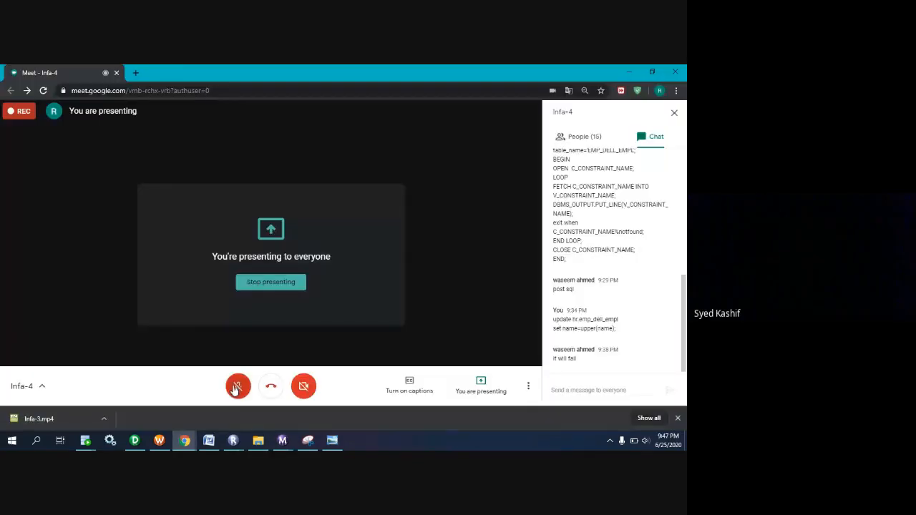
pyautogui.click(237, 384)
pyautogui.click(185, 443)
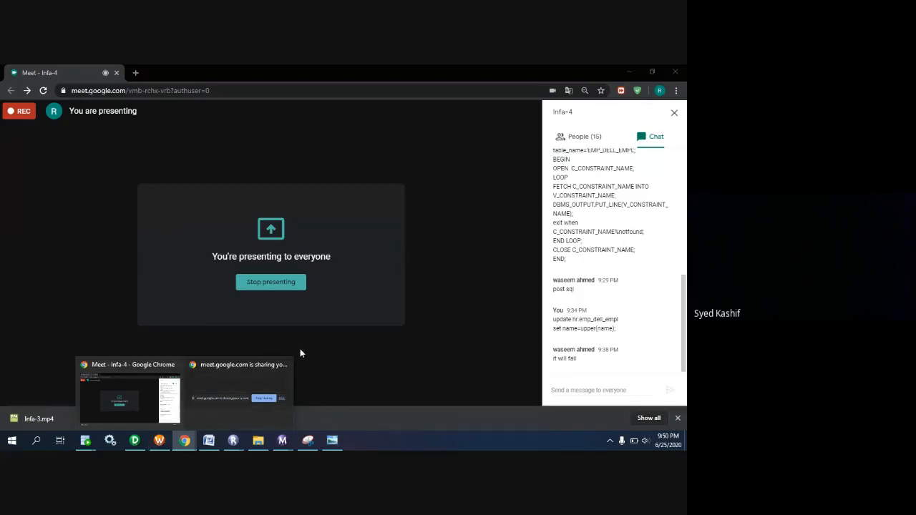
pyautogui.click(331, 352)
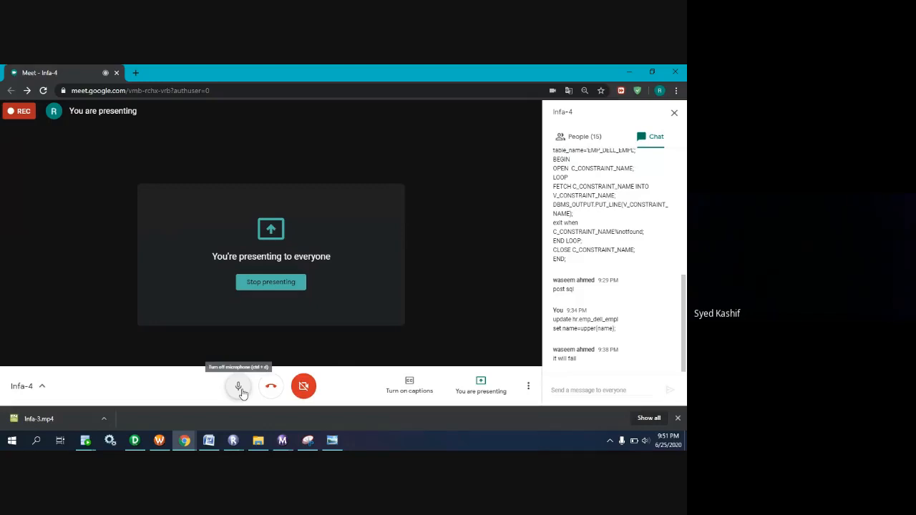
pyautogui.click(239, 387)
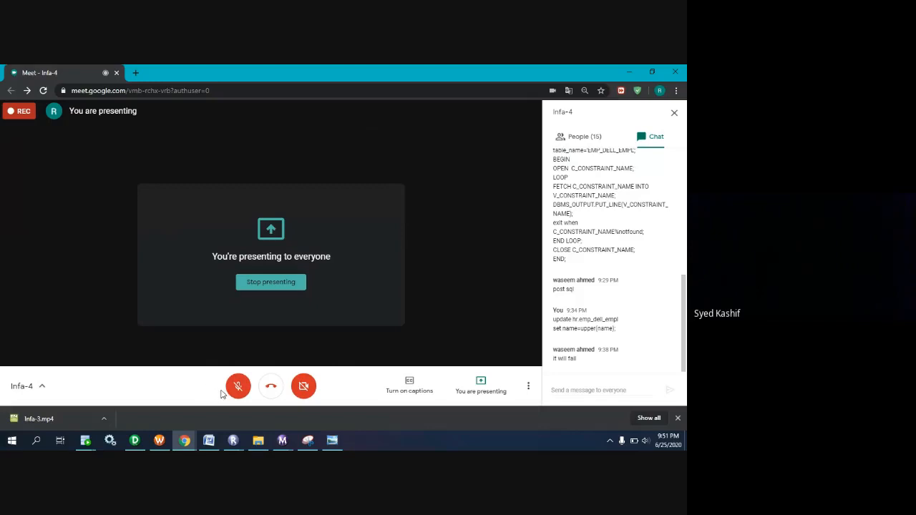
pyautogui.click(239, 390)
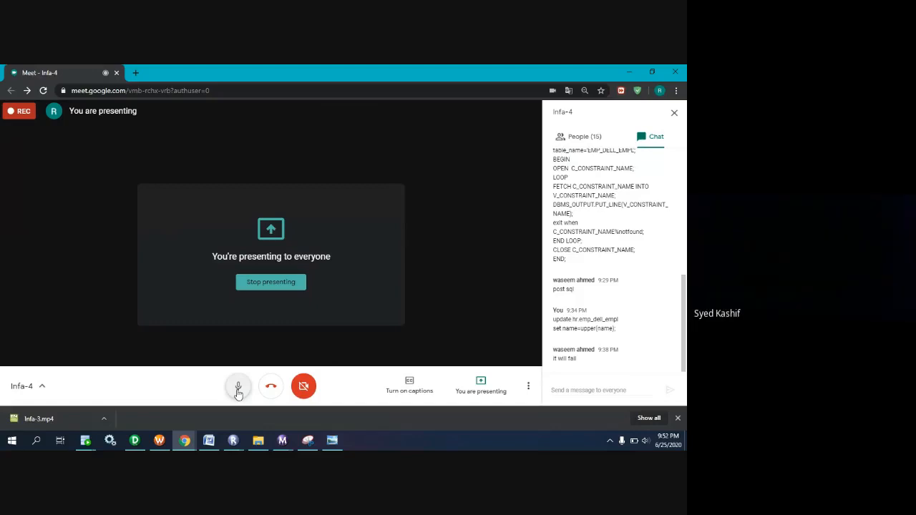
pyautogui.click(239, 389)
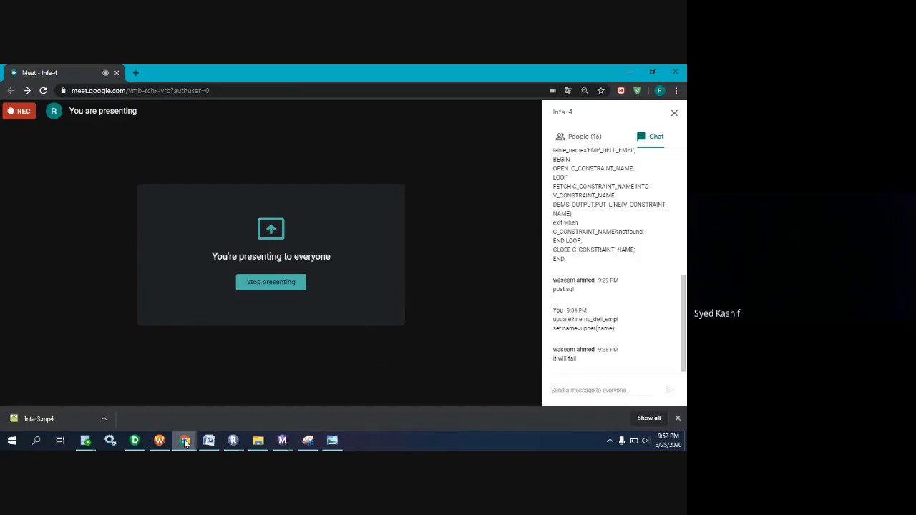
# Switch to Workflow Manager, open session s_m_FF_ORA_DELL_EMPL in the Task Developer, and close its settings.
pyautogui.click(160, 441)
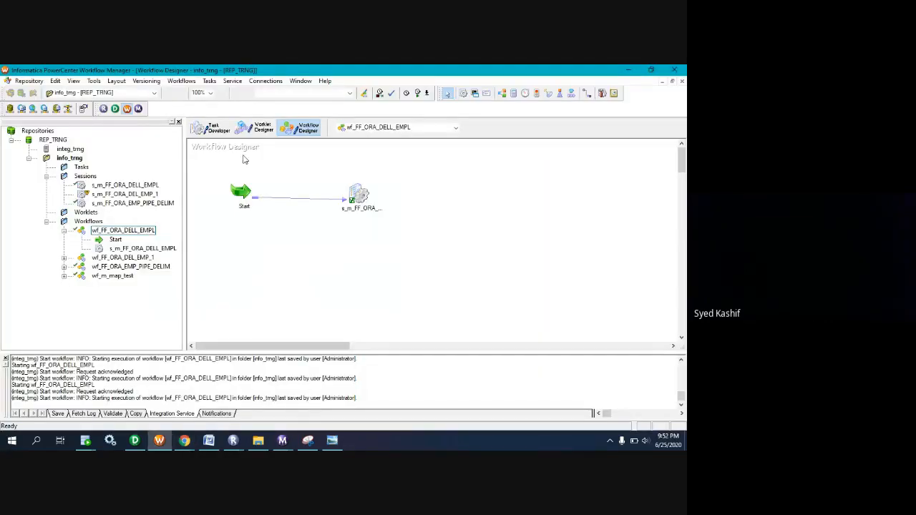
pyautogui.click(211, 128)
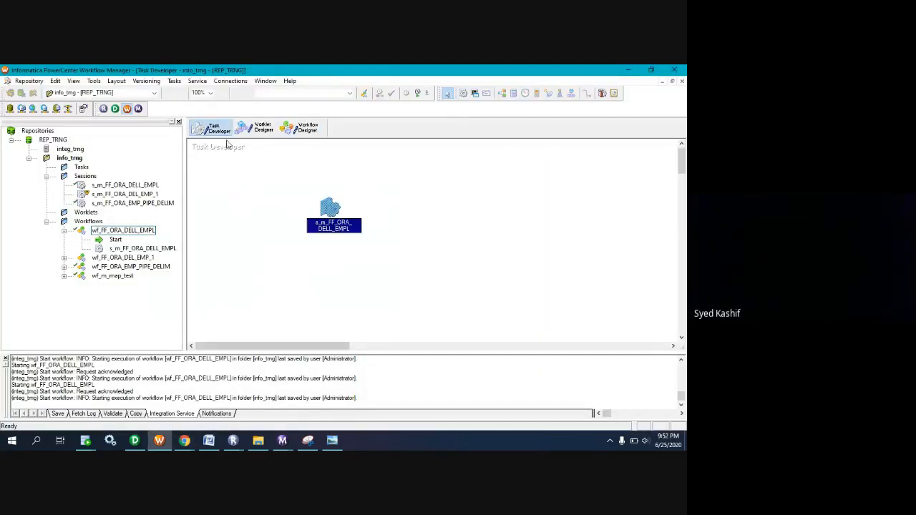
pyautogui.doubleClick(331, 208)
pyautogui.click(539, 105)
# Return to the session's log events and examine the Post SQL error and the SQ_dell_emp entry in the load summary.
pyautogui.click(282, 441)
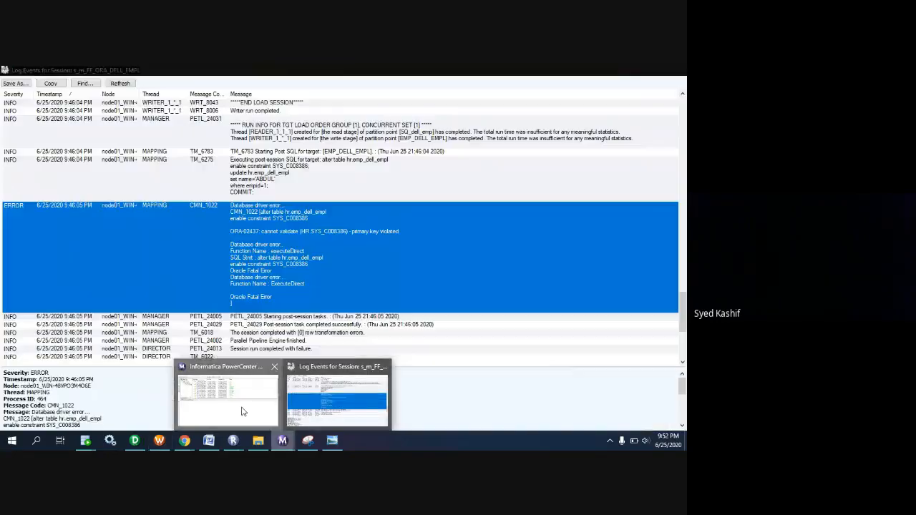
pyautogui.click(242, 413)
pyautogui.scroll(-1, 150, 241)
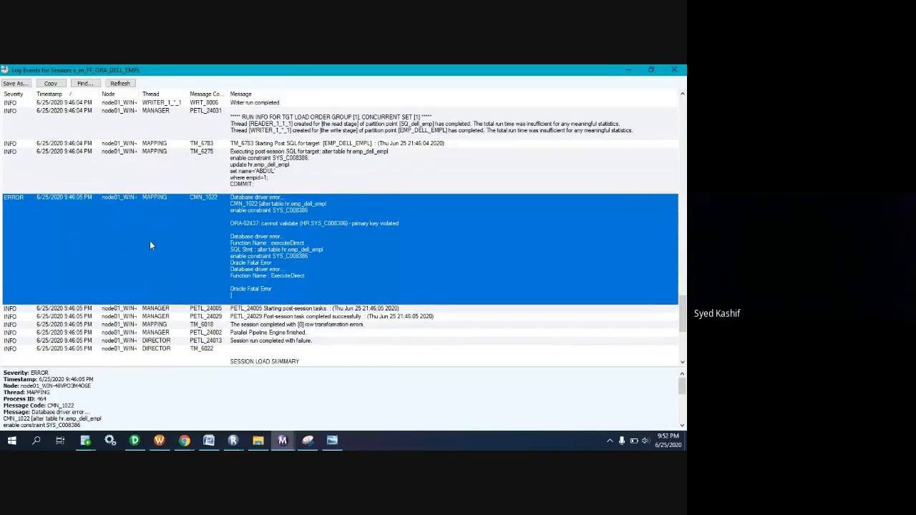
pyautogui.click(283, 441)
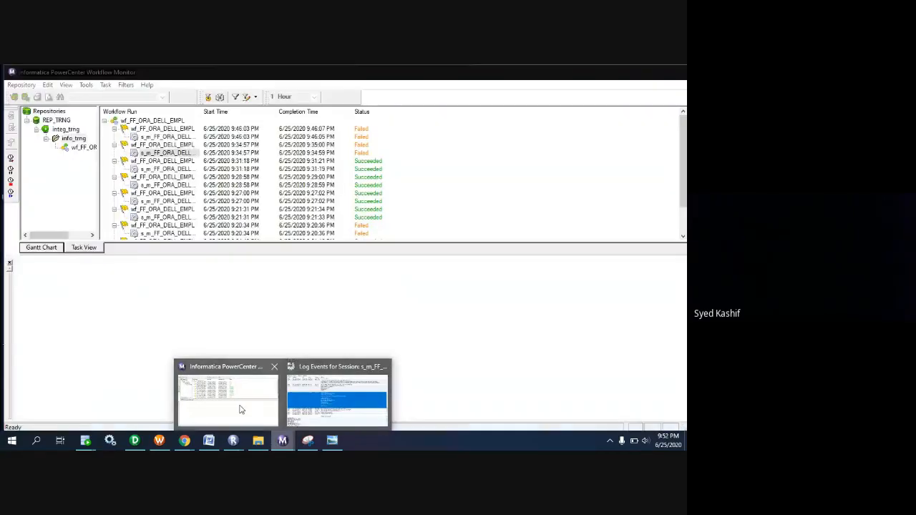
pyautogui.click(238, 409)
pyautogui.click(285, 441)
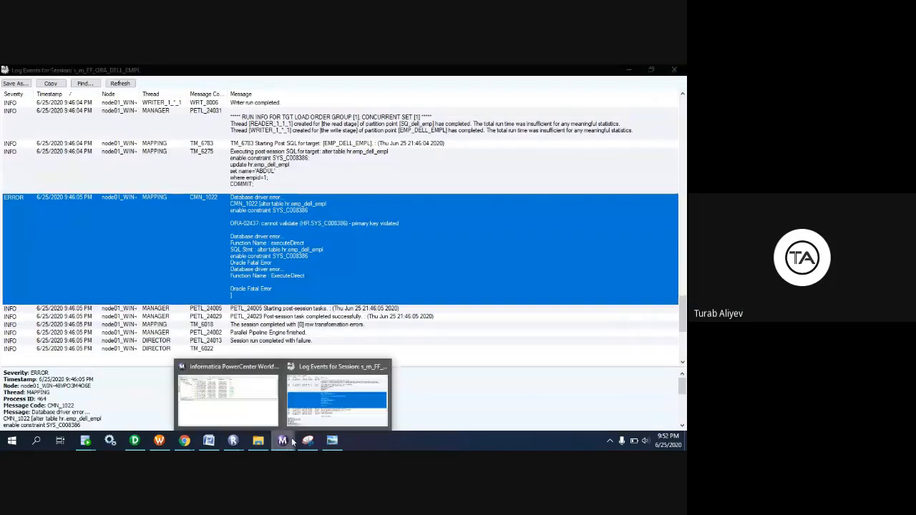
pyautogui.click(315, 420)
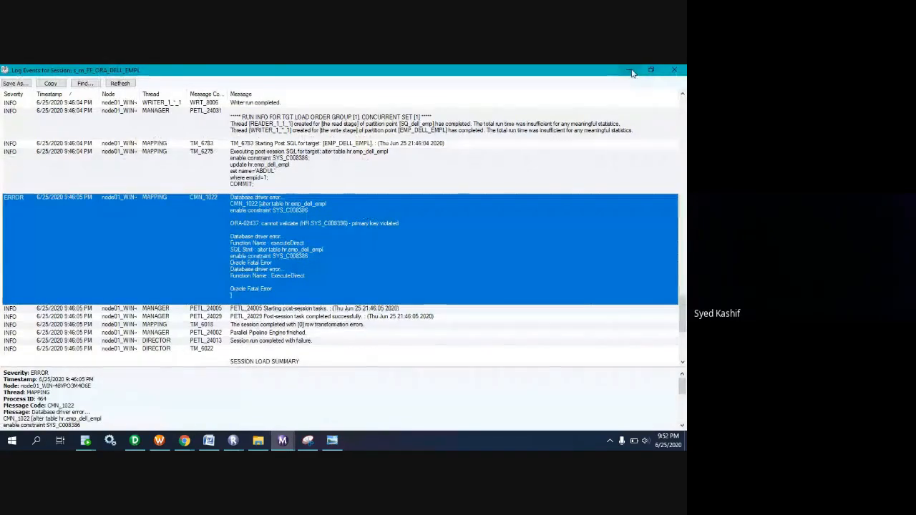
pyautogui.scroll(-4, 226, 306)
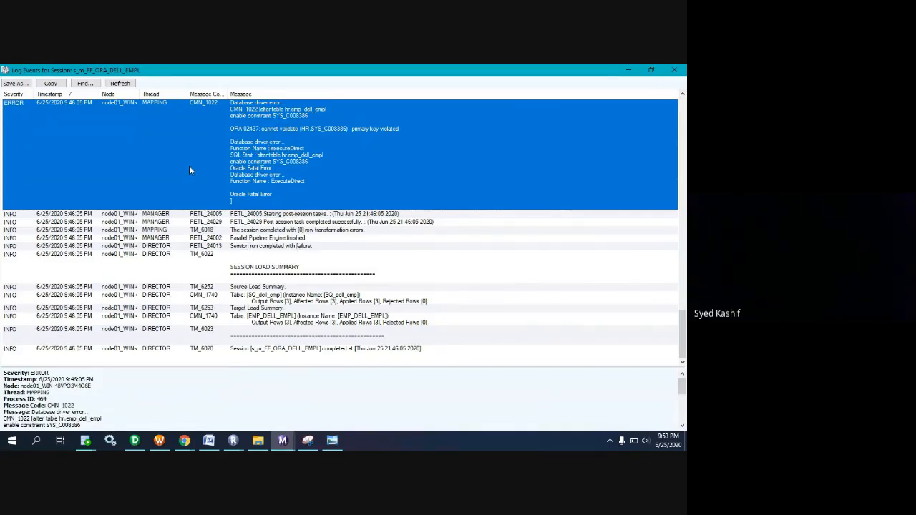
pyautogui.click(222, 299)
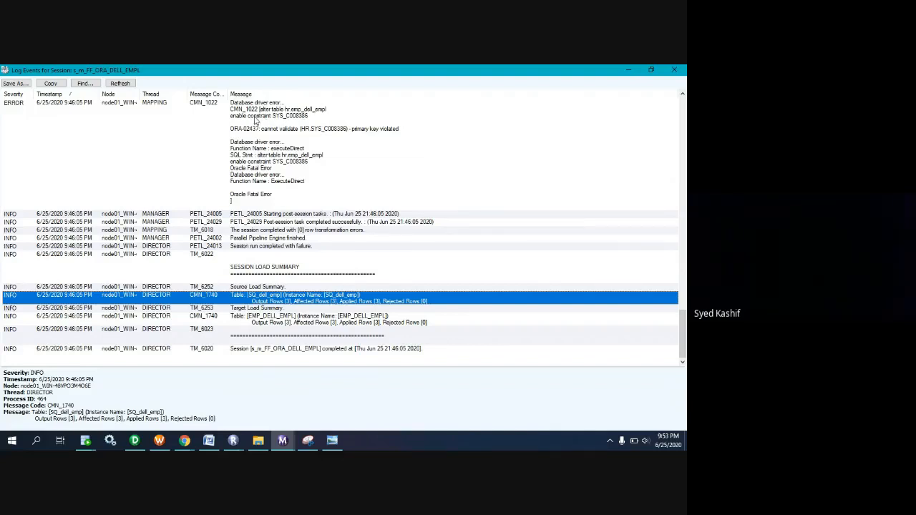
# Switch to Oracle SQL Developer and run the select query on hr.emp_dell_empl to check the loaded rows.
pyautogui.click(86, 441)
pyautogui.click(138, 407)
pyautogui.click(250, 242)
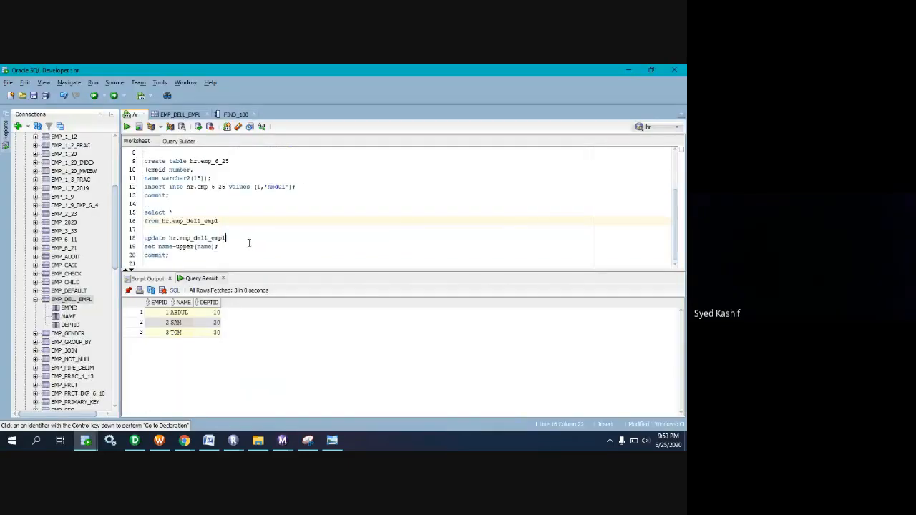
pyautogui.moveTo(222, 221); pyautogui.dragTo(112, 213)
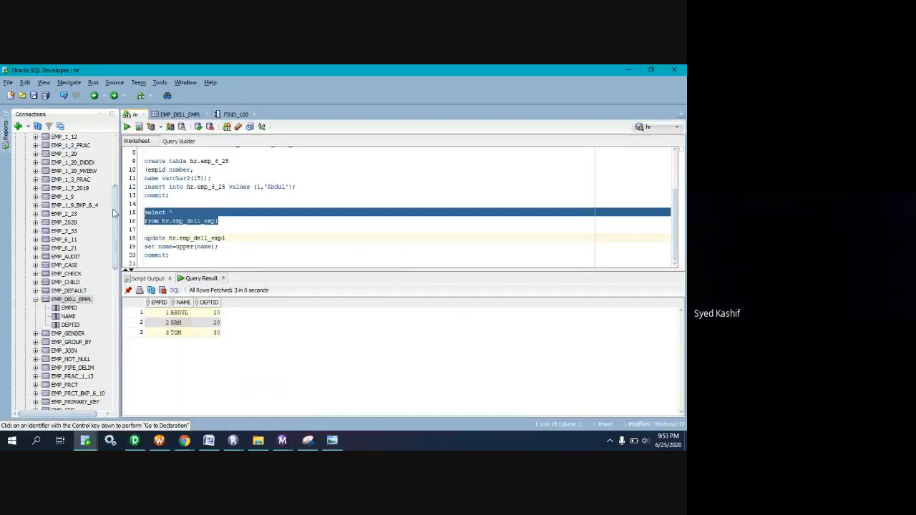
pyautogui.click(127, 127)
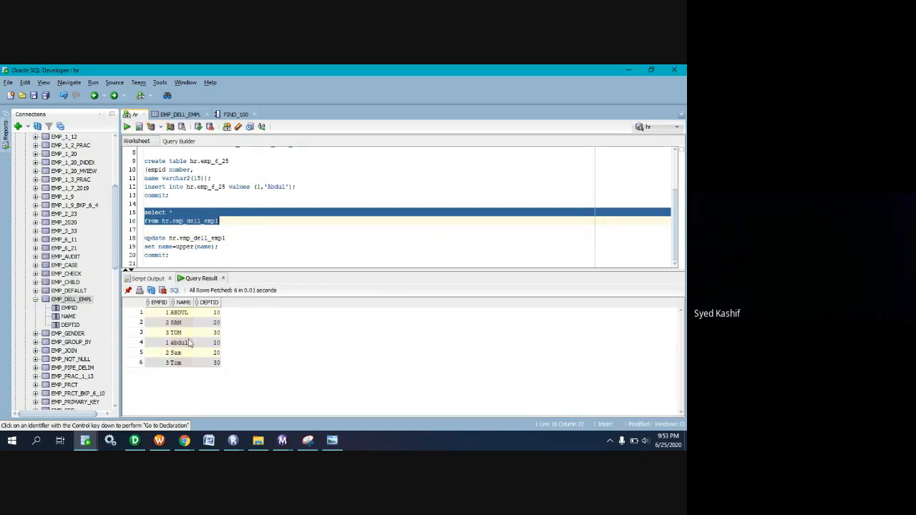
# Bring up the Google Meet window, then minimize it to return to SQL Developer.
pyautogui.click(185, 440)
pyautogui.click(140, 400)
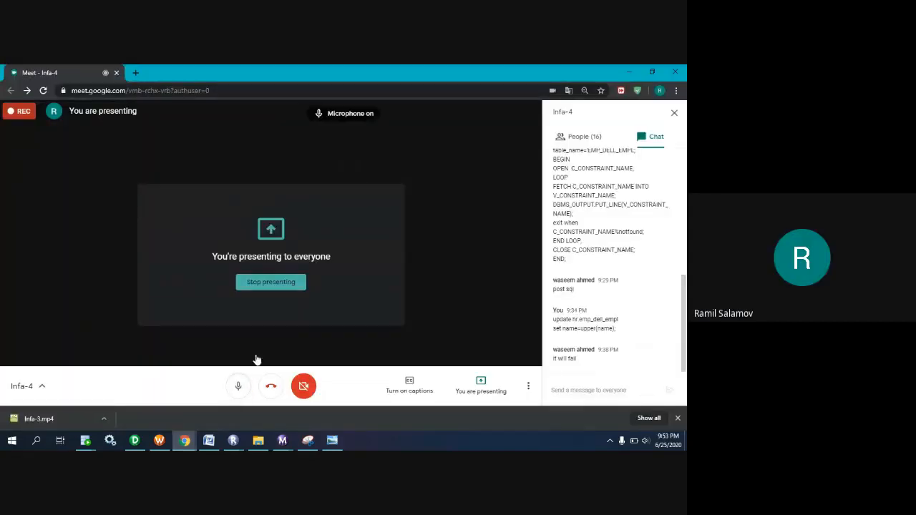
pyautogui.click(625, 74)
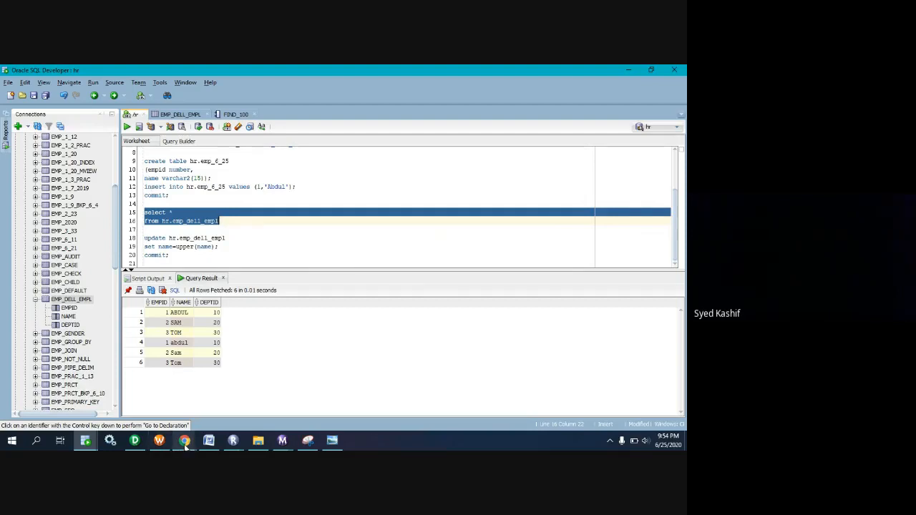
# In Workflow Manager, open s_m_FF_ORA_DELL_EMPL's mapping settings, view the EMP_DELL_EMPL target's Pre SQL statement, and close the SQL Editor.
pyautogui.click(159, 442)
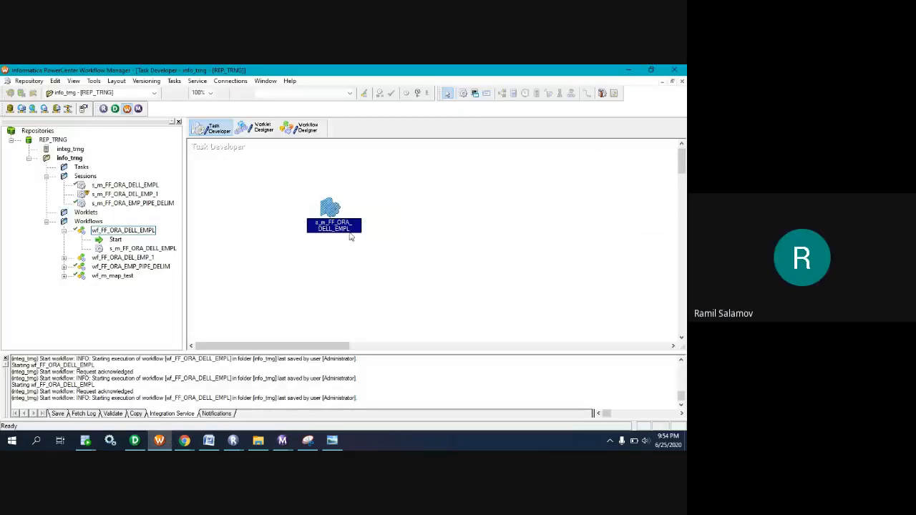
pyautogui.doubleClick(332, 215)
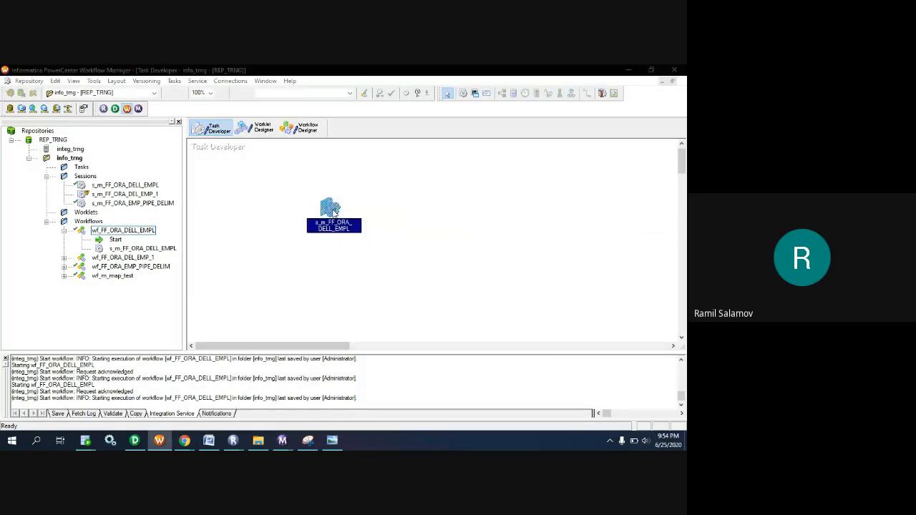
pyautogui.click(289, 122)
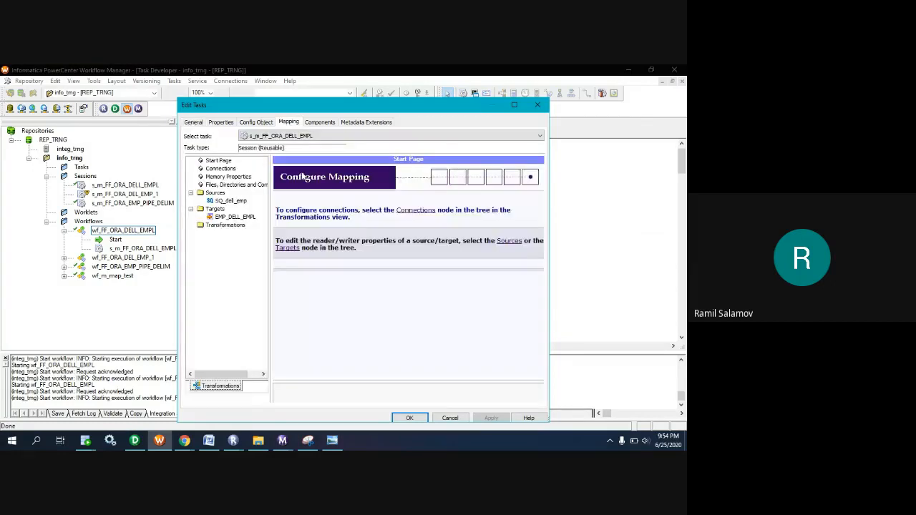
pyautogui.click(227, 217)
pyautogui.scroll(-3, 409, 359)
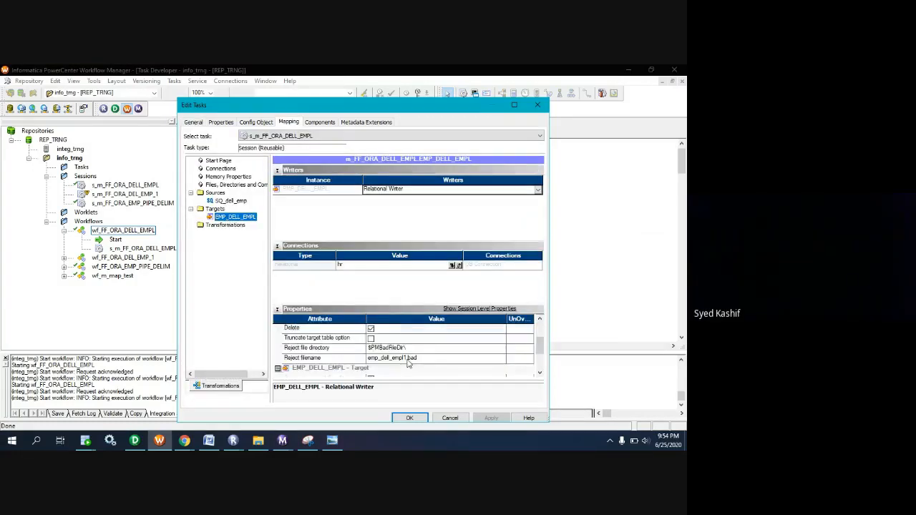
pyautogui.scroll(-3, 429, 358)
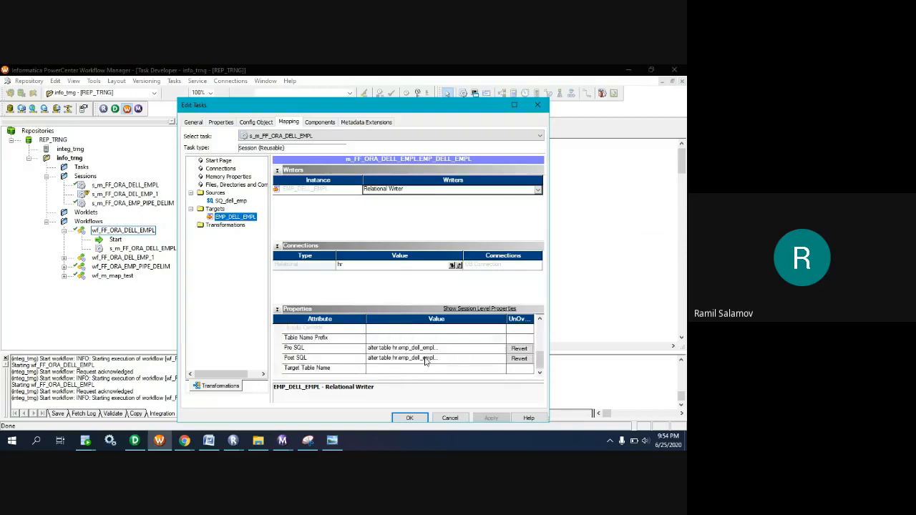
pyautogui.click(488, 348)
pyautogui.click(504, 348)
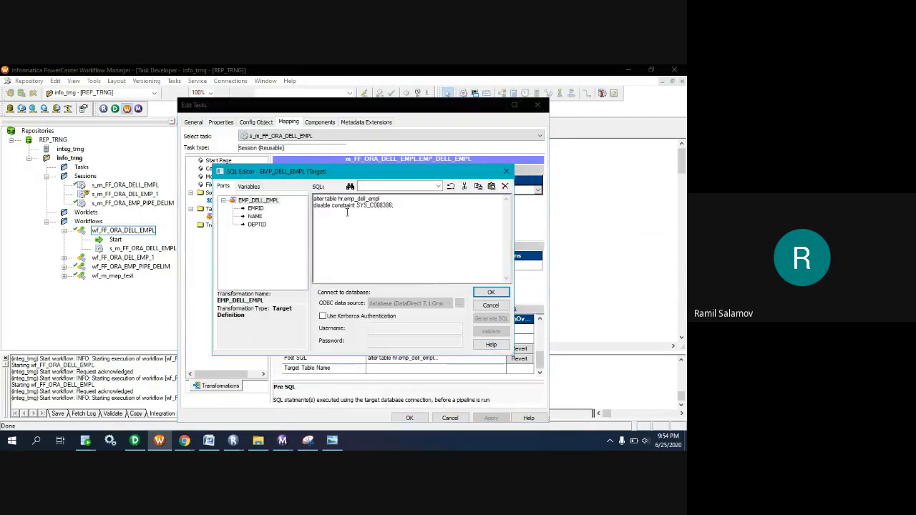
pyautogui.click(491, 293)
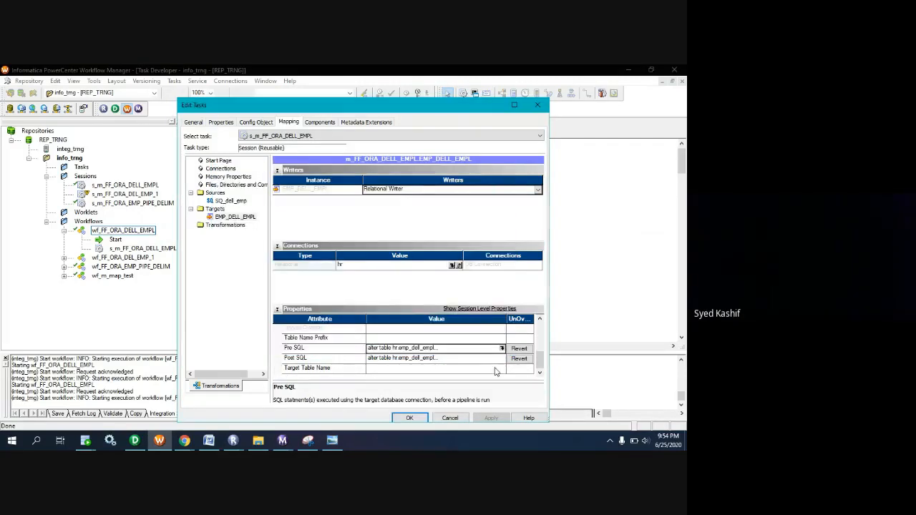
# Delete the update and COMMIT statements from the EMP_DELL_EMPL target's Post SQL, keeping the enable constraint SYS_C008386 statement, and save the session.
pyautogui.click(494, 358)
pyautogui.click(502, 358)
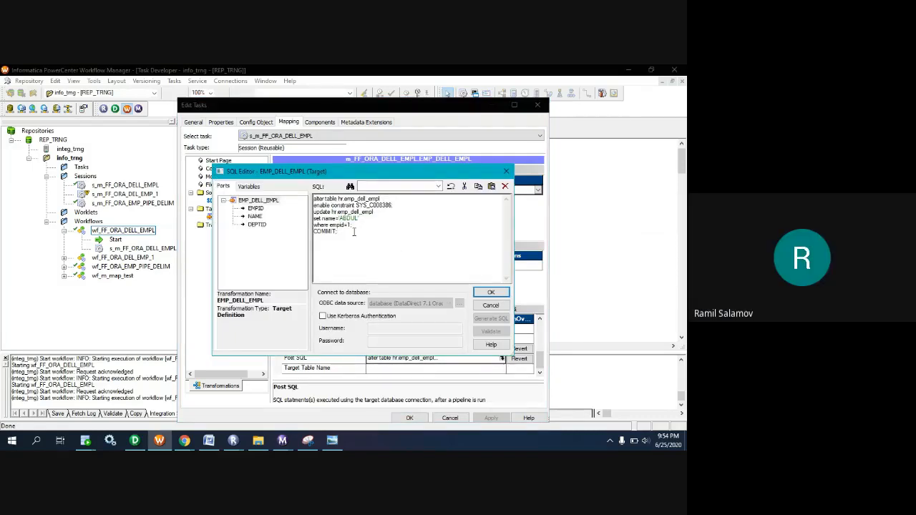
pyautogui.moveTo(353, 232); pyautogui.dragTo(329, 226)
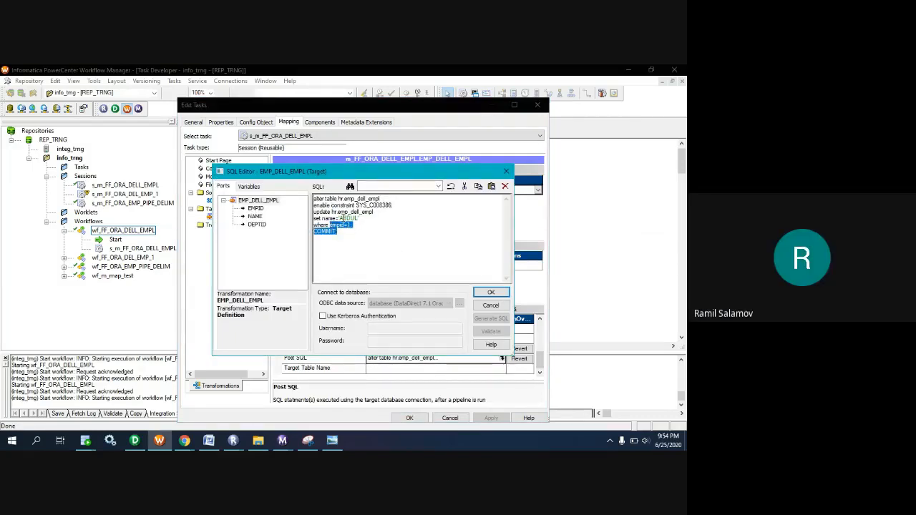
pyautogui.doubleClick(346, 219)
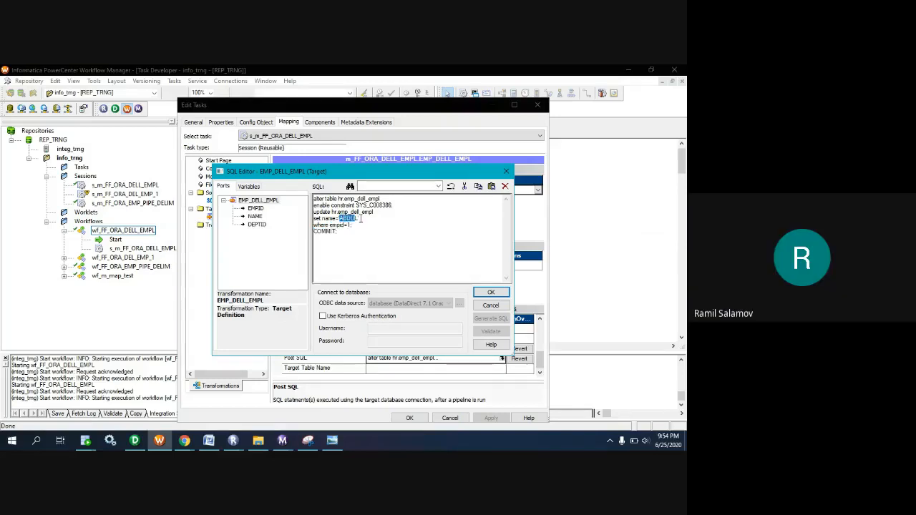
pyautogui.moveTo(339, 233); pyautogui.dragTo(314, 206)
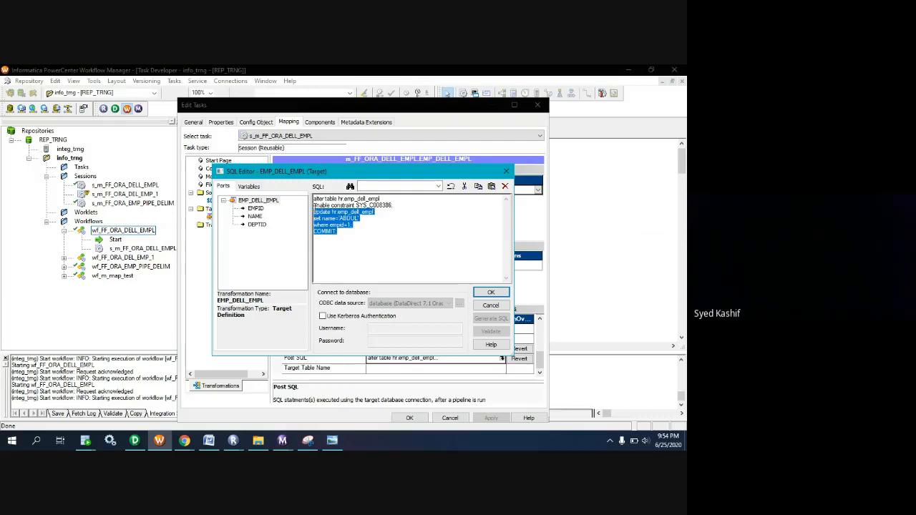
pyautogui.press('Delete')
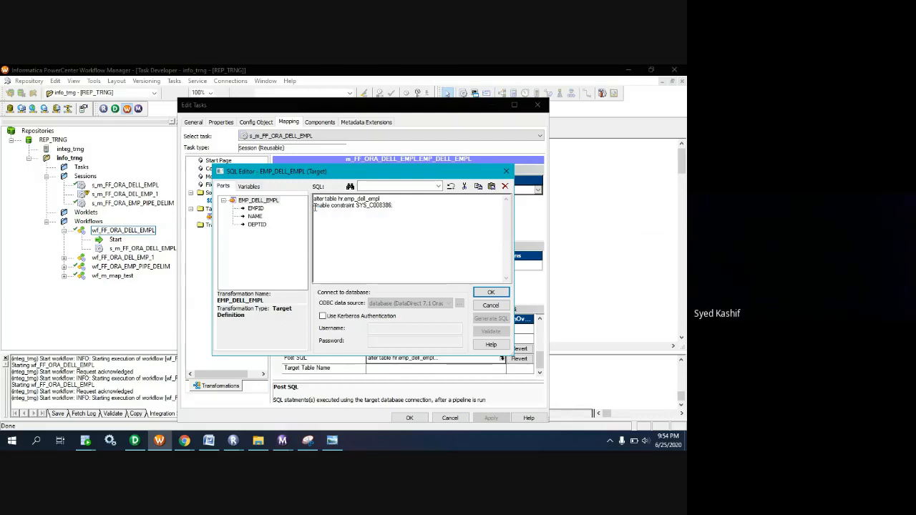
pyautogui.click(484, 293)
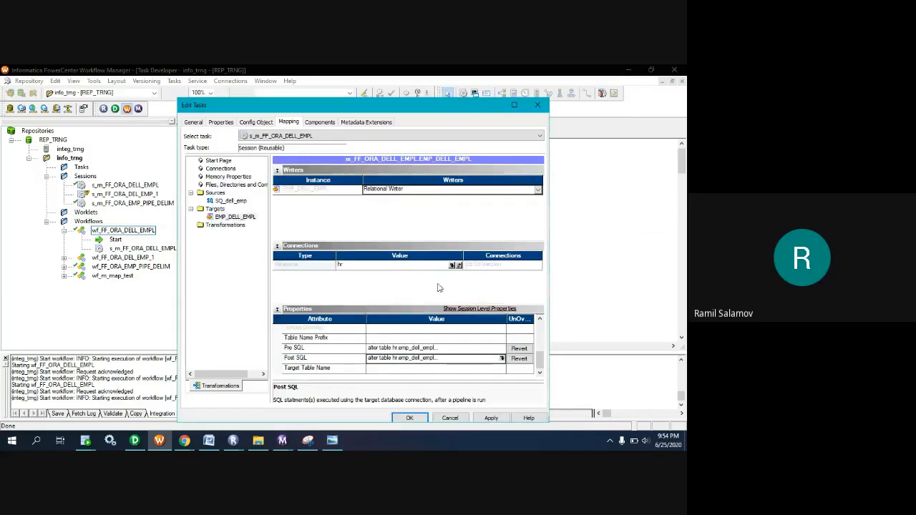
pyautogui.click(491, 418)
pyautogui.click(409, 419)
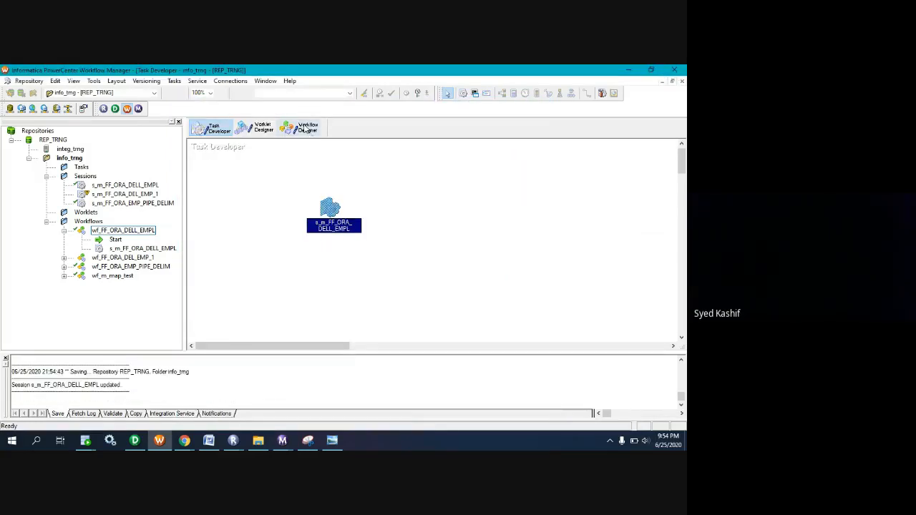
# Start the wf_FF_ORA_DELL_EMPL workflow from the Workflow Designer.
pyautogui.click(304, 129)
pyautogui.rightClick(278, 203)
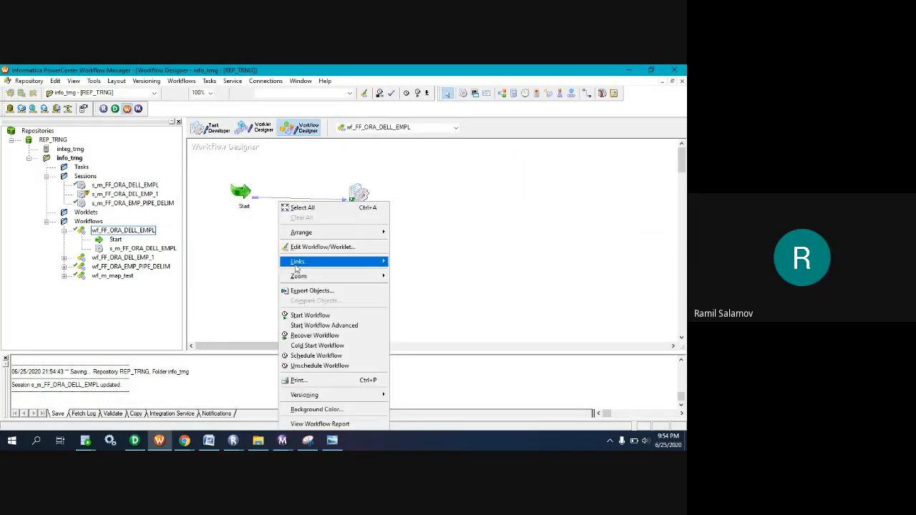
pyautogui.click(312, 316)
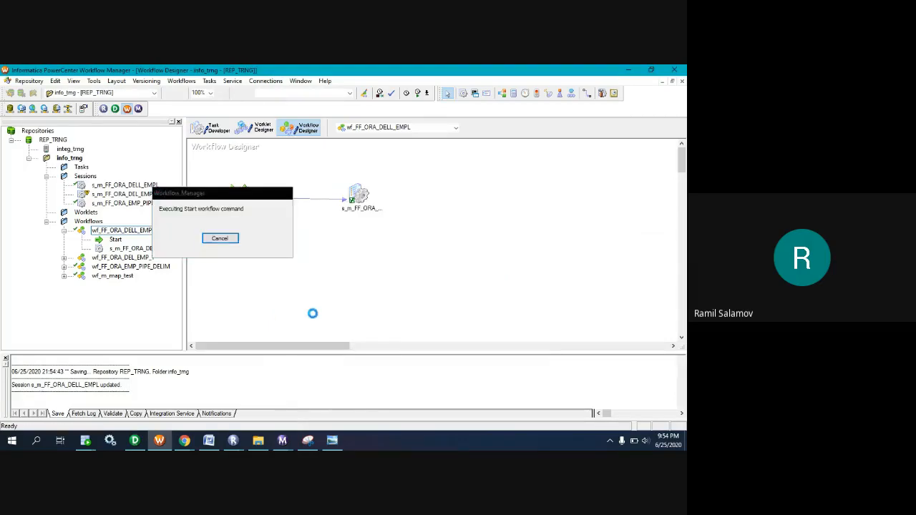
# In Workflow Monitor, close the old session log, open the newest run's session log full size, and locate its ERROR entry.
pyautogui.click(287, 441)
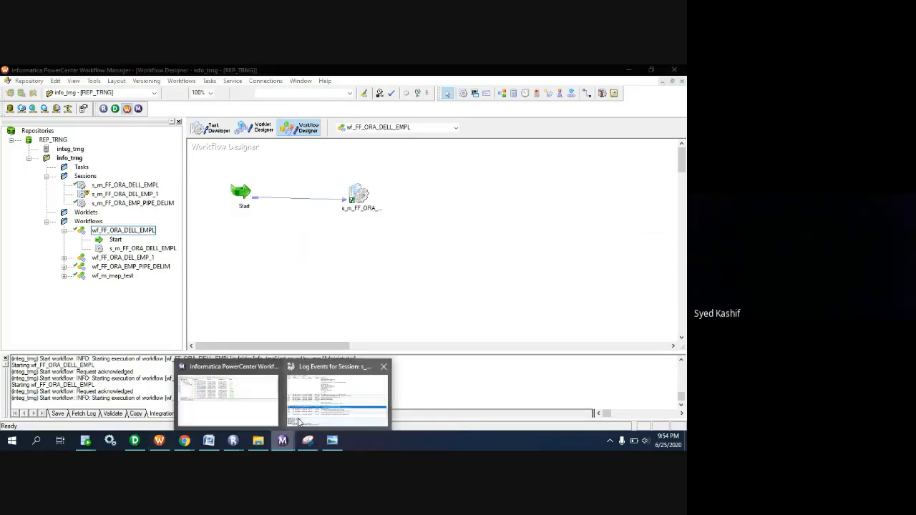
pyautogui.click(301, 421)
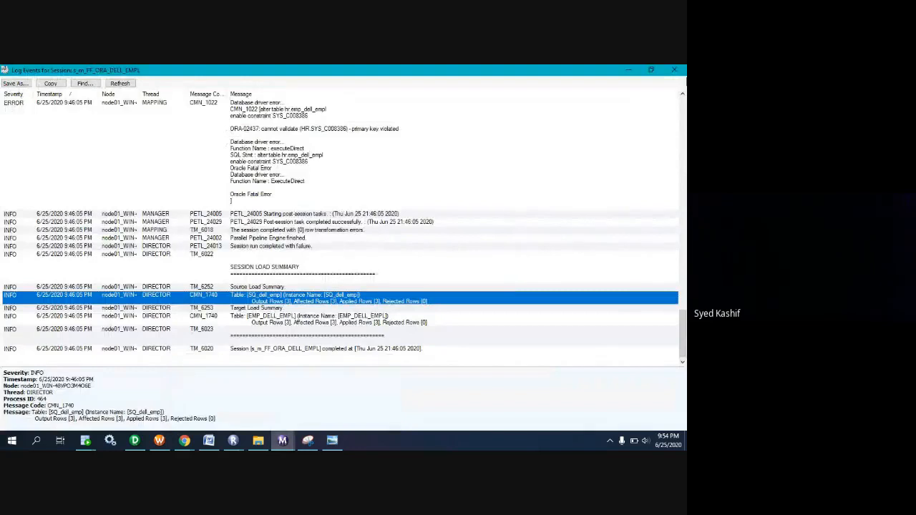
pyautogui.click(674, 71)
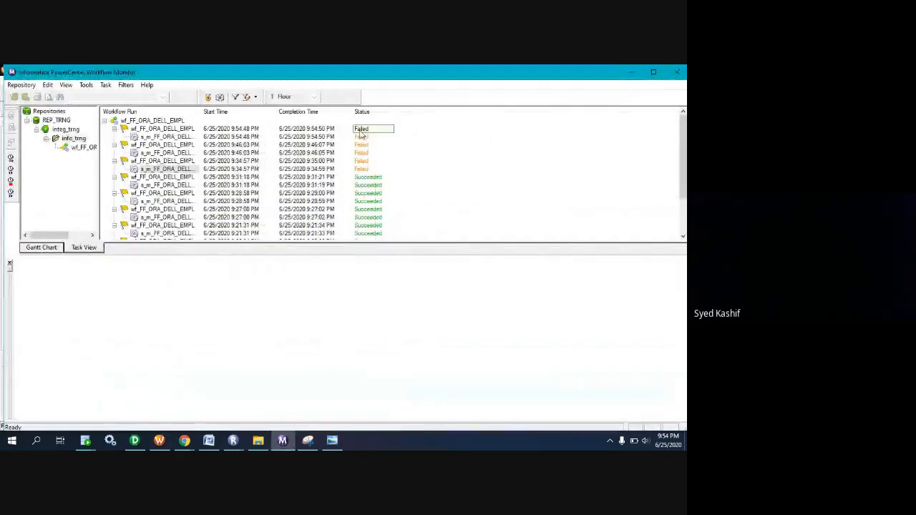
pyautogui.click(165, 137)
pyautogui.rightClick(165, 137)
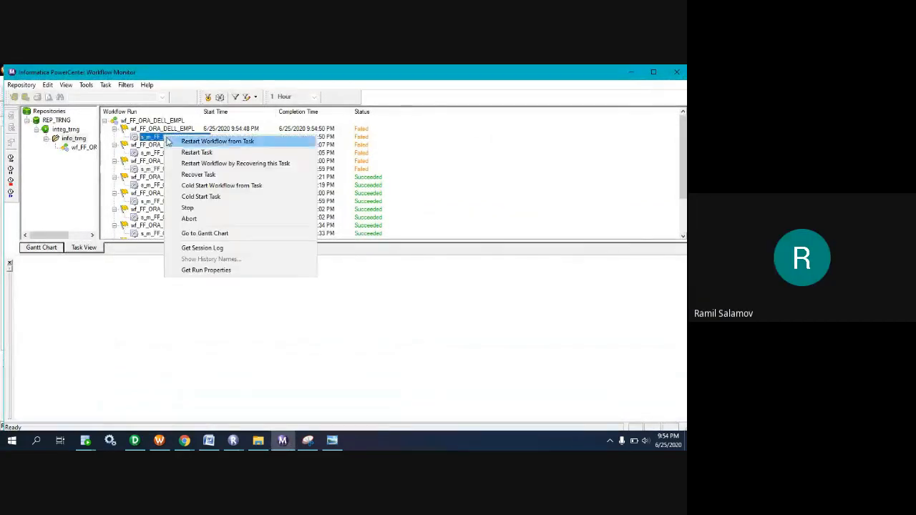
pyautogui.click(201, 248)
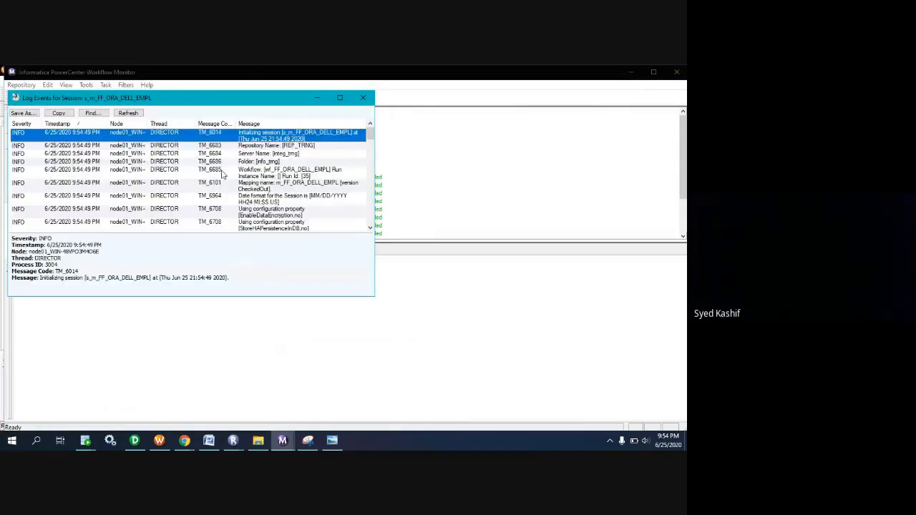
pyautogui.click(341, 99)
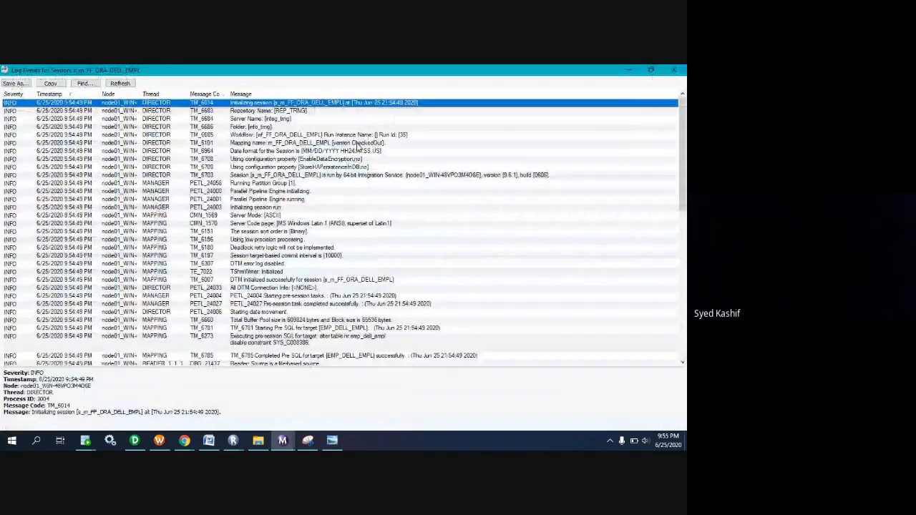
pyautogui.press('e')
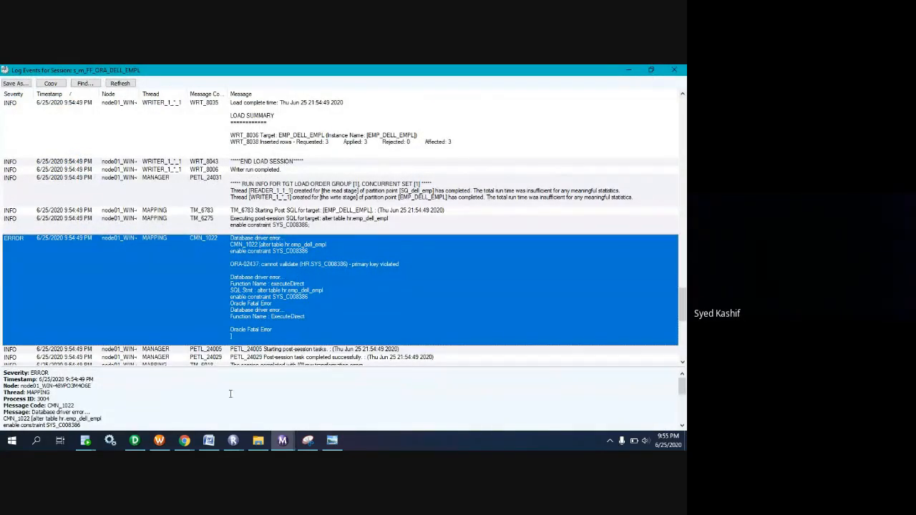
# Switch to Oracle SQL Developer and rerun the select query on hr.emp_dell_empl to check the rows after the new run.
pyautogui.moveTo(84, 444)
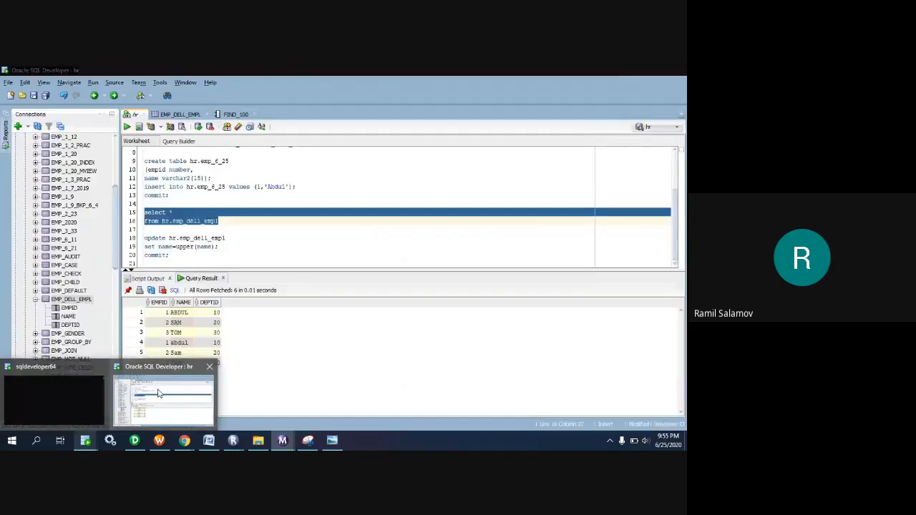
pyautogui.click(163, 398)
pyautogui.click(237, 228)
pyautogui.hotkey('ctrl', 'Return')
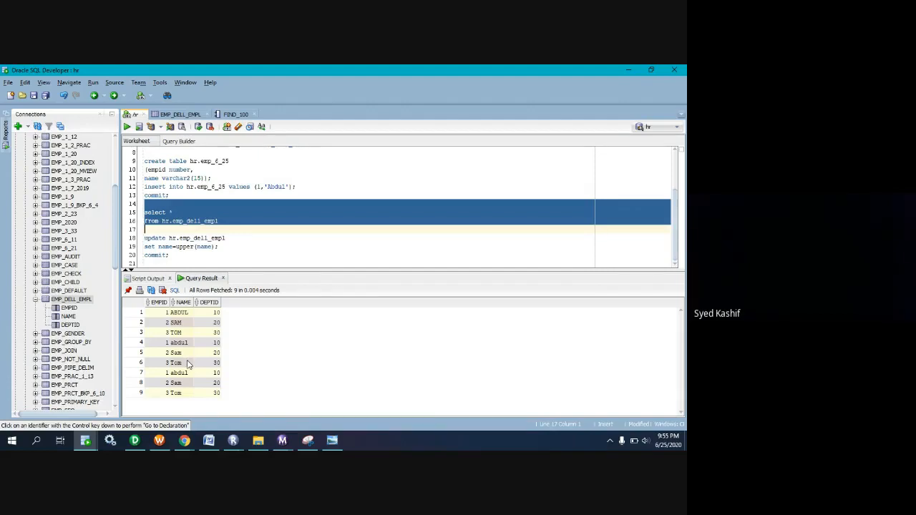
# Examine the status of primary key constraint SYS_C008386 in the EMP_DELL_EMPL table details, and return to the hr worksheet.
pyautogui.moveTo(202, 446)
pyautogui.doubleClick(63, 304)
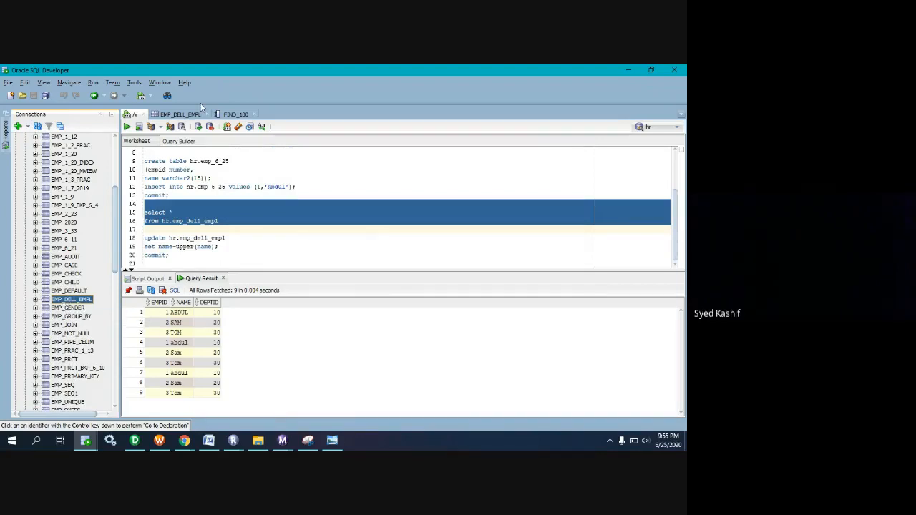
pyautogui.click(198, 114)
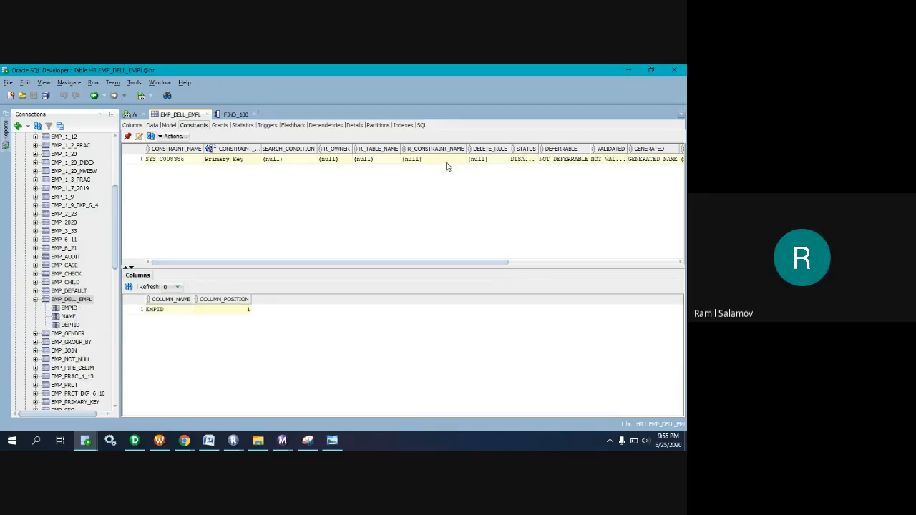
pyautogui.click(521, 162)
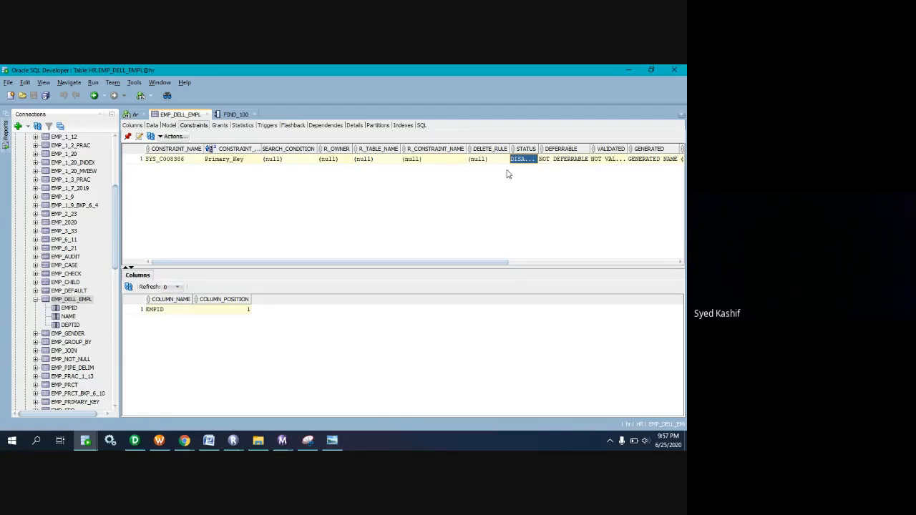
pyautogui.click(134, 115)
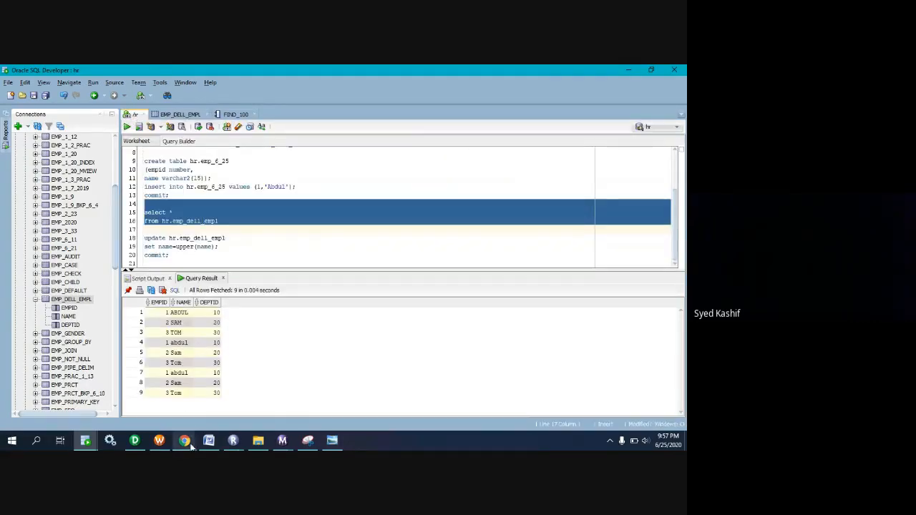
# Switch to the Google Meet window and turn off the microphone.
pyautogui.moveTo(188, 444)
pyautogui.click(143, 414)
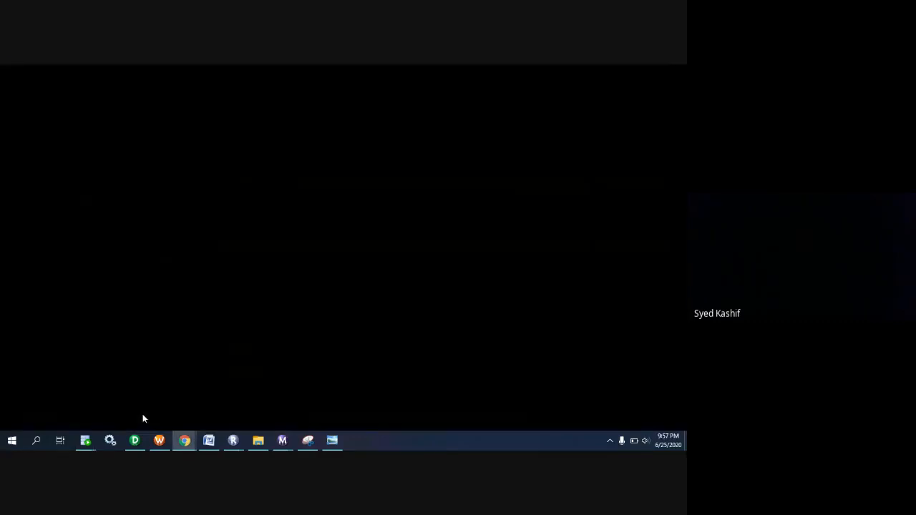
pyautogui.click(239, 388)
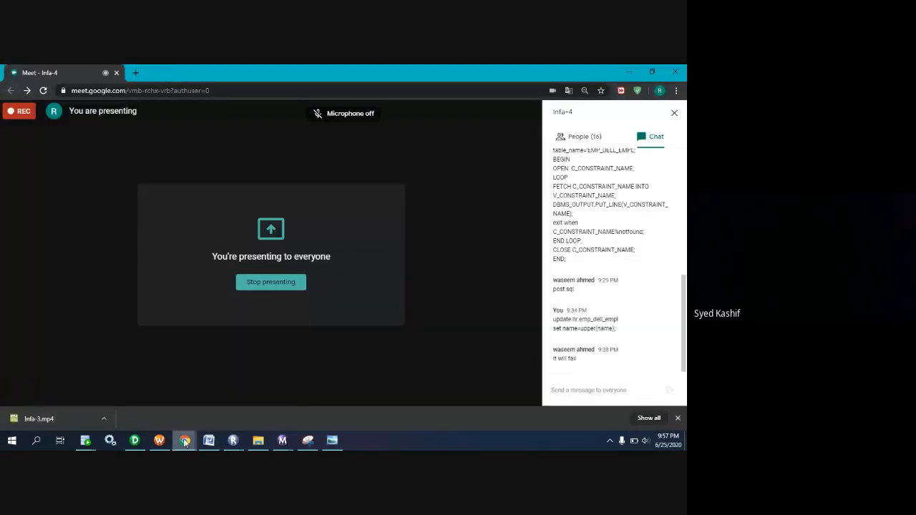
# Switch back to Workflow Manager and bring up the Task Developer workspace.
pyautogui.moveTo(185, 442)
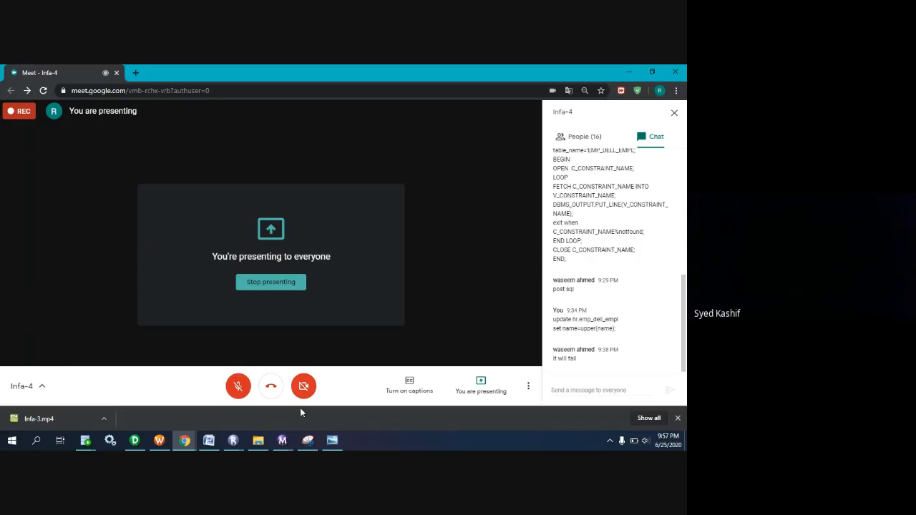
pyautogui.click(159, 442)
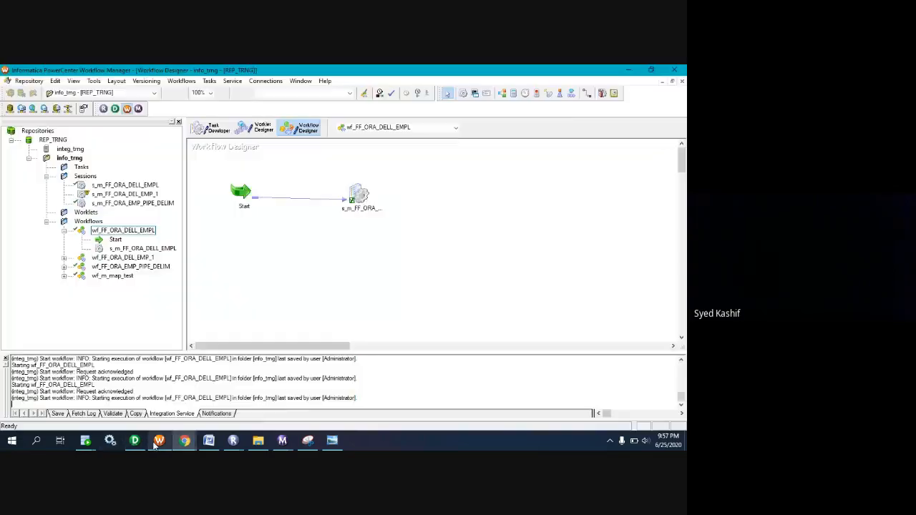
pyautogui.click(213, 135)
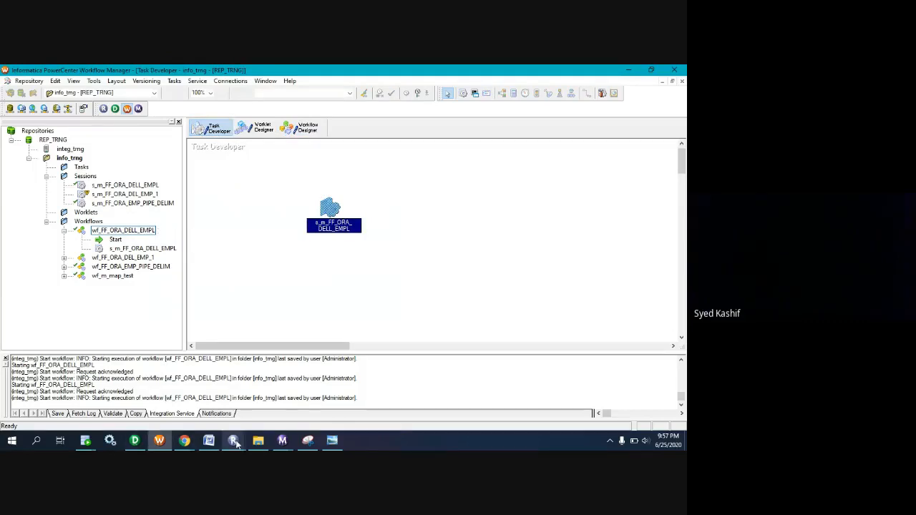
# Open dell_emp.txt from the dell source folder, enter a fourth employee record with deptid 40, discard the edit, and close the folder.
pyautogui.click(257, 440)
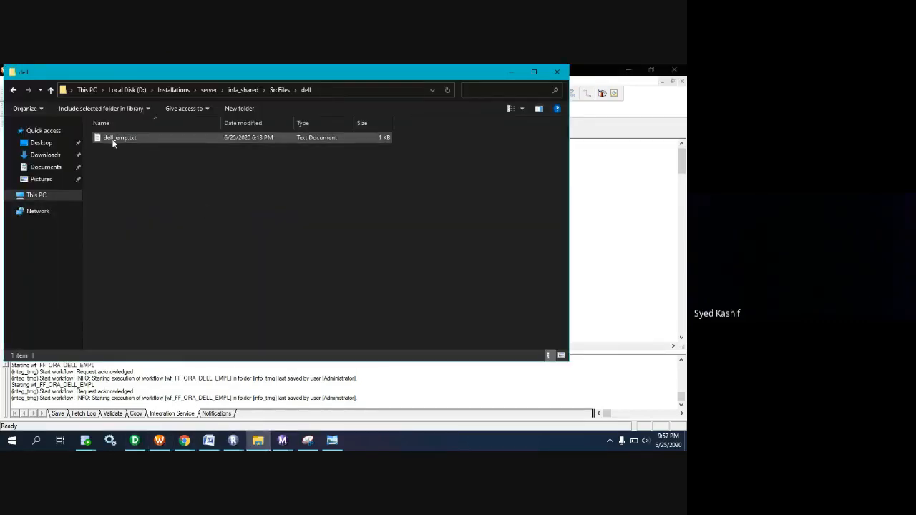
pyautogui.moveTo(113, 143)
pyautogui.doubleClick(113, 139)
pyautogui.click(131, 199)
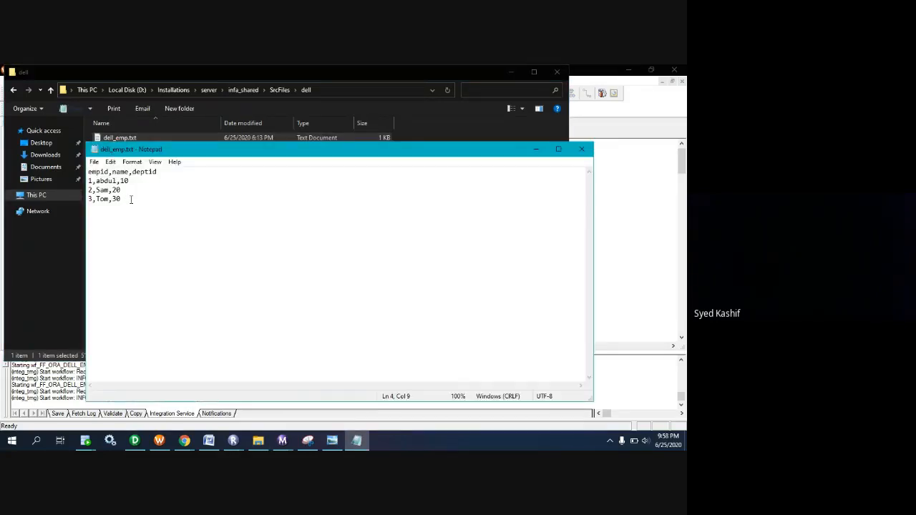
pyautogui.press('Return')
pyautogui.write('a,Ali,40')
pyautogui.click(582, 149)
pyautogui.click(315, 259)
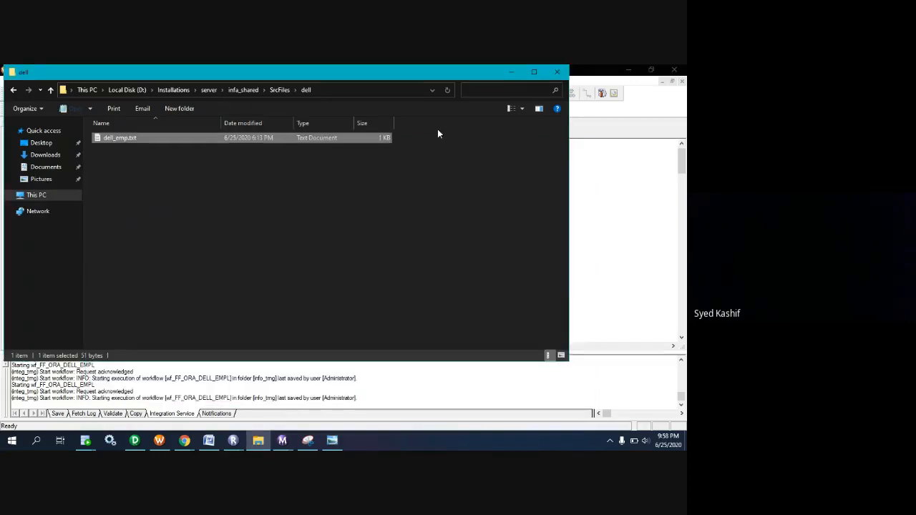
pyautogui.click(558, 73)
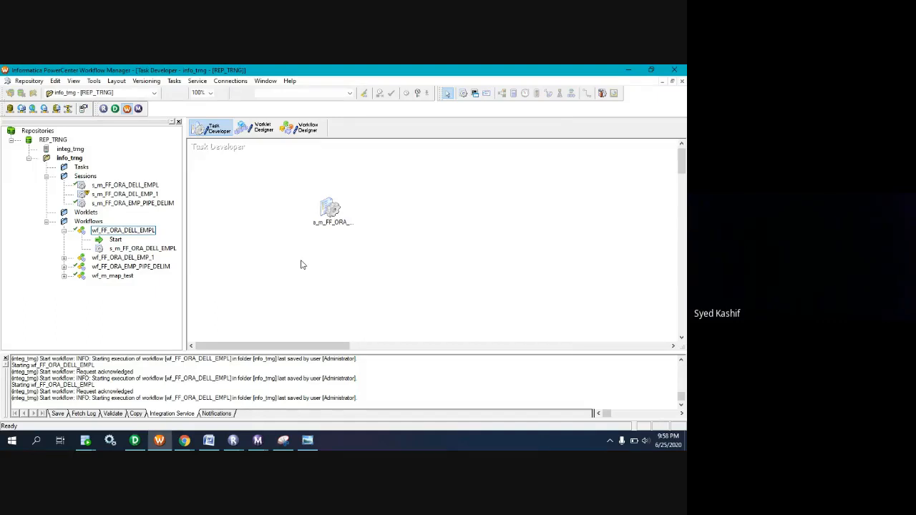
# Return to the Google Meet window and turn the microphone back on.
pyautogui.moveTo(185, 442)
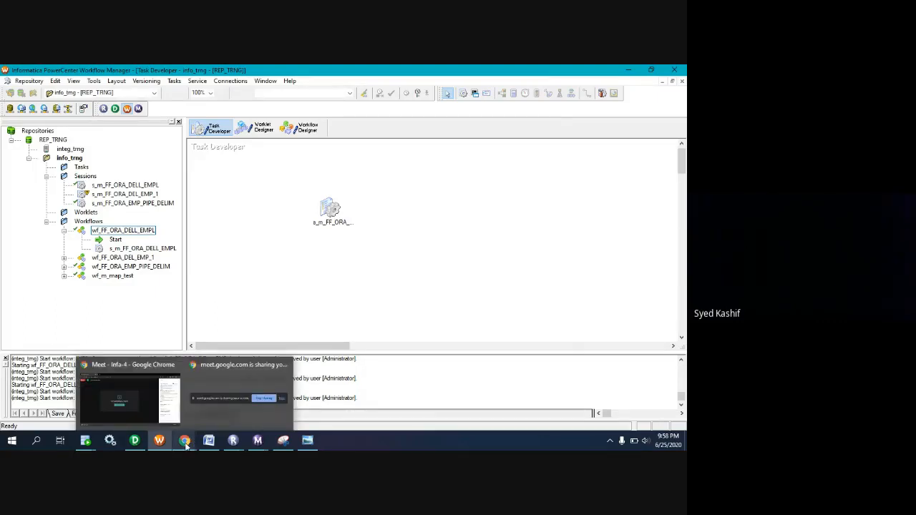
pyautogui.click(128, 398)
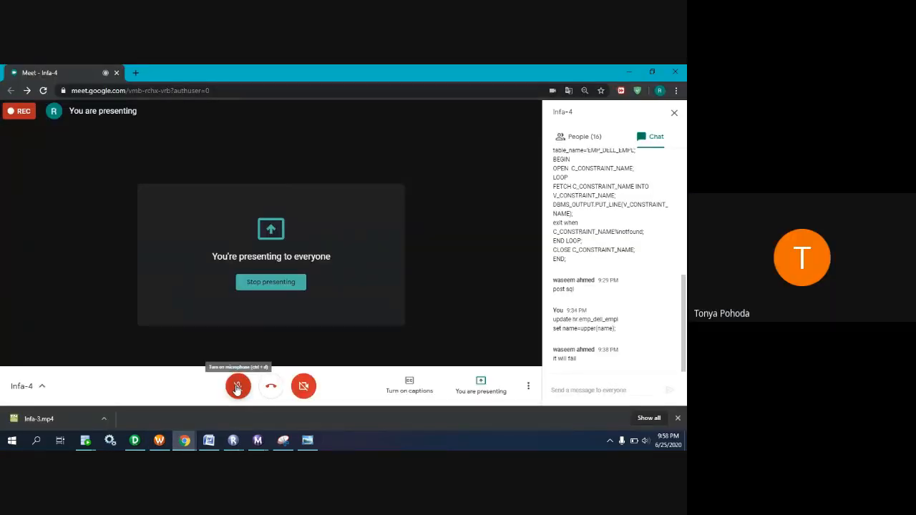
pyautogui.click(237, 388)
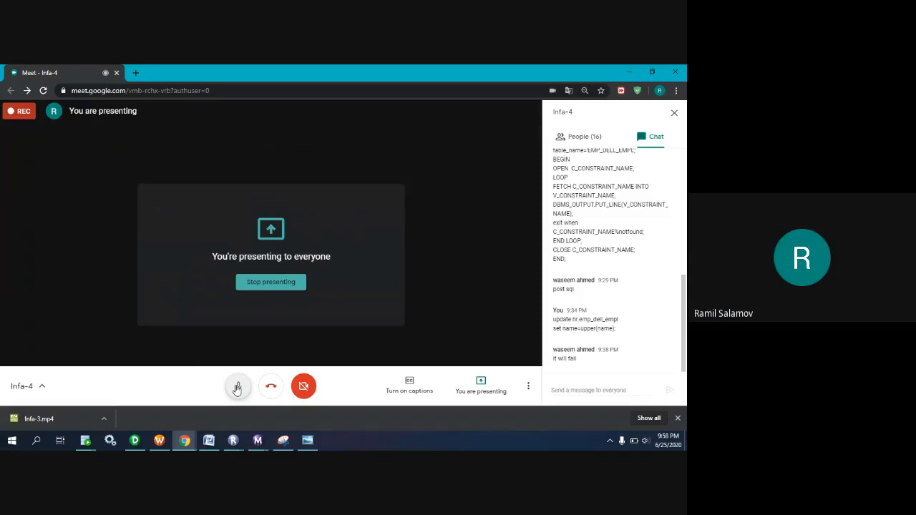
# Switch to Workflow Manager and start the wf_FF_ORA_DELL_EMPL workflow from the Workflow Designer.
pyautogui.click(237, 387)
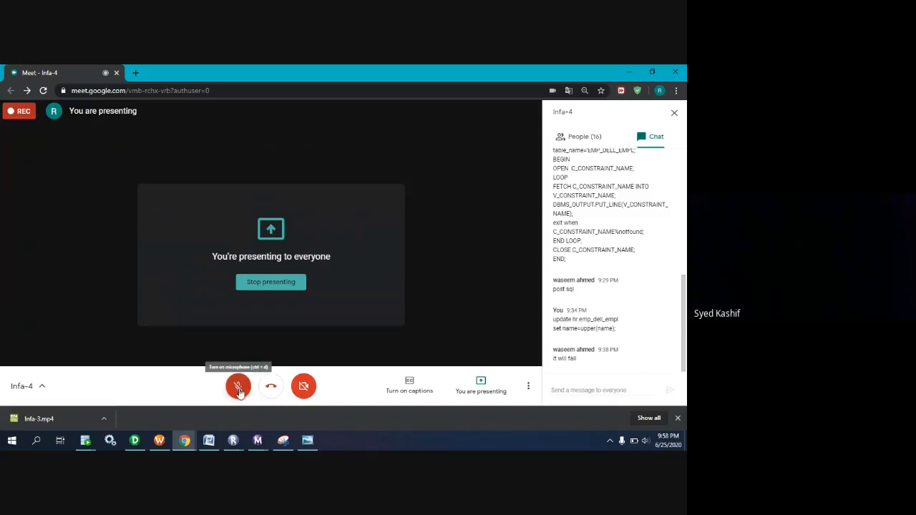
pyautogui.click(160, 441)
pyautogui.hotkey('ctrl', 's')
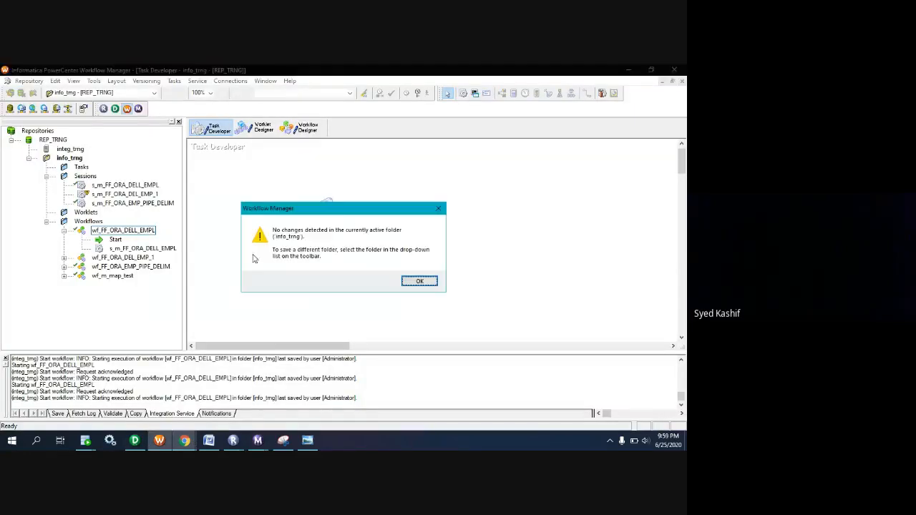
pyautogui.click(421, 281)
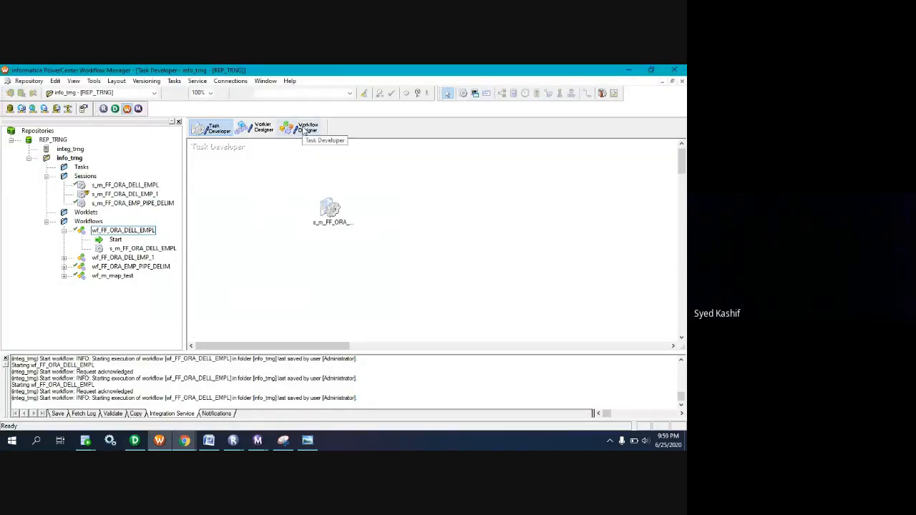
pyautogui.click(303, 128)
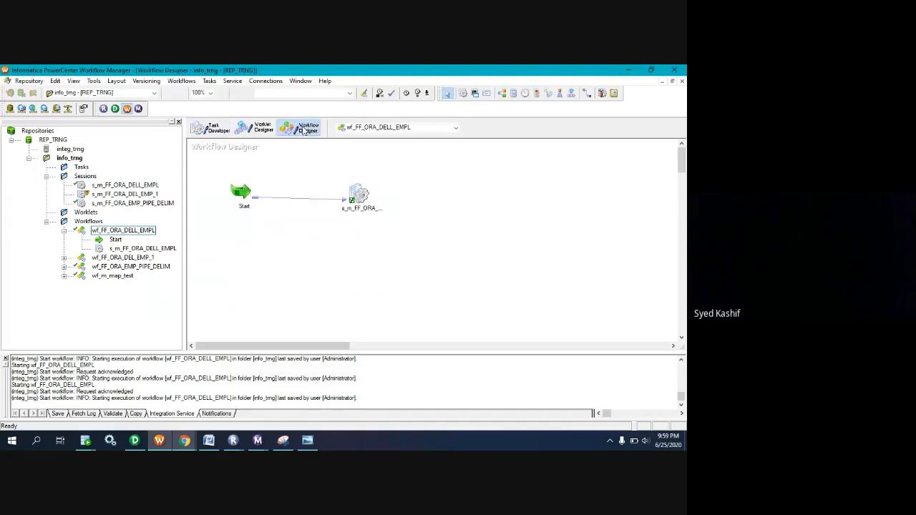
pyautogui.rightClick(306, 248)
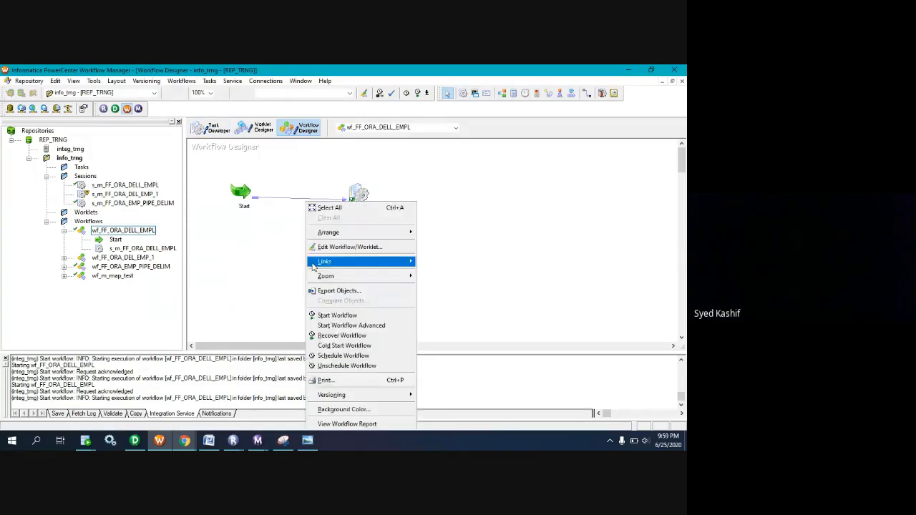
pyautogui.click(342, 321)
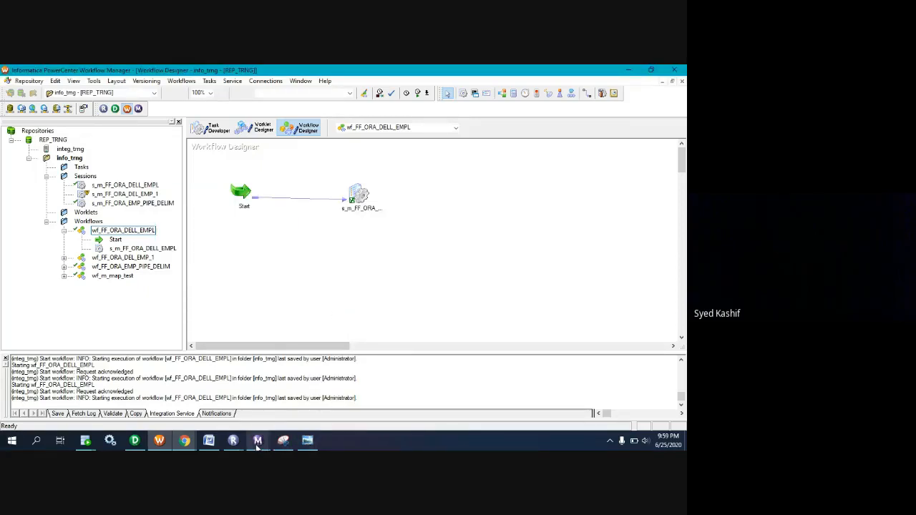
# In Workflow Monitor, close the old session log and open the session log of the newest s_m_FF_ORA_DELL_EMPL run.
pyautogui.moveTo(259, 444)
pyautogui.click(270, 420)
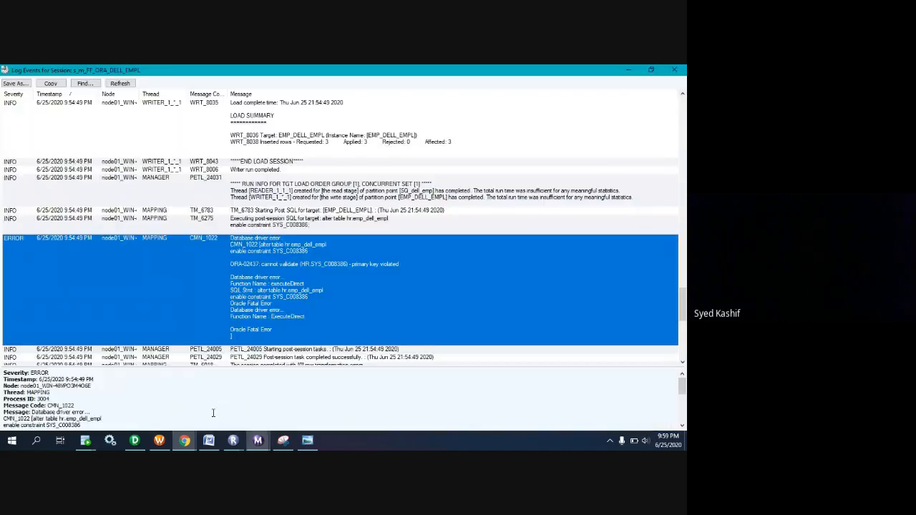
pyautogui.click(673, 69)
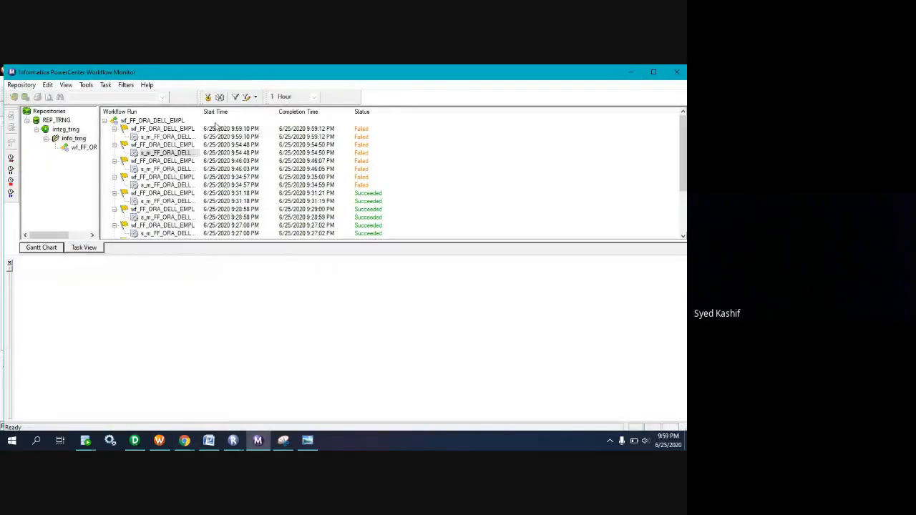
pyautogui.click(176, 137)
pyautogui.rightClick(176, 139)
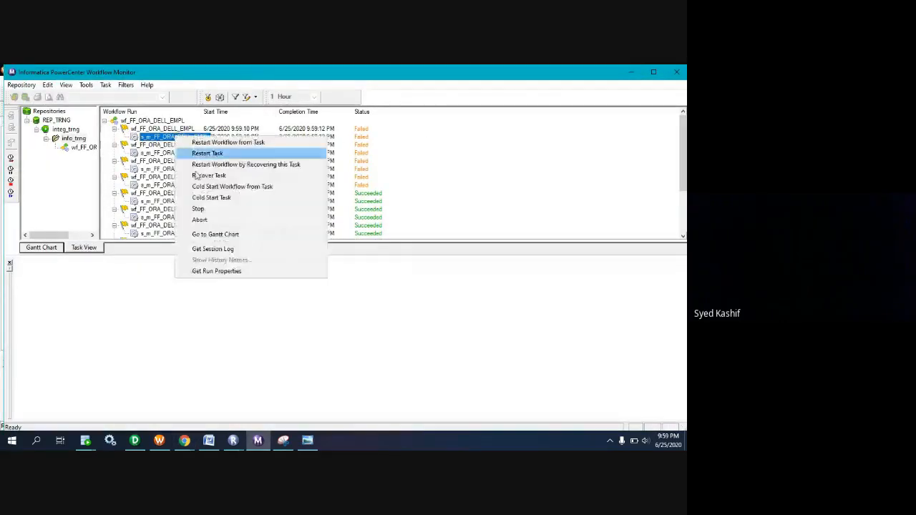
pyautogui.click(220, 250)
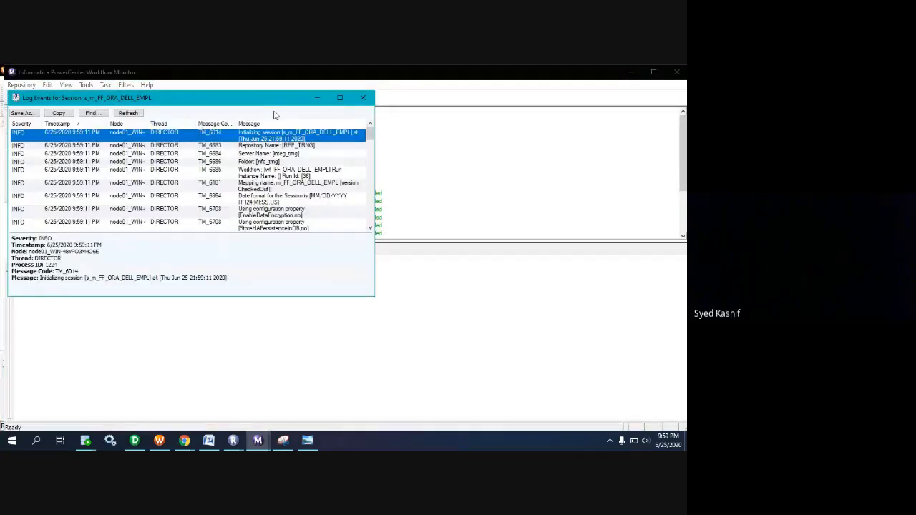
# Jump to the first error entry in the session log and review the entries that follow it.
pyautogui.click(178, 159)
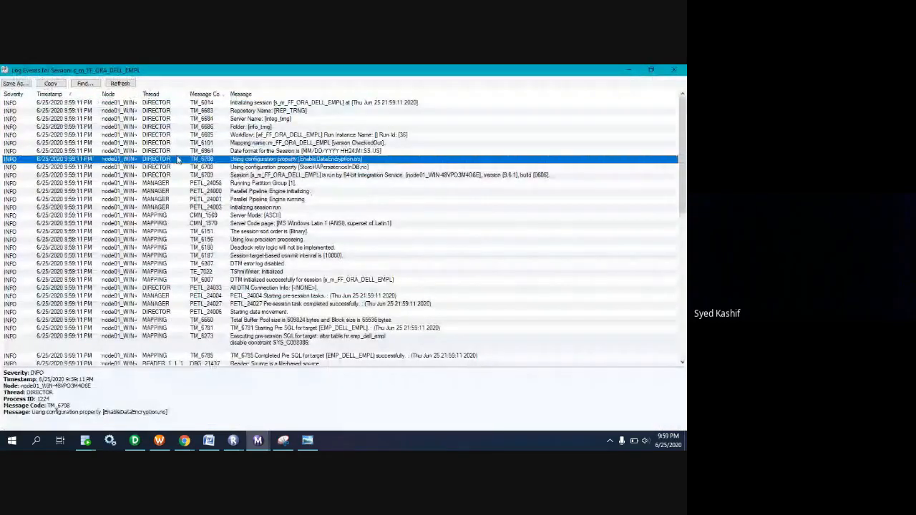
pyautogui.press('e')
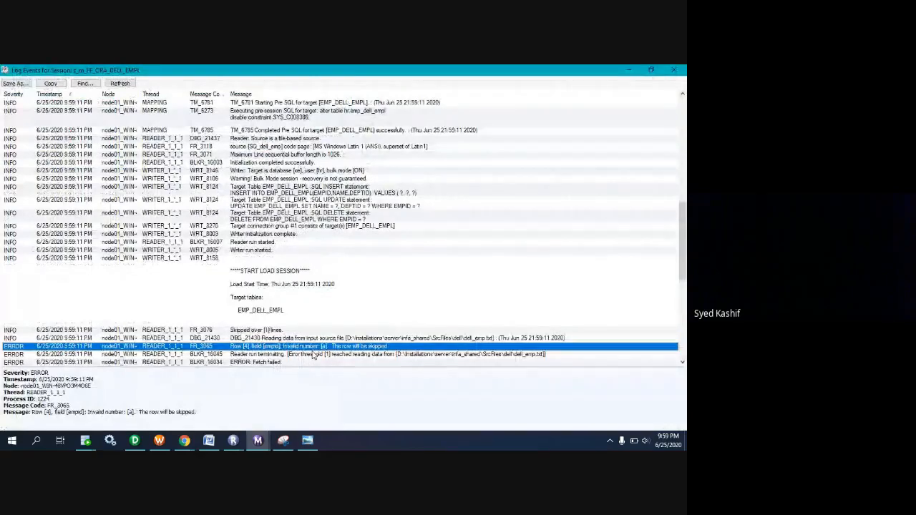
pyautogui.scroll(-3, 313, 355)
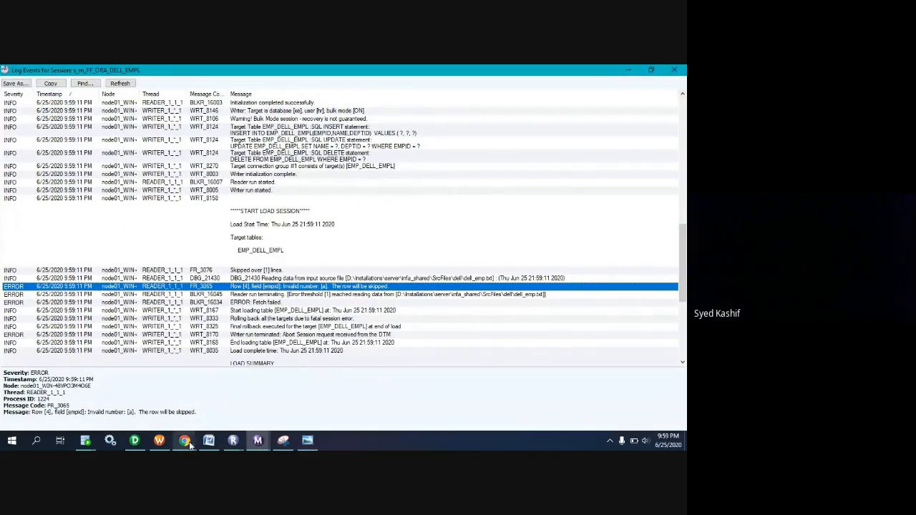
pyautogui.moveTo(187, 443)
pyautogui.click(126, 398)
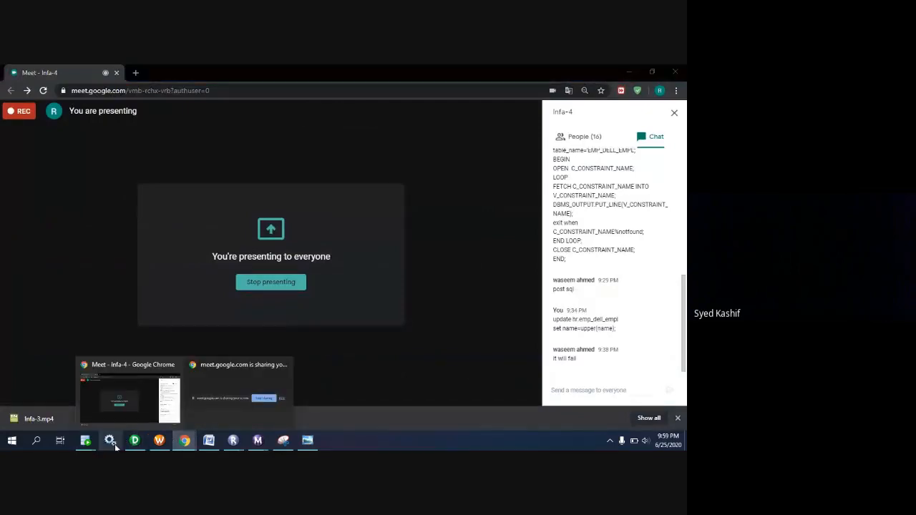
pyautogui.click(165, 443)
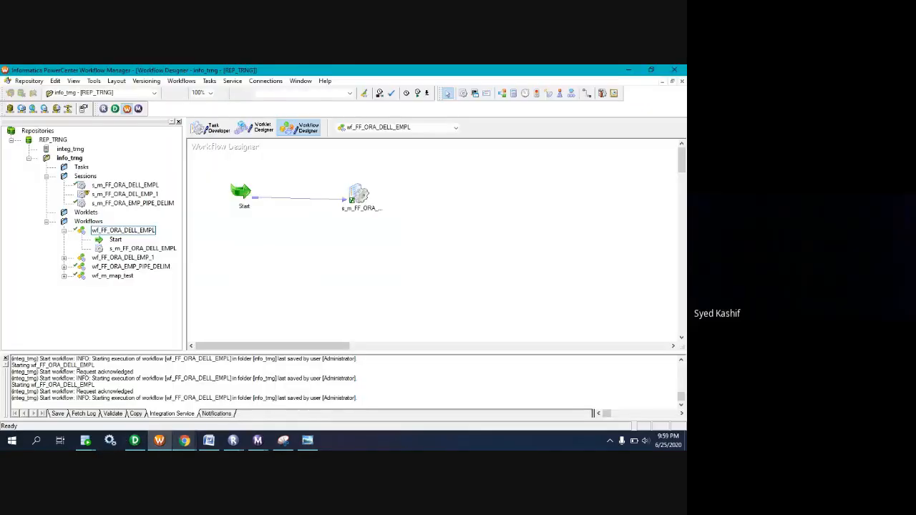
pyautogui.click(257, 443)
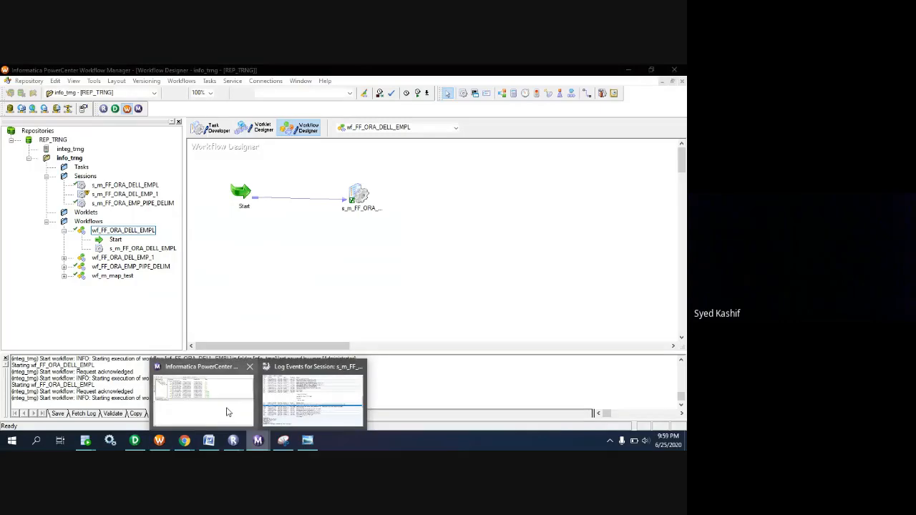
pyautogui.click(313, 393)
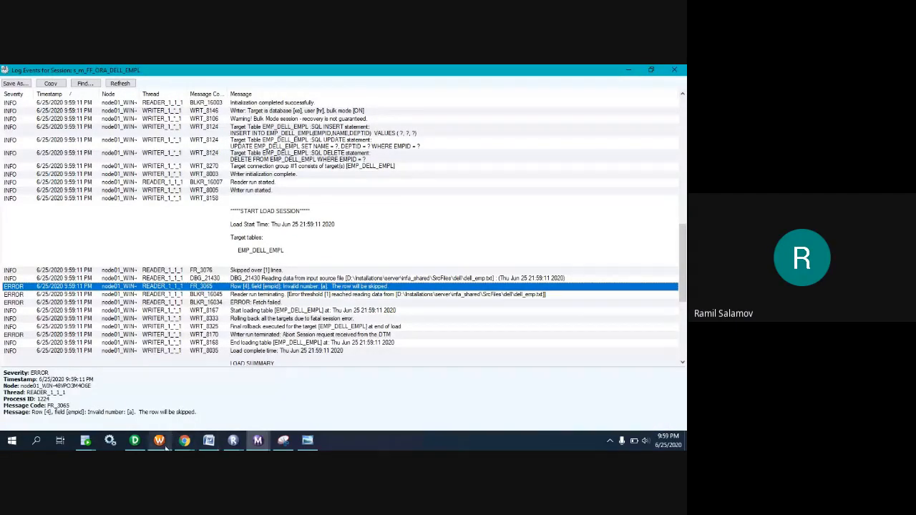
# In Workflow Manager's Task Developer, check the Stop on errors setting in the s_m_FF_ORA_DELL_EMPL session configuration and close the dialog.
pyautogui.click(159, 398)
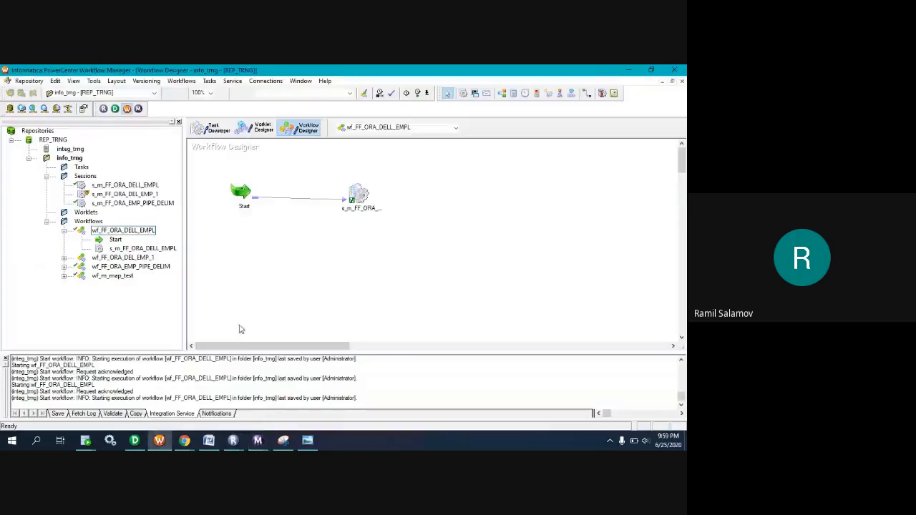
pyautogui.click(211, 128)
pyautogui.doubleClick(331, 215)
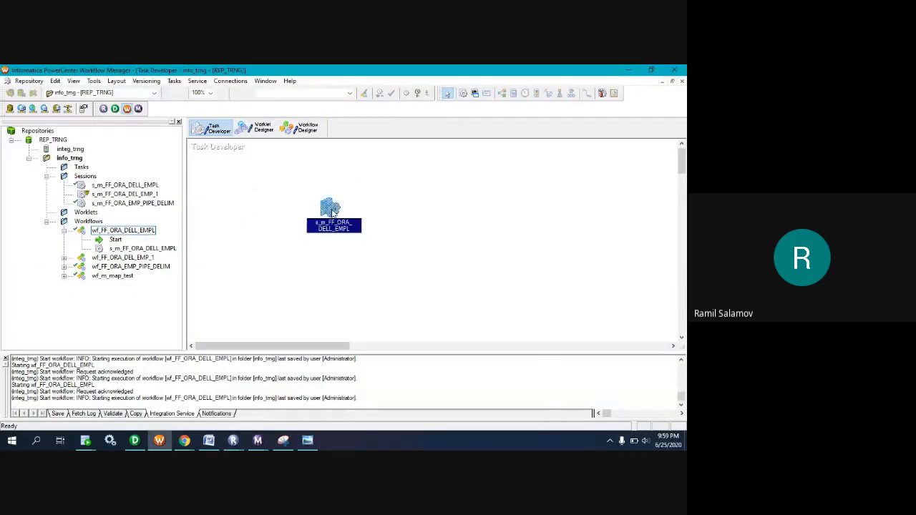
pyautogui.click(259, 123)
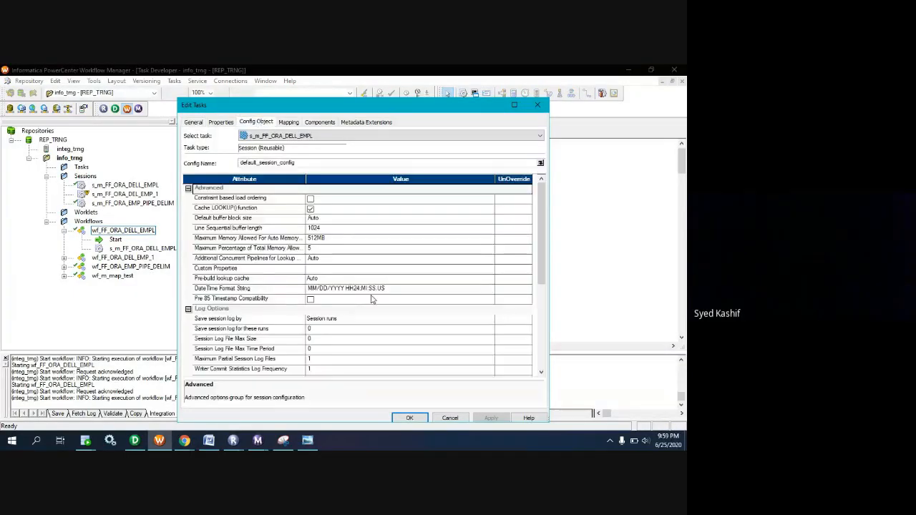
pyautogui.scroll(-2, 373, 301)
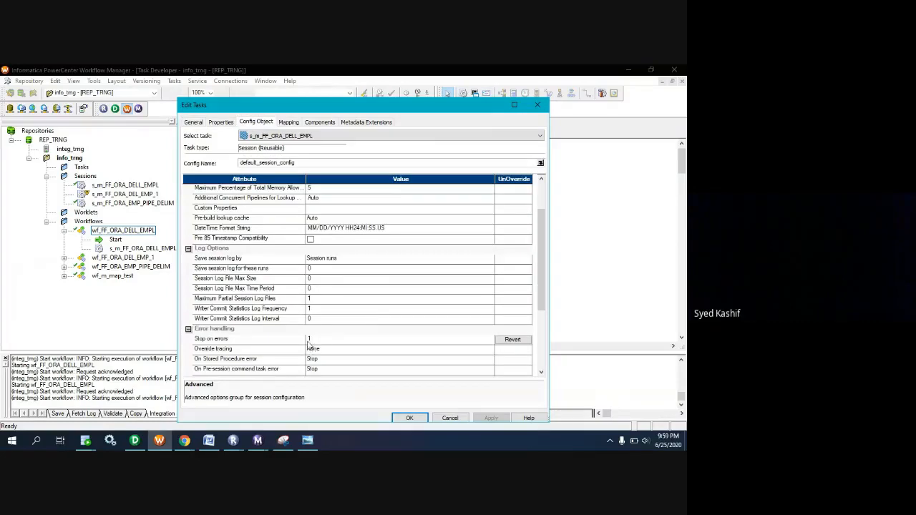
pyautogui.click(409, 417)
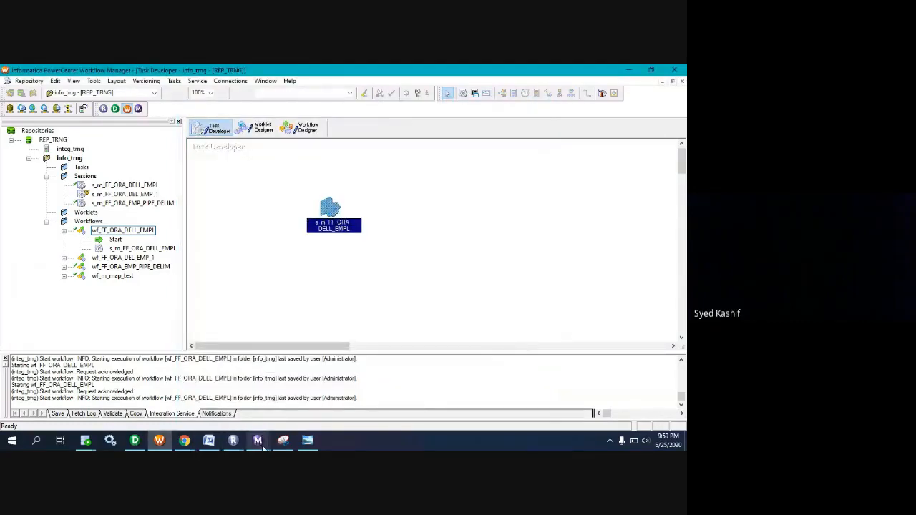
# Return to the session log and select the "Fetch failed" error entry.
pyautogui.moveTo(257, 439)
pyautogui.click(224, 399)
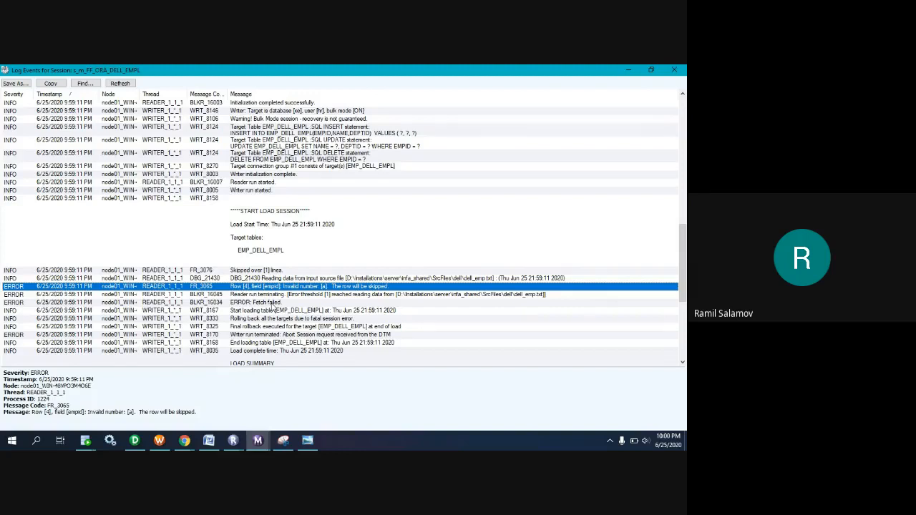
pyautogui.click(253, 303)
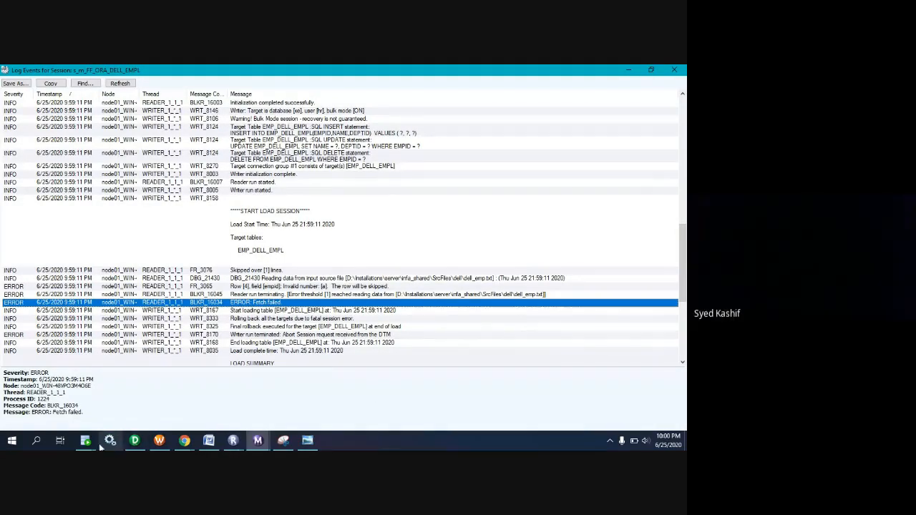
# Switch to SQL Developer and rerun the selected query on hr.emp_dell_empl to check the target rows.
pyautogui.moveTo(90, 442)
pyautogui.click(149, 387)
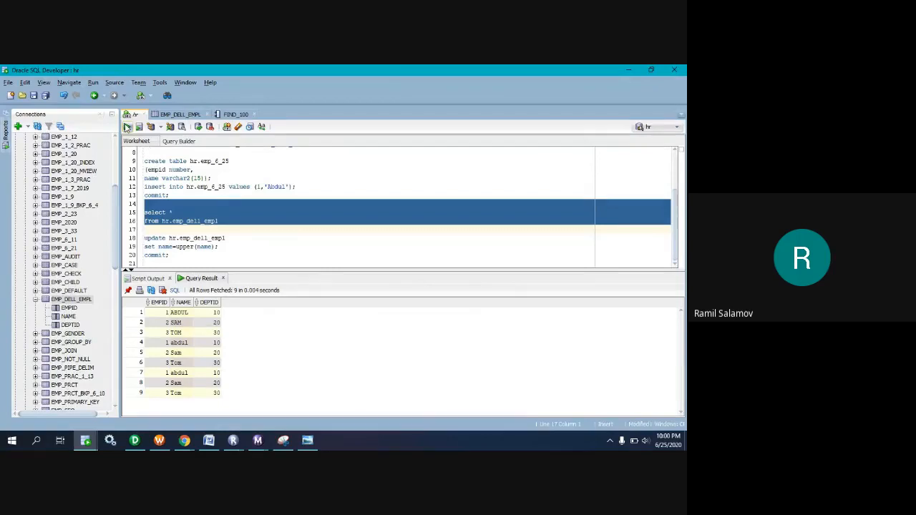
pyautogui.click(127, 127)
# In Workflow Manager, set Stop on errors to 2 for the s_m_FF_ORA_DELL_EMPL session and save the change.
pyautogui.click(157, 441)
pyautogui.doubleClick(332, 206)
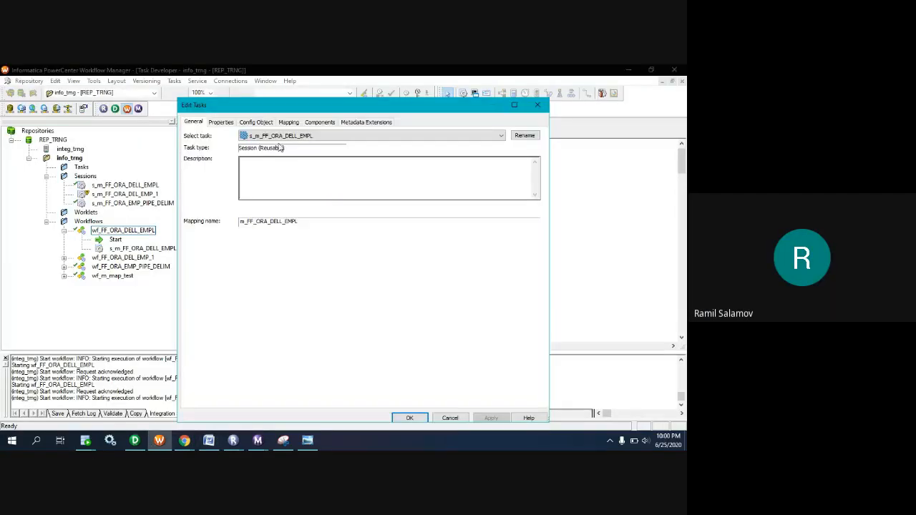
pyautogui.click(262, 124)
pyautogui.scroll(-3, 320, 286)
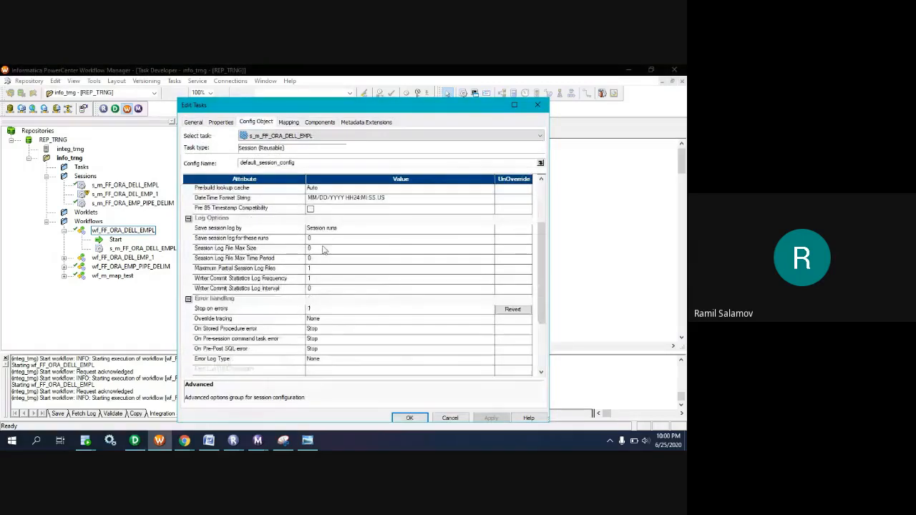
pyautogui.click(316, 309)
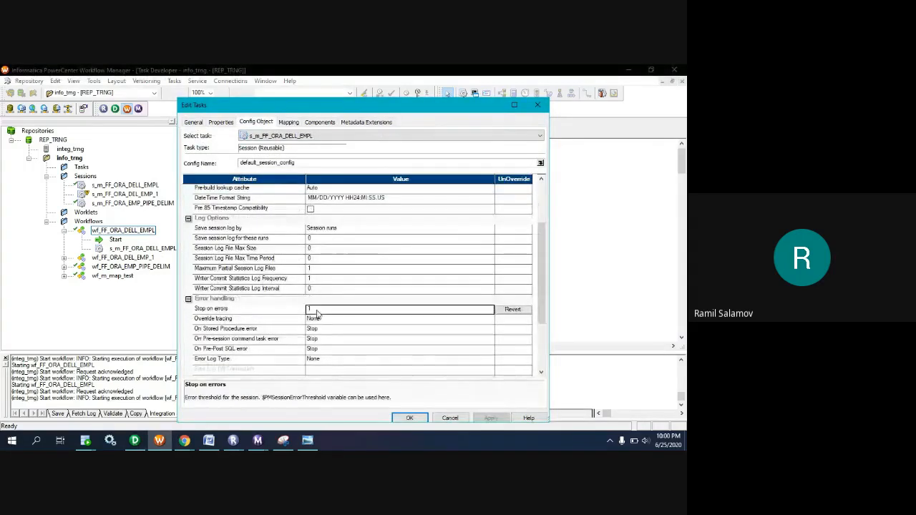
pyautogui.click(317, 309)
pyautogui.press('BackSpace')
pyautogui.write('2')
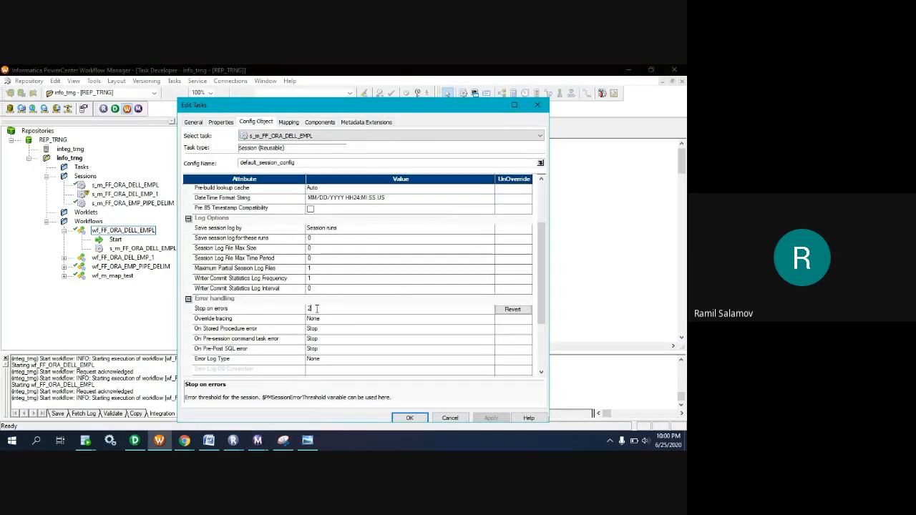
pyautogui.click(409, 418)
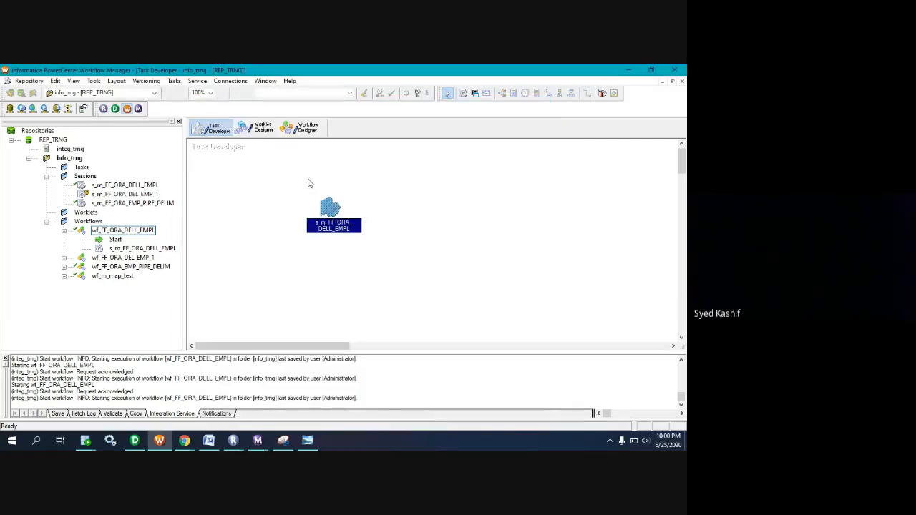
pyautogui.hotkey('ctrl', 's')
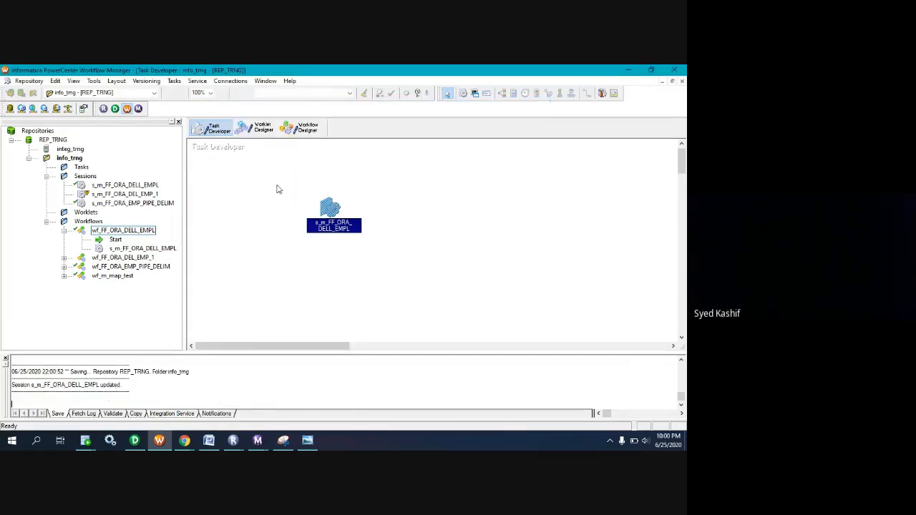
# Start the wf_FF_ORA_DELL_EMPL workflow with the updated session and switch to the session log window.
pyautogui.click(304, 139)
pyautogui.rightClick(298, 227)
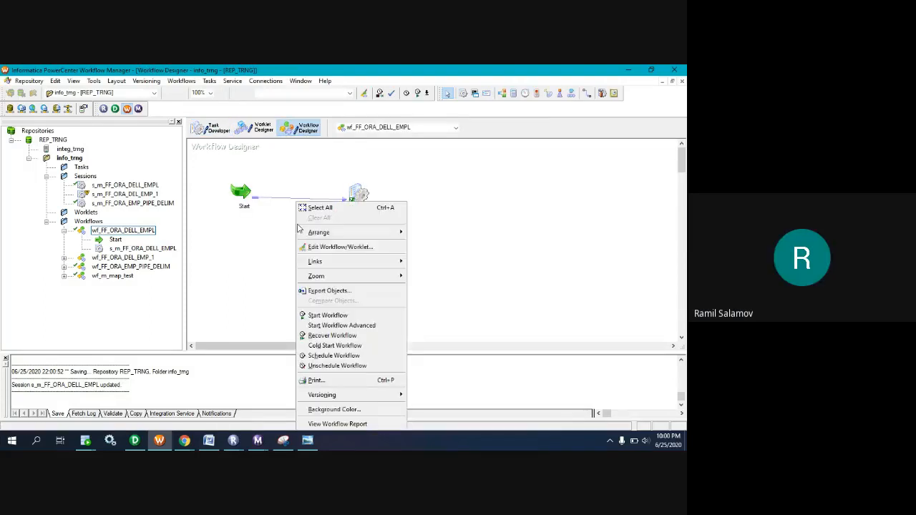
pyautogui.click(333, 317)
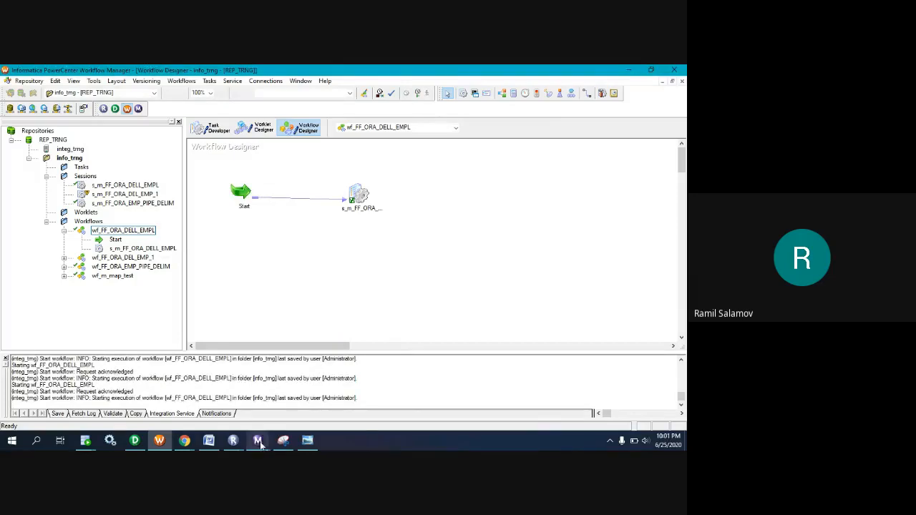
pyautogui.click(259, 444)
pyautogui.click(291, 404)
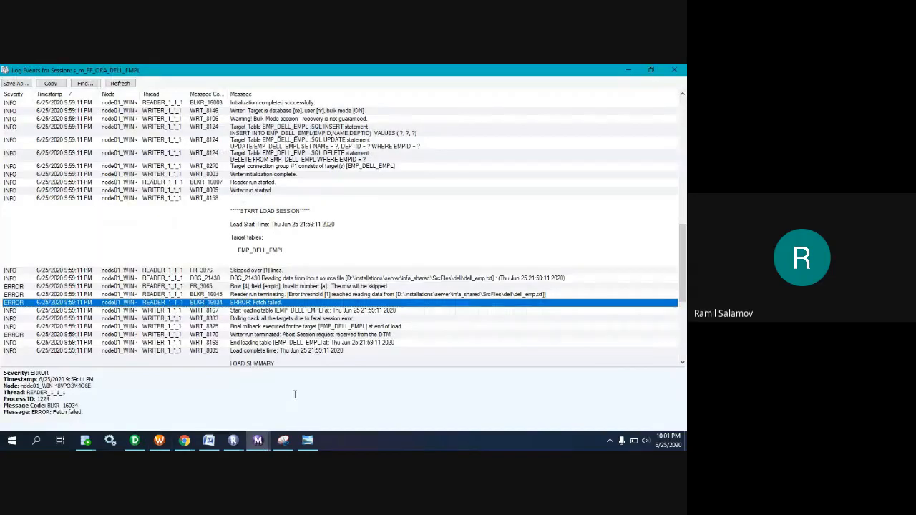
# Open the session log of the latest s_m_FF_ORA_DELL_EMPL run and select the FR_3065 error entry for row 4.
pyautogui.click(674, 70)
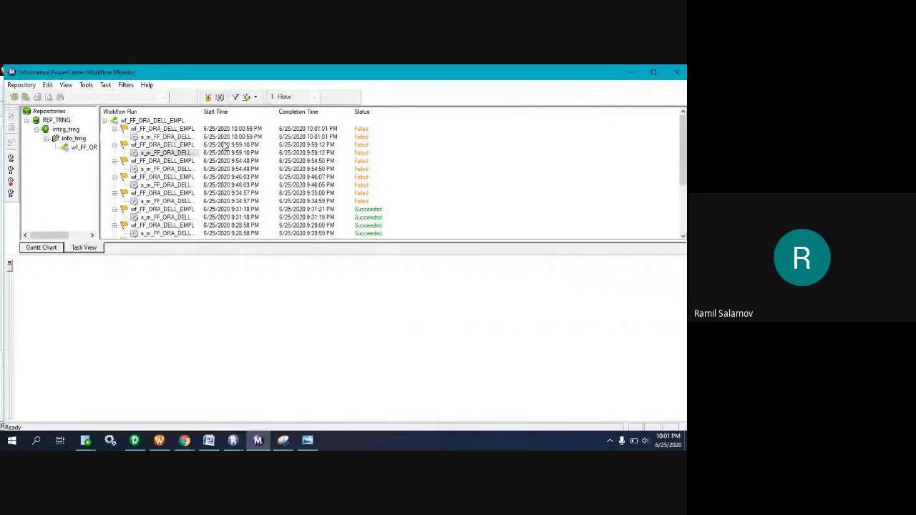
pyautogui.rightClick(161, 135)
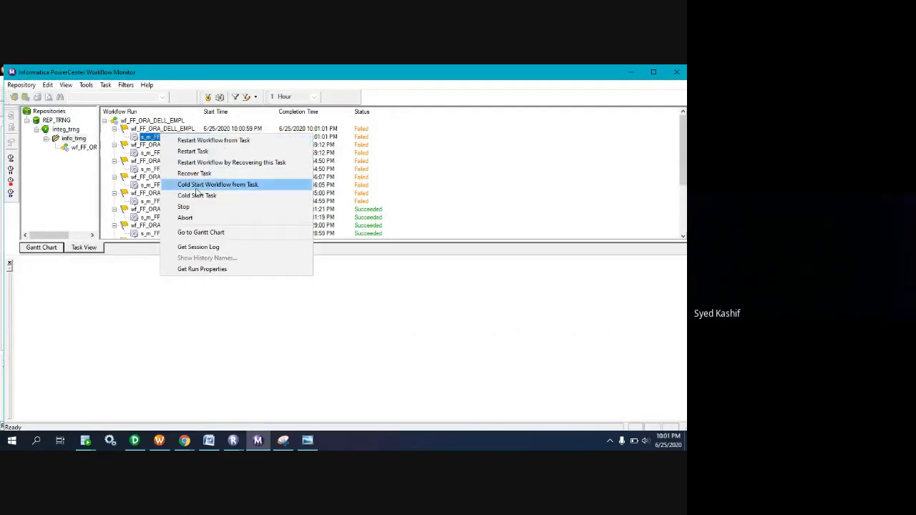
pyautogui.click(202, 246)
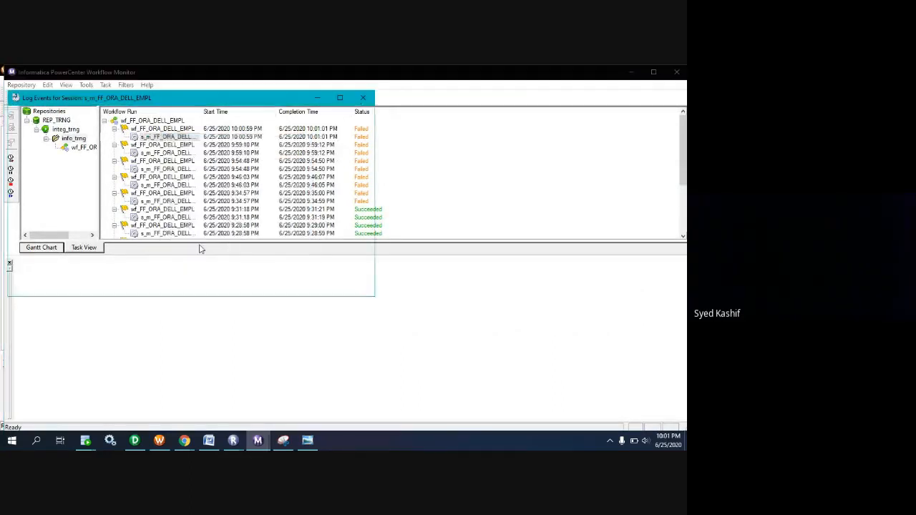
pyautogui.click(347, 100)
pyautogui.scroll(-10, 343, 215)
pyautogui.click(72, 346)
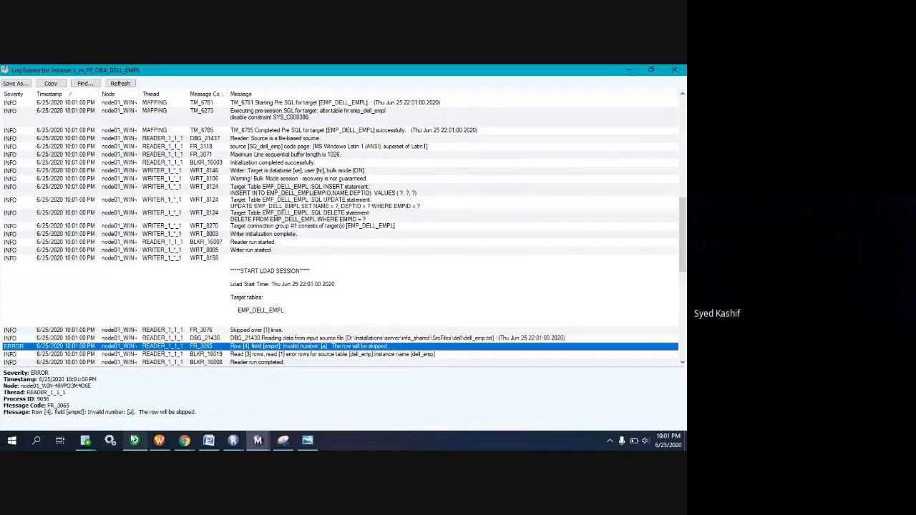
# Switch to SQL Developer and rerun the selected hr.emp_dell_empl query to check the rows loaded by the latest run.
pyautogui.click(85, 440)
pyautogui.click(161, 403)
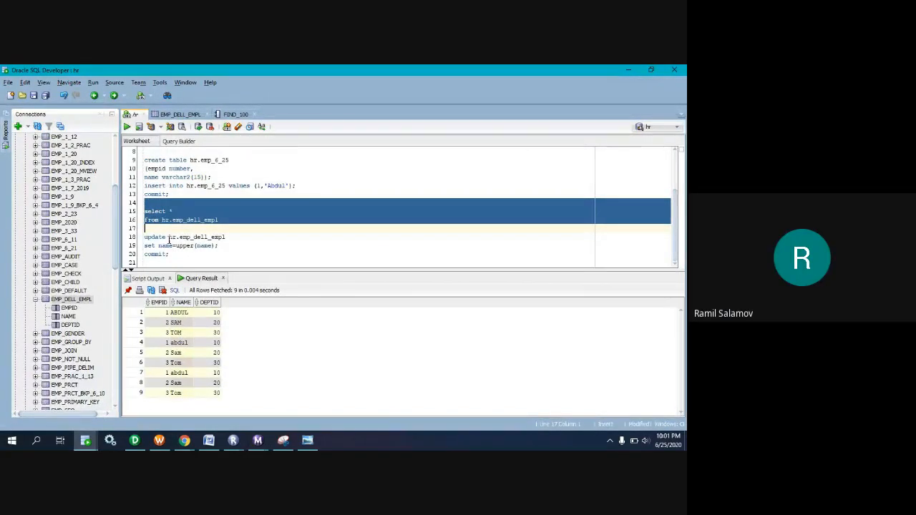
pyautogui.click(127, 126)
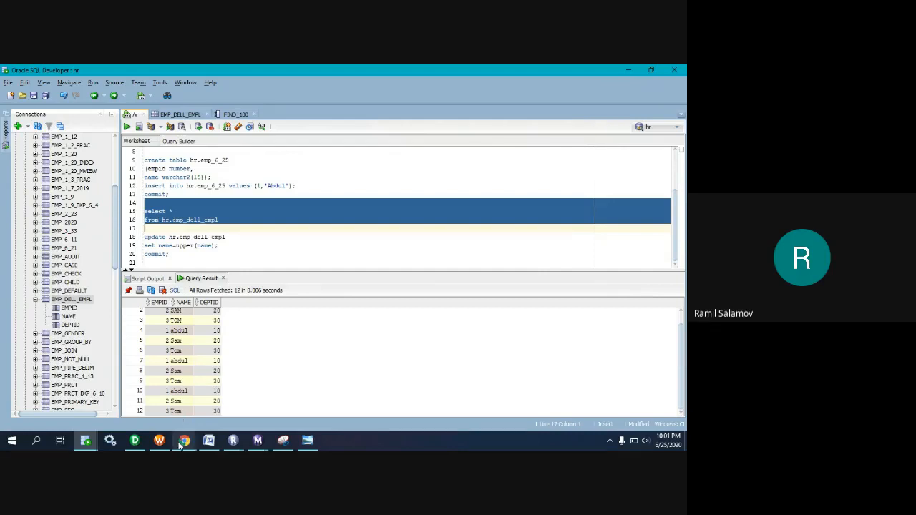
# Switch to the Google Meet window, mute the microphone, and minimize the window again.
pyautogui.moveTo(185, 440)
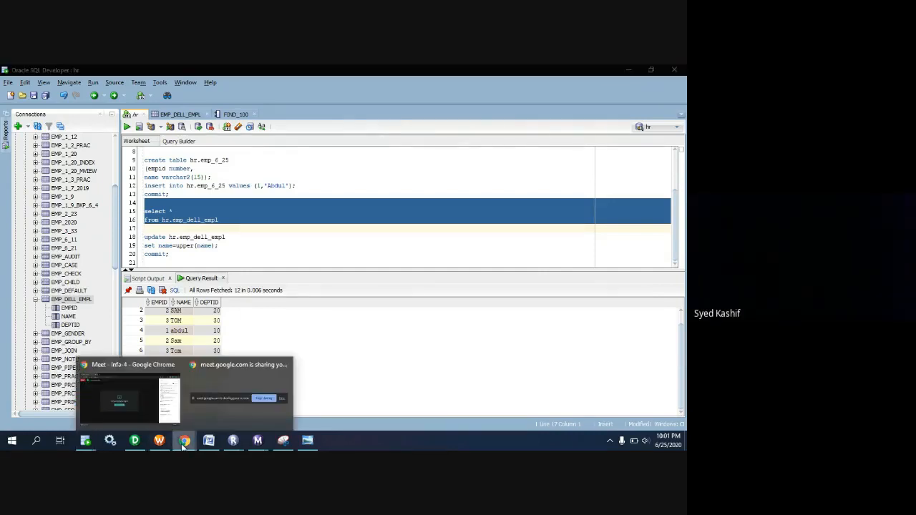
pyautogui.click(142, 412)
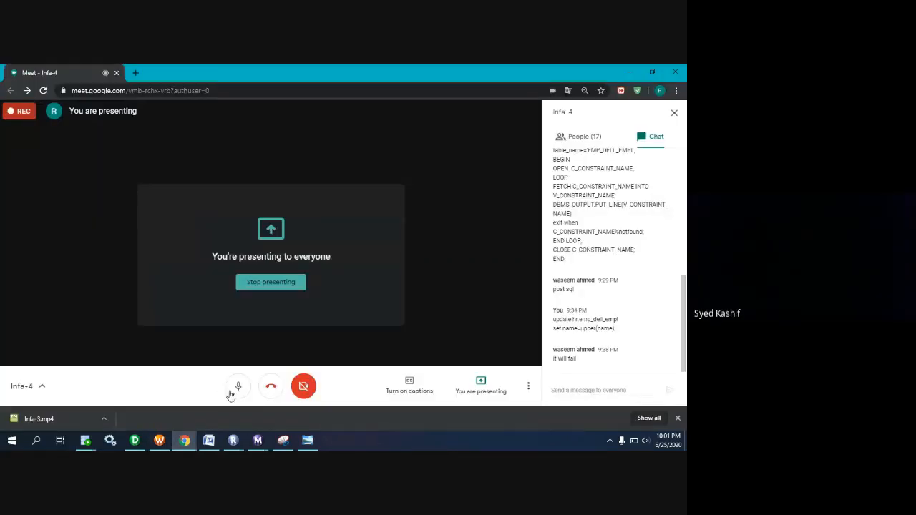
pyautogui.click(240, 389)
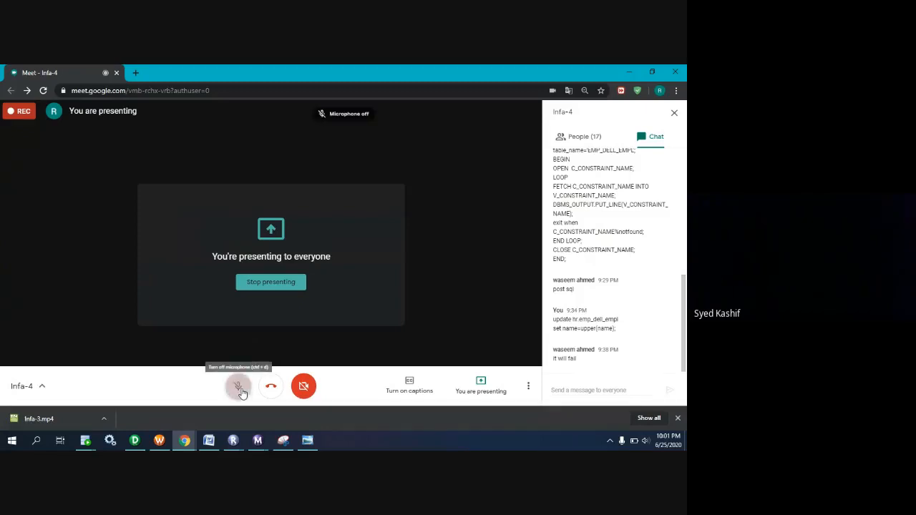
pyautogui.click(185, 442)
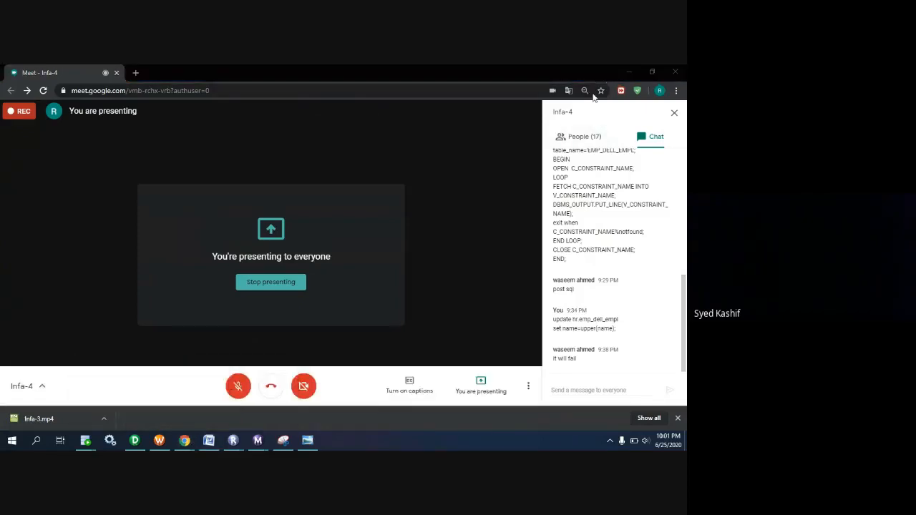
pyautogui.click(630, 71)
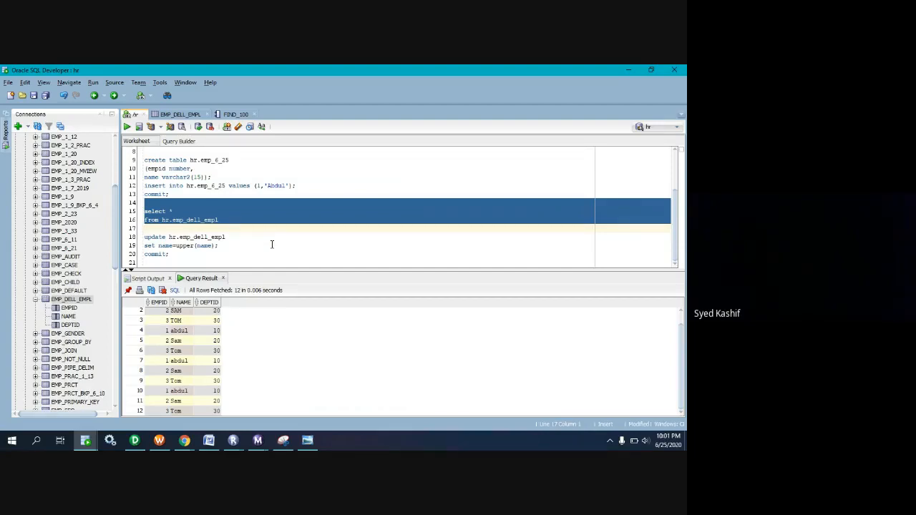
# Return to the Google Meet window, unmute the microphone to talk, and mute it again.
pyautogui.moveTo(184, 441)
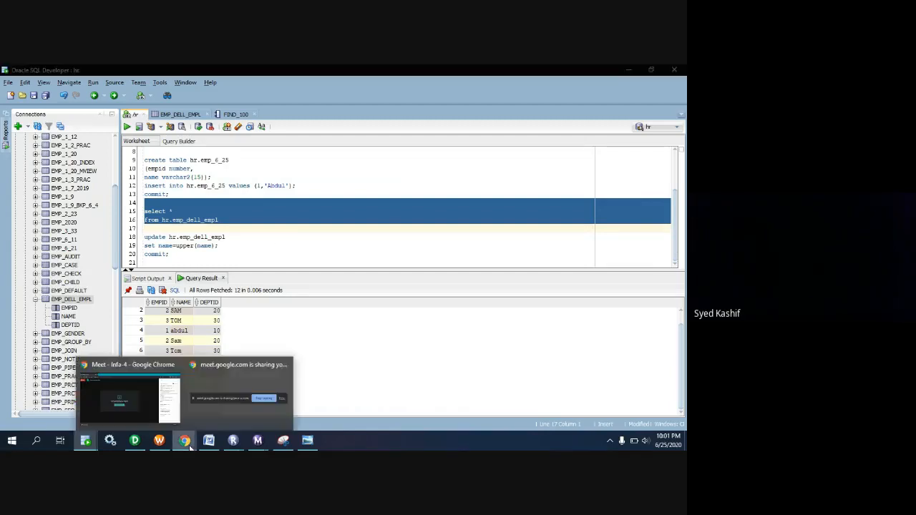
pyautogui.click(148, 401)
pyautogui.click(237, 387)
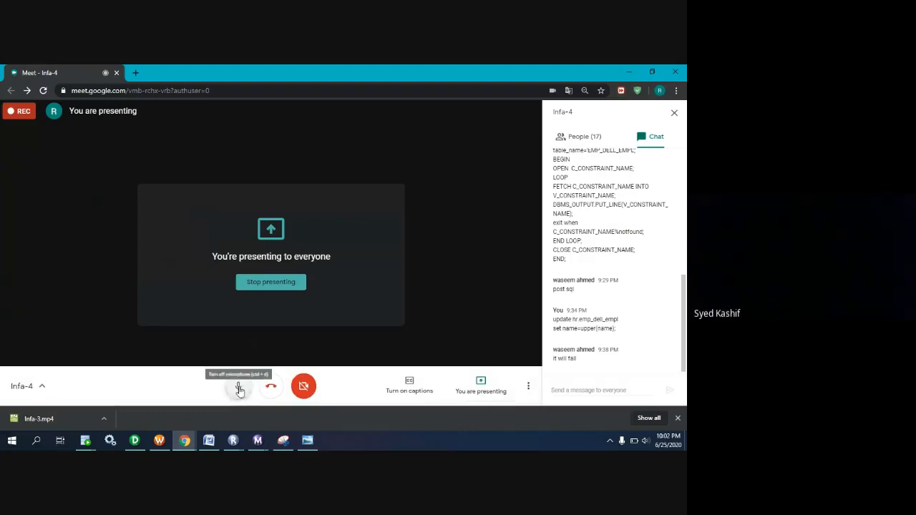
pyautogui.click(237, 387)
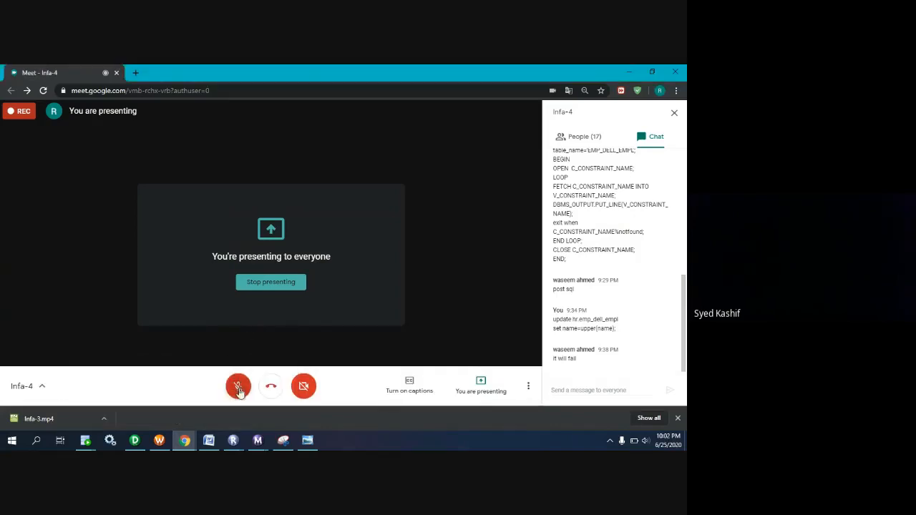
pyautogui.click(238, 388)
pyautogui.click(239, 387)
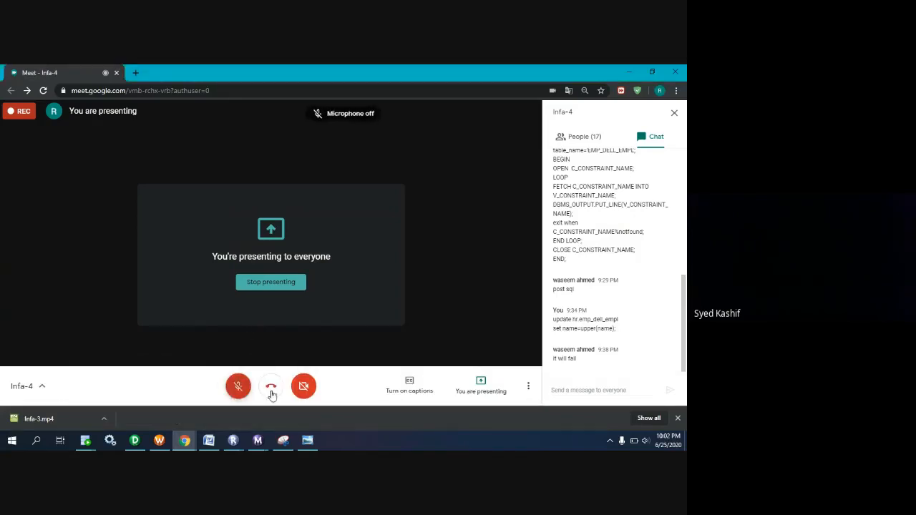
pyautogui.click(238, 391)
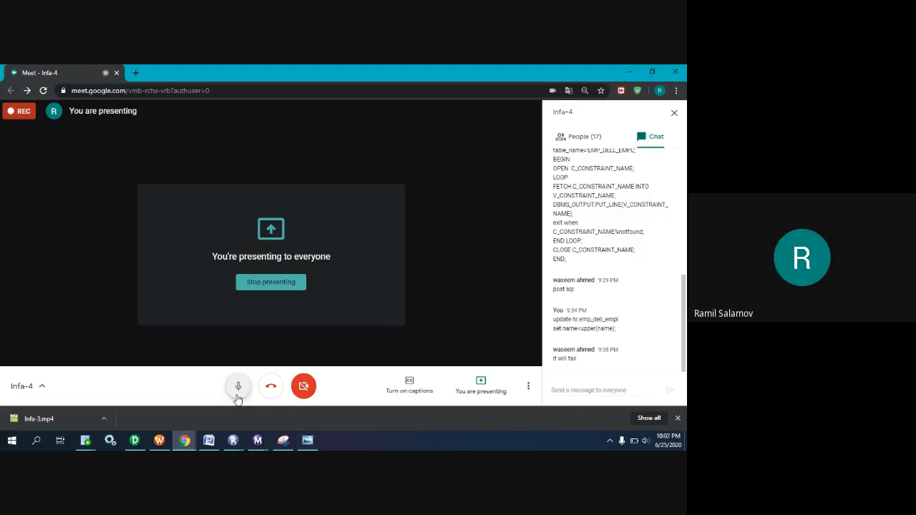
pyautogui.click(238, 396)
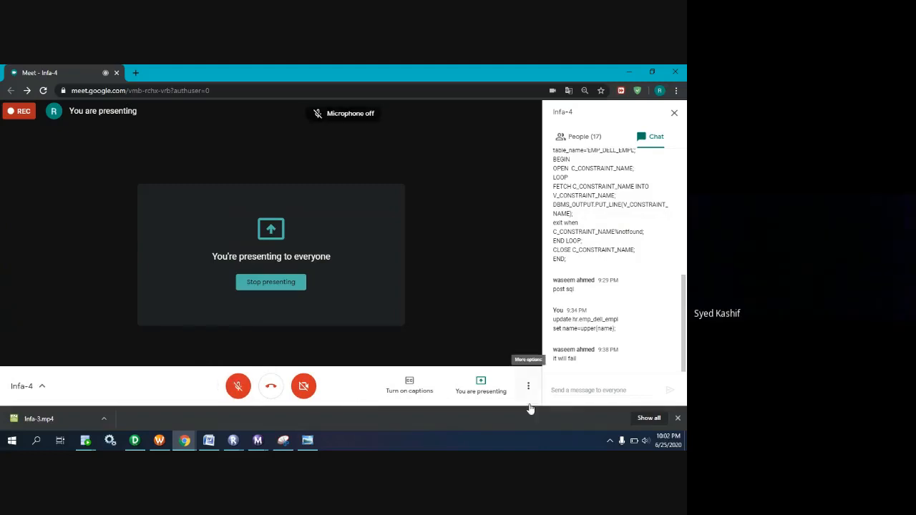
# End the current Meet presentation, and minimize the SrcFiles folder and sqldeveloper console windows on the newly shared desktop.
pyautogui.click(480, 383)
pyautogui.click(484, 343)
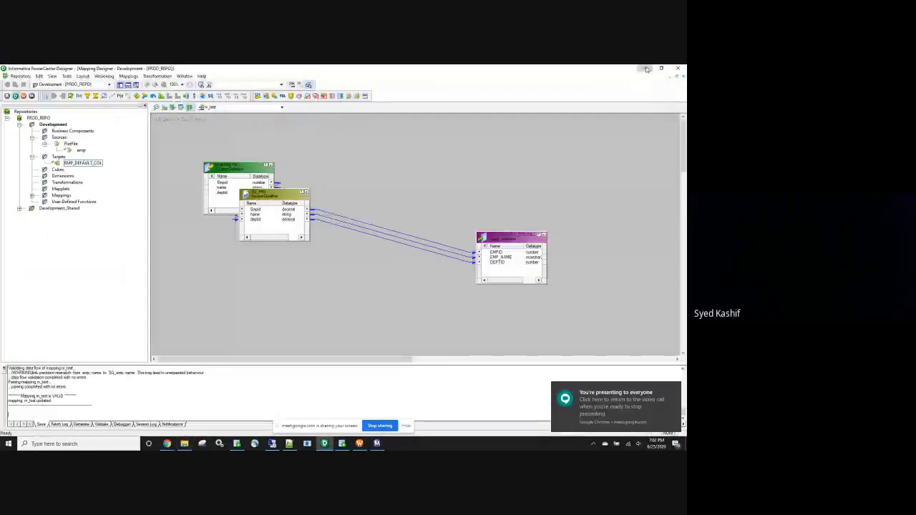
pyautogui.click(647, 68)
pyautogui.click(647, 69)
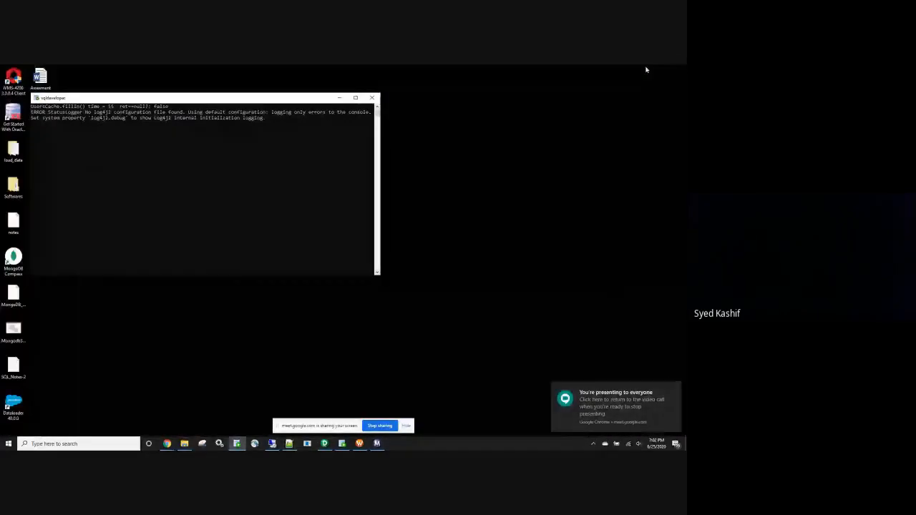
pyautogui.click(341, 97)
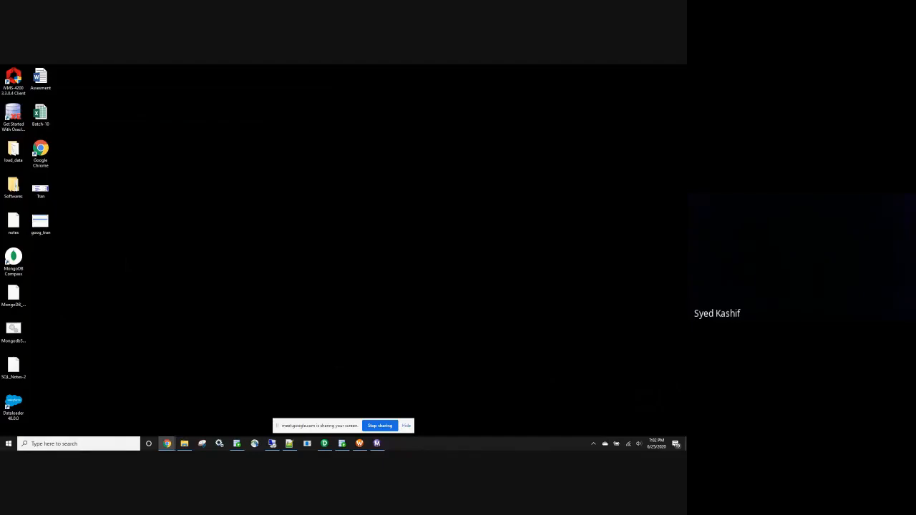
# Open the Batch-10 workbook in Excel, hide the screen-sharing notice, and go to the Class_Schedule sheet.
pyautogui.doubleClick(41, 114)
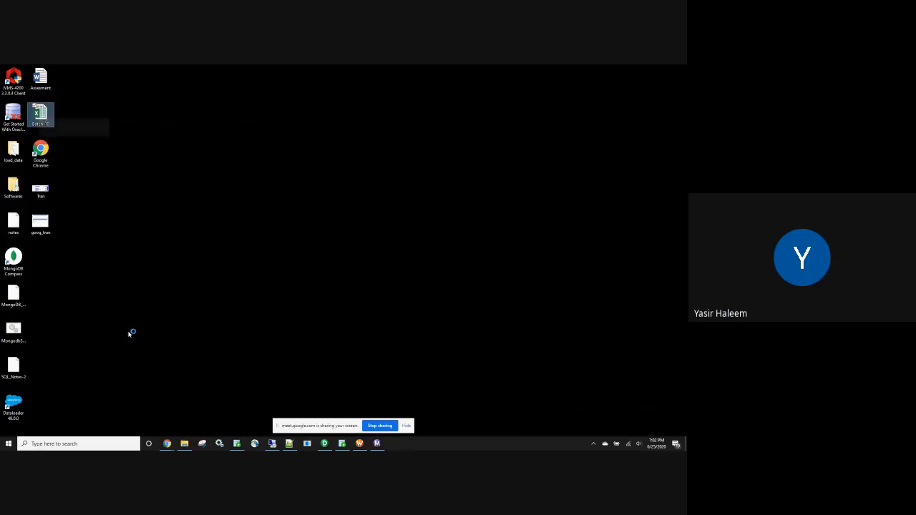
pyautogui.click(405, 425)
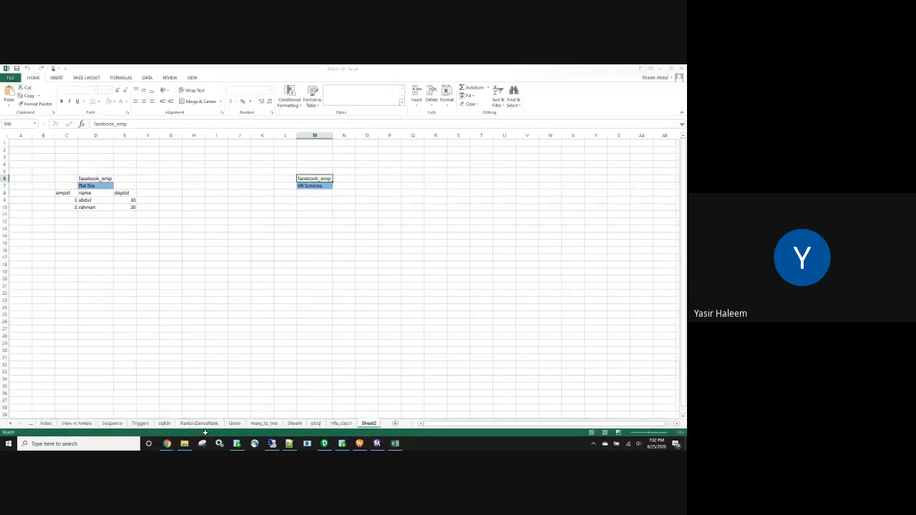
pyautogui.click(10, 425)
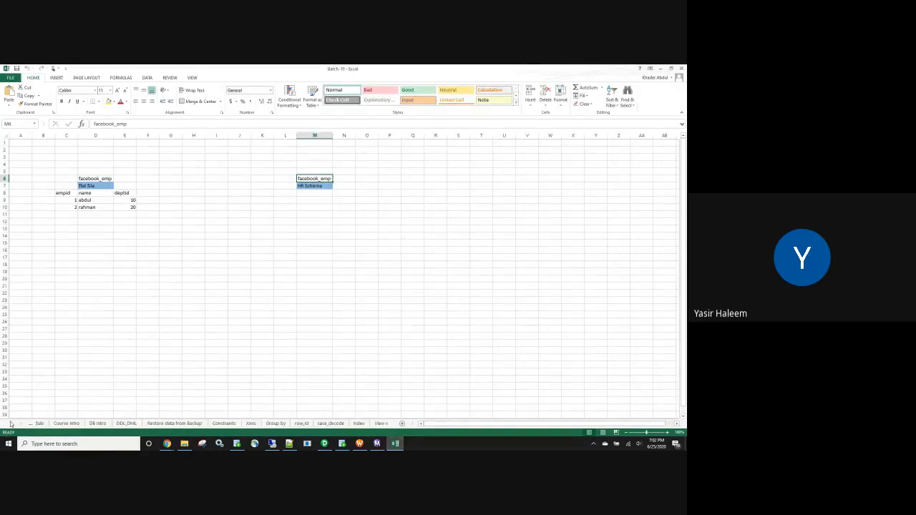
pyautogui.click(57, 423)
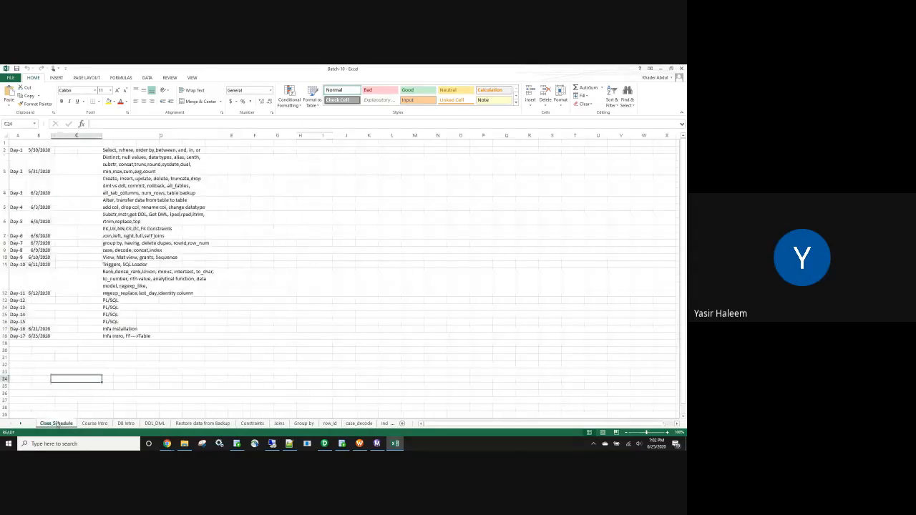
# Copy the Day-17 label into cells A19 and A20 and change the copies to Day-18 and Day-19.
pyautogui.click(23, 336)
pyautogui.hotkey('ctrl', 'c')
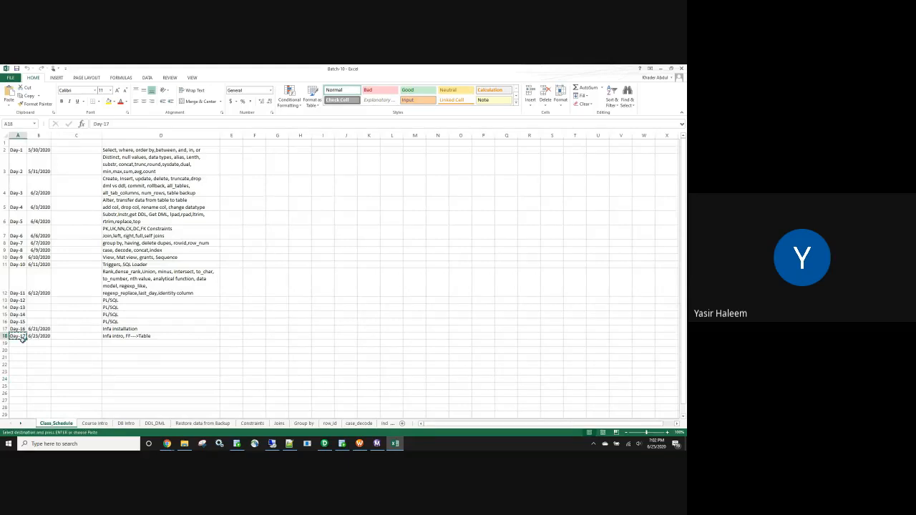
pyautogui.click(20, 344)
pyautogui.hotkey('ctrl', 'v')
pyautogui.click(22, 350)
pyautogui.hotkey('ctrl', 'v')
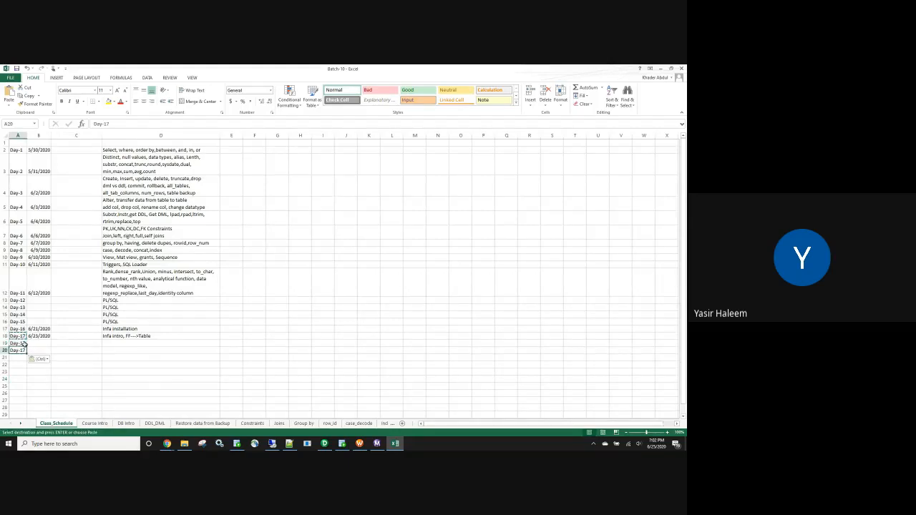
pyautogui.doubleClick(24, 343)
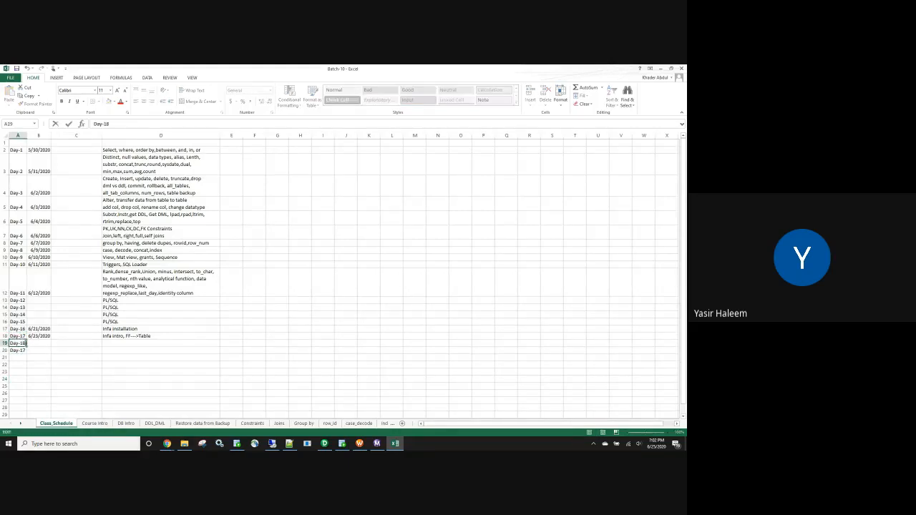
pyautogui.write('8')
pyautogui.doubleClick(21, 350)
# Copy the Day-17 date into B19 and B20, and change the copies to 6/24/2020 for Day-18 and 6/25/2020 for Day-19.
pyautogui.click(38, 337)
pyautogui.hotkey('ctrl', 'c')
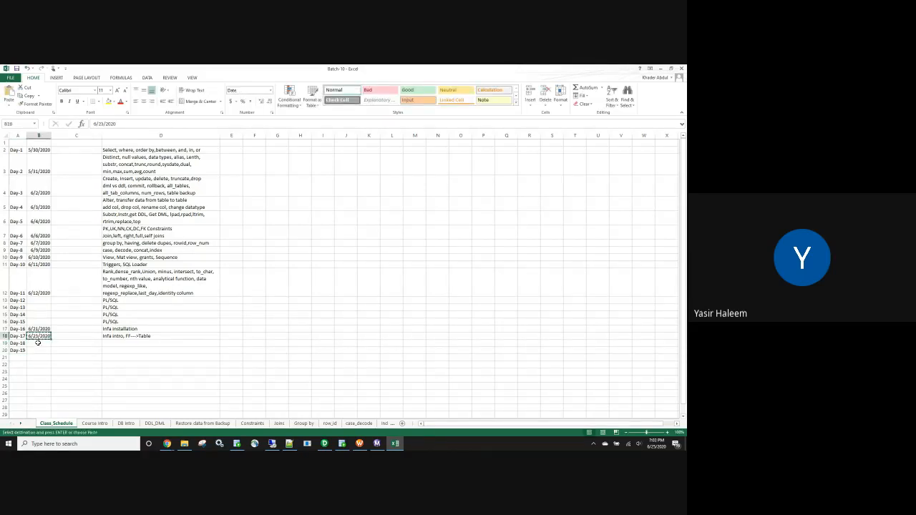
pyautogui.click(36, 344)
pyautogui.hotkey('ctrl', 'v')
pyautogui.click(37, 350)
pyautogui.hotkey('ctrl', 'v')
pyautogui.doubleClick(38, 337)
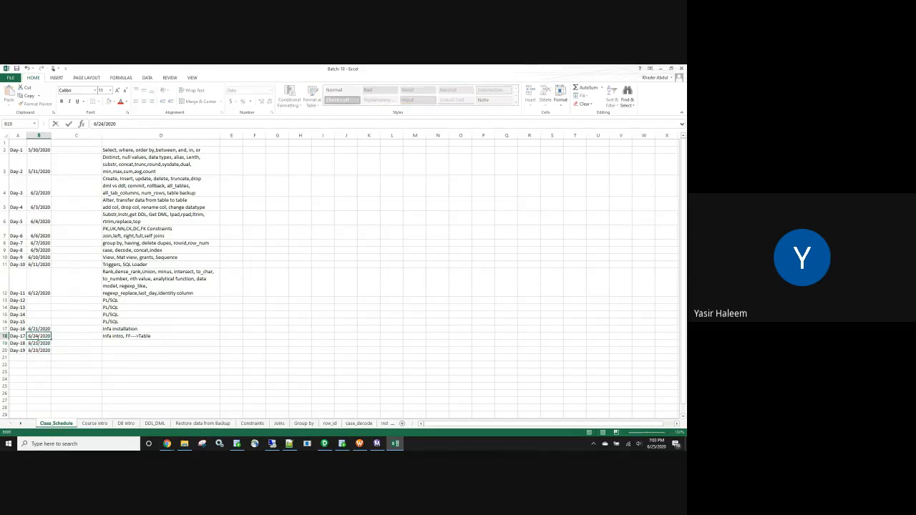
pyautogui.press('Escape')
pyautogui.doubleClick(38, 343)
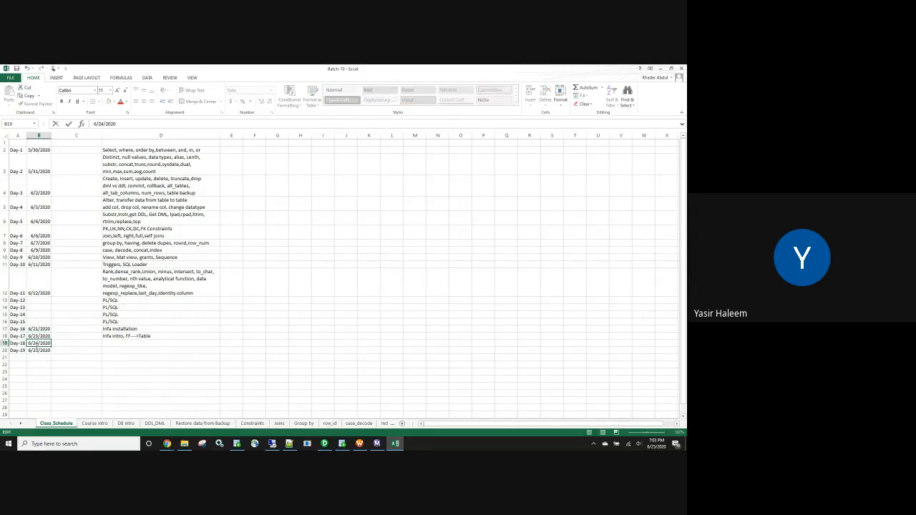
pyautogui.click(38, 350)
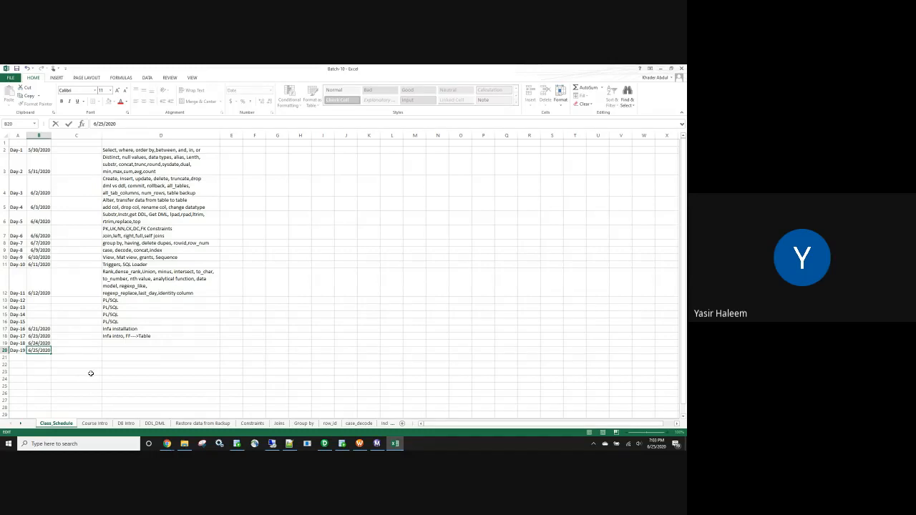
pyautogui.click(124, 377)
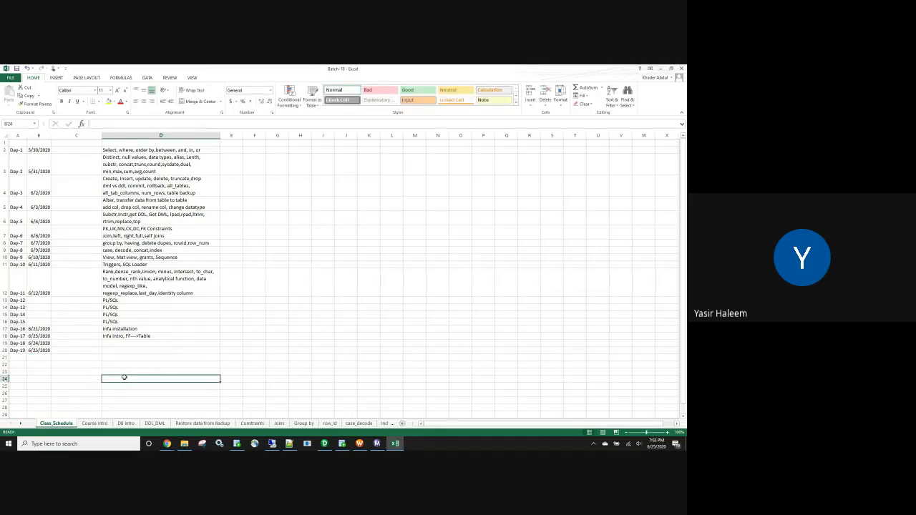
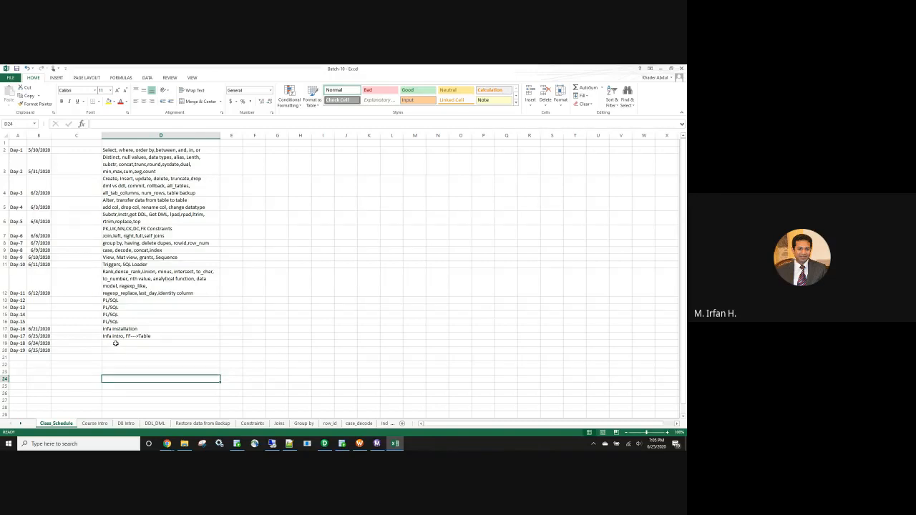
# Enter "pre/post SQL" as the Day-19 topic in the class schedule.
pyautogui.click(115, 343)
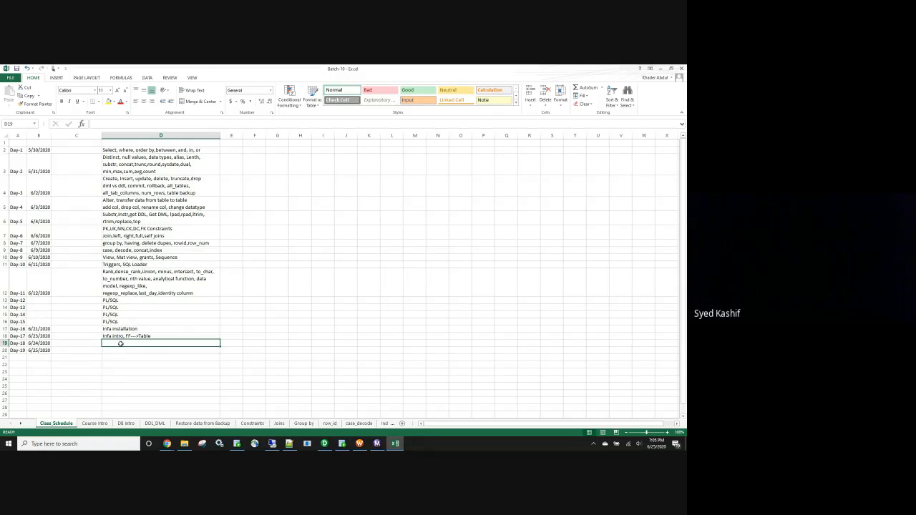
pyautogui.press('Down')
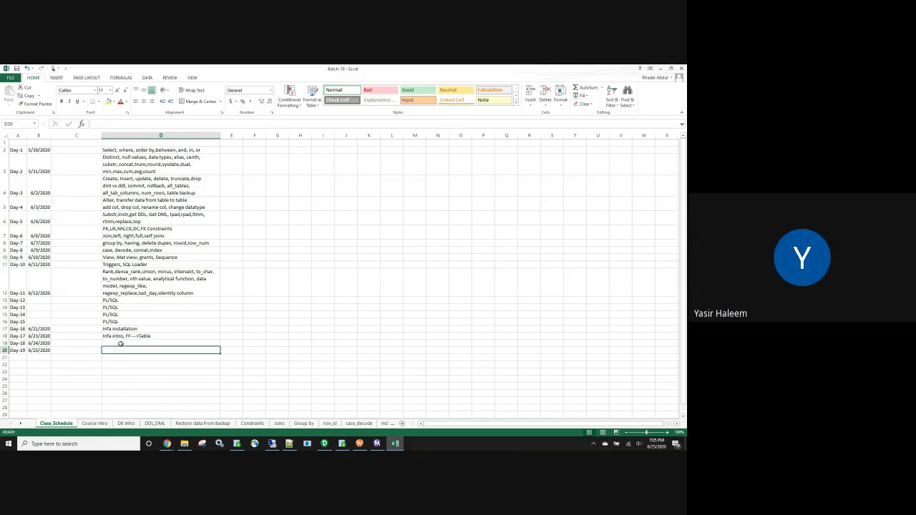
pyautogui.write('pre/pos')
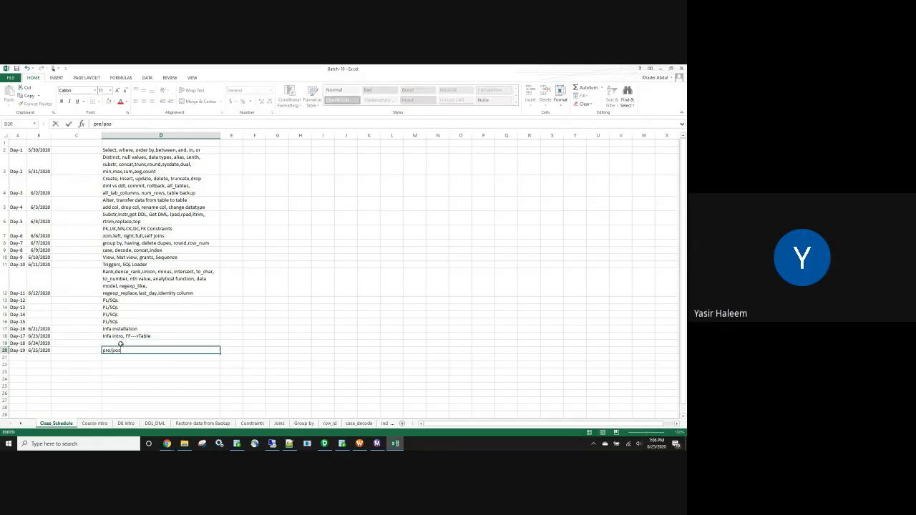
pyautogui.write('t SQL')
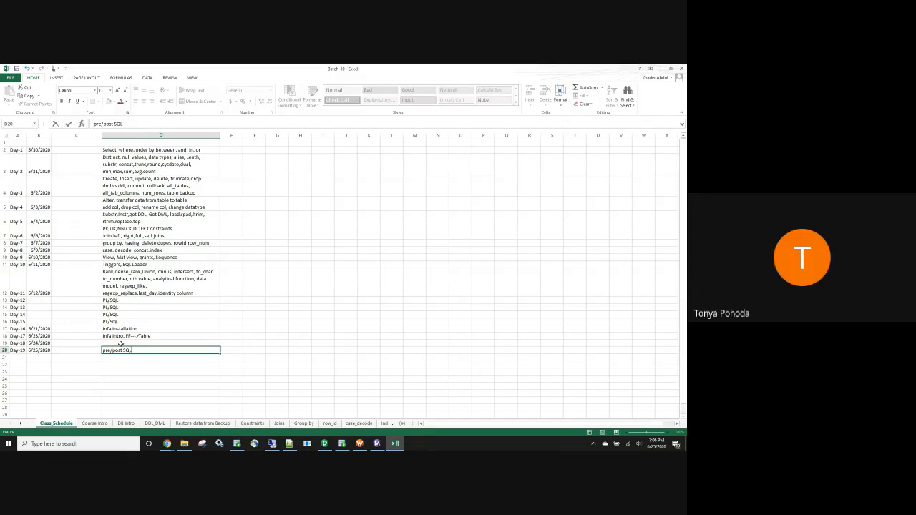
pyautogui.click(120, 344)
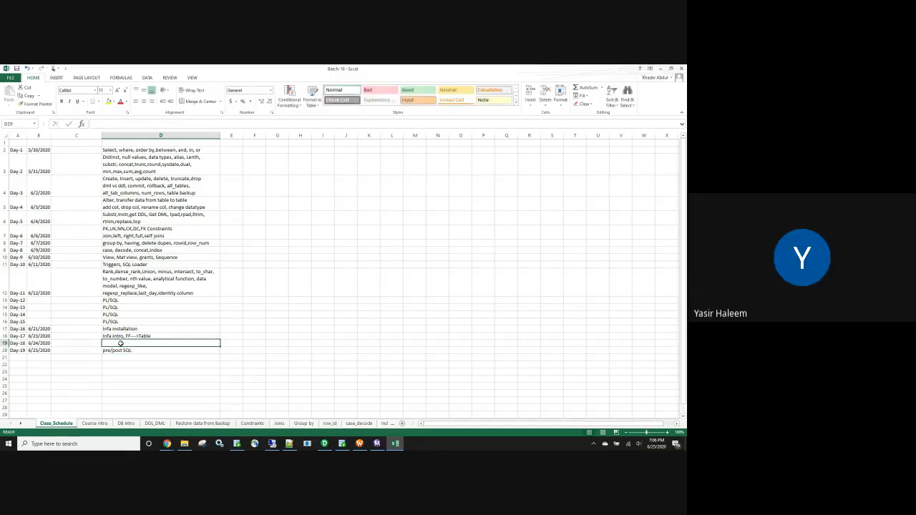
pyautogui.write('STOP ON ERRO')
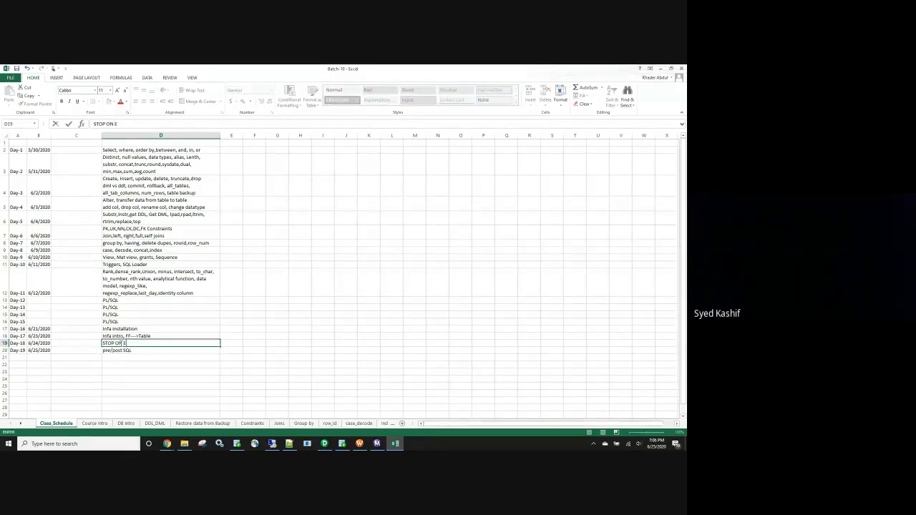
pyautogui.press('BackSpace')
pyautogui.press('BackSpace')
pyautogui.press('BackSpace')
pyautogui.press('BackSpace')
pyautogui.press('BackSpace')
pyautogui.press('BackSpace')
pyautogui.press('BackSpace')
pyautogui.press('BackSpace')
pyautogui.press('BackSpace')
pyautogui.press('BackSpace')
pyautogui.press('BackSpace')
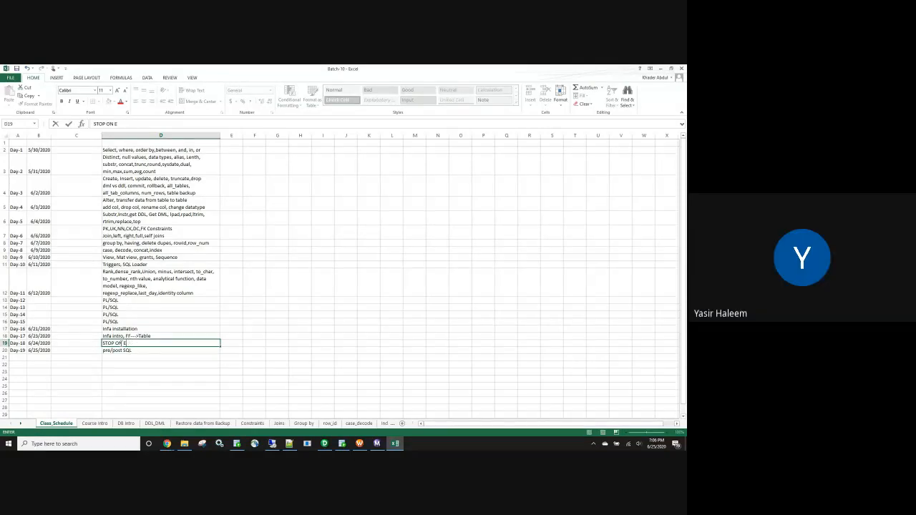
pyautogui.press('BackSpace')
# Enter "stop on error, insert varchar to number field," as the Day-18 topic.
pyautogui.write('stop')
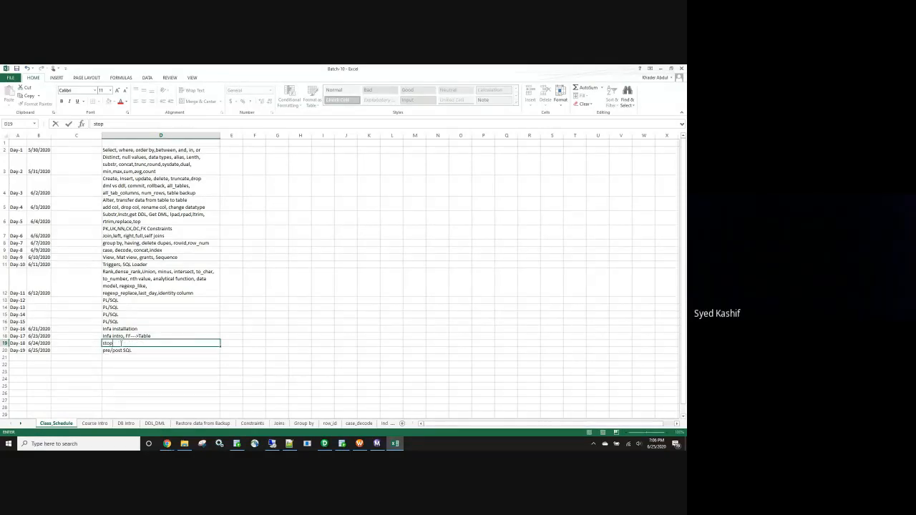
pyautogui.write(' on error')
pyautogui.write('ailure')
pyautogui.press('BackSpace')
pyautogui.press('BackSpace')
pyautogui.press('BackSpace')
pyautogui.press('BackSpace')
pyautogui.press('BackSpace')
pyautogui.press('BackSpace')
pyautogui.press('BackSpace')
pyautogui.write('insert varchar to number fie')
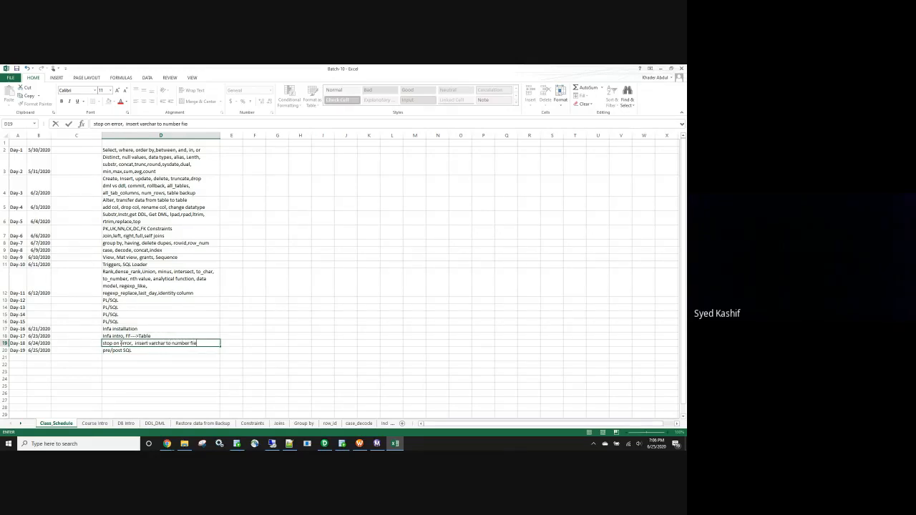
pyautogui.write('ld,')
# Widen column D and append ", primary" to the Day-19 topic.
pyautogui.click(218, 136)
pyautogui.moveTo(243, 137); pyautogui.dragTo(243, 138)
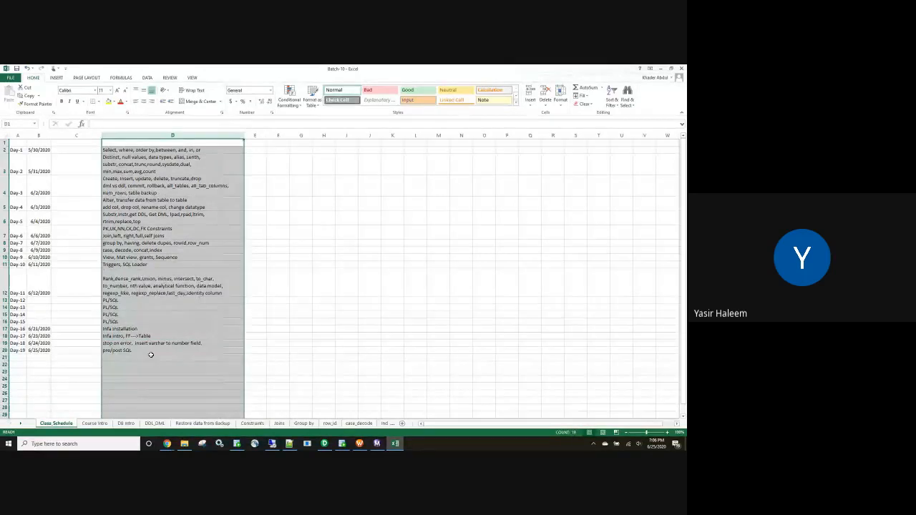
pyautogui.doubleClick(145, 349)
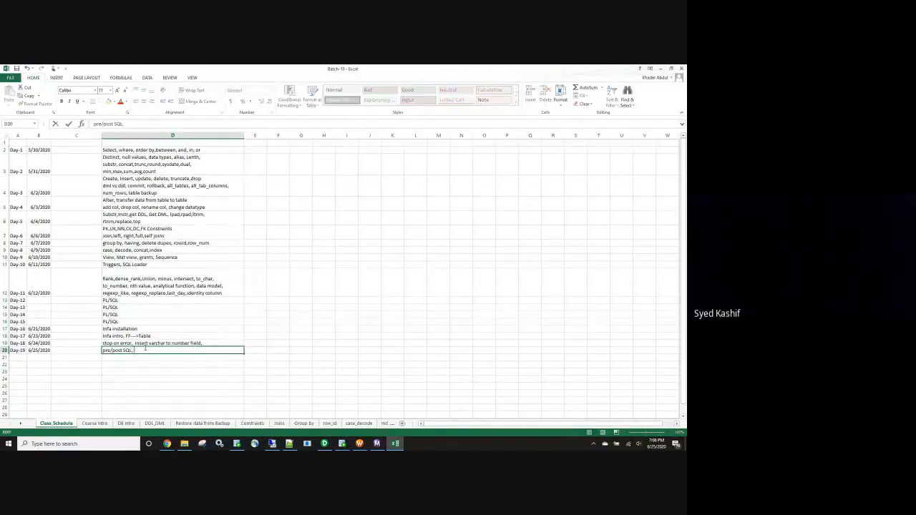
pyautogui.write(', primary')
# Append "invalid userid/password" to the Day-18 topic and widen column D to fit the text.
pyautogui.click(207, 343)
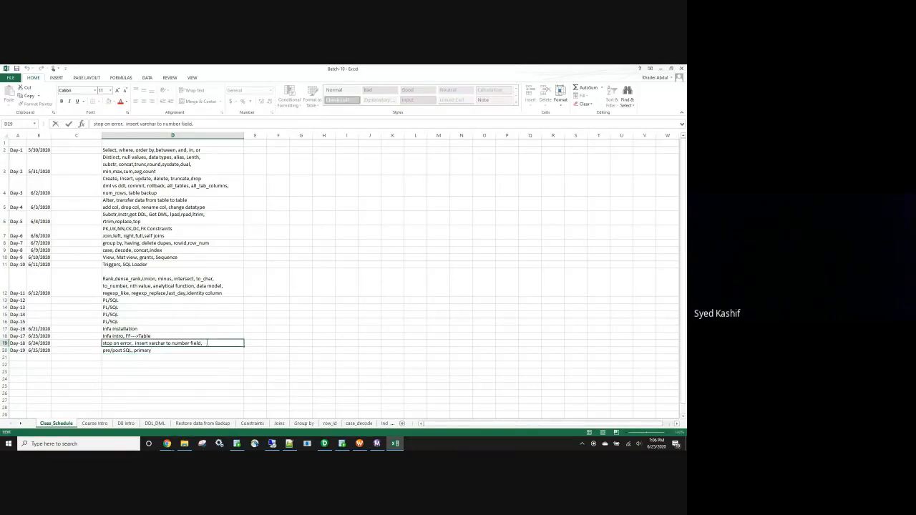
pyautogui.write('invalid useri')
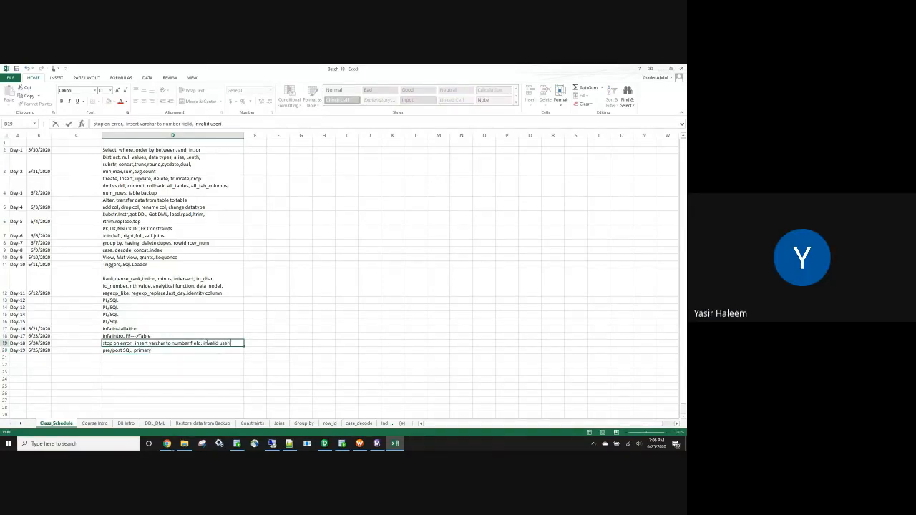
pyautogui.write('d/pass')
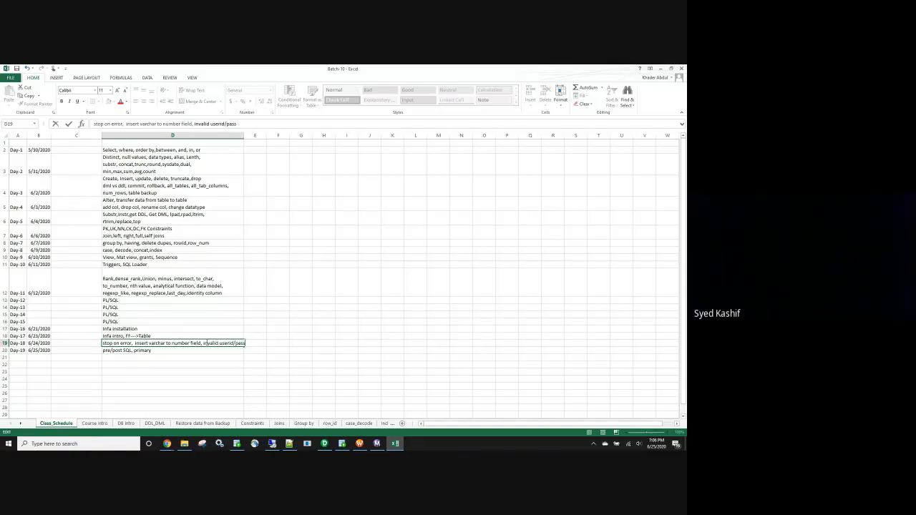
pyautogui.write('word')
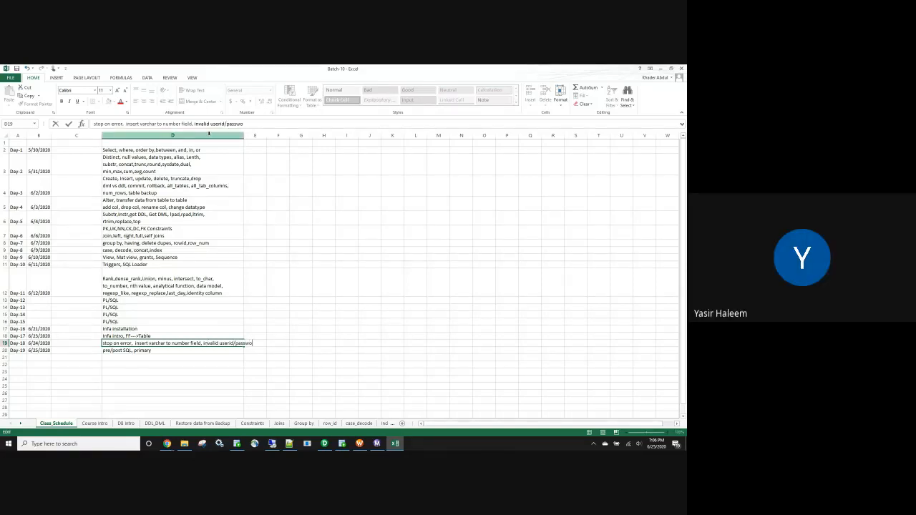
pyautogui.doubleClick(244, 135)
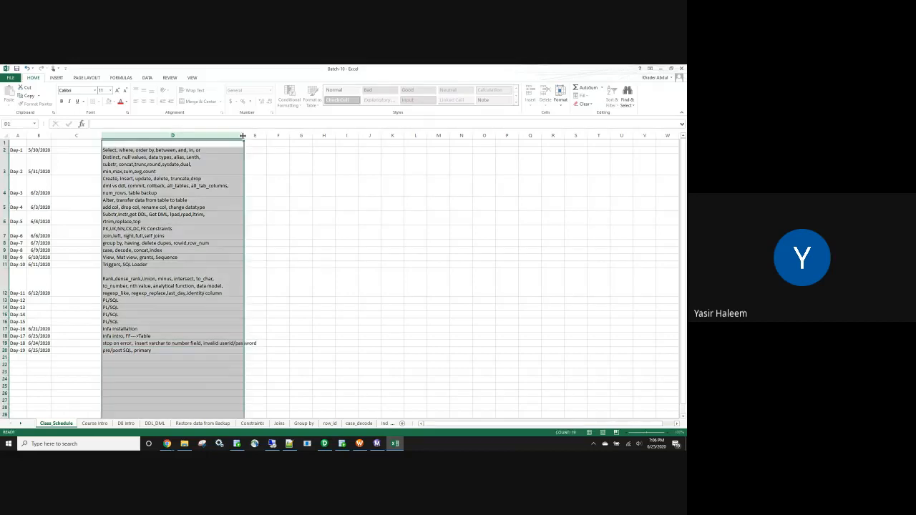
# Add a second line reading "System cannot find file specified" inside the Day-18 topic cell.
pyautogui.click(164, 351)
pyautogui.doubleClick(165, 351)
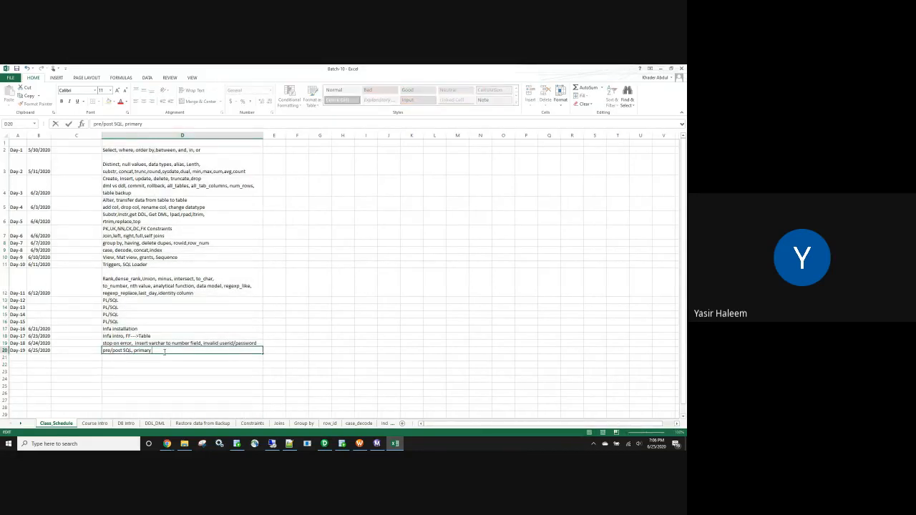
pyautogui.doubleClick(258, 343)
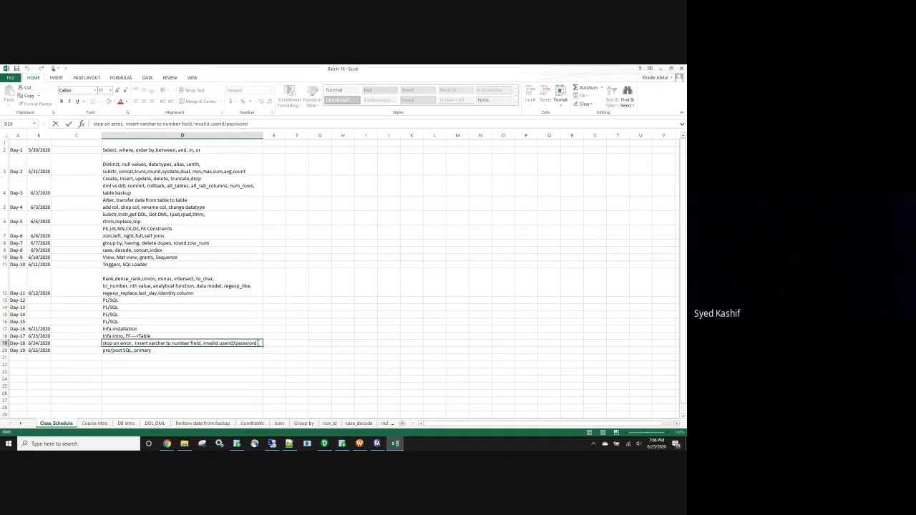
pyautogui.hotkey('alt', 'Return')
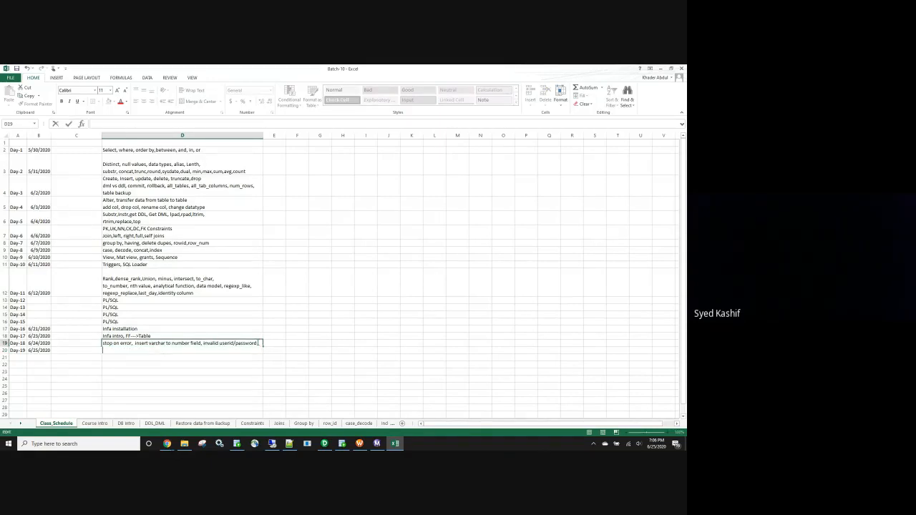
pyautogui.write('System cannot find file sp')
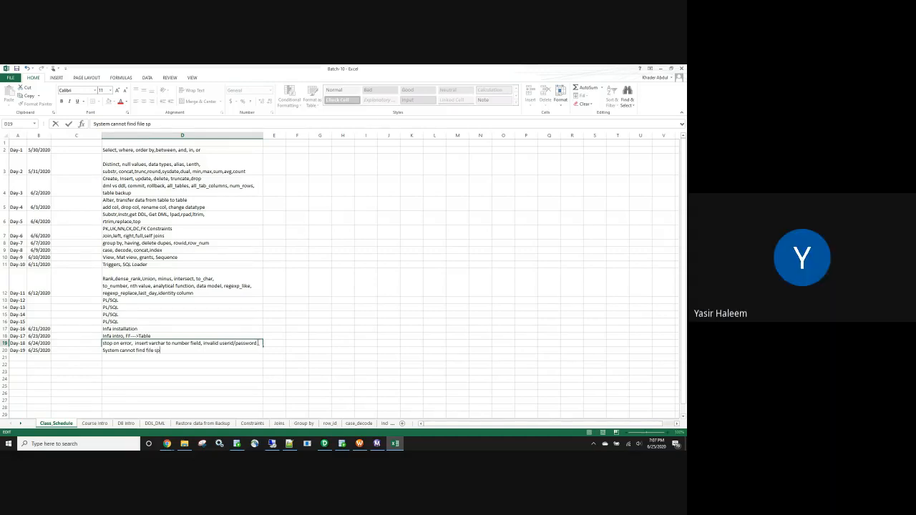
pyautogui.write('ecified')
pyautogui.click(237, 374)
# Append ", read session log" to the end of the Day-18 topic's second line.
pyautogui.doubleClick(187, 348)
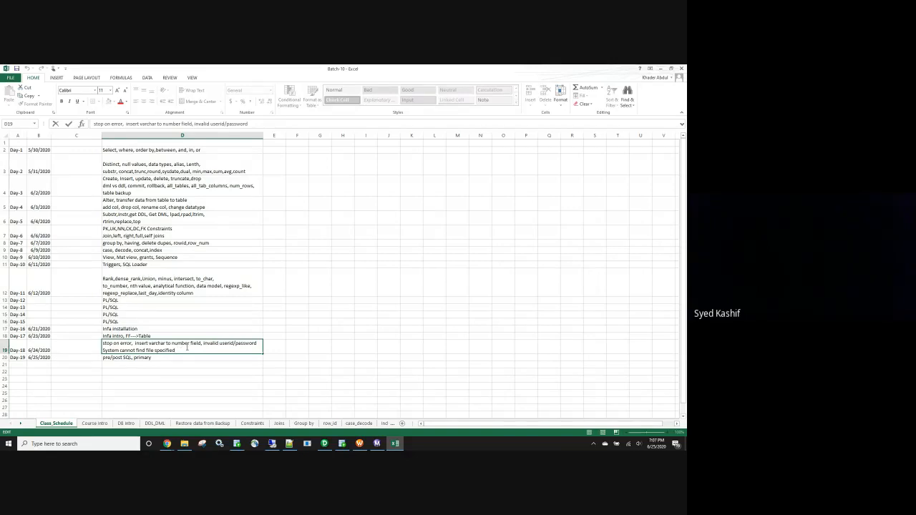
pyautogui.click(187, 348)
pyautogui.write(', read ses')
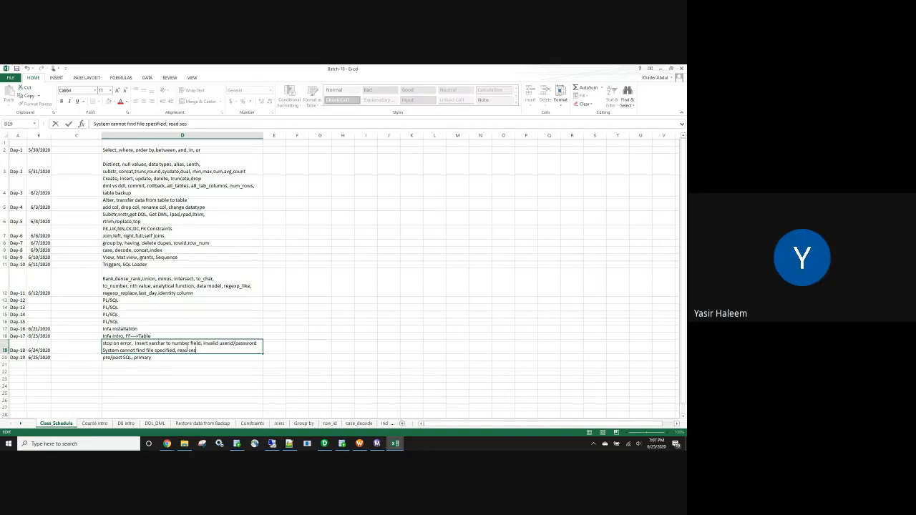
pyautogui.write('sion log')
# Extend the Day-19 topic to read "pre/post SQL, primary constraint violated, resource busy (commit was missing)".
pyautogui.click(169, 358)
pyautogui.write('co')
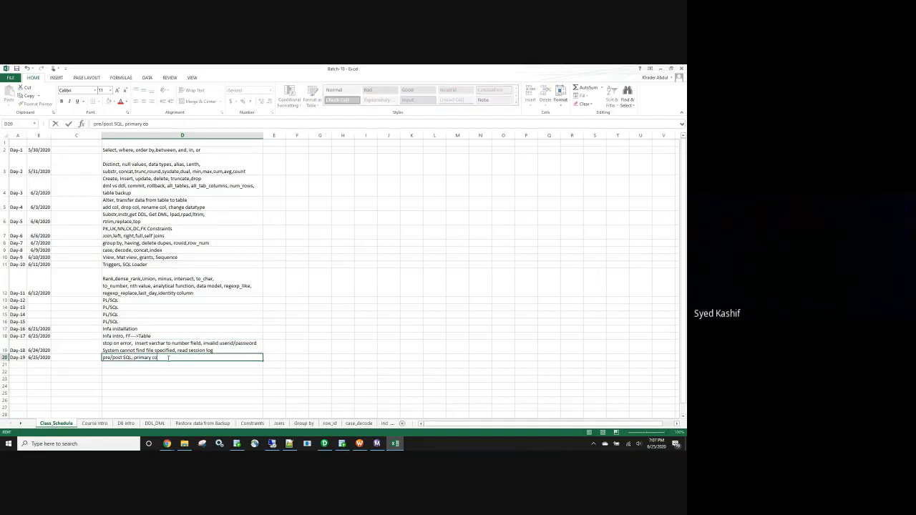
pyautogui.write('nstraint violate')
pyautogui.write('d, resource busy')
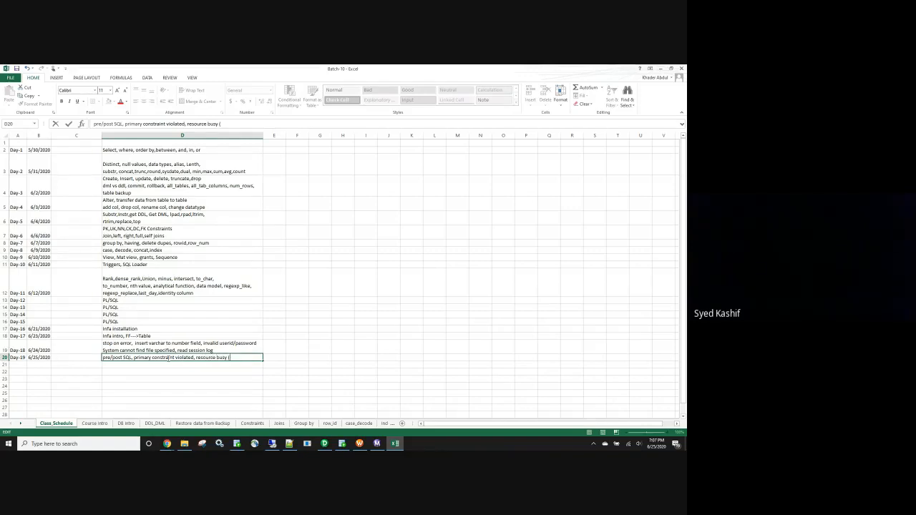
pyautogui.write(' (commit was missing)')
# Widen column D until the full Day-19 topic fits within the column.
pyautogui.click(262, 142)
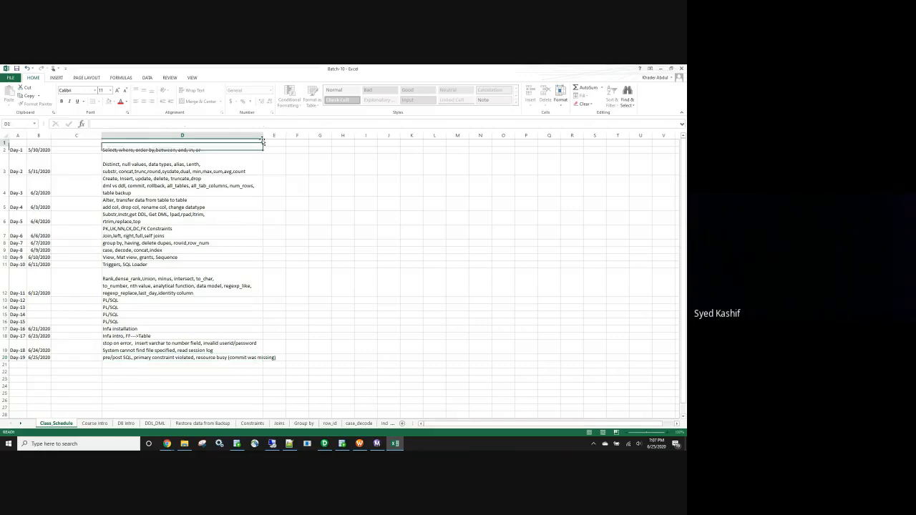
pyautogui.moveTo(263, 137); pyautogui.dragTo(282, 137)
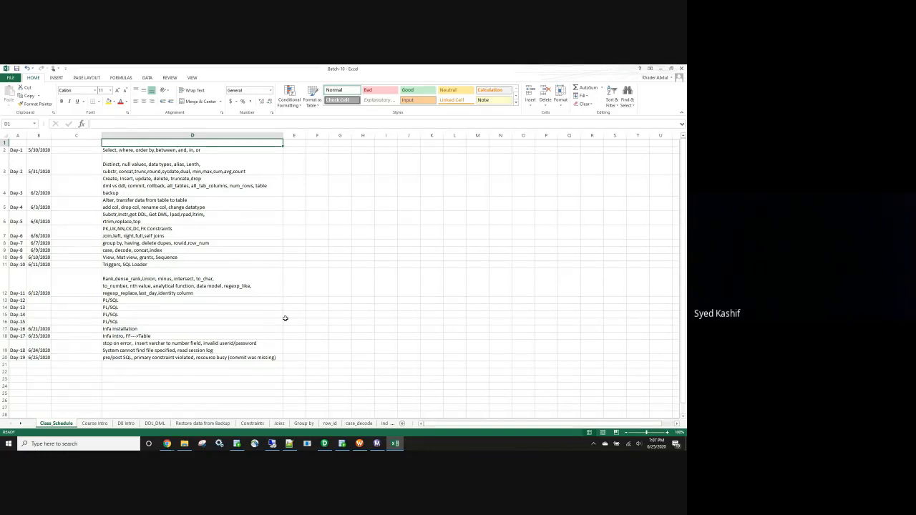
pyautogui.click(106, 387)
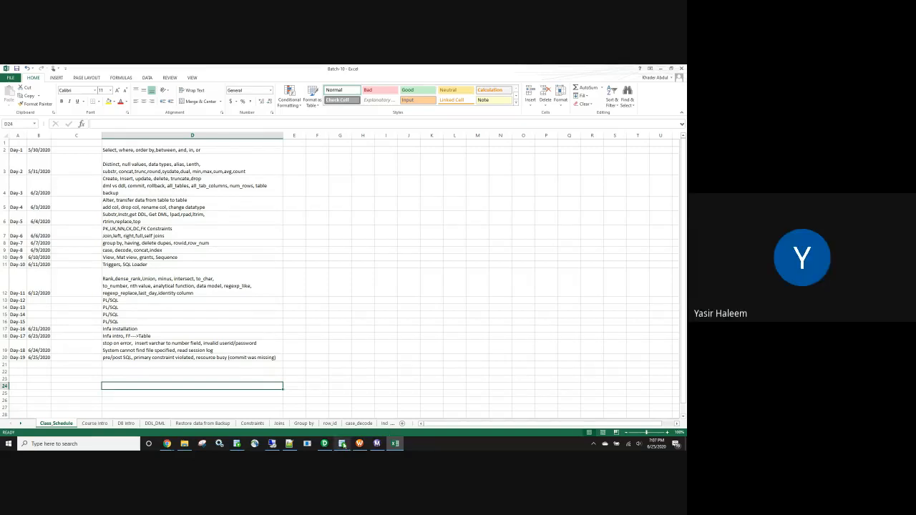
# Open the emp text file from the SrcFiles folder and enclose the header fields Empid, name and deptid in double quotes.
pyautogui.moveTo(327, 446)
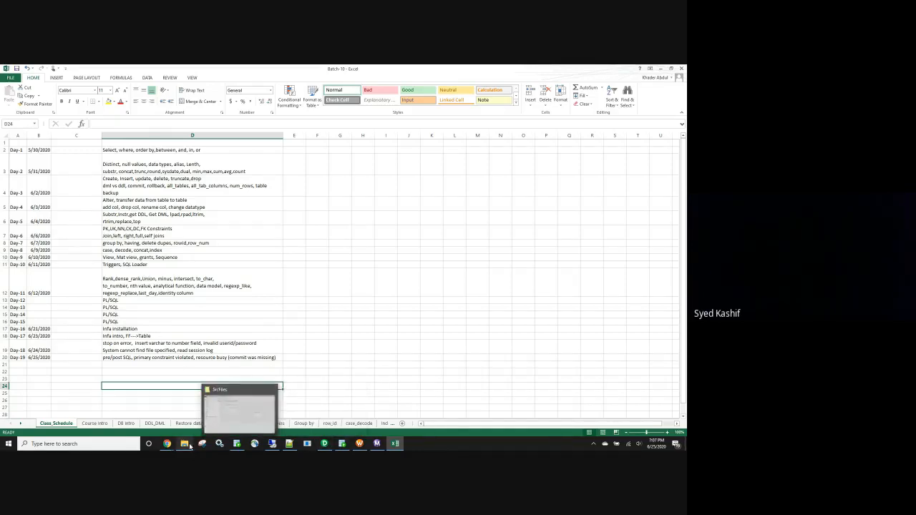
pyautogui.click(190, 446)
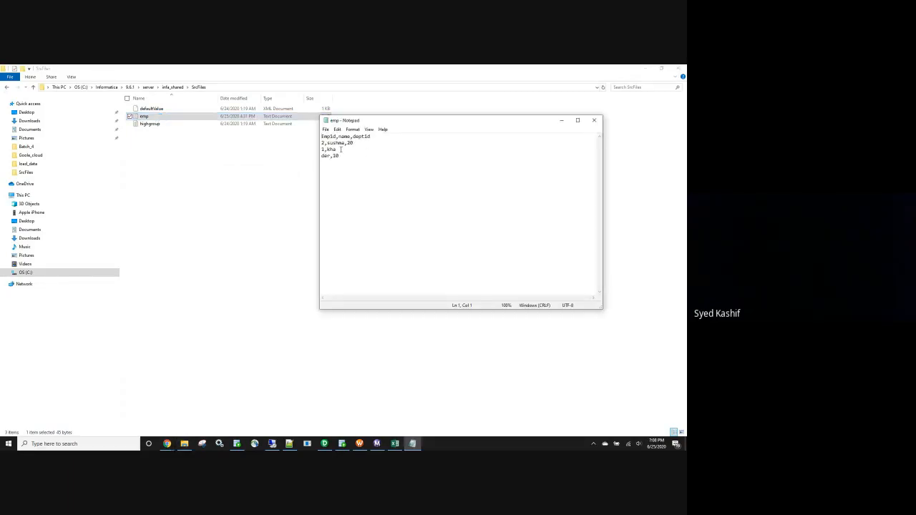
pyautogui.write('"')
pyautogui.press('Right')
pyautogui.press('Right')
pyautogui.press('Right')
pyautogui.write('"')
pyautogui.press('Right')
pyautogui.write('","')
pyautogui.press('Right')
pyautogui.write('","')
# Enclose each of the three values in the employee 2 record in double quotes.
pyautogui.press('Down')
pyautogui.press('Left')
pyautogui.write('"2')
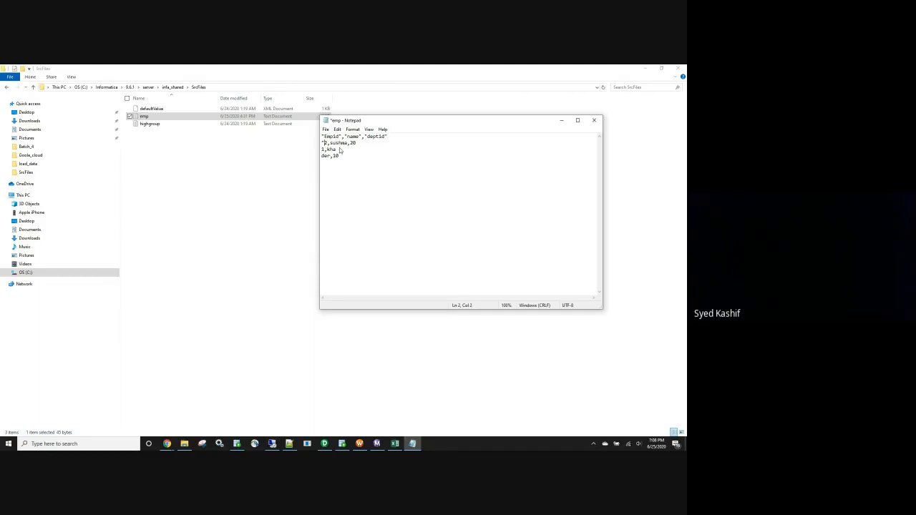
pyautogui.write('"')
pyautogui.press('Right')
pyautogui.write('"2"')
pyautogui.press('Right')
pyautogui.write('"')
# Enclose each value of the employee 1 record in double quotes, keeping the name split across two lines inside its quotes.
pyautogui.click(340, 149)
pyautogui.press('Down')
pyautogui.write('"')
pyautogui.press('BackSpace')
pyautogui.press('Up')
pyautogui.write('"1","')
pyautogui.press('Down')
pyautogui.write('","')
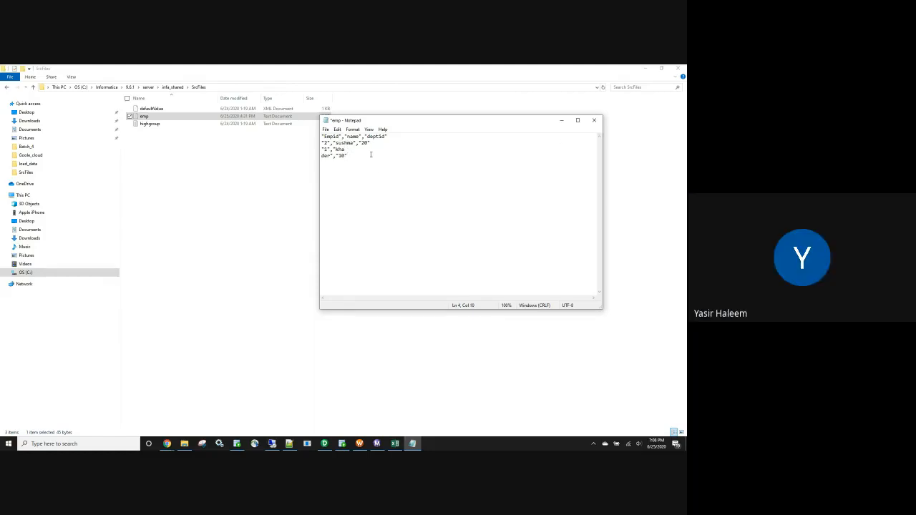
# Close the emp file with its changes saved and switch to Informatica PowerCenter Workflow Manager.
pyautogui.click(594, 119)
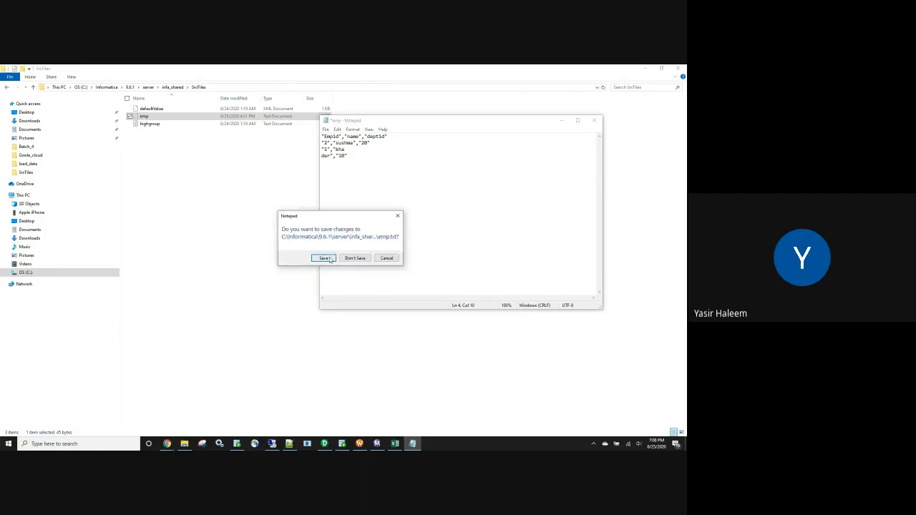
pyautogui.click(325, 258)
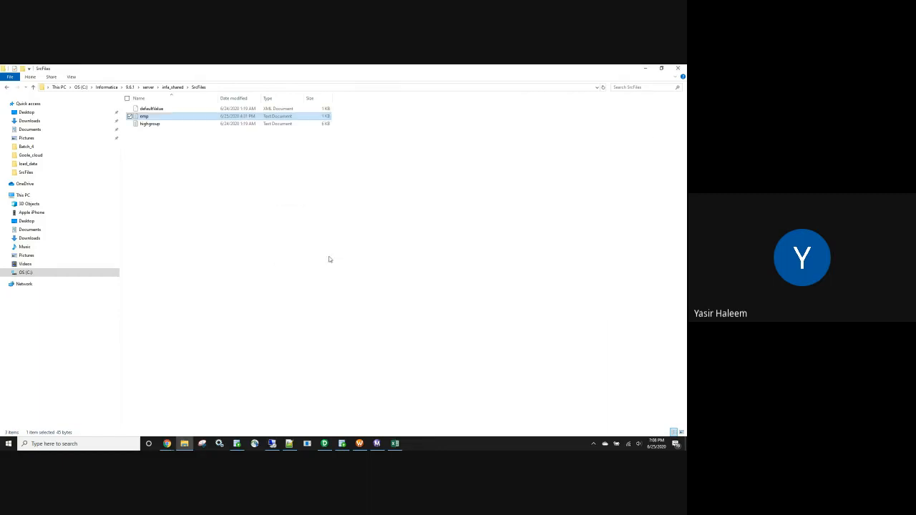
pyautogui.click(359, 444)
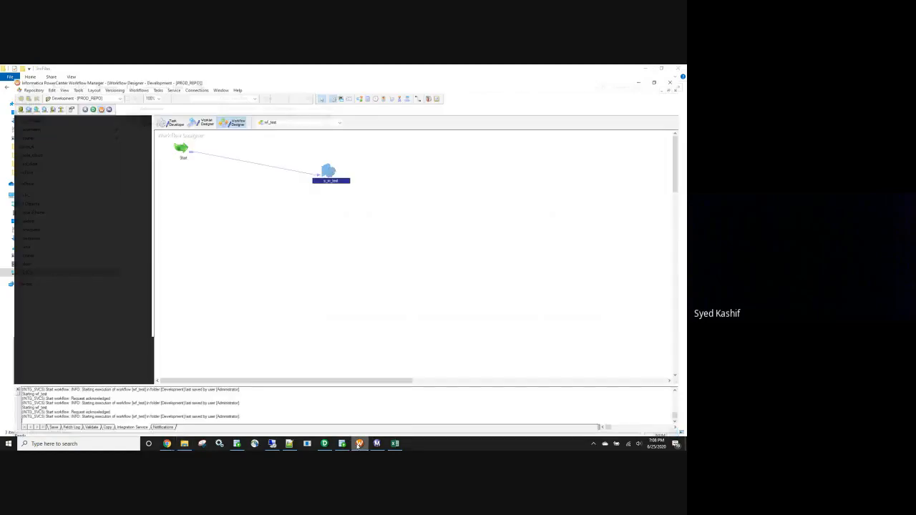
# Open the s_m_test session to view its mapping configuration, and close it without changes.
pyautogui.doubleClick(324, 161)
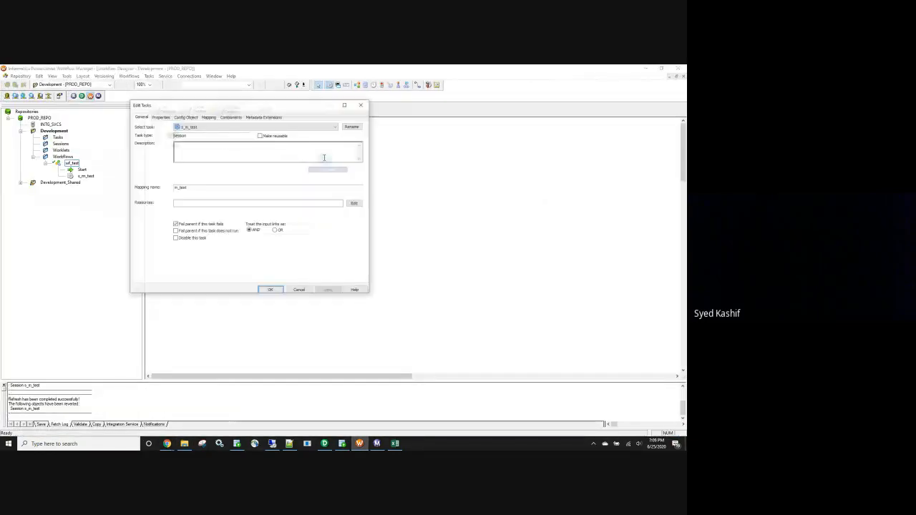
pyautogui.click(209, 117)
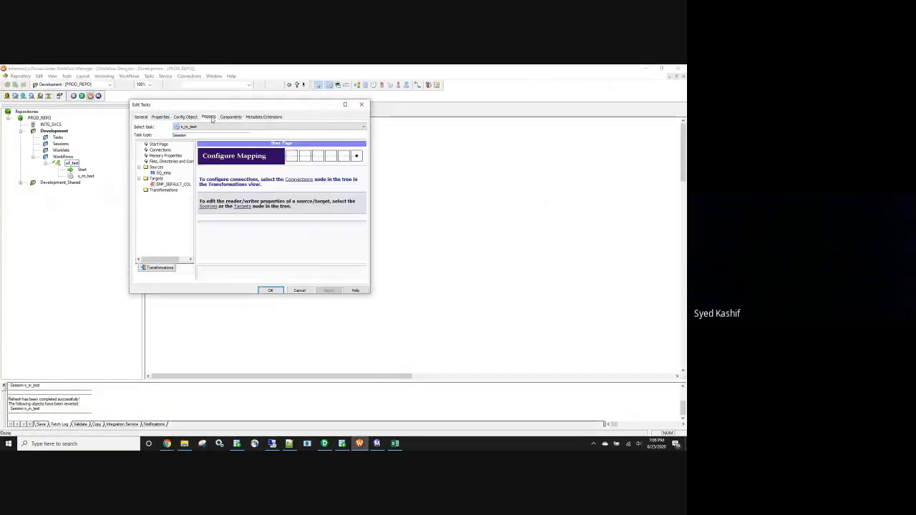
pyautogui.click(361, 105)
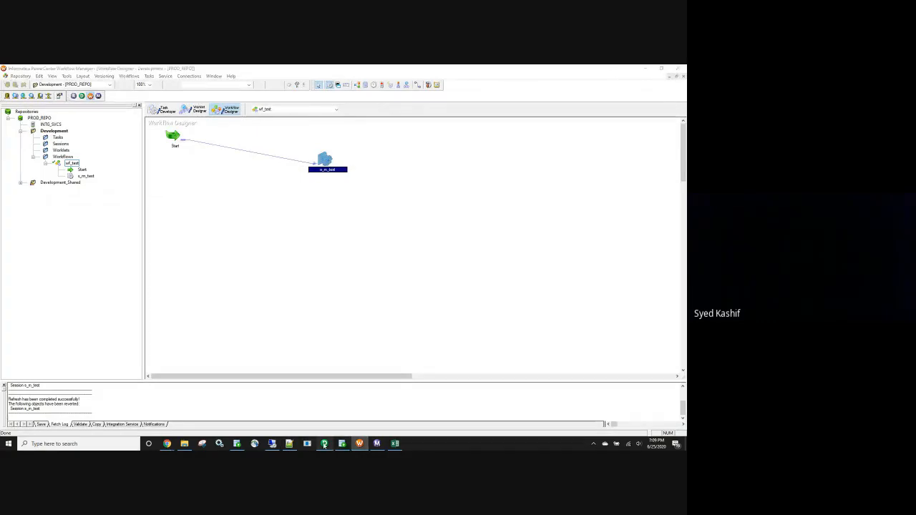
# Switch to Informatica PowerCenter Designer and open the Source Analyzer.
pyautogui.click(325, 444)
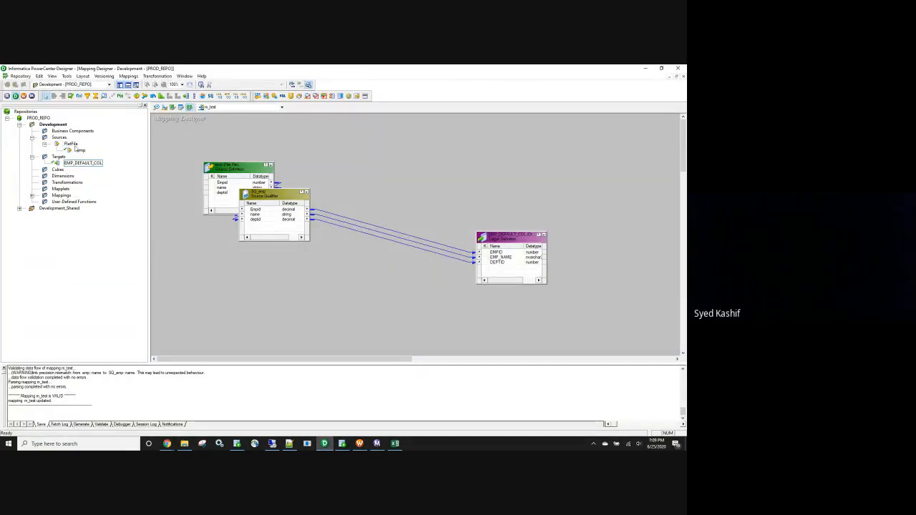
pyautogui.click(157, 107)
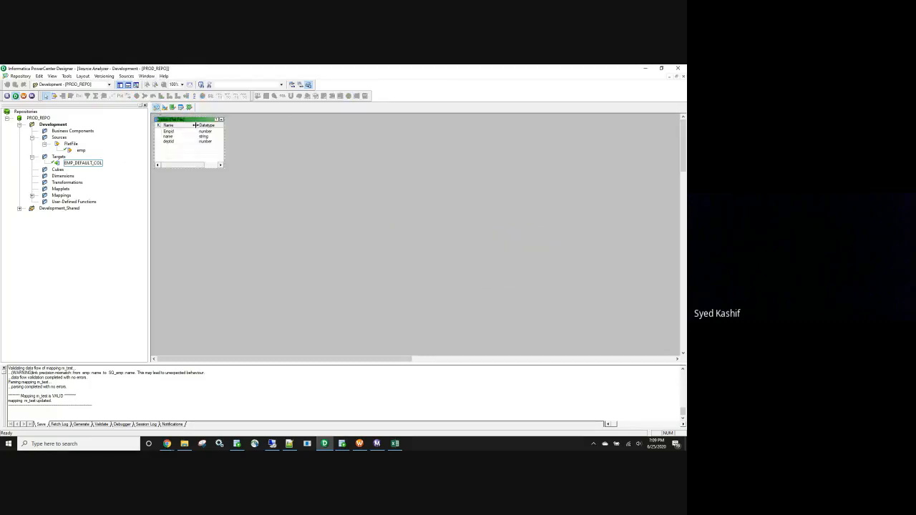
pyautogui.click(126, 76)
pyautogui.click(132, 91)
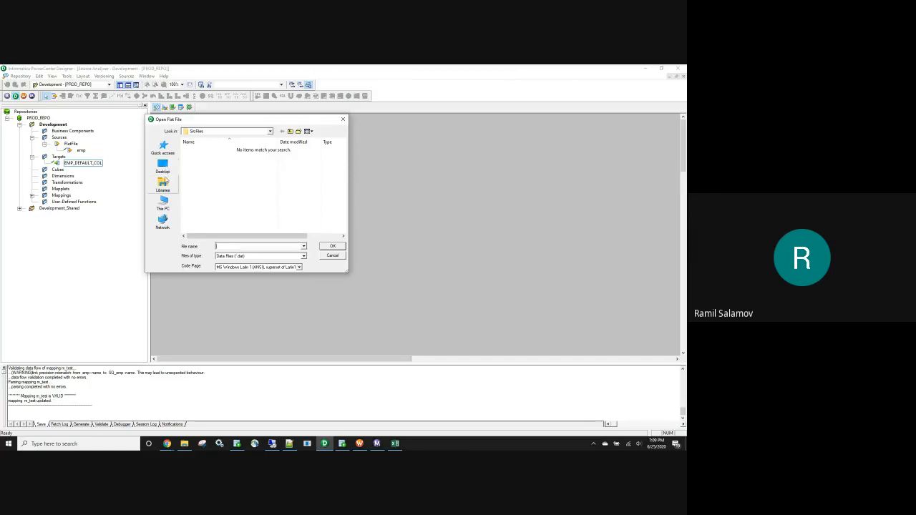
pyautogui.click(332, 255)
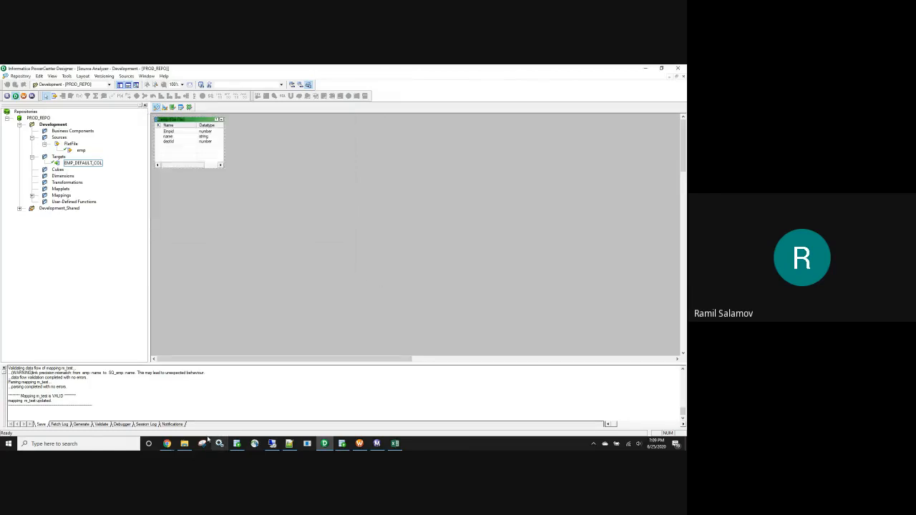
# Open the emp text file from the SrcFiles folder to examine its quoted header and records, and close it.
pyautogui.click(184, 444)
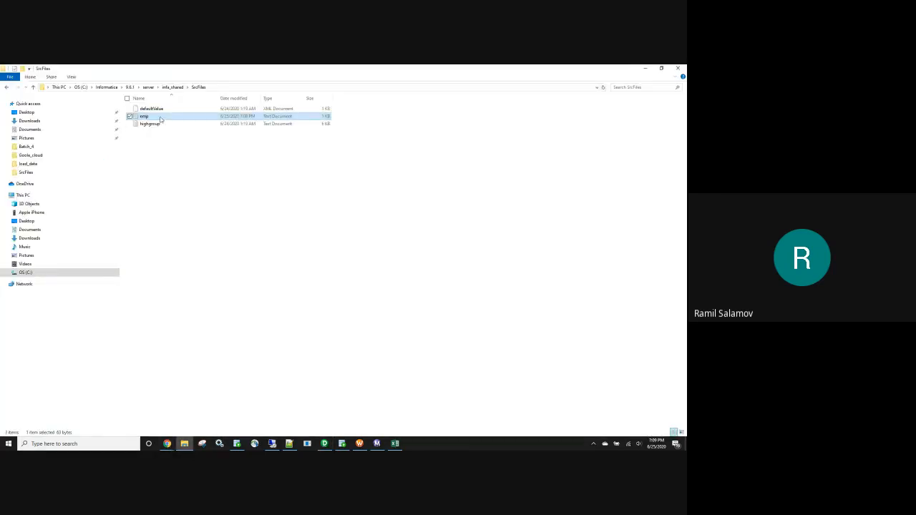
pyautogui.doubleClick(147, 116)
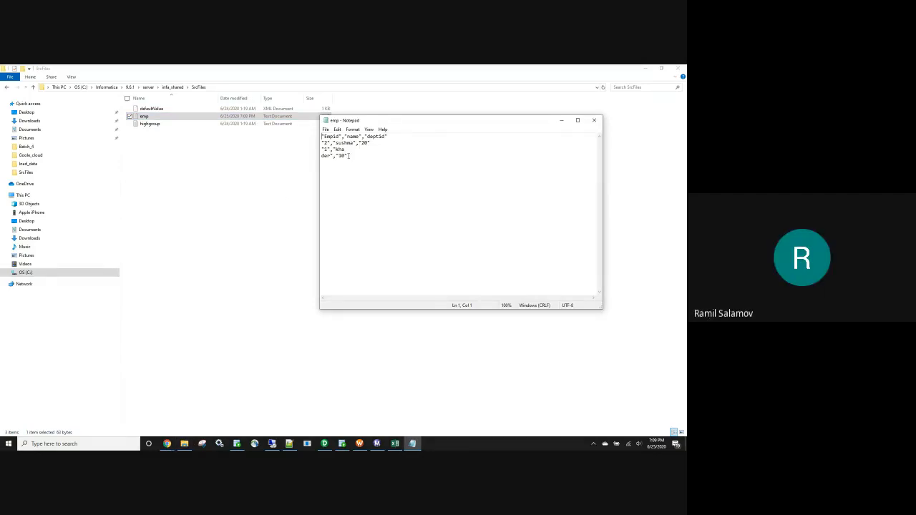
pyautogui.click(321, 156)
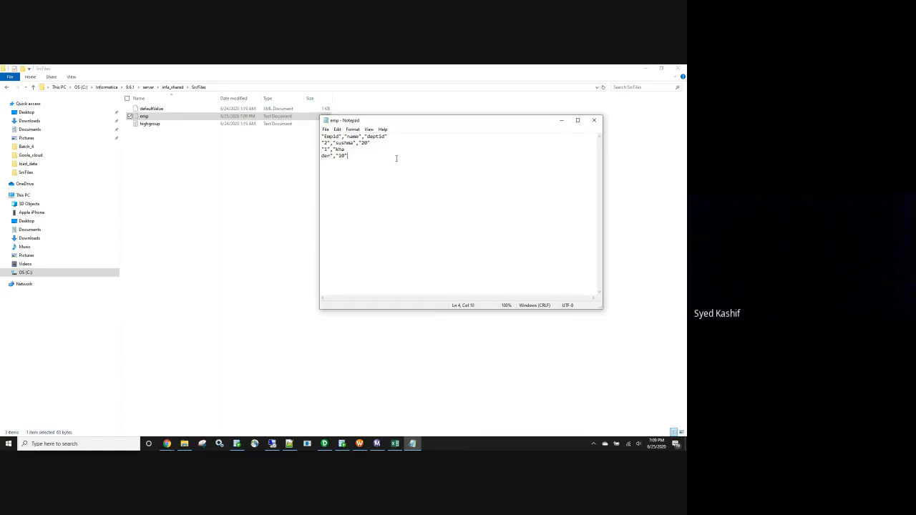
pyautogui.click(595, 120)
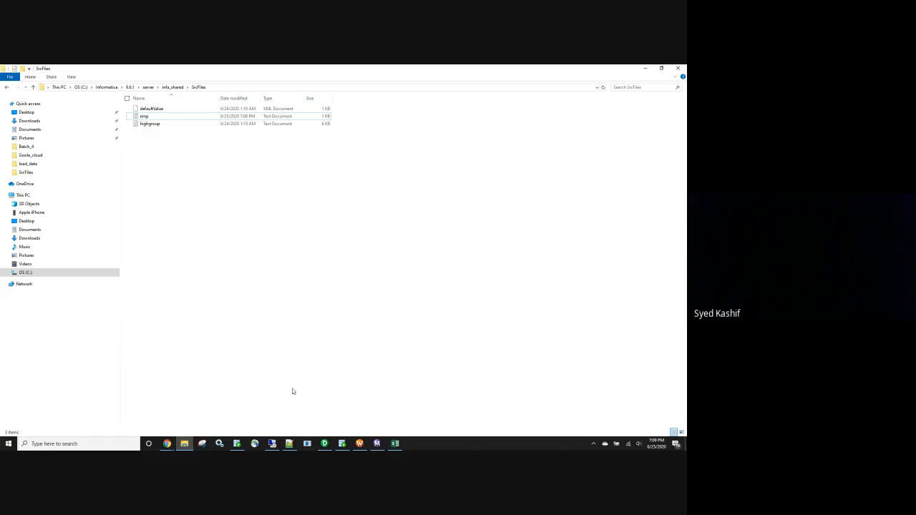
# Return to PowerCenter Designer and start importing a source from a flat file.
pyautogui.click(325, 444)
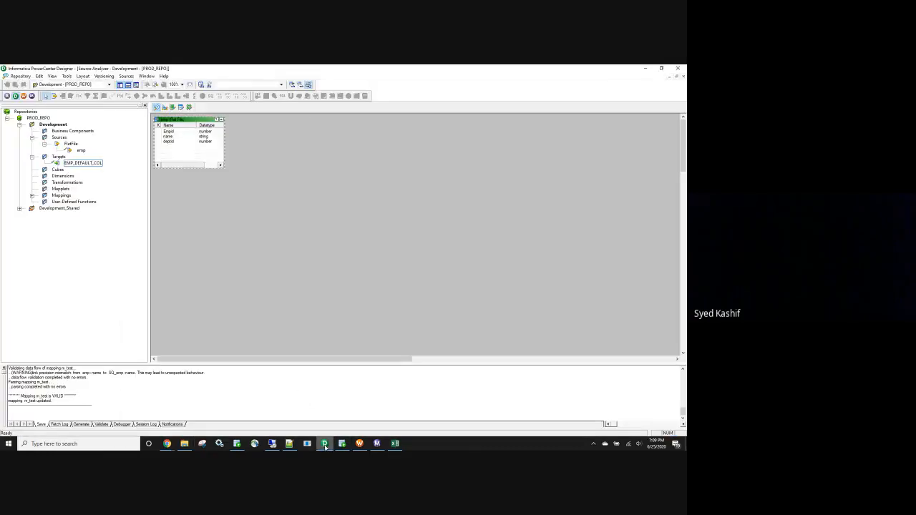
pyautogui.click(129, 76)
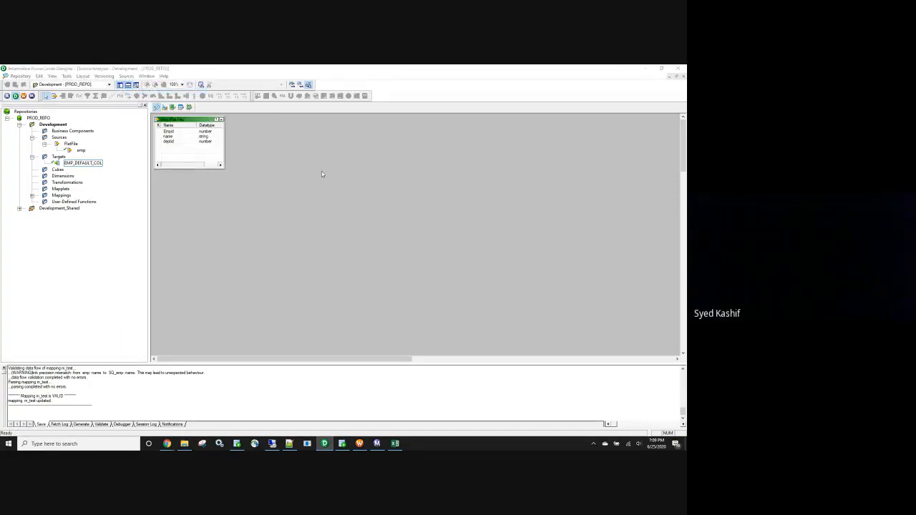
# Copy the entire contents of the emp text file in the SrcFiles folder and close the file.
pyautogui.click(184, 444)
pyautogui.doubleClick(145, 116)
pyautogui.moveTo(348, 156); pyautogui.dragTo(321, 135)
pyautogui.click(594, 120)
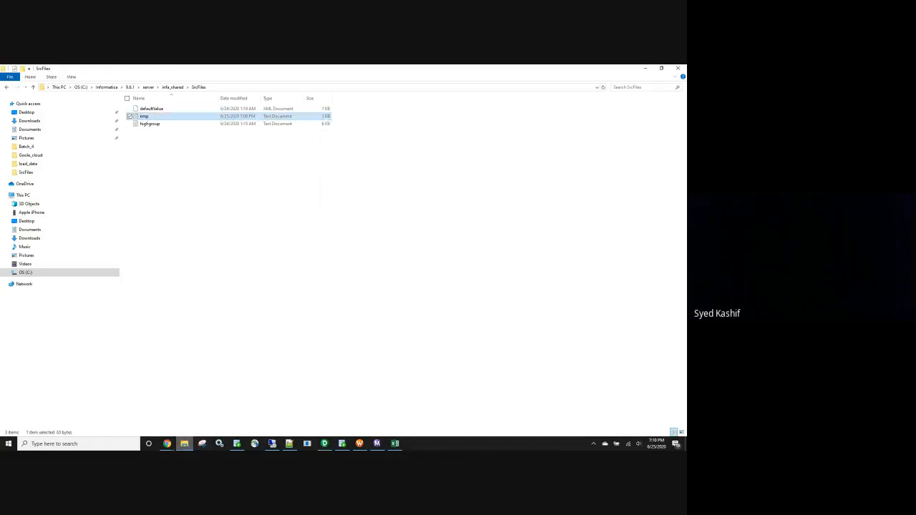
# Post the copied emp file contents in the Infa-4 Google Meet chat, close the chat and minimize the browser.
pyautogui.click(167, 443)
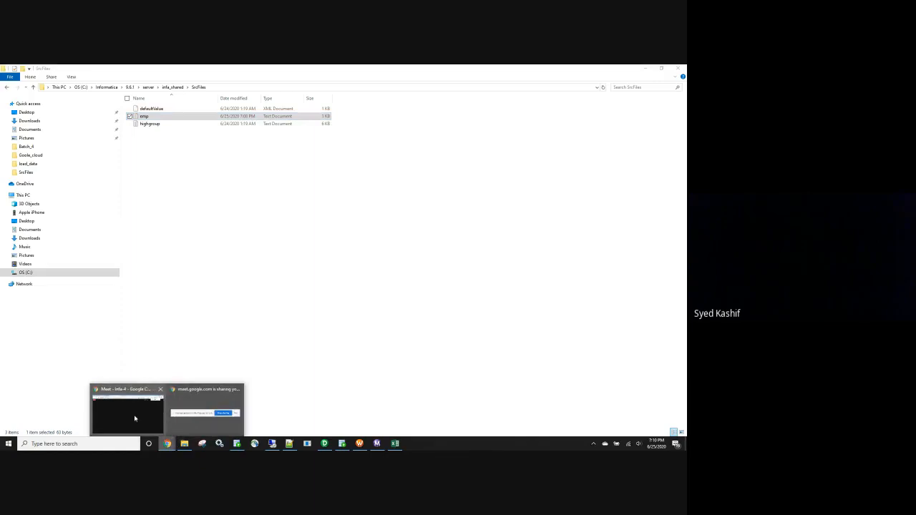
pyautogui.click(134, 419)
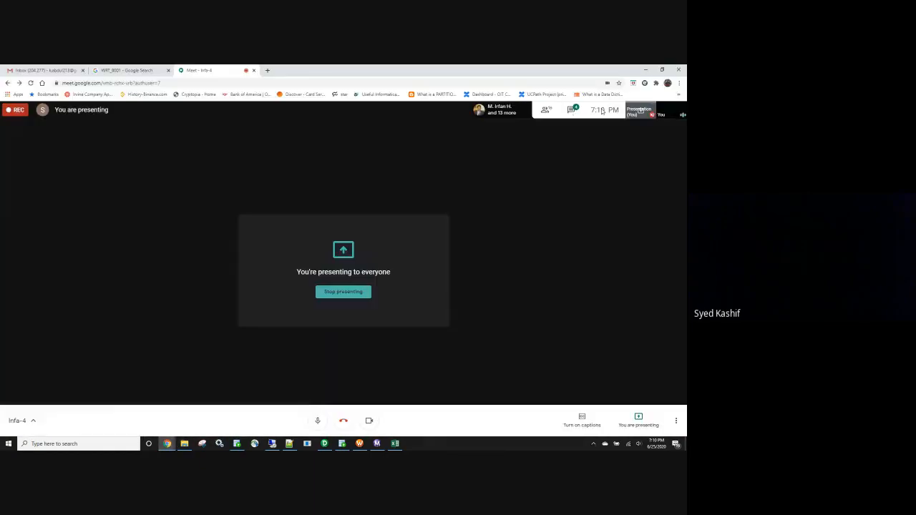
pyautogui.click(572, 111)
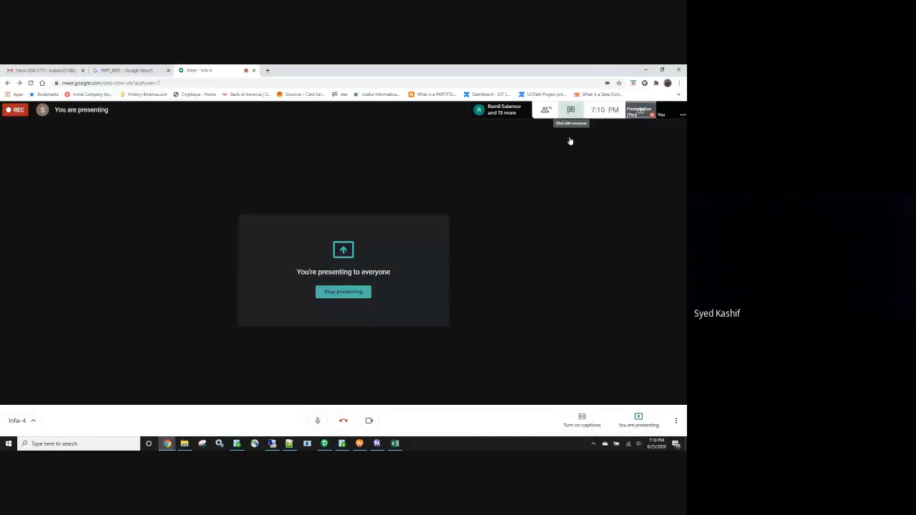
pyautogui.press('Return')
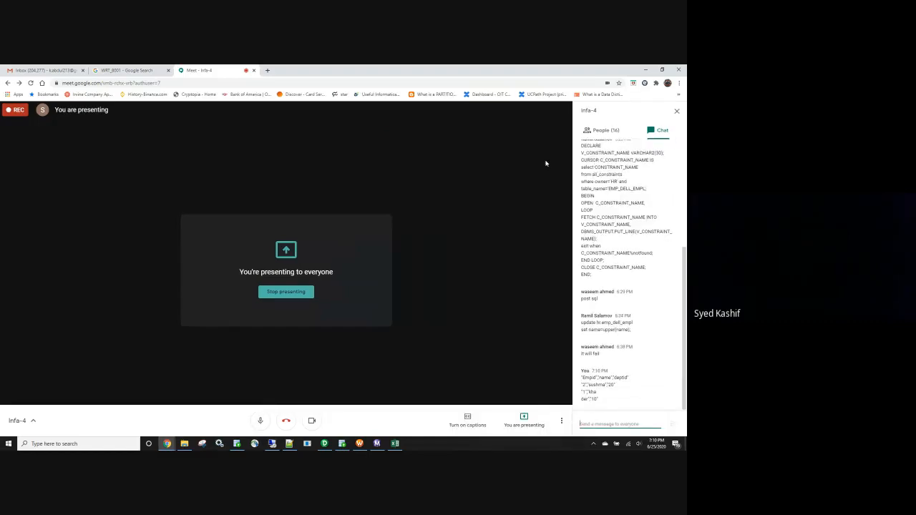
pyautogui.click(677, 111)
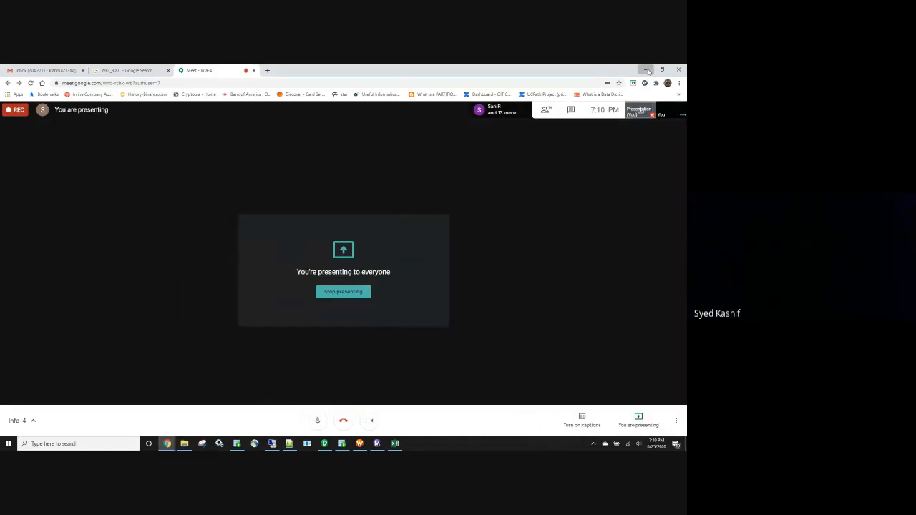
pyautogui.click(646, 70)
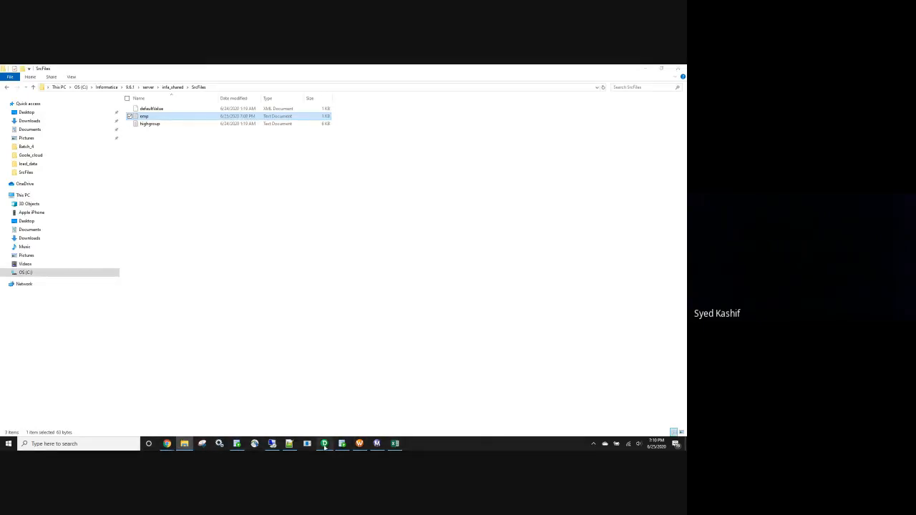
# In PowerCenter Designer, list all file types in the SrcFiles folder and open the emp file for flat file import.
pyautogui.click(324, 444)
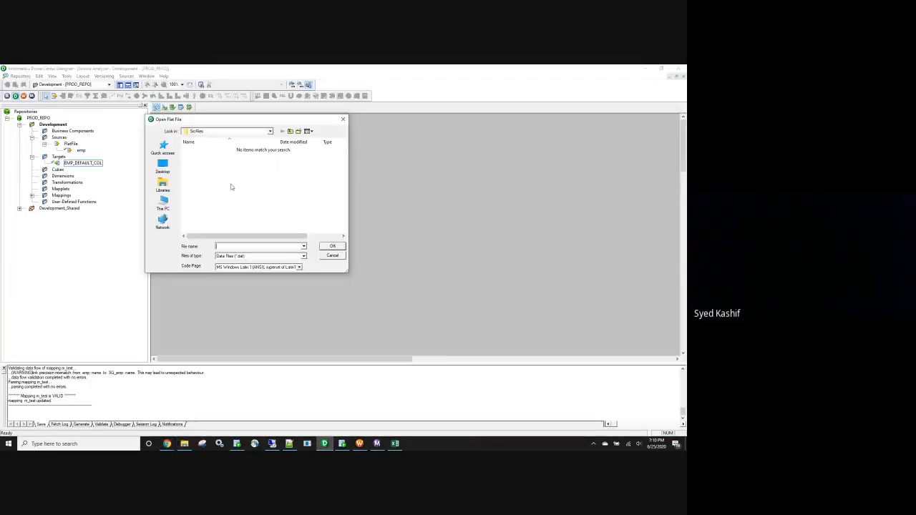
pyautogui.click(304, 247)
pyautogui.click(304, 248)
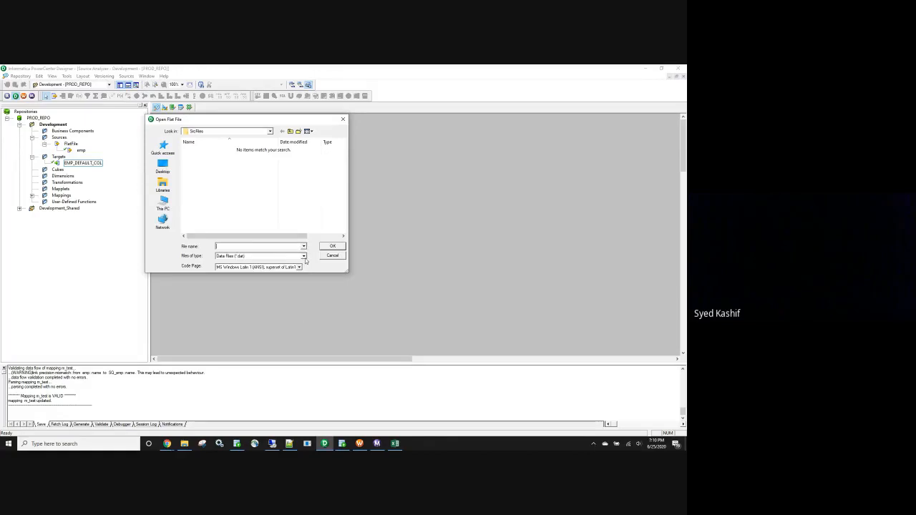
pyautogui.click(304, 257)
pyautogui.click(277, 263)
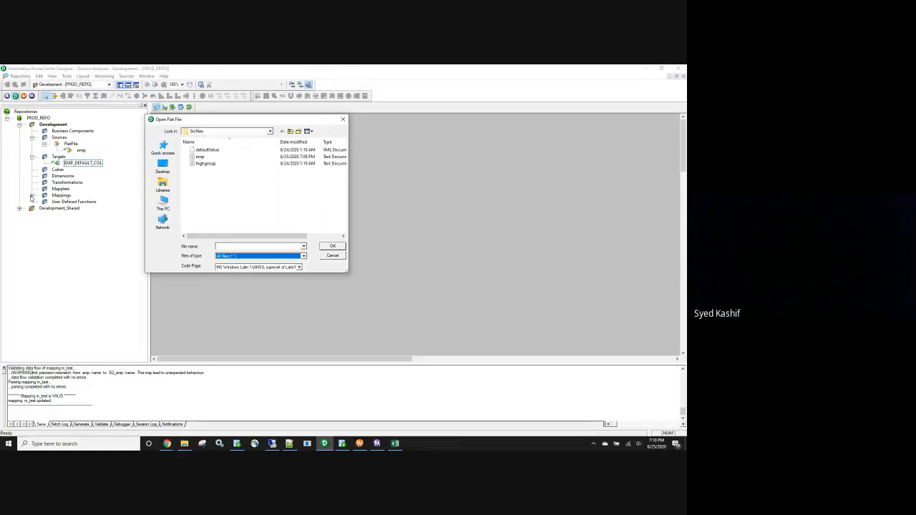
pyautogui.click(305, 246)
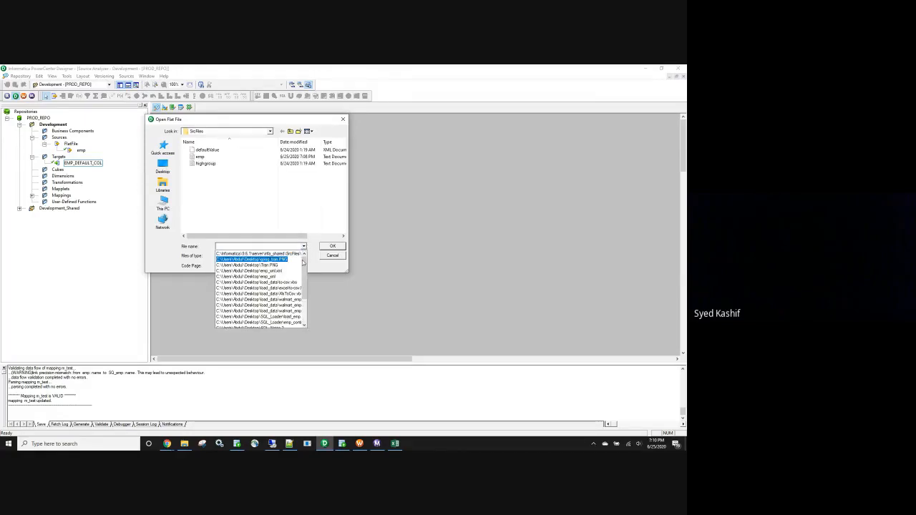
pyautogui.click(270, 201)
pyautogui.doubleClick(210, 159)
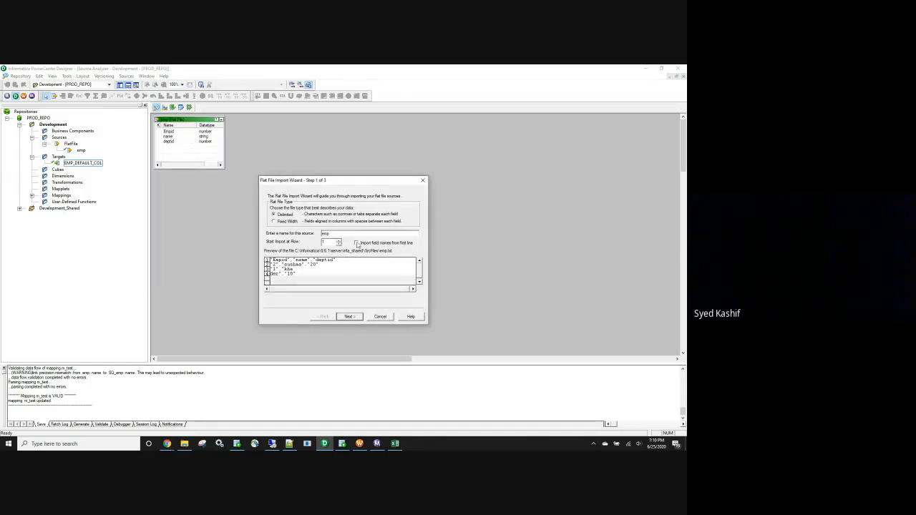
# Set the delimited emp import to take field names from the first line and continue to the delimiter settings.
pyautogui.click(357, 243)
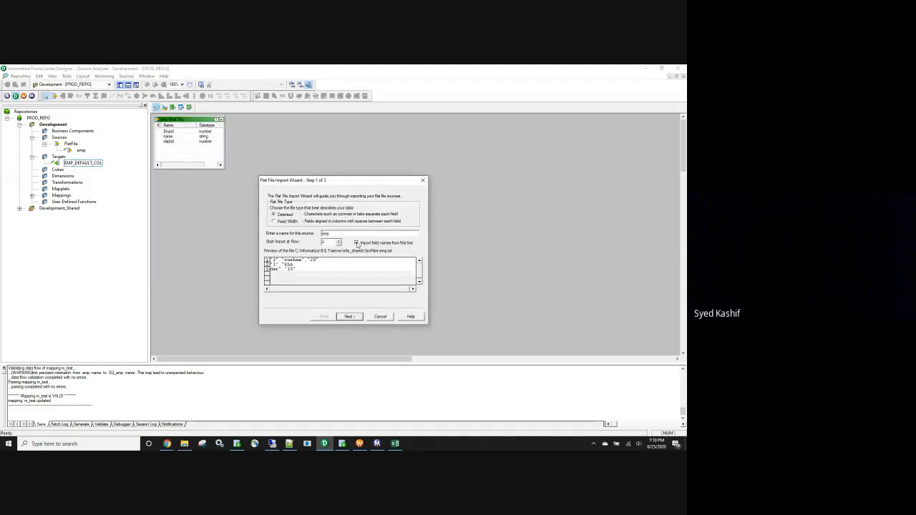
pyautogui.click(350, 317)
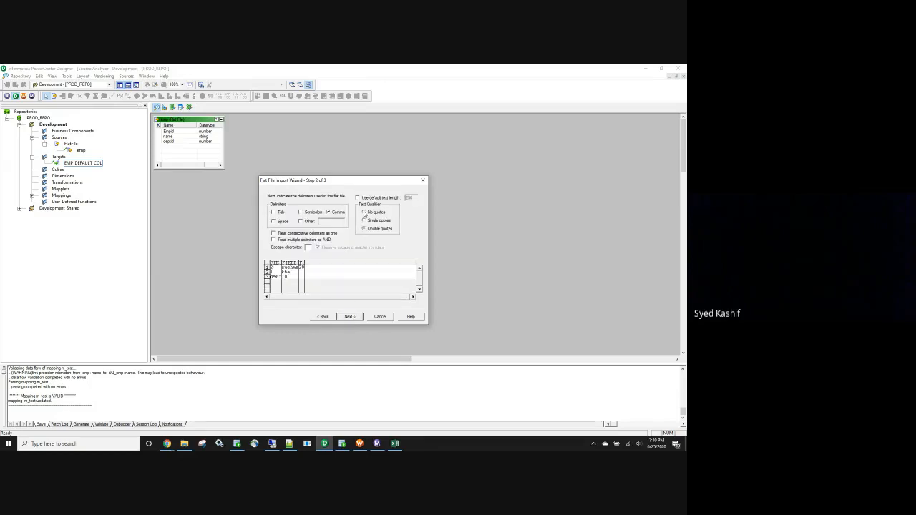
# Compare the import preview with the No quotes and Double quotes text qualifiers, ending on Double quotes.
pyautogui.click(364, 213)
pyautogui.click(364, 230)
pyautogui.click(365, 213)
pyautogui.click(365, 230)
pyautogui.click(364, 213)
pyautogui.click(365, 229)
pyautogui.click(364, 212)
pyautogui.click(364, 229)
# Check the quoted values in the emp source file, close it and return to the import wizard.
pyautogui.click(184, 444)
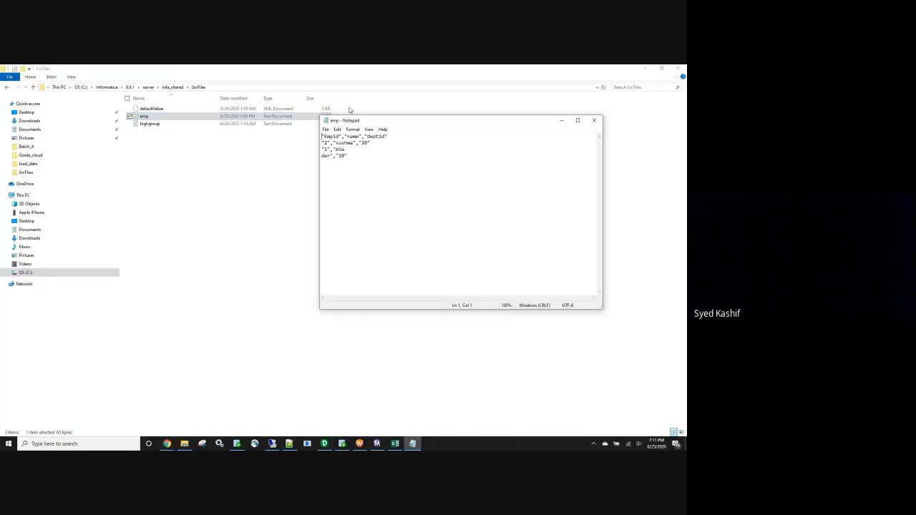
pyautogui.click(594, 120)
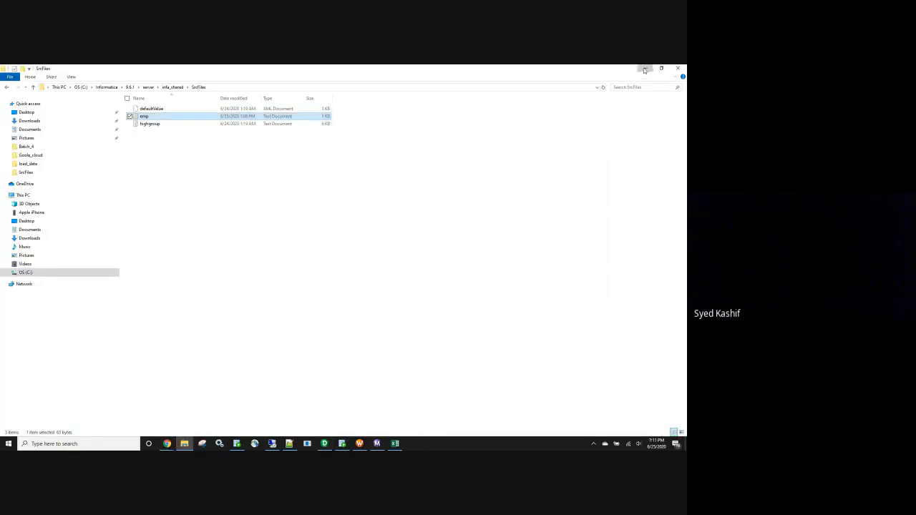
pyautogui.click(644, 68)
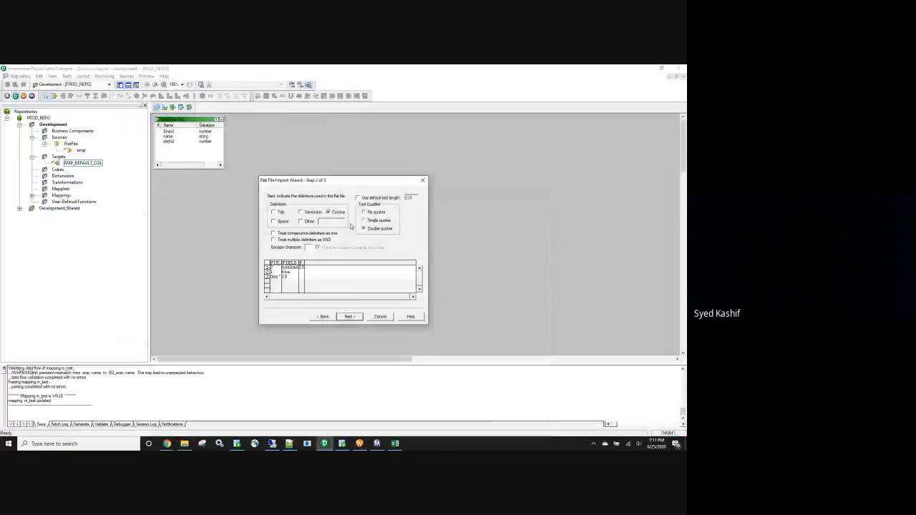
# View the wizard's final page, go back to step 2 and recheck the No quotes preview before restoring Double quotes.
pyautogui.click(350, 316)
pyautogui.click(321, 317)
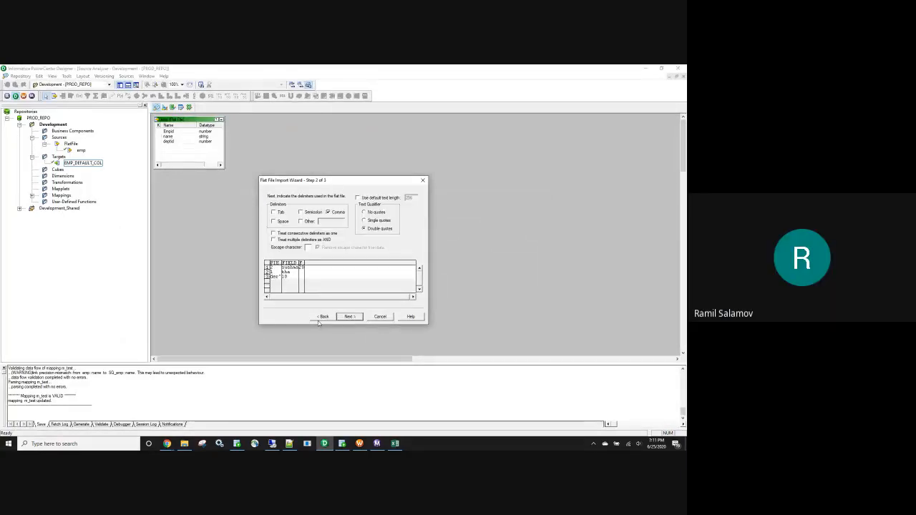
pyautogui.click(366, 212)
pyautogui.click(365, 229)
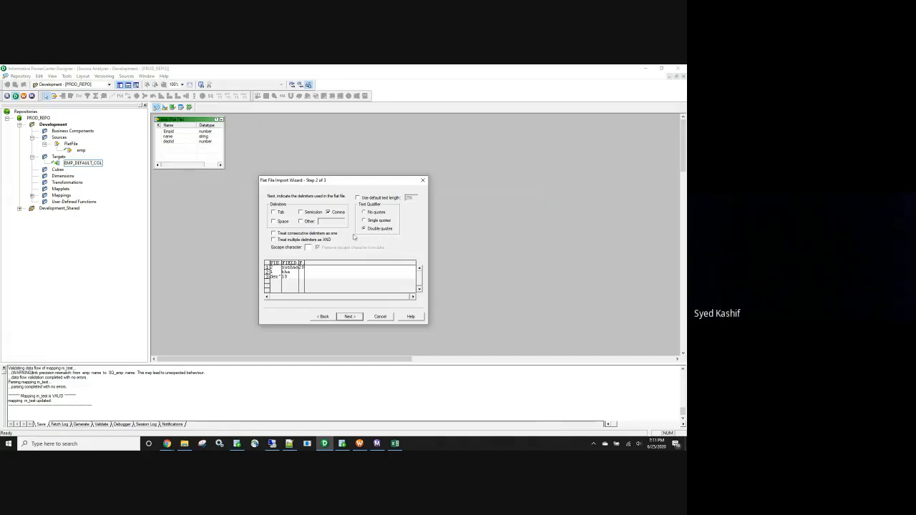
# Reopen the emp file to inspect the closing double quote of the Empid header, and close it.
pyautogui.click(184, 444)
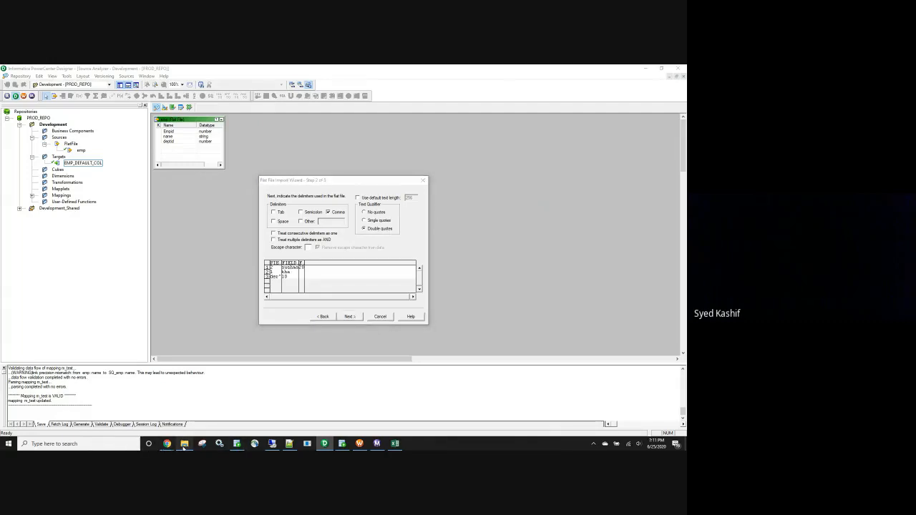
pyautogui.doubleClick(162, 119)
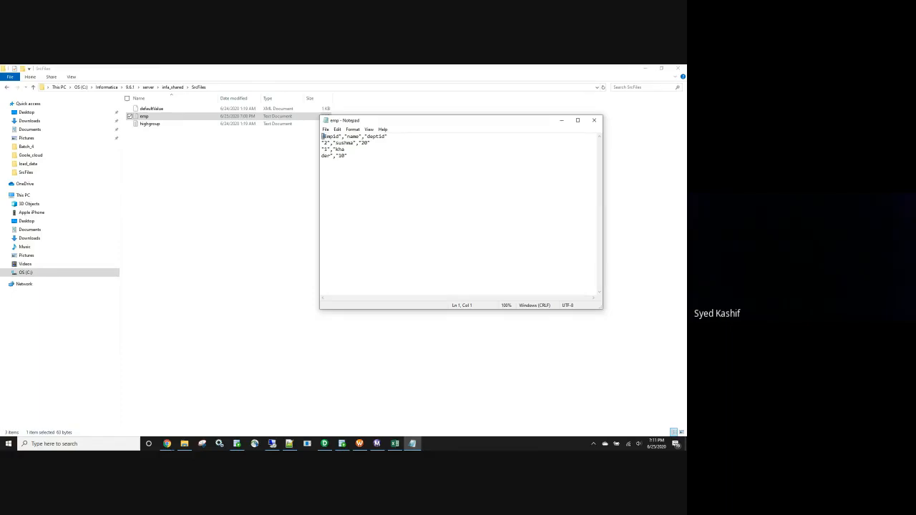
pyautogui.click(595, 120)
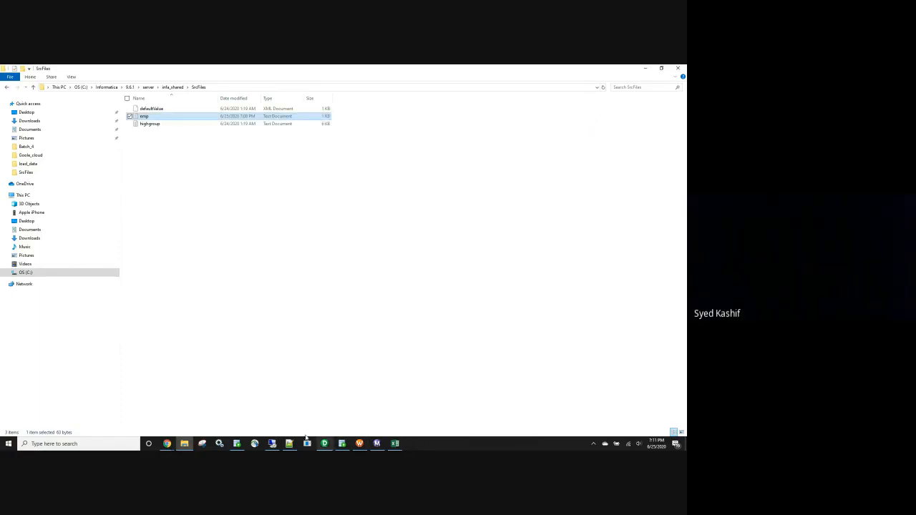
# Switch to the remote desktop and inspect the quoted data in DDODS_IRMED_ARB_PS_HRS_APP_WRK_EXP_MV.dat from WinSCP's InfSrc folder using Notepad++, then minimize the session.
pyautogui.click(273, 444)
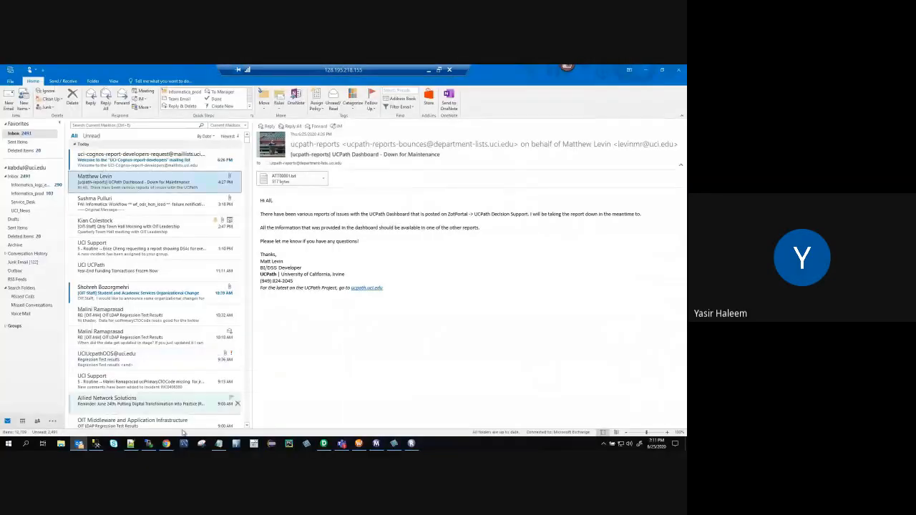
pyautogui.click(149, 444)
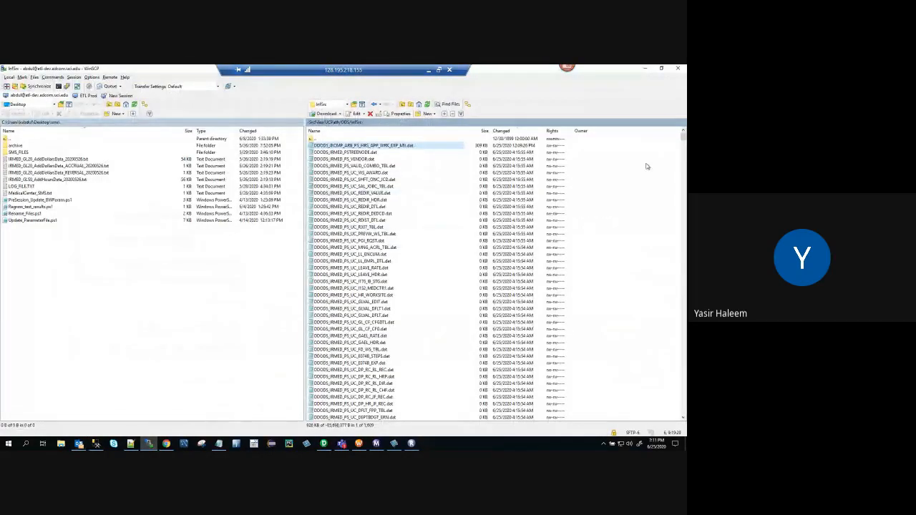
pyautogui.scroll(-3, 679, 164)
pyautogui.moveTo(683, 138); pyautogui.dragTo(683, 279)
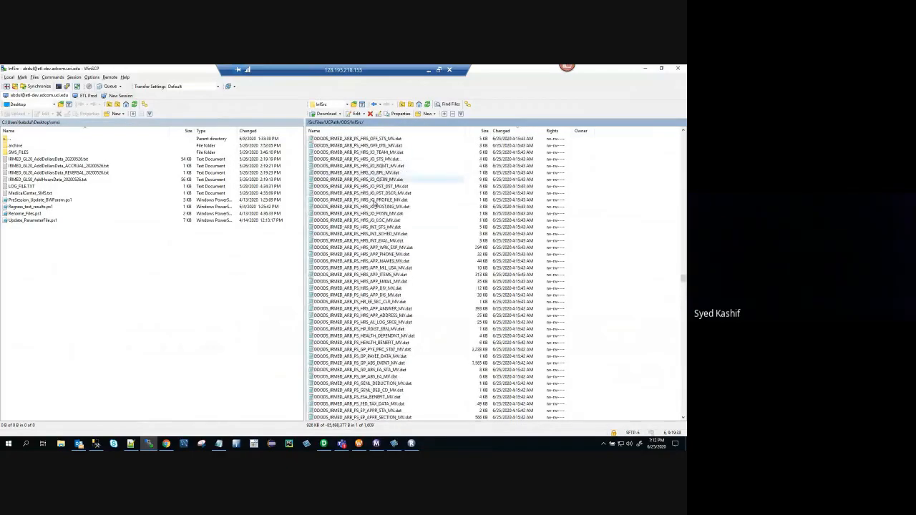
pyautogui.rightClick(389, 249)
pyautogui.moveTo(412, 261)
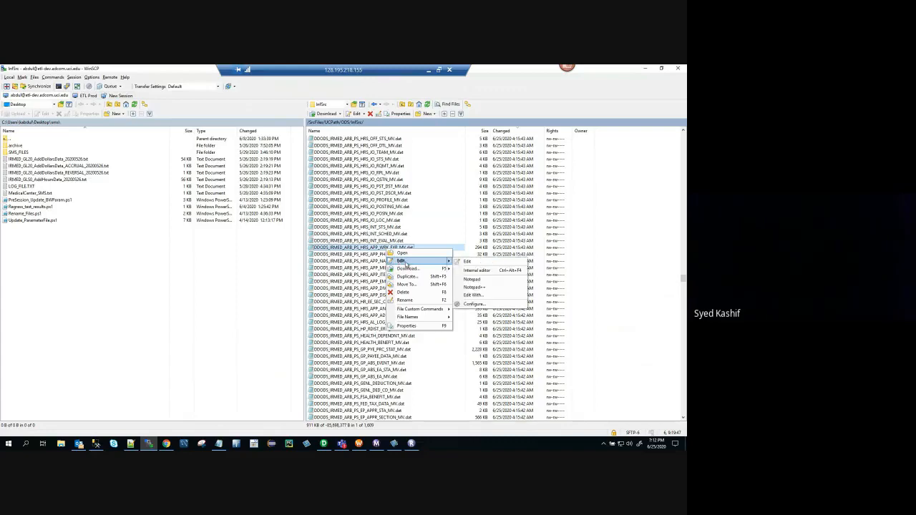
pyautogui.click(471, 287)
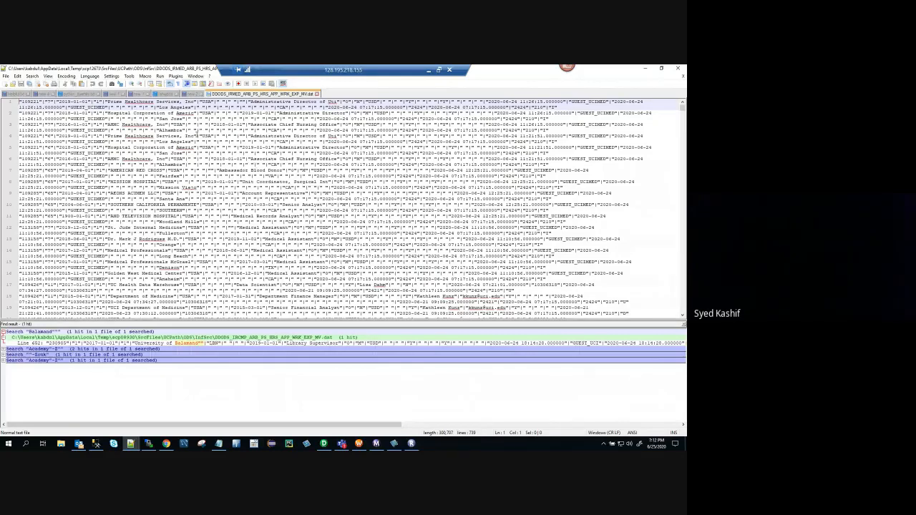
pyautogui.click(429, 71)
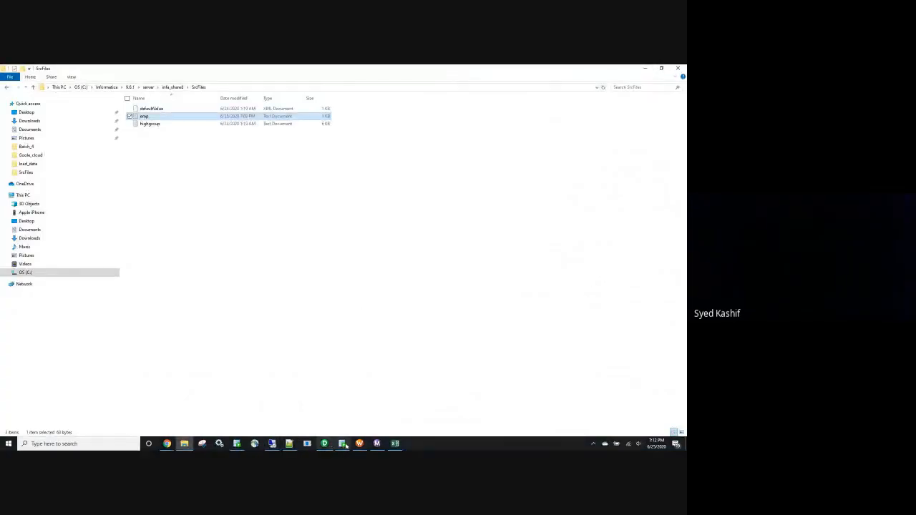
# Return to PowerCenter Designer, finish the flat file import with Double quotes, and replace the existing emp source definition.
pyautogui.click(323, 446)
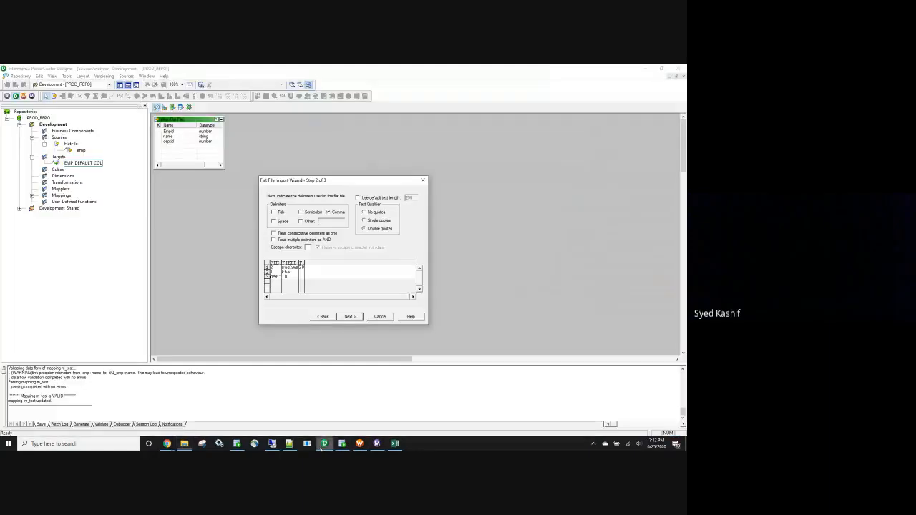
pyautogui.click(350, 316)
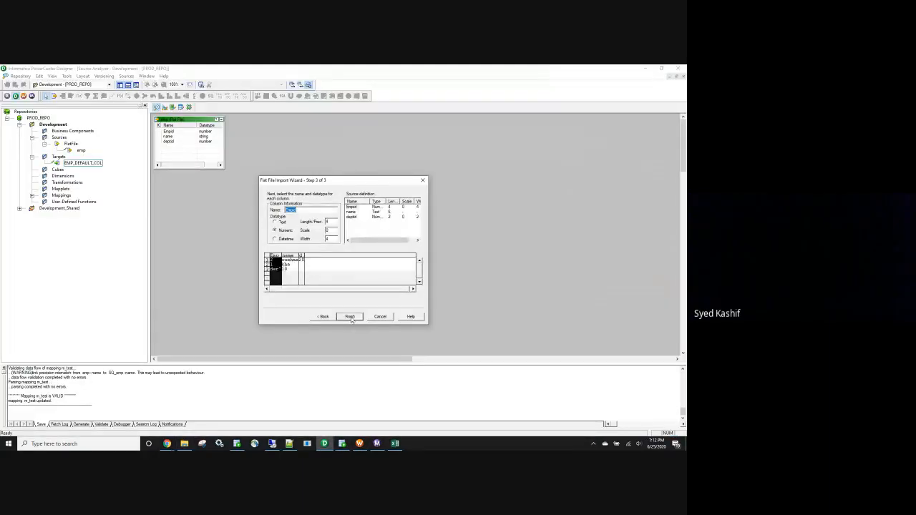
pyautogui.click(350, 317)
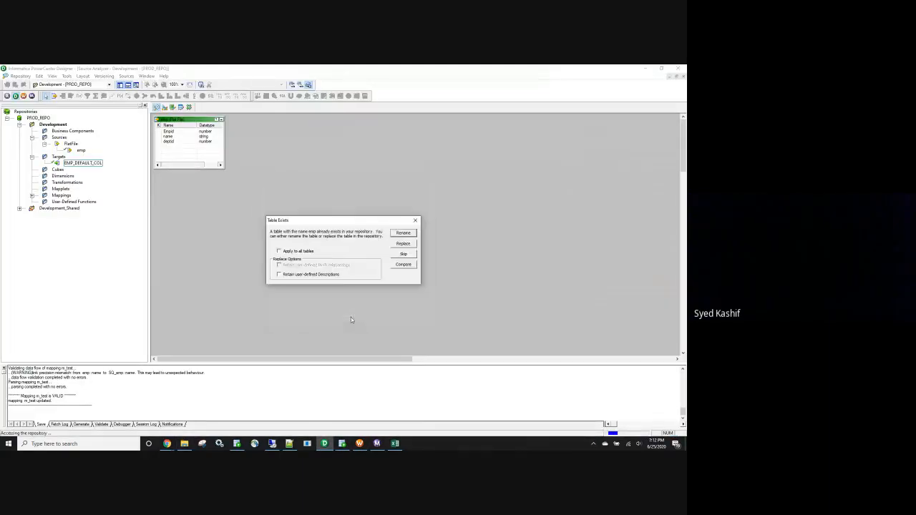
pyautogui.click(404, 245)
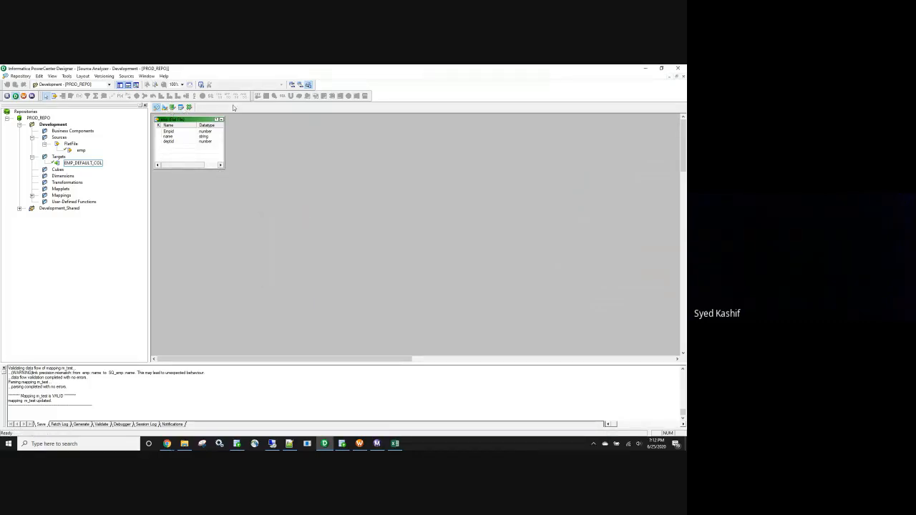
# Create a new mapping named m_doub_qoutes in the Mapping Designer.
pyautogui.click(165, 108)
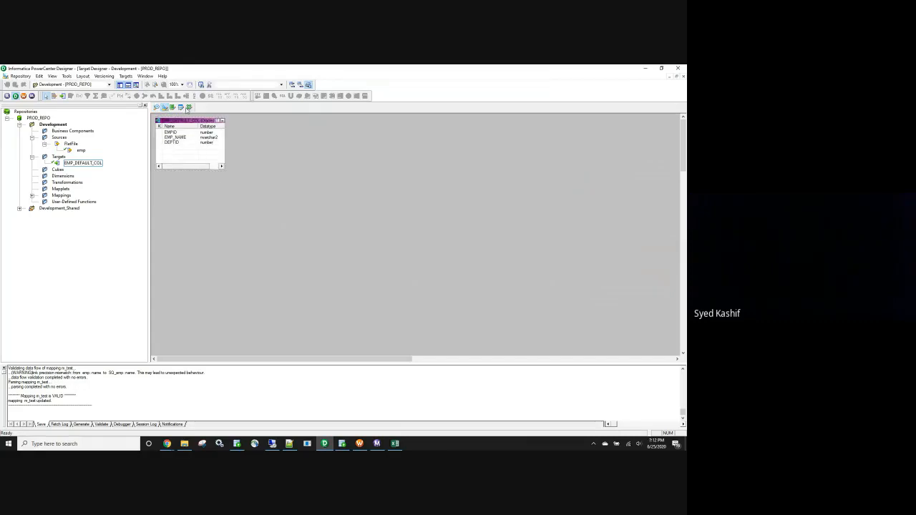
pyautogui.click(188, 107)
pyautogui.click(130, 76)
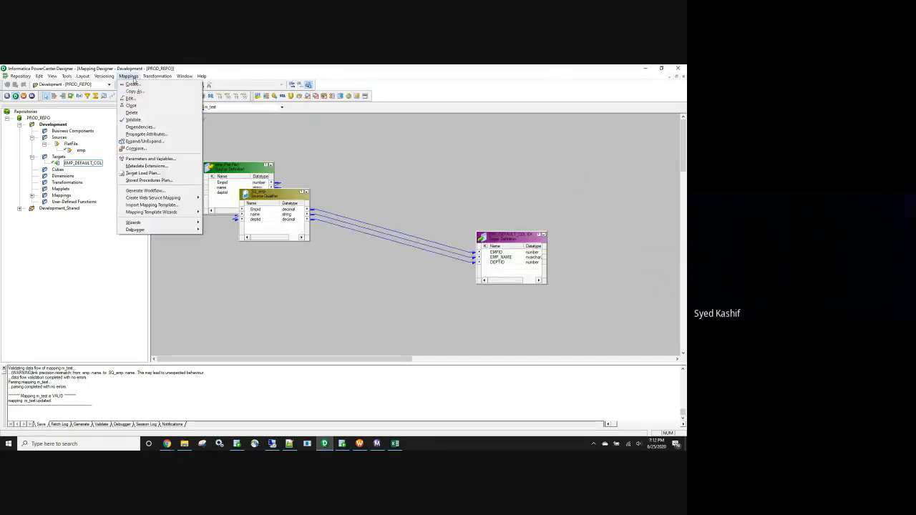
pyautogui.click(136, 87)
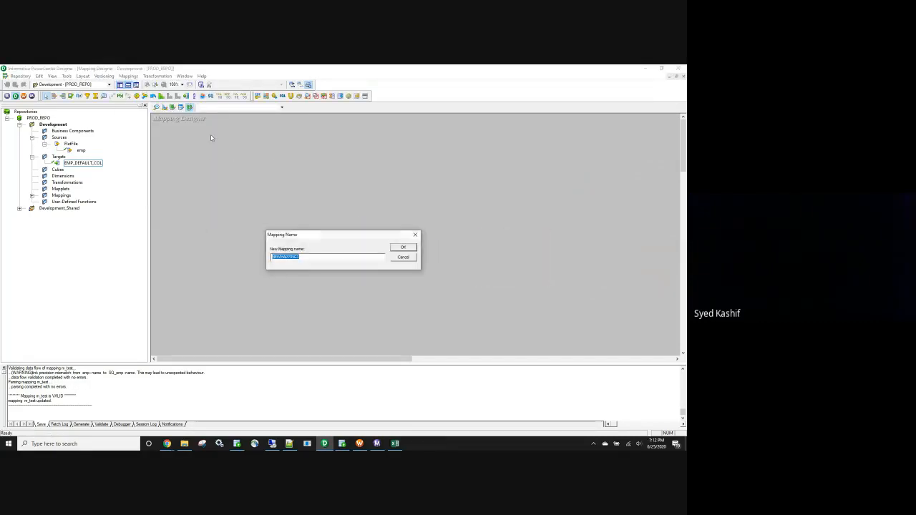
pyautogui.write('m_doub_qoutes')
pyautogui.click(403, 247)
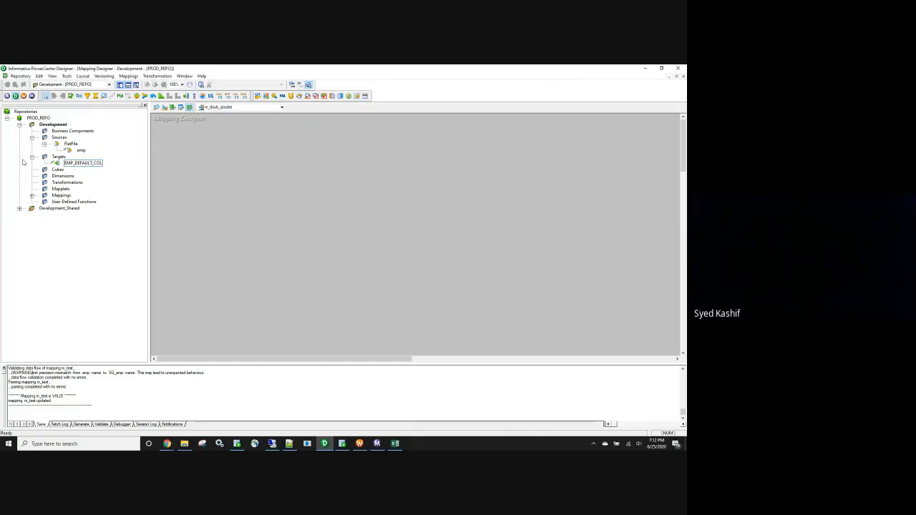
# Add the emp source and EMP_DEFAULT_COL target to the mapping, link all three source qualifier ports to the target columns, and save.
pyautogui.click(81, 151)
pyautogui.moveTo(78, 151); pyautogui.dragTo(489, 185)
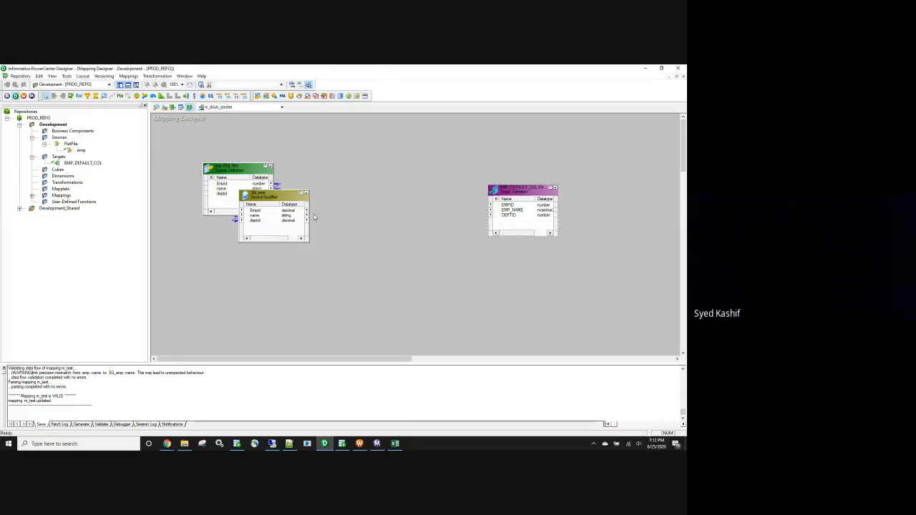
pyautogui.click(262, 211)
pyautogui.keyDown('shift'); pyautogui.click(264, 220); pyautogui.keyUp('shift')
pyautogui.moveTo(275, 215); pyautogui.dragTo(524, 210)
pyautogui.hotkey('ctrl', 's')
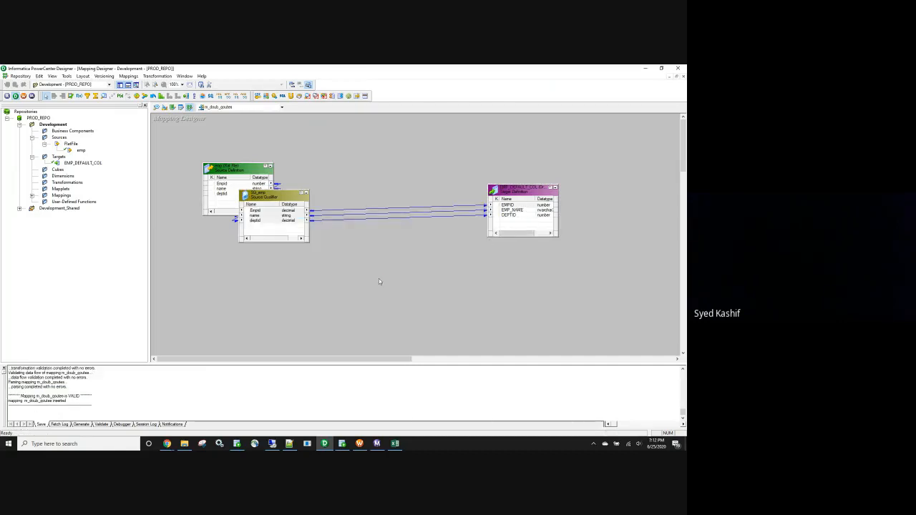
# Switch to Workflow Manager and start a new workflow in the Workflow Designer, beginning its name with wf_.
pyautogui.click(360, 444)
pyautogui.click(163, 110)
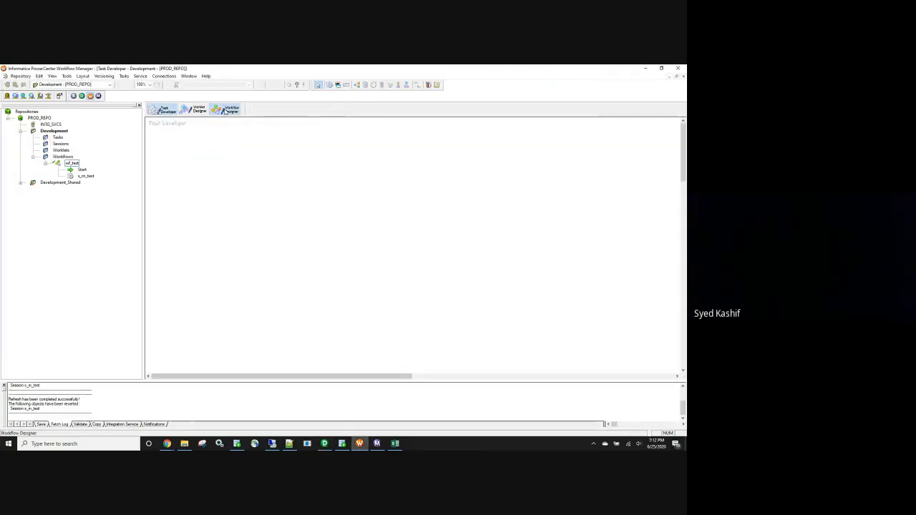
pyautogui.click(225, 109)
pyautogui.click(129, 76)
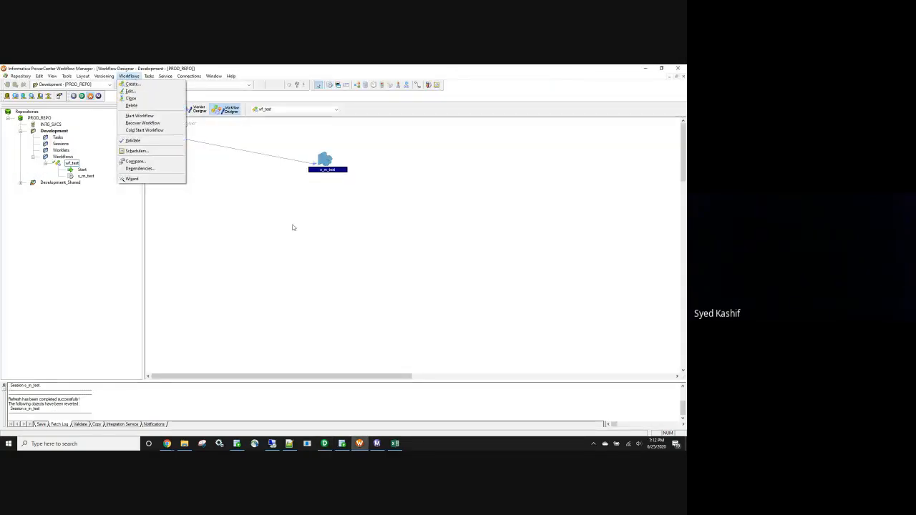
pyautogui.click(132, 84)
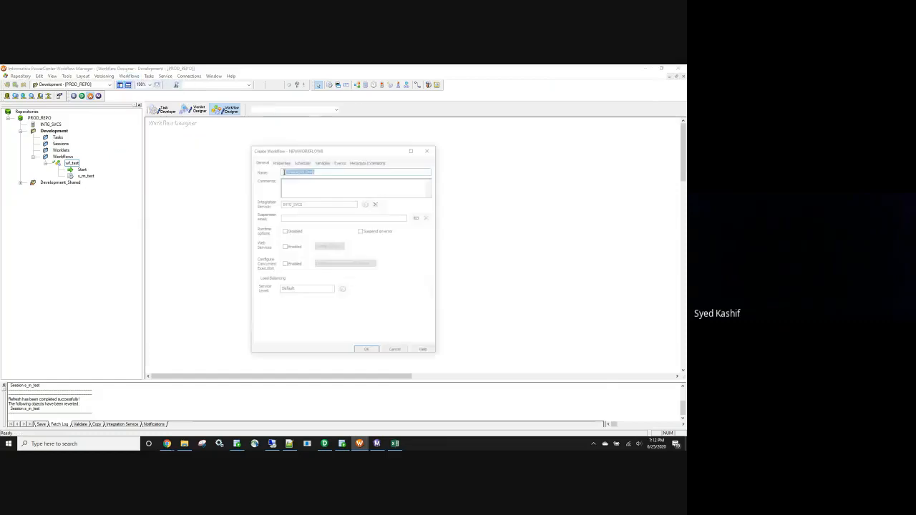
pyautogui.write('wf_')
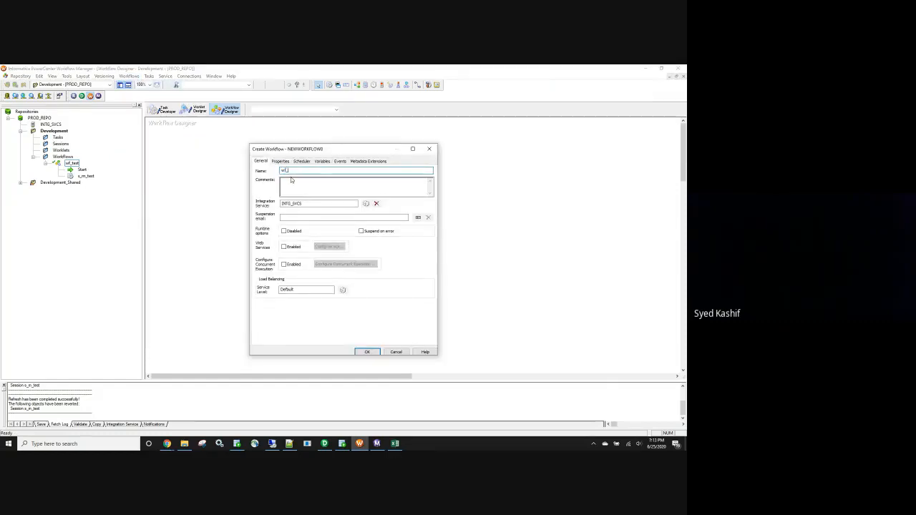
# Copy the name of the m_doub_qoutes mapping from its edit dialog in PowerCenter Designer.
pyautogui.click(324, 444)
pyautogui.click(128, 76)
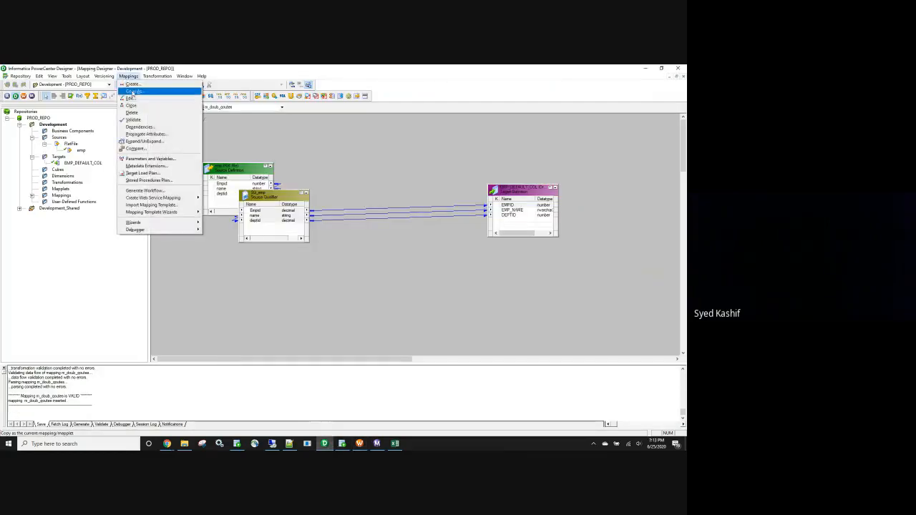
pyautogui.click(140, 94)
pyautogui.hotkey('ctrl', 'c')
pyautogui.click(355, 278)
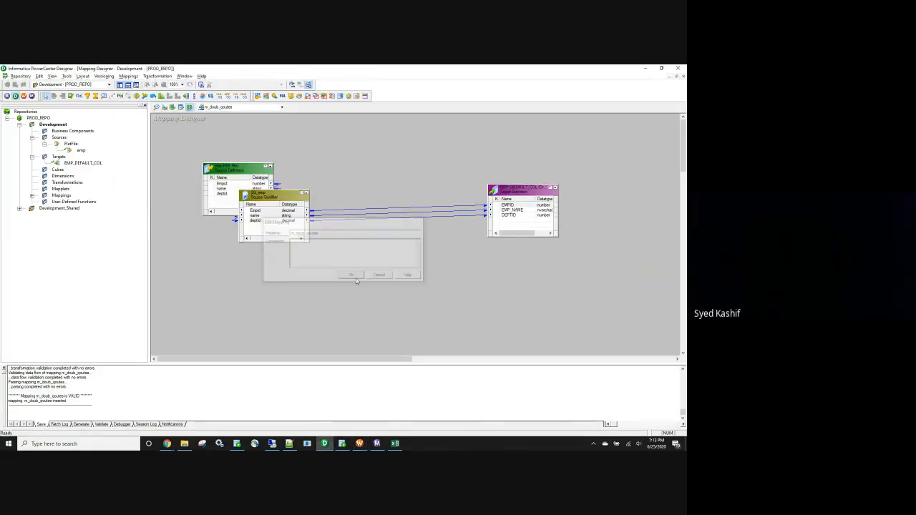
# Return to Workflow Manager, complete the workflow name as wf_doub_qoutes using the copied mapping name without its m_ prefix, and create it.
pyautogui.hotkey('alt', 'Tab')
pyautogui.hotkey('ctrl', 'v')
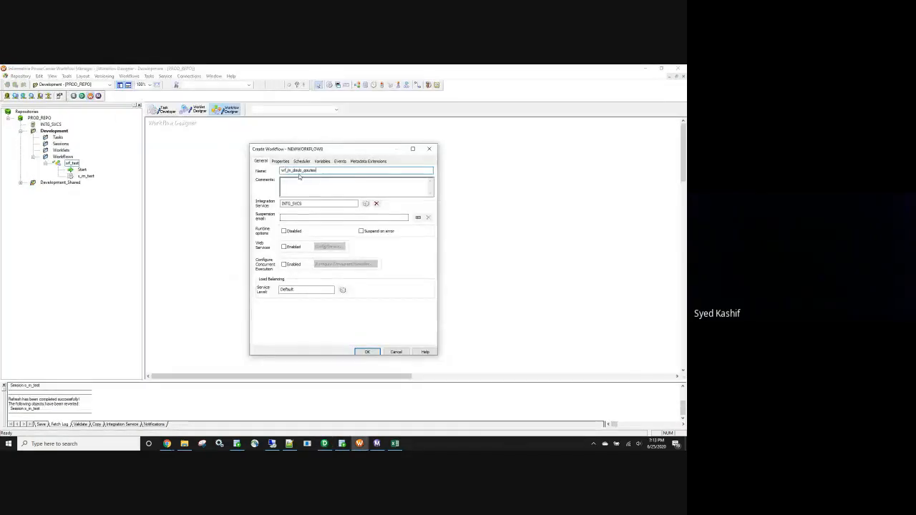
pyautogui.click(290, 170)
pyautogui.press('BackSpace')
pyautogui.press('BackSpace')
pyautogui.press('Return')
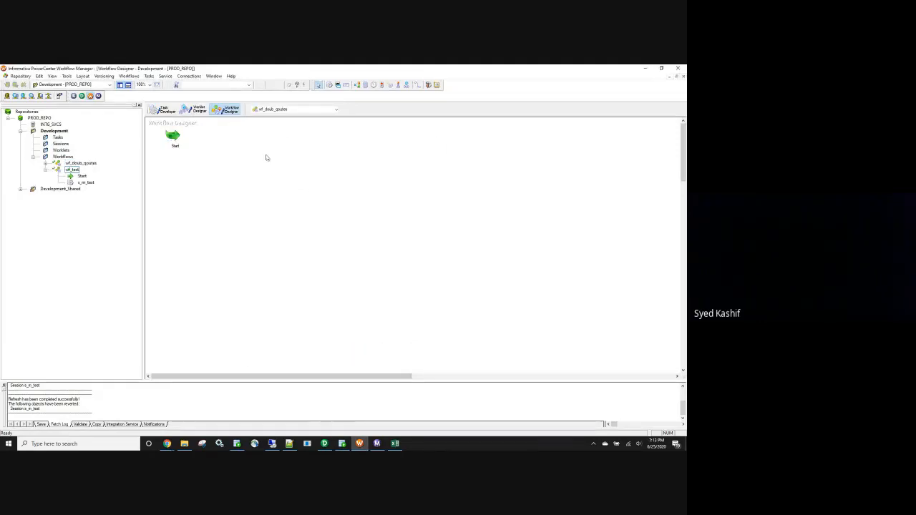
# Add a session for the m_doub_qoutes mapping to the workflow and link the Start task to it.
pyautogui.click(267, 171)
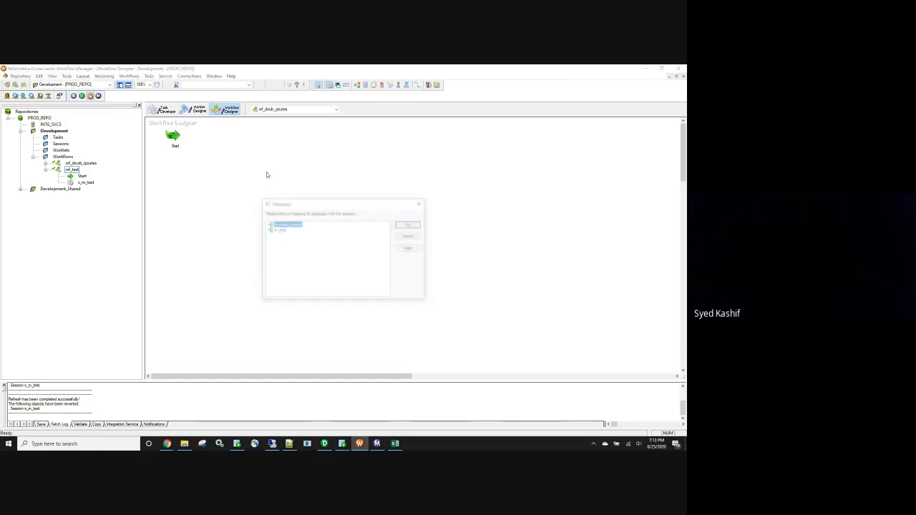
pyautogui.click(409, 224)
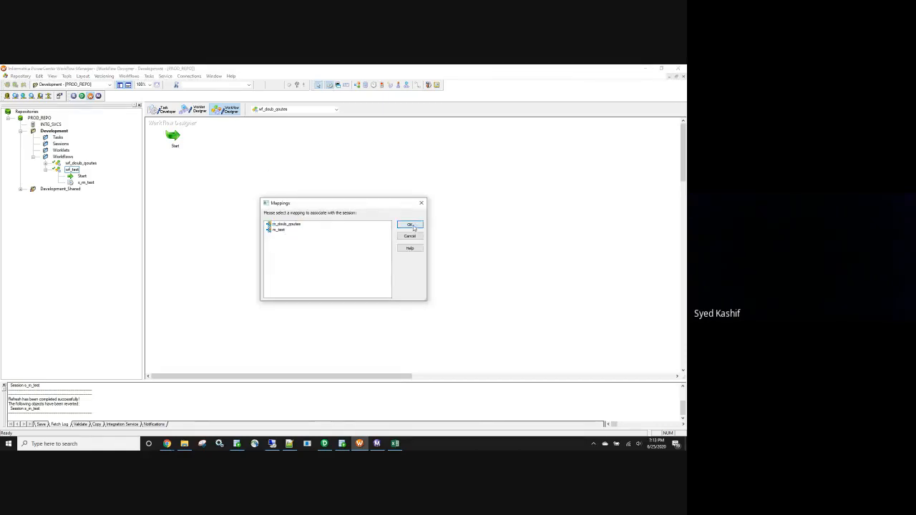
pyautogui.click(418, 84)
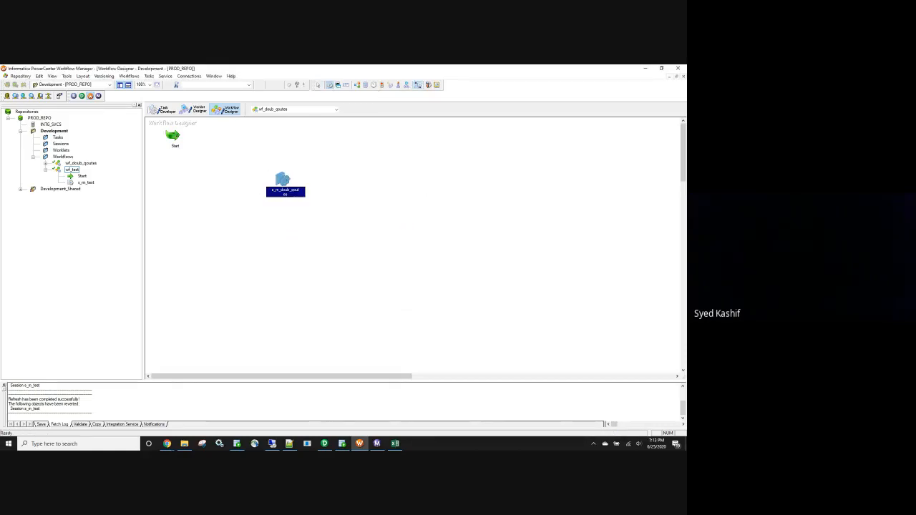
pyautogui.moveTo(173, 135); pyautogui.dragTo(282, 176)
# Open the s_m_doub_qoutes session for editing and open its Stop on errors value in the error handling configuration.
pyautogui.doubleClick(282, 176)
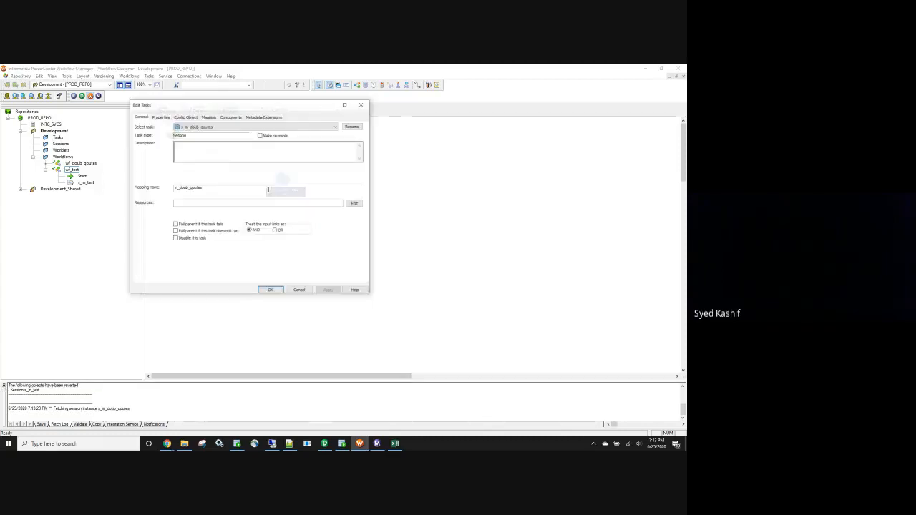
pyautogui.click(160, 116)
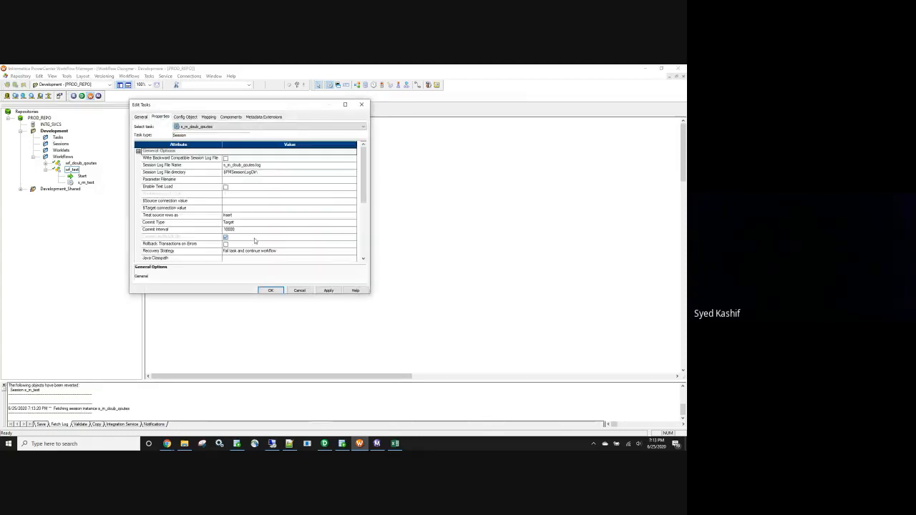
pyautogui.click(184, 116)
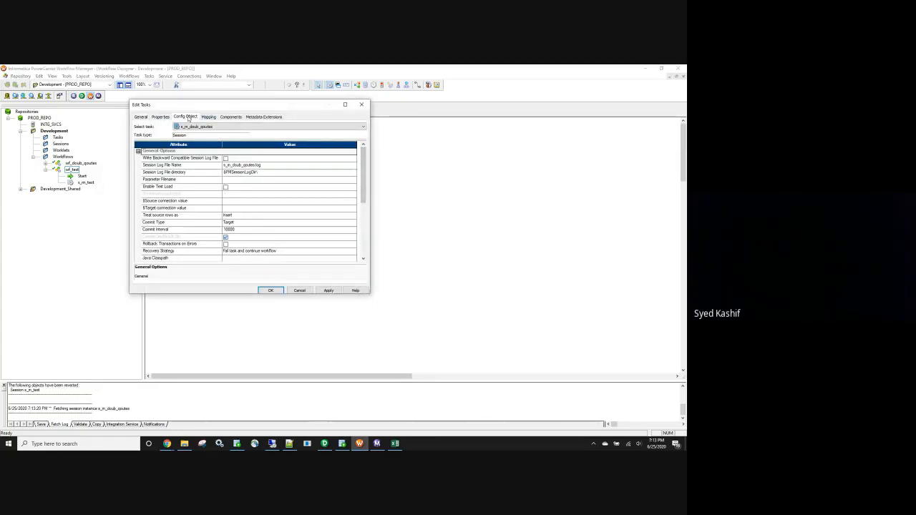
pyautogui.moveTo(364, 176); pyautogui.dragTo(364, 213)
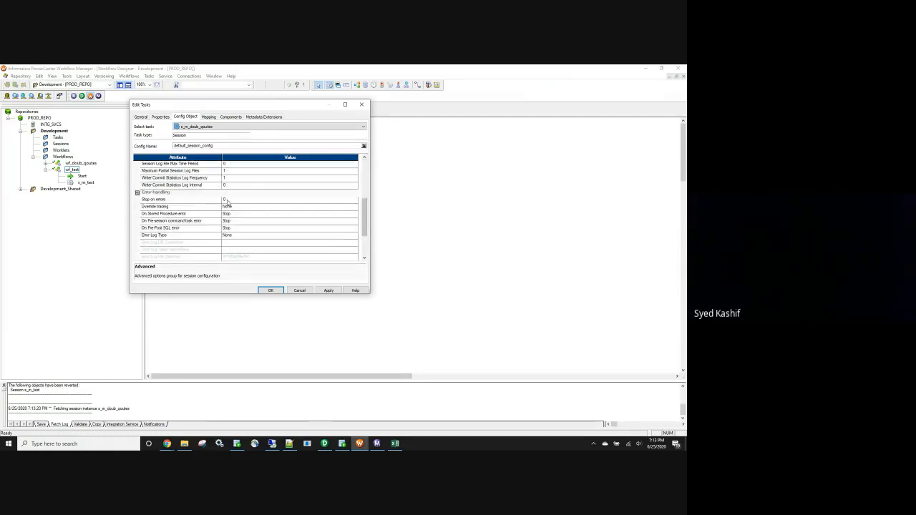
pyautogui.click(226, 199)
# Review the file reader properties of the SQ_emp source in the session's mapping settings, down to the source file directory and filename.
pyautogui.click(208, 117)
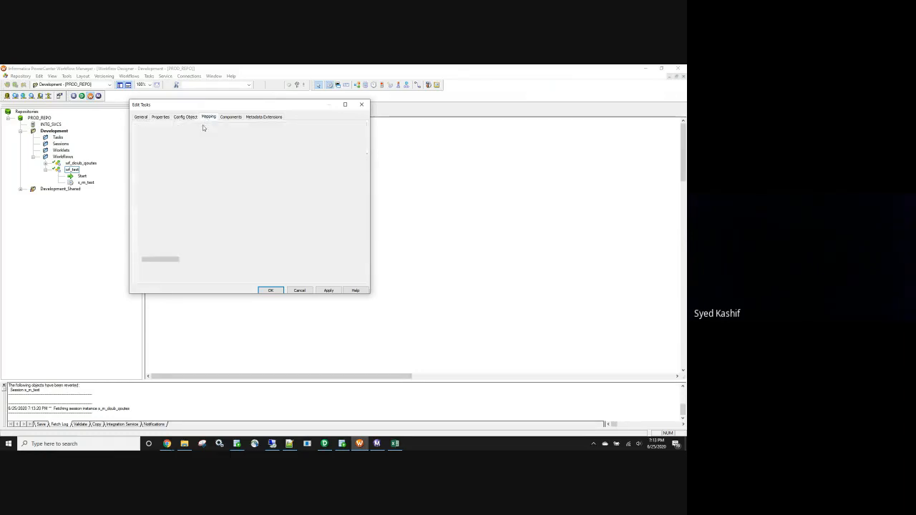
pyautogui.click(171, 173)
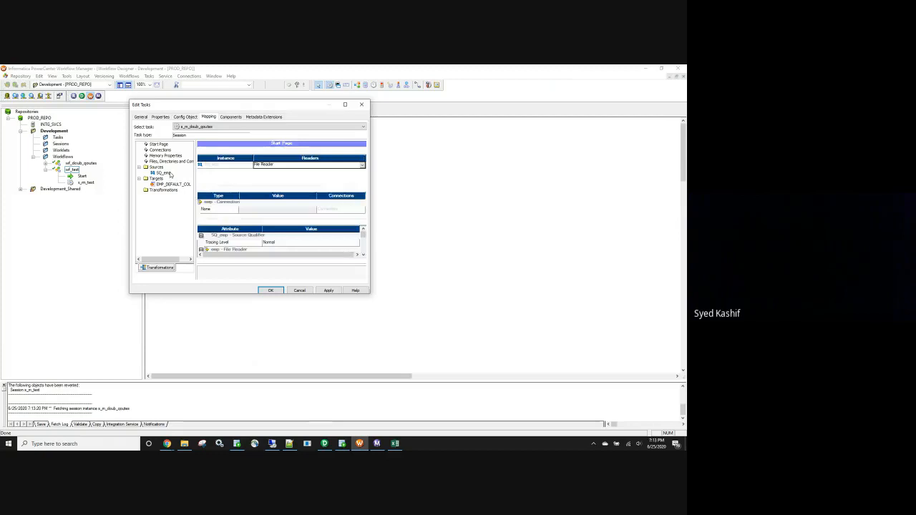
pyautogui.click(363, 259)
pyautogui.click(363, 260)
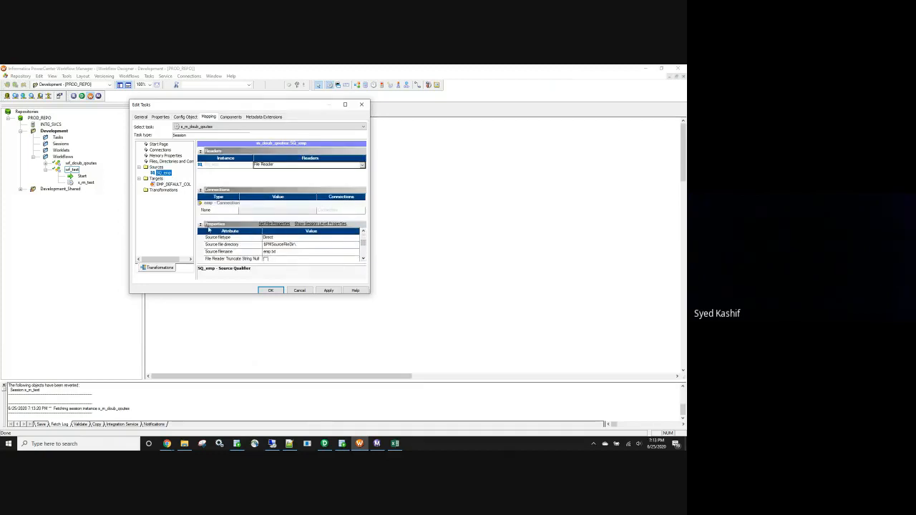
# Enable the truncate target table option for the EMP_DEFAULT_COL target, apply the session changes and save the workflow.
pyautogui.click(174, 185)
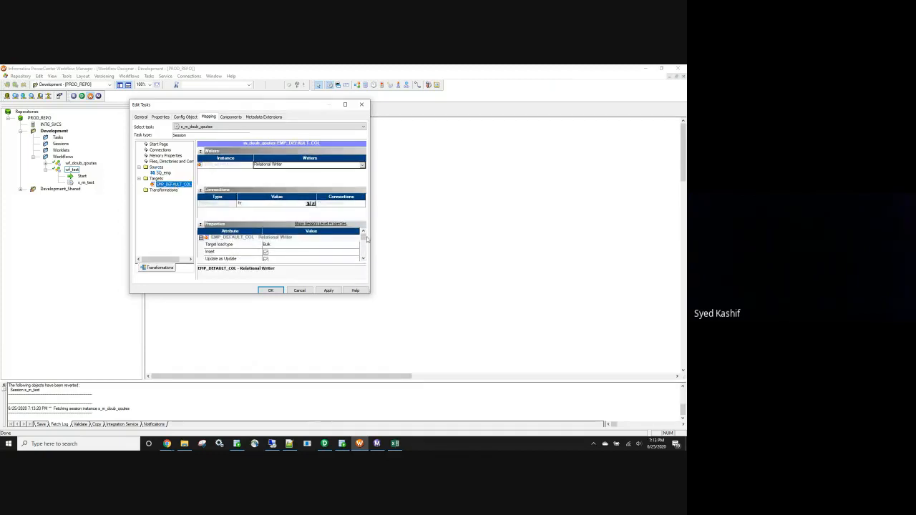
pyautogui.scroll(-2, 365, 242)
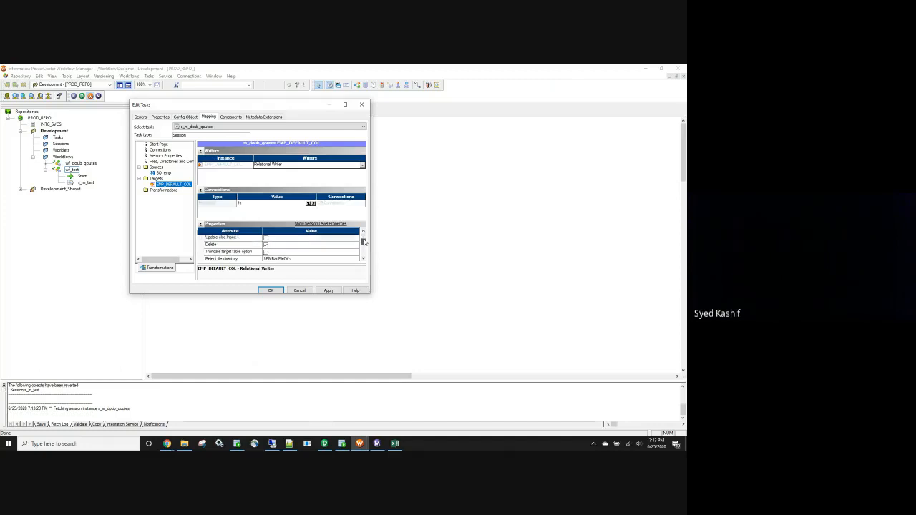
pyautogui.click(265, 252)
pyautogui.click(330, 290)
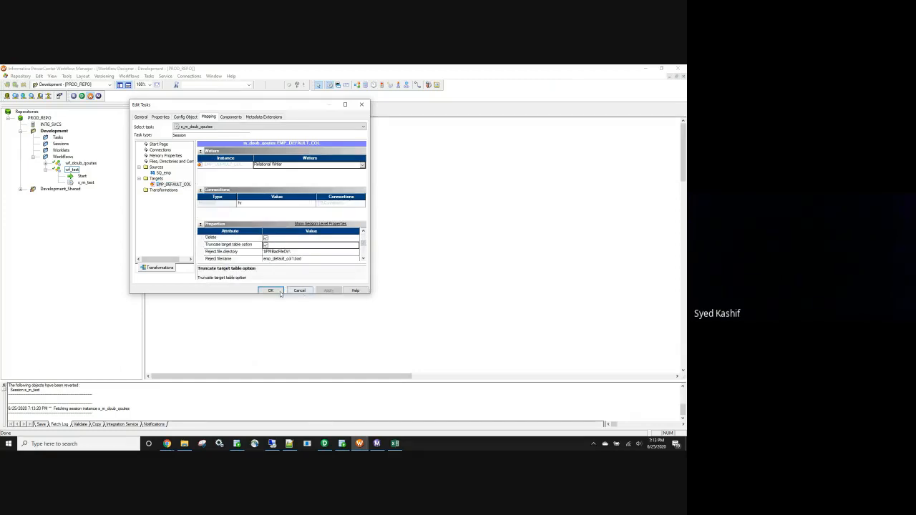
pyautogui.click(271, 290)
pyautogui.hotkey('ctrl', 's')
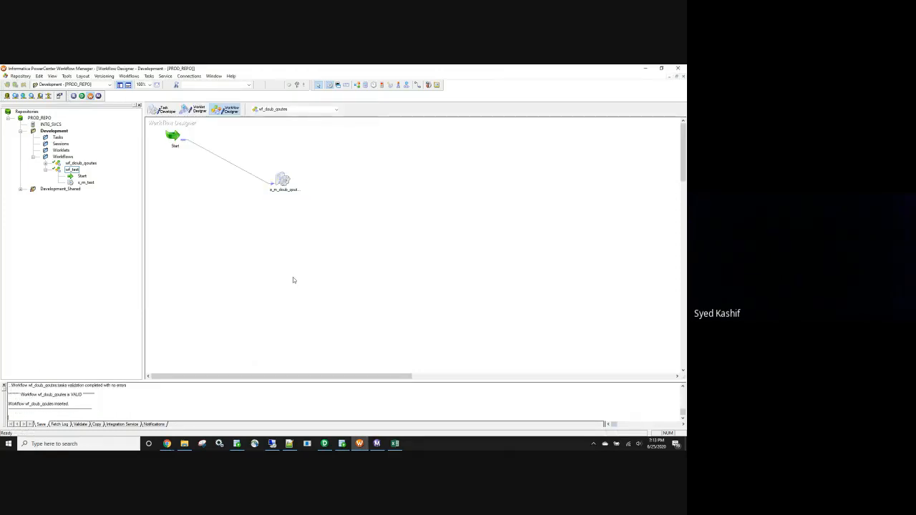
# Start the wf_doub_qoutes workflow and check its run in Workflow Monitor.
pyautogui.click(129, 76)
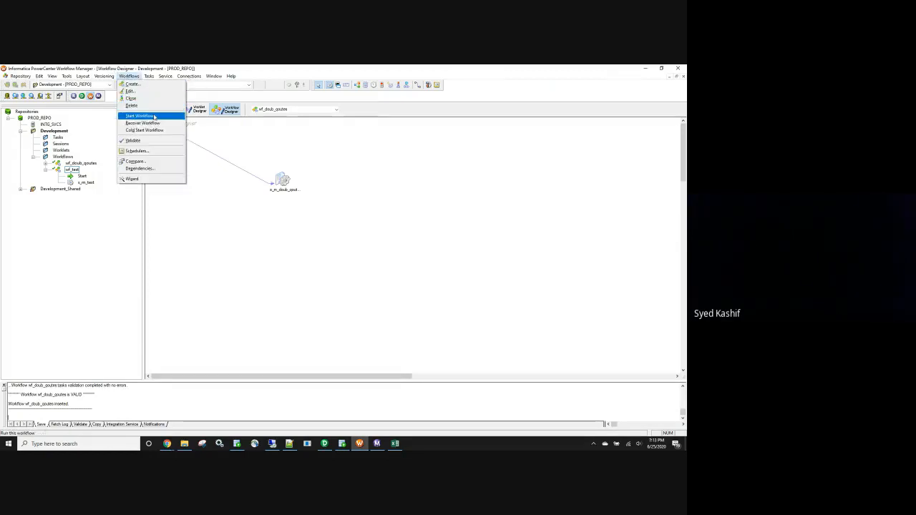
pyautogui.click(139, 115)
pyautogui.click(378, 445)
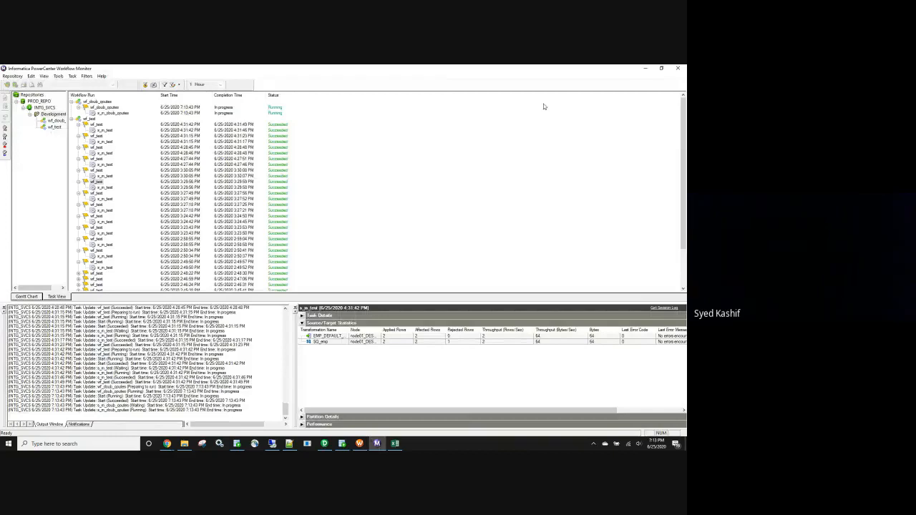
pyautogui.click(646, 68)
pyautogui.click(372, 444)
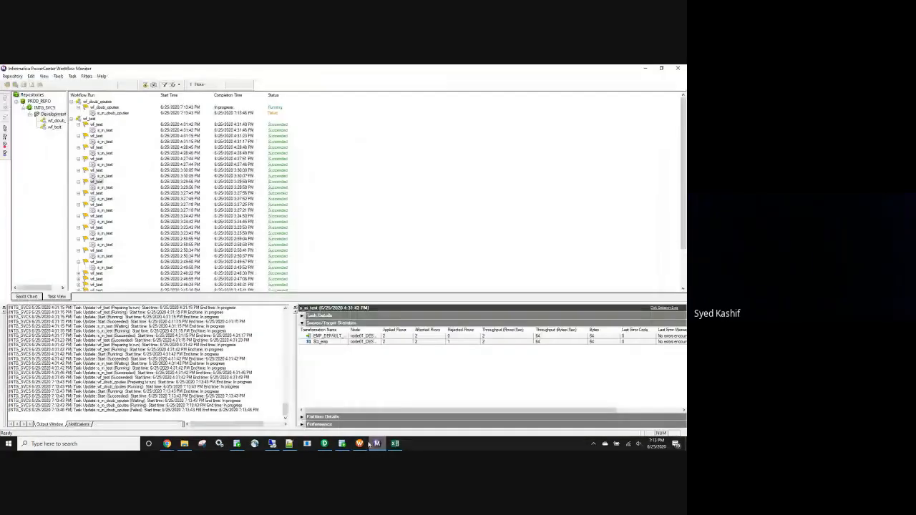
# Open the session log of the s_m_doub_qoutes run, sort it by severity and examine the reader error.
pyautogui.click(113, 113)
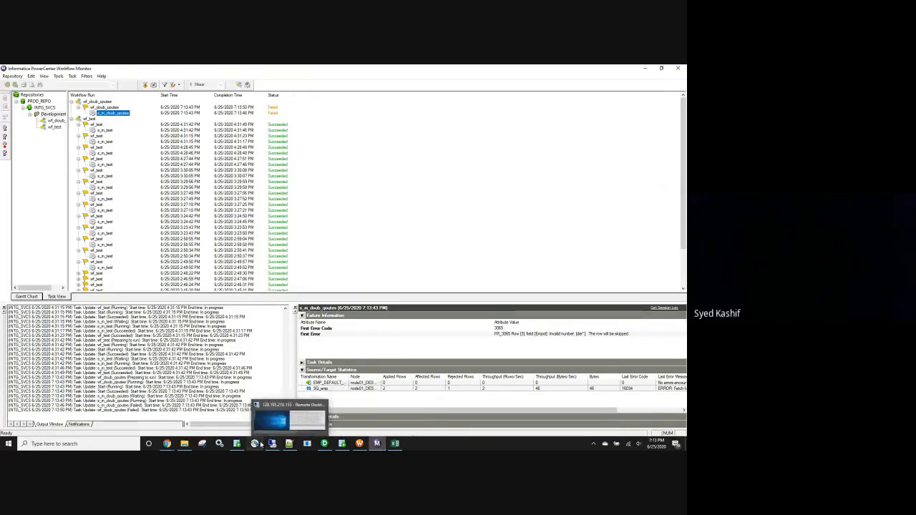
pyautogui.click(655, 306)
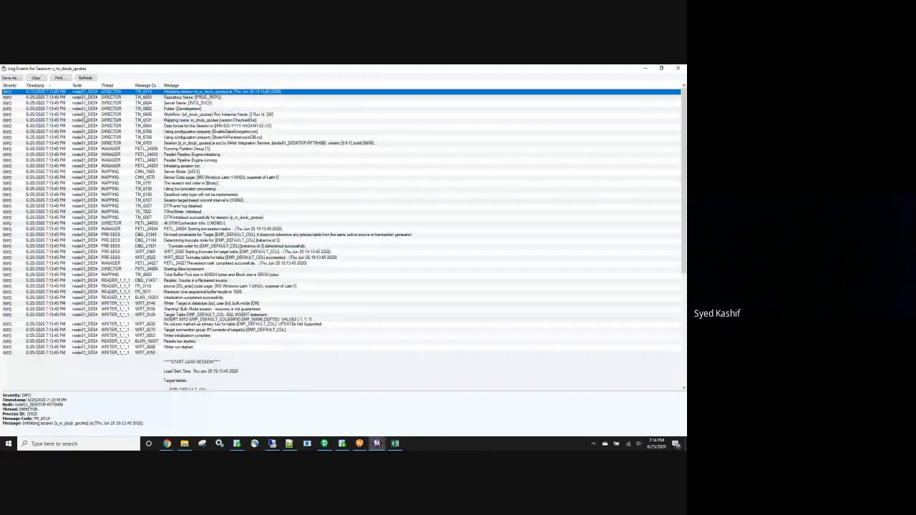
pyautogui.click(10, 86)
pyautogui.click(279, 98)
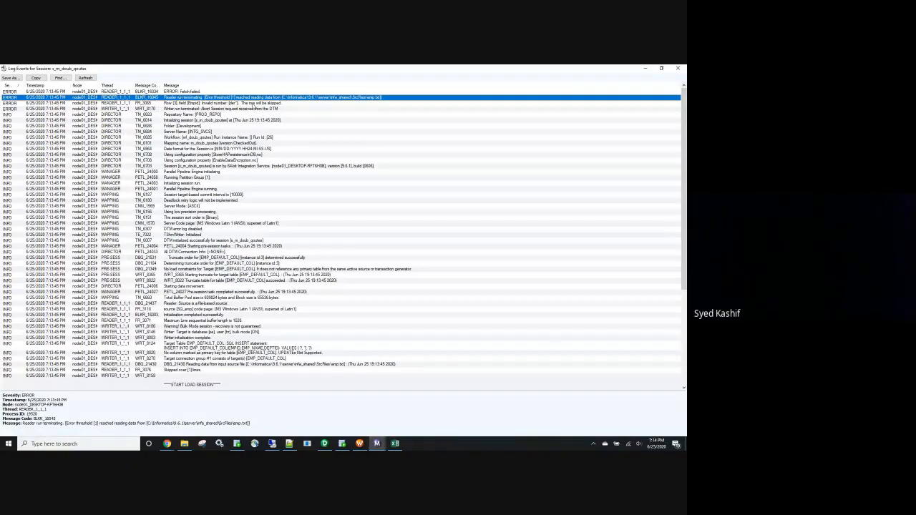
# Examine the data rows and the split name value in the emp text file, then close the file and the session log.
pyautogui.click(184, 443)
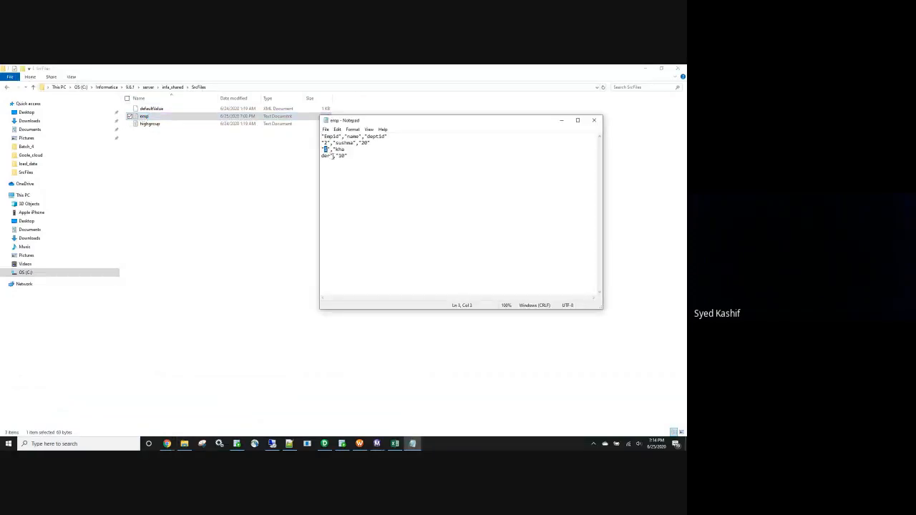
pyautogui.moveTo(331, 156); pyautogui.dragTo(313, 144)
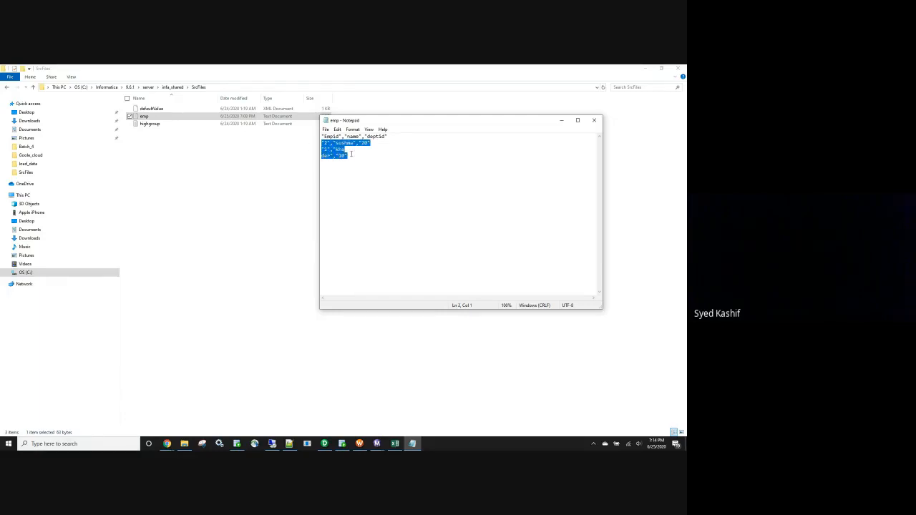
pyautogui.click(331, 156)
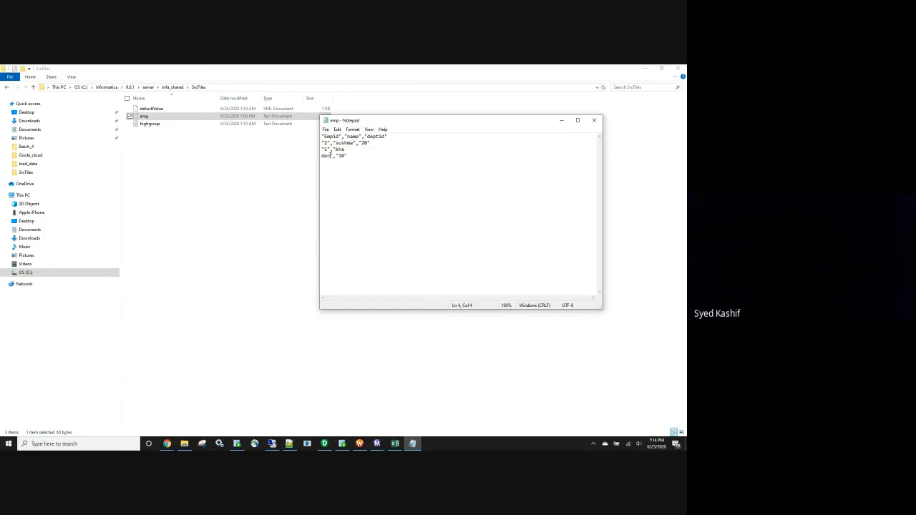
pyautogui.moveTo(330, 156); pyautogui.dragTo(322, 155)
pyautogui.click(594, 120)
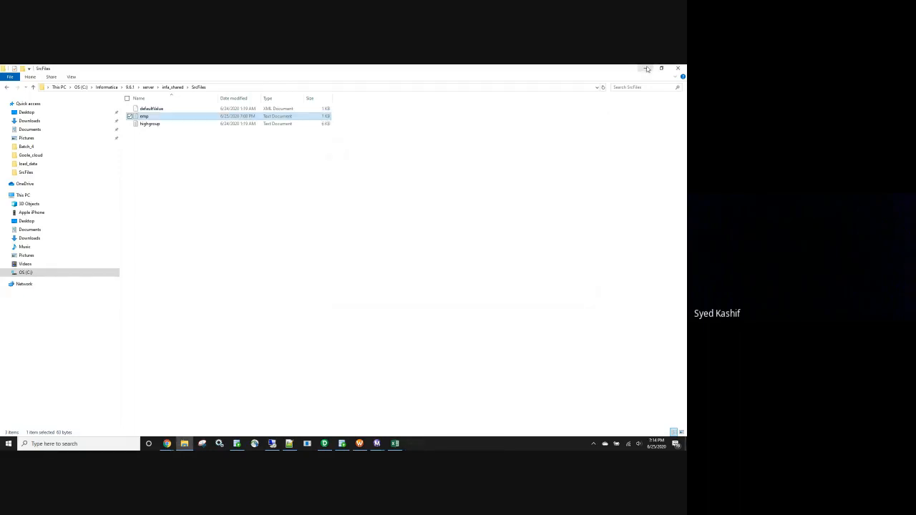
pyautogui.click(647, 68)
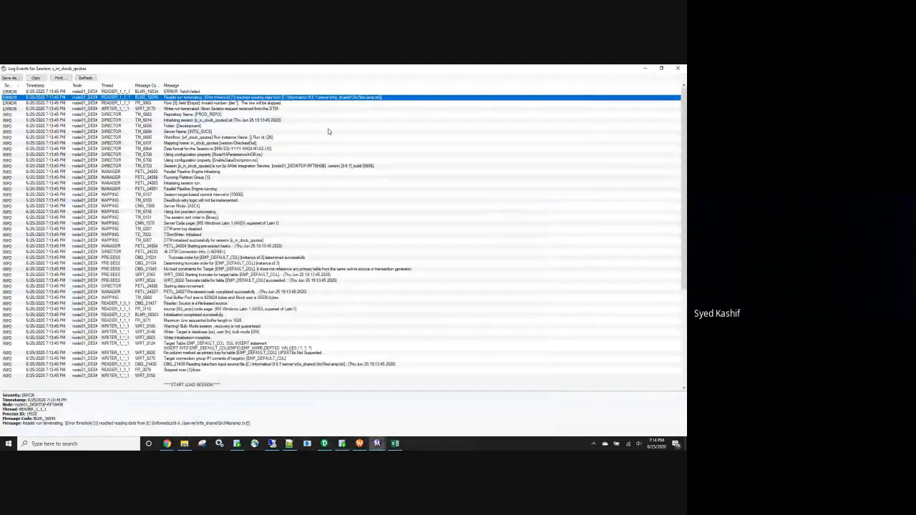
pyautogui.click(678, 69)
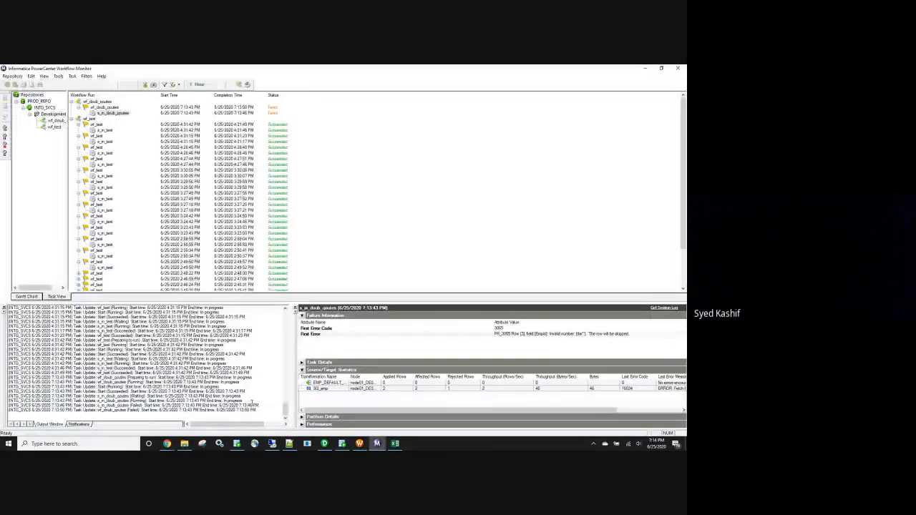
# Remove the line break inside the name value of the Empid 1 record in the emp text file and save it.
pyautogui.click(184, 444)
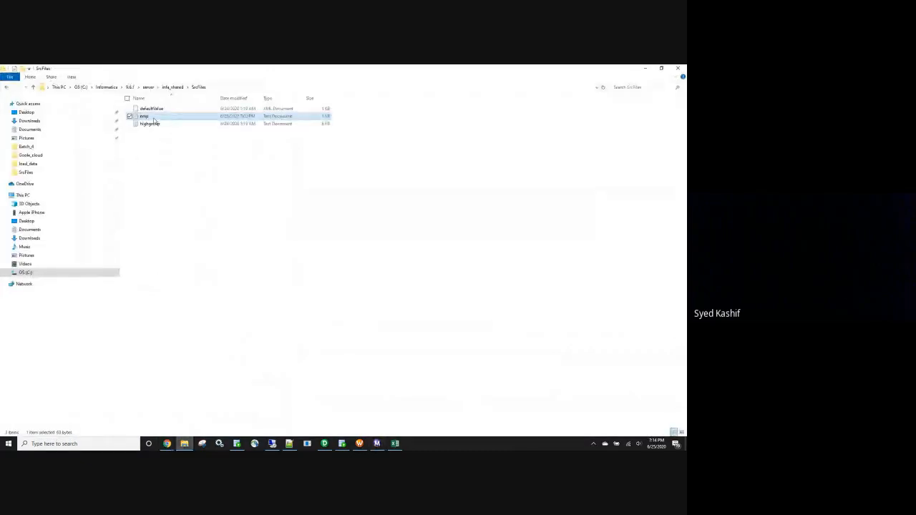
pyautogui.doubleClick(153, 118)
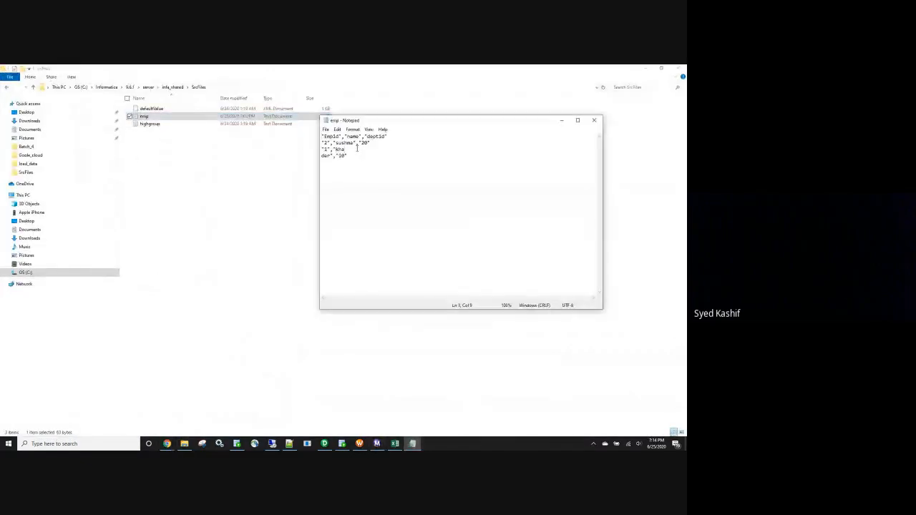
pyautogui.press('Delete')
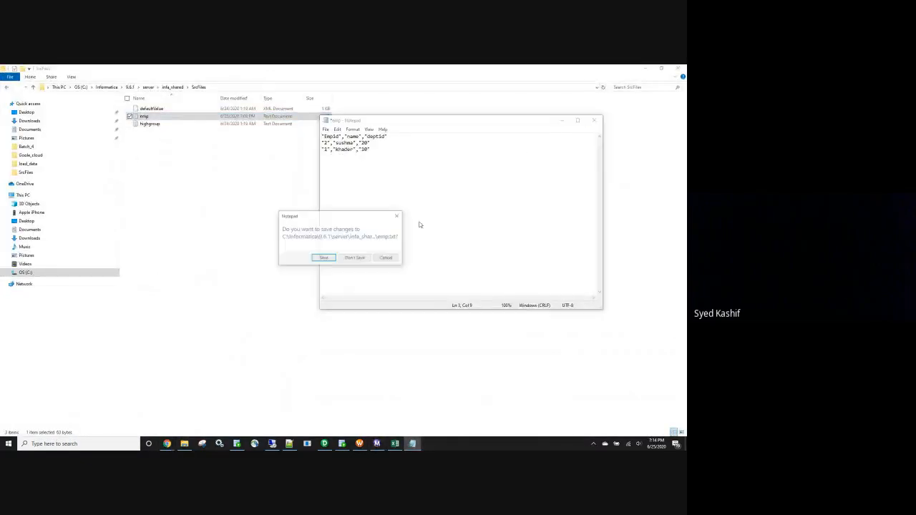
pyautogui.click(594, 119)
pyautogui.click(332, 259)
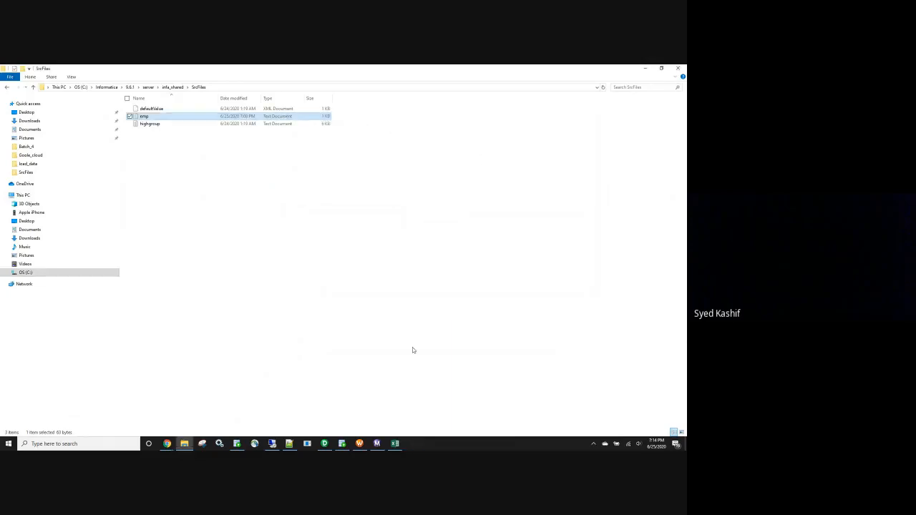
# Restart the wf_doub_qoutes workflow from Workflow Monitor and select the session of the new run.
pyautogui.click(377, 444)
pyautogui.rightClick(111, 107)
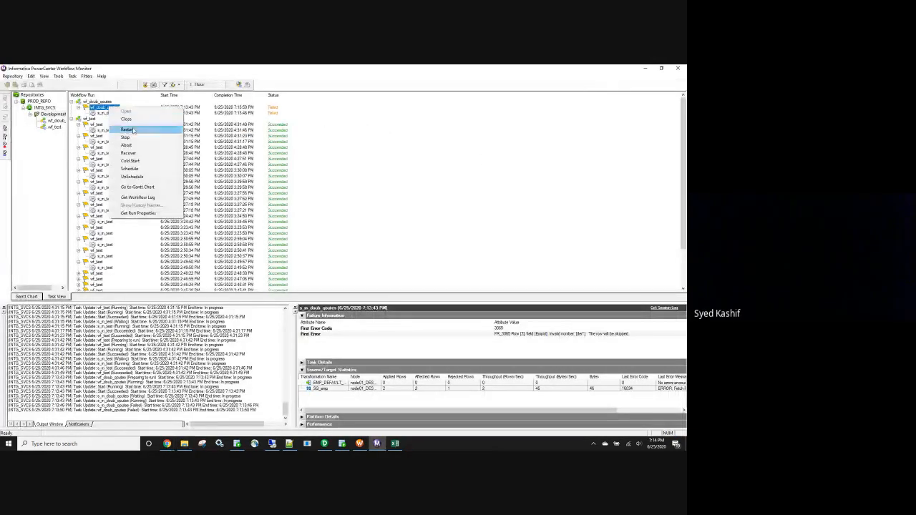
pyautogui.click(166, 153)
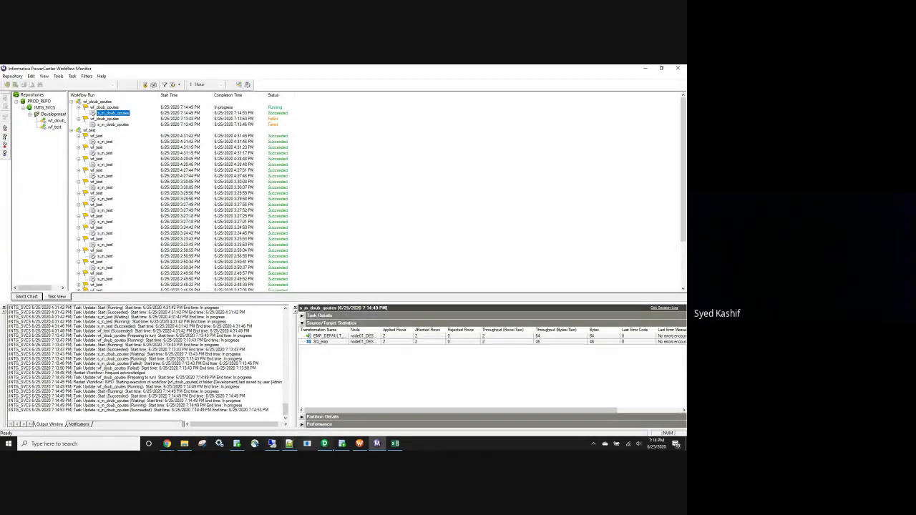
# Switch to Oracle SQL Developer and rerun the select query on emp_default_col to check the loaded rows.
pyautogui.moveTo(326, 445)
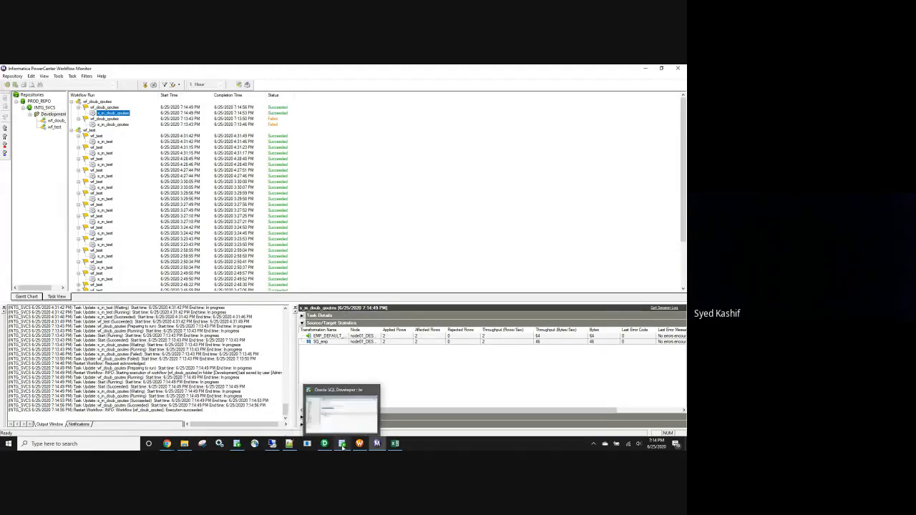
pyautogui.click(342, 444)
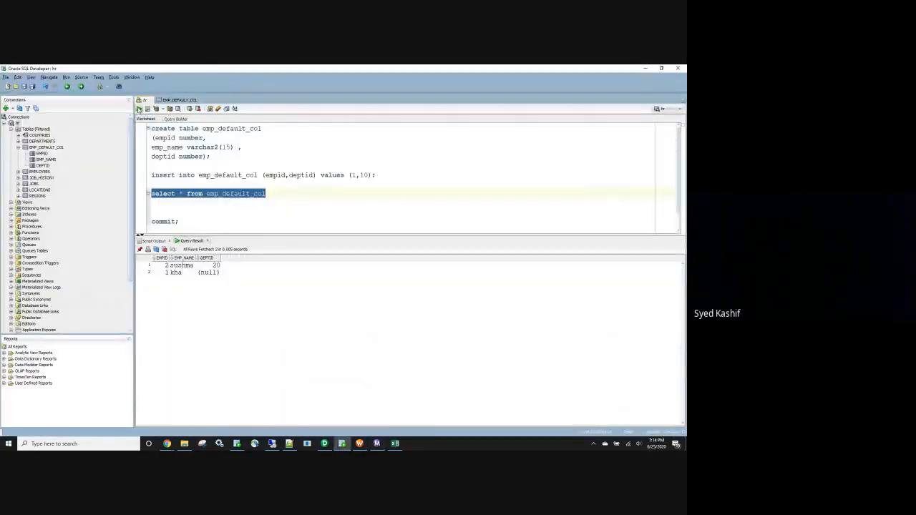
pyautogui.click(140, 109)
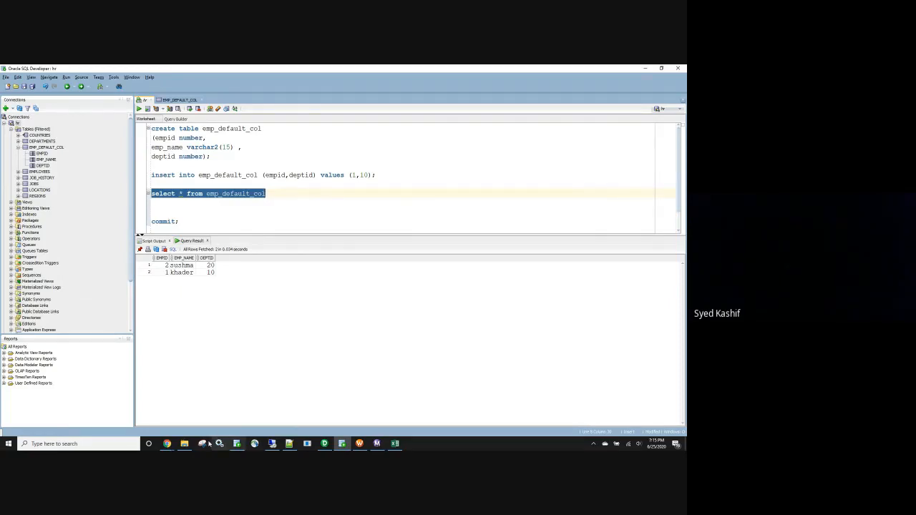
# Split the name value of the Empid 1 record in the emp text file with a line break after its third letter and save the file.
pyautogui.click(184, 444)
pyautogui.doubleClick(170, 119)
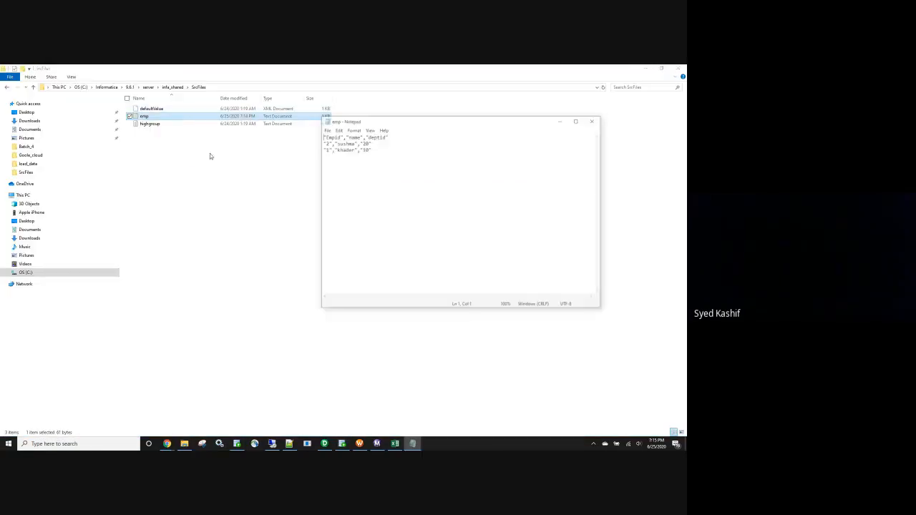
pyautogui.press('Return')
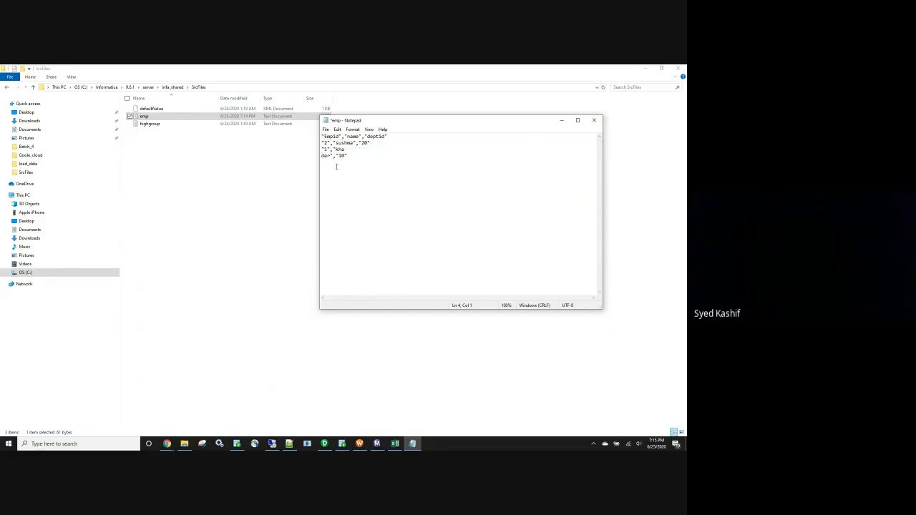
pyautogui.click(594, 119)
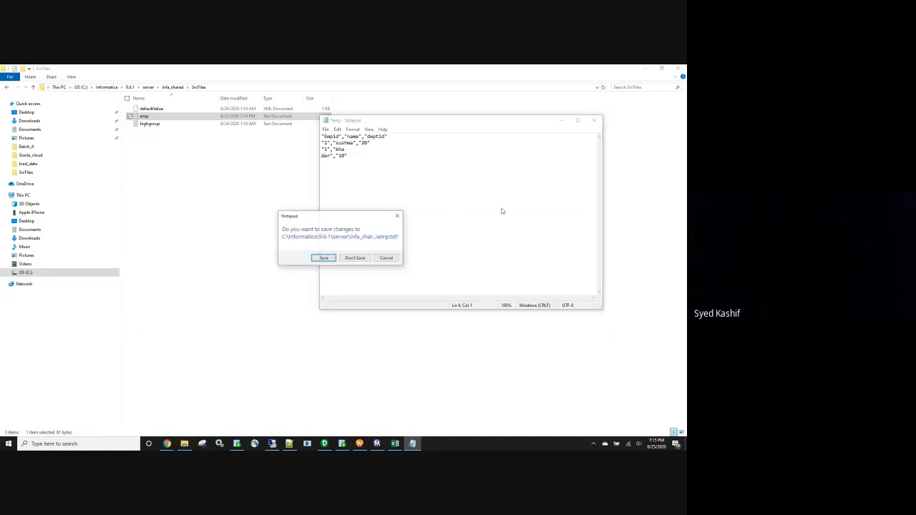
pyautogui.click(324, 257)
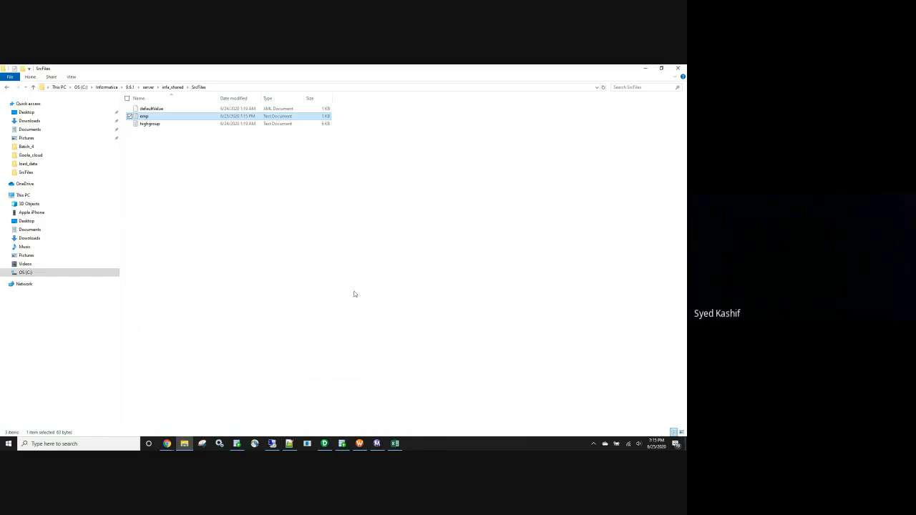
# Switch to PowerCenter Designer, set the precision of the name column in the emp flat file source to 15 and save.
pyautogui.click(324, 444)
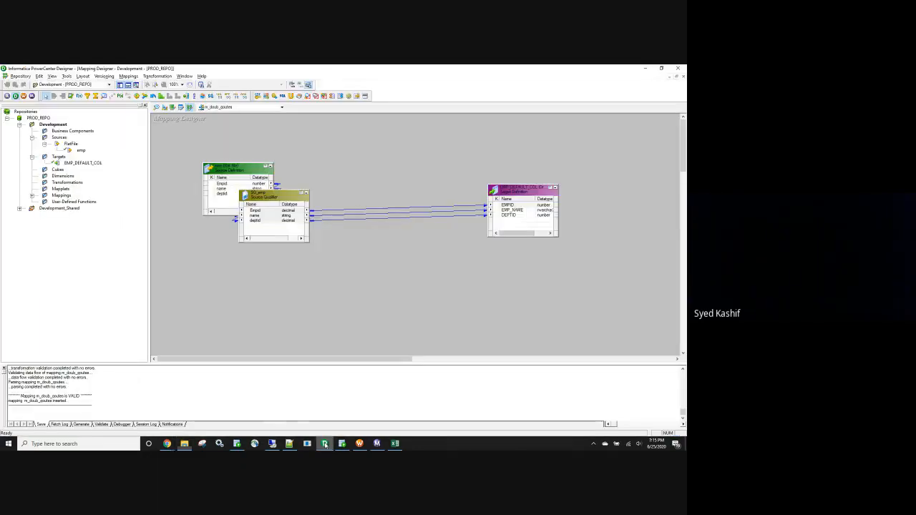
pyautogui.click(157, 107)
pyautogui.click(182, 136)
pyautogui.doubleClick(182, 141)
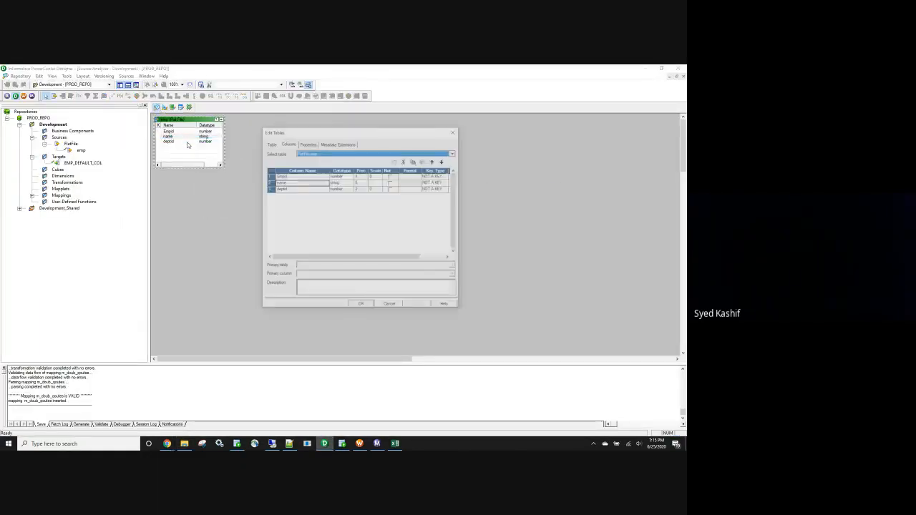
pyautogui.click(364, 182)
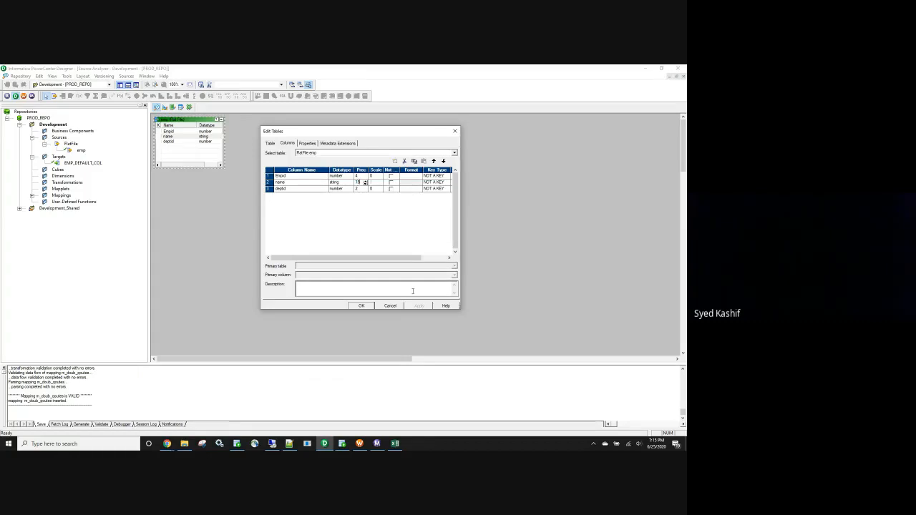
pyautogui.click(361, 306)
pyautogui.hotkey('ctrl', 's')
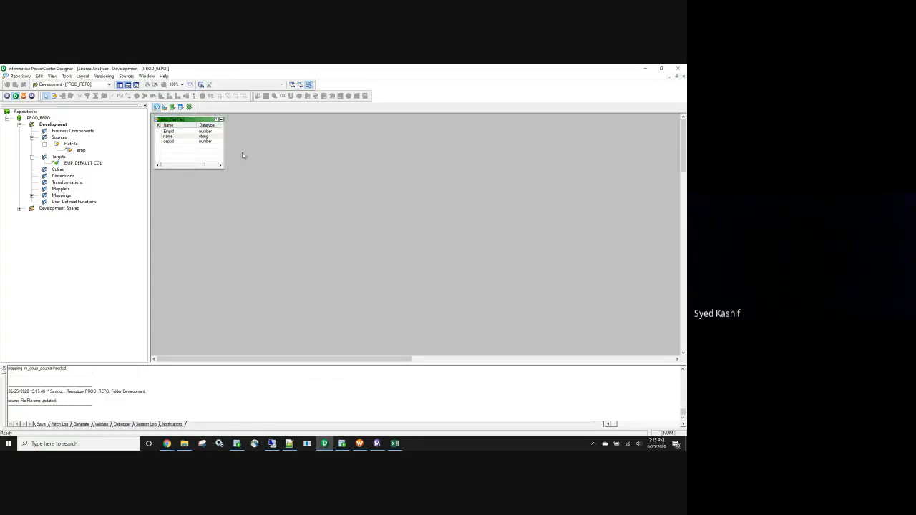
# Propagate the attributes of the source's name port forward through the m_doub_qoutes mapping.
pyautogui.click(189, 106)
pyautogui.click(226, 189)
pyautogui.rightClick(226, 191)
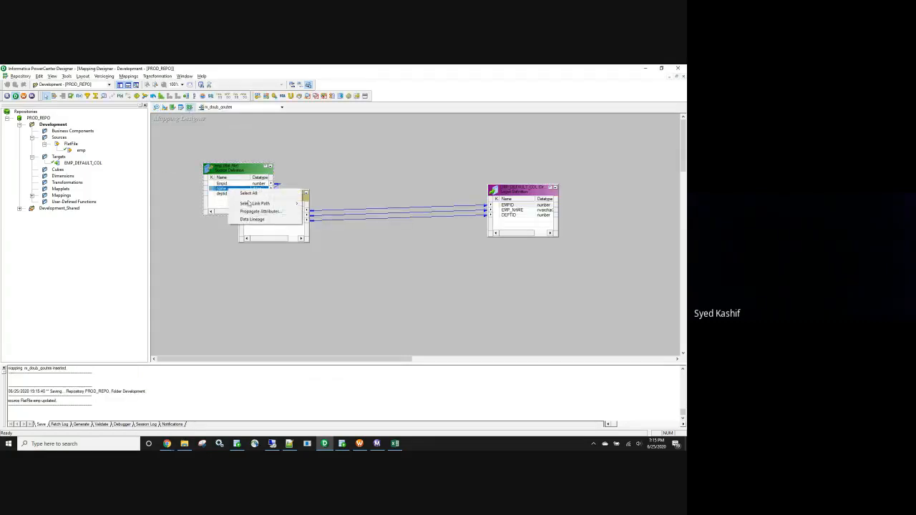
pyautogui.click(253, 213)
pyautogui.click(207, 131)
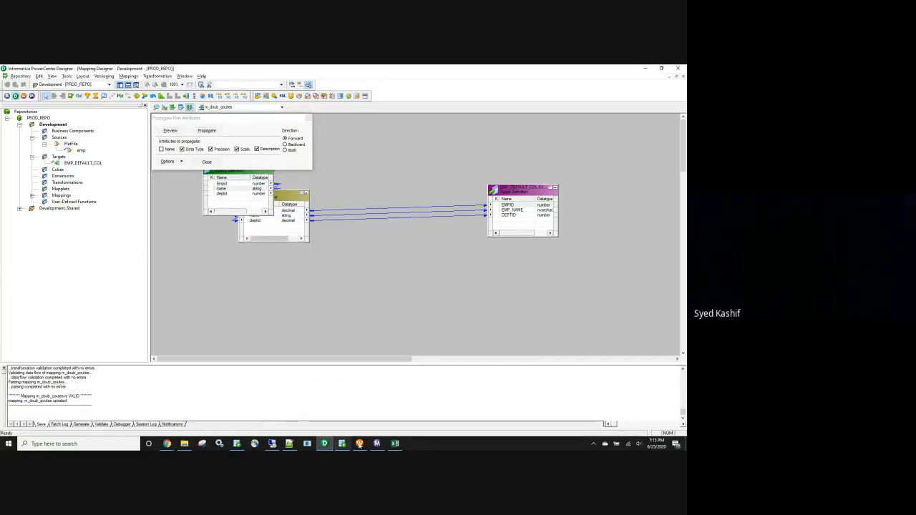
# Switch to Workflow Manager, refresh the mapping of the s_m_doub_qoutes session and save the workflow.
pyautogui.click(359, 444)
pyautogui.click(284, 181)
pyautogui.rightClick(284, 180)
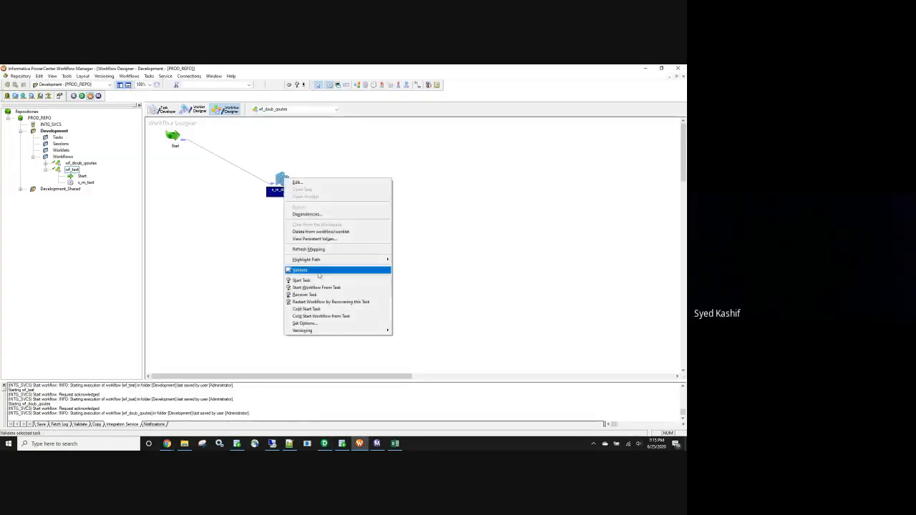
pyautogui.click(316, 250)
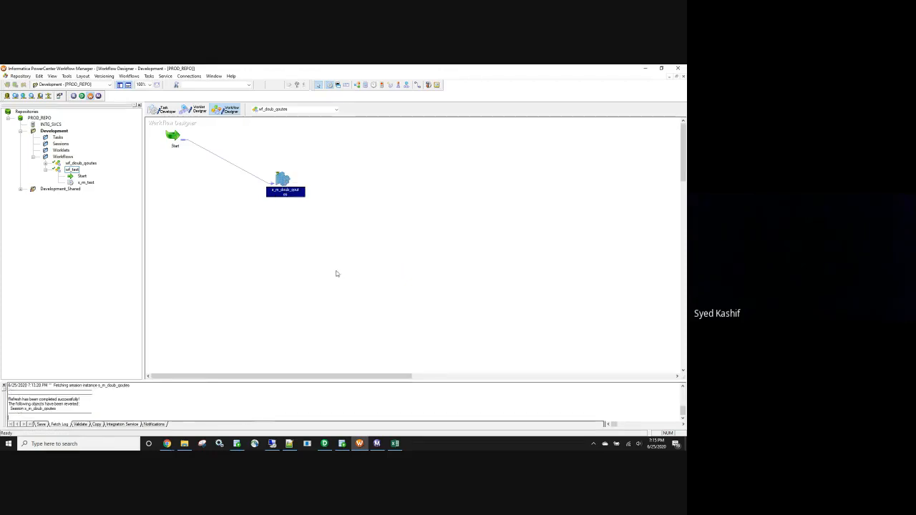
pyautogui.hotkey('ctrl', 's')
# Start the wf_doub_qoutes workflow and switch to Workflow Monitor to check the new run.
pyautogui.click(129, 76)
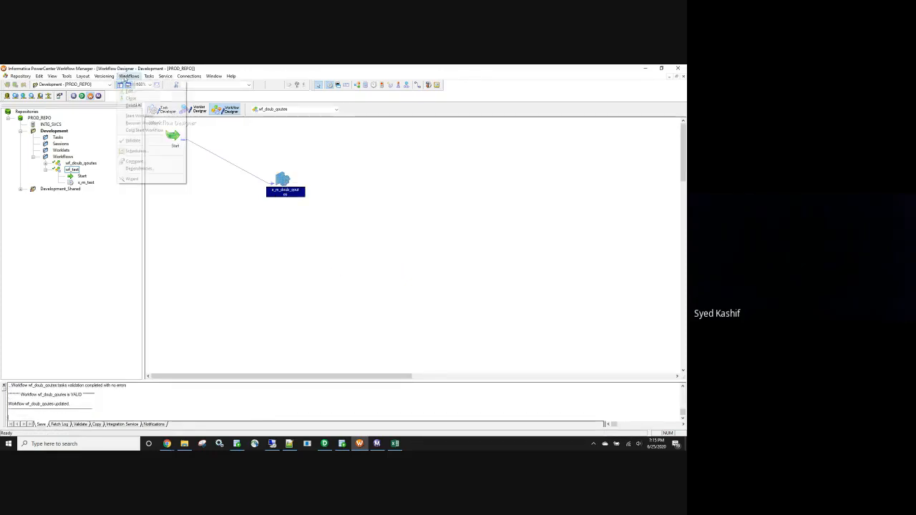
pyautogui.click(150, 118)
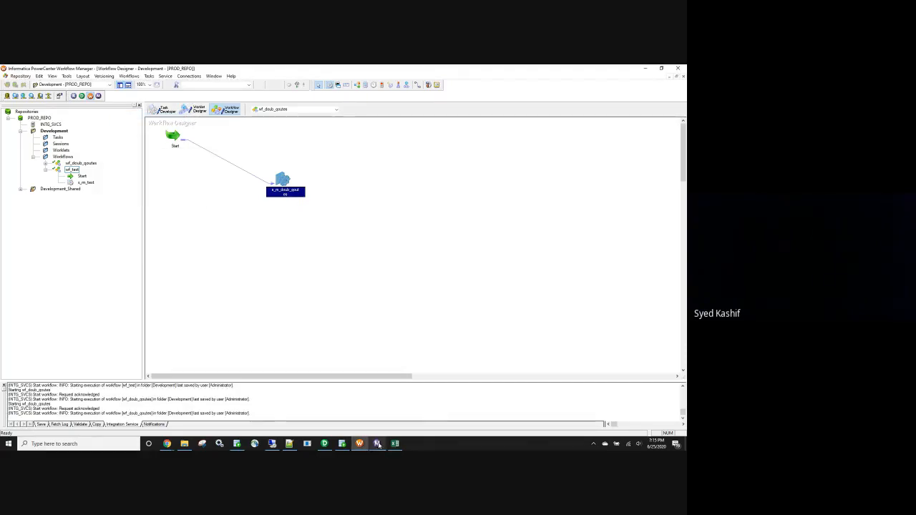
pyautogui.click(378, 444)
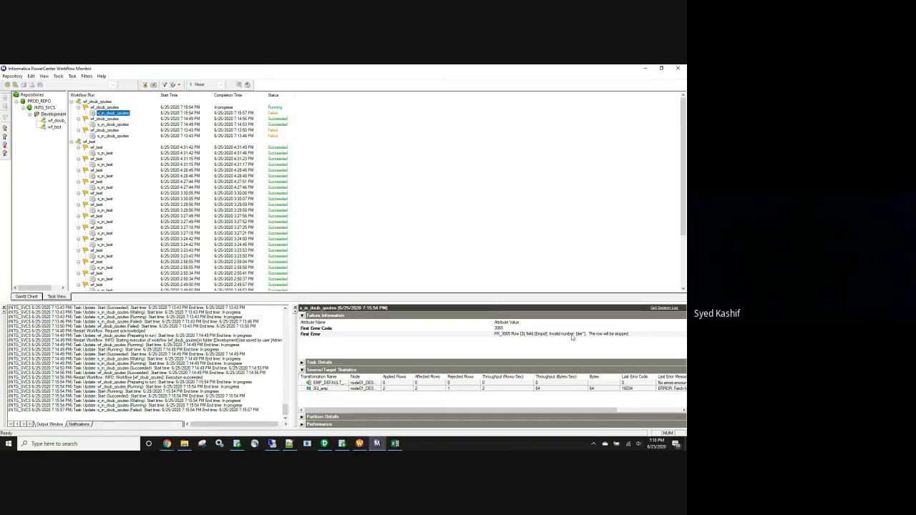
# Switch to Oracle SQL Developer and rerun the select query on emp_default_col to check the table's rows.
pyautogui.click(238, 444)
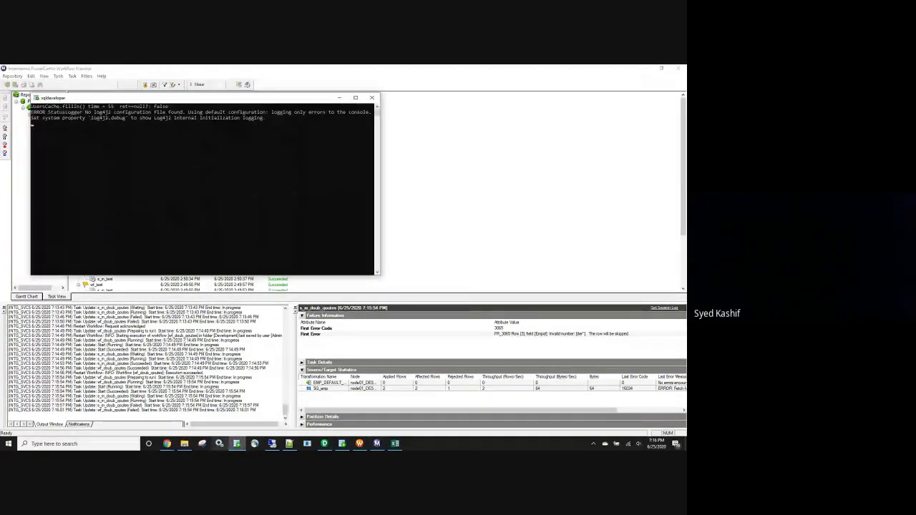
pyautogui.click(243, 444)
pyautogui.click(342, 444)
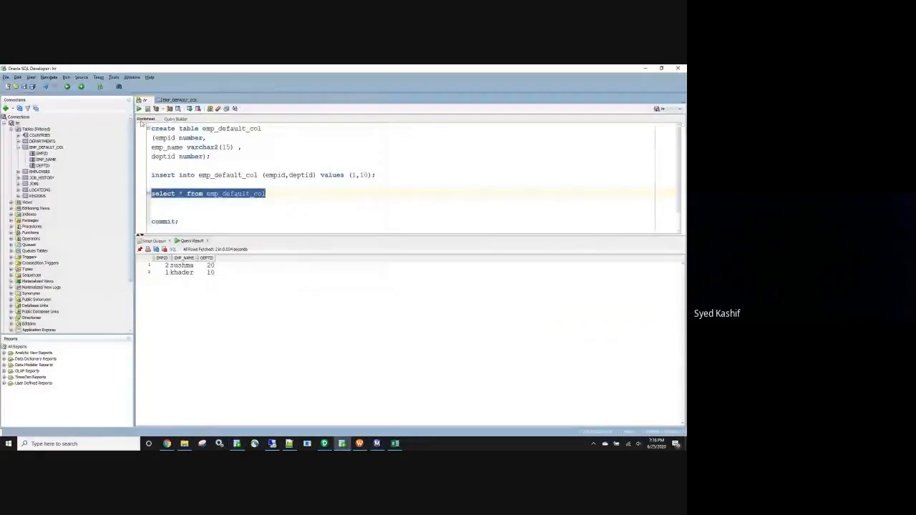
pyautogui.click(139, 109)
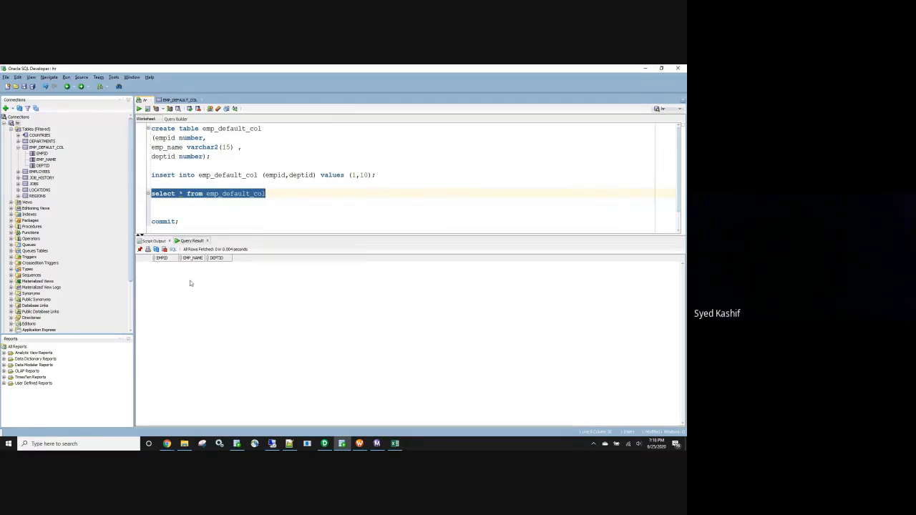
# Add the MatchQuotesPastEndOfLine=Yes; line from the Notepad++ note as a custom property of the s_m_doub_qoutes session in Workflow Manager and save.
pyautogui.click(289, 444)
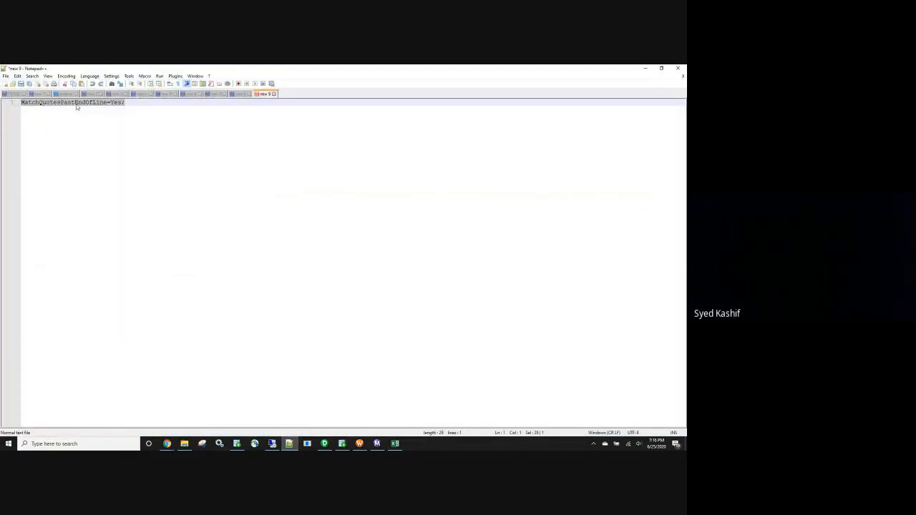
pyautogui.click(647, 69)
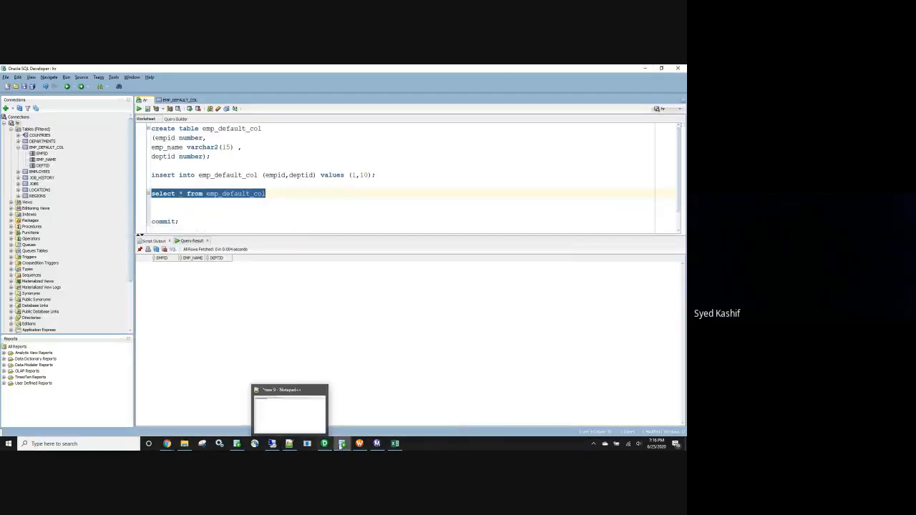
pyautogui.moveTo(362, 445)
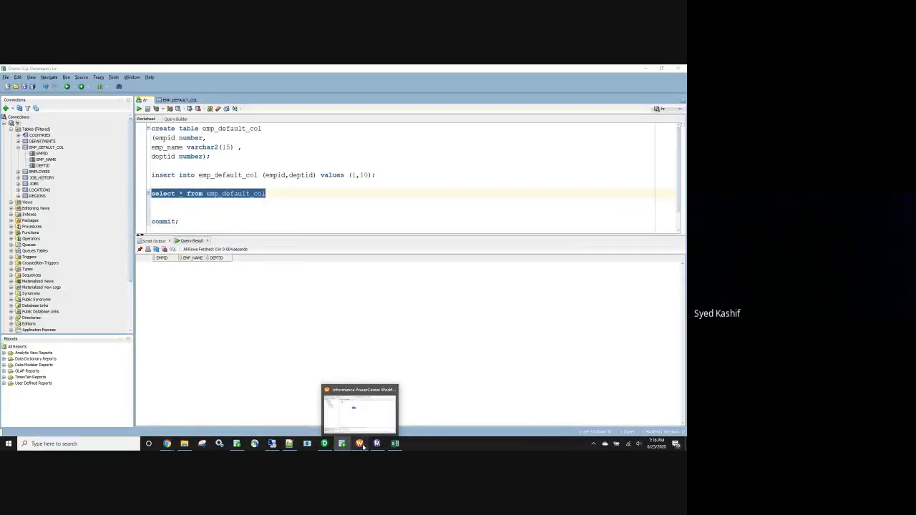
pyautogui.click(360, 444)
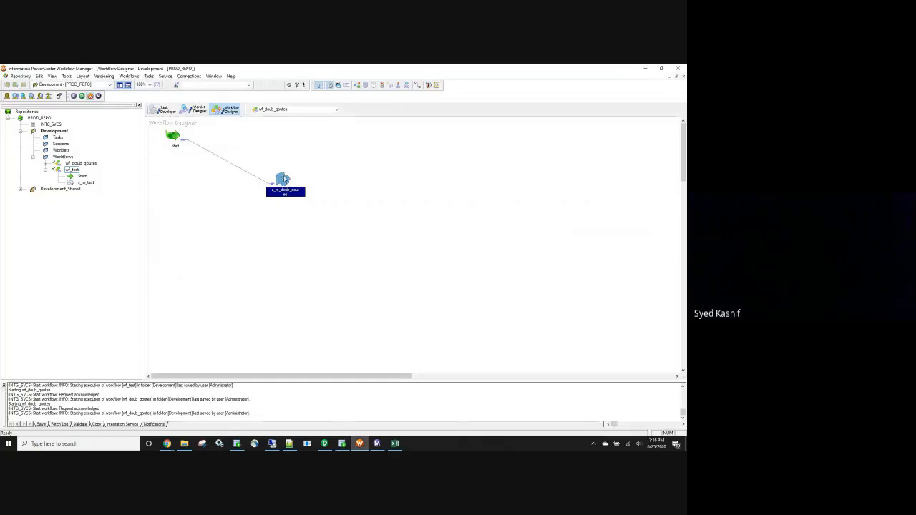
pyautogui.doubleClick(284, 181)
pyautogui.click(188, 117)
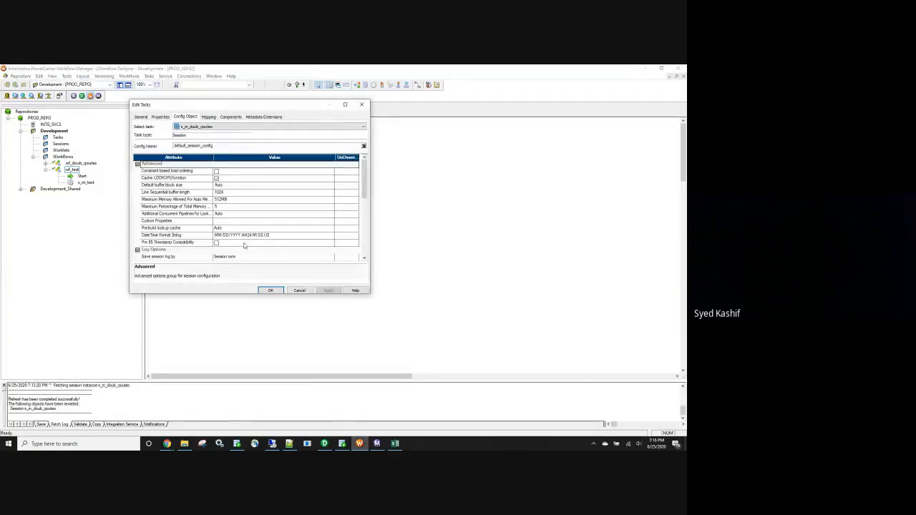
pyautogui.click(218, 222)
pyautogui.write('MatchQuotesPastEndOfLine=Yes;')
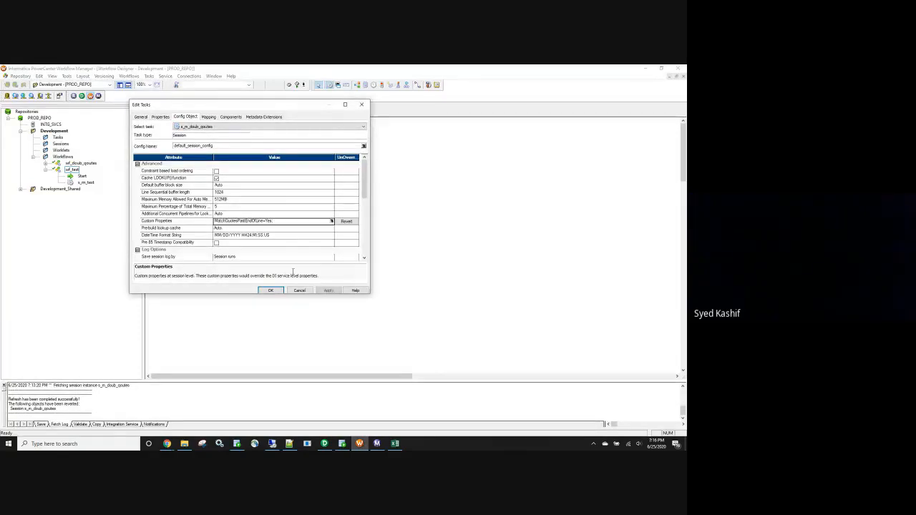
pyautogui.click(271, 290)
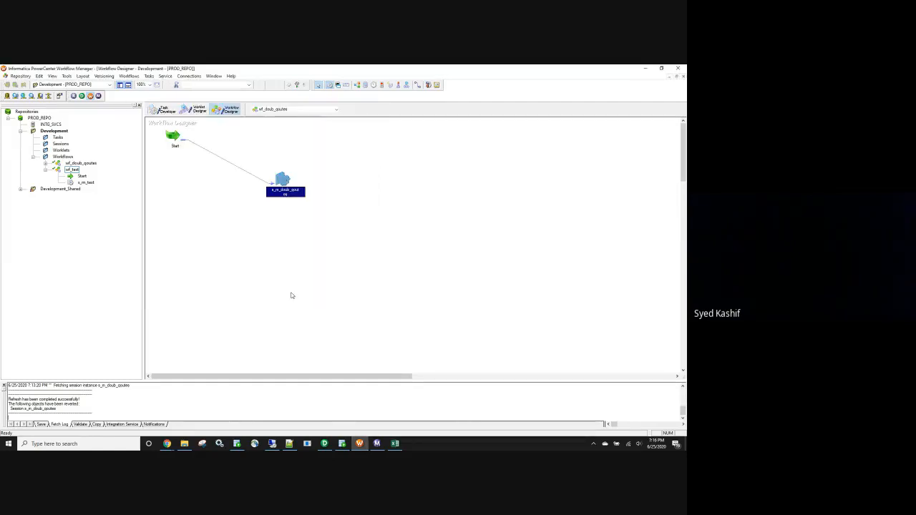
pyautogui.hotkey('ctrl', 's')
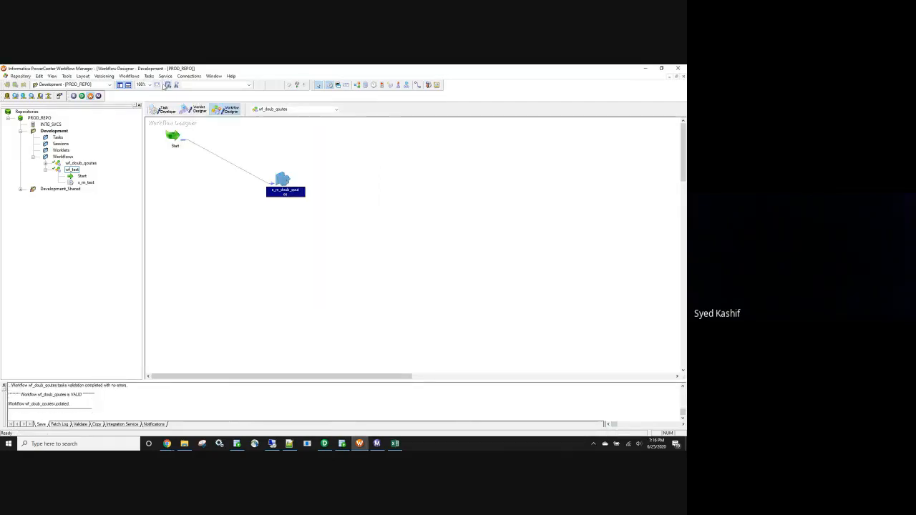
# Restart wf_doub_qoutes from Workflow Monitor, and rerun the select query on emp_default_col in Oracle SQL Developer.
pyautogui.click(377, 445)
pyautogui.rightClick(106, 108)
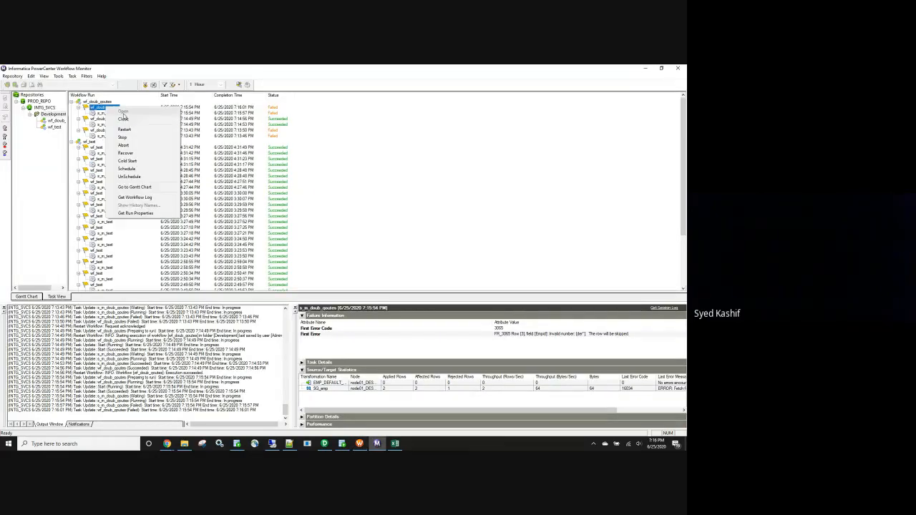
pyautogui.click(125, 129)
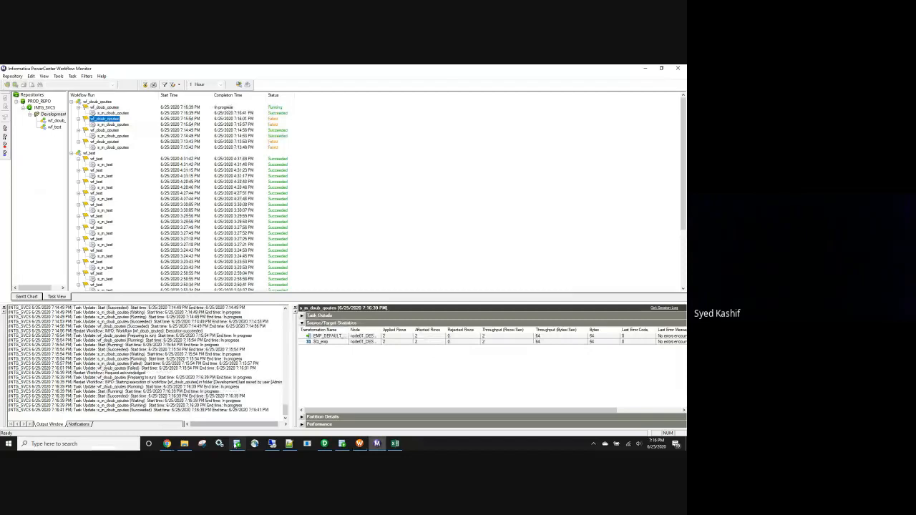
pyautogui.click(342, 444)
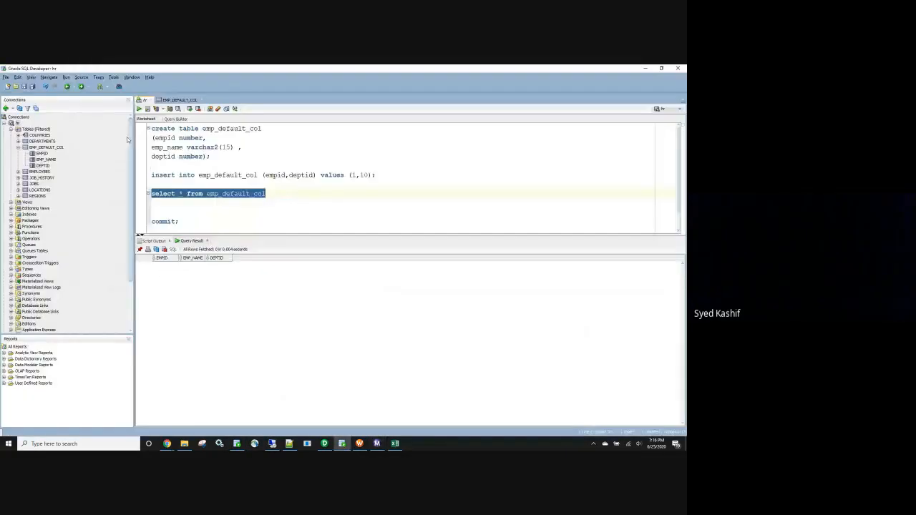
pyautogui.hotkey('ctrl', 'Return')
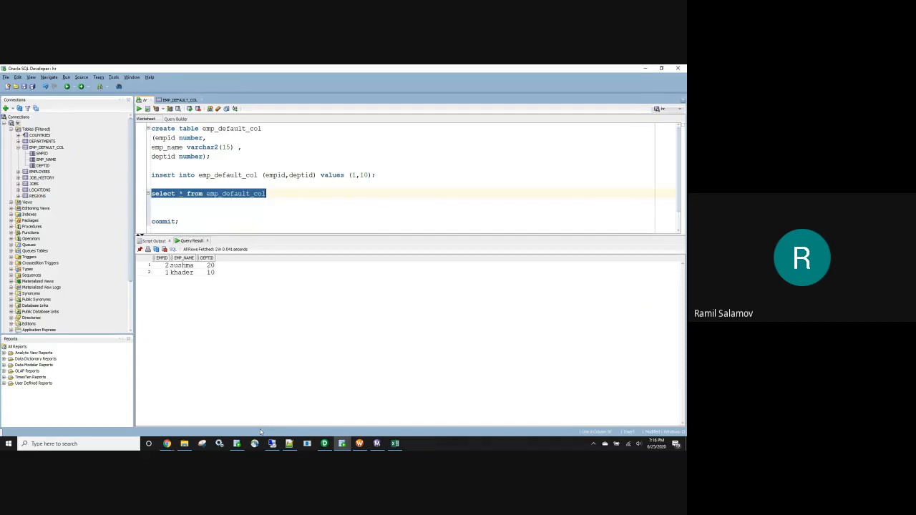
# Switch to Workflow Manager, delete the MatchQuotesPastEndOfLine custom property from the s_m_doub_qoutes session and save the workflow.
pyautogui.click(359, 444)
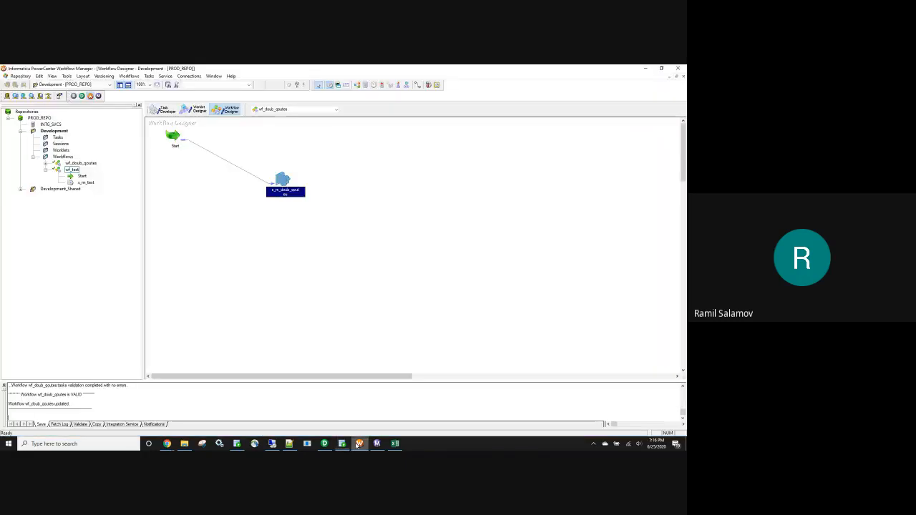
pyautogui.doubleClick(285, 183)
pyautogui.click(187, 117)
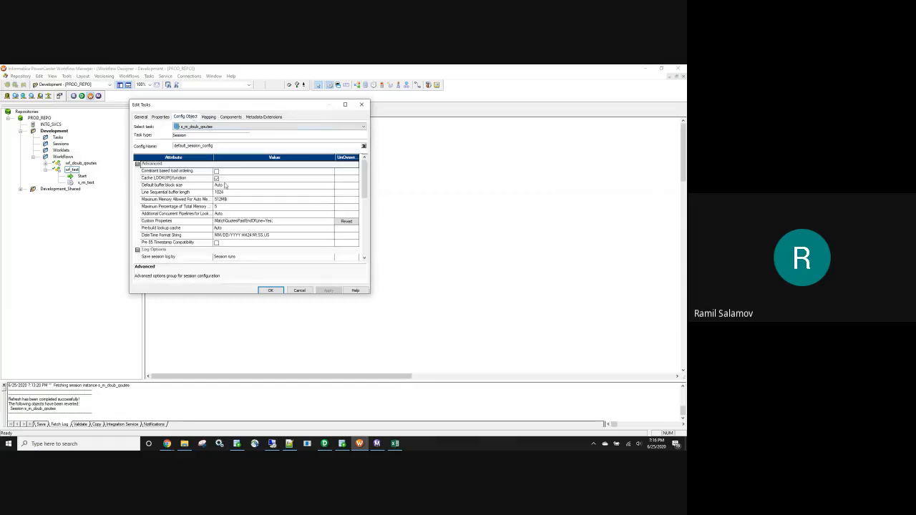
pyautogui.click(323, 225)
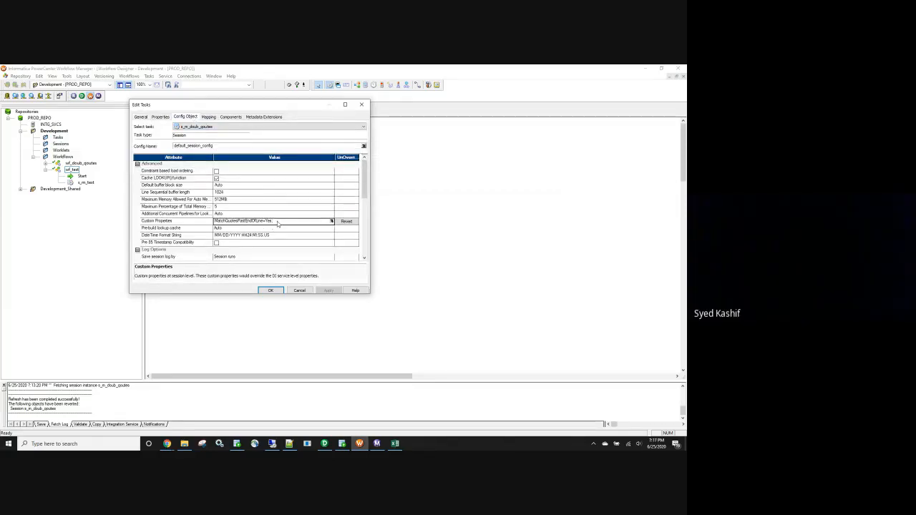
pyautogui.moveTo(278, 224); pyautogui.dragTo(169, 225)
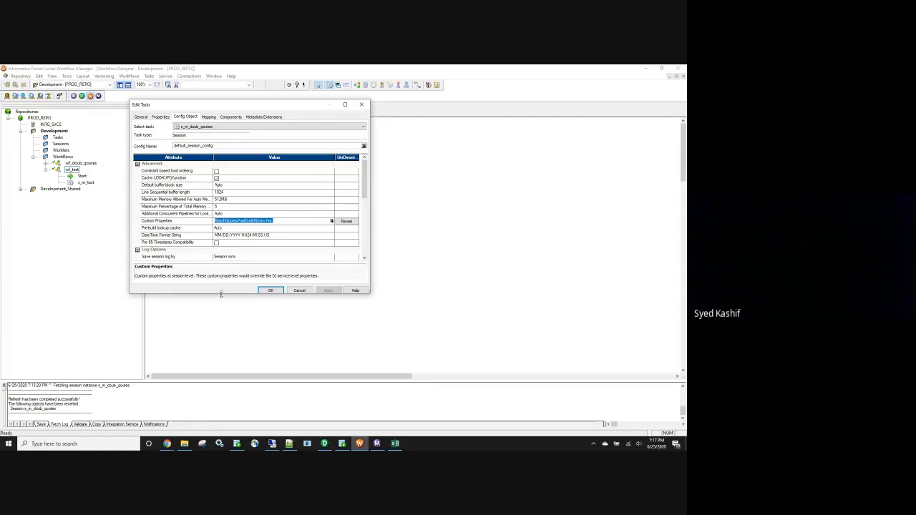
pyautogui.click(332, 221)
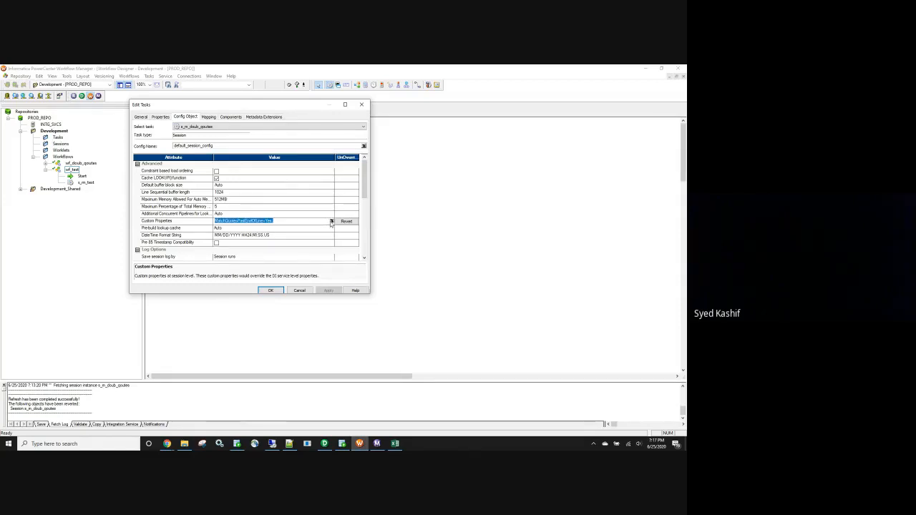
pyautogui.click(326, 164)
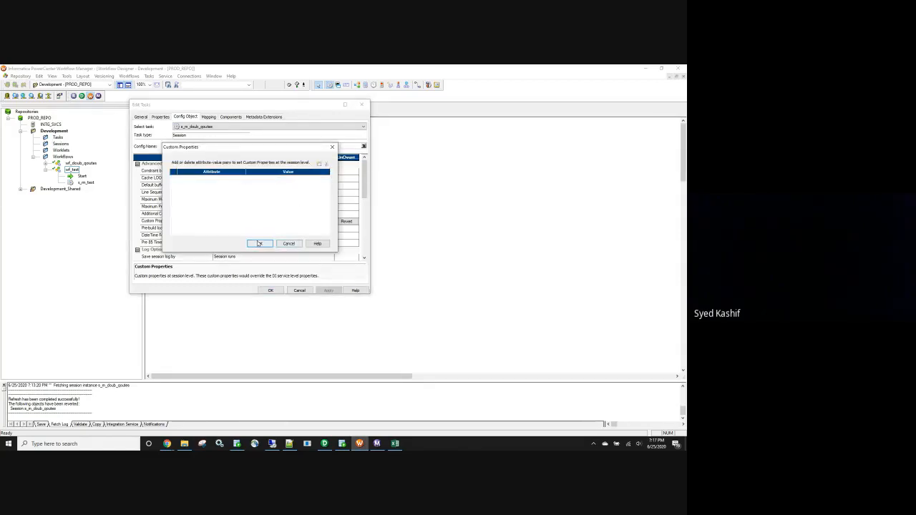
pyautogui.click(260, 244)
pyautogui.click(272, 291)
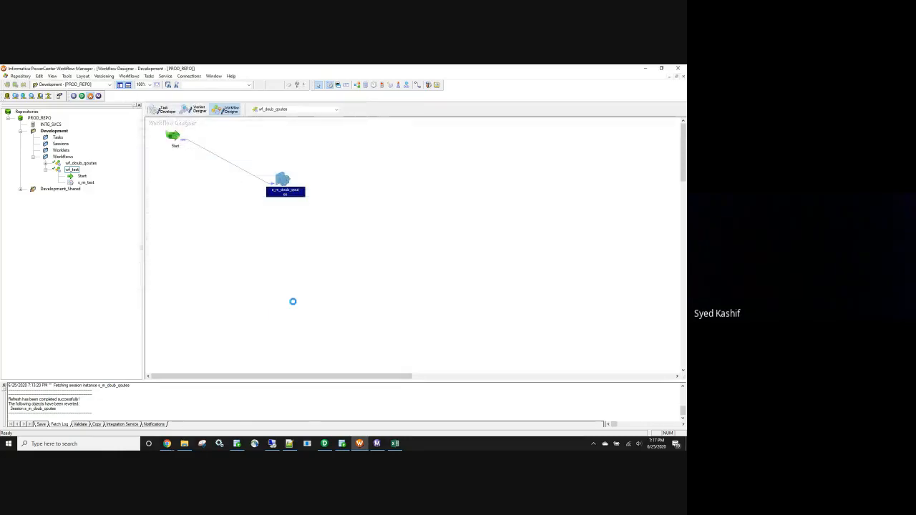
pyautogui.hotkey('ctrl', 's')
# Switch to Workflow Monitor and restart the wf_doub_qoutes workflow without the custom property.
pyautogui.click(359, 444)
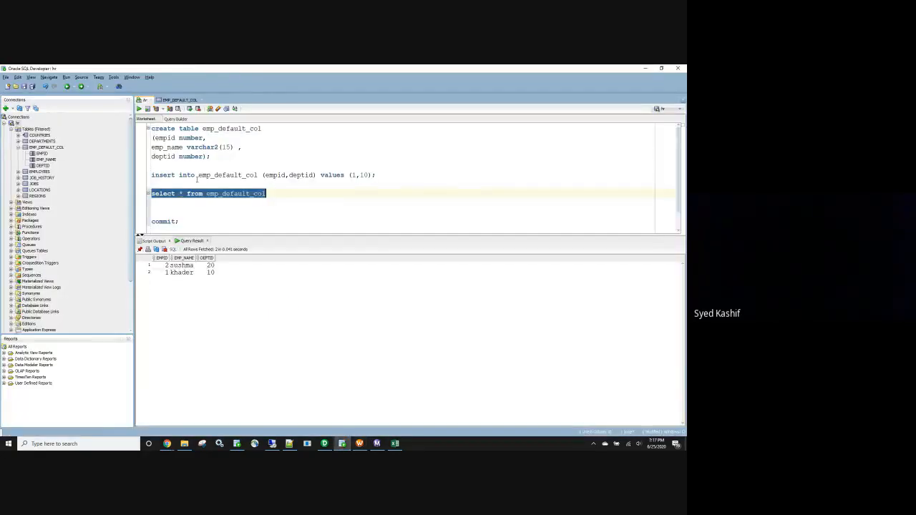
pyautogui.click(376, 443)
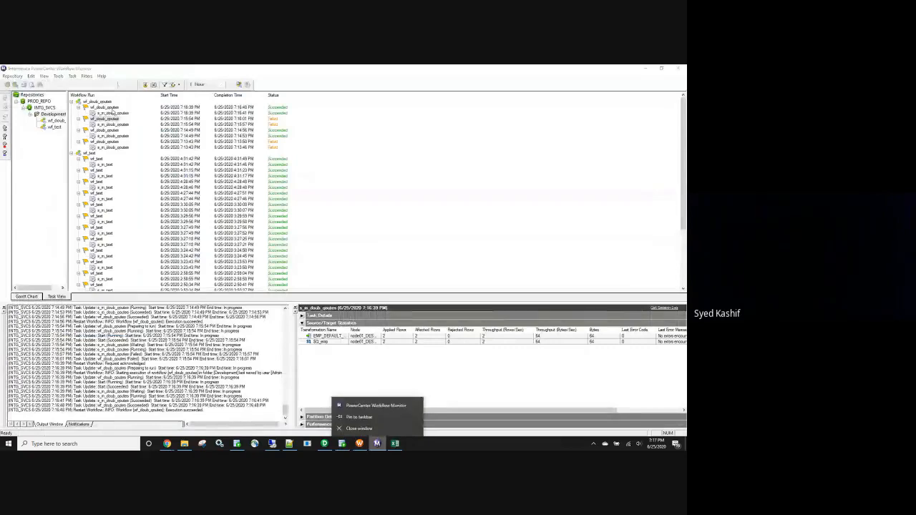
pyautogui.rightClick(119, 109)
pyautogui.click(131, 132)
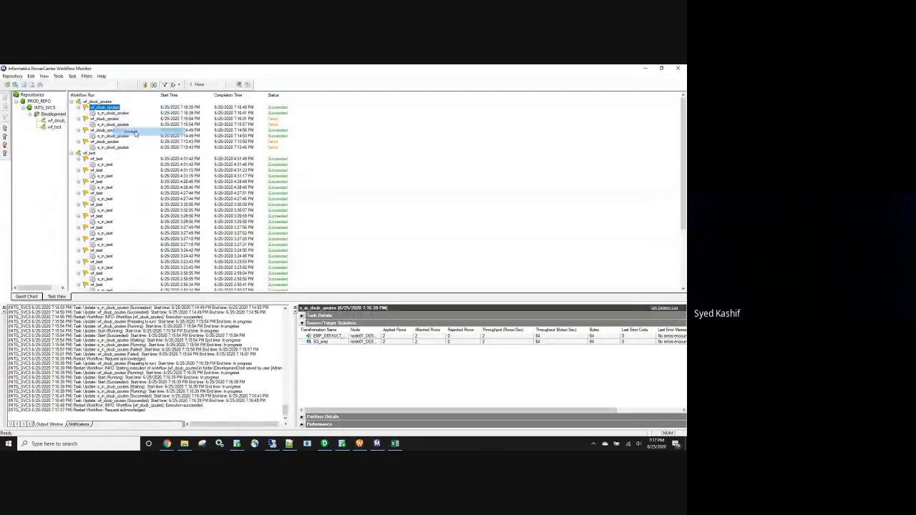
# Collapse the older wf_doub_qoutes runs and the whole wf_test workflow in the run list.
pyautogui.click(79, 119)
pyautogui.click(79, 124)
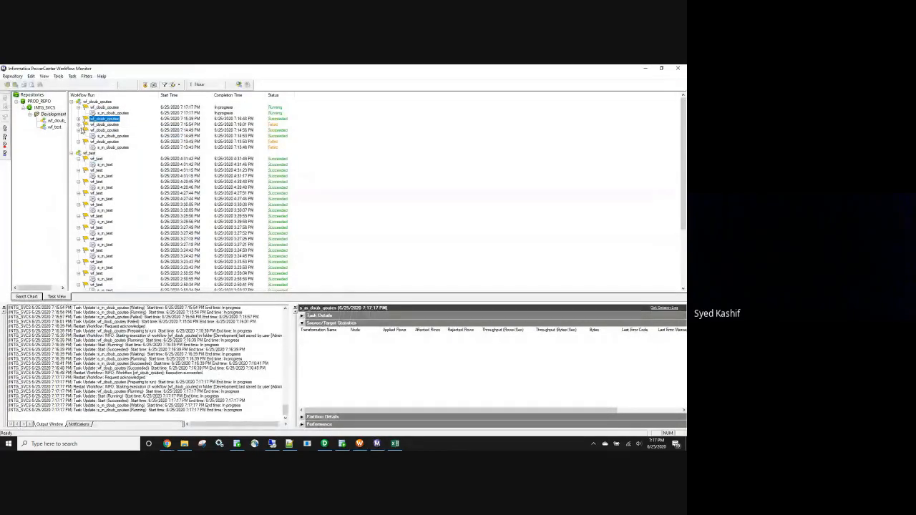
pyautogui.click(79, 131)
pyautogui.click(79, 136)
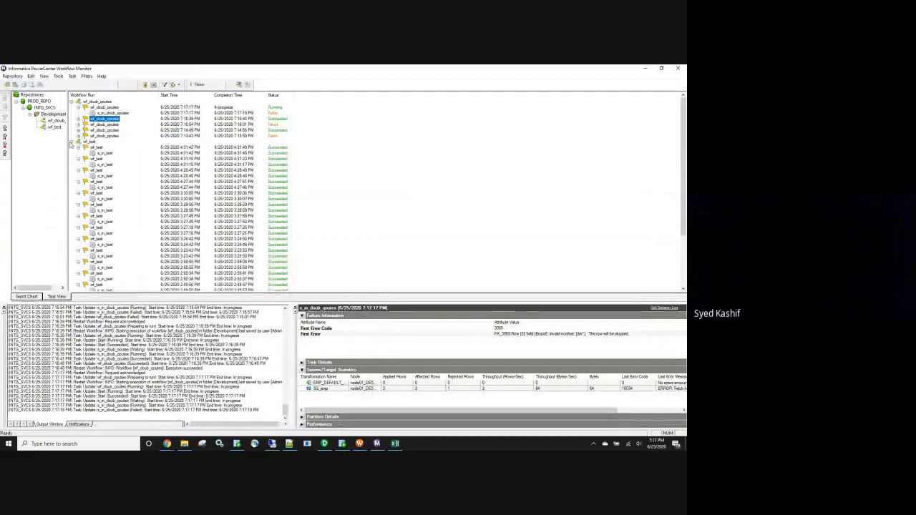
pyautogui.click(71, 142)
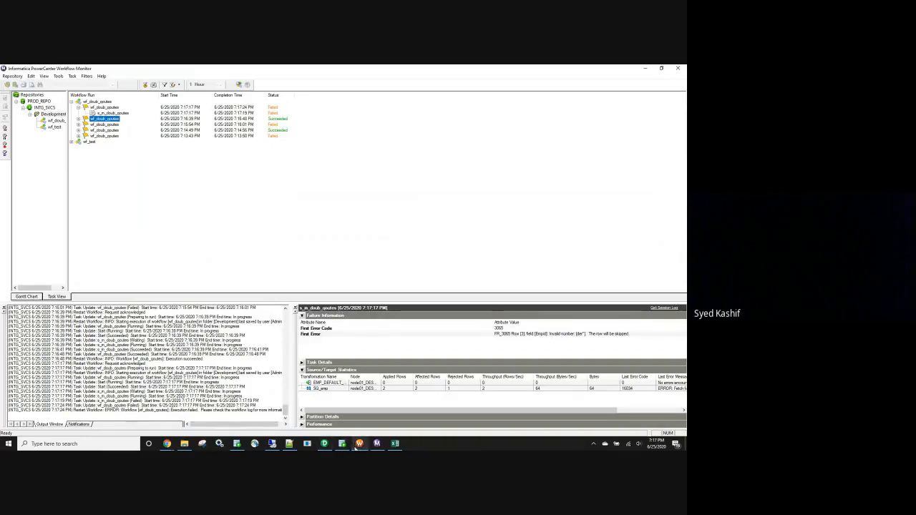
# In Workflow Manager, set the s_m_doub_qoutes session's custom property to MatchQuotesPastEndOfLine=Yes; and save the workflow.
pyautogui.moveTo(356, 447)
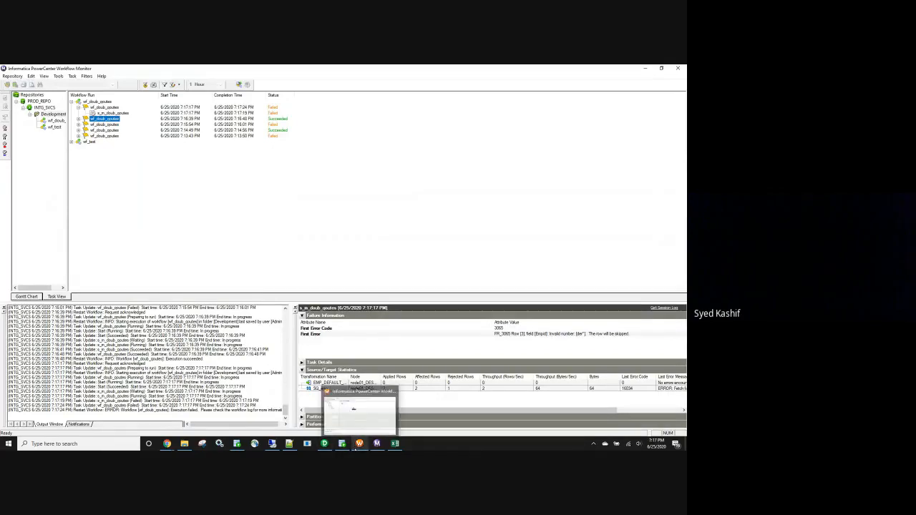
pyautogui.click(363, 425)
pyautogui.doubleClick(285, 182)
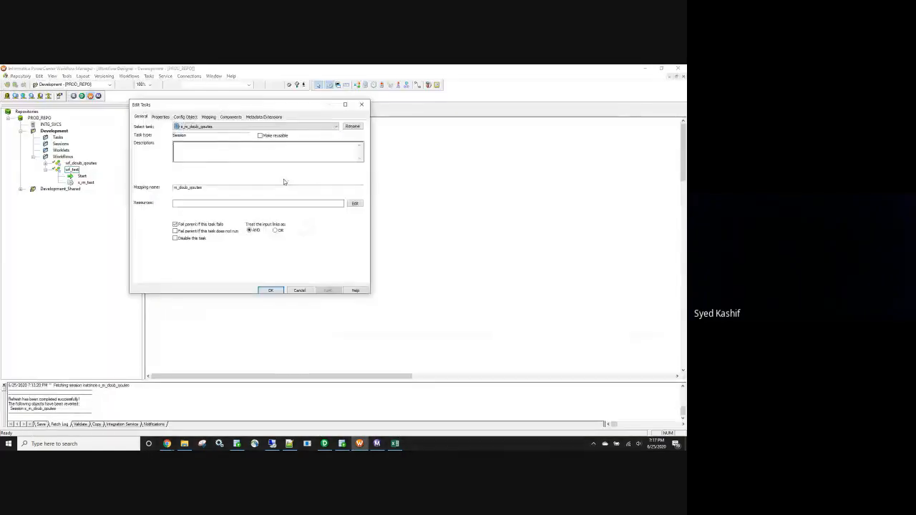
pyautogui.click(185, 116)
pyautogui.click(272, 221)
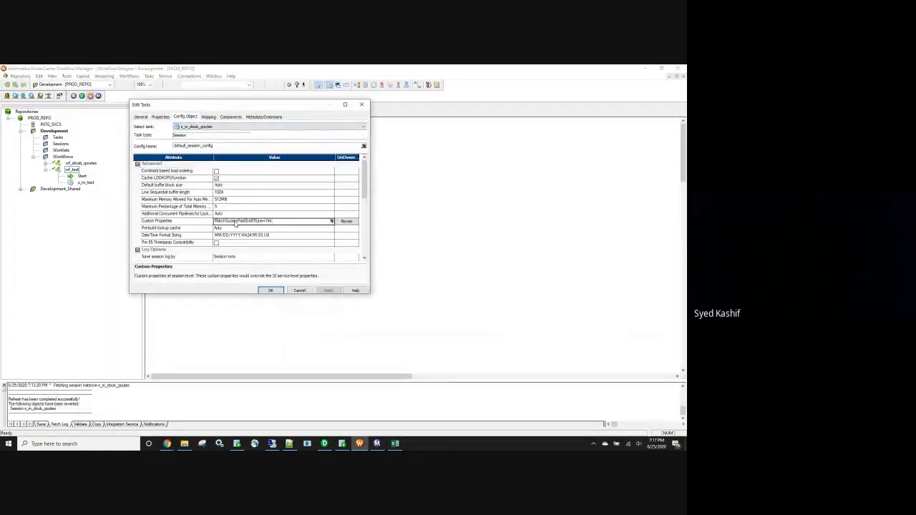
pyautogui.click(328, 291)
pyautogui.click(274, 290)
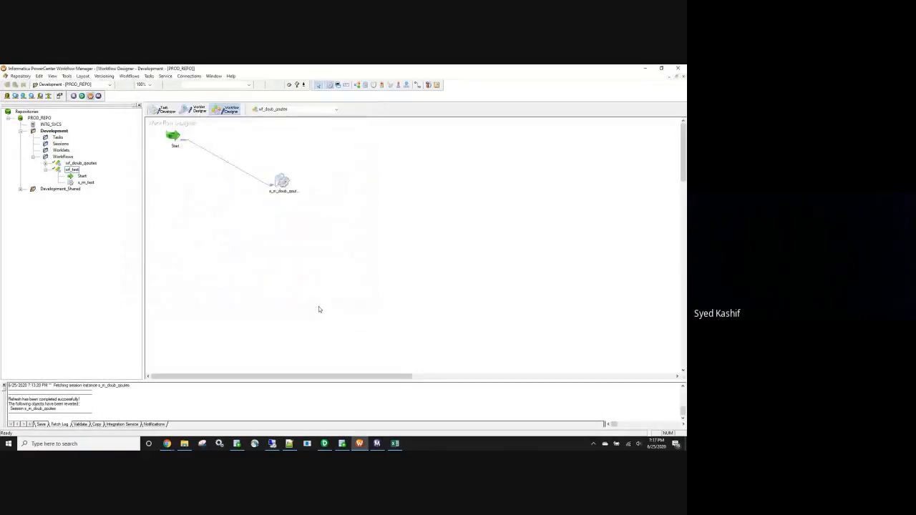
pyautogui.hotkey('ctrl', 's')
# Switch to Workflow Monitor, restart wf_doub_qoutes with the custom property set and select the new run.
pyautogui.click(378, 444)
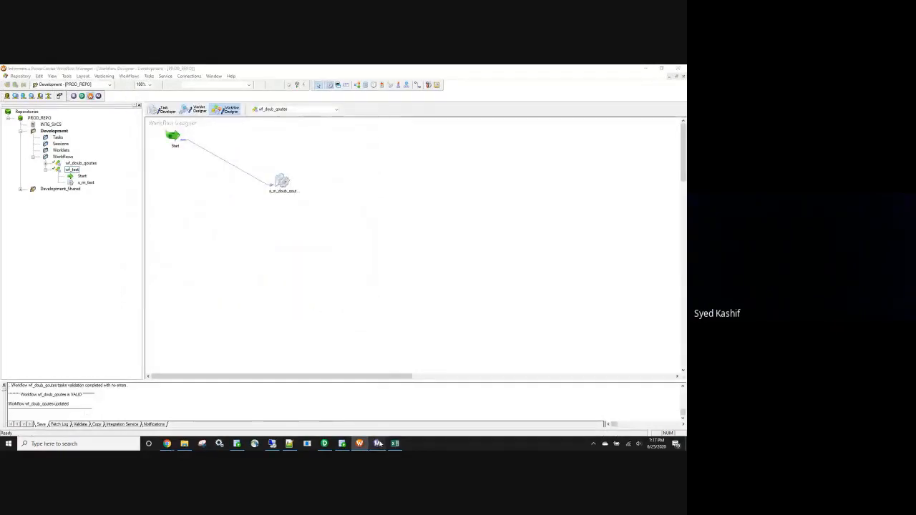
pyautogui.rightClick(104, 107)
pyautogui.click(122, 131)
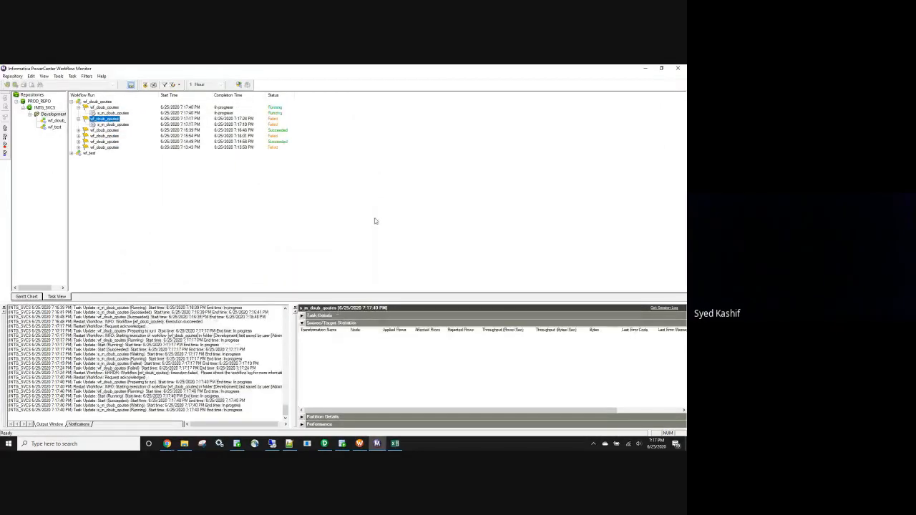
pyautogui.click(105, 113)
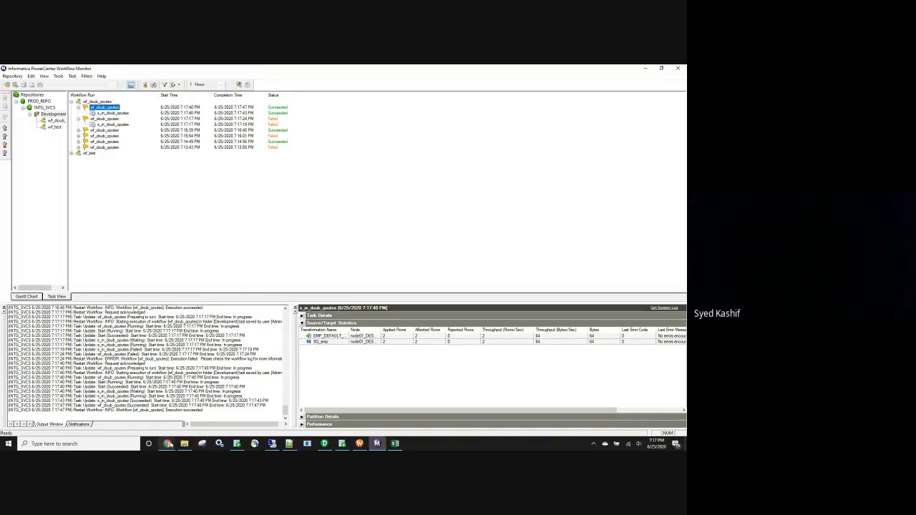
# Look through the Google search results for WRT_8001 in Chrome, then minimize the browser.
pyautogui.click(168, 445)
pyautogui.click(138, 414)
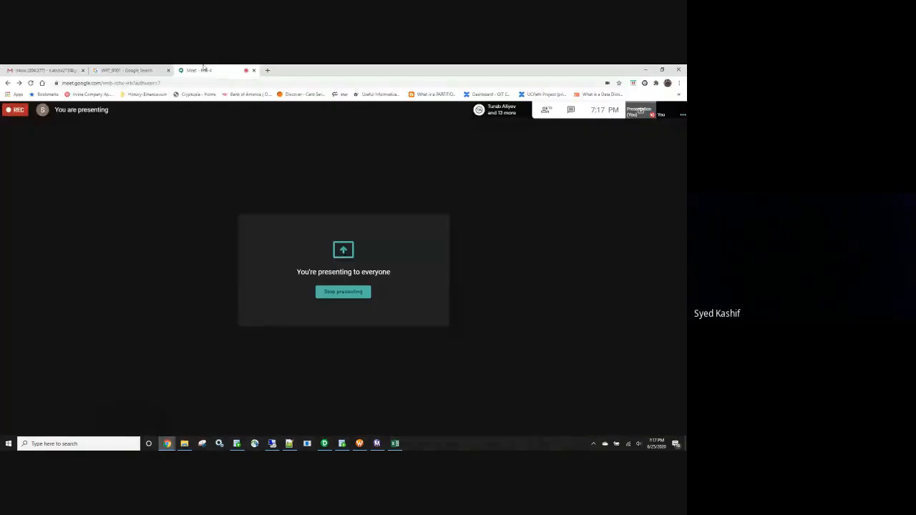
pyautogui.click(149, 71)
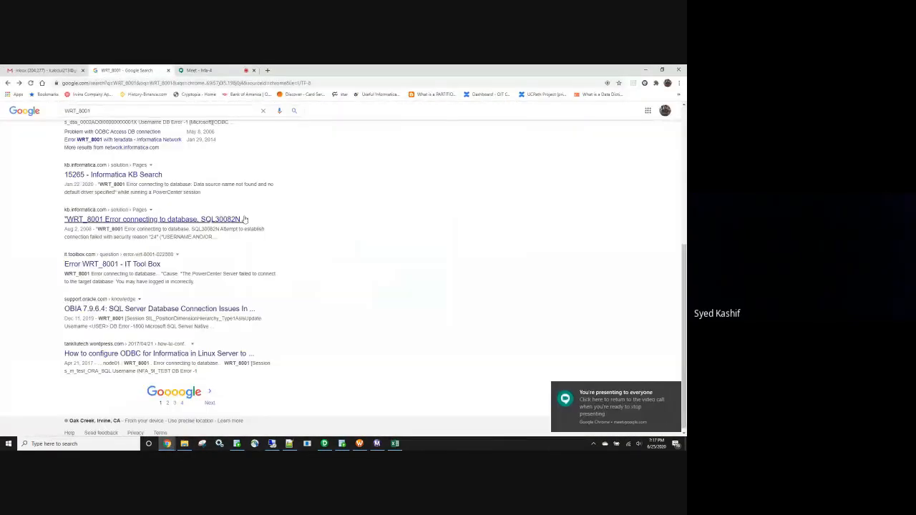
pyautogui.scroll(10, 246, 216)
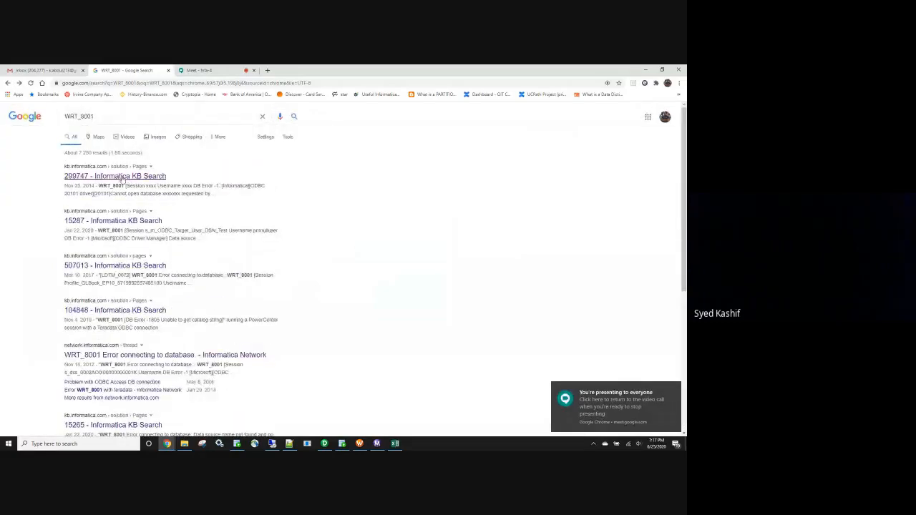
pyautogui.scroll(-1, 137, 248)
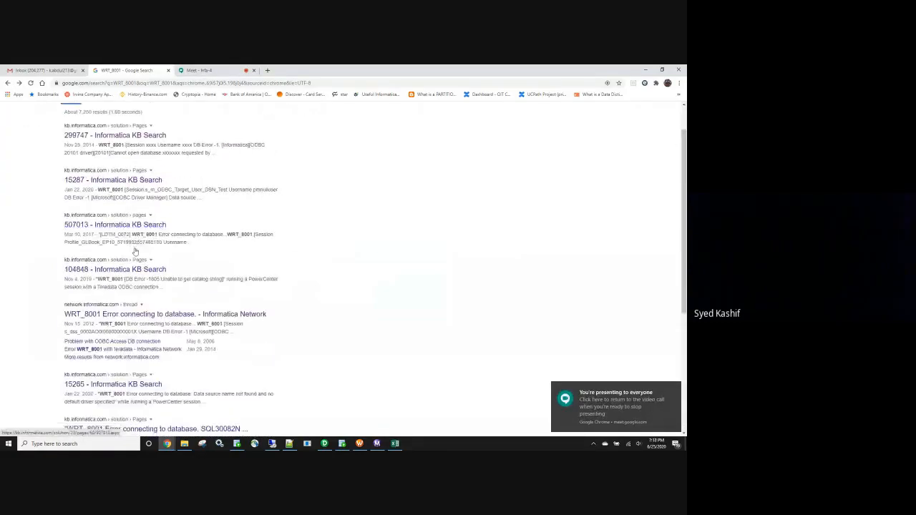
pyautogui.click(136, 285)
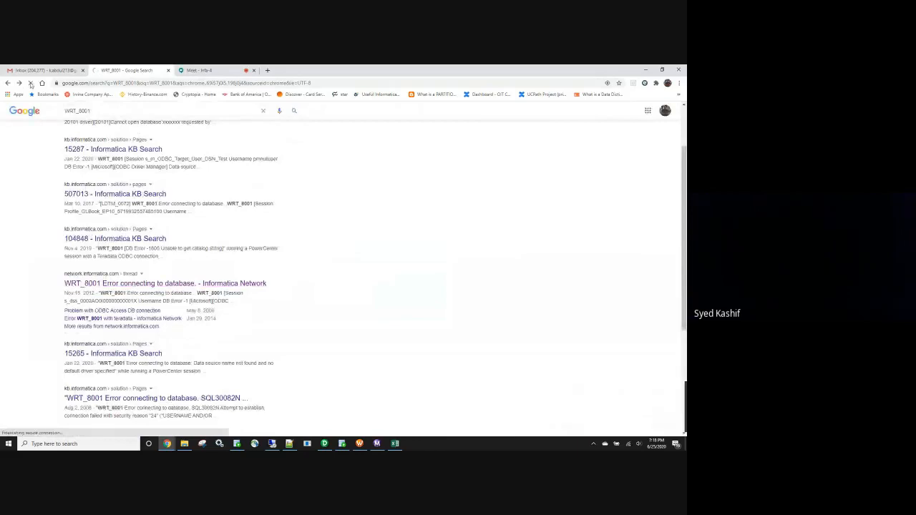
pyautogui.click(8, 84)
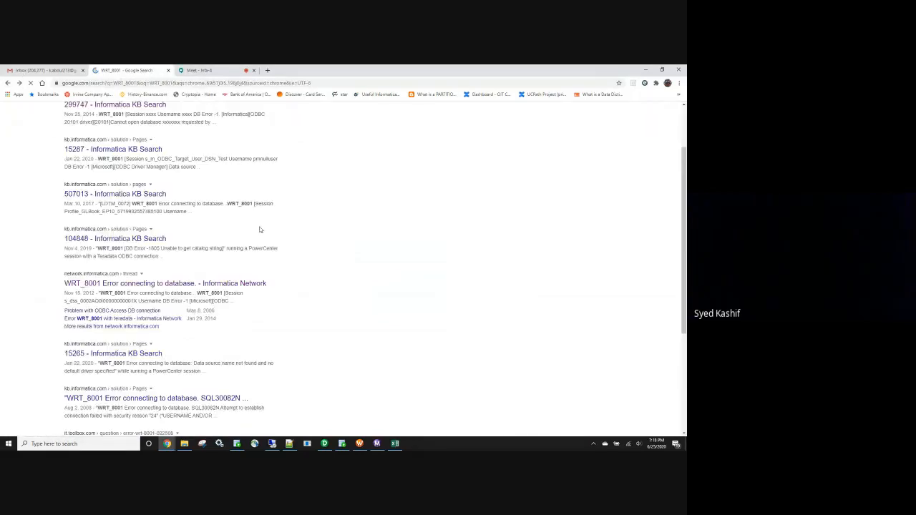
pyautogui.scroll(-2, 258, 247)
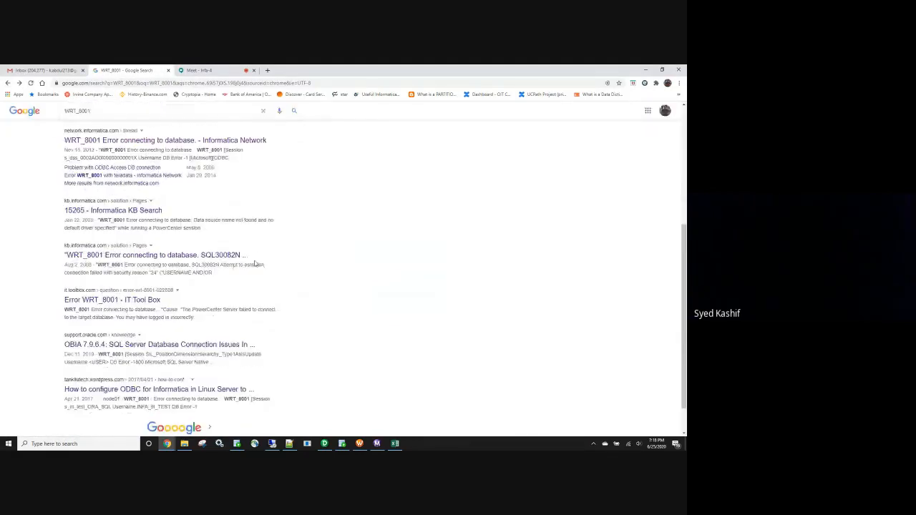
pyautogui.scroll(3, 255, 265)
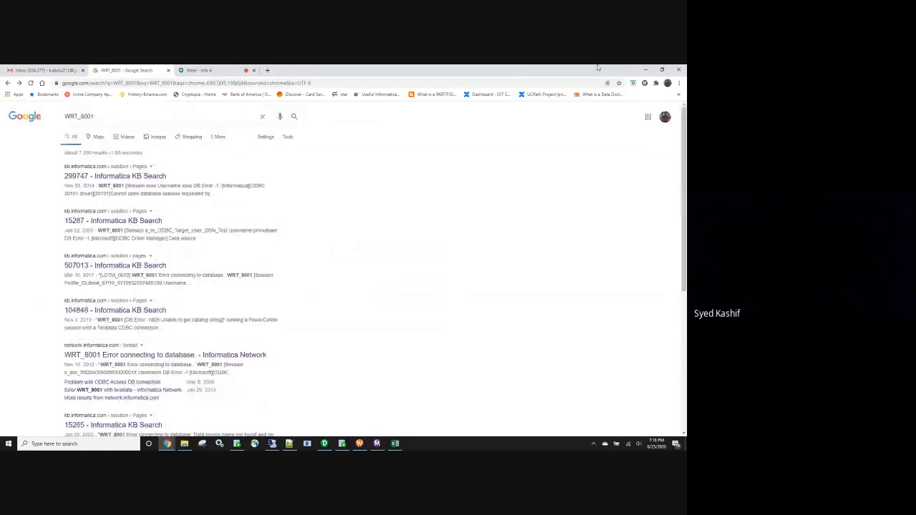
pyautogui.click(646, 70)
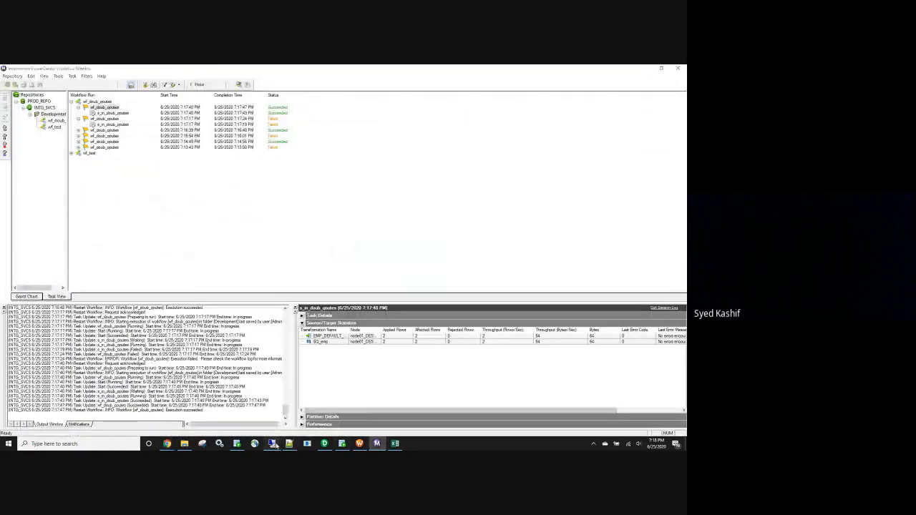
pyautogui.click(273, 444)
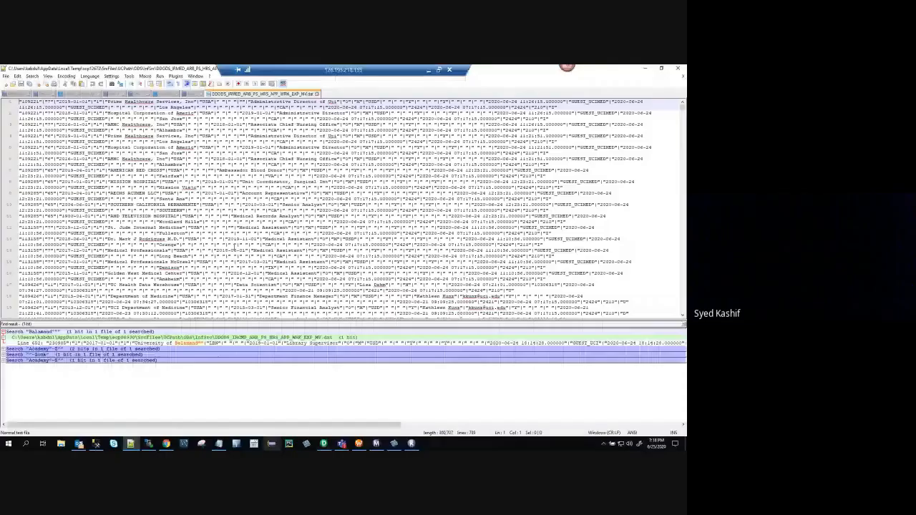
pyautogui.click(167, 444)
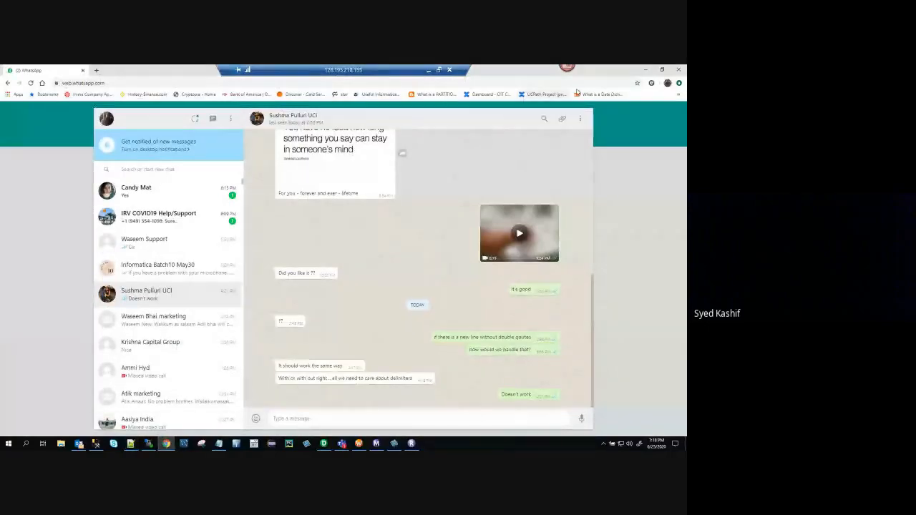
pyautogui.click(648, 71)
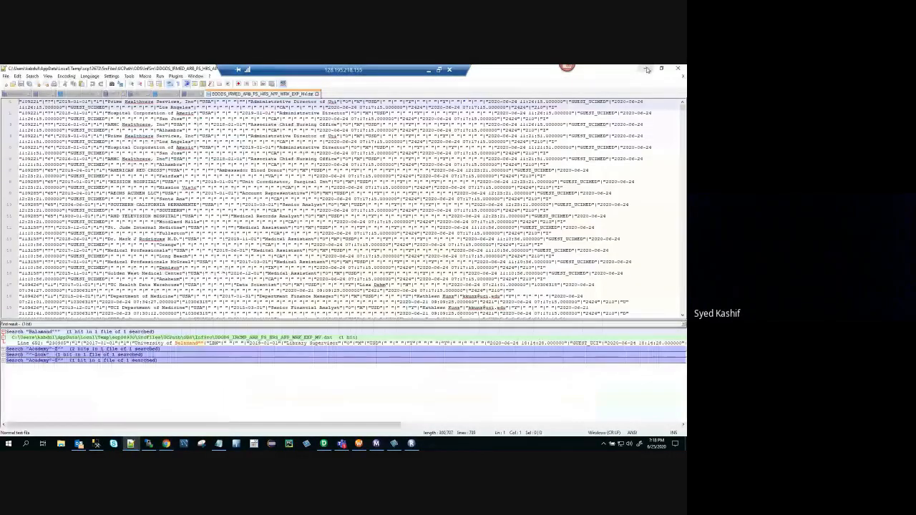
pyautogui.click(647, 71)
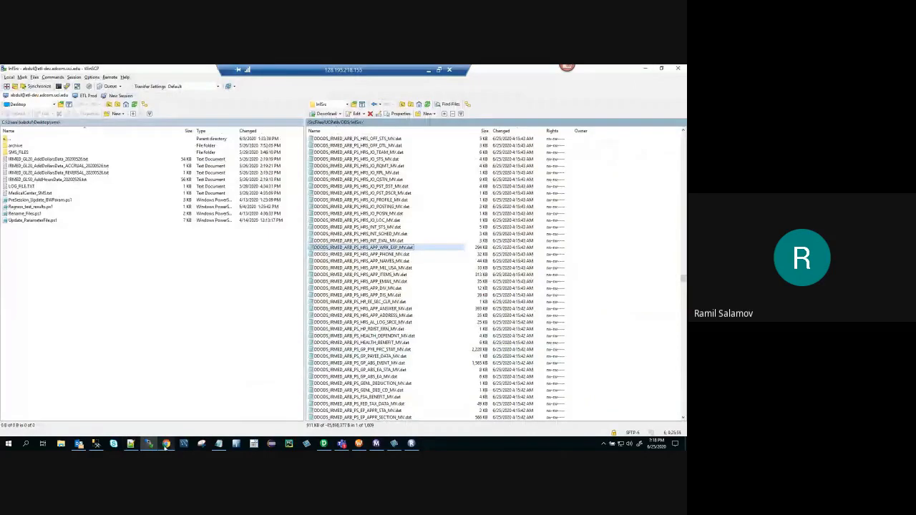
pyautogui.click(429, 72)
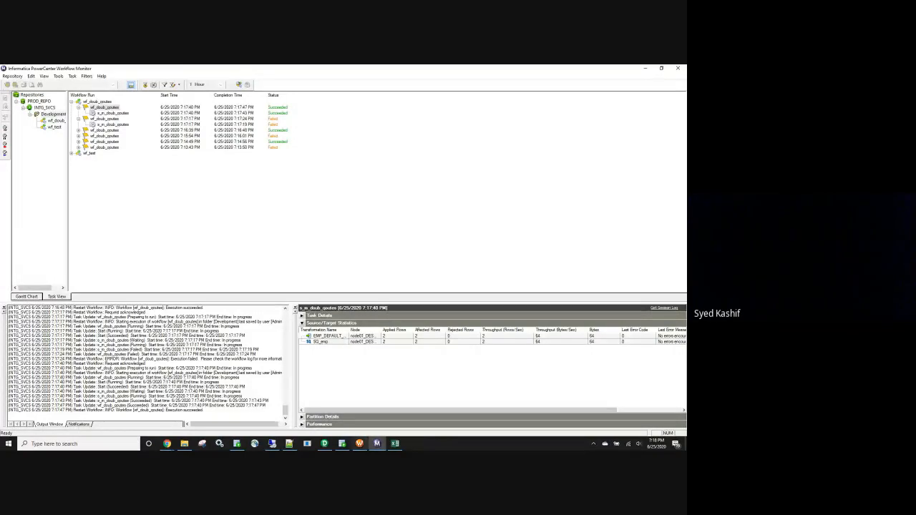
# Switch to Workflow Manager, remove the MatchQuotesPastEndOfLine entry from the s_m_doub_qoutes session's custom properties and save the workflow again.
pyautogui.click(359, 444)
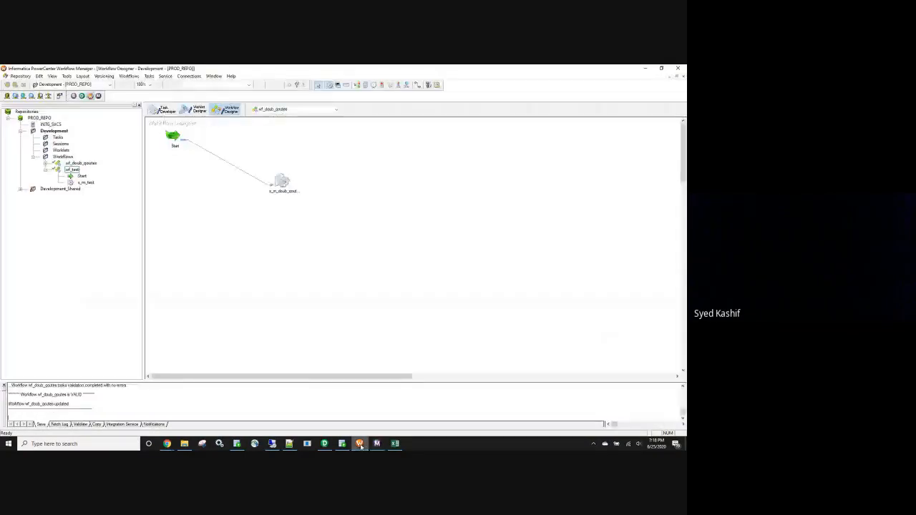
pyautogui.doubleClick(281, 181)
pyautogui.click(184, 116)
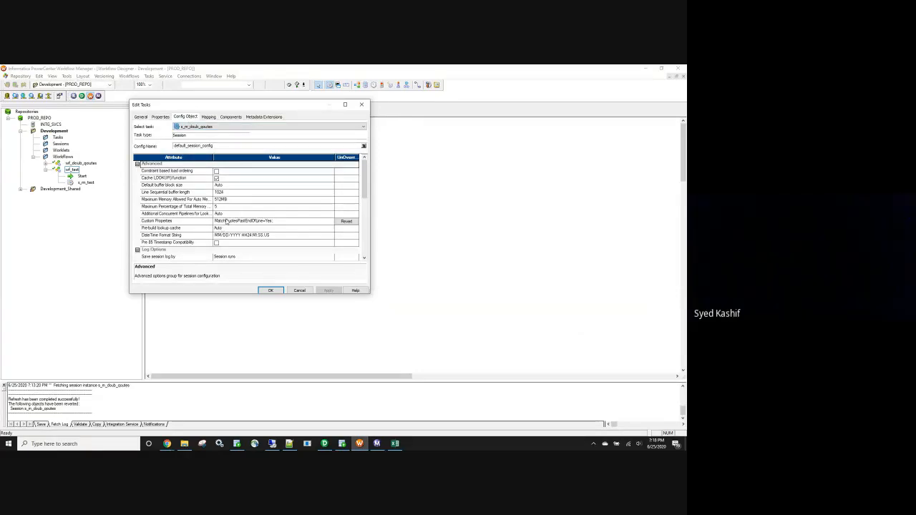
pyautogui.click(280, 221)
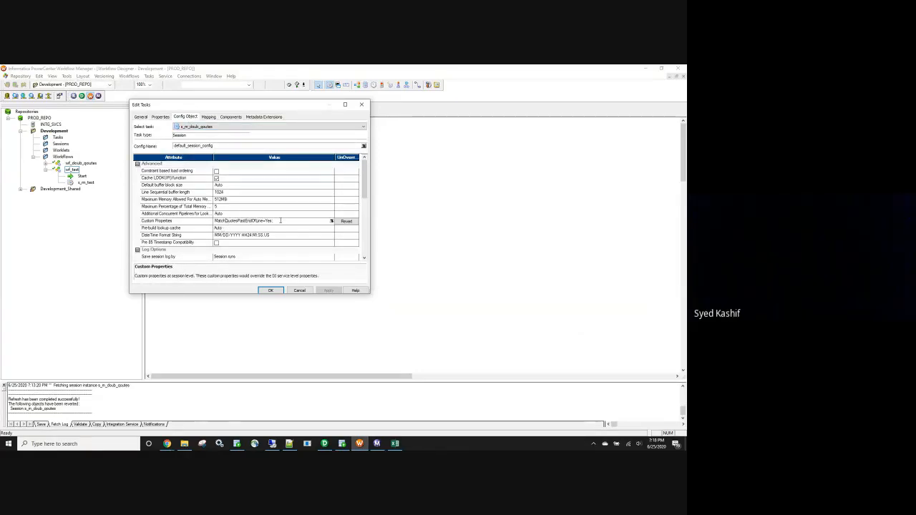
pyautogui.click(331, 221)
pyautogui.click(325, 164)
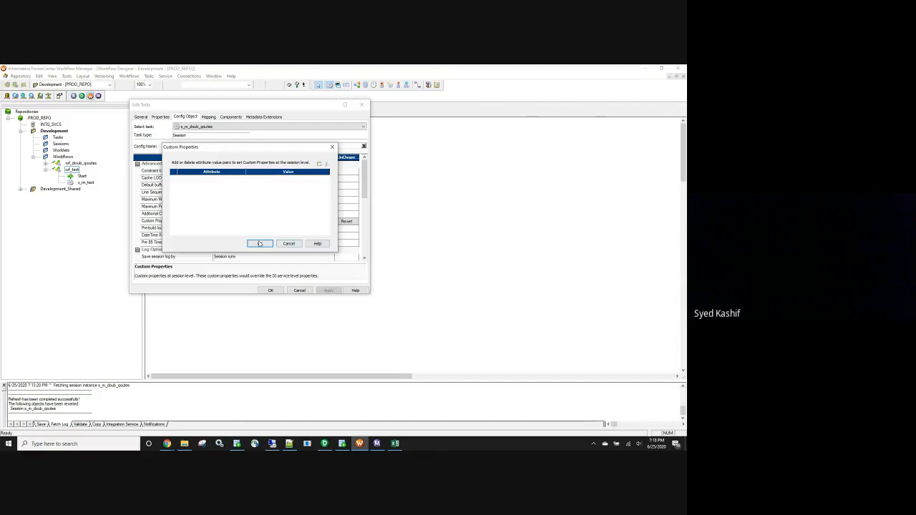
pyautogui.click(259, 244)
pyautogui.click(322, 293)
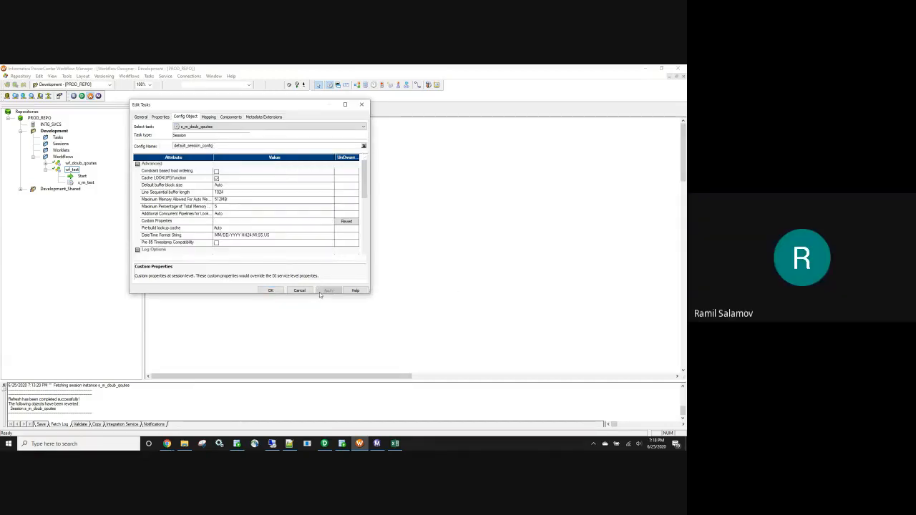
pyautogui.click(276, 290)
pyautogui.hotkey('ctrl', 's')
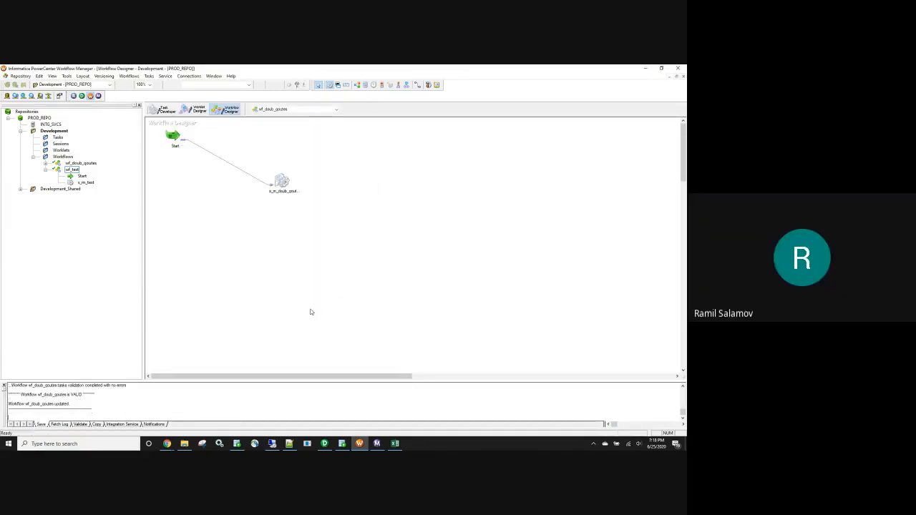
# Try to enter MatchQuotesPastEndOfLine=Yes; directly as the s_m_doub_qoutes session's Custom Properties value, apply it and save the workflow.
pyautogui.doubleClick(281, 181)
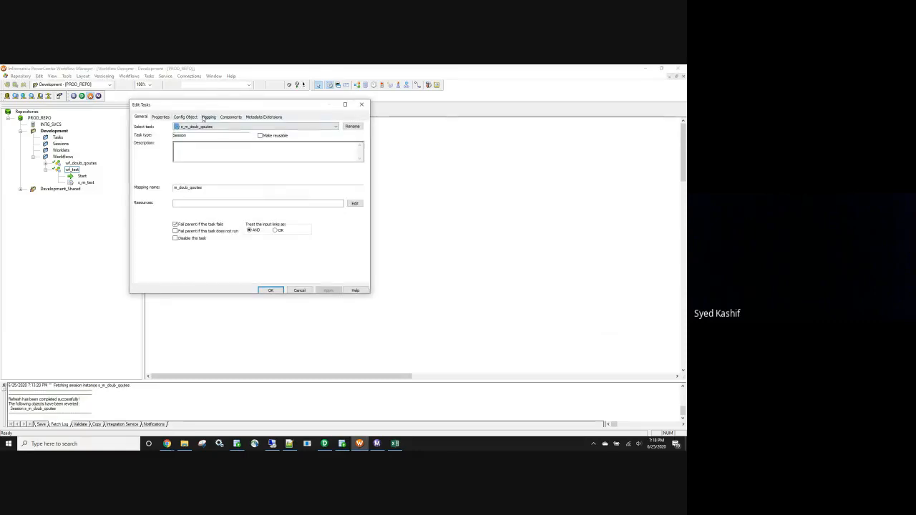
pyautogui.click(188, 116)
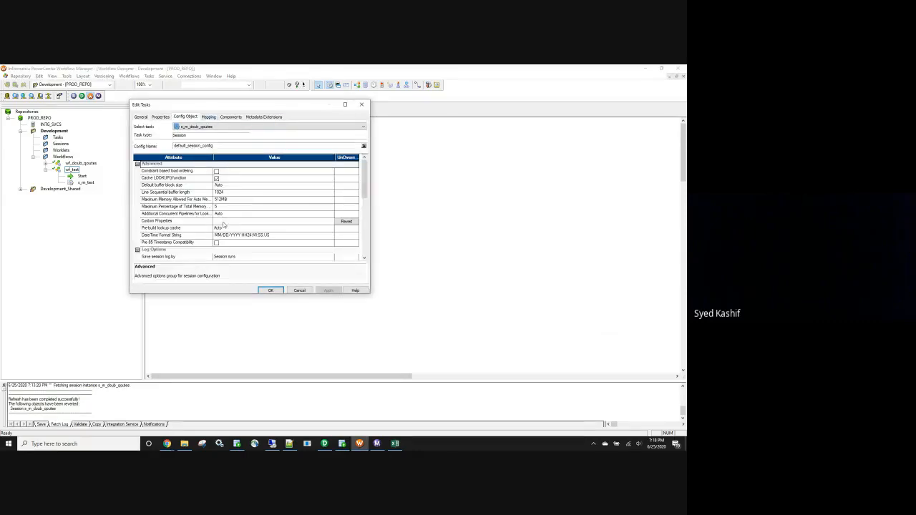
pyautogui.click(315, 223)
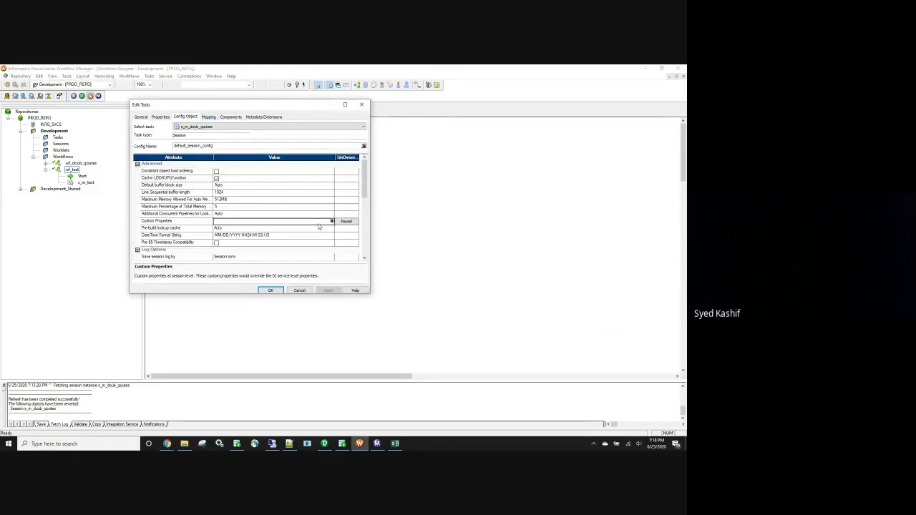
pyautogui.write('MatchQuotesPastEndOfLine=Yes;')
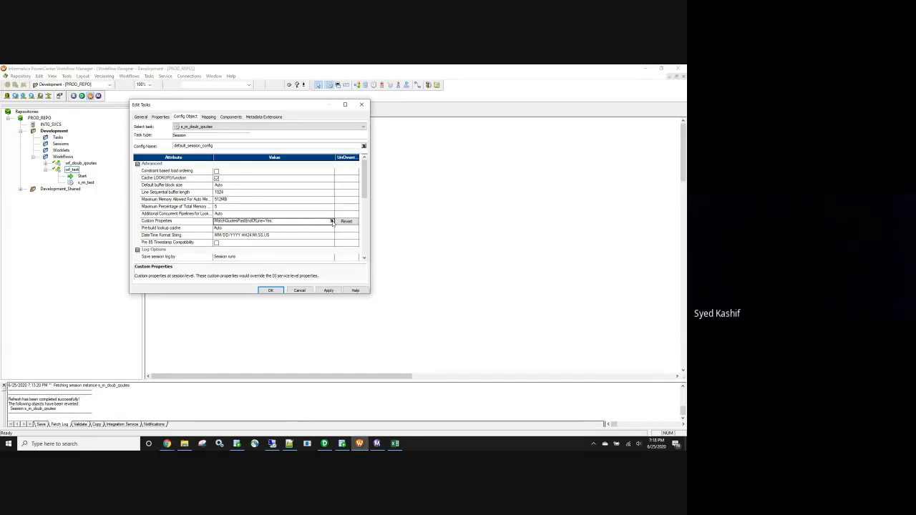
pyautogui.click(332, 222)
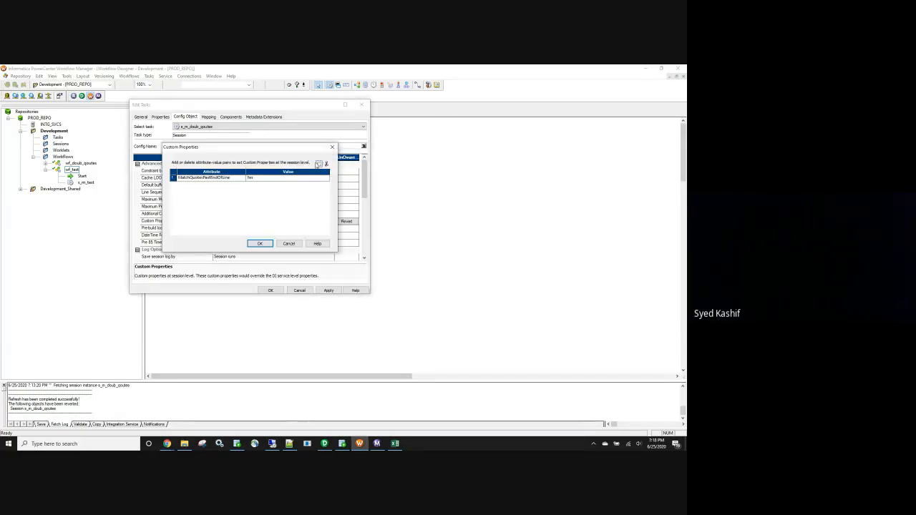
pyautogui.click(260, 244)
pyautogui.click(328, 290)
pyautogui.click(271, 290)
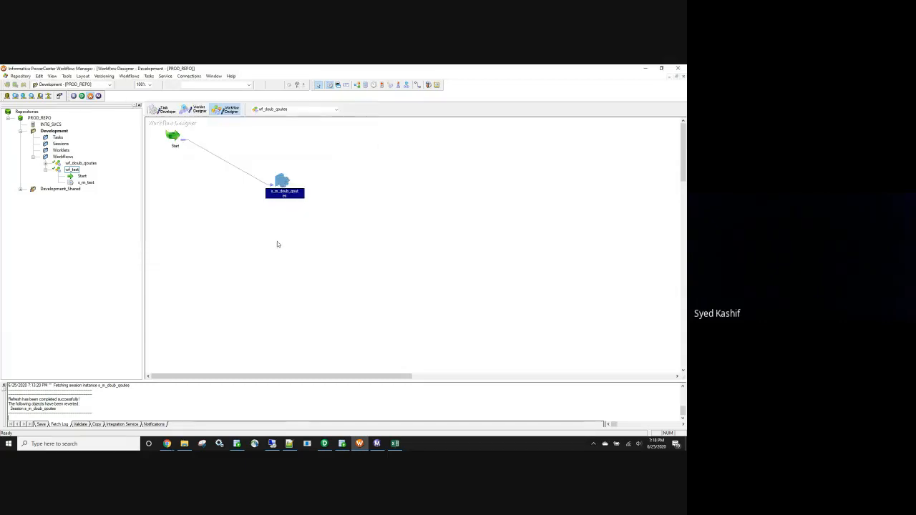
pyautogui.hotkey('ctrl', 's')
# Reopen the s_m_doub_qoutes session and add an empty attribute-value pair to its session-level custom properties.
pyautogui.doubleClick(284, 188)
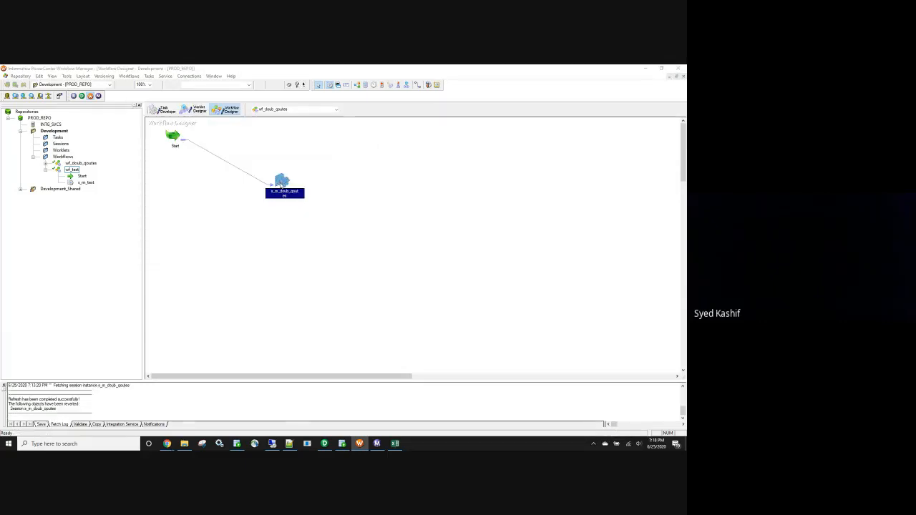
pyautogui.click(209, 116)
pyautogui.click(185, 117)
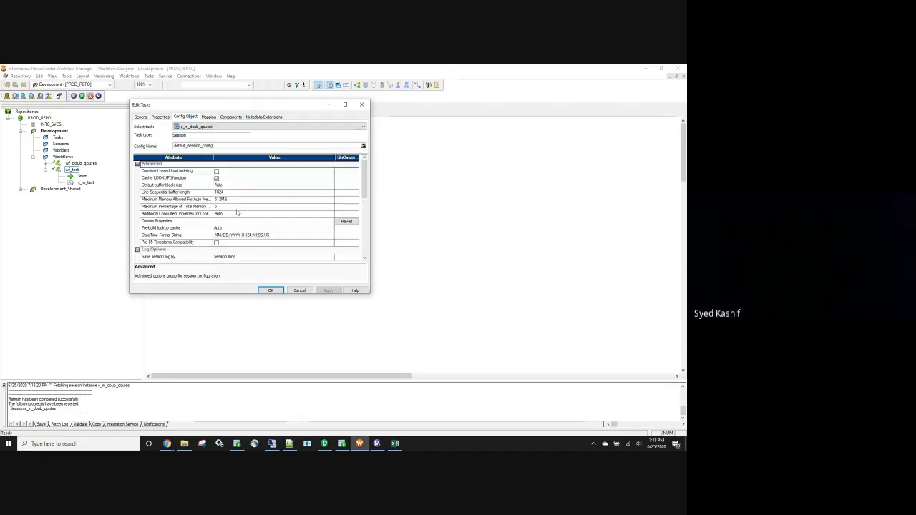
pyautogui.click(297, 222)
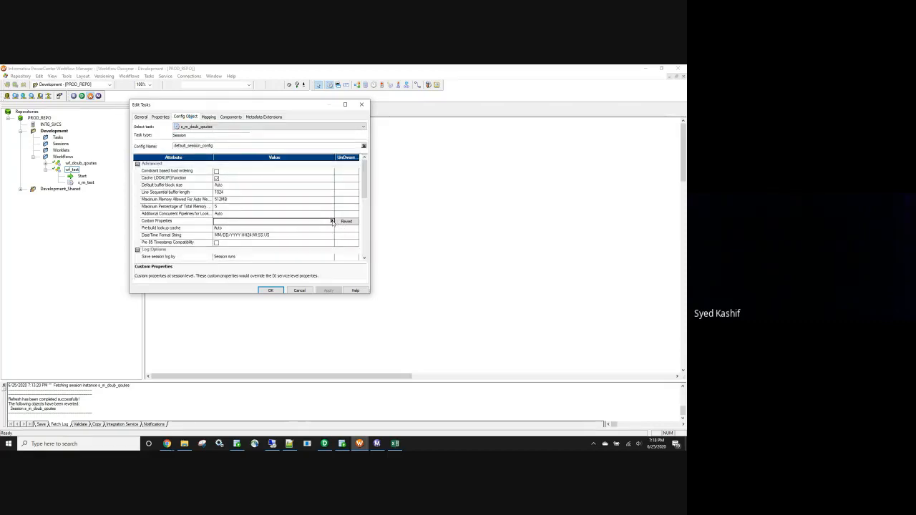
pyautogui.click(332, 222)
pyautogui.click(320, 164)
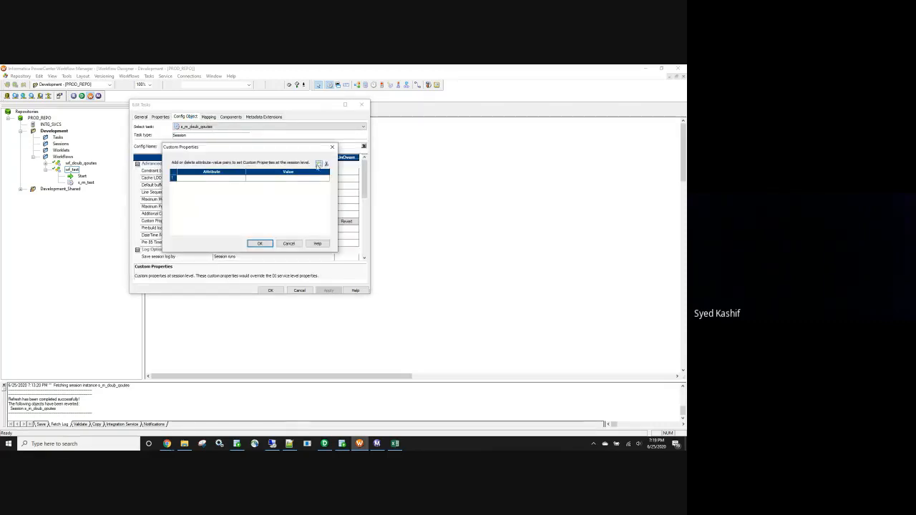
# Set the new pair's attribute to MatchQuotesPastEndOfLine and its value to Yes, accept it and select the resulting property text for copying.
pyautogui.write('MatchQuotesPastEndOfLine=Yes')
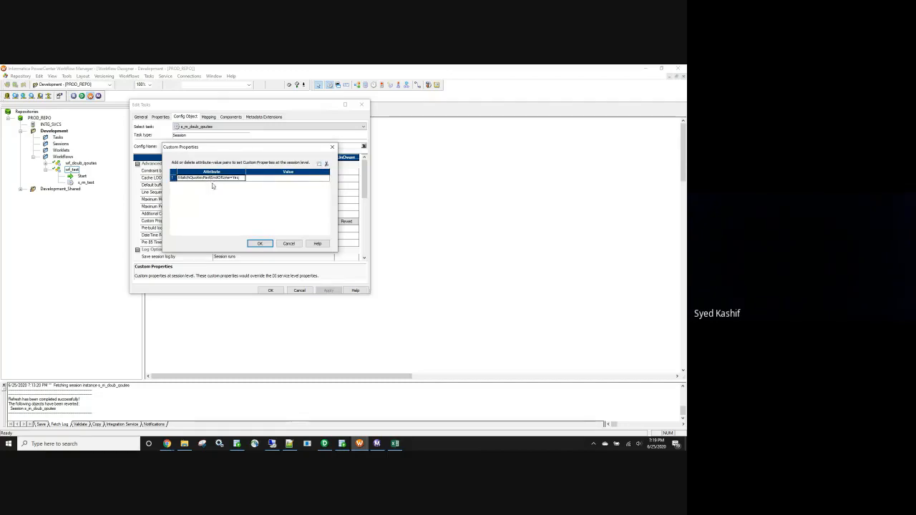
pyautogui.click(241, 178)
pyautogui.press('BackSpace')
pyautogui.press('BackSpace')
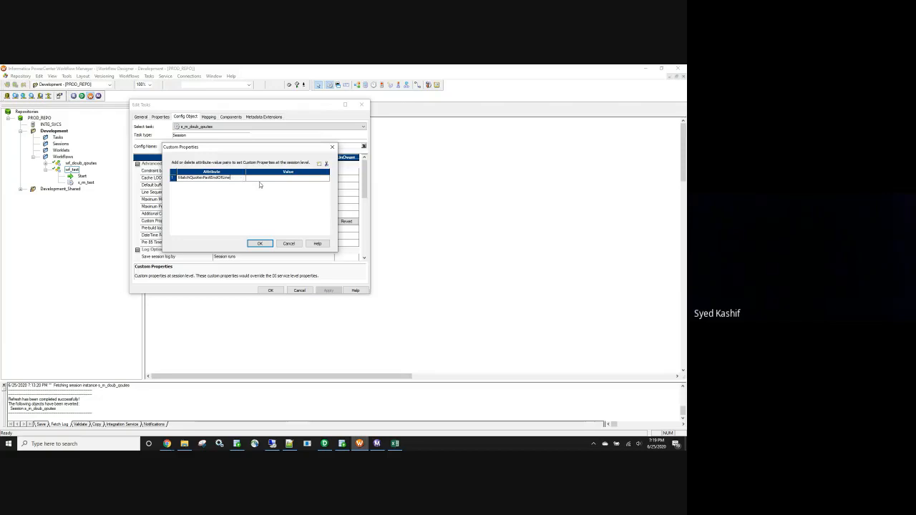
pyautogui.click(250, 179)
pyautogui.write('Yes')
pyautogui.click(262, 243)
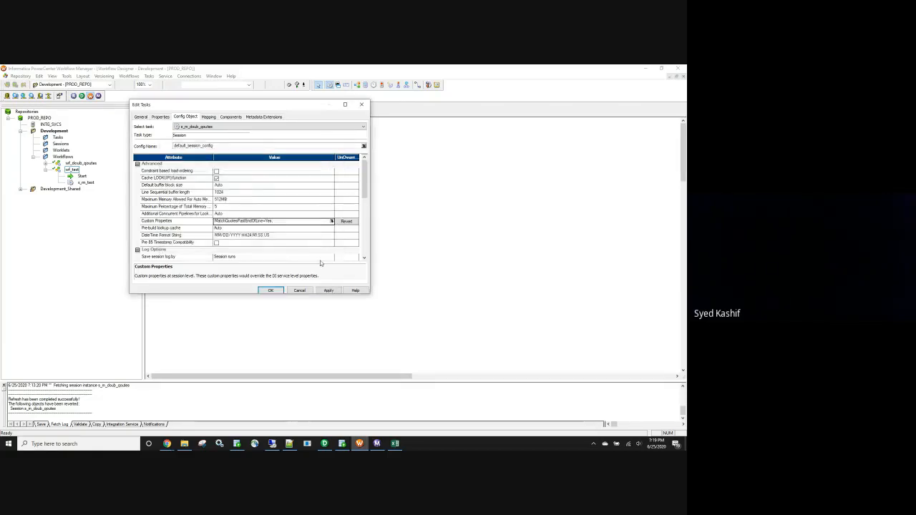
pyautogui.click(274, 222)
pyautogui.moveTo(276, 219); pyautogui.dragTo(214, 222)
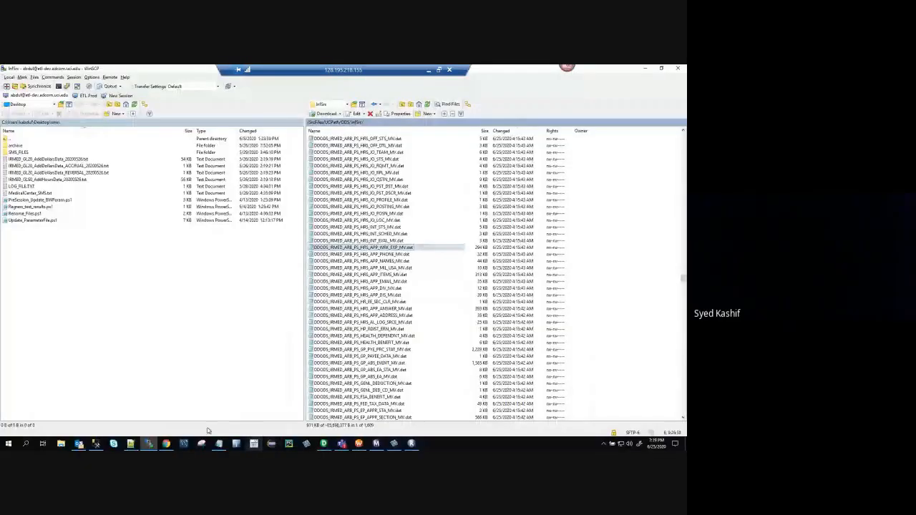
pyautogui.click(166, 443)
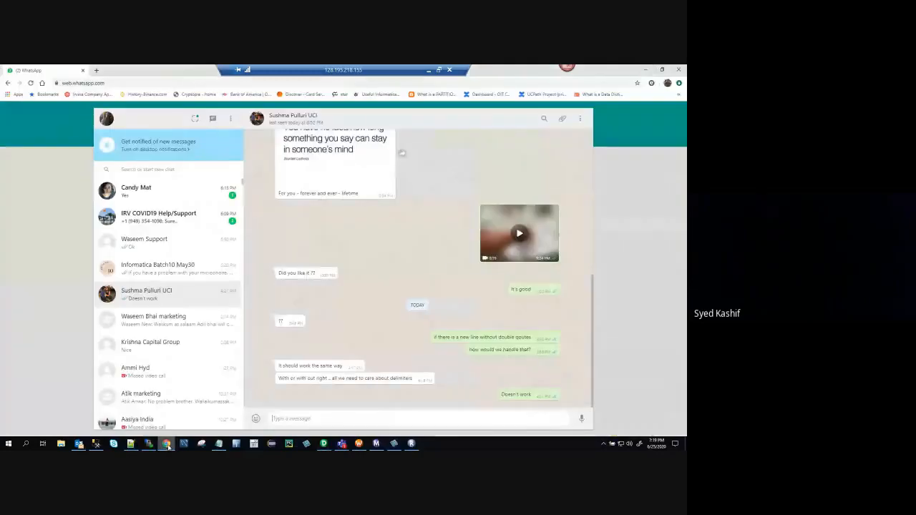
pyautogui.click(646, 70)
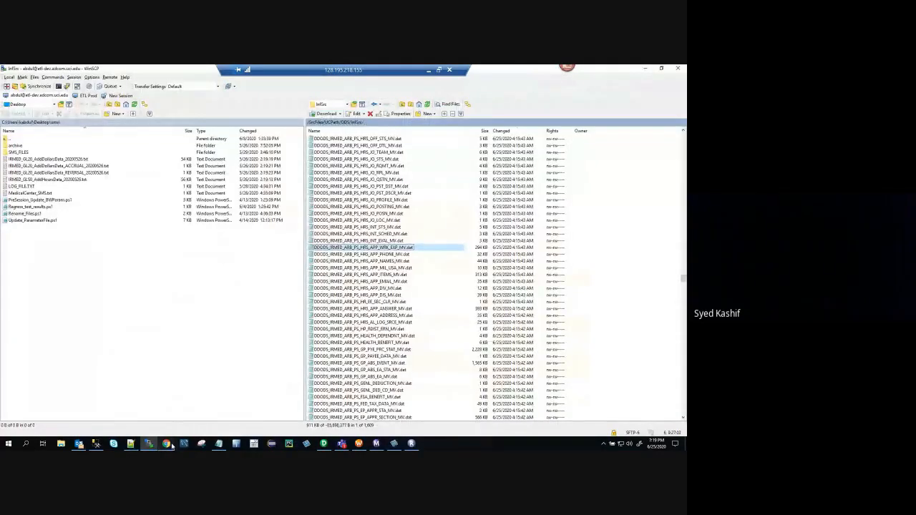
pyautogui.moveTo(133, 445)
pyautogui.moveTo(81, 446)
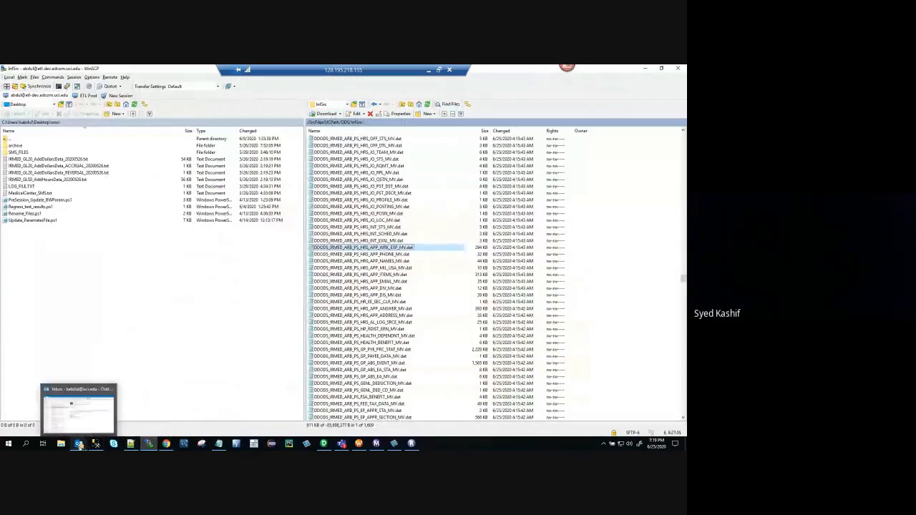
pyautogui.click(87, 416)
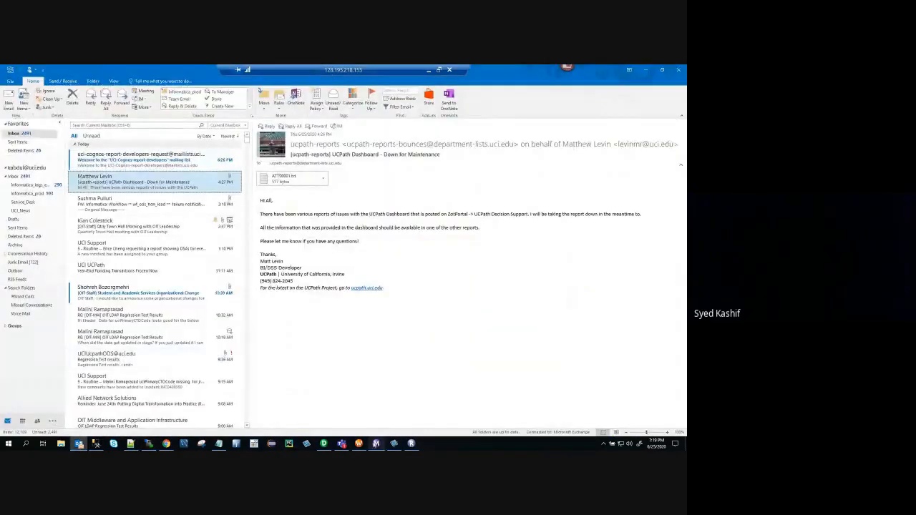
pyautogui.click(342, 445)
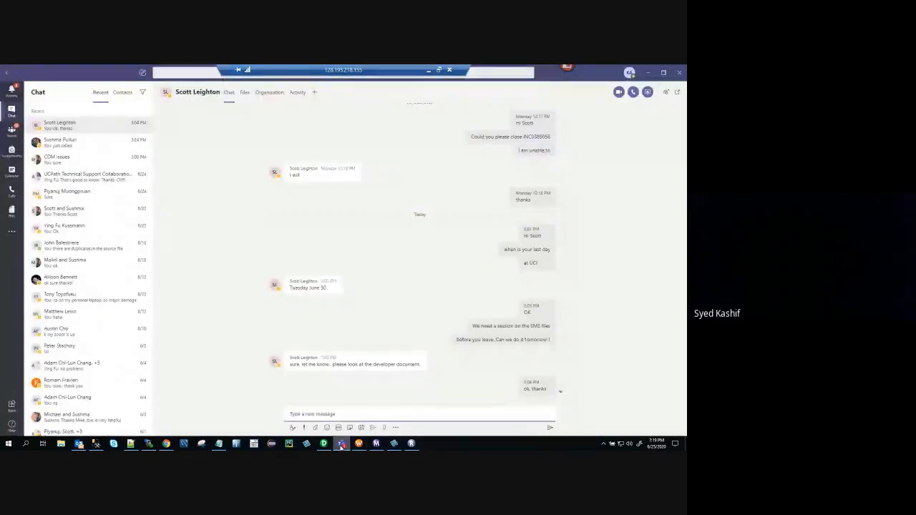
pyautogui.click(342, 445)
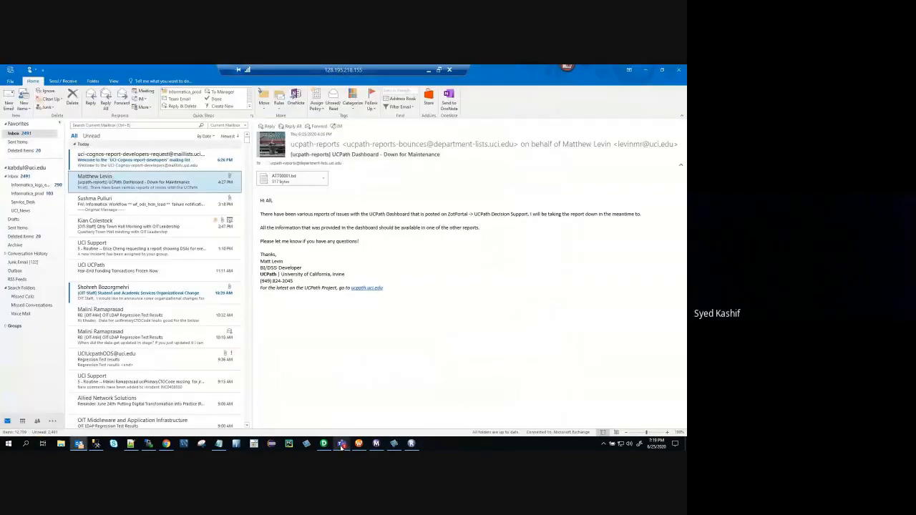
pyautogui.click(428, 70)
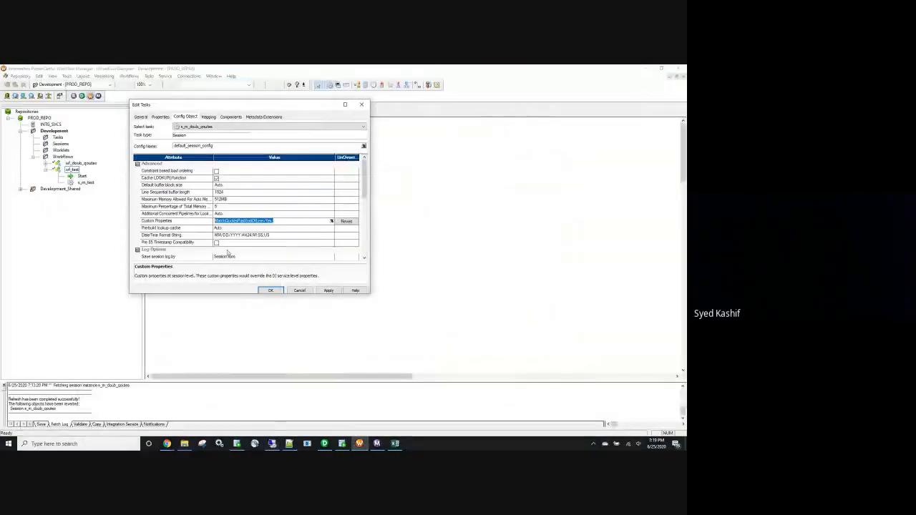
# Switch to Chrome and run a Google search for MatchQuotesPastEndOfLine=Yes; in a new tab.
pyautogui.click(108, 416)
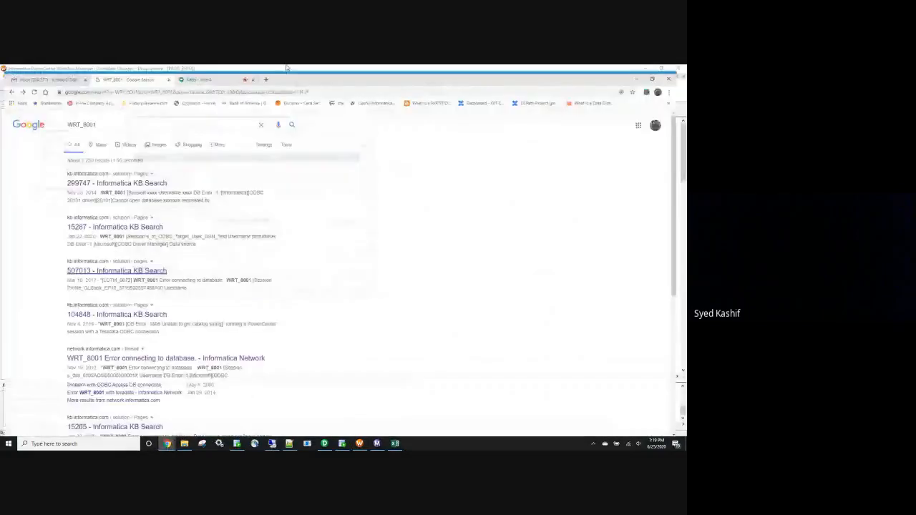
pyautogui.click(269, 71)
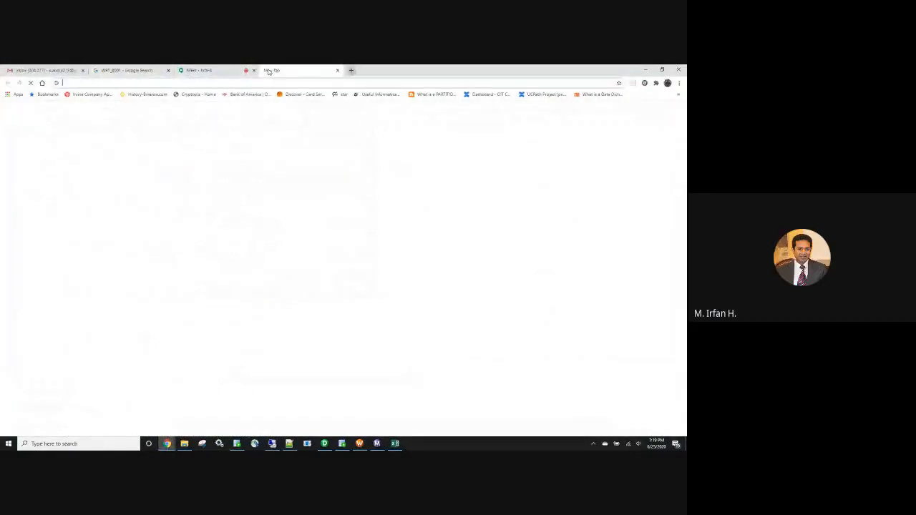
pyautogui.write('MatchQuotesPastEndOfLine=Yes;')
pyautogui.press('Return')
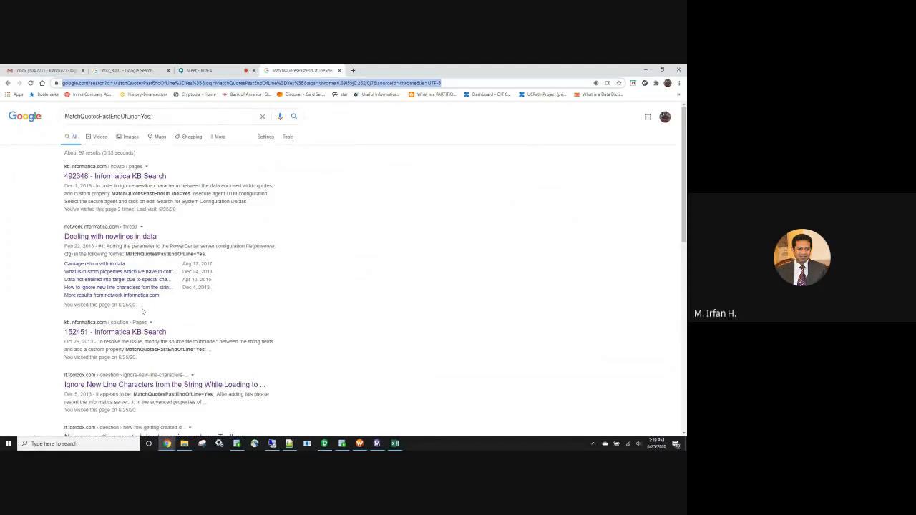
# Find and open the bi-developer.blogspot.com result about a newline in between a quoted string when loading a delimited file.
pyautogui.scroll(-2, 142, 309)
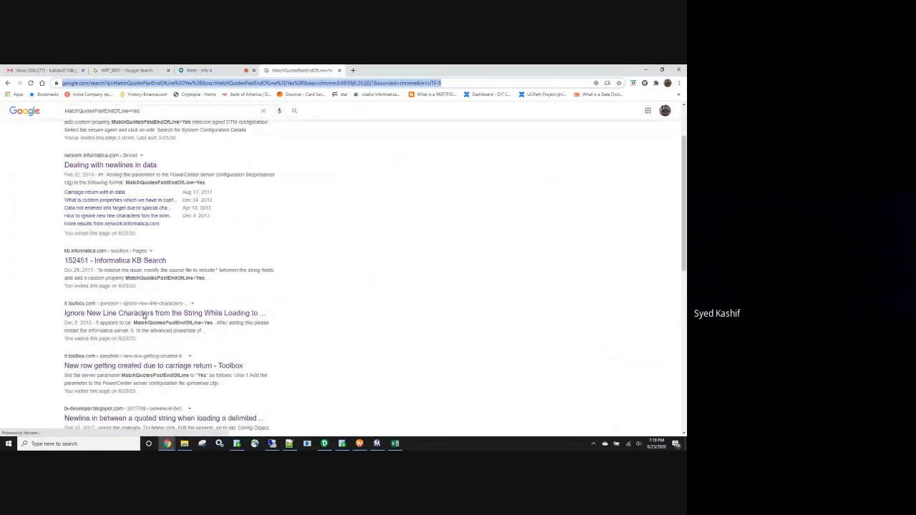
pyautogui.scroll(-2, 142, 340)
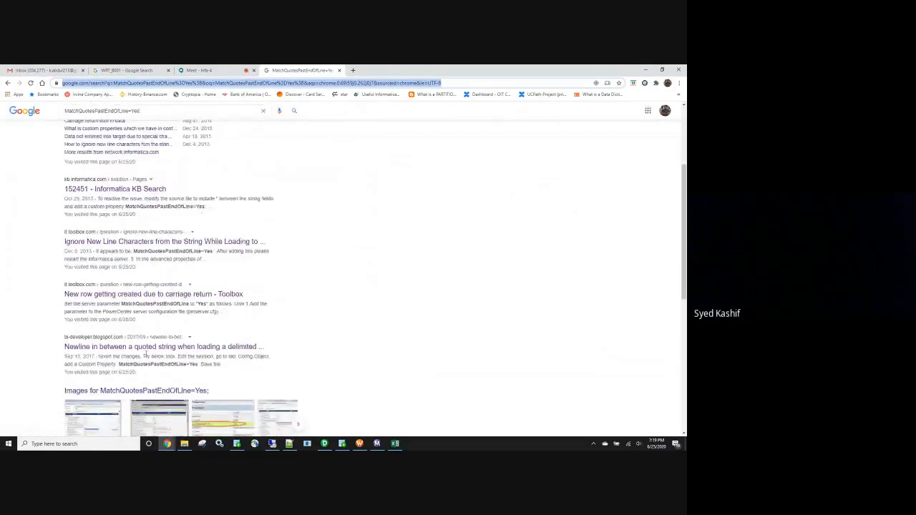
pyautogui.click(163, 346)
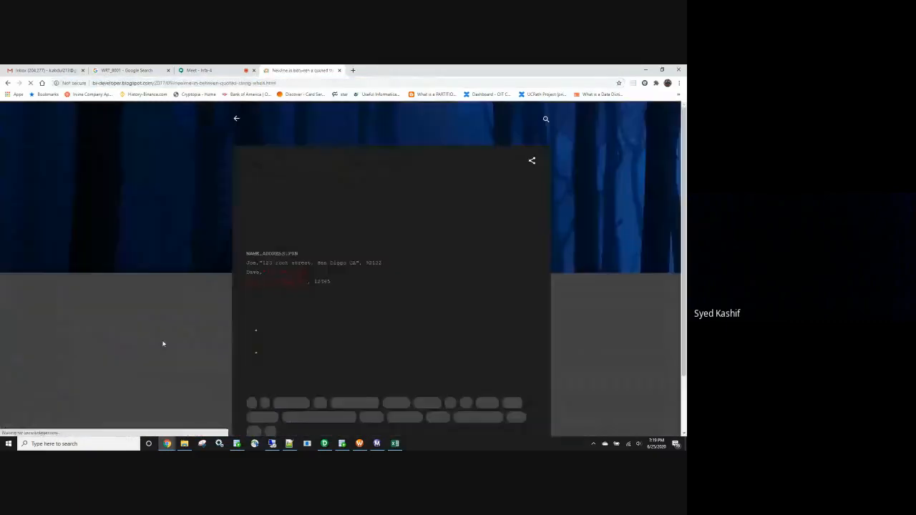
# Examine the blog post's sample records with a newline inside quotes and its instruction for the MatchQuotesPastEndOfLine=Yes custom property.
pyautogui.doubleClick(251, 265)
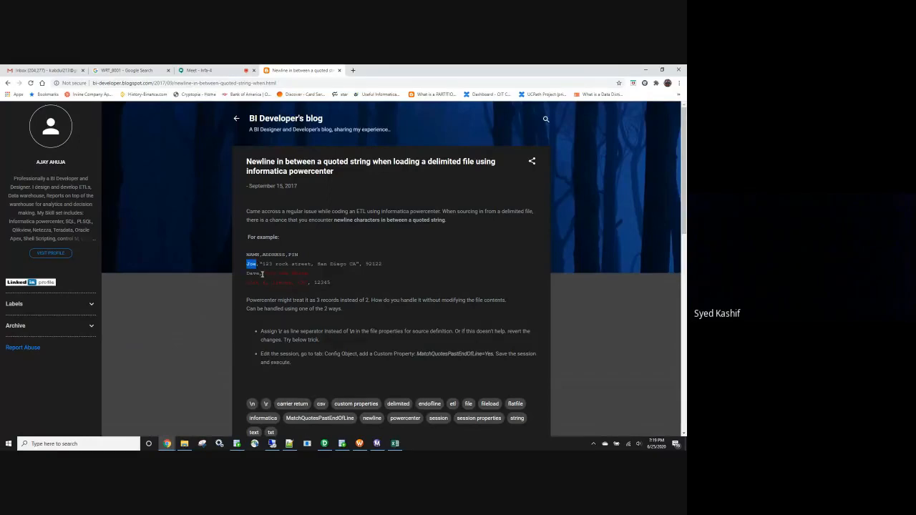
pyautogui.moveTo(266, 273); pyautogui.dragTo(303, 282)
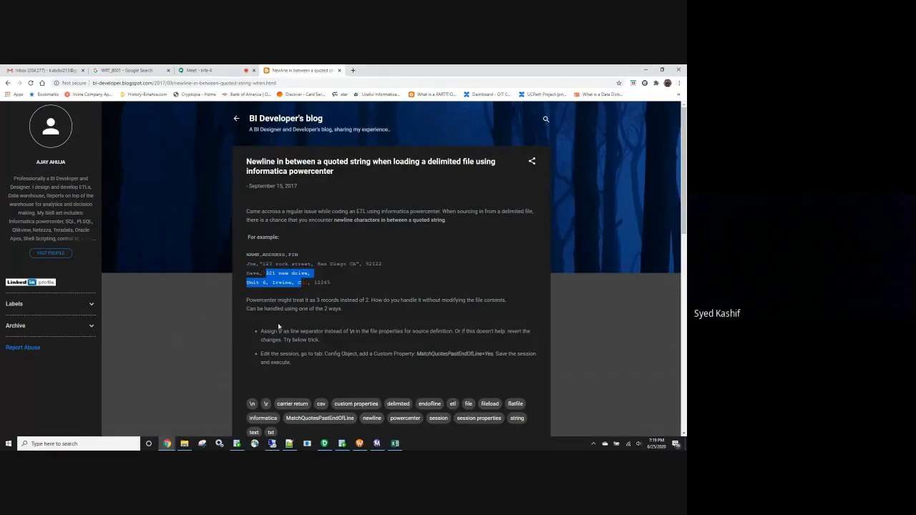
pyautogui.click(370, 296)
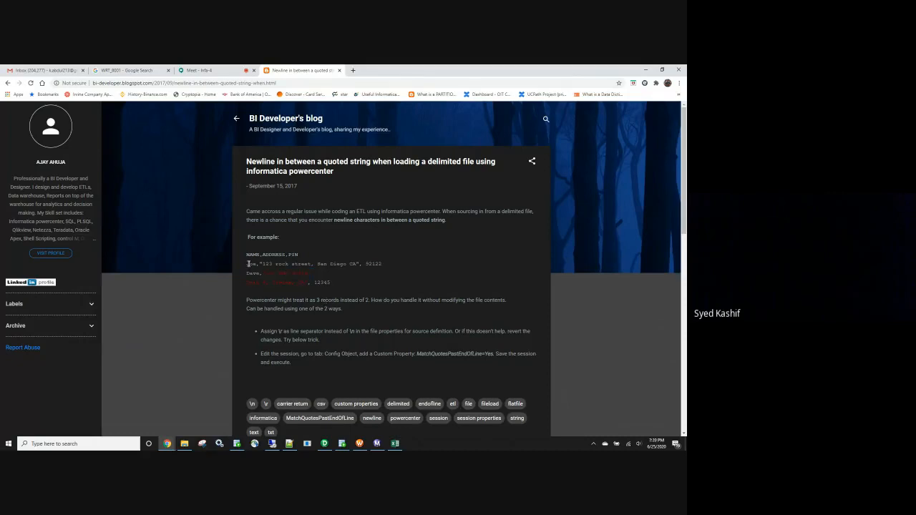
pyautogui.moveTo(247, 264); pyautogui.dragTo(331, 284)
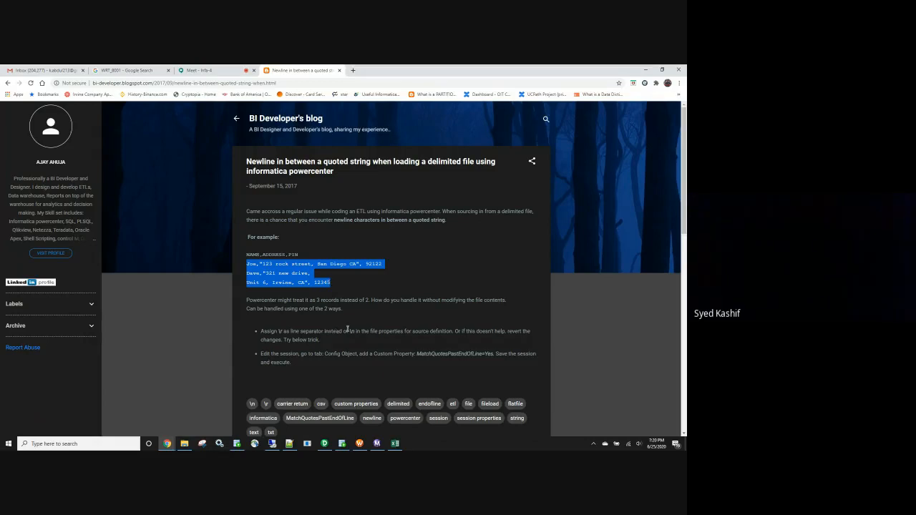
pyautogui.moveTo(418, 354); pyautogui.dragTo(494, 355)
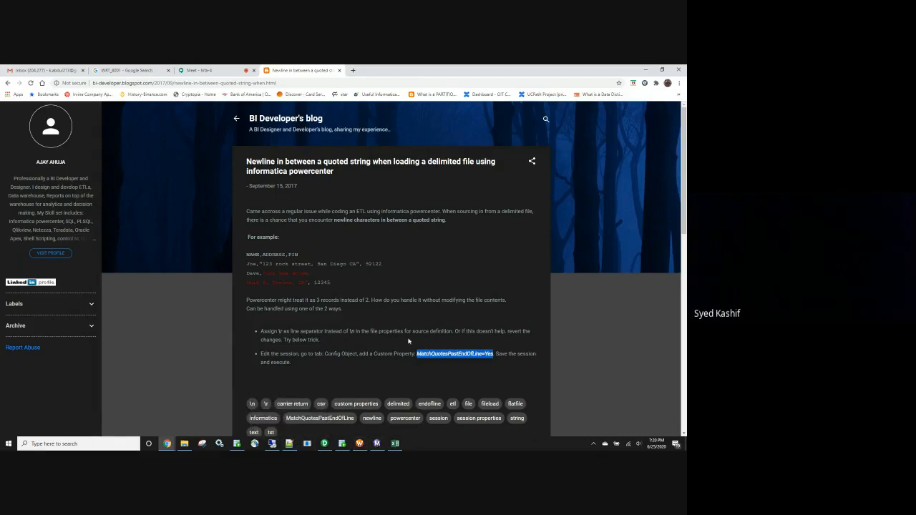
pyautogui.scroll(-1, 409, 339)
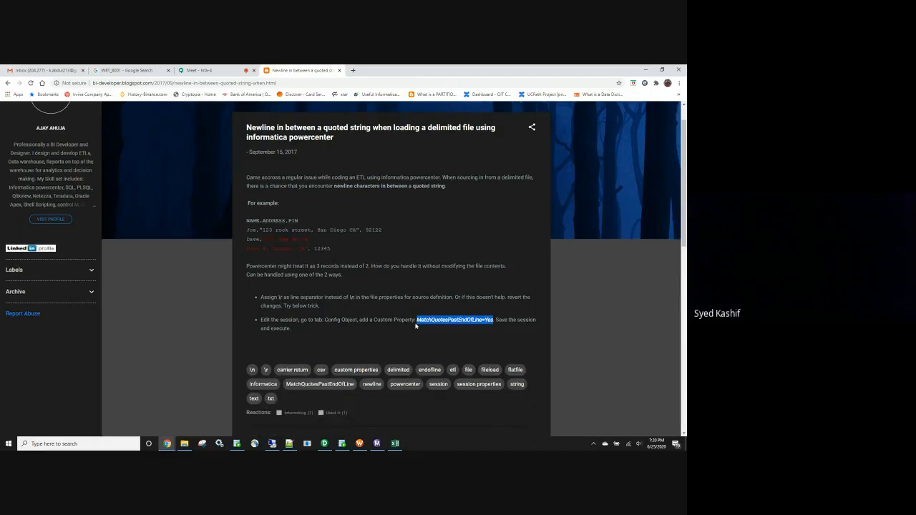
pyautogui.scroll(1, 414, 329)
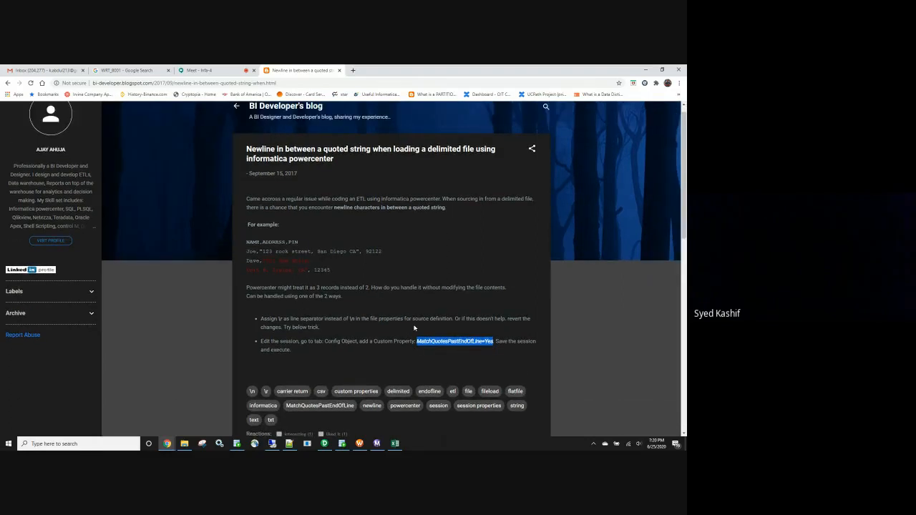
# Return to Workflow Manager, apply the MatchQuotesPastEndOfLine=Yes custom property to the s_m_doub_qoutes session and accept the task edits.
pyautogui.hotkey('alt', 'Tab')
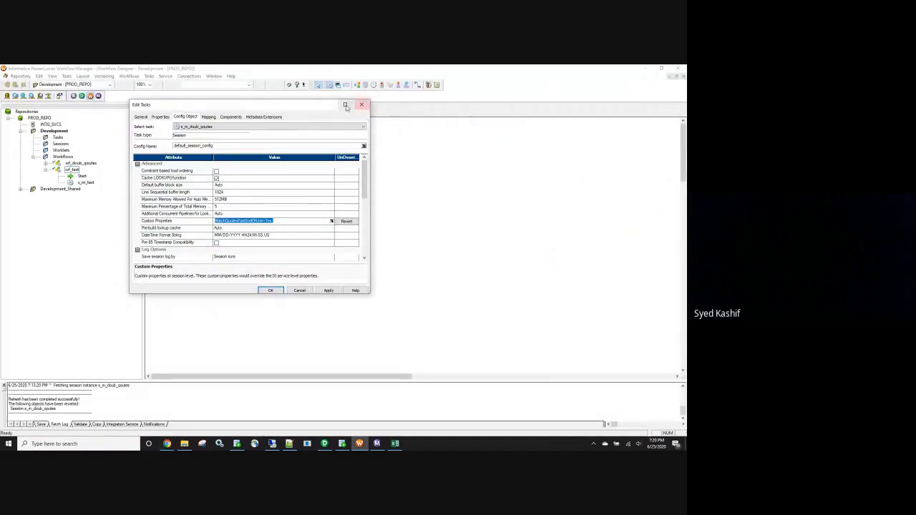
pyautogui.click(330, 291)
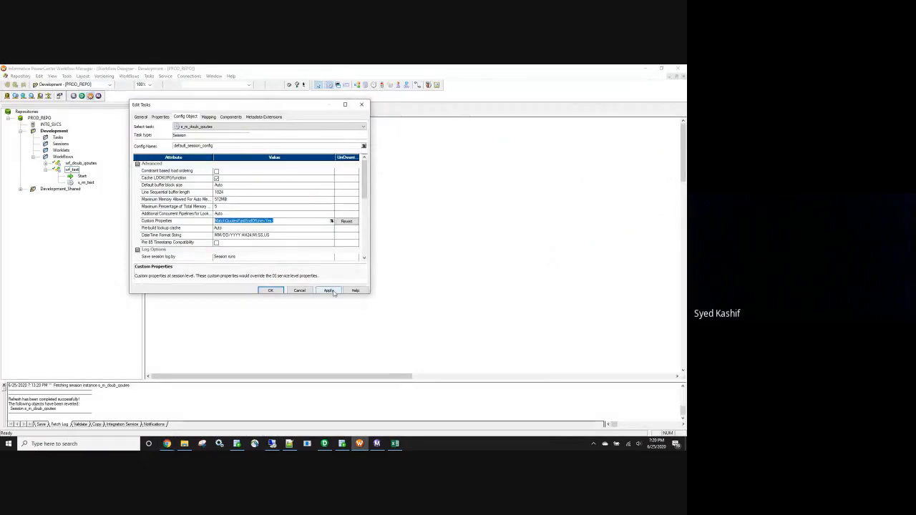
pyautogui.click(271, 290)
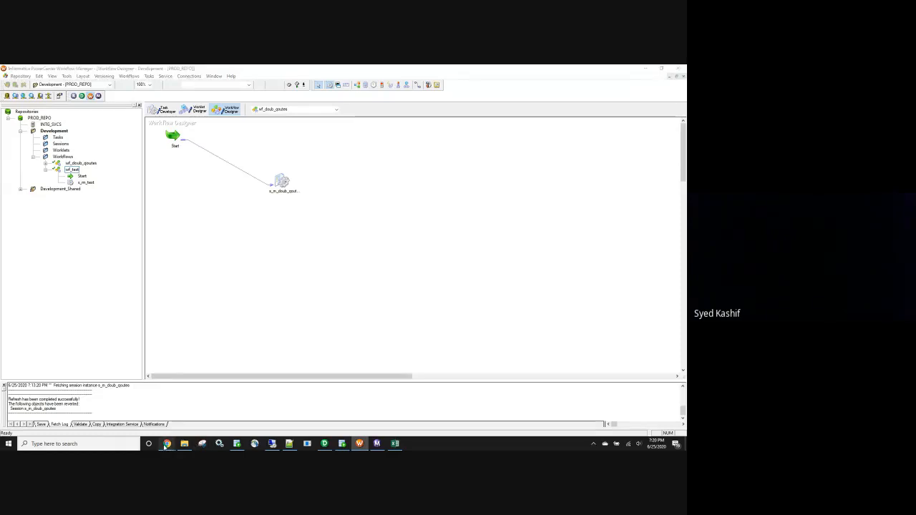
# Post MatchQuotesPastEndOfLine=Yes; in the Google Meet chat in Chrome, and go back to Workflow Manager.
pyautogui.moveTo(177, 445)
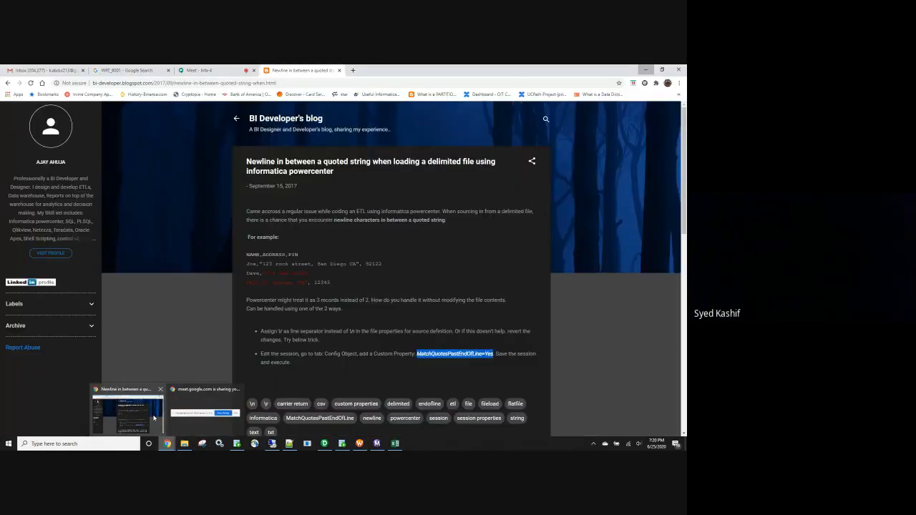
pyautogui.click(153, 418)
pyautogui.click(218, 70)
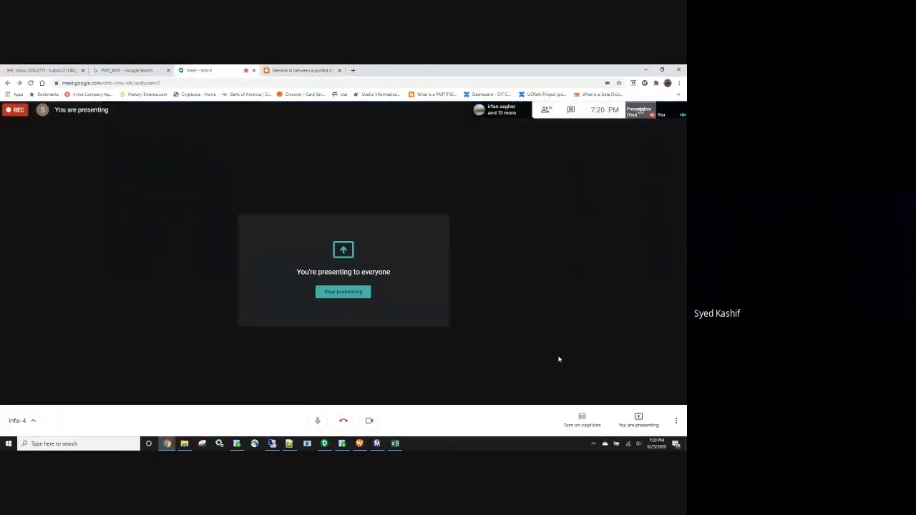
pyautogui.click(570, 110)
pyautogui.click(607, 420)
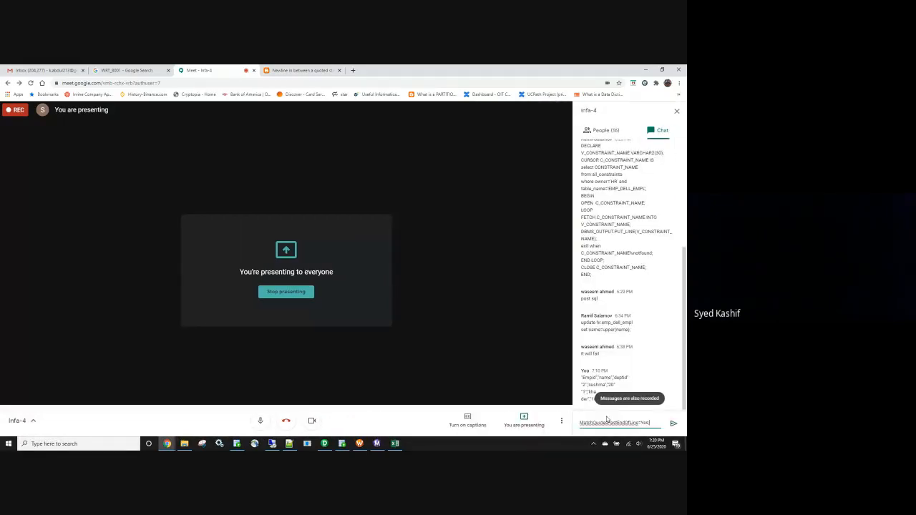
pyautogui.press('Return')
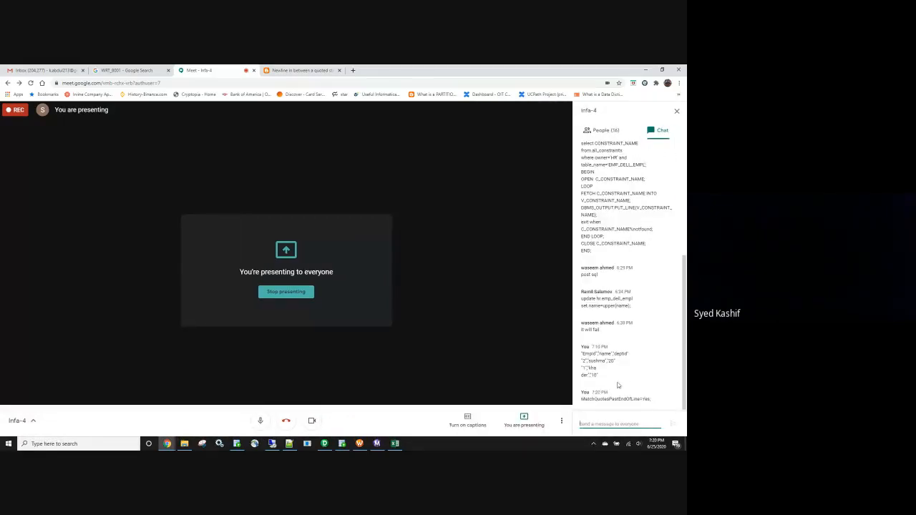
pyautogui.click(644, 69)
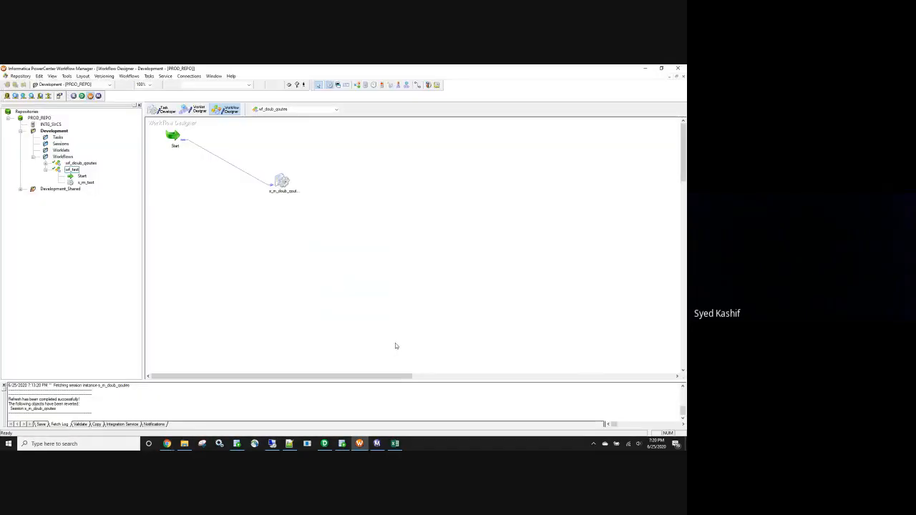
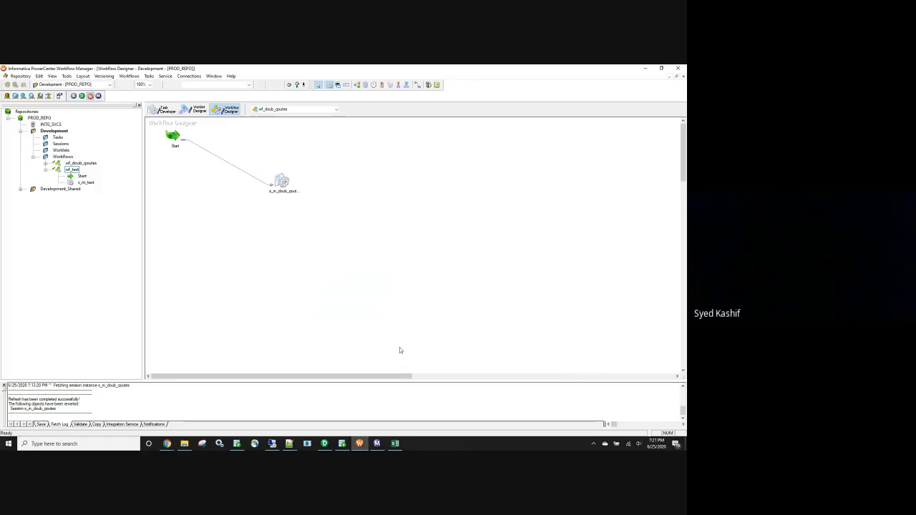
pyautogui.moveTo(346, 446)
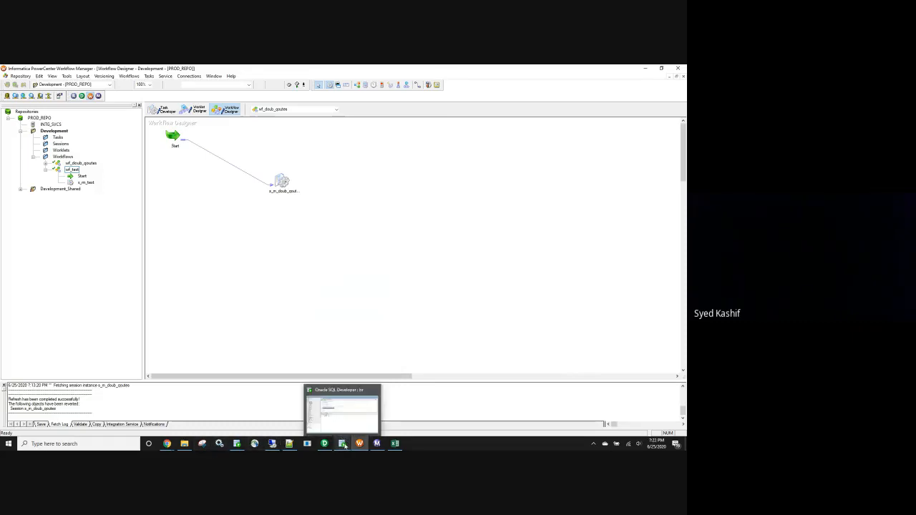
pyautogui.moveTo(184, 445)
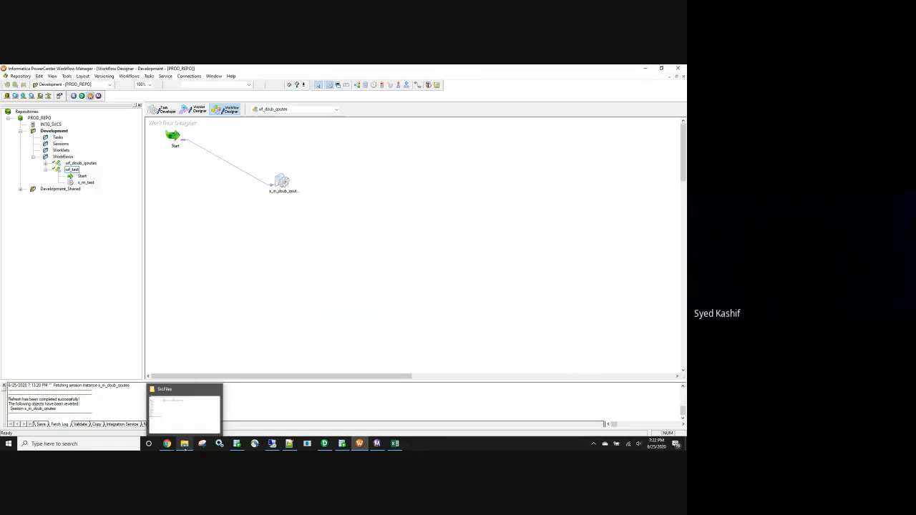
pyautogui.click(191, 420)
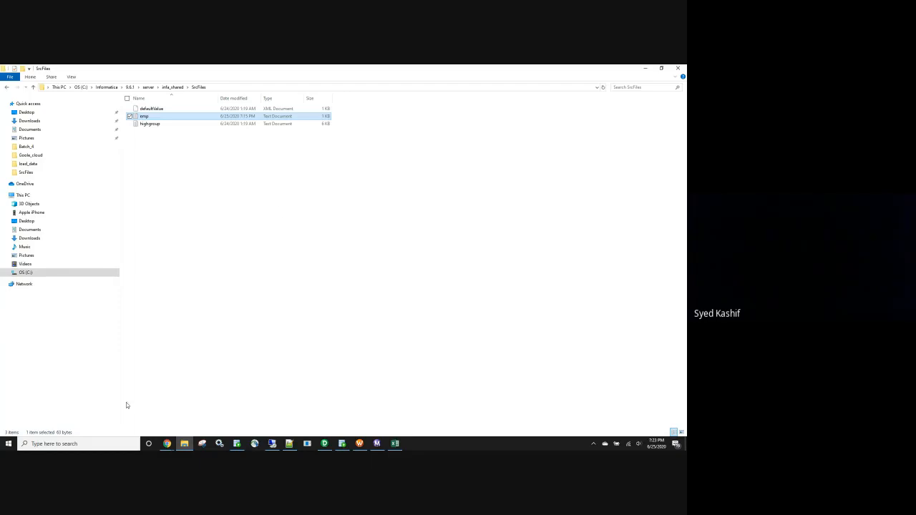
# Switch to Chrome, search Google for removeoutputheaderhash and open the article on removing the hash symbol from Informatica header output.
pyautogui.click(166, 444)
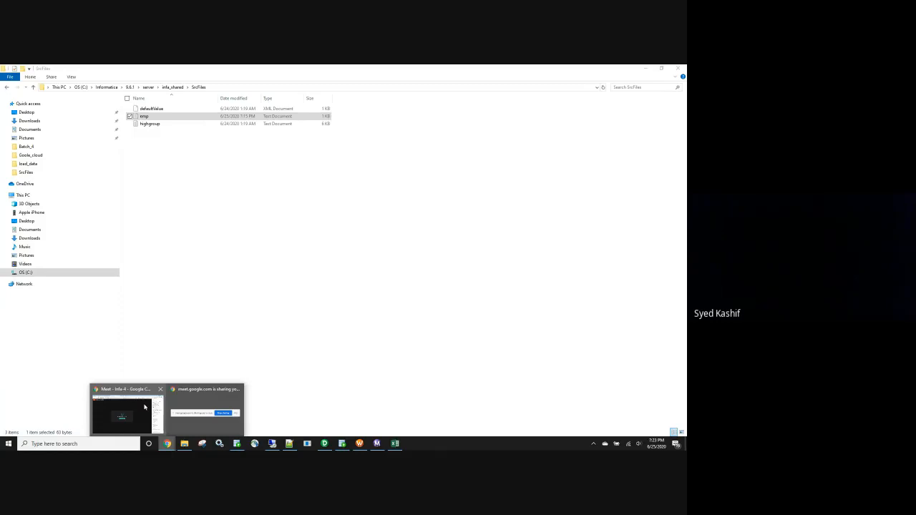
pyautogui.click(145, 408)
pyautogui.click(351, 70)
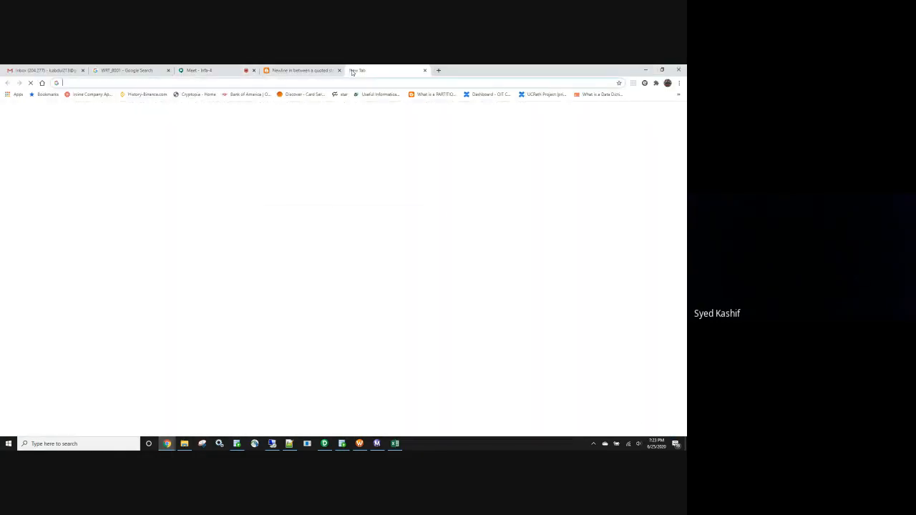
pyautogui.write('remo')
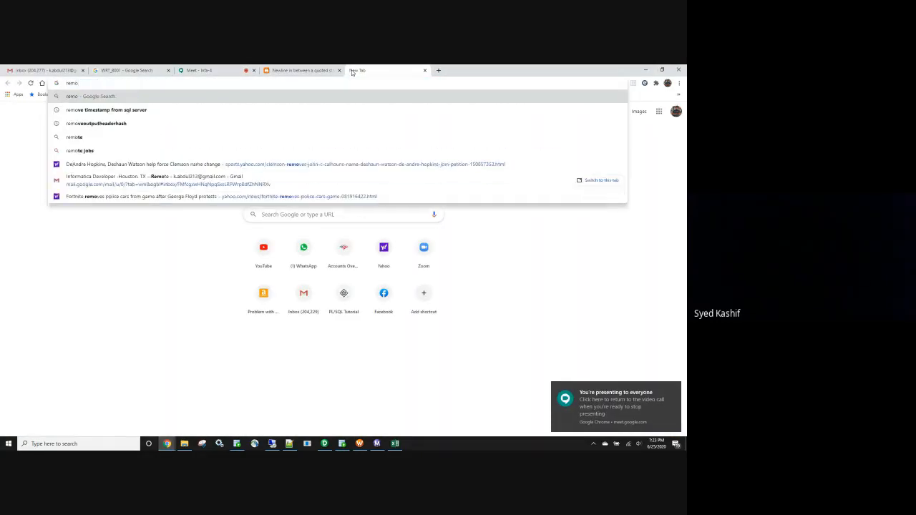
pyautogui.press('Down')
pyautogui.press('Down')
pyautogui.press('Return')
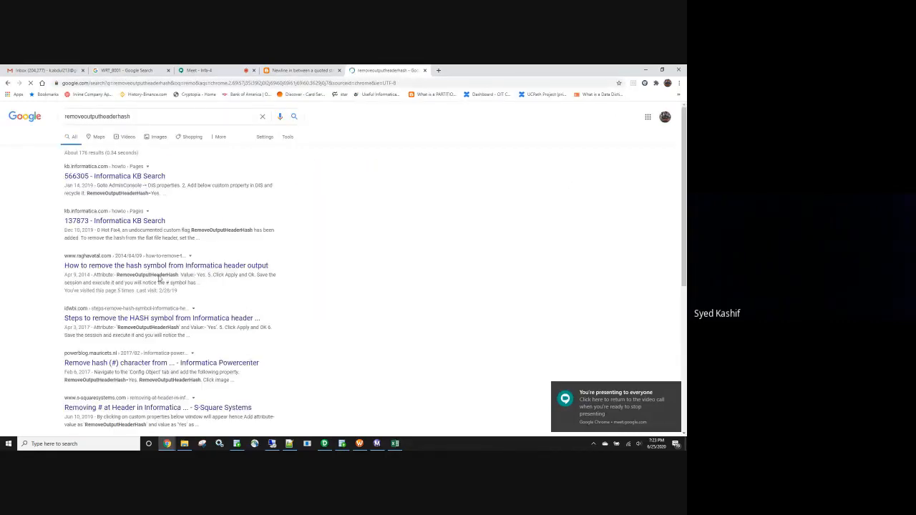
pyautogui.click(190, 269)
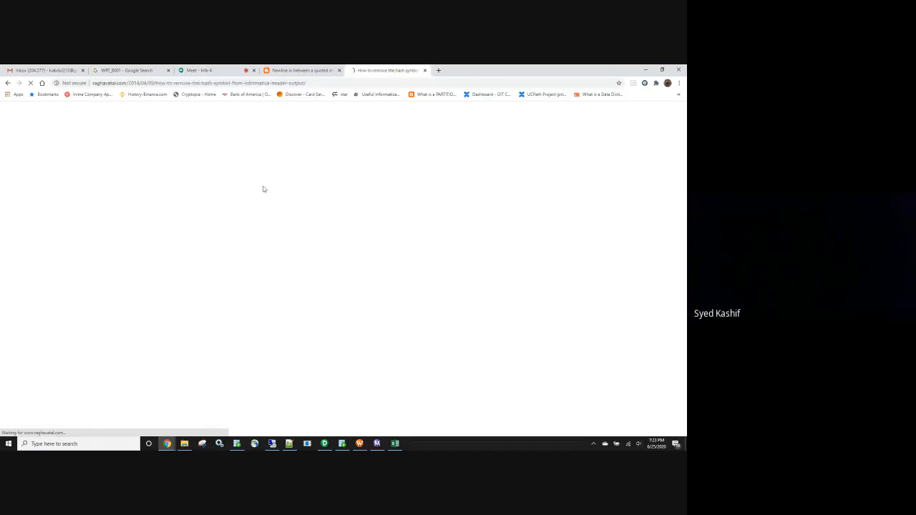
# Examine the article's instructions for the RemoveOutputHeaderHash=Yes custom property and its explanation of the # in the header row.
pyautogui.scroll(-15, 270, 164)
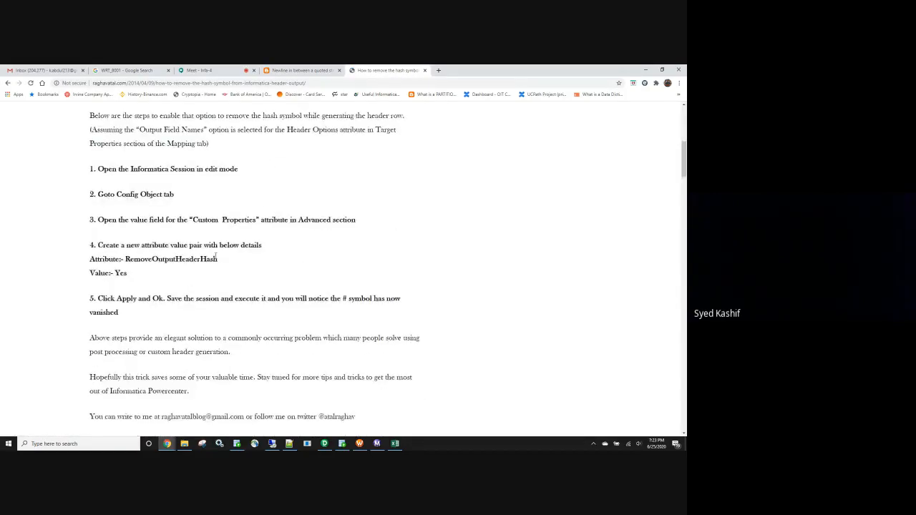
pyautogui.scroll(5, 193, 232)
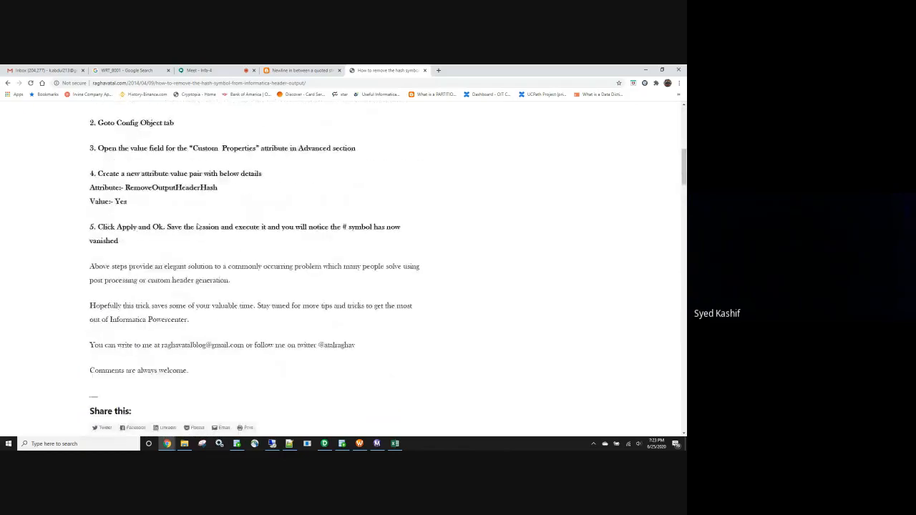
pyautogui.scroll(2, 229, 239)
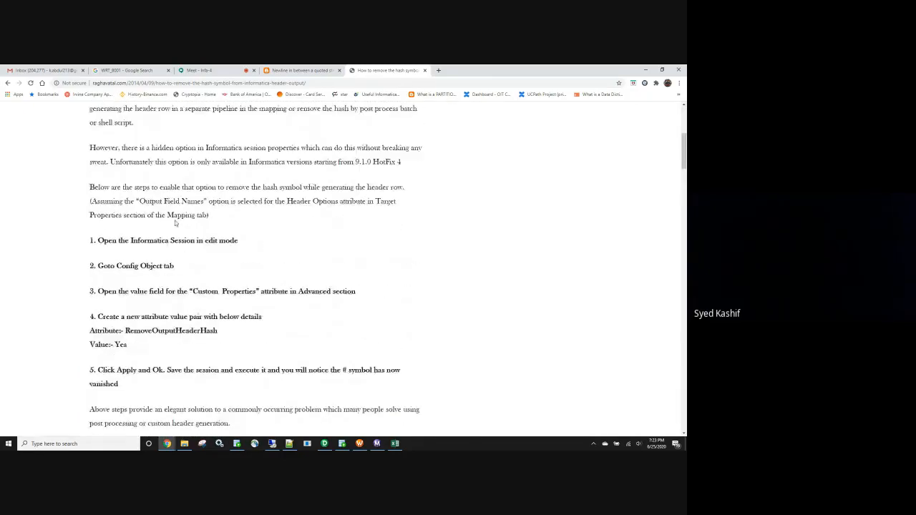
pyautogui.scroll(-3, 182, 237)
pyautogui.scroll(6, 176, 294)
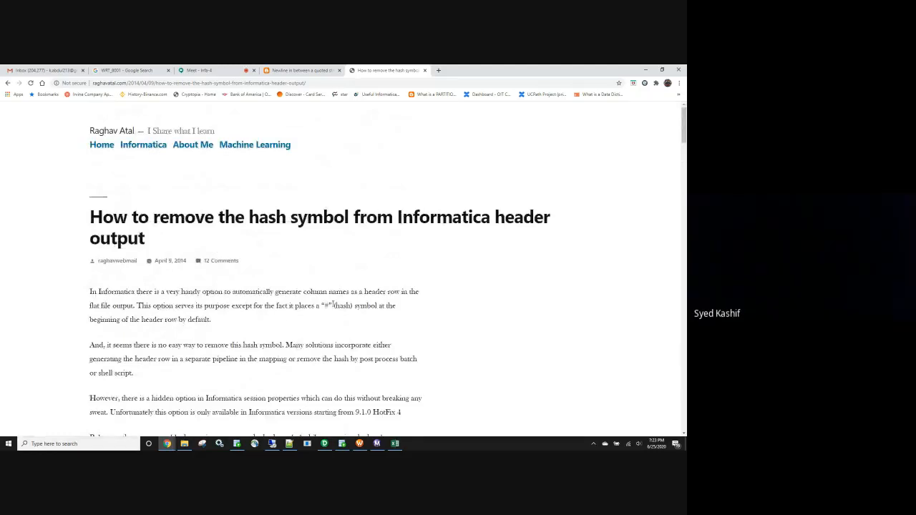
pyautogui.moveTo(330, 305); pyautogui.dragTo(326, 306)
# Open the emp text file from the SrcFiles folder, extend the first record's Empid with a long run of 1s and save it.
pyautogui.click(184, 444)
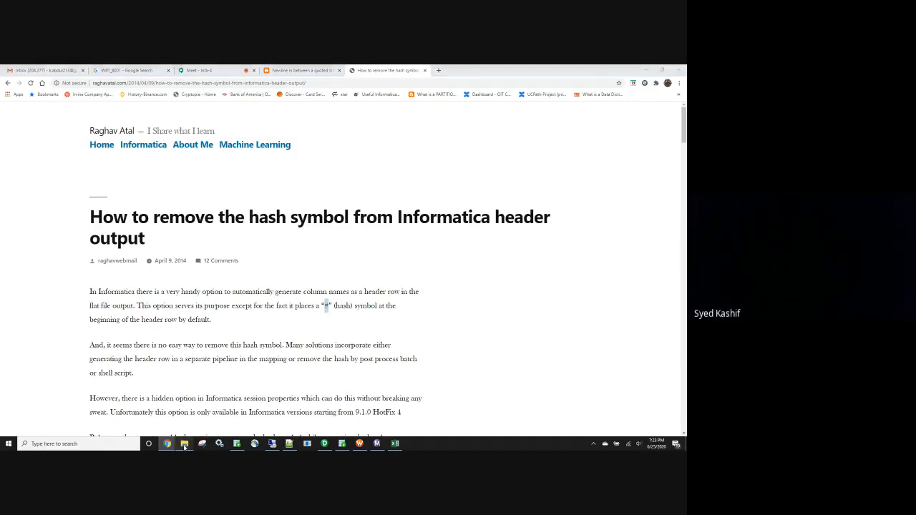
pyautogui.doubleClick(145, 116)
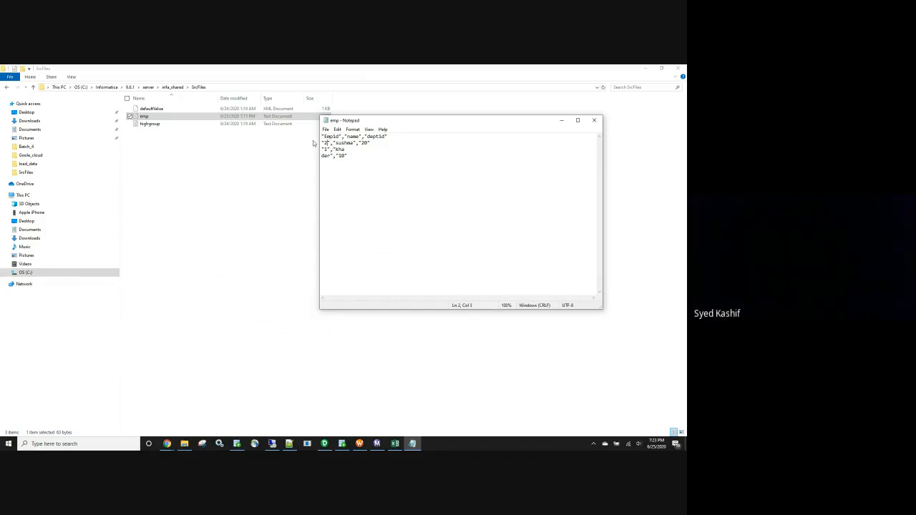
pyautogui.write('1111111111111111111111111111111')
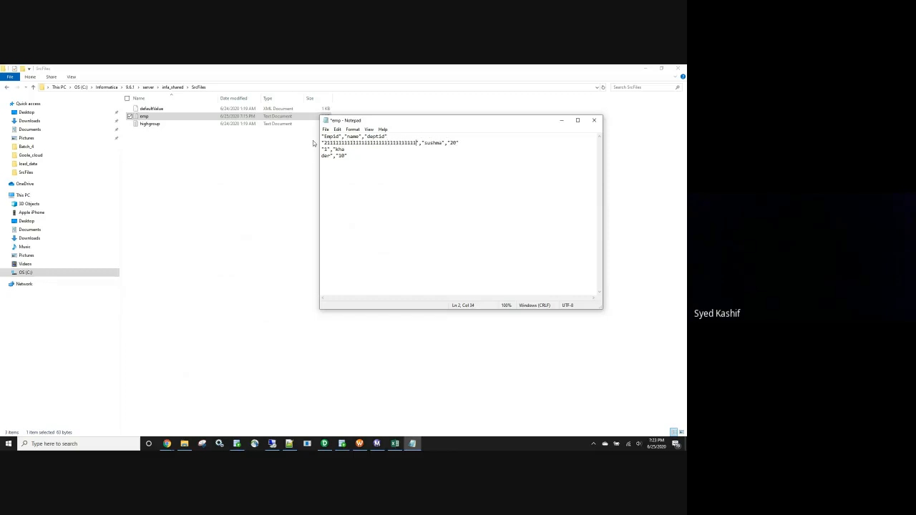
pyautogui.write('11')
pyautogui.press('Delete')
pyautogui.press('Delete')
pyautogui.press('Delete')
pyautogui.click(594, 121)
pyautogui.click(323, 259)
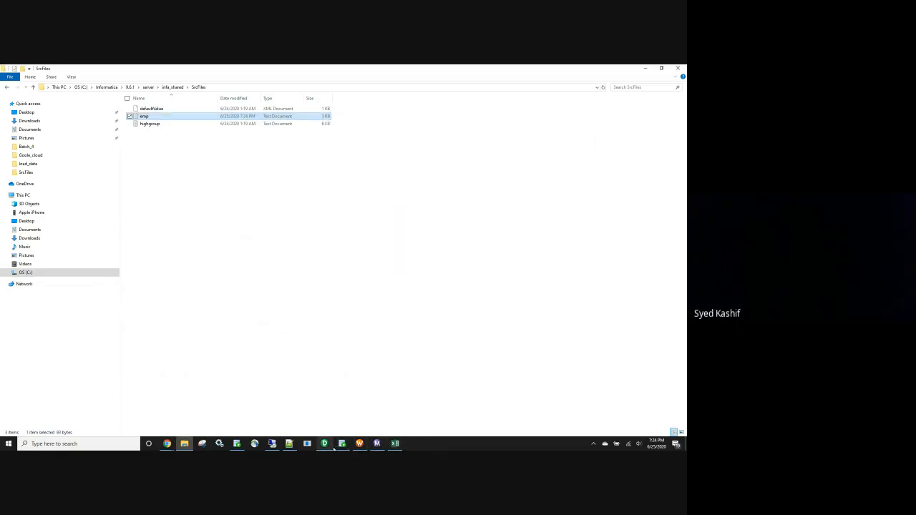
# Switch to Workflow Monitor and try to restart the latest wf_doub_qoutes workflow run.
pyautogui.click(379, 447)
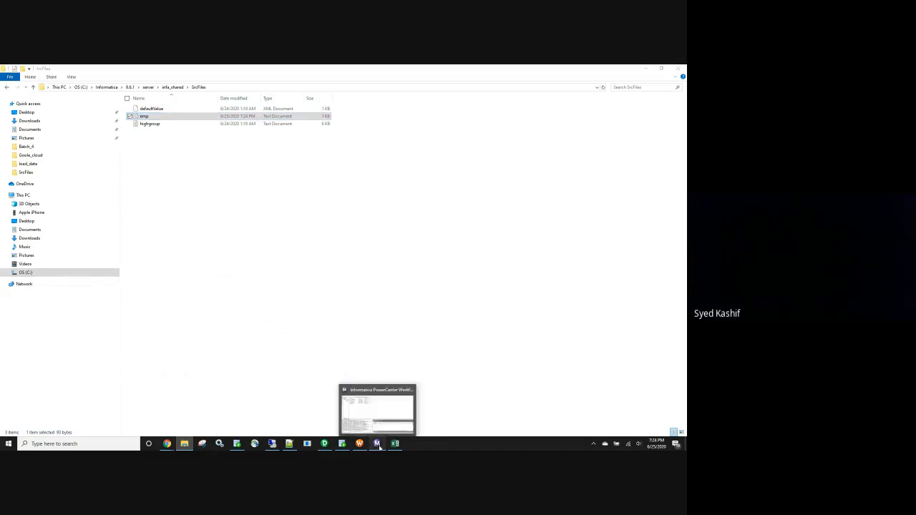
pyautogui.rightClick(102, 107)
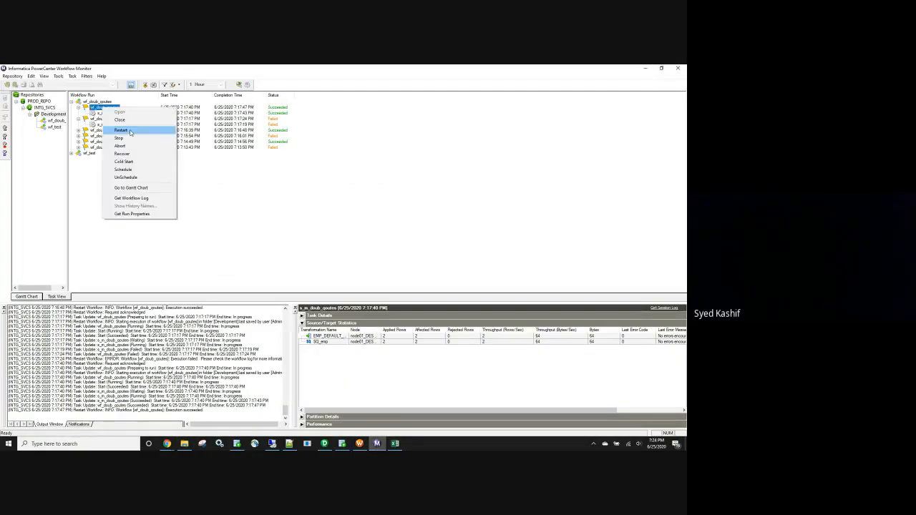
pyautogui.click(131, 131)
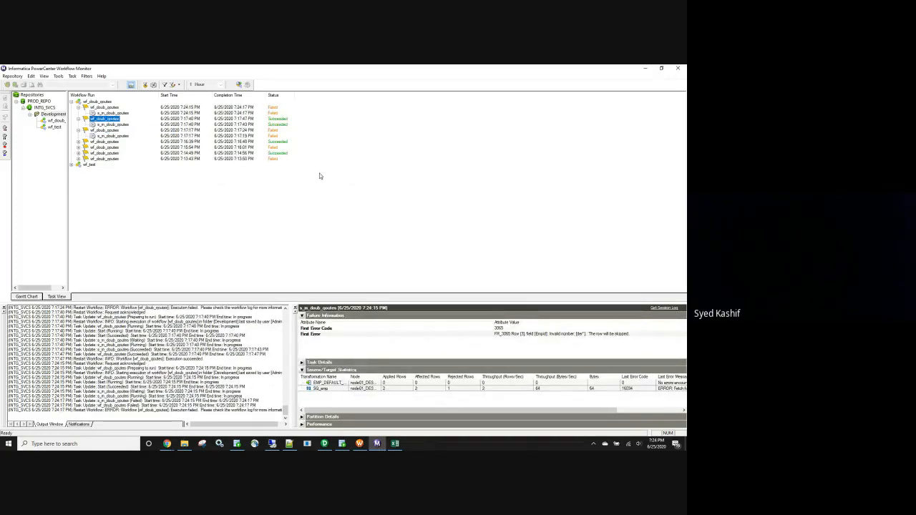
# In Workflow Manager, check the s_m_doub_qoutes session's MatchQuotesPastEndOfLine=Yes custom property, accept the edits and save the wf_doub_qoutes workflow.
pyautogui.click(359, 444)
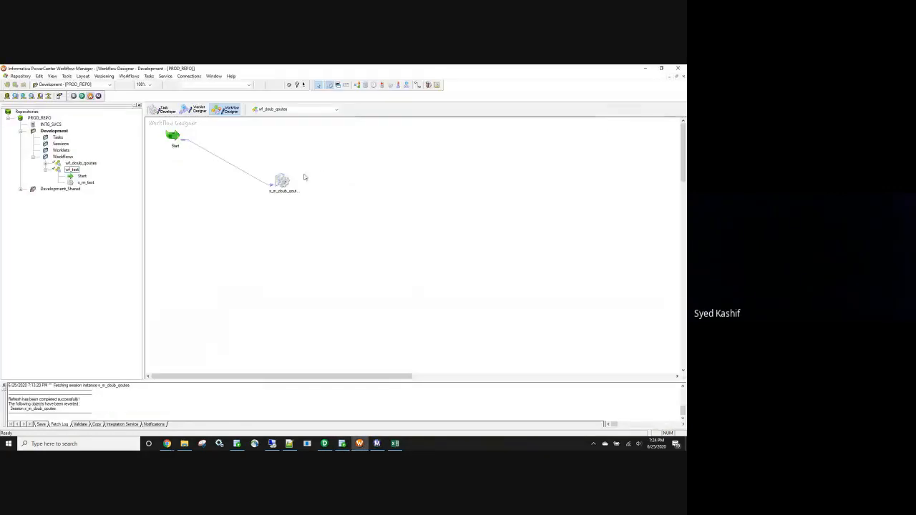
pyautogui.doubleClick(281, 180)
pyautogui.click(185, 117)
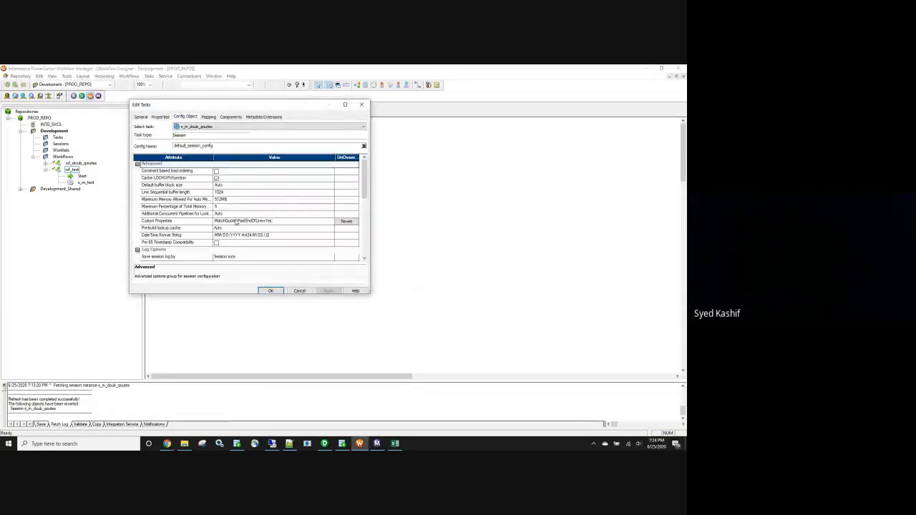
pyautogui.click(279, 292)
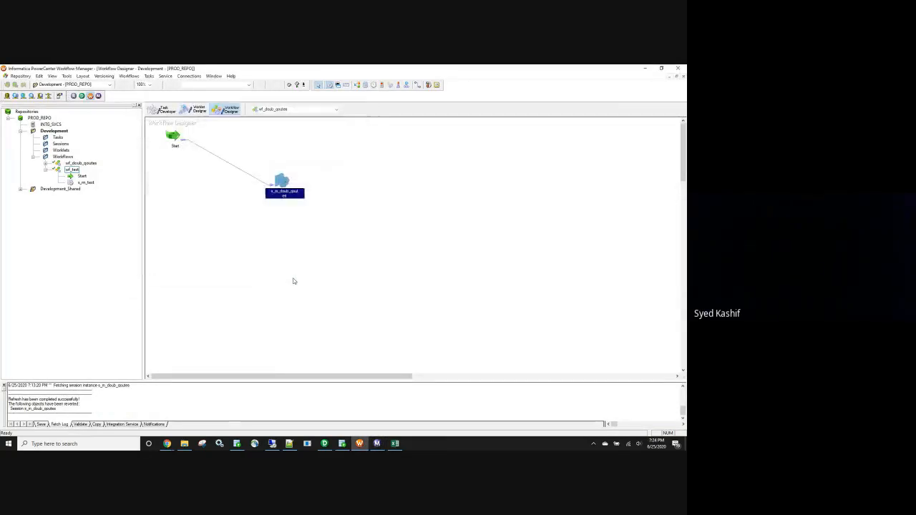
pyautogui.click(378, 444)
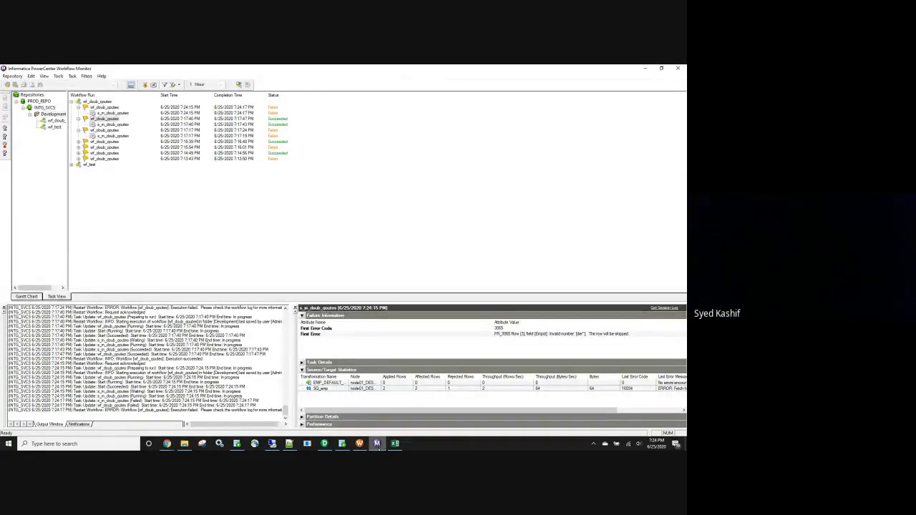
pyautogui.click(360, 443)
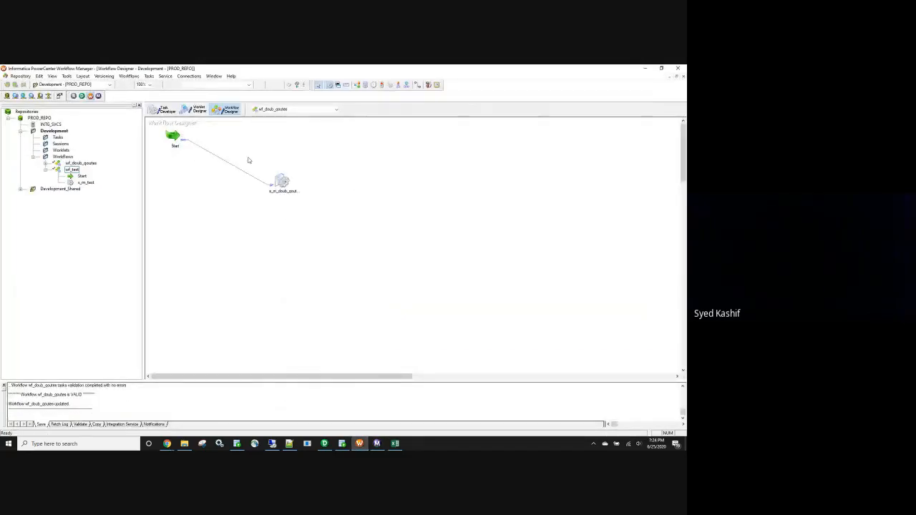
# Start the wf_doub_qoutes workflow from the Workflow Designer.
pyautogui.moveTo(346, 247)
pyautogui.mouseDown()
pyautogui.moveTo(249, 156)
pyautogui.moveTo(262, 153)
pyautogui.moveTo(347, 245)
pyautogui.mouseUp()
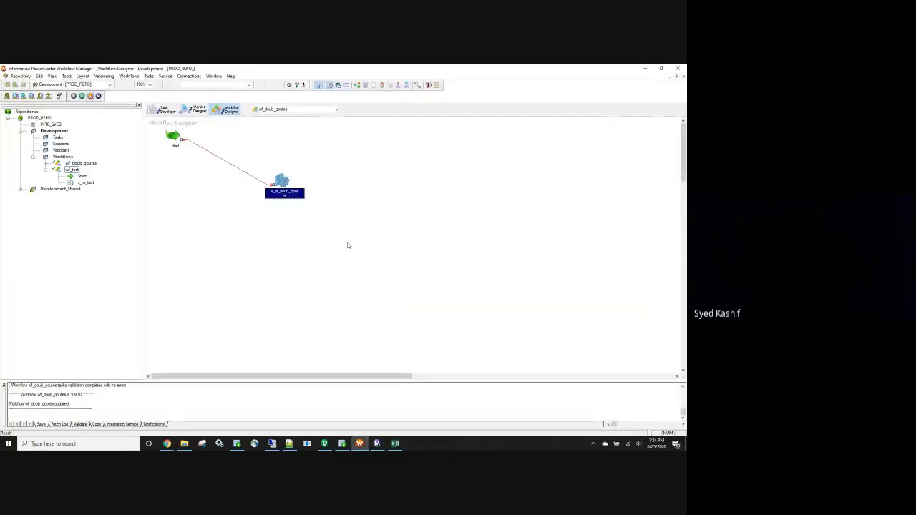
pyautogui.click(366, 244)
pyautogui.rightClick(373, 239)
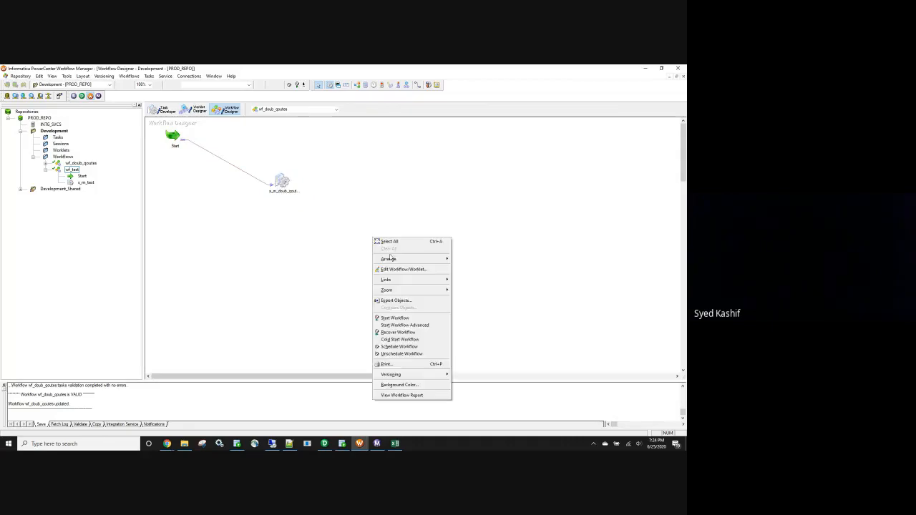
pyautogui.click(407, 319)
# Check the new session run in Workflow Monitor and run select * from emp_default_col in SQL Developer.
pyautogui.click(377, 444)
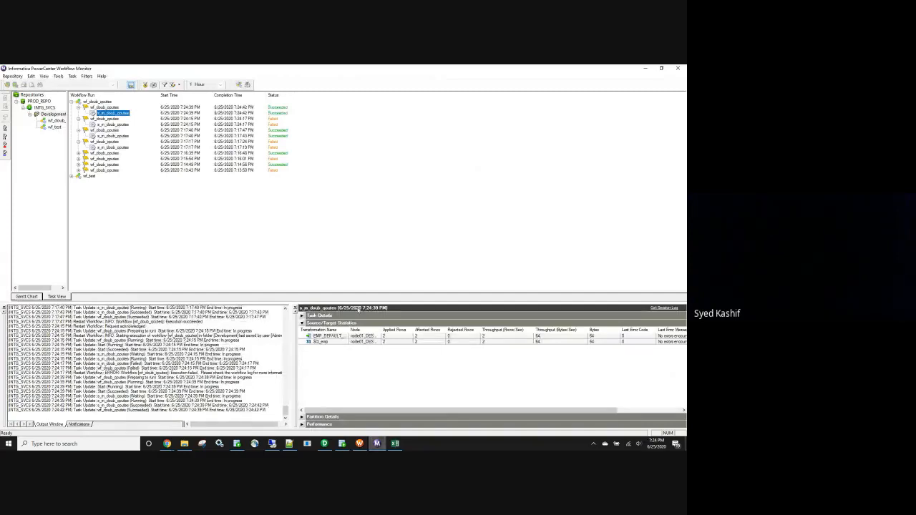
pyautogui.click(342, 444)
pyautogui.hotkey('ctrl', 'Return')
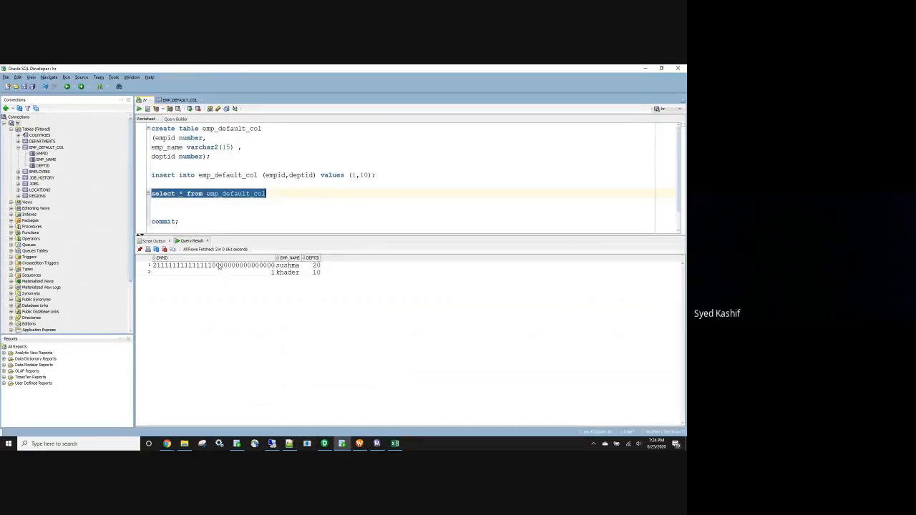
pyautogui.click(185, 444)
pyautogui.doubleClick(146, 116)
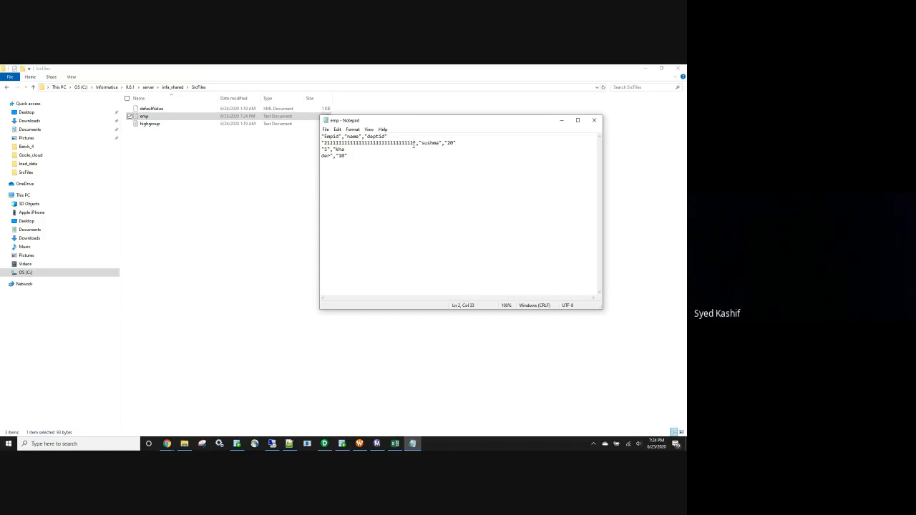
pyautogui.write('157465148541')
pyautogui.click(594, 119)
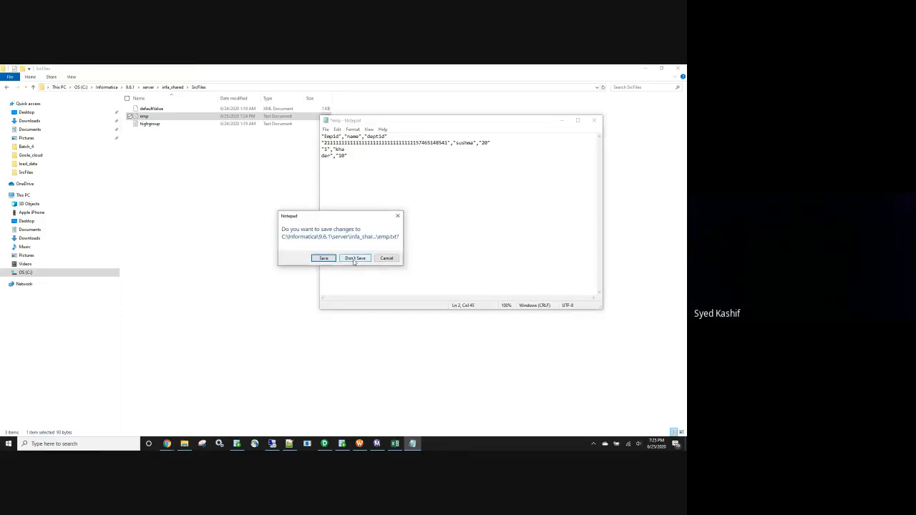
pyautogui.click(324, 259)
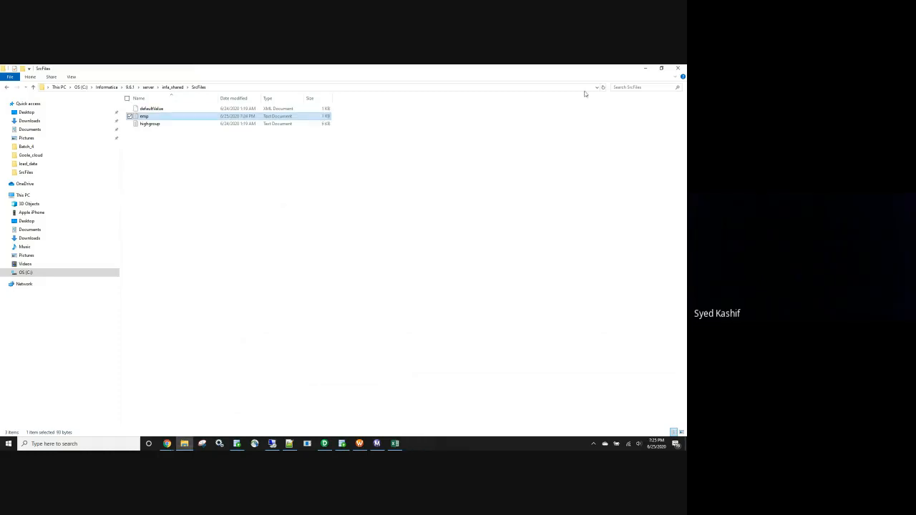
# Return to Workflow Monitor and restart the latest wf_doub_qoutes run to load the edited emp file.
pyautogui.click(383, 445)
pyautogui.rightClick(93, 107)
pyautogui.click(127, 130)
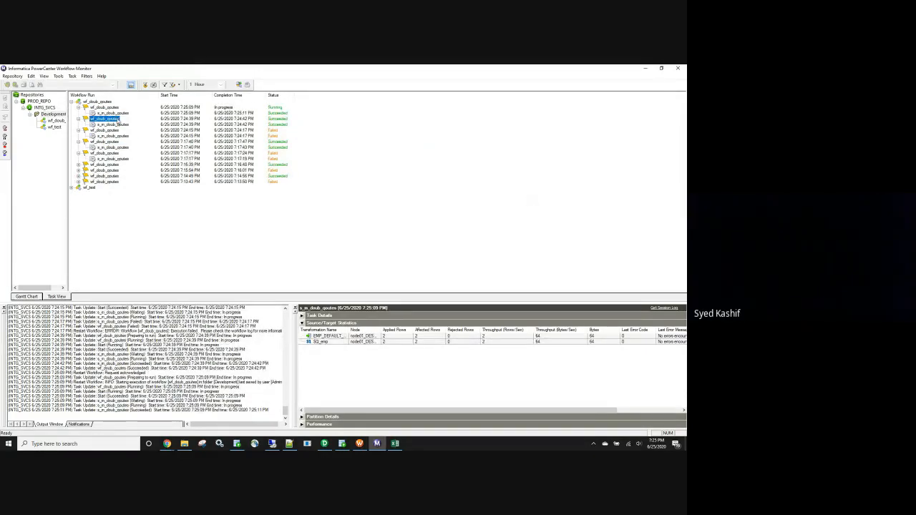
# Check the s_m_doub_qoutes session of the newest run and query emp_default_col again in SQL Developer.
pyautogui.click(116, 113)
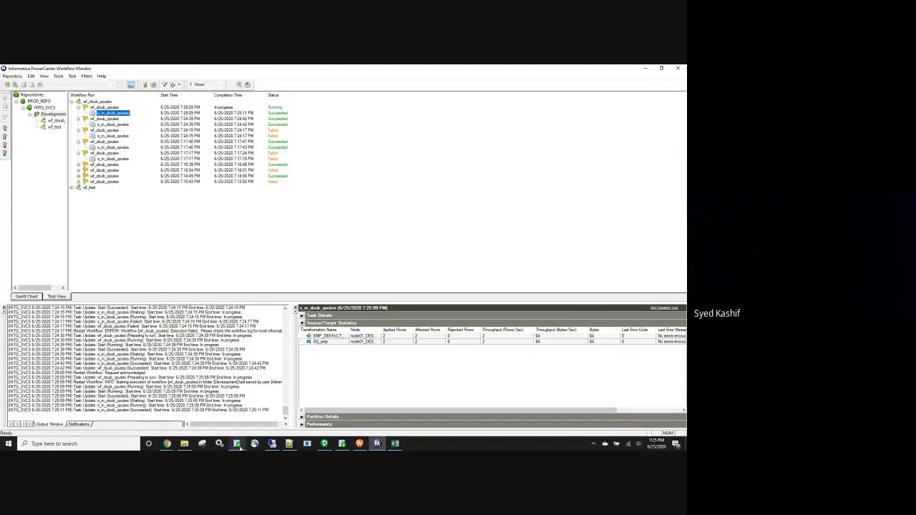
pyautogui.click(345, 445)
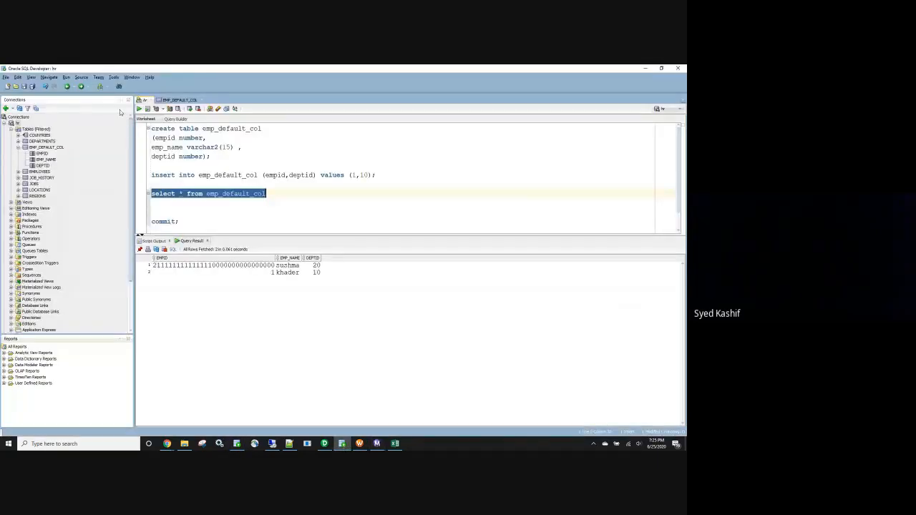
pyautogui.click(139, 109)
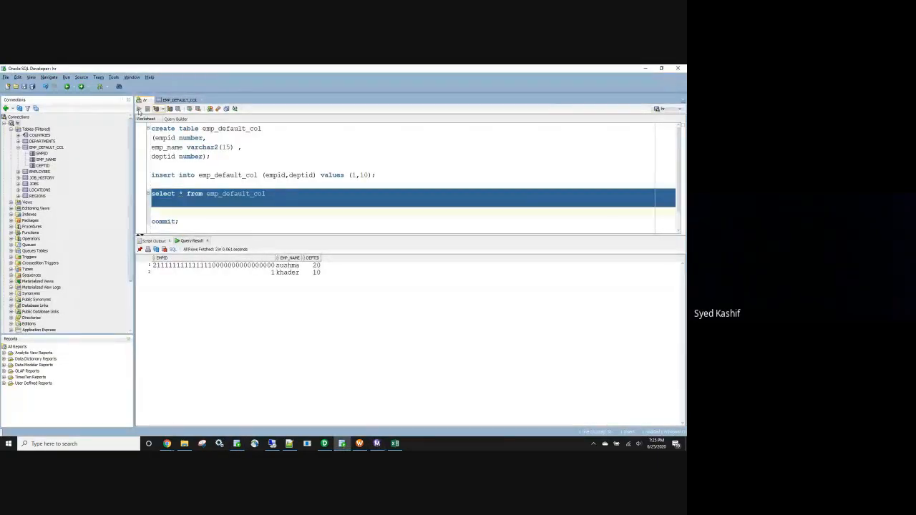
# Open the emp text file from SrcFiles over SQL Developer and compare the first record's Empid with the EMPID in the query result.
pyautogui.click(223, 269)
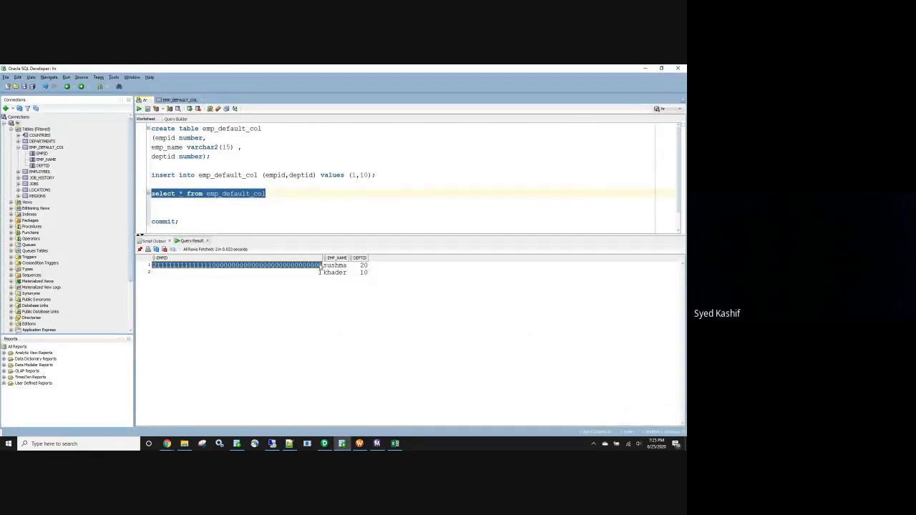
pyautogui.click(184, 444)
pyautogui.doubleClick(158, 116)
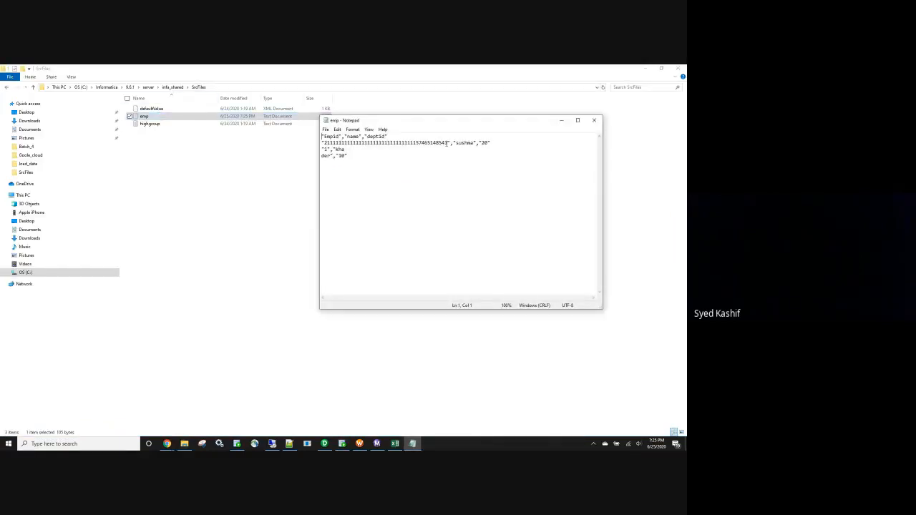
pyautogui.moveTo(448, 143); pyautogui.dragTo(412, 143)
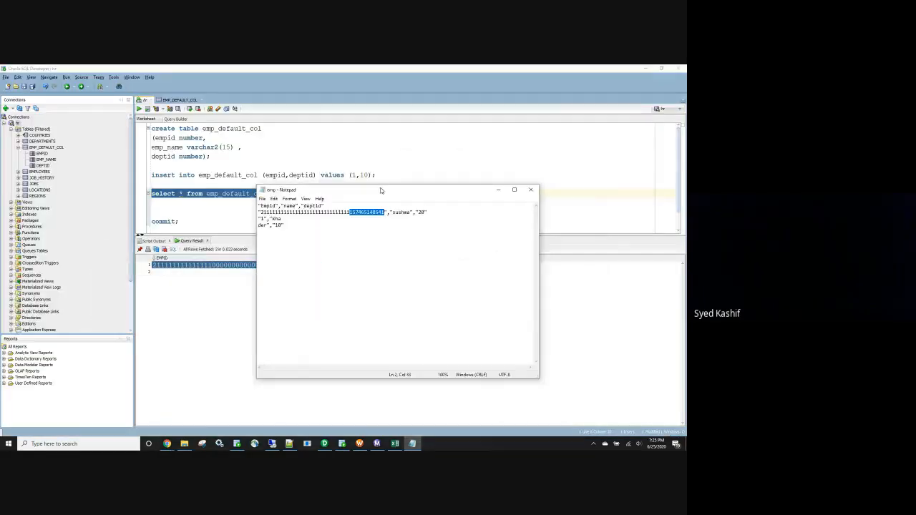
pyautogui.moveTo(381, 191); pyautogui.dragTo(264, 291)
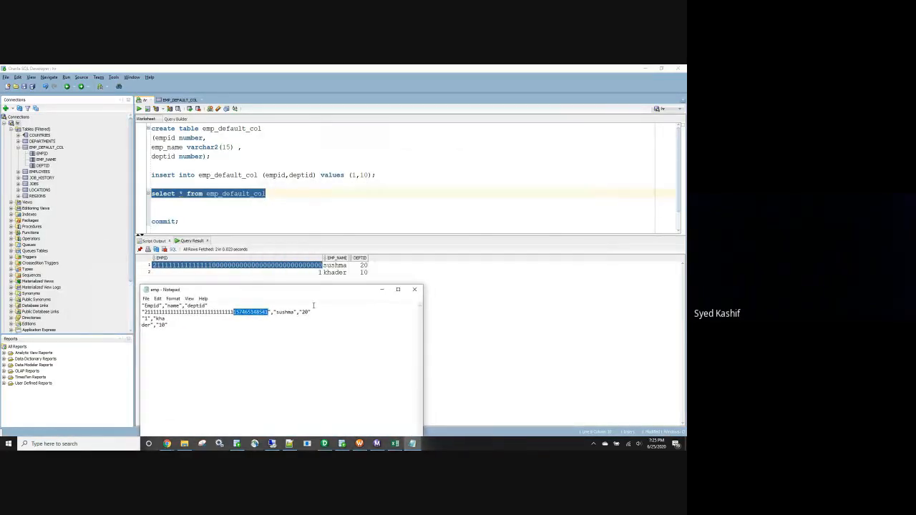
pyautogui.moveTo(424, 313); pyautogui.dragTo(463, 313)
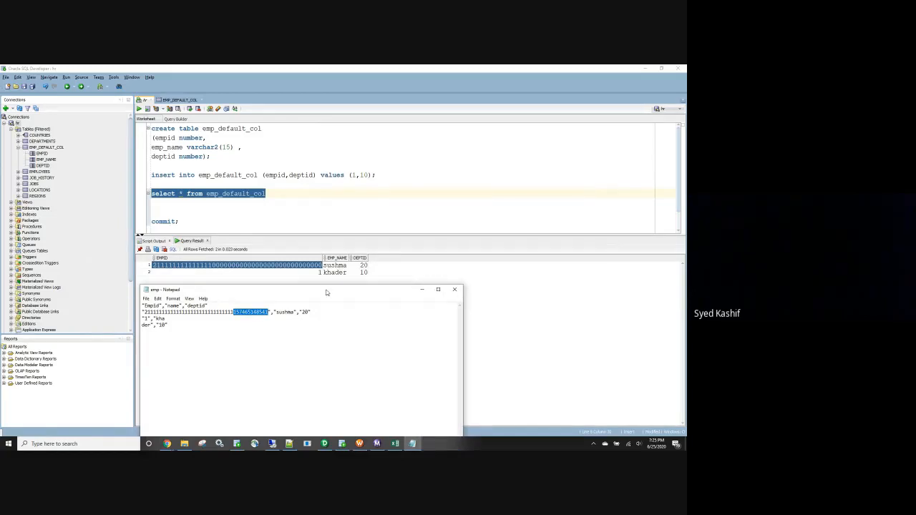
pyautogui.moveTo(326, 292); pyautogui.dragTo(333, 292)
pyautogui.click(287, 331)
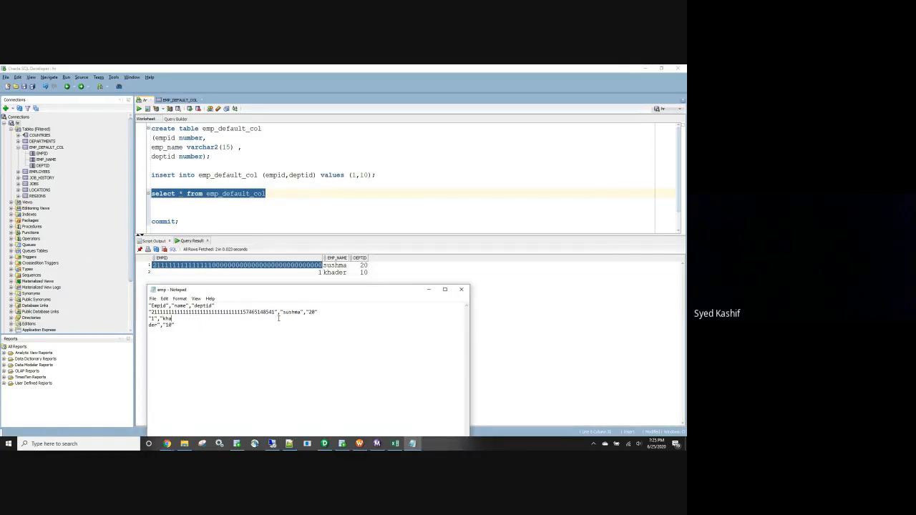
pyautogui.moveTo(276, 312); pyautogui.dragTo(210, 312)
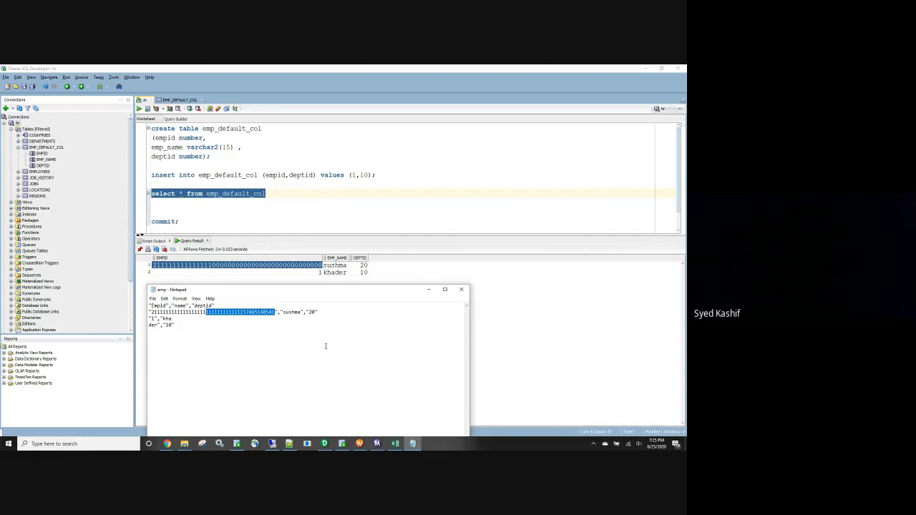
# Switch to Outlook in the remote session, search the sent mail for "cannot handle" and read the FW: ODS: [PS_BUDGET_ACTUALS] message.
pyautogui.click(271, 444)
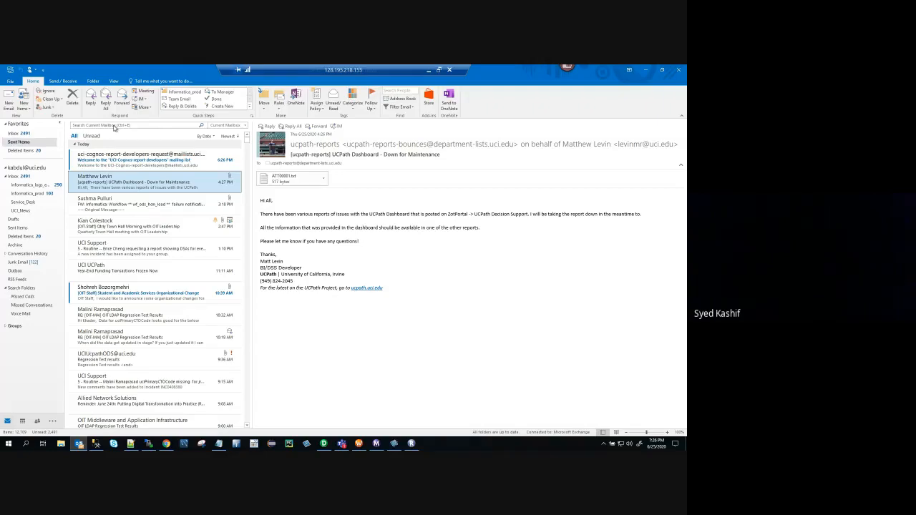
pyautogui.click(114, 125)
pyautogui.write('cann')
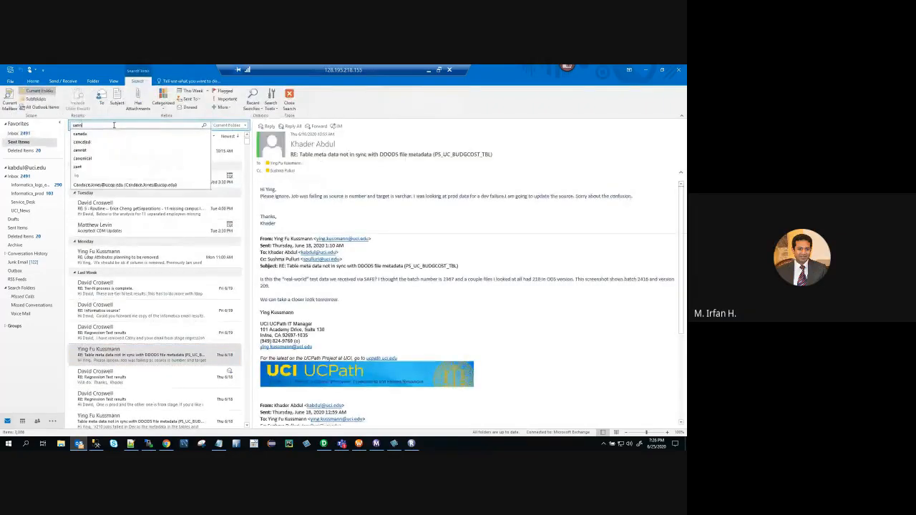
pyautogui.write('ot handle')
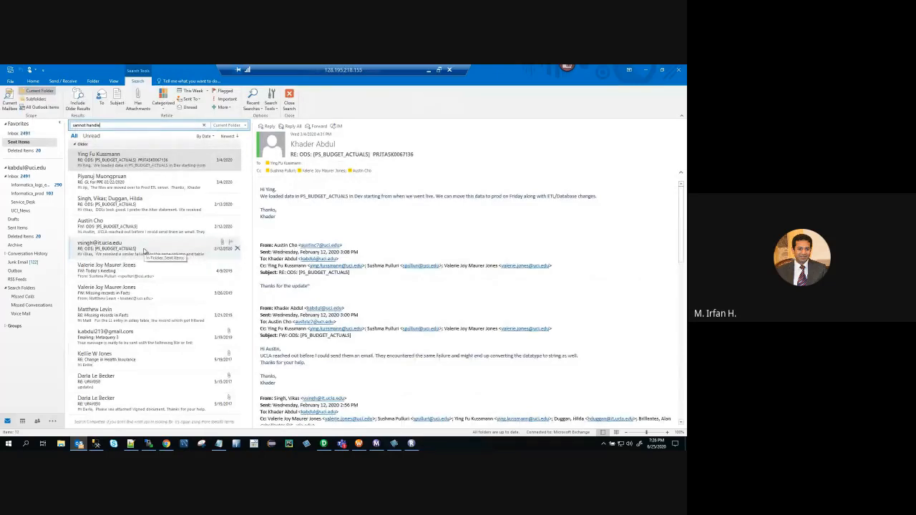
pyautogui.click(156, 234)
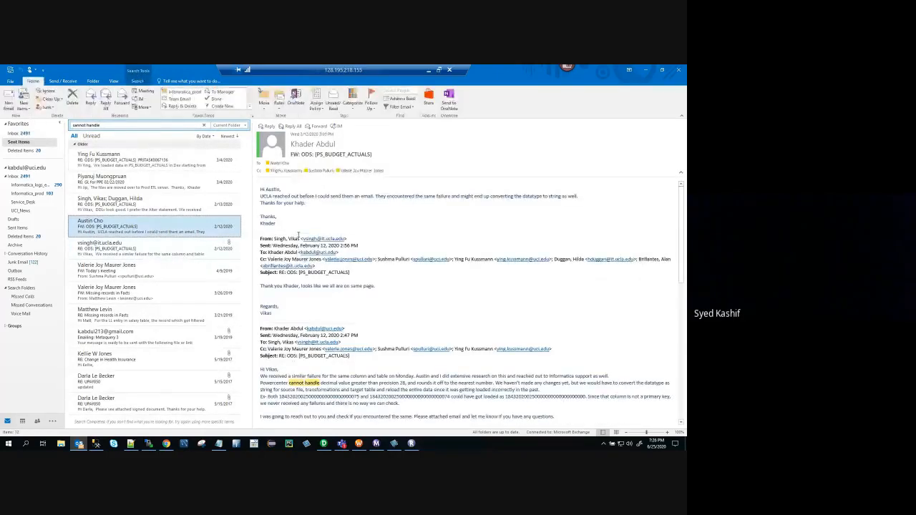
pyautogui.scroll(-3, 340, 320)
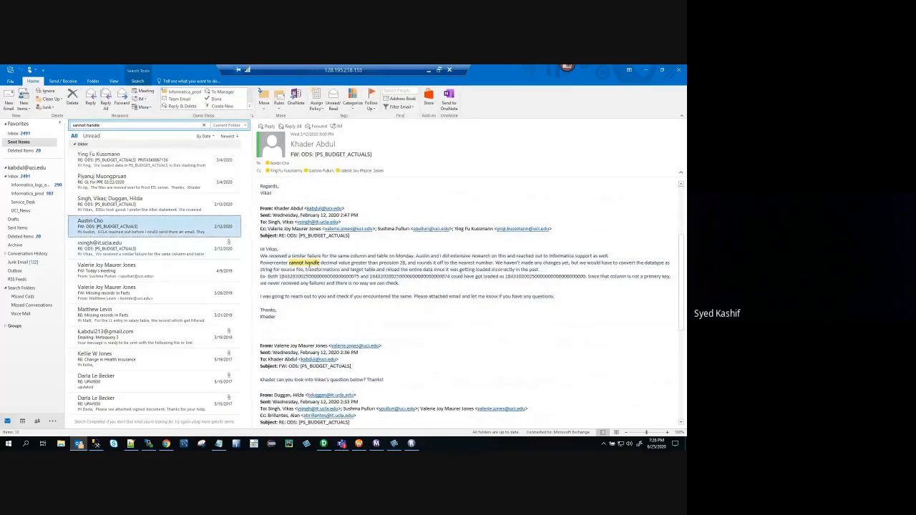
pyautogui.scroll(-6, 381, 288)
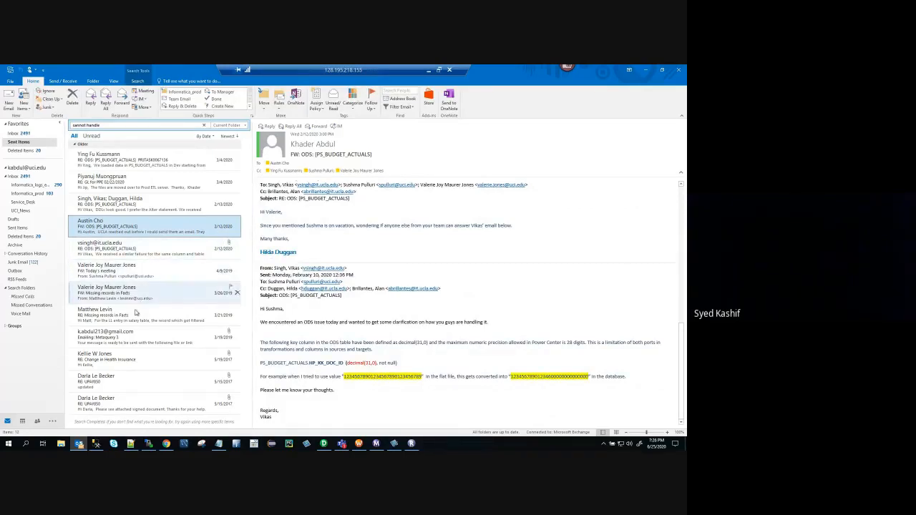
# Open the RE: ODS job failure message attached to the RE: ODS: [PS_BUDGET_ACTUALS] e-mail, maximize it and read down to the thread's start.
pyautogui.click(148, 251)
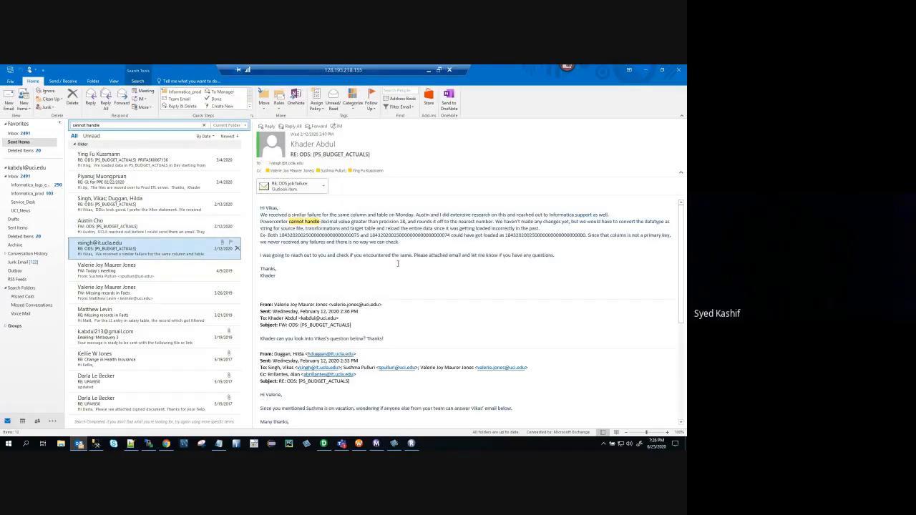
pyautogui.doubleClick(290, 186)
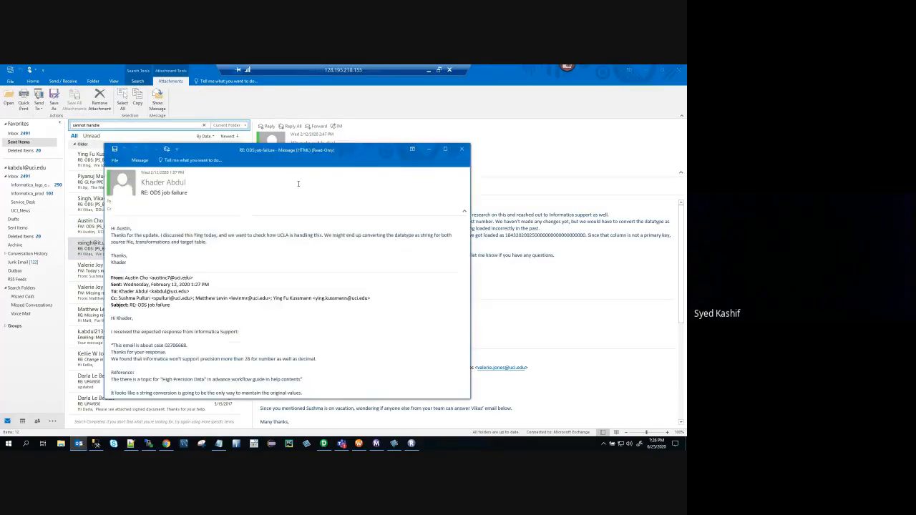
pyautogui.scroll(-15, 295, 225)
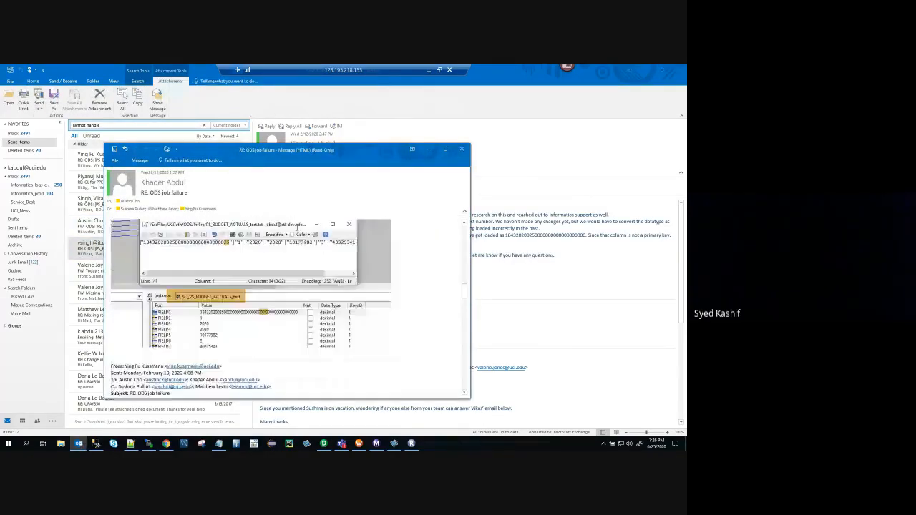
pyautogui.scroll(-2, 420, 176)
pyautogui.click(444, 149)
pyautogui.scroll(-15, 265, 247)
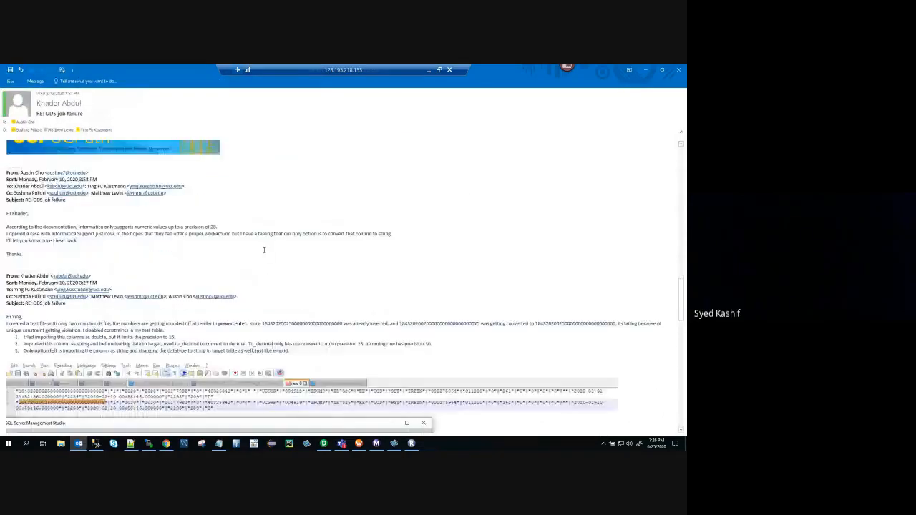
pyautogui.scroll(-15, 262, 256)
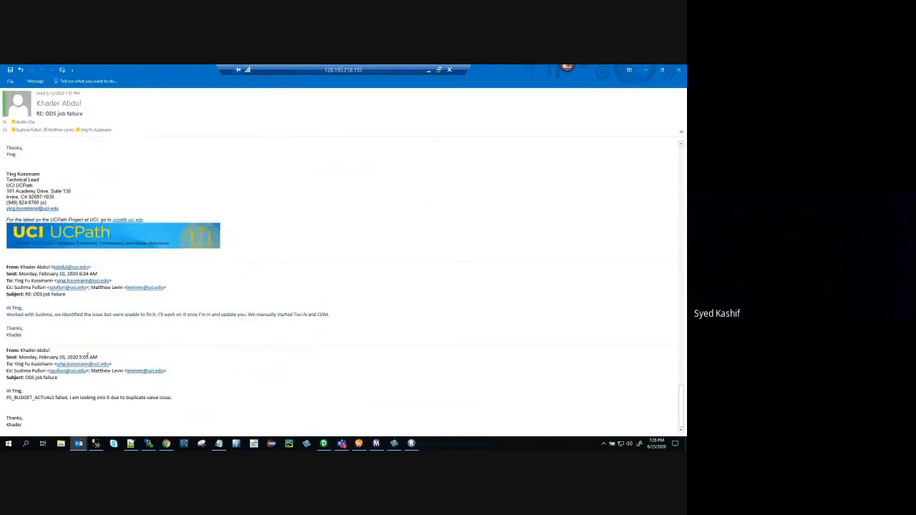
# Highlight the sent times of the two earliest thread messages and examine the embedded PS_BUDGET_ACTUALS test file and debugger screenshots.
pyautogui.moveTo(90, 357); pyautogui.dragTo(39, 357)
pyautogui.moveTo(81, 274); pyautogui.dragTo(90, 274)
pyautogui.scroll(5, 109, 287)
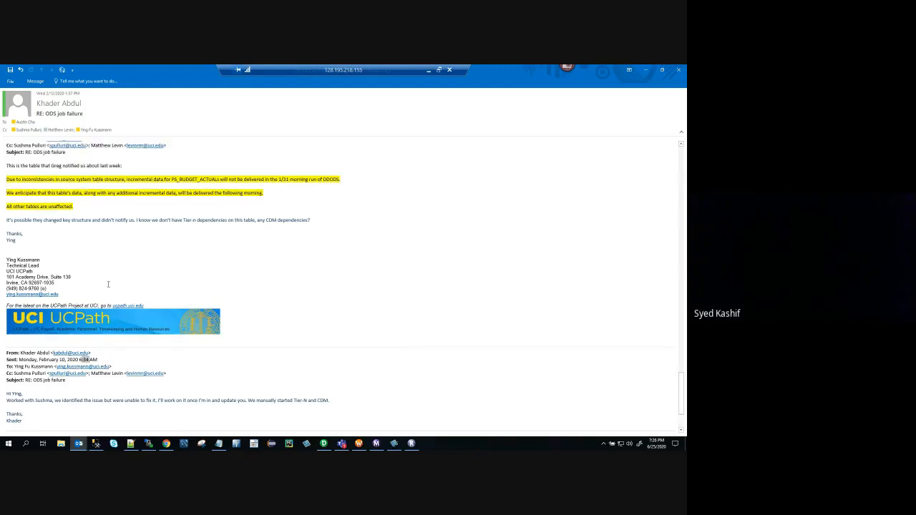
pyautogui.scroll(6, 107, 285)
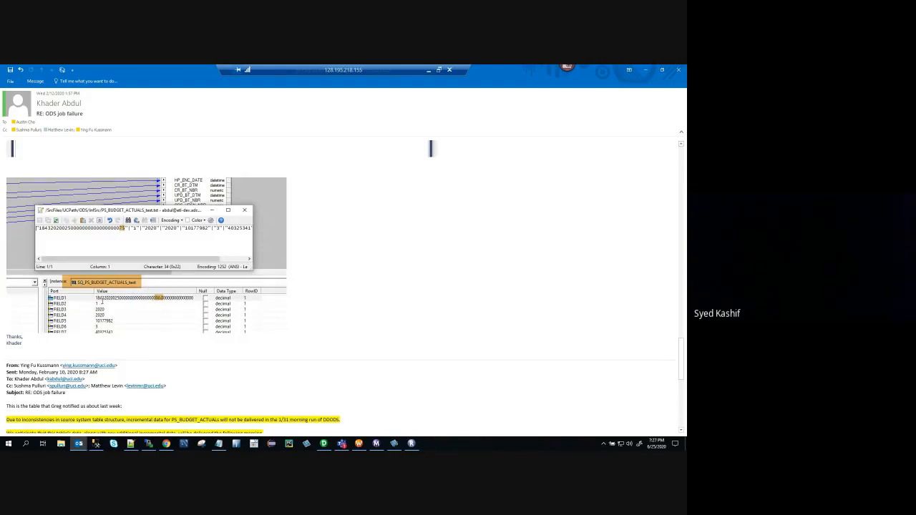
pyautogui.scroll(4, 215, 286)
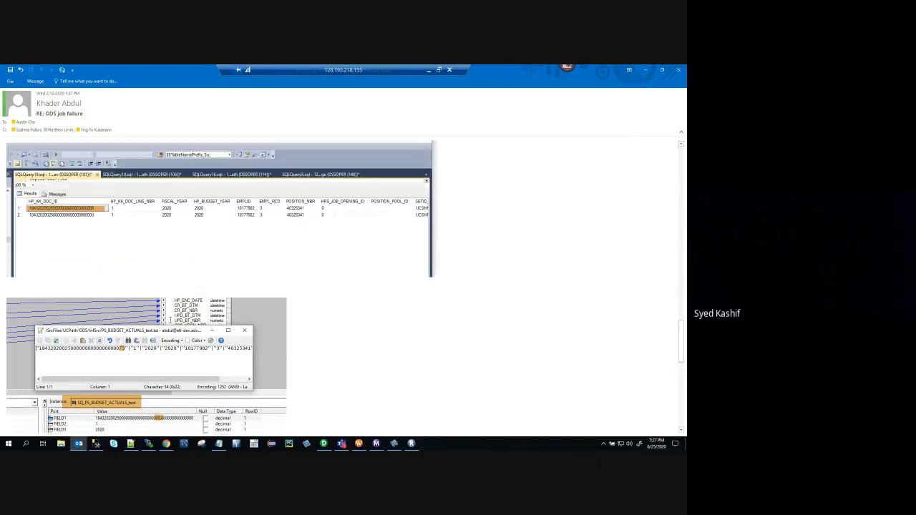
pyautogui.scroll(-2, 172, 316)
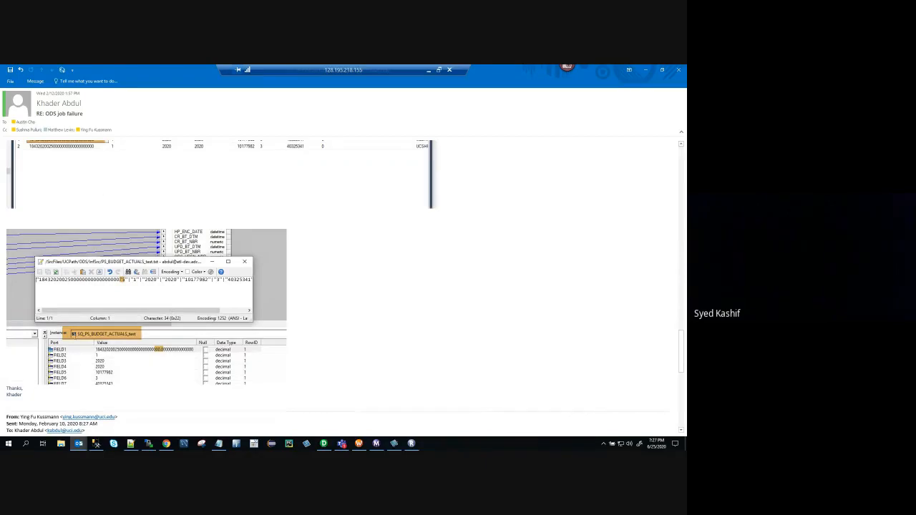
# Read the thread's replies on the rounded hp_kk_doc_id values and highlight the sentence about Informatica's supported numeric precision.
pyautogui.scroll(7, 190, 322)
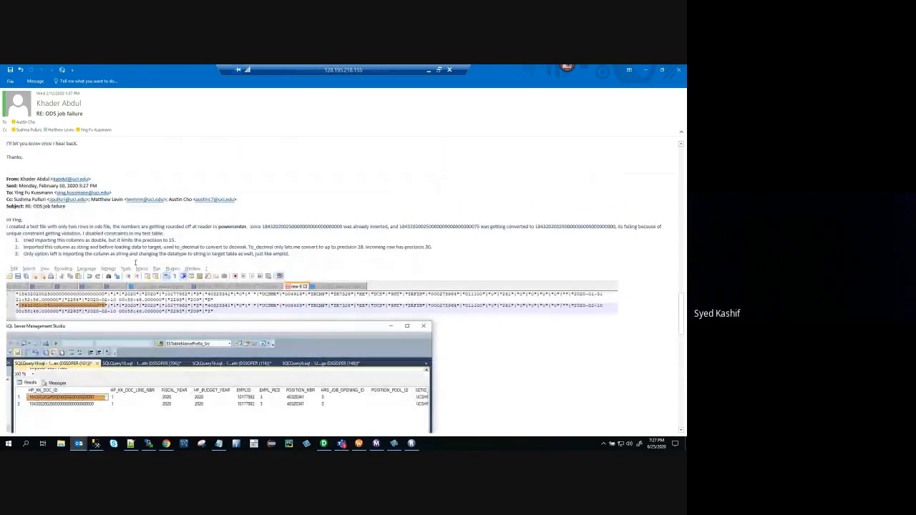
pyautogui.scroll(1, 135, 262)
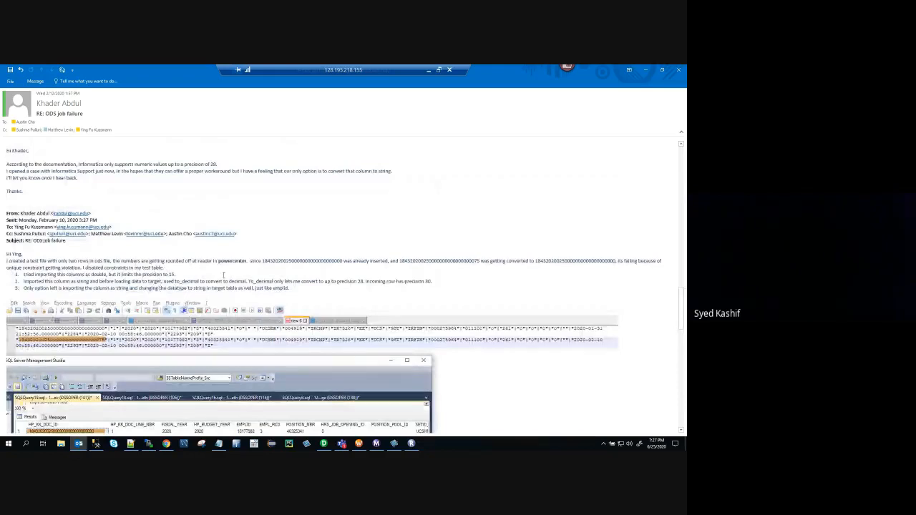
pyautogui.scroll(2, 269, 264)
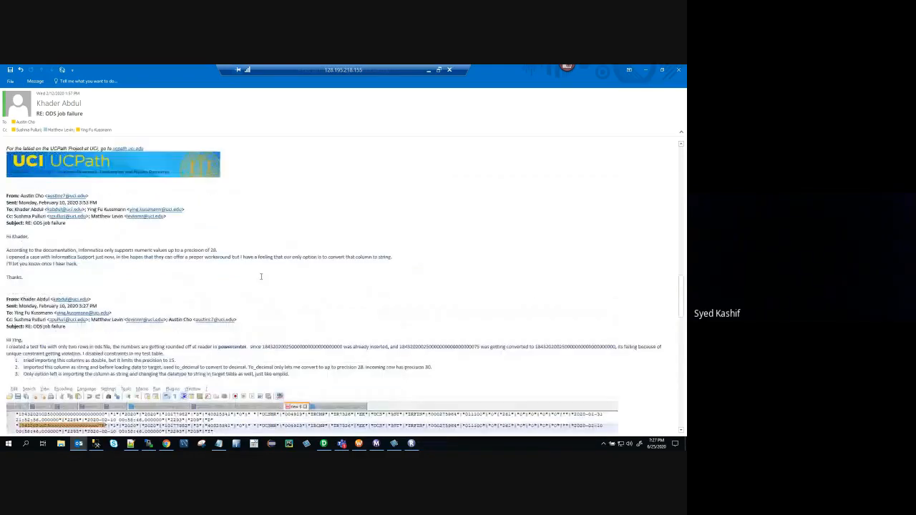
pyautogui.scroll(2, 117, 298)
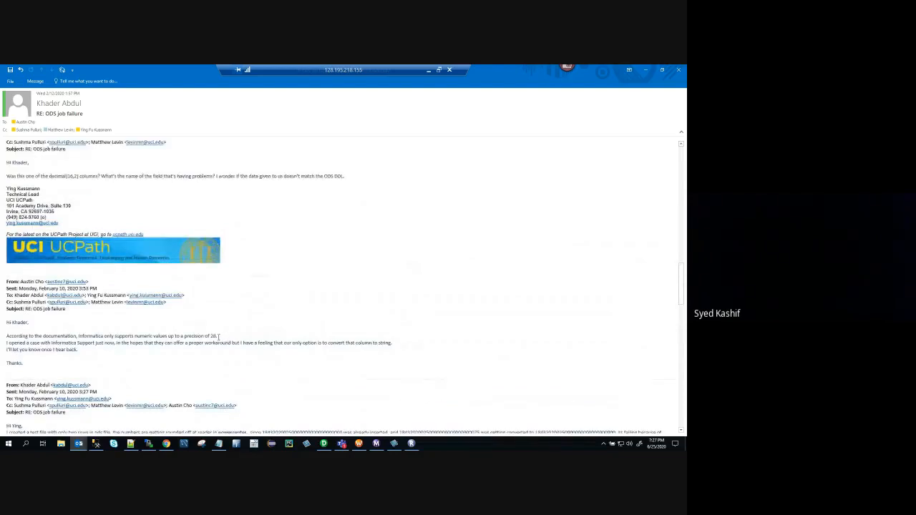
pyautogui.moveTo(227, 336); pyautogui.dragTo(8, 335)
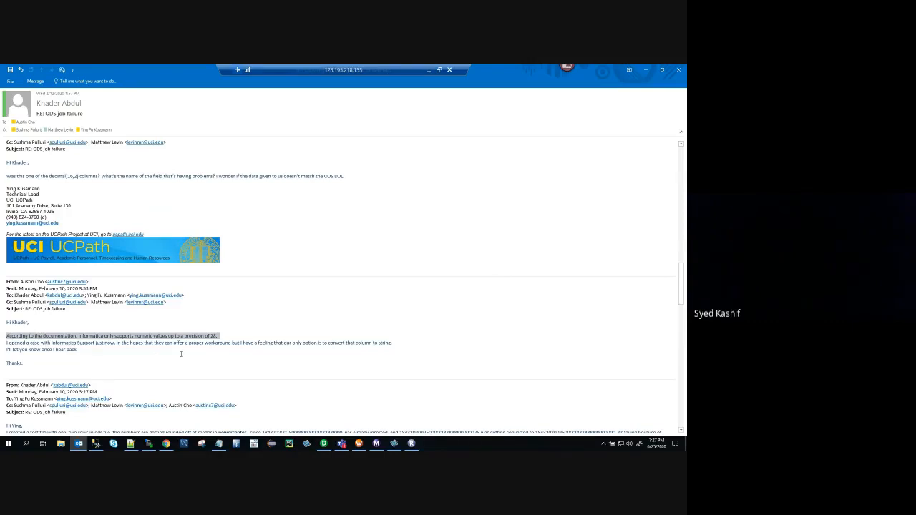
pyautogui.scroll(4, 181, 354)
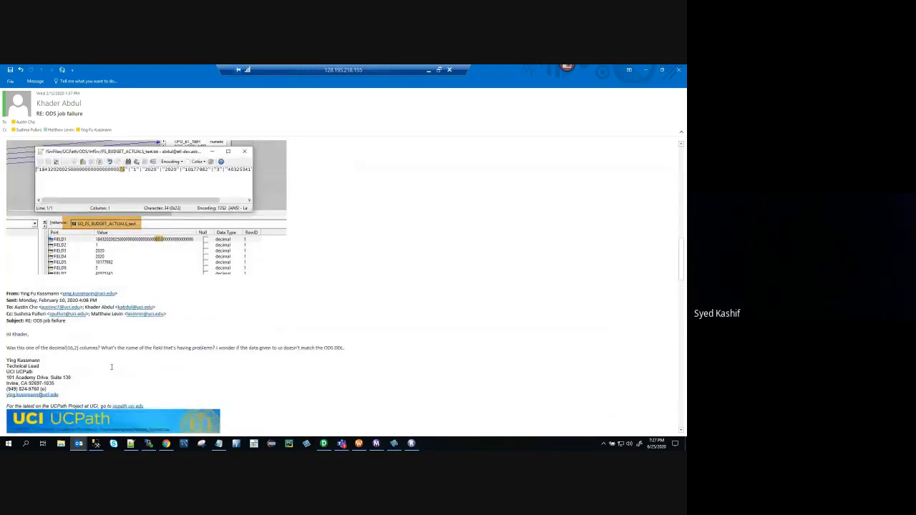
pyautogui.scroll(1, 118, 344)
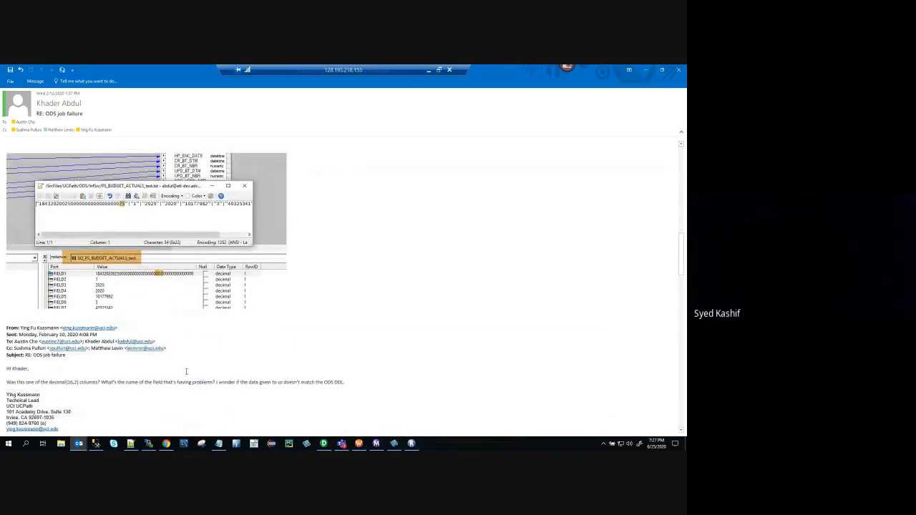
pyautogui.scroll(4, 186, 373)
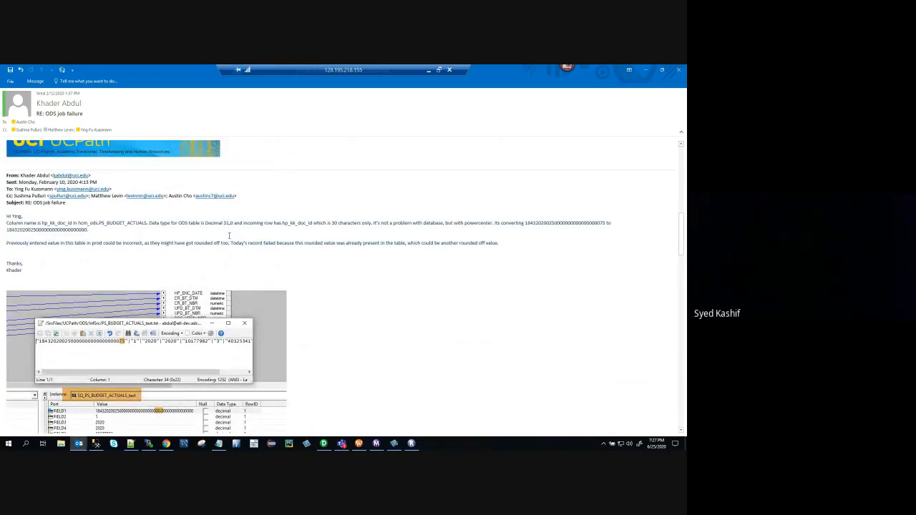
pyautogui.scroll(6, 229, 236)
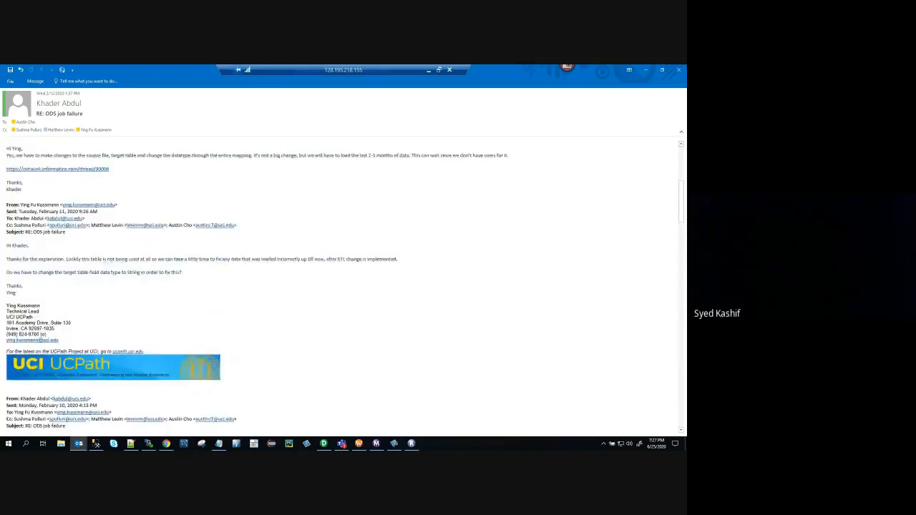
# Minimize the remote session and recheck the first row's EMPID in SQL Developer against the emp file's Empid.
pyautogui.click(428, 70)
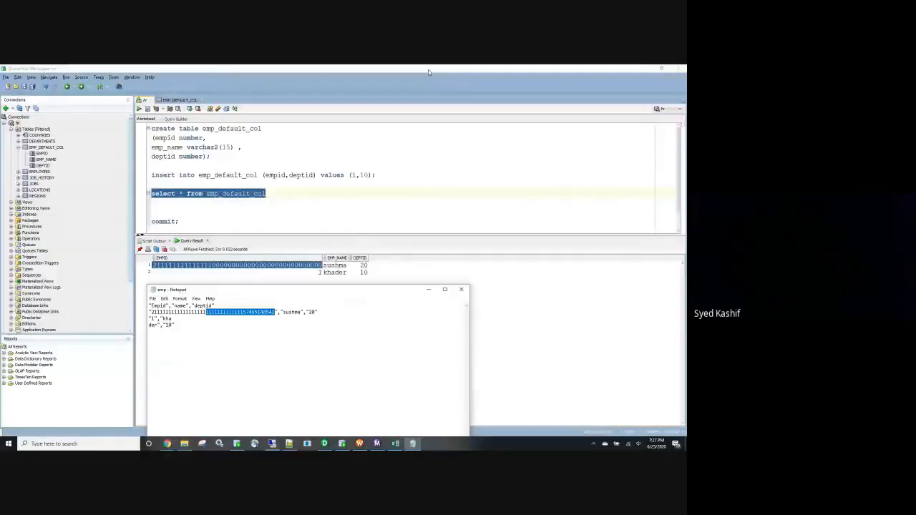
pyautogui.click(250, 326)
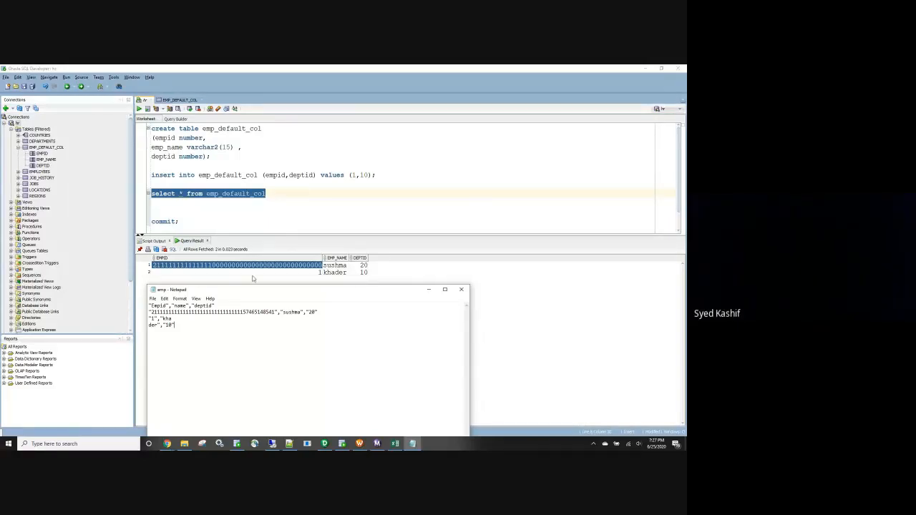
pyautogui.click(230, 267)
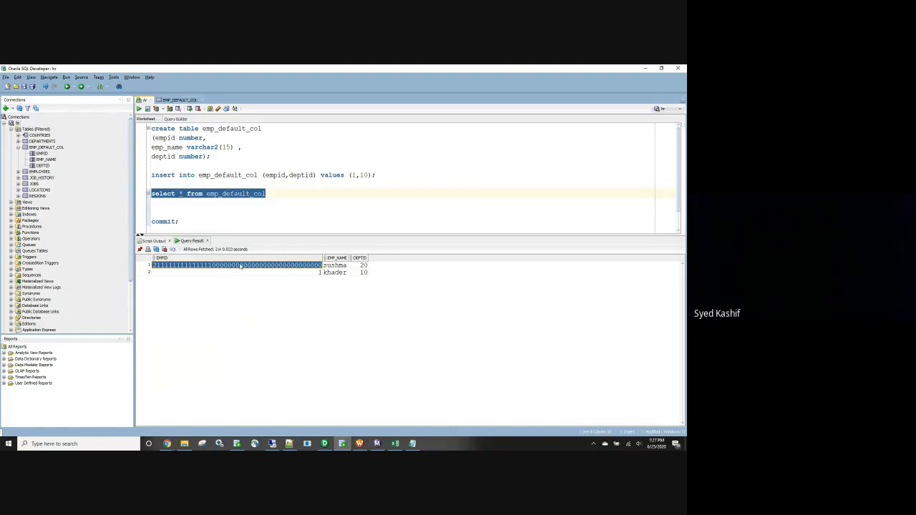
pyautogui.click(235, 221)
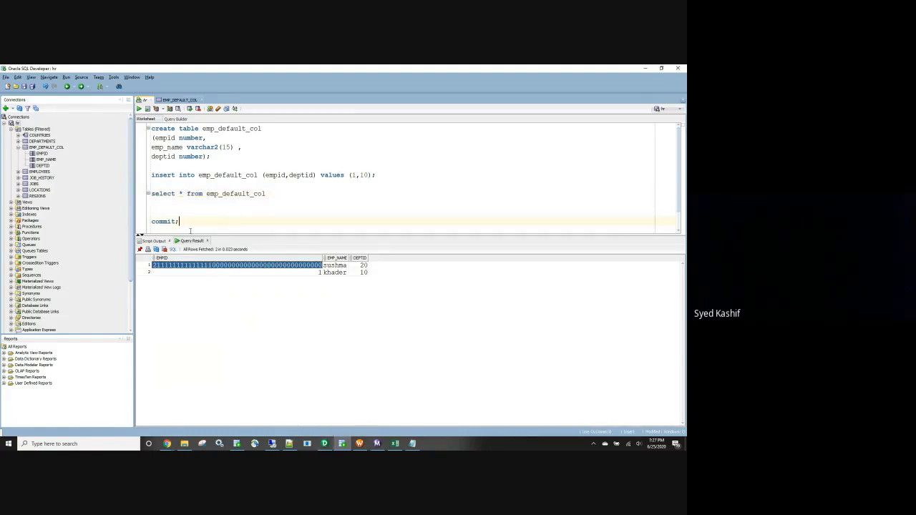
# Begin an alter table statement for emp_default_col on its own line below the commit statement in the worksheet.
pyautogui.press('Return')
pyautogui.press('Return')
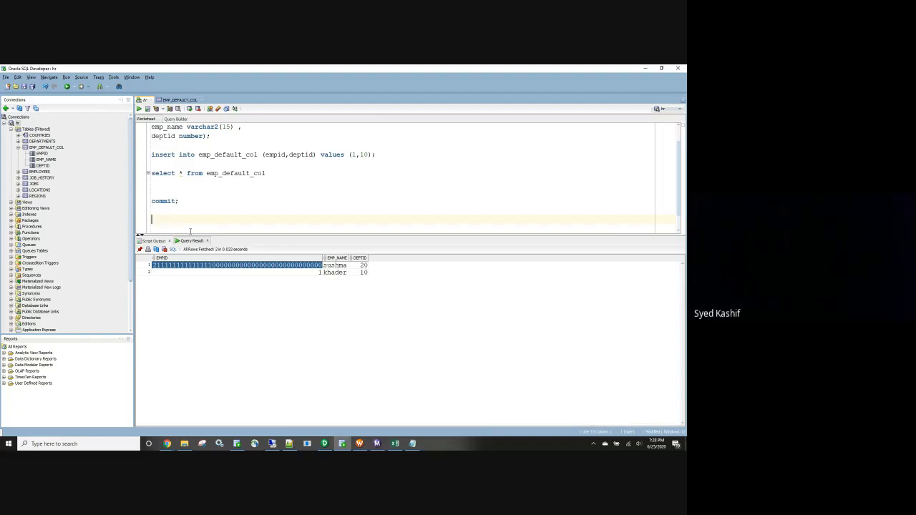
pyautogui.write('alter')
pyautogui.scroll(1, 244, 156)
pyautogui.doubleClick(219, 127)
pyautogui.hotkey('ctrl', 'c')
pyautogui.scroll(-2, 195, 224)
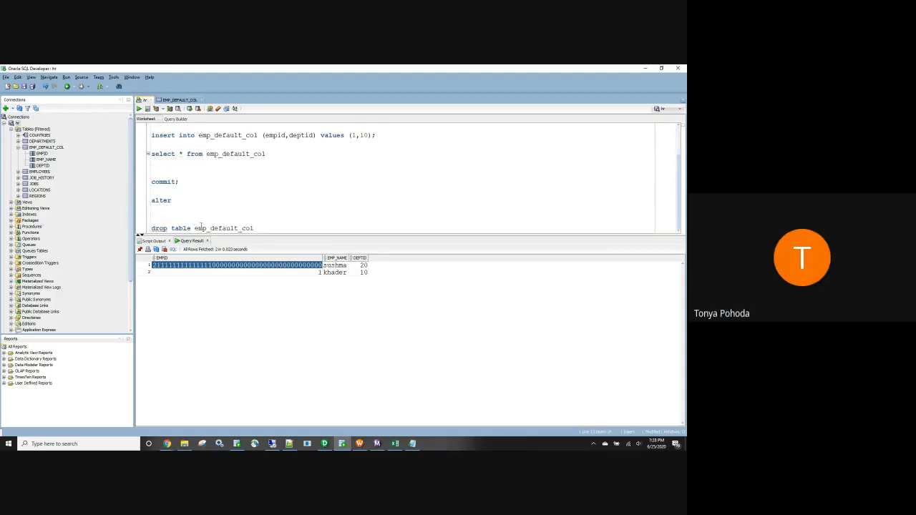
pyautogui.hotkey('ctrl', 'v')
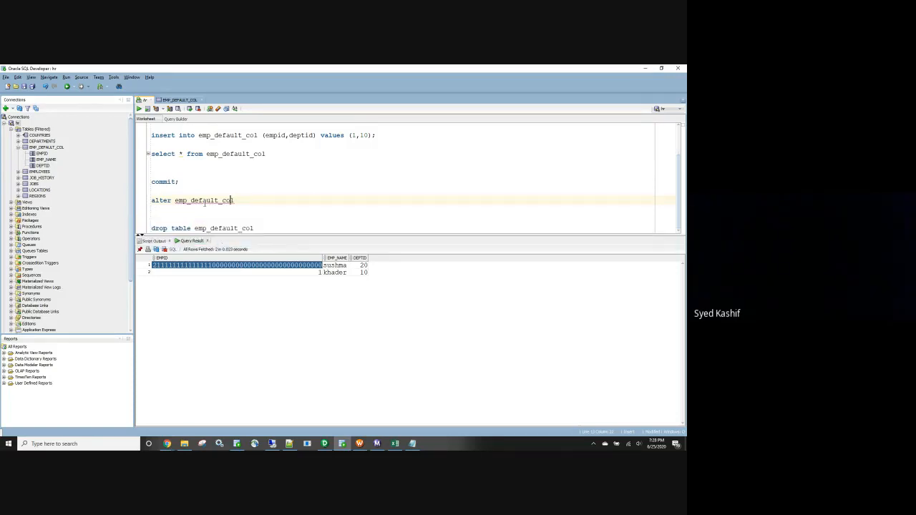
pyautogui.press('Left')
pyautogui.press('Left')
pyautogui.press('Left')
pyautogui.press('Left')
pyautogui.press('Left')
pyautogui.press('Left')
pyautogui.press('Left')
pyautogui.press('Left')
pyautogui.press('Left')
pyautogui.press('Left')
pyautogui.press('Left')
pyautogui.press('Left')
pyautogui.press('Left')
pyautogui.press('Left')
pyautogui.press('Left')
pyautogui.write('table')
pyautogui.click(277, 200)
pyautogui.press('Return')
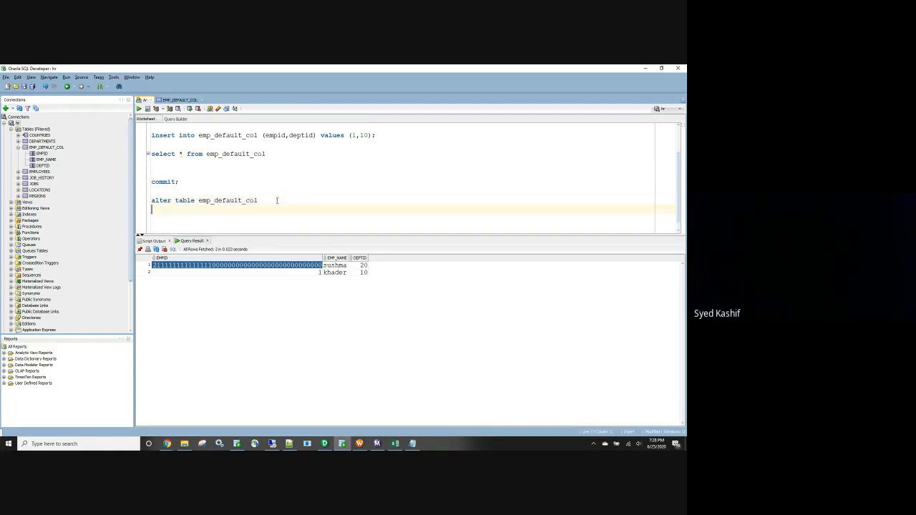
# Add a modify clause for the empid column on the second line of the alter table statement.
pyautogui.write('modigy')
pyautogui.press('BackSpace')
pyautogui.press('BackSpace')
pyautogui.write('fy column')
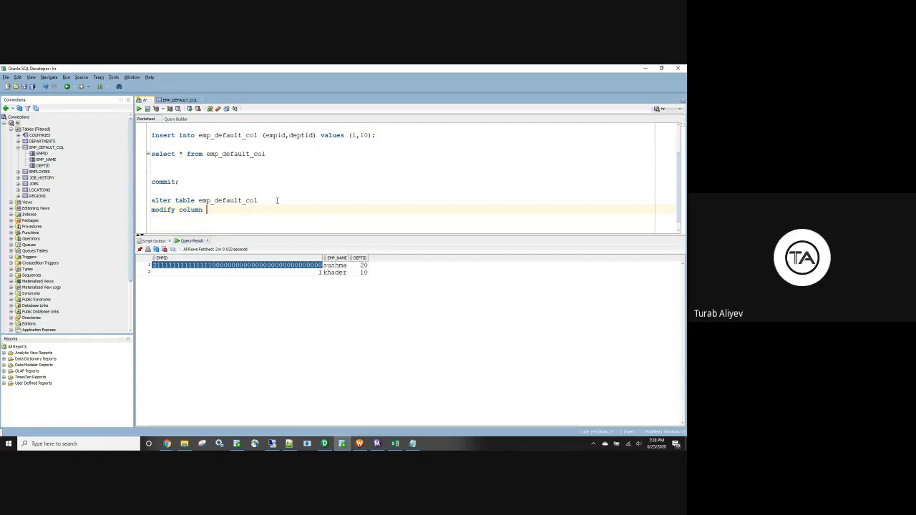
pyautogui.scroll(2, 236, 202)
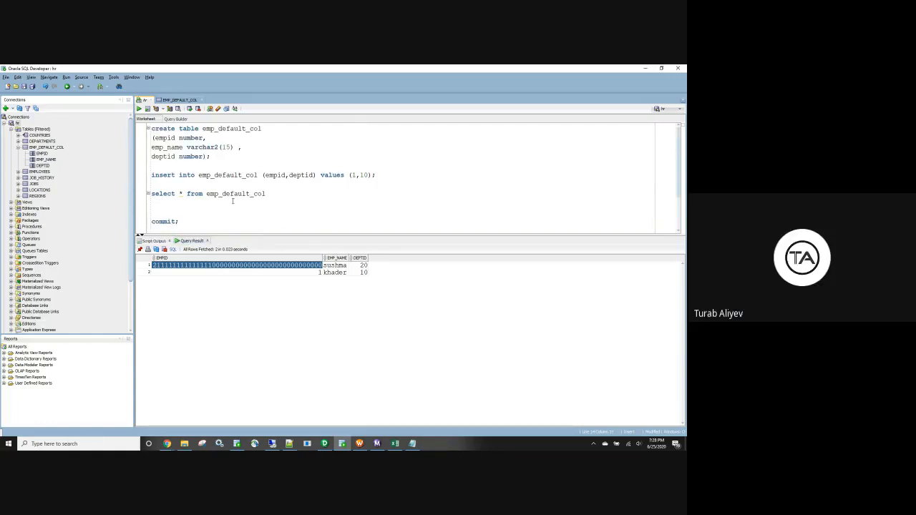
pyautogui.doubleClick(172, 138)
pyautogui.hotkey('ctrl', 'c')
pyautogui.scroll(-2, 236, 179)
pyautogui.doubleClick(190, 220)
pyautogui.hotkey('ctrl', 'v')
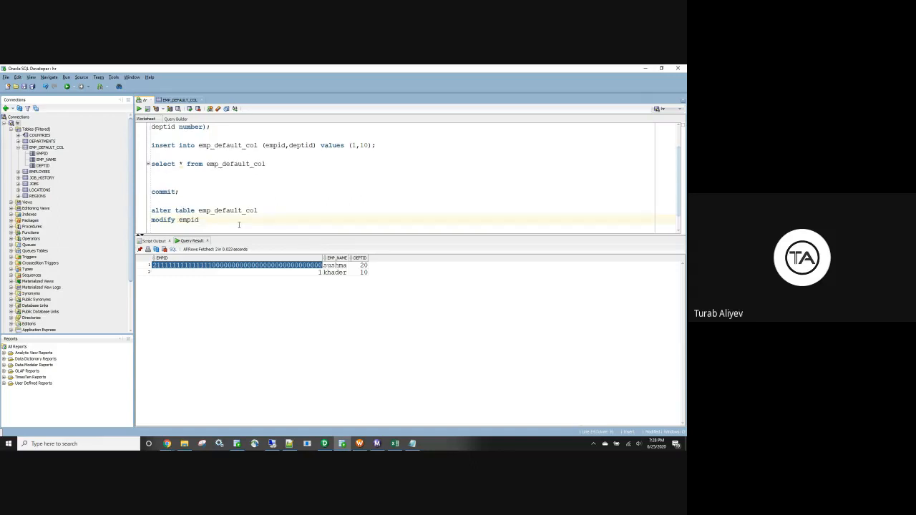
# Complete the modify clause with the datatype varchar2(256) and try to run the alter table statement.
pyautogui.write('v archar2()')
pyautogui.press('Left')
pyautogui.press('Left')
pyautogui.press('Left')
pyautogui.press('Left')
pyautogui.press('Left')
pyautogui.press('Left')
pyautogui.press('Left')
pyautogui.press('Left')
pyautogui.press('BackSpace')
pyautogui.press('Right')
pyautogui.press('Right')
pyautogui.press('Right')
pyautogui.press('Right')
pyautogui.press('Right')
pyautogui.press('Right')
pyautogui.press('Right')
pyautogui.press('Right')
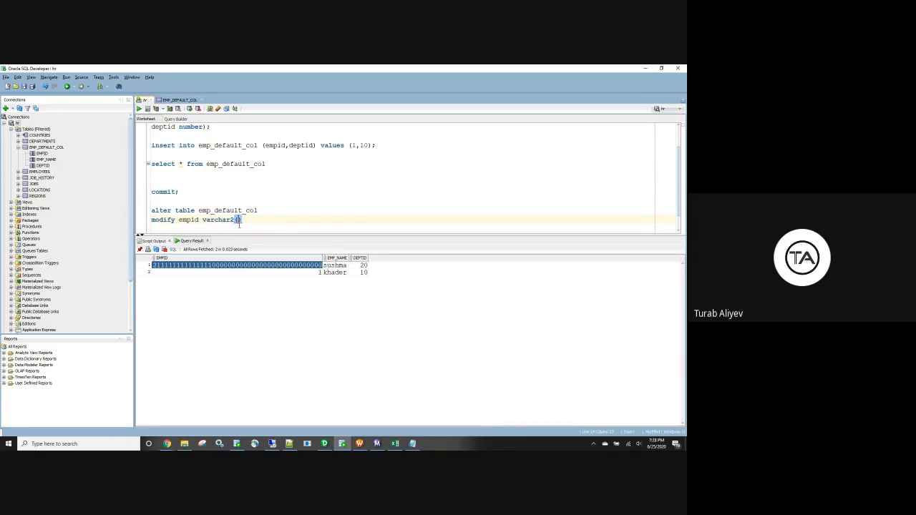
pyautogui.write('256')
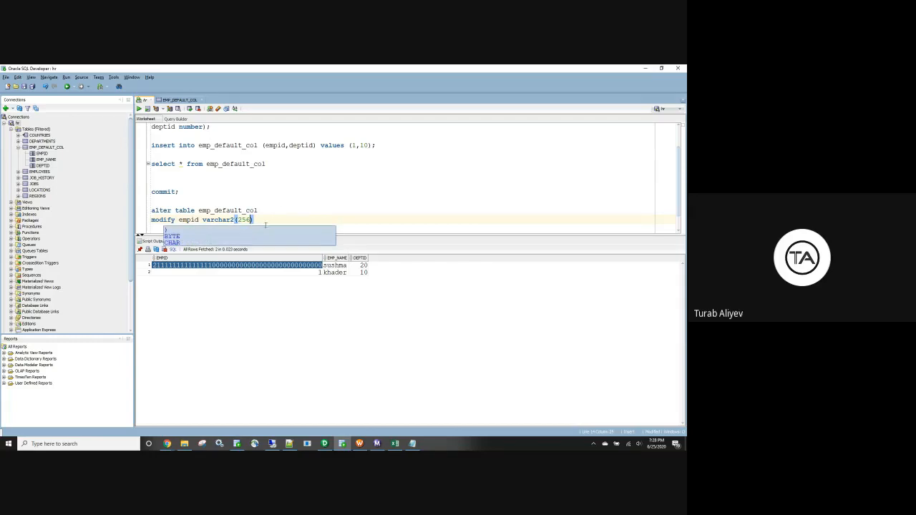
pyautogui.moveTo(234, 222); pyautogui.dragTo(146, 194)
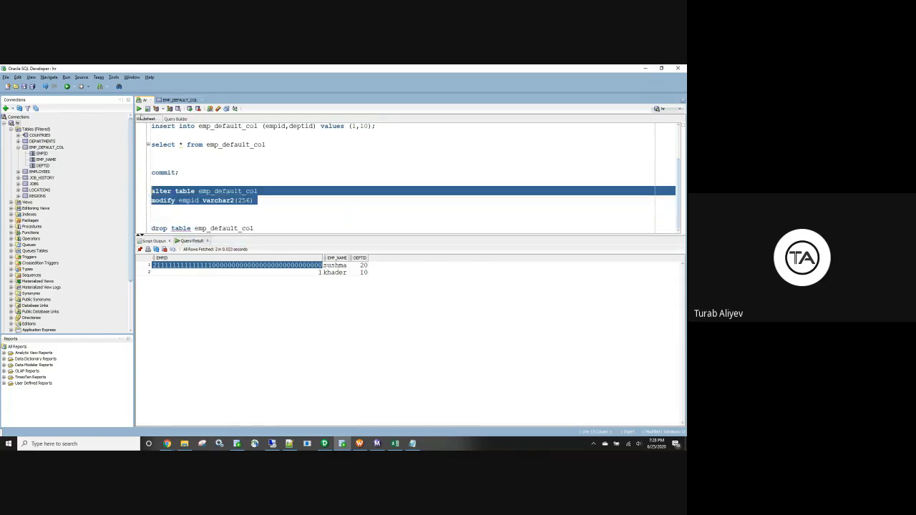
pyautogui.click(140, 109)
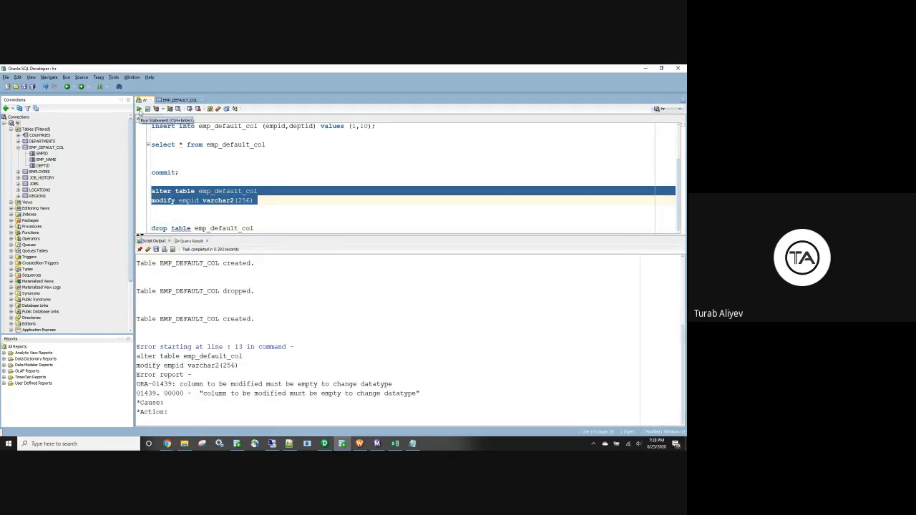
# Write a truncate table emp_default_col statement below the alter table statement.
pyautogui.click(260, 204)
pyautogui.press('Return')
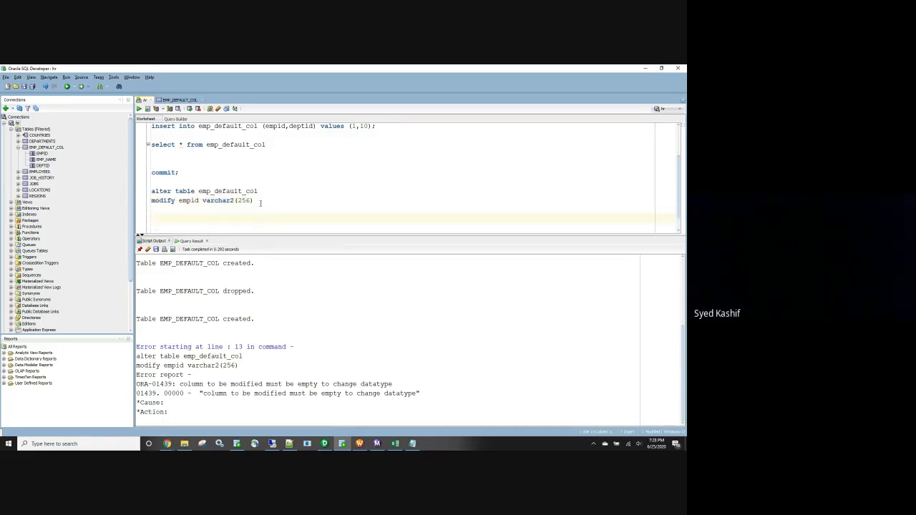
pyautogui.write('truncate')
pyautogui.doubleClick(231, 190)
pyautogui.hotkey('ctrl', 'c')
pyautogui.click(214, 219)
pyautogui.write('tabl')
pyautogui.write('e')
pyautogui.hotkey('ctrl', 'v')
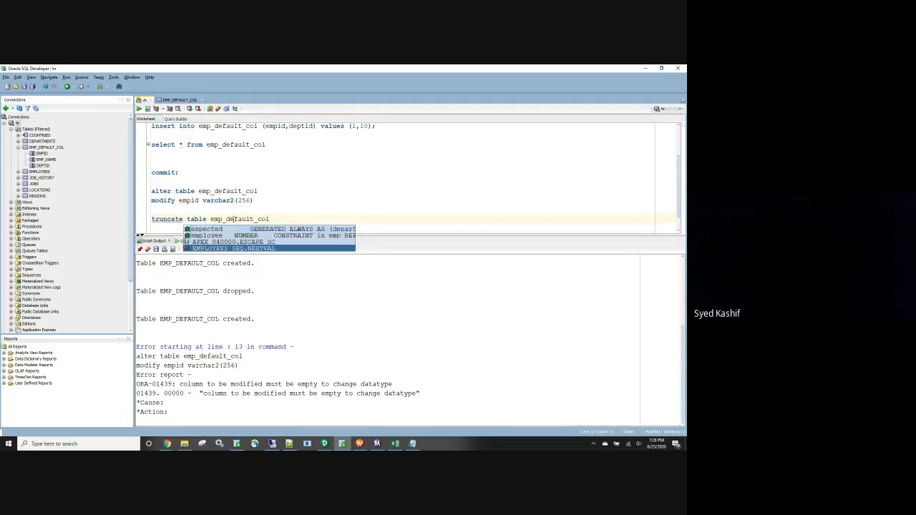
# Run the truncate statement to empty emp_default_col, and rerun the alter statement changing empid to varchar2(256).
pyautogui.moveTo(276, 219); pyautogui.dragTo(148, 208)
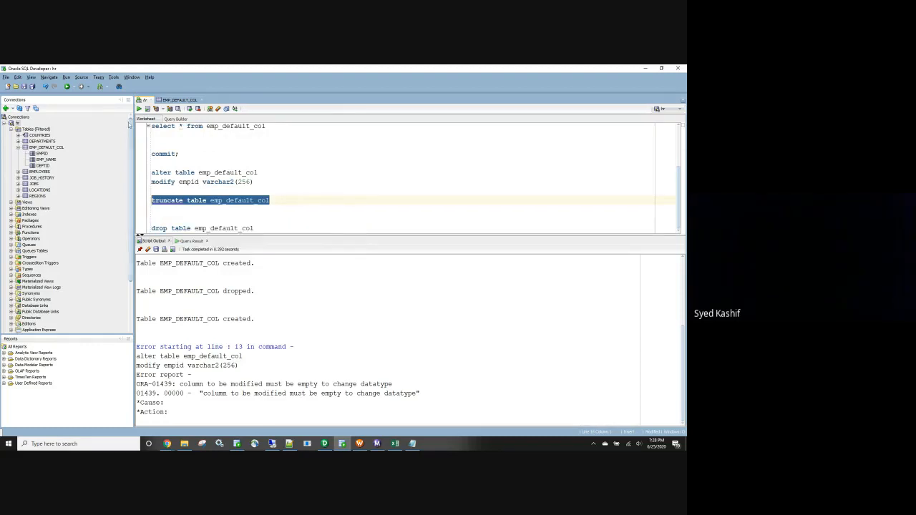
pyautogui.hotkey('ctrl', 'Return')
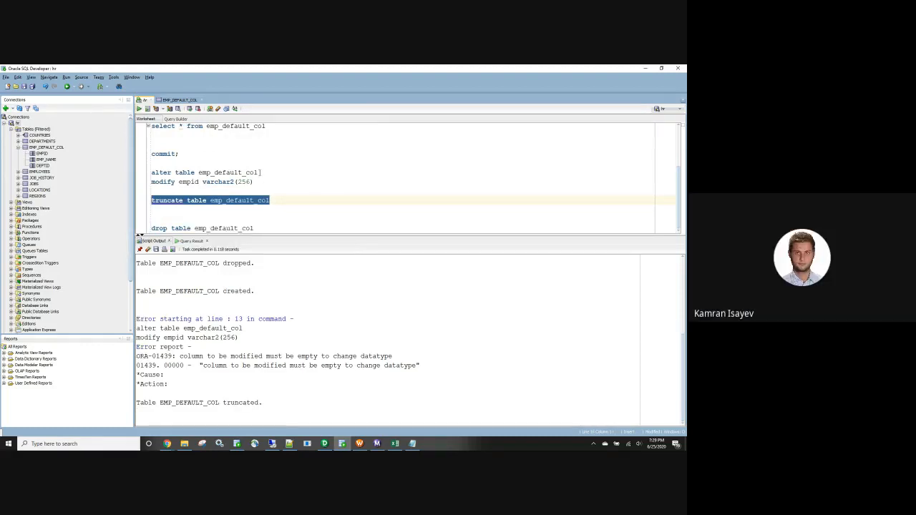
pyautogui.moveTo(261, 181); pyautogui.dragTo(148, 173)
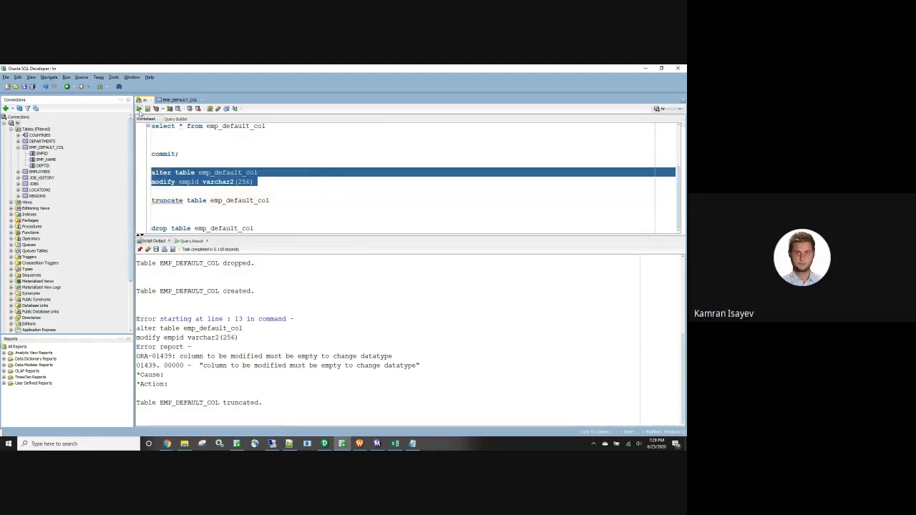
pyautogui.click(140, 109)
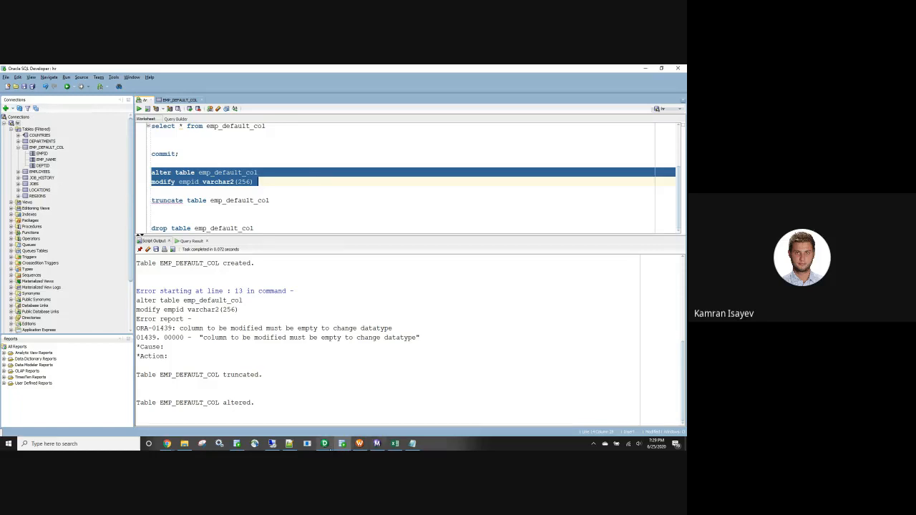
# Switch to PowerCenter Designer, close Propagate Port Attributes and line up the source, source qualifier and target in the m_doub_qoutes mapping.
pyautogui.moveTo(329, 448)
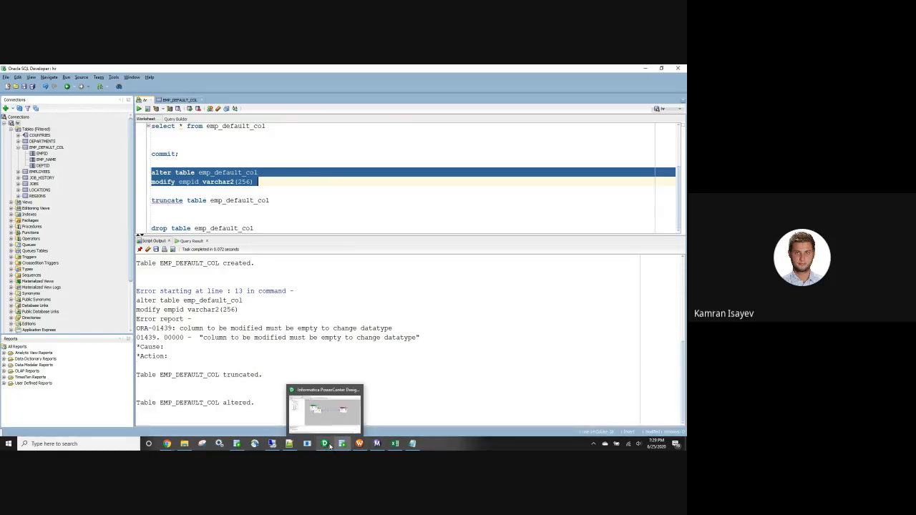
pyautogui.click(330, 445)
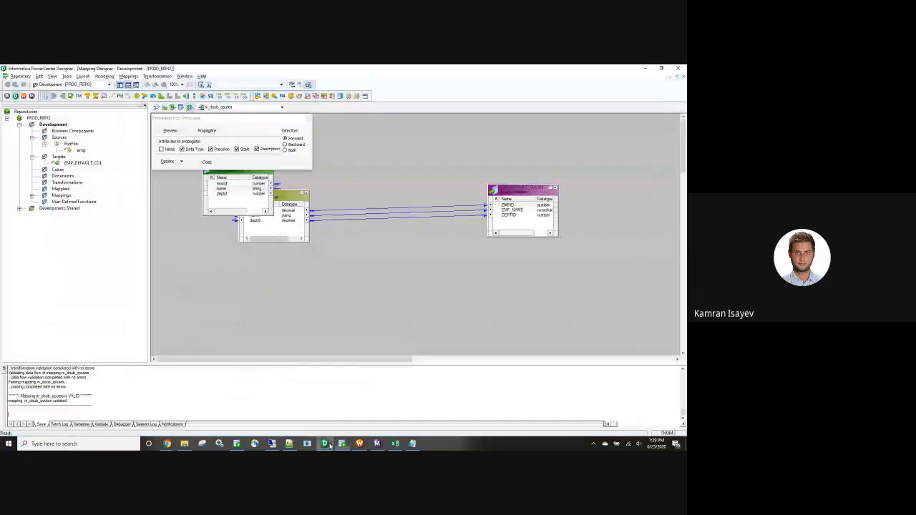
pyautogui.click(308, 119)
pyautogui.moveTo(224, 174); pyautogui.dragTo(202, 178)
pyautogui.moveTo(270, 196); pyautogui.dragTo(339, 173)
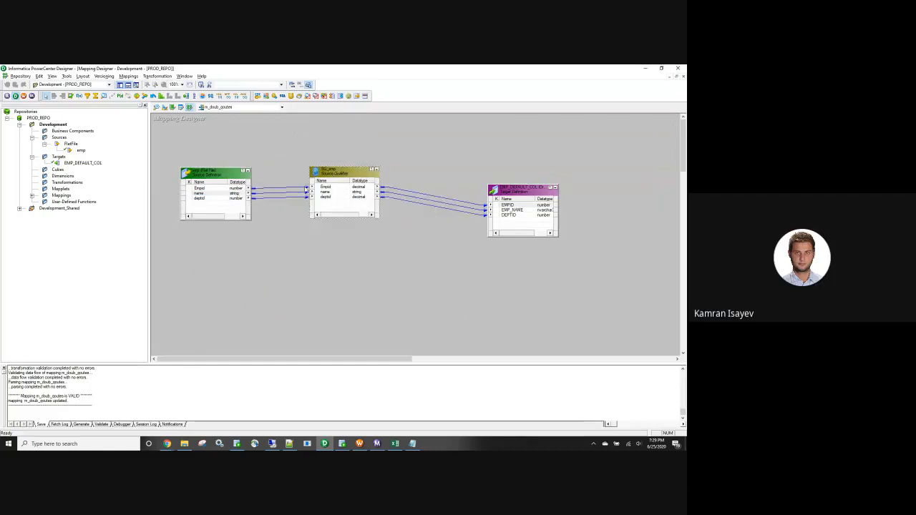
pyautogui.click(533, 185)
pyautogui.moveTo(532, 185); pyautogui.dragTo(531, 183)
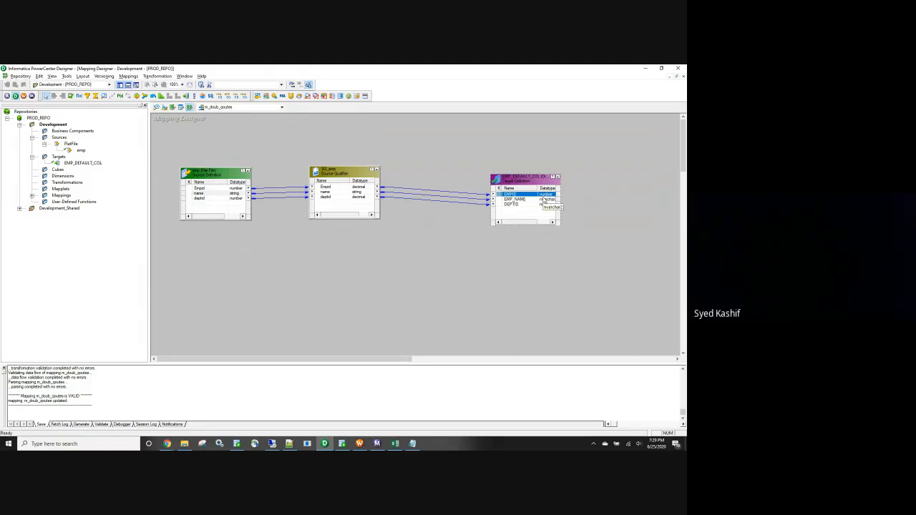
# In the EMP_DEFAULT_COL target definition, set EMPID's datatype to varchar2, raise its precision to match the database column, and save.
pyautogui.click(165, 107)
pyautogui.doubleClick(183, 131)
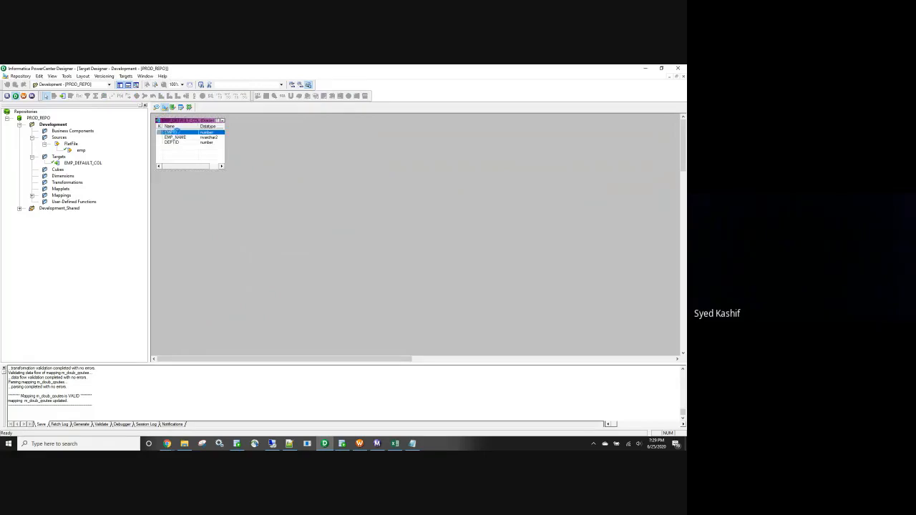
pyautogui.click(354, 175)
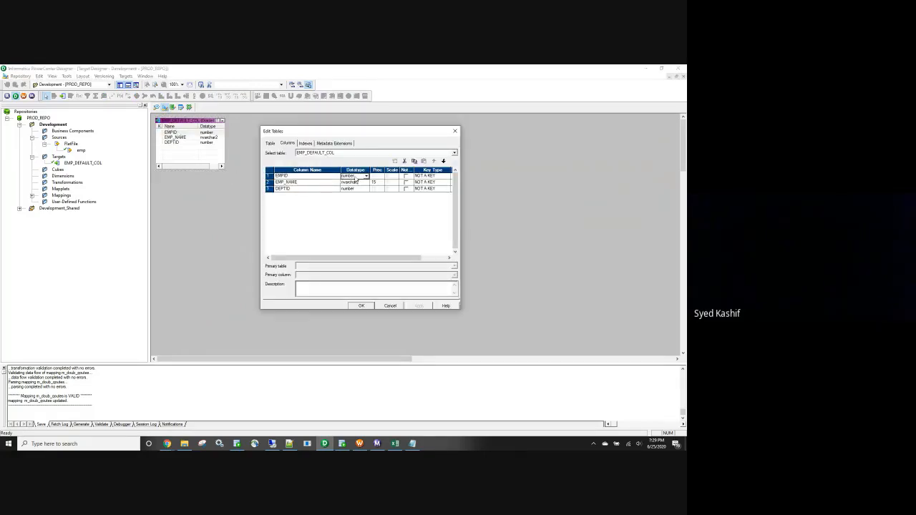
pyautogui.click(365, 175)
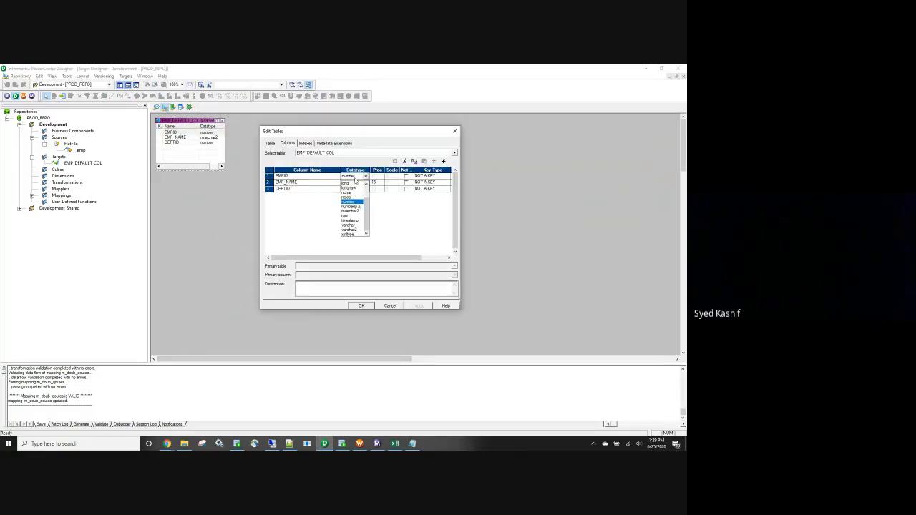
pyautogui.click(349, 229)
pyautogui.click(375, 176)
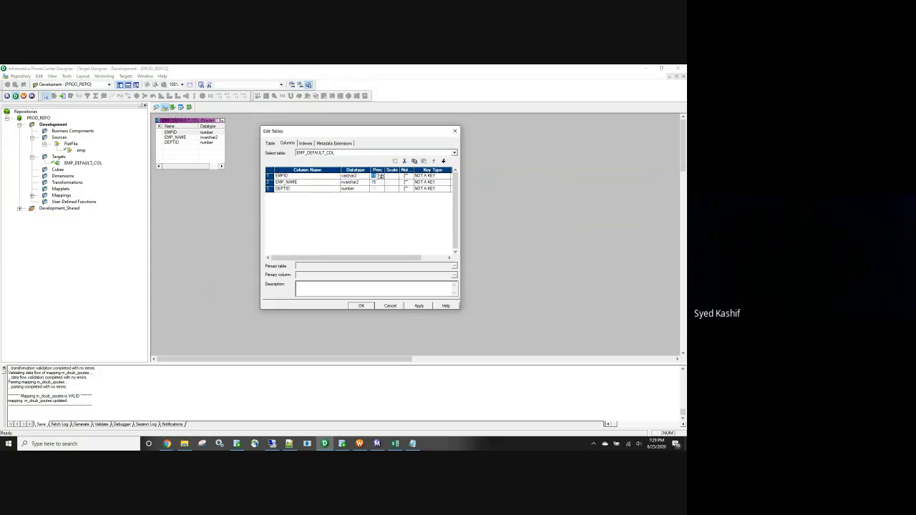
pyautogui.write('256')
pyautogui.click(421, 306)
pyautogui.click(362, 306)
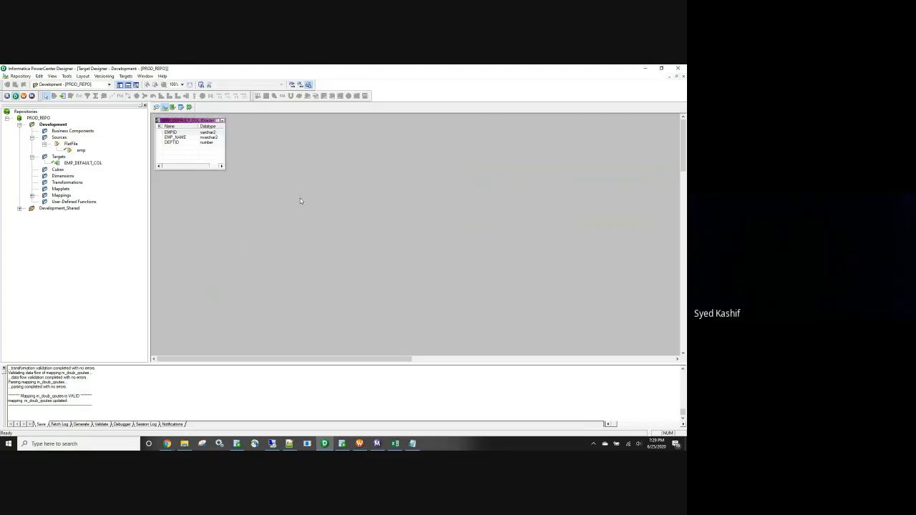
pyautogui.hotkey('ctrl', 's')
# In the emp flat-file source definition, set Empid's datatype to string with precision 256 and save.
pyautogui.click(156, 107)
pyautogui.doubleClick(179, 135)
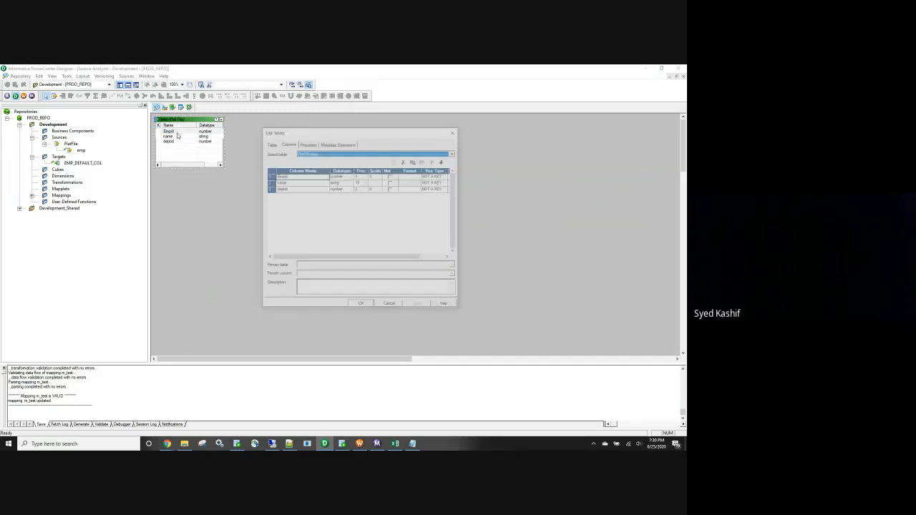
pyautogui.click(342, 176)
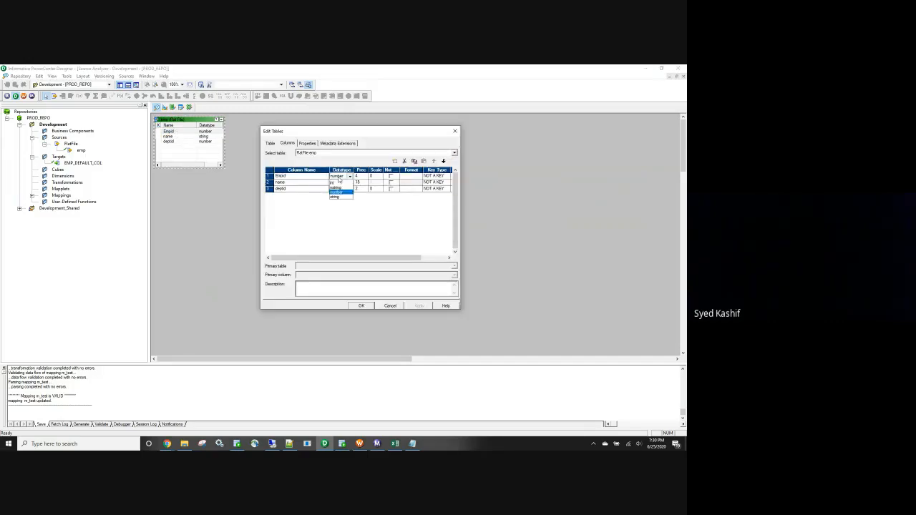
pyautogui.click(336, 212)
pyautogui.click(362, 177)
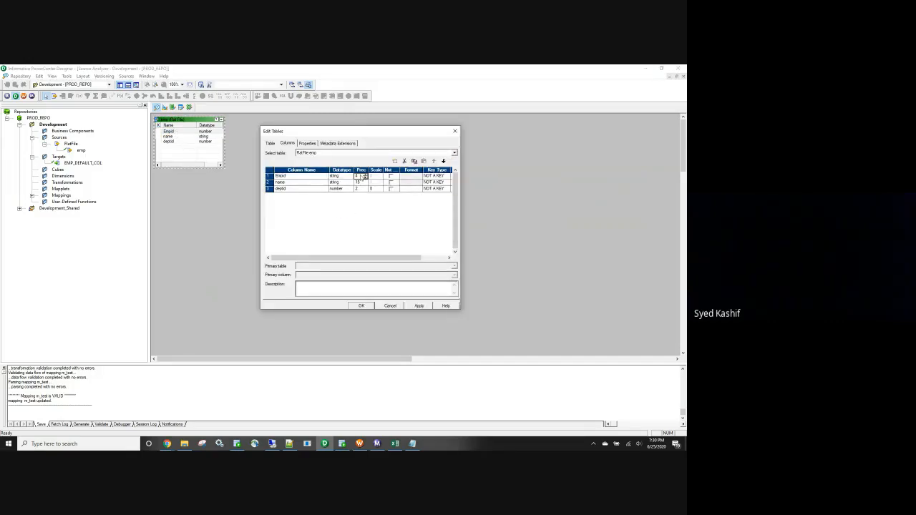
pyautogui.write('15')
pyautogui.click(421, 305)
pyautogui.click(368, 306)
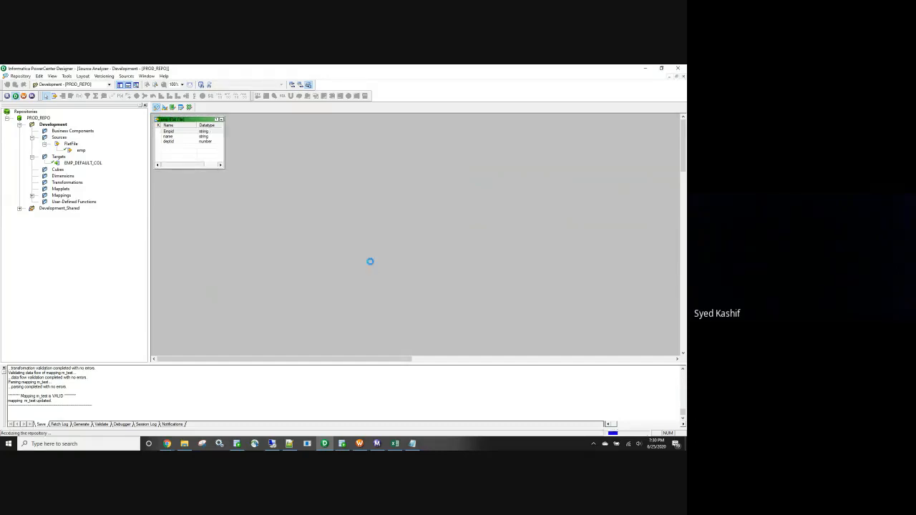
# In the m_doub_qoutes mapping, propagate Empid's datatype, precision, scale and description forward from the emp source to the source qualifier.
pyautogui.click(189, 107)
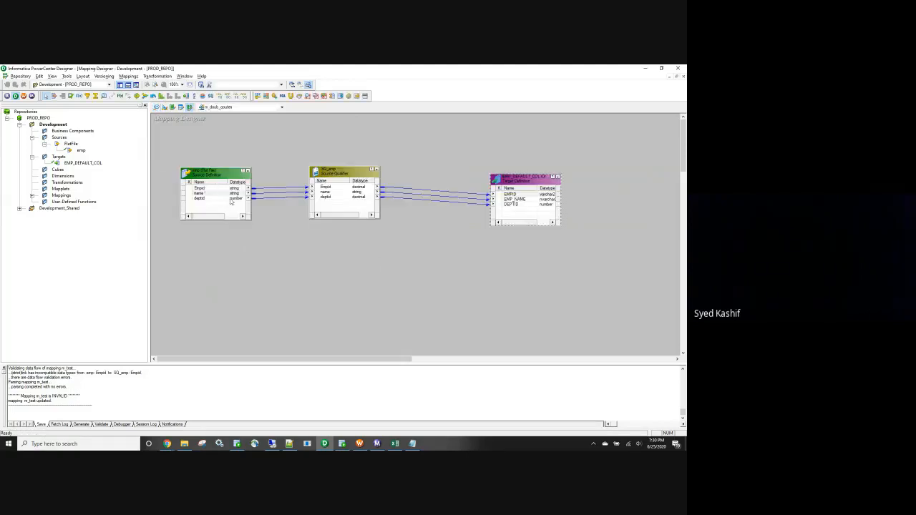
pyautogui.click(217, 189)
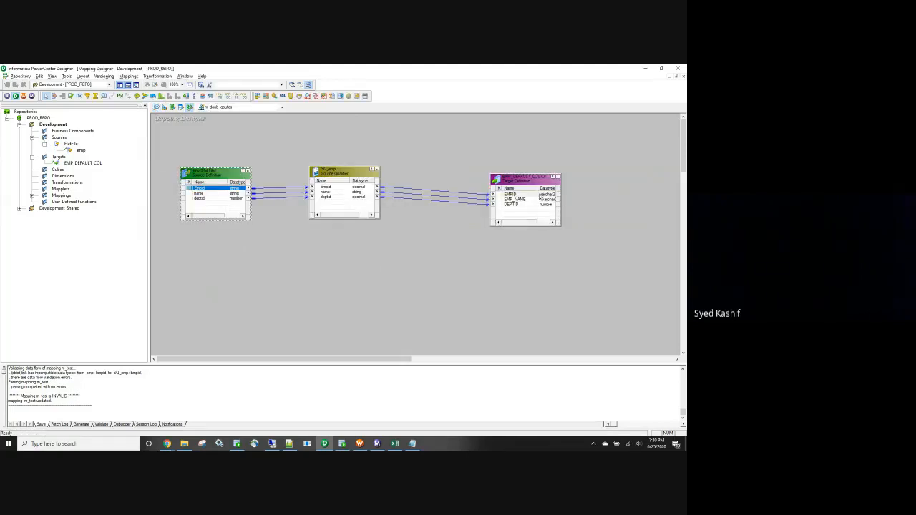
pyautogui.click(541, 194)
pyautogui.click(355, 187)
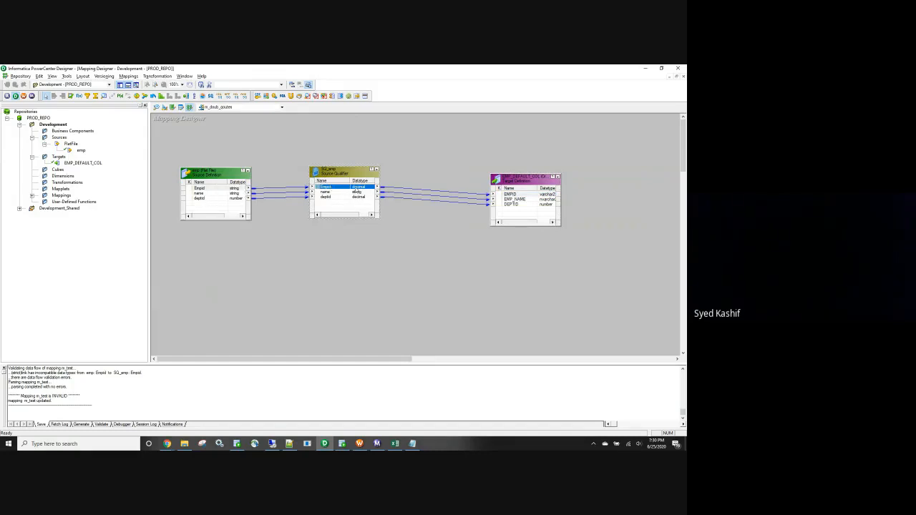
pyautogui.rightClick(210, 189)
pyautogui.click(235, 211)
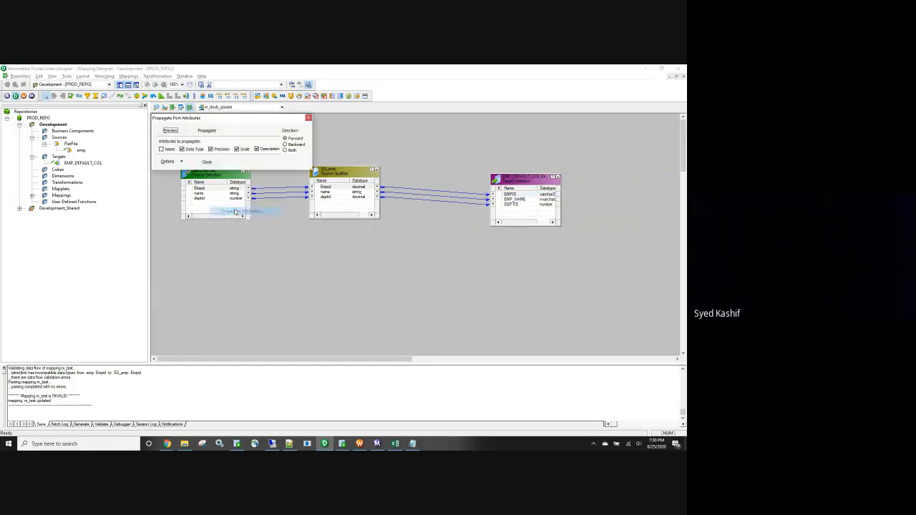
pyautogui.click(207, 130)
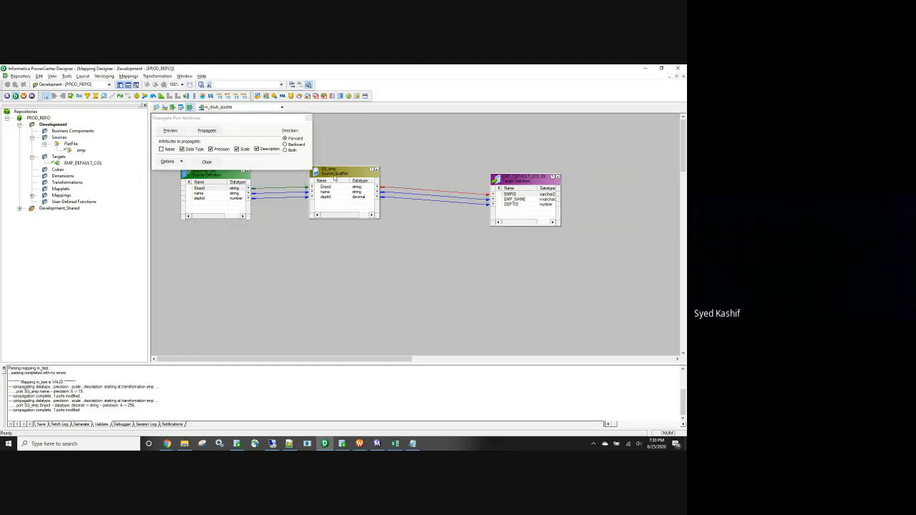
# Save the m_doub_qoutes mapping, refresh it in the s_m_doub_qoutes session in Workflow Manager, and save the workflow.
pyautogui.click(207, 161)
pyautogui.hotkey('ctrl', 's')
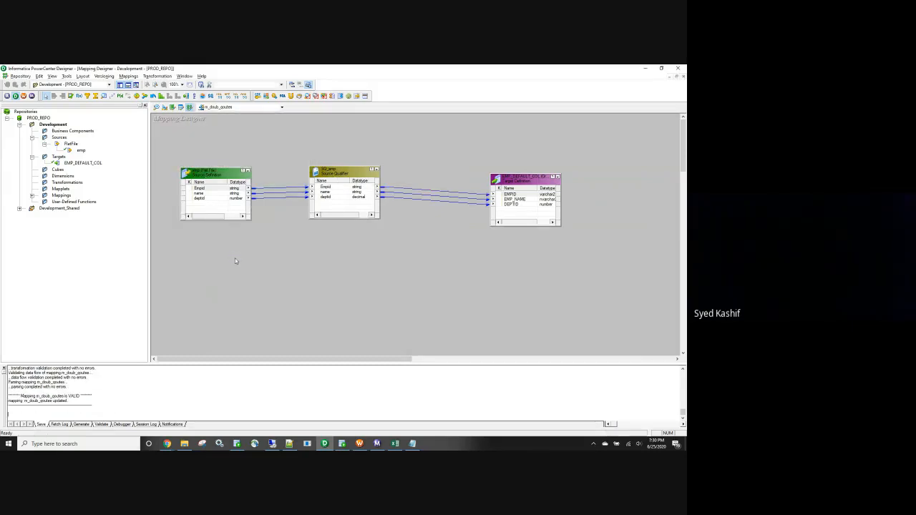
pyautogui.click(360, 444)
pyautogui.rightClick(276, 179)
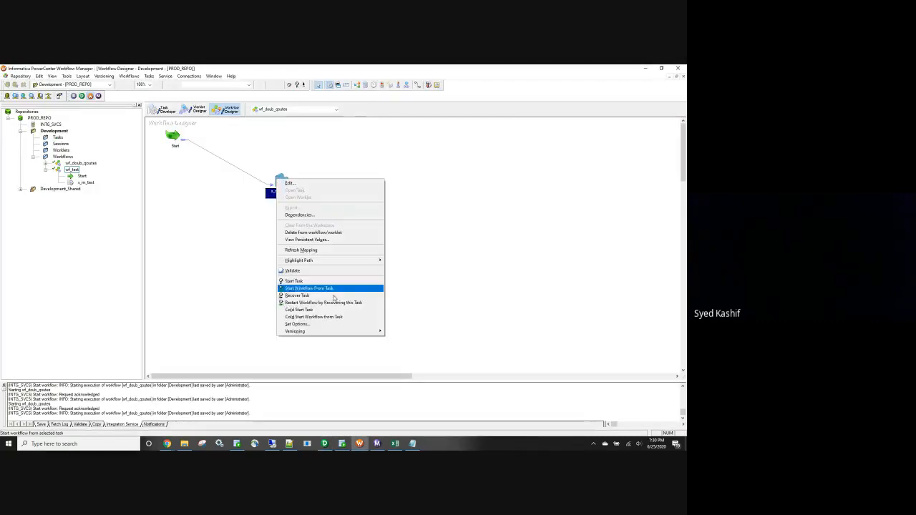
pyautogui.click(313, 250)
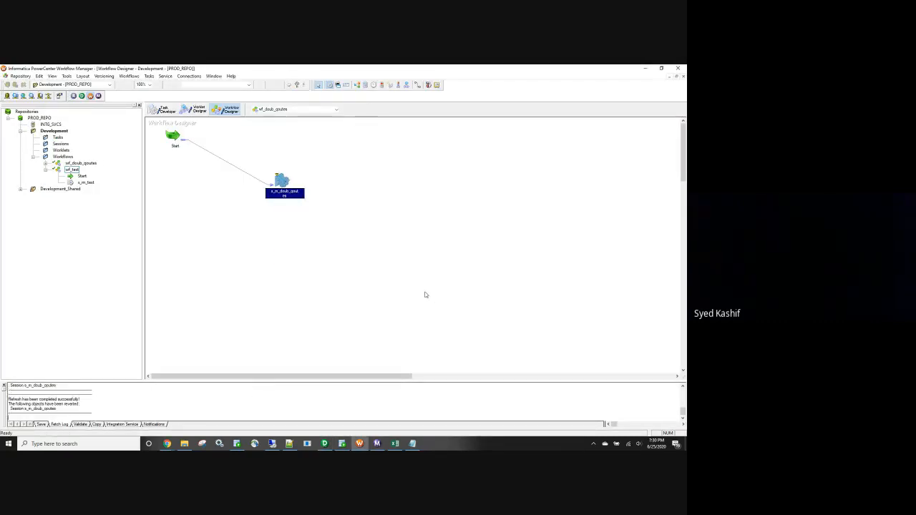
pyautogui.hotkey('ctrl', 's')
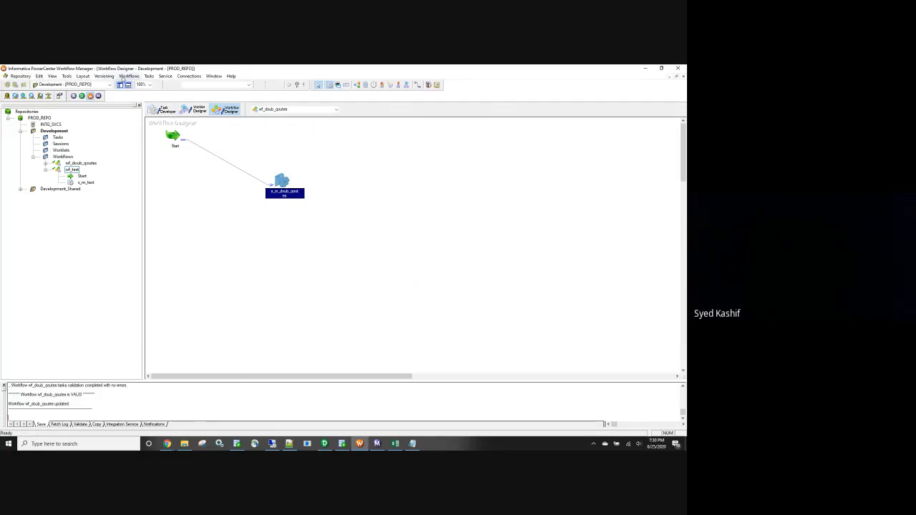
# Start the wf_doub_qoutes workflow and check its run in Workflow Monitor.
pyautogui.click(127, 76)
pyautogui.click(139, 116)
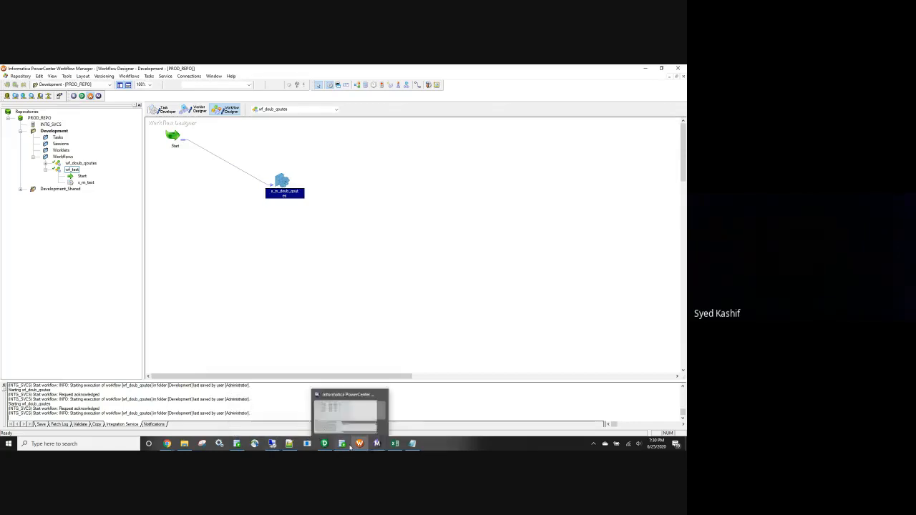
pyautogui.moveTo(374, 448)
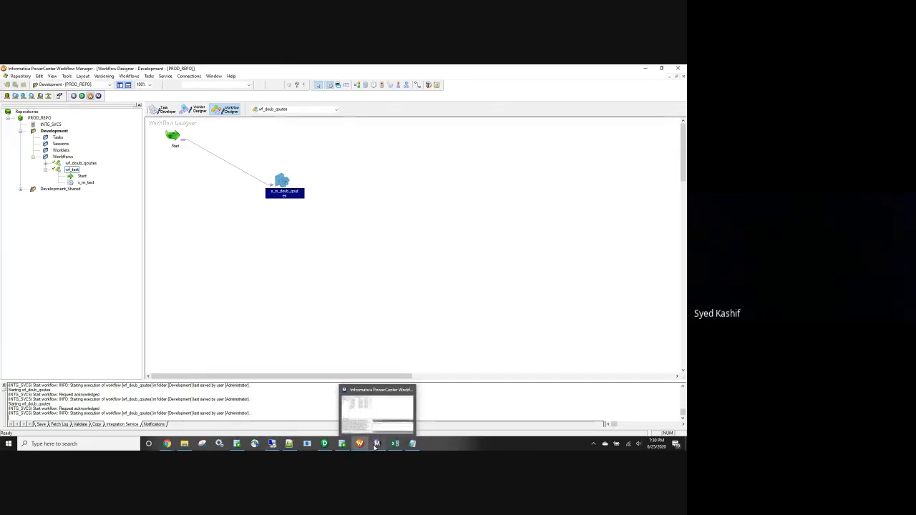
pyautogui.click(376, 445)
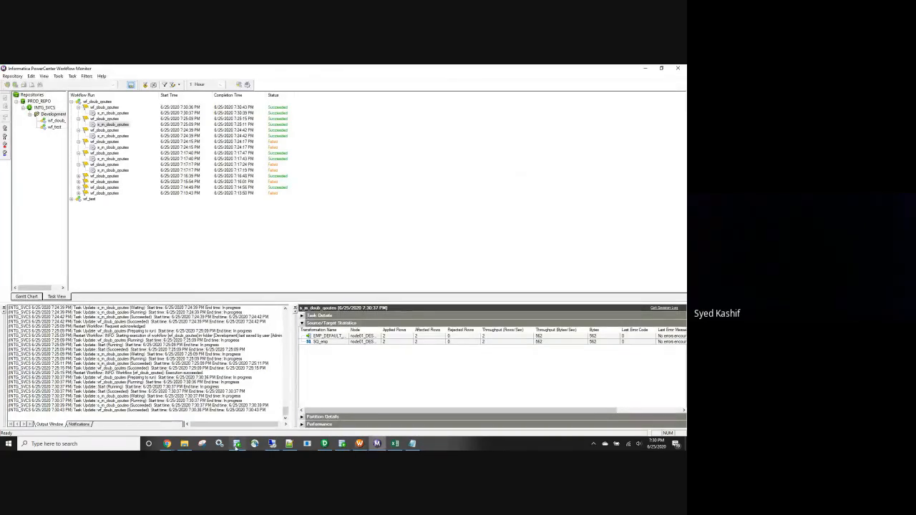
# Switch to SQL Developer and run select * from emp_default_col to check the loaded rows.
pyautogui.click(344, 444)
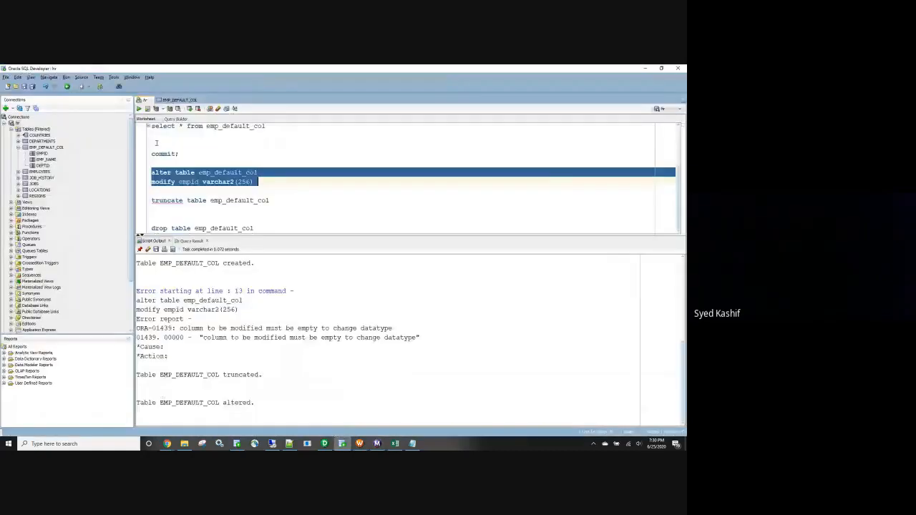
pyautogui.click(232, 144)
pyautogui.scroll(3, 273, 174)
pyautogui.moveTo(265, 193); pyautogui.dragTo(150, 194)
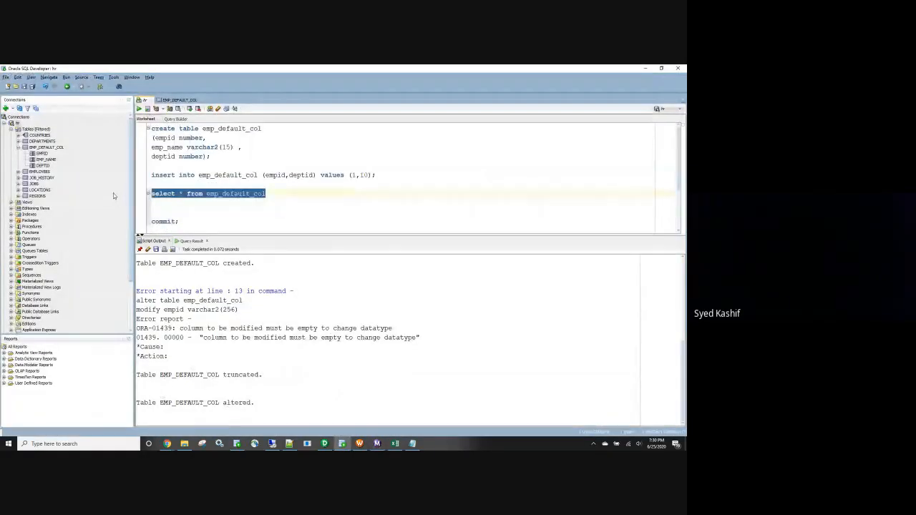
pyautogui.click(140, 109)
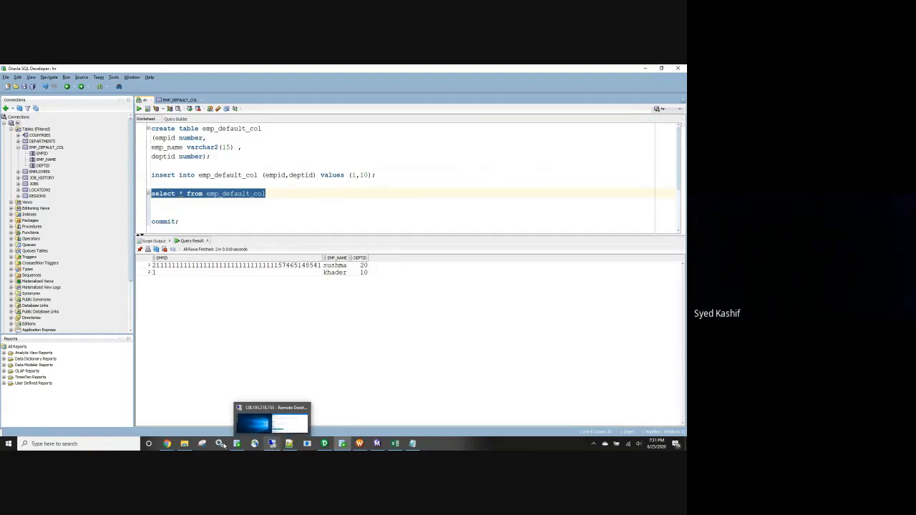
# Open the emp text file in the SrcFiles folder, append 17 more digits to the first record's Empid, and save it.
pyautogui.click(184, 444)
pyautogui.doubleClick(161, 119)
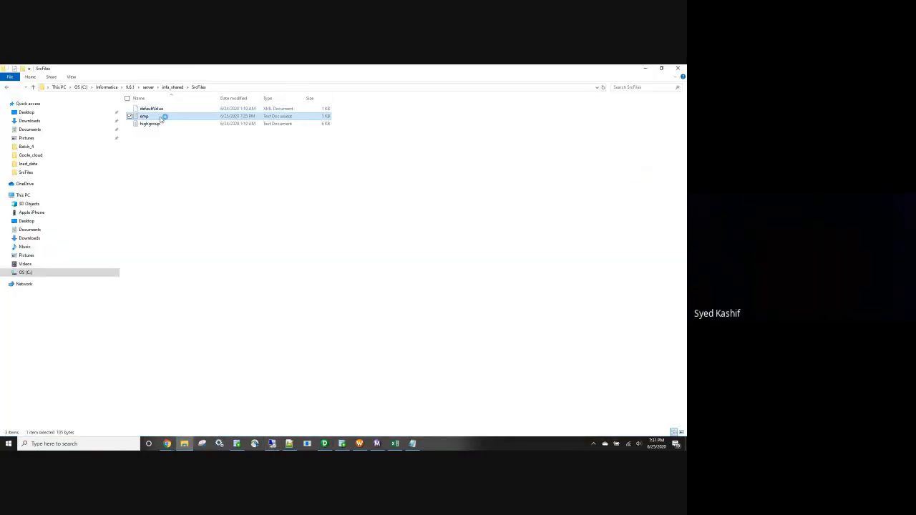
pyautogui.click(446, 144)
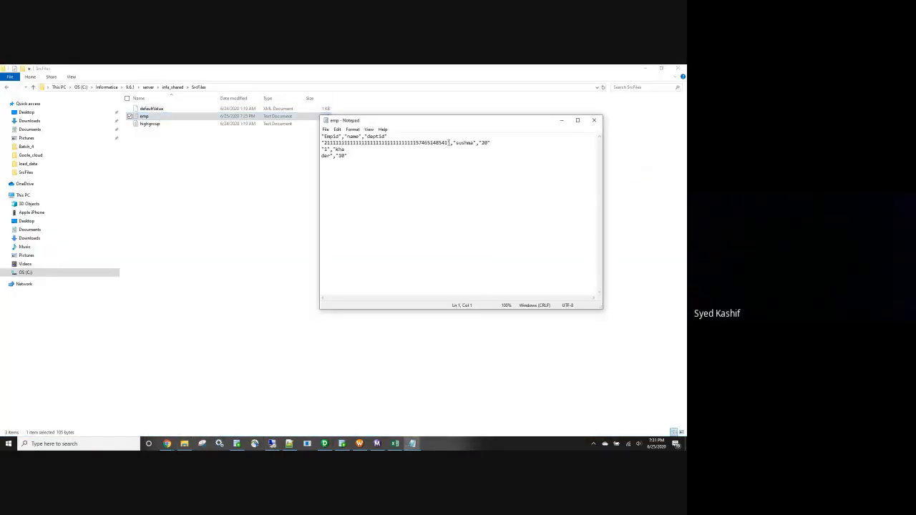
pyautogui.write('1000554522452145 32')
pyautogui.click(596, 125)
pyautogui.click(323, 259)
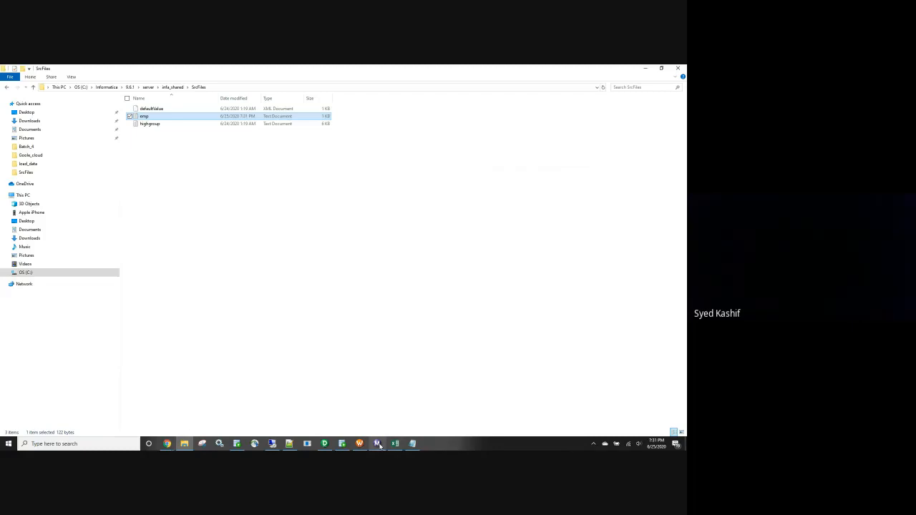
# Switch to Workflow Monitor and restart the latest wf_doub_qoutes run.
pyautogui.moveTo(380, 445)
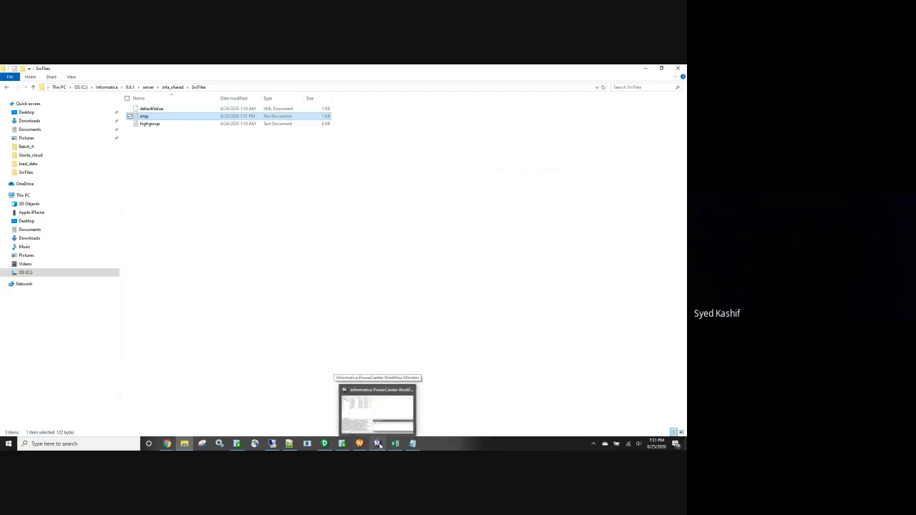
pyautogui.click(380, 445)
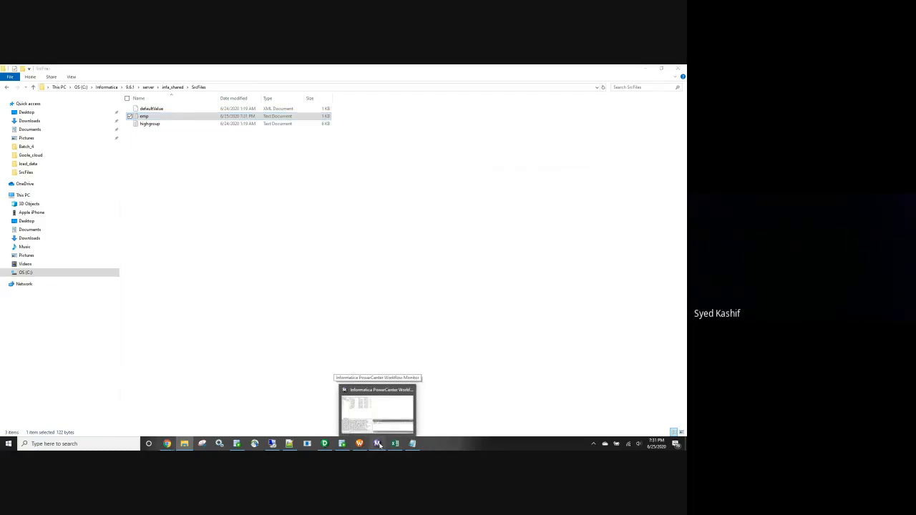
pyautogui.rightClick(112, 107)
pyautogui.click(134, 131)
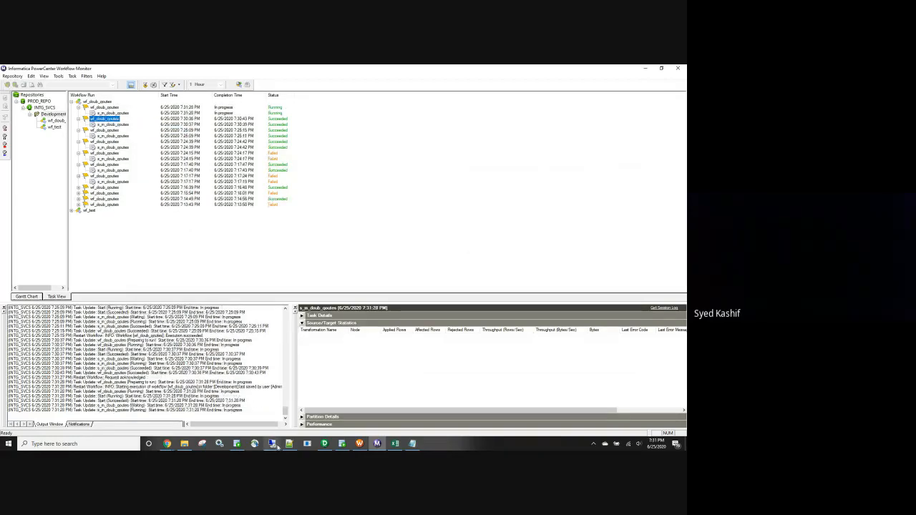
# Rerun select * from emp_default_col in SQL Developer and examine the EMPID values and both returned rows.
pyautogui.click(344, 447)
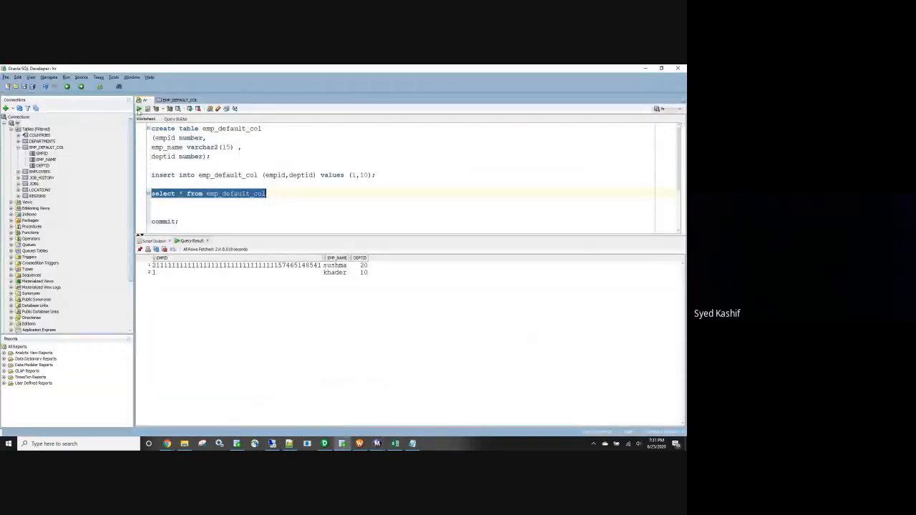
pyautogui.tripleClick(201, 193)
pyautogui.hotkey('ctrl', 'Return')
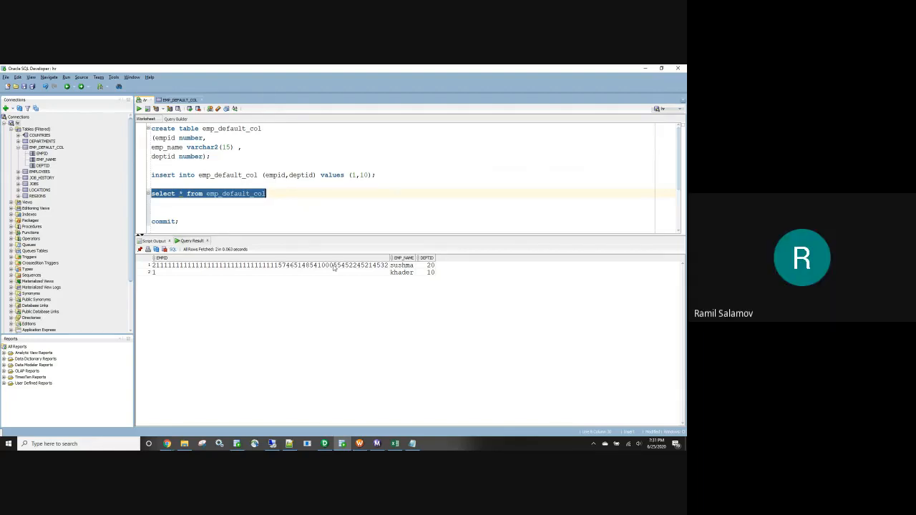
pyautogui.click(334, 267)
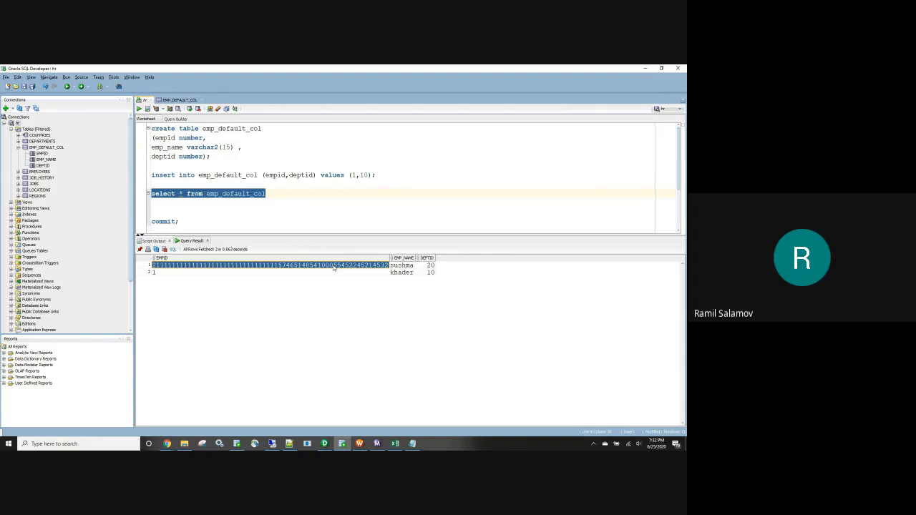
pyautogui.click(328, 274)
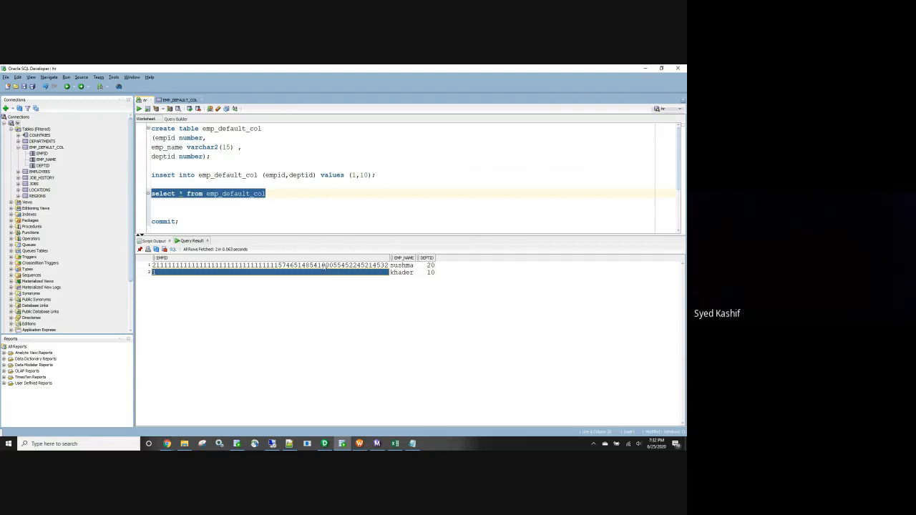
pyautogui.click(307, 266)
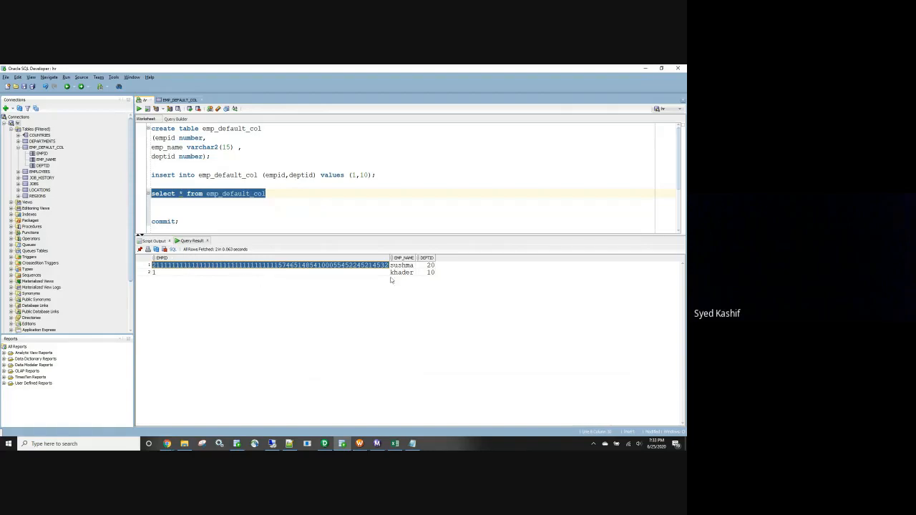
pyautogui.moveTo(428, 266); pyautogui.dragTo(166, 272)
pyautogui.moveTo(434, 272); pyautogui.dragTo(260, 259)
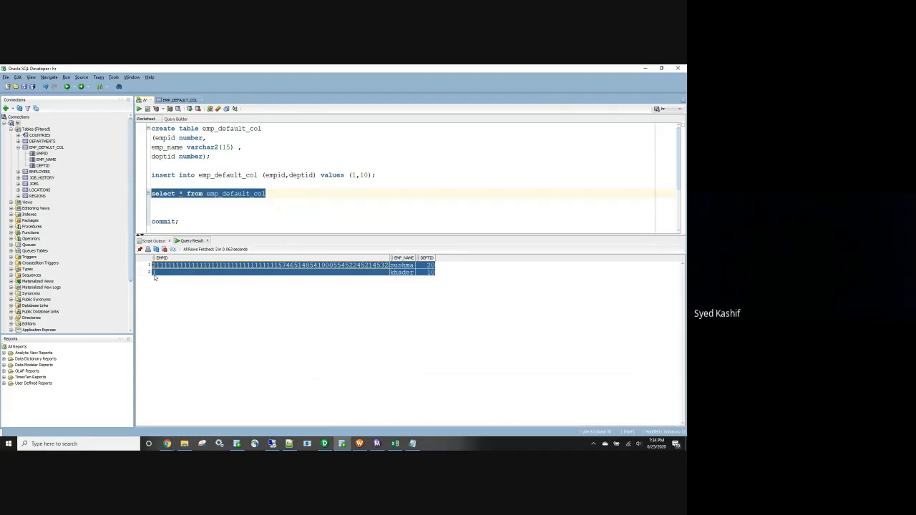
# Add the pattern [0-9] on a new line below the commit statement in the SQL worksheet.
pyautogui.click(183, 221)
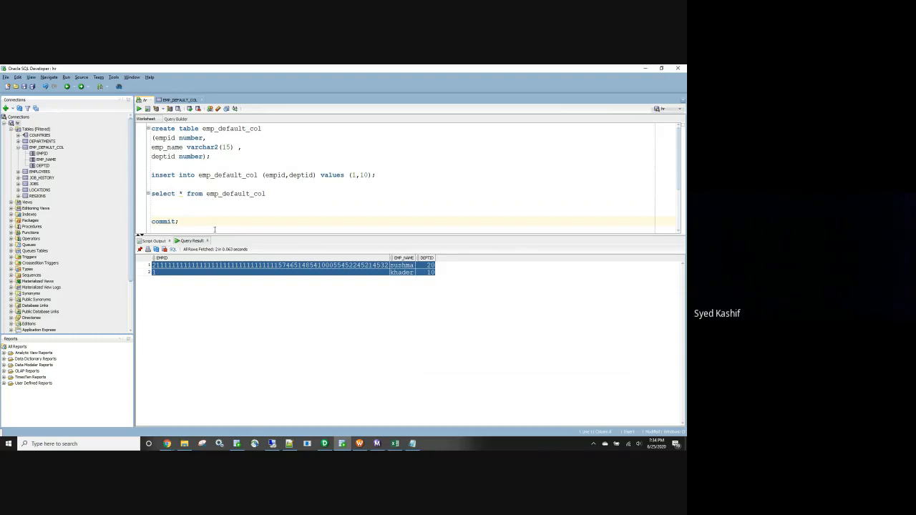
pyautogui.press('Return')
pyautogui.press('Return')
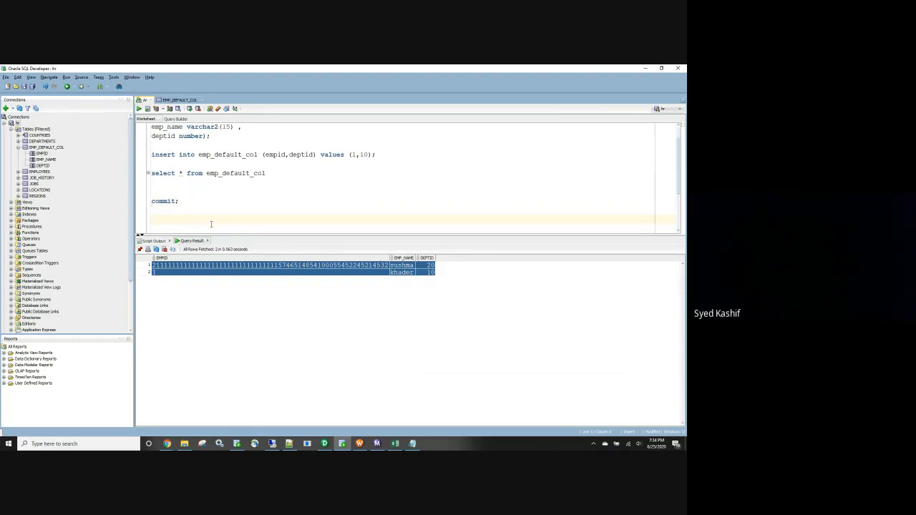
pyautogui.write('(')
pyautogui.write('0-9')
# Minimize all open application windows and close the old emp Notepad file to reach the desktop.
pyautogui.moveTo(167, 444)
pyautogui.click(151, 422)
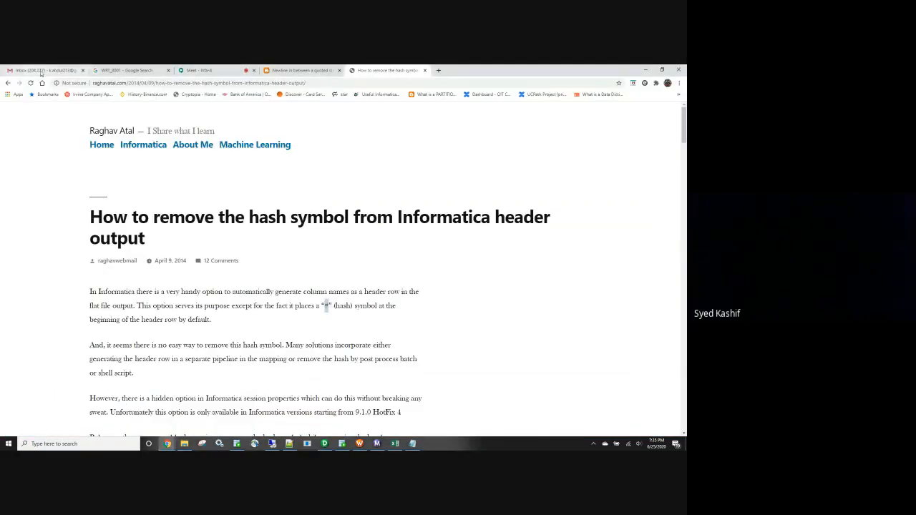
pyautogui.click(645, 70)
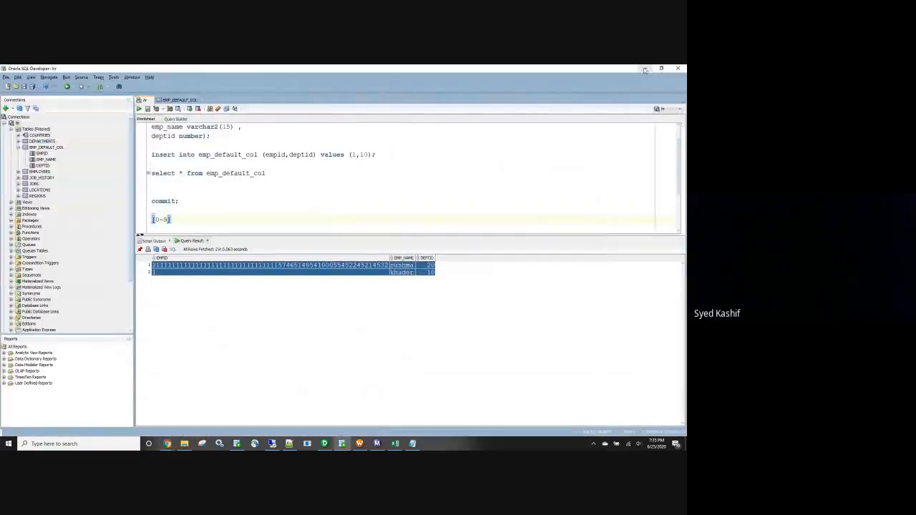
pyautogui.click(645, 70)
pyautogui.click(645, 69)
pyautogui.click(645, 70)
pyautogui.click(645, 69)
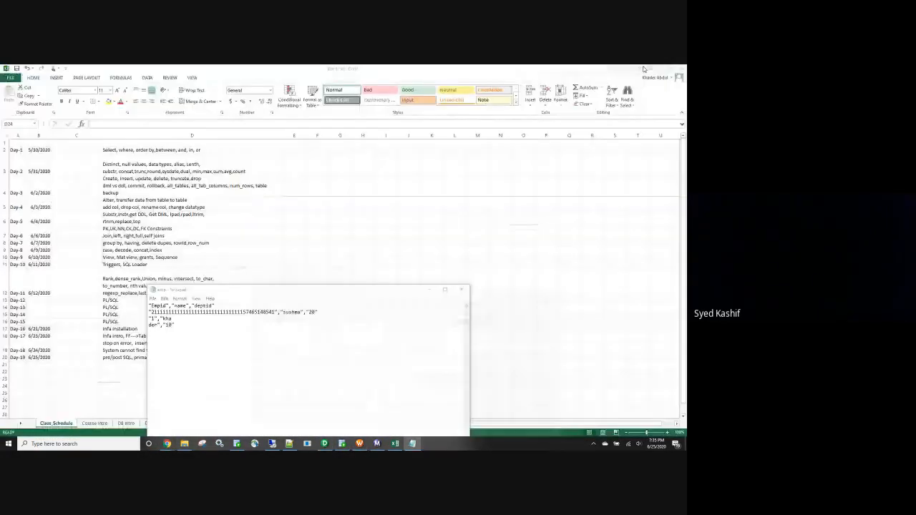
pyautogui.click(645, 69)
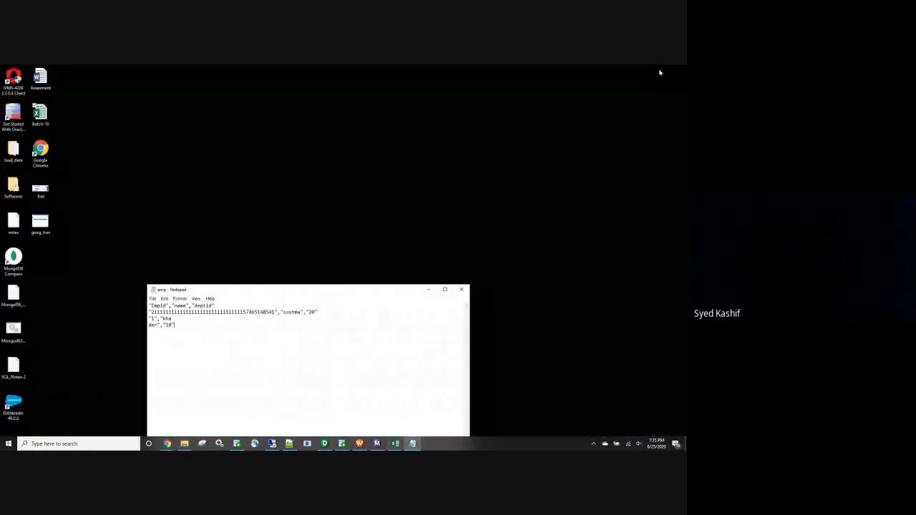
pyautogui.click(463, 290)
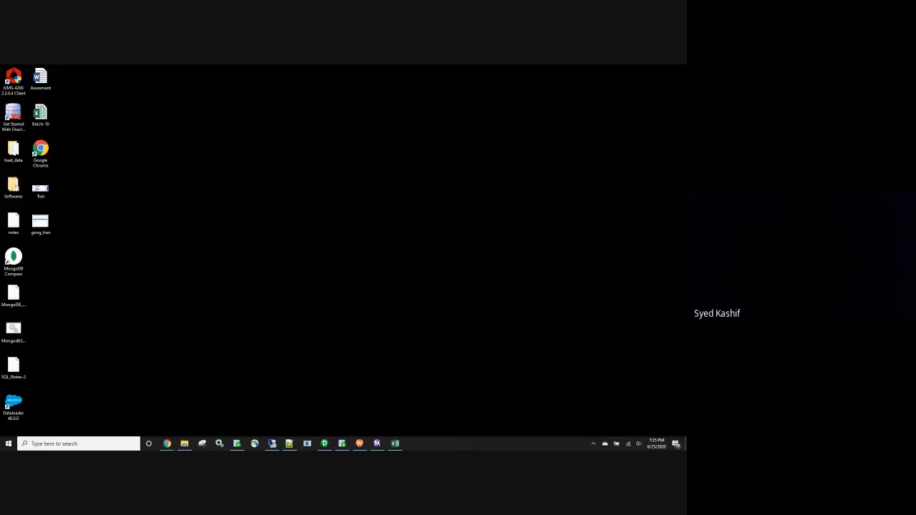
# Move the Google_cloud folder to an empty desktop area, open it, and browse through Goole_cloud and Assignments to reach the Batch_4 folder.
pyautogui.moveTo(0, 292); pyautogui.dragTo(154, 290)
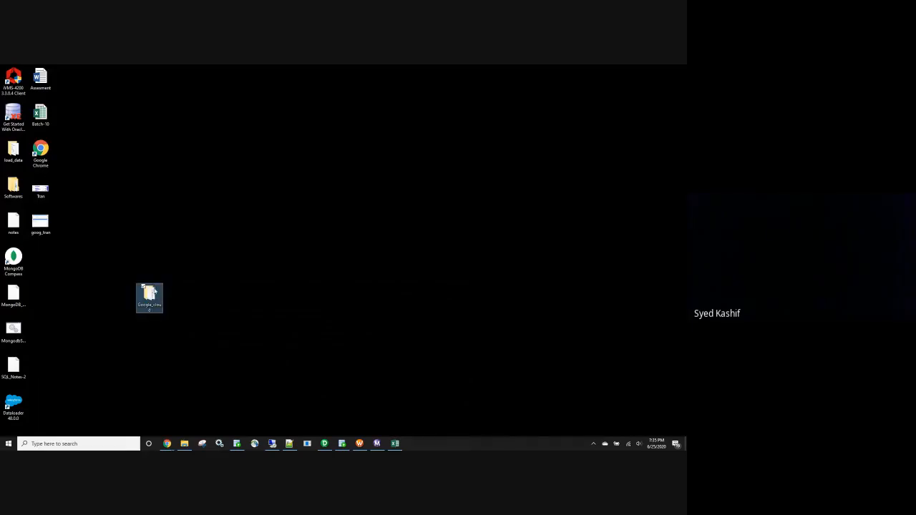
pyautogui.doubleClick(154, 290)
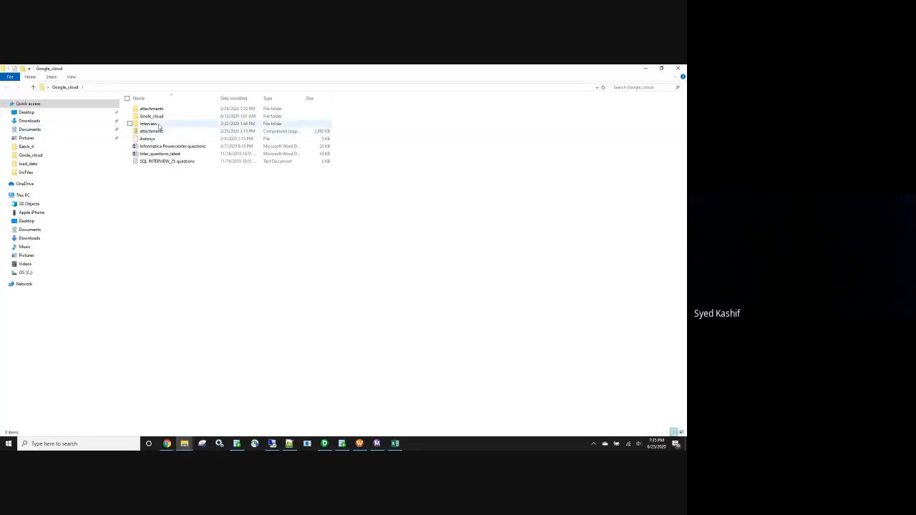
pyautogui.doubleClick(156, 117)
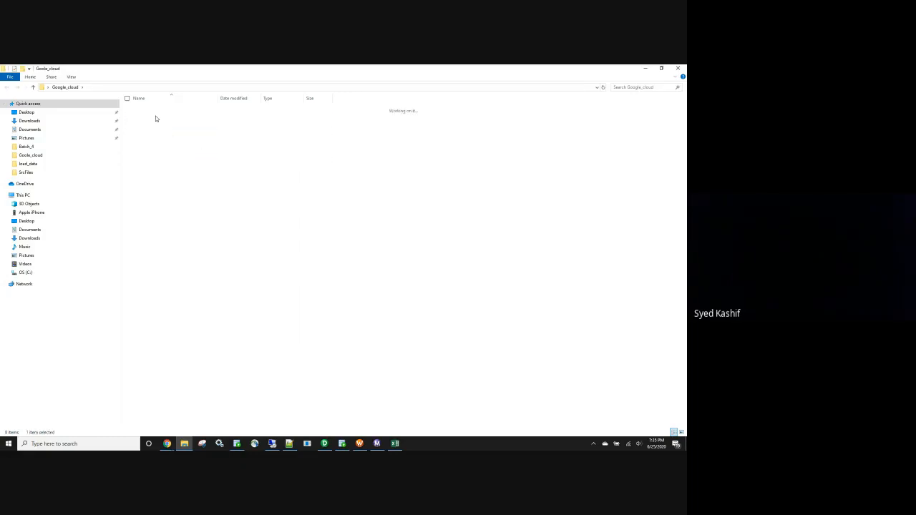
pyautogui.click(160, 109)
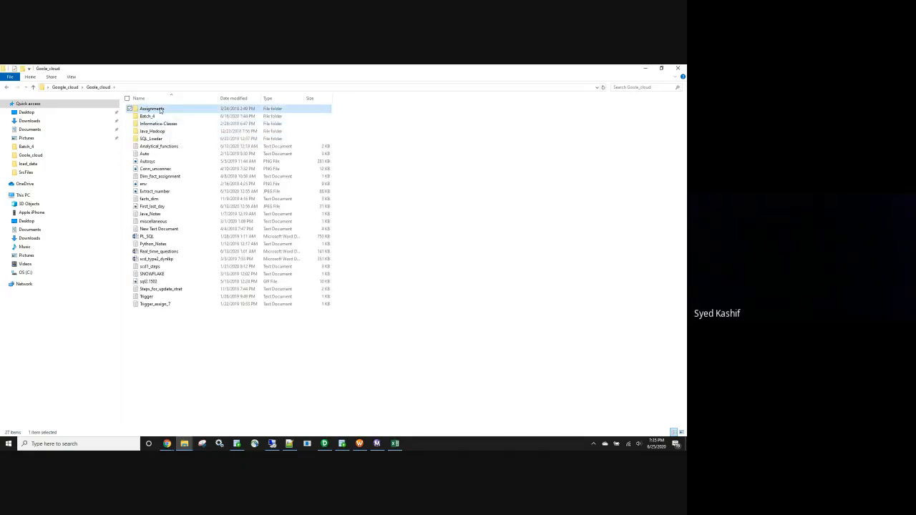
pyautogui.doubleClick(161, 109)
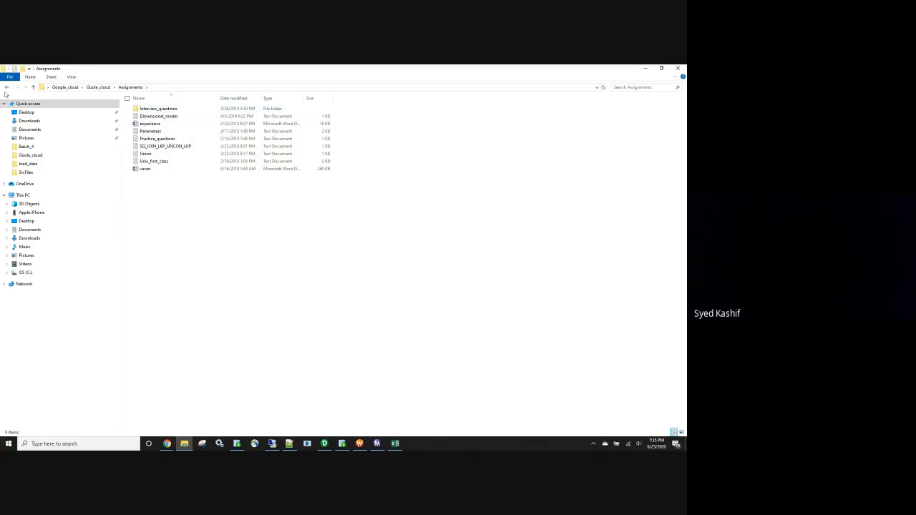
pyautogui.click(7, 87)
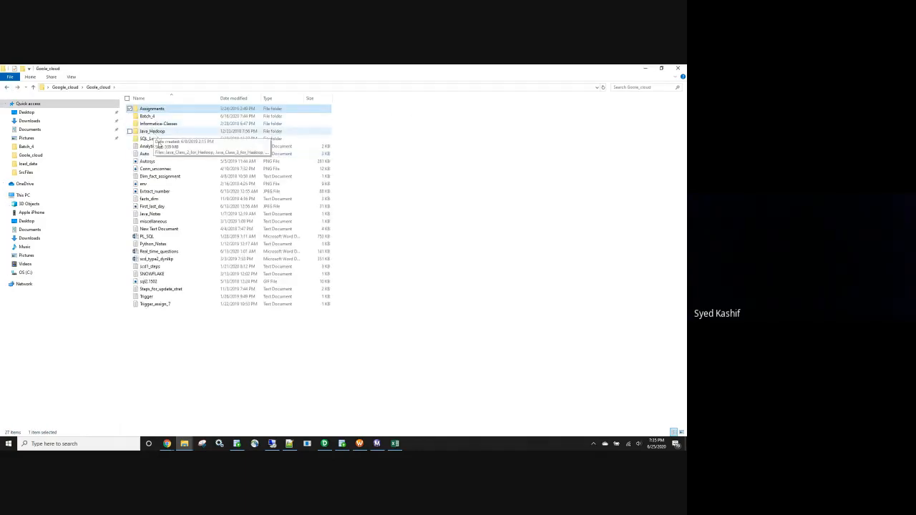
pyautogui.doubleClick(152, 116)
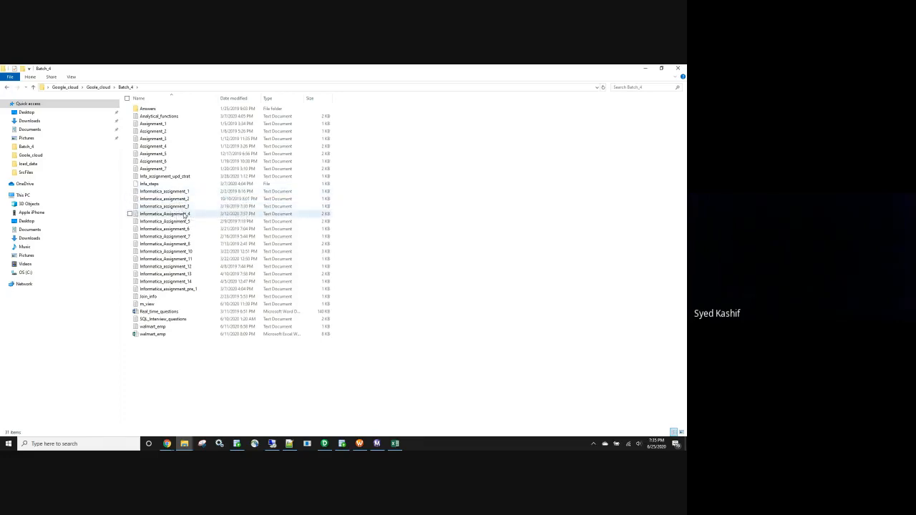
# Open Informatica_Assignment_4, examine its flat file and load requirements through to the end, and close it.
pyautogui.doubleClick(185, 214)
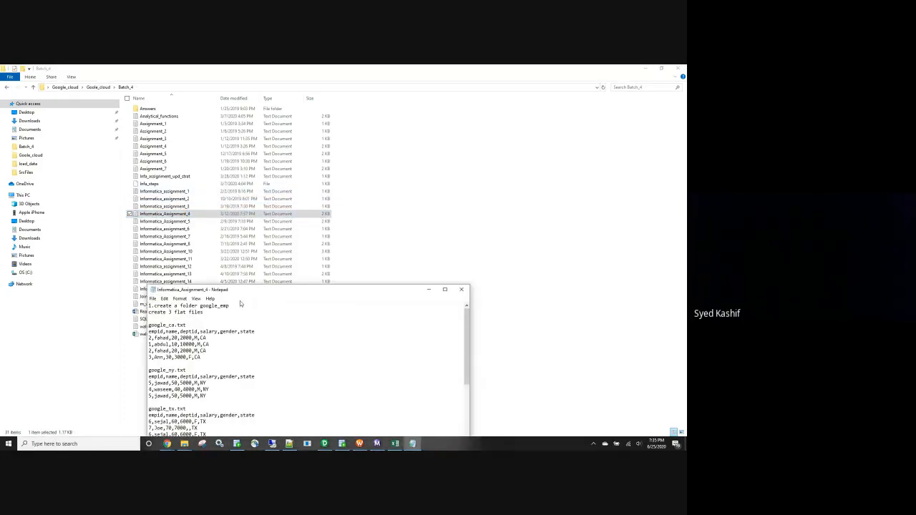
pyautogui.moveTo(240, 289); pyautogui.dragTo(240, 169)
pyautogui.scroll(-2, 248, 328)
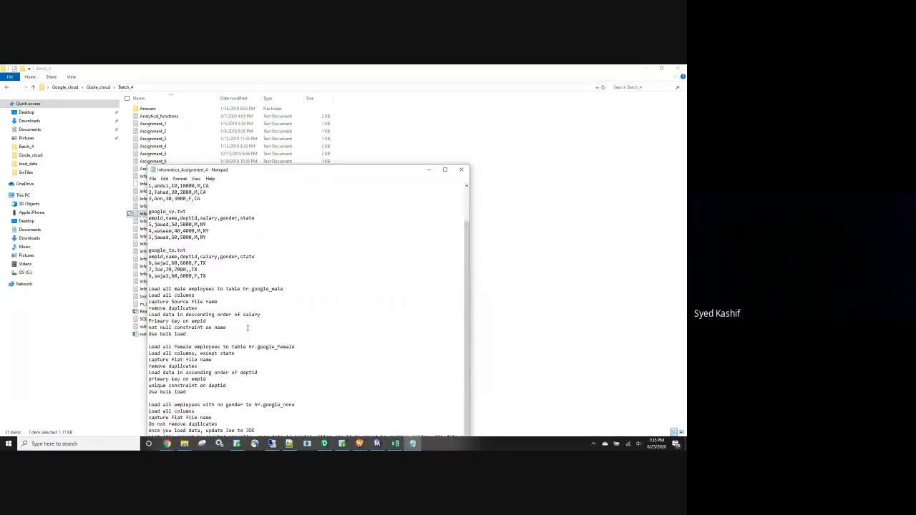
pyautogui.moveTo(258, 172); pyautogui.dragTo(239, 122)
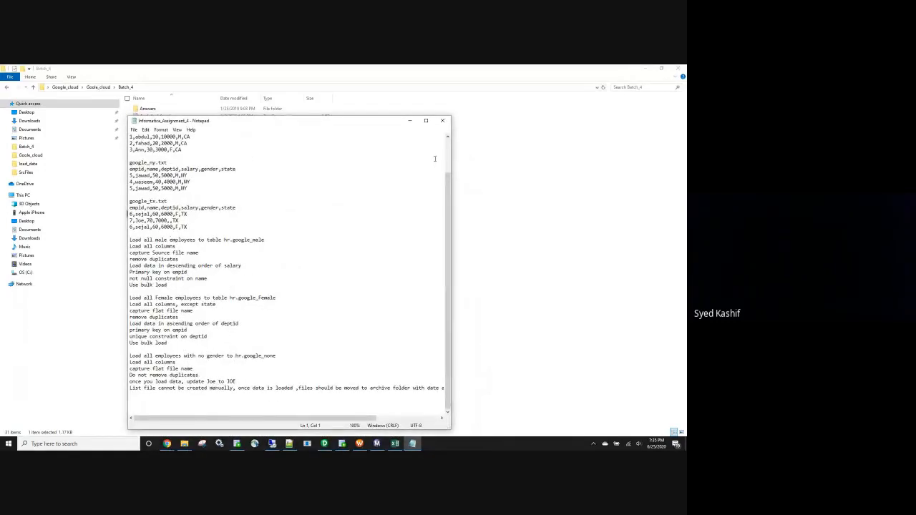
pyautogui.click(442, 123)
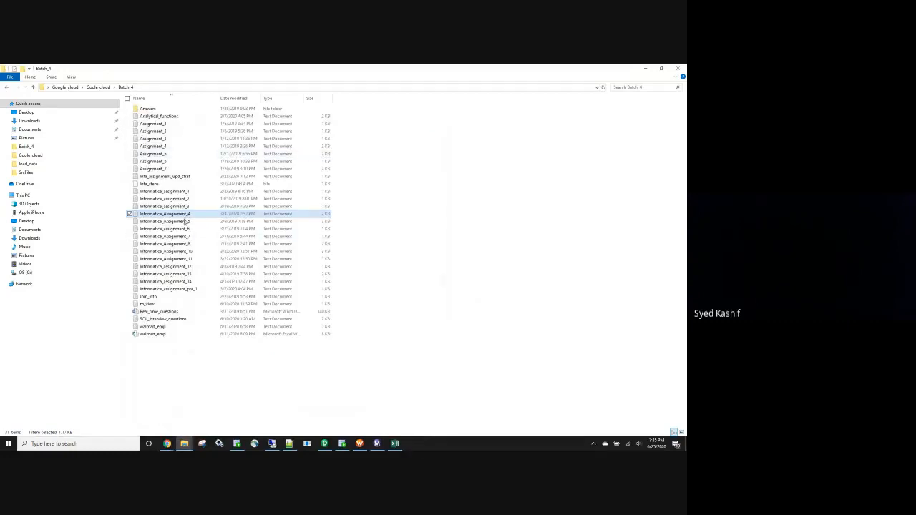
# Read through Informatica_Assignment_5, highlight the rule for negative empid or missing deptid, and close the file.
pyautogui.doubleClick(189, 221)
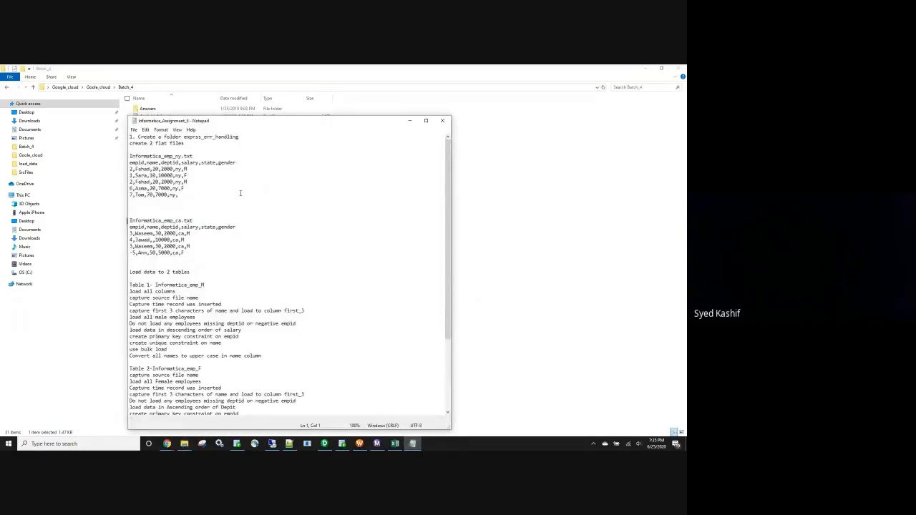
pyautogui.scroll(-1, 242, 197)
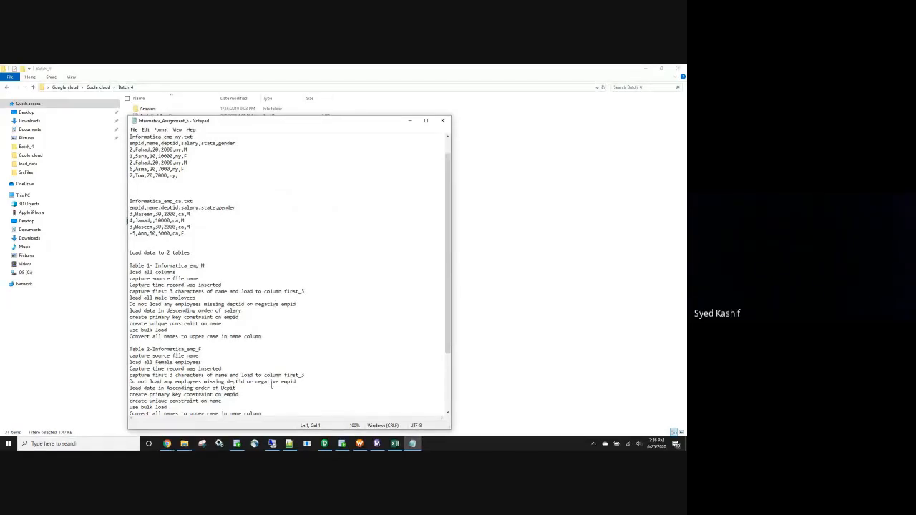
pyautogui.scroll(-1, 292, 384)
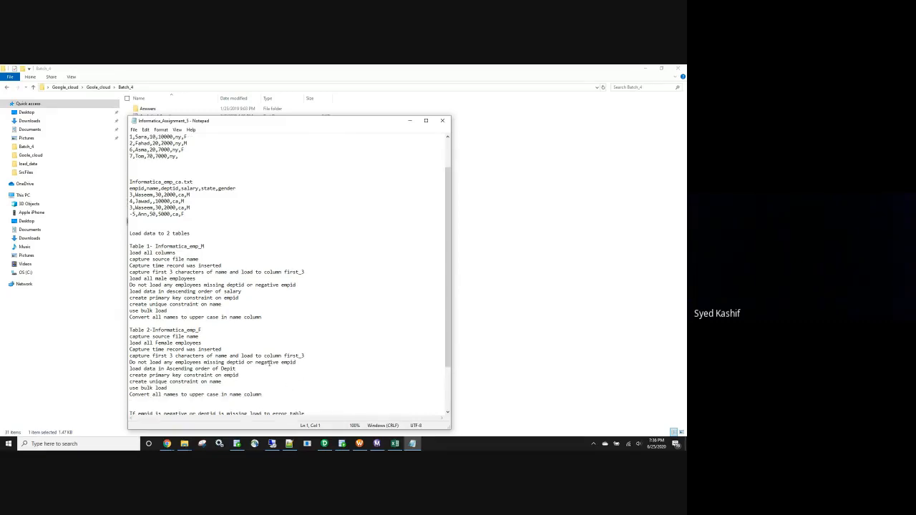
pyautogui.scroll(-3, 242, 373)
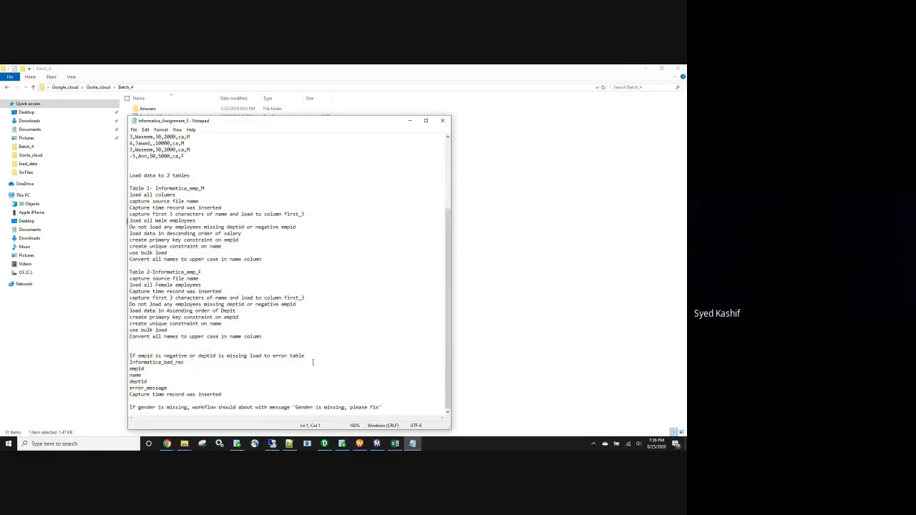
pyautogui.moveTo(307, 356); pyautogui.dragTo(255, 347)
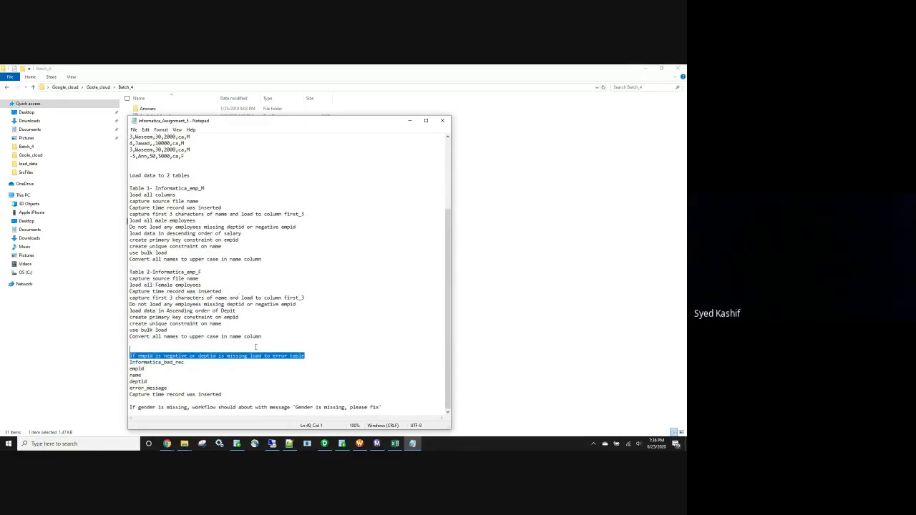
pyautogui.click(442, 120)
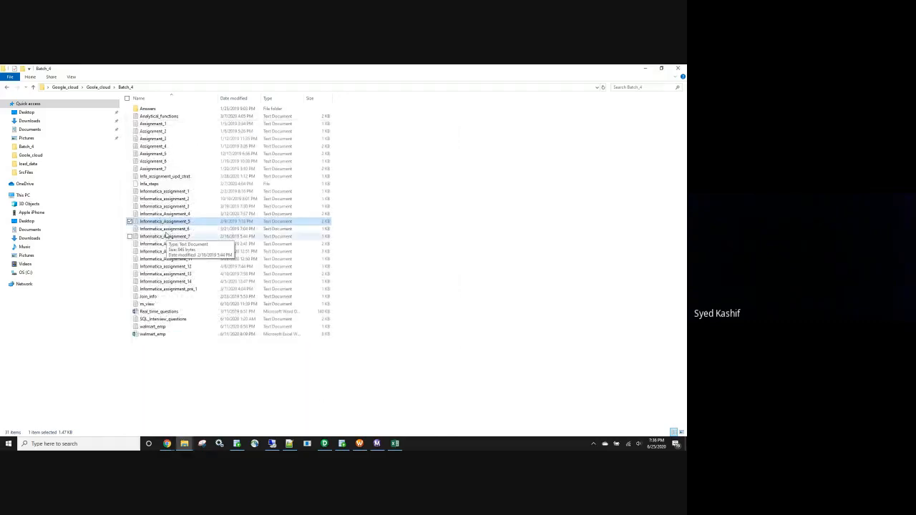
# Examine the mapping requirements in Informatica_assignment_6 and Informatica_Assignment_7, closing each file after reading.
pyautogui.doubleClick(164, 229)
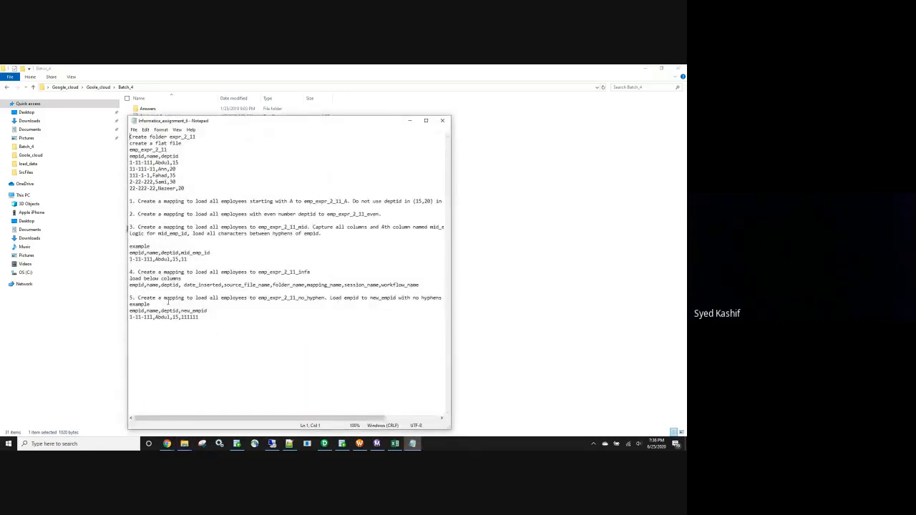
pyautogui.click(444, 121)
pyautogui.doubleClick(185, 236)
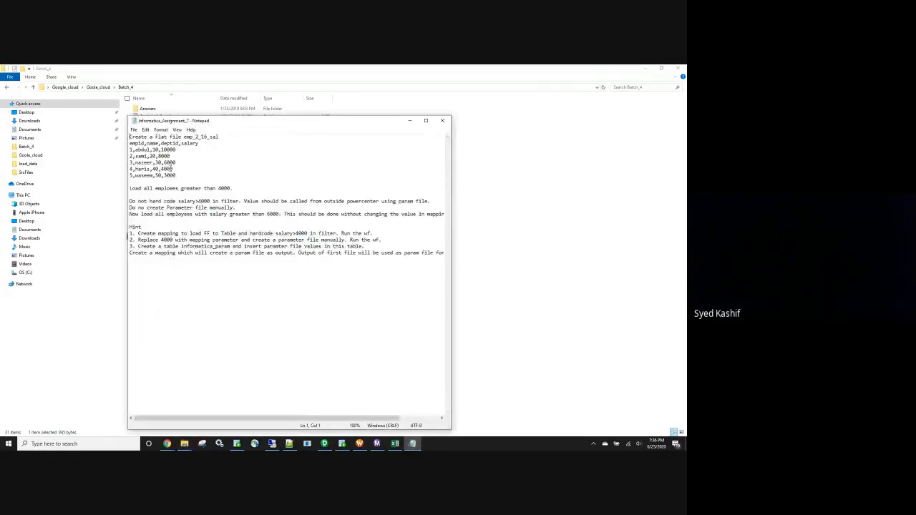
pyautogui.click(443, 121)
# Read Informatica_Assignment_8 down to the emp_raw_data.txt good and bad record requirements, and close it.
pyautogui.doubleClick(164, 245)
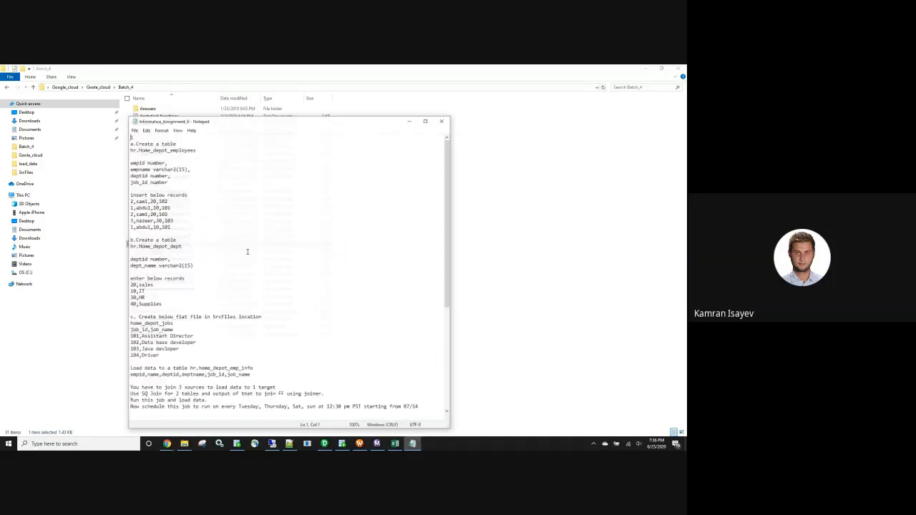
pyautogui.scroll(-3, 212, 236)
pyautogui.scroll(-4, 212, 236)
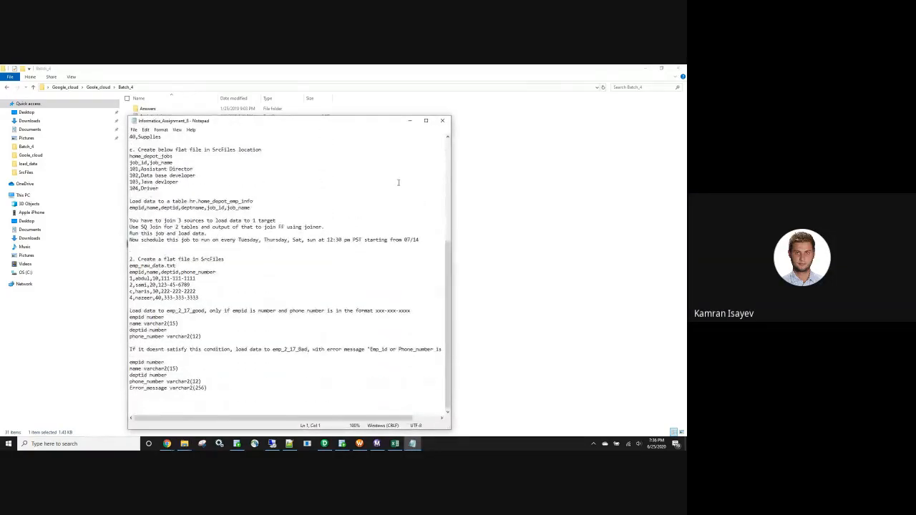
pyautogui.click(442, 120)
# Open Informatica_Assignment_10, examine its lookup and flat file tasks down to the end, and close it.
pyautogui.click(189, 254)
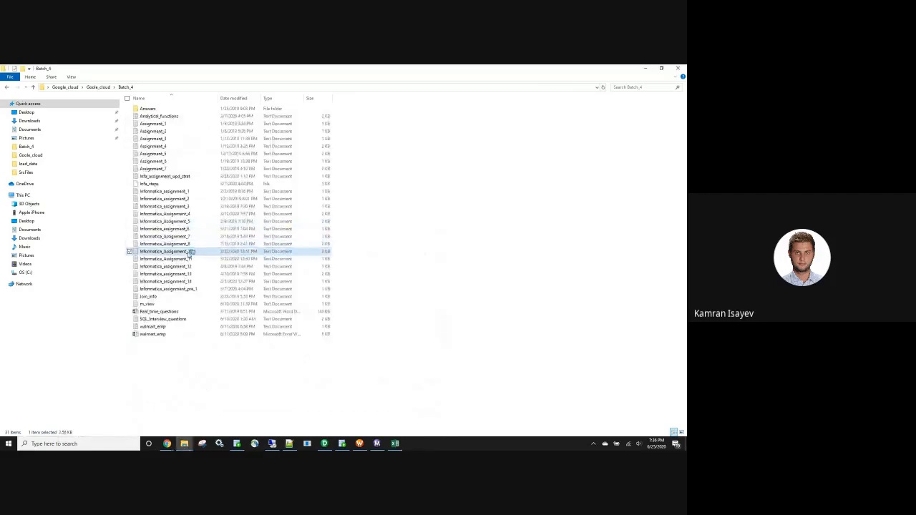
pyautogui.doubleClick(189, 253)
pyautogui.scroll(-15, 278, 228)
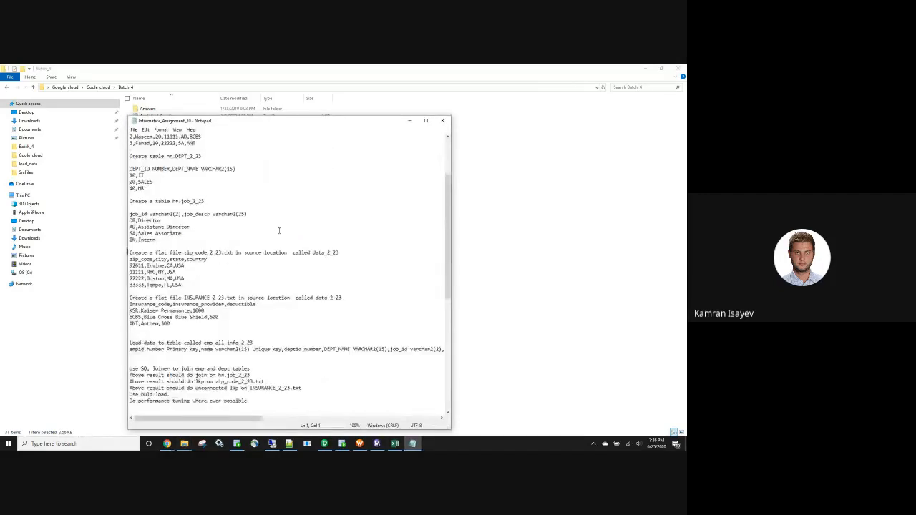
pyautogui.click(442, 120)
# Open Informatica_Assignment_11, highlight the "emplid is varchar" condition among the bad record requirements, and close the file.
pyautogui.click(190, 259)
pyautogui.doubleClick(190, 260)
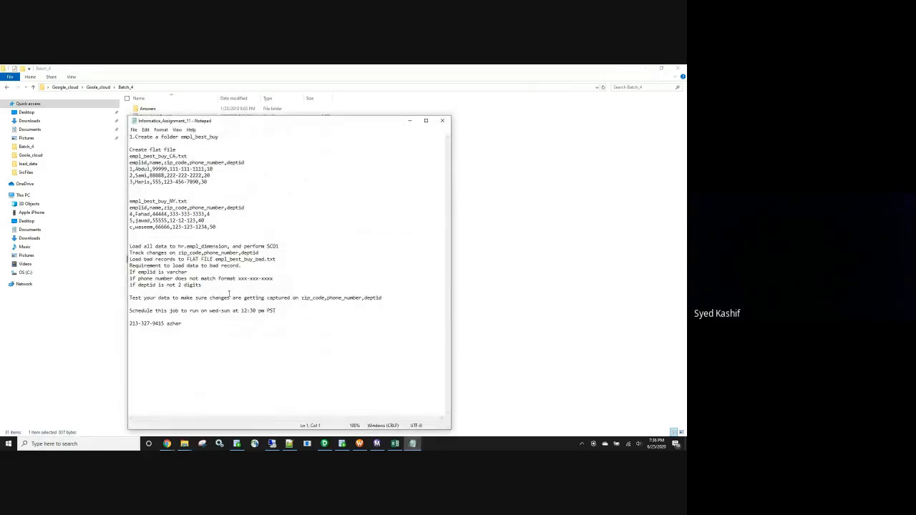
pyautogui.moveTo(276, 279); pyautogui.dragTo(138, 273)
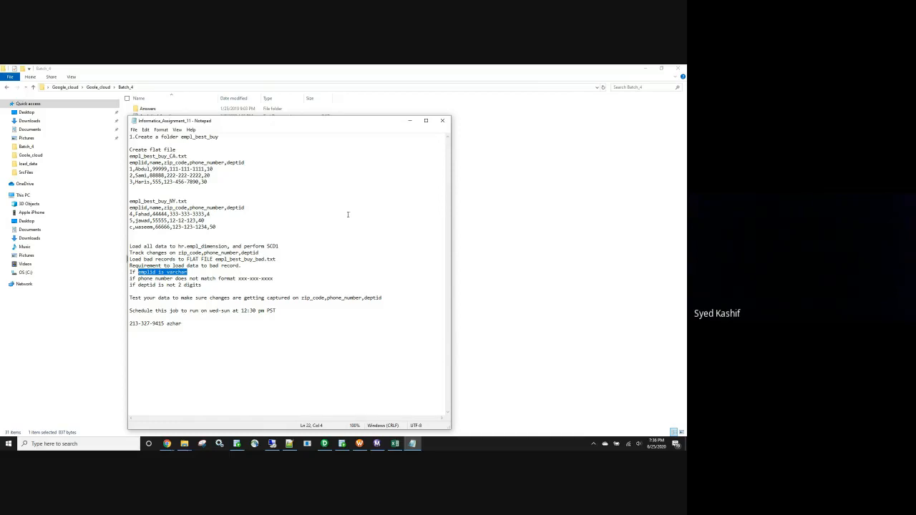
pyautogui.click(443, 120)
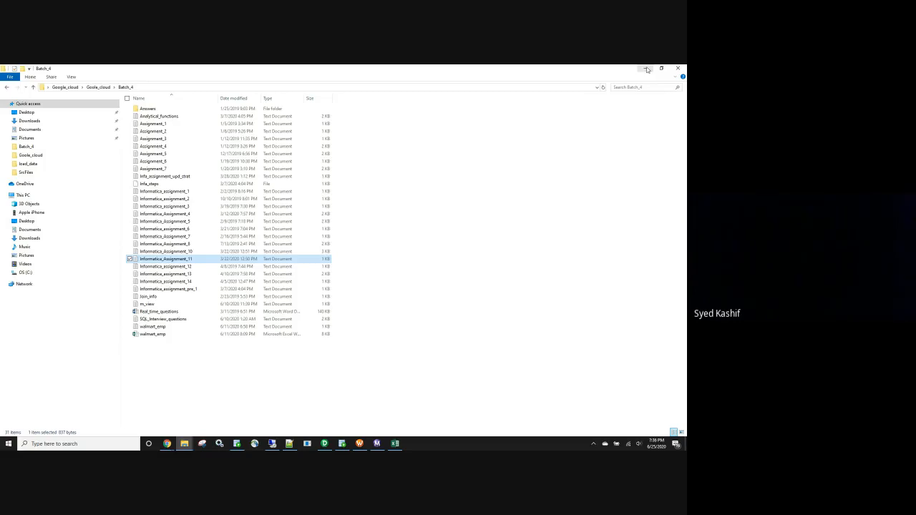
# Reopen Informatica_Assignment_11 to point out the emplid varchar rule again, close it, and minimize the Batch_4 folder window.
pyautogui.doubleClick(188, 261)
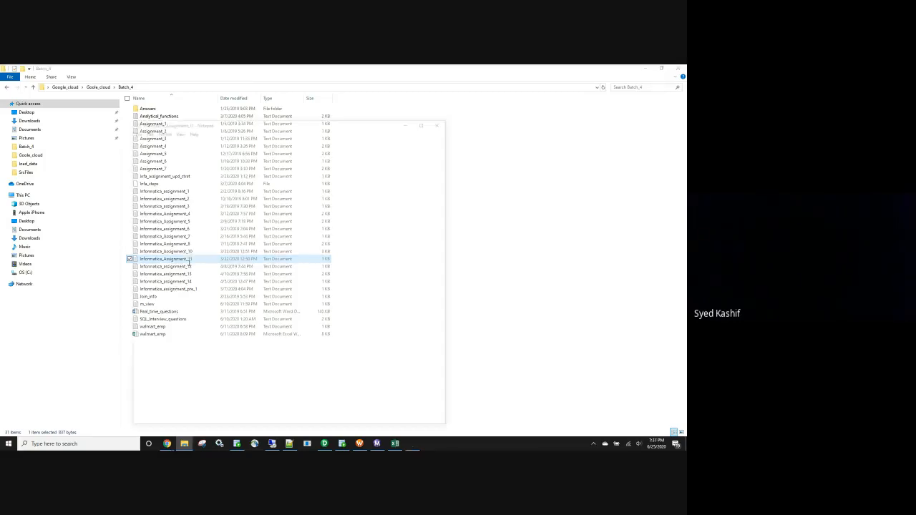
pyautogui.moveTo(190, 274); pyautogui.dragTo(130, 273)
pyautogui.click(441, 121)
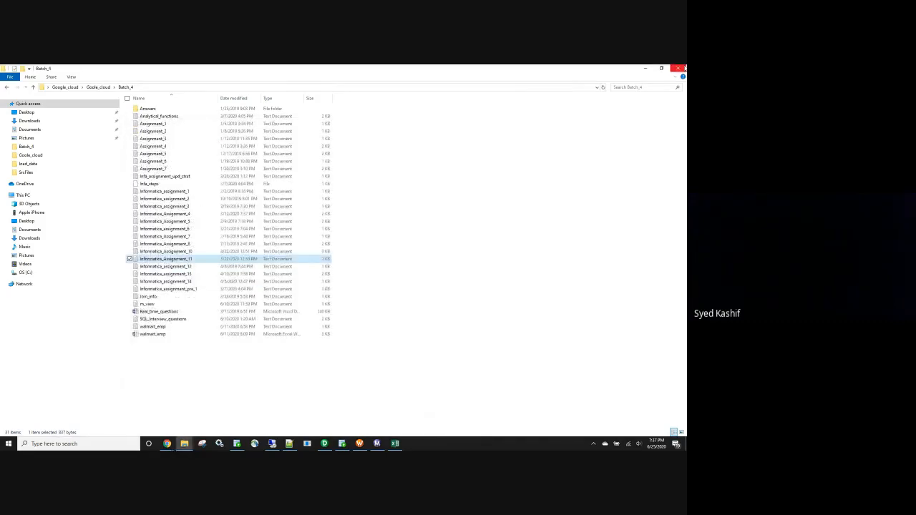
pyautogui.click(647, 69)
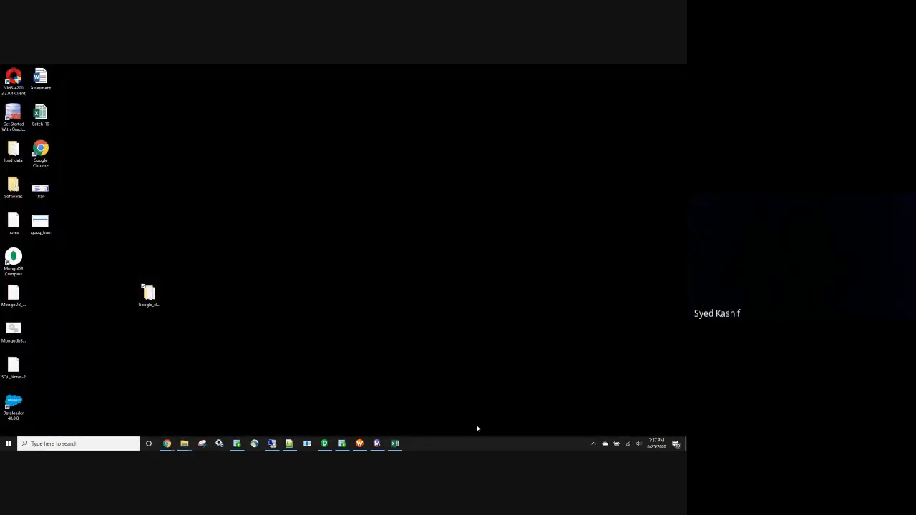
pyautogui.moveTo(324, 444)
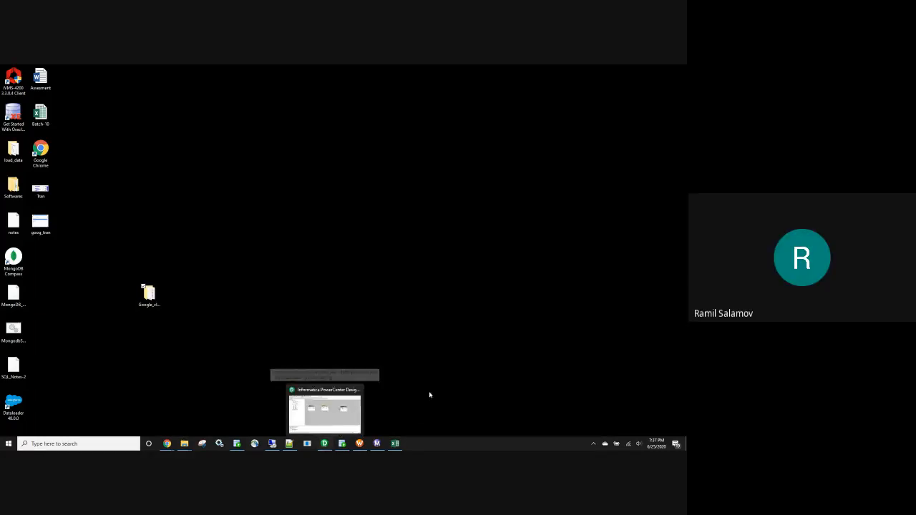
pyautogui.click(419, 344)
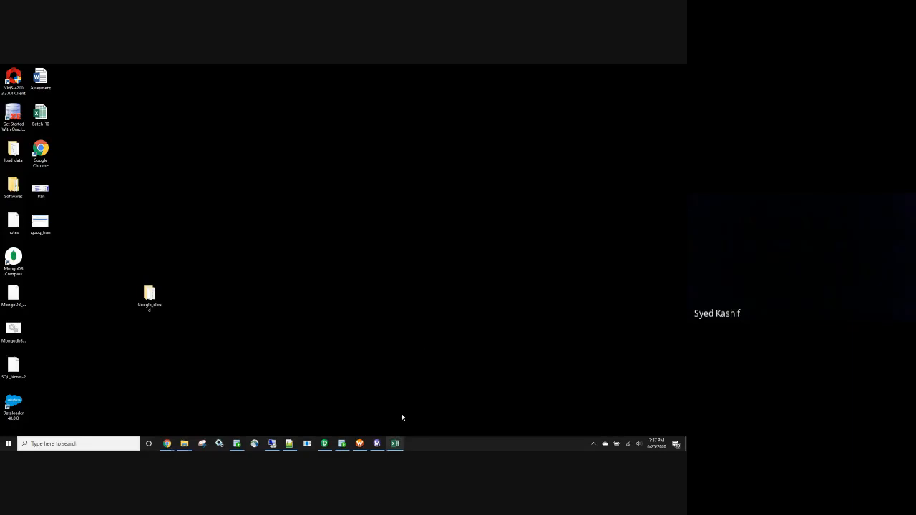
pyautogui.click(324, 442)
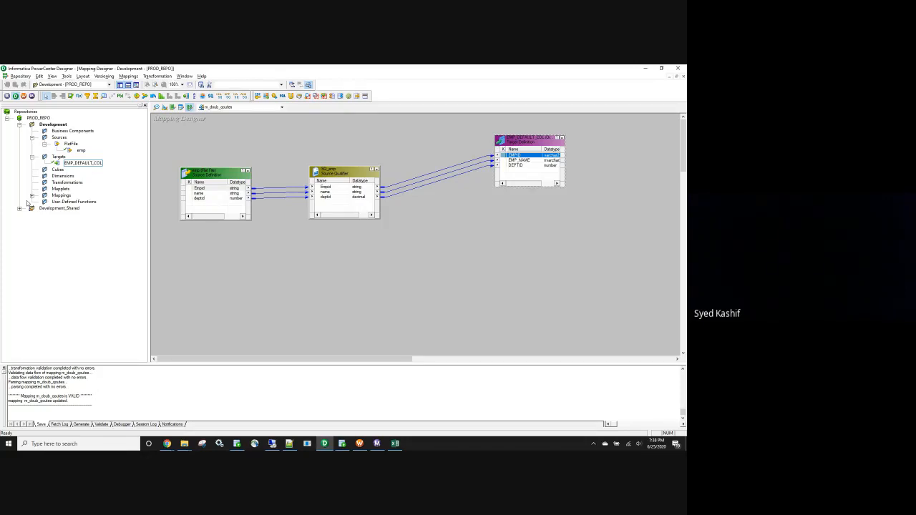
# Switch to the Batch-10 workbook in Excel and append ", scheduler" to the Day-18 topics on the Class_Schedule sheet.
pyautogui.click(395, 443)
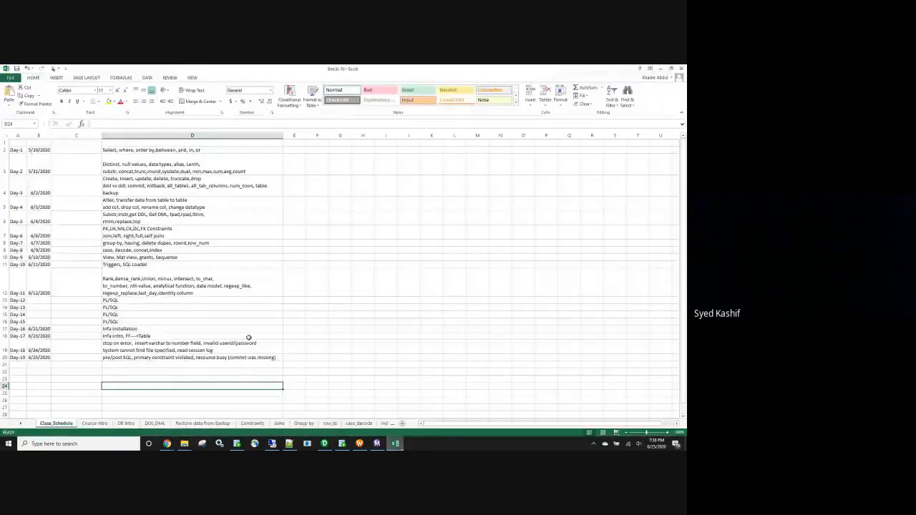
pyautogui.click(236, 349)
pyautogui.doubleClick(222, 350)
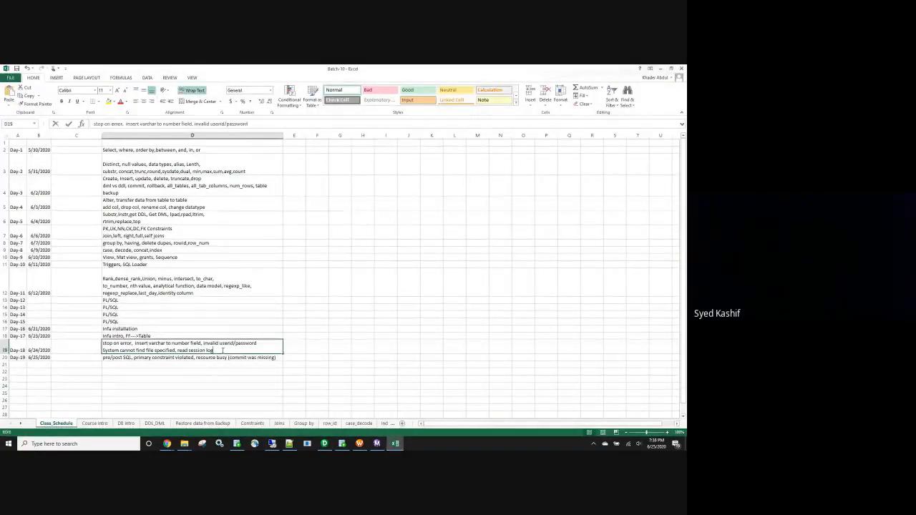
pyautogui.write(', sched')
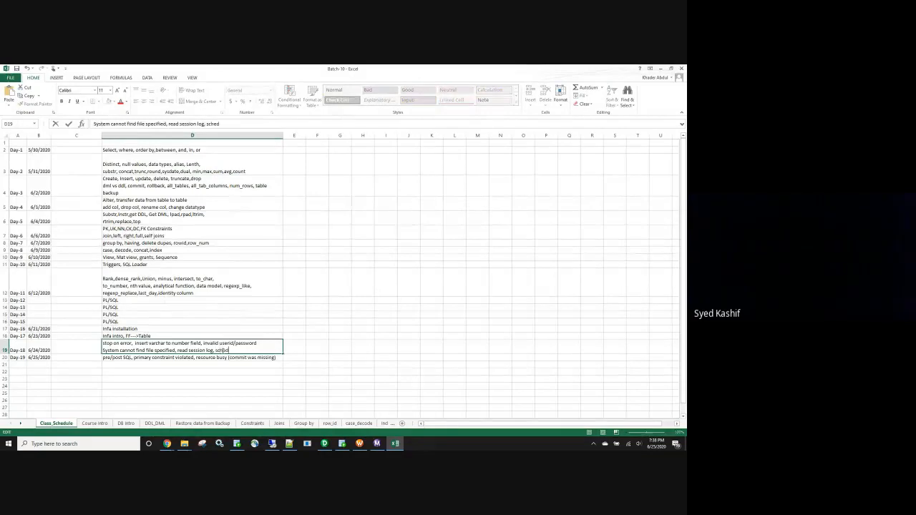
pyautogui.write('uler')
# Add a new line reading "cannot handle number fields greater than 31 digits" inside the Day-19 topics cell.
pyautogui.doubleClick(279, 357)
pyautogui.hotkey('alt', 'Return')
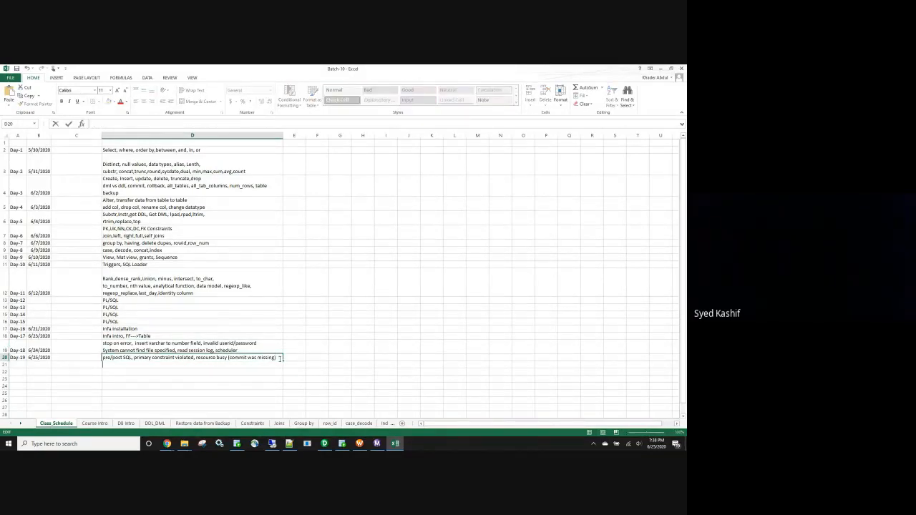
pyautogui.write('cannot handle number fiel')
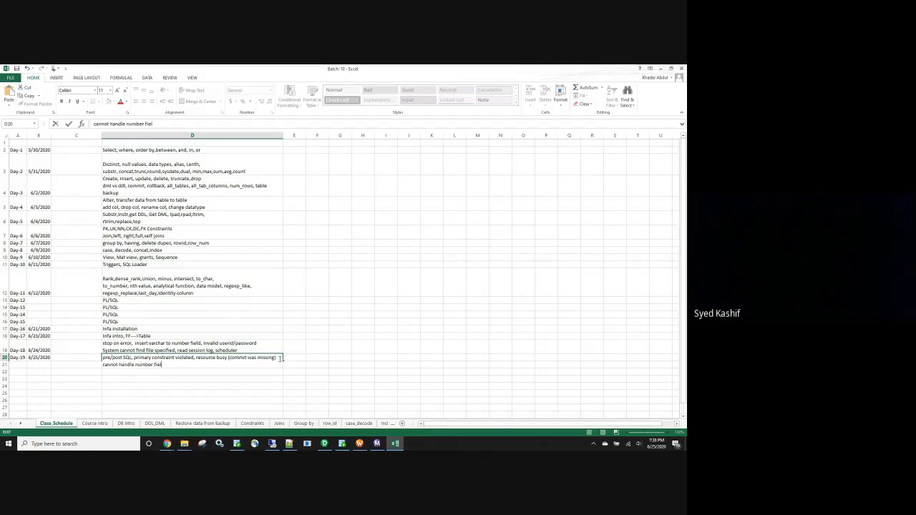
pyautogui.write('ds greater ')
pyautogui.write('than 31 cha')
pyautogui.write('digits')
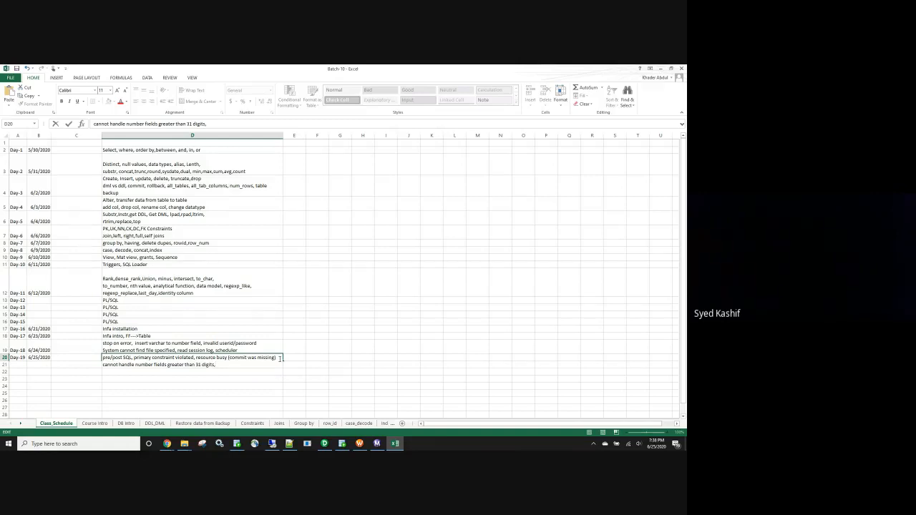
# Continue the Day-19 note with ", if data is enlosed between "abc"" and a new line "and it is split into 2 lines, use custom pro".
pyautogui.write(', if data is enlosed between "abd"')
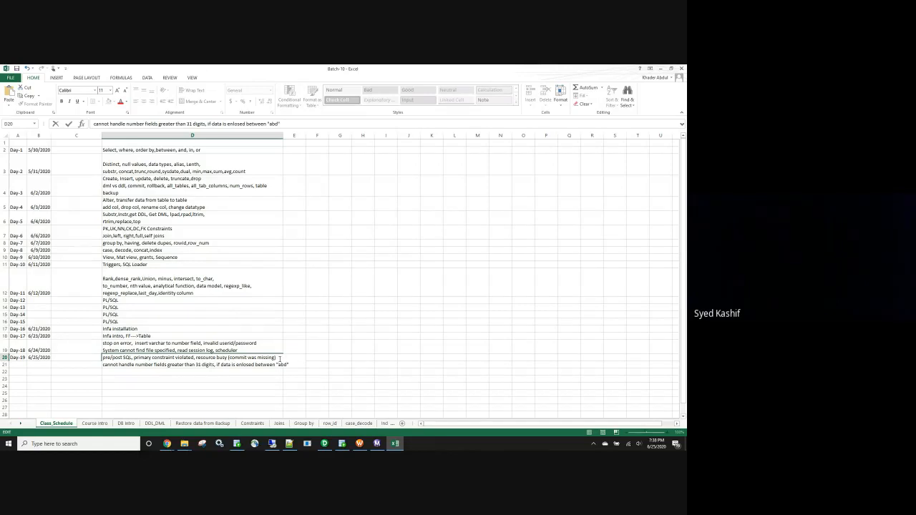
pyautogui.hotkey('alt', 'Return')
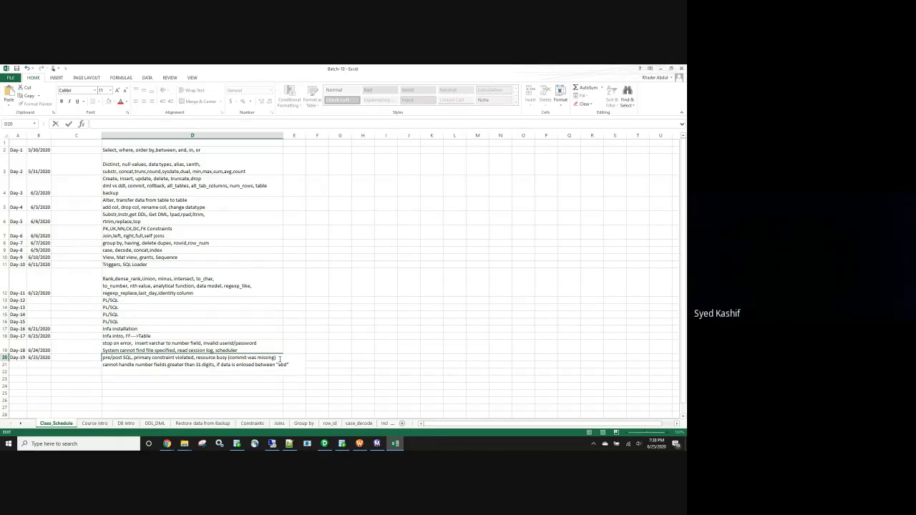
pyautogui.write('and it is split into 2 lines, use custom pro')
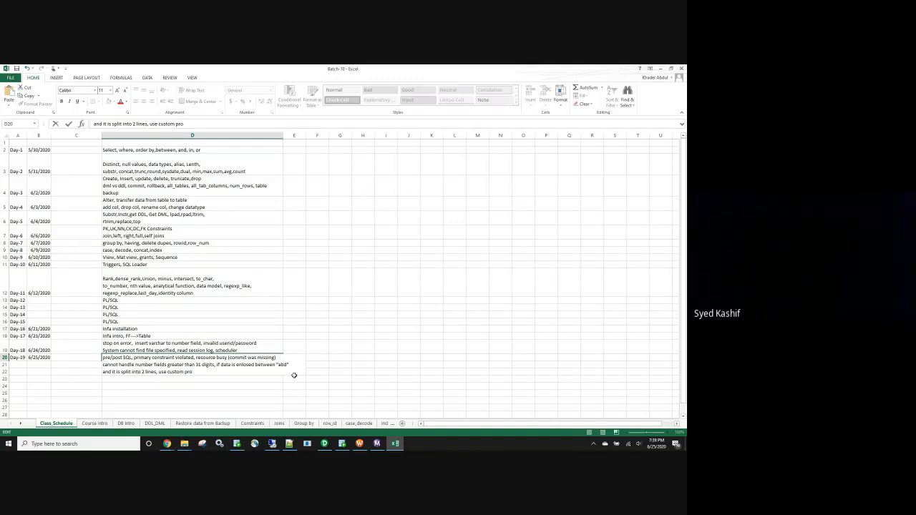
pyautogui.press('Up')
pyautogui.click(300, 163)
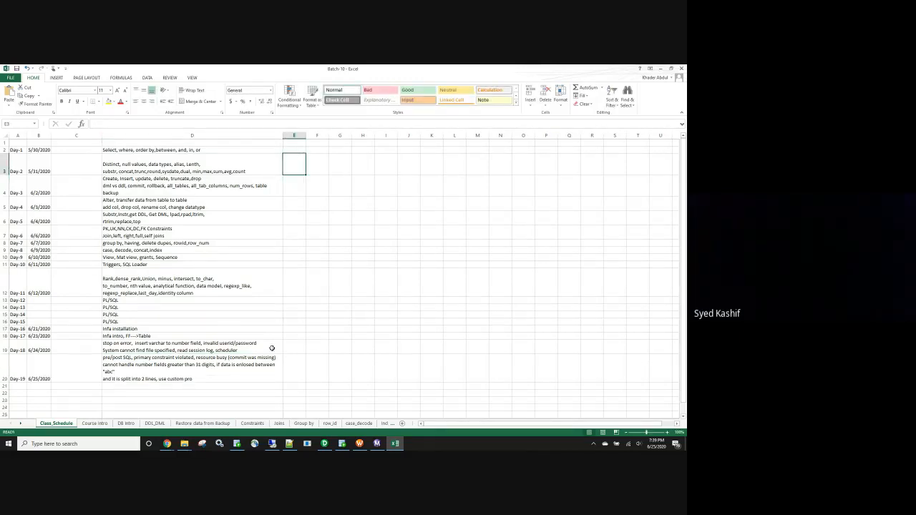
# Remove the line break after "abc" in the Day-19 cell so the note continues on the same line.
pyautogui.doubleClick(158, 366)
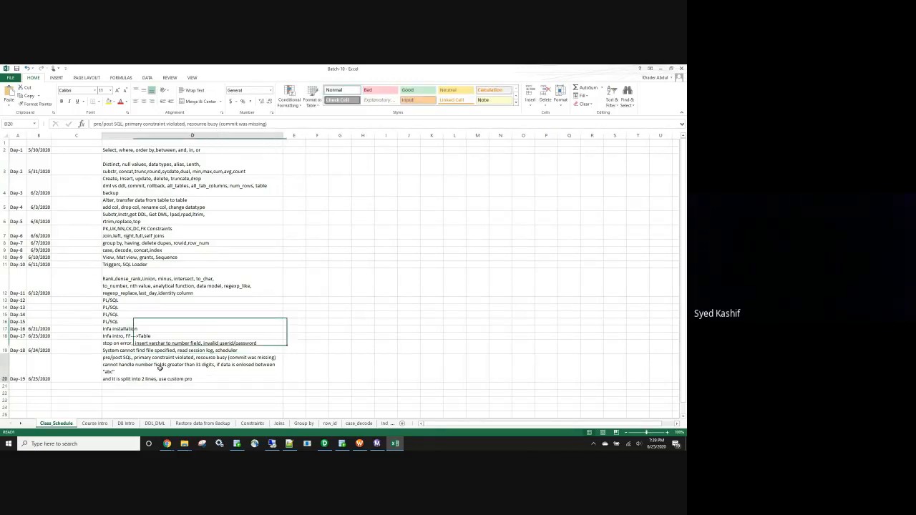
pyautogui.click(129, 372)
pyautogui.press('Delete')
pyautogui.click(479, 345)
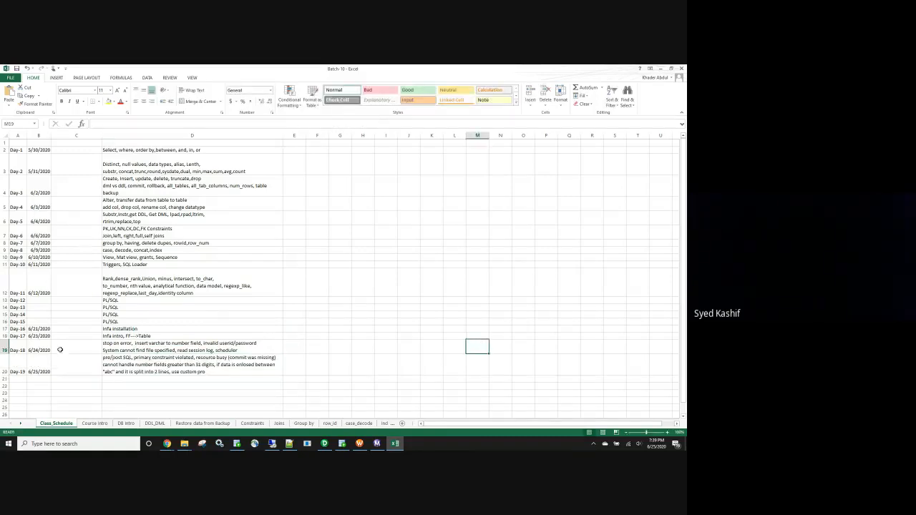
pyautogui.click(105, 393)
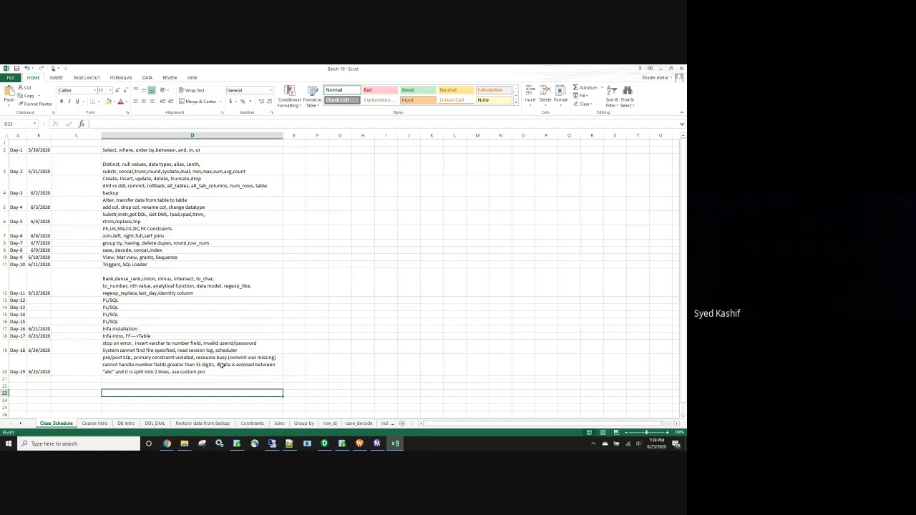
# Complete the end of the Day-19 note so it reads "use custom property.".
pyautogui.doubleClick(212, 372)
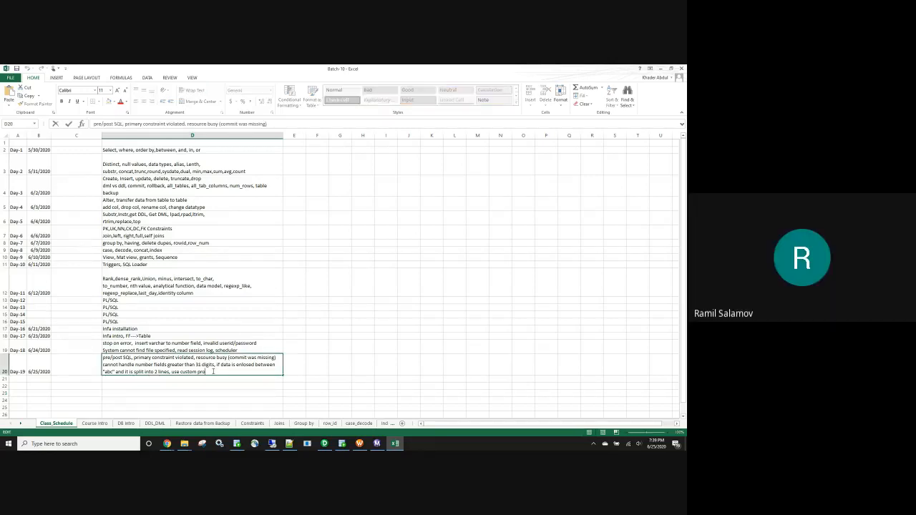
pyautogui.write('perty.')
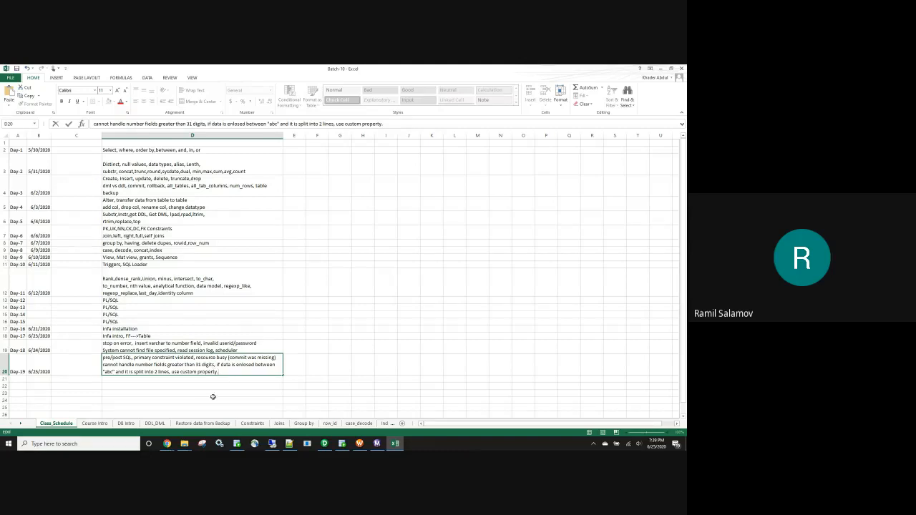
pyautogui.click(213, 396)
pyautogui.click(205, 379)
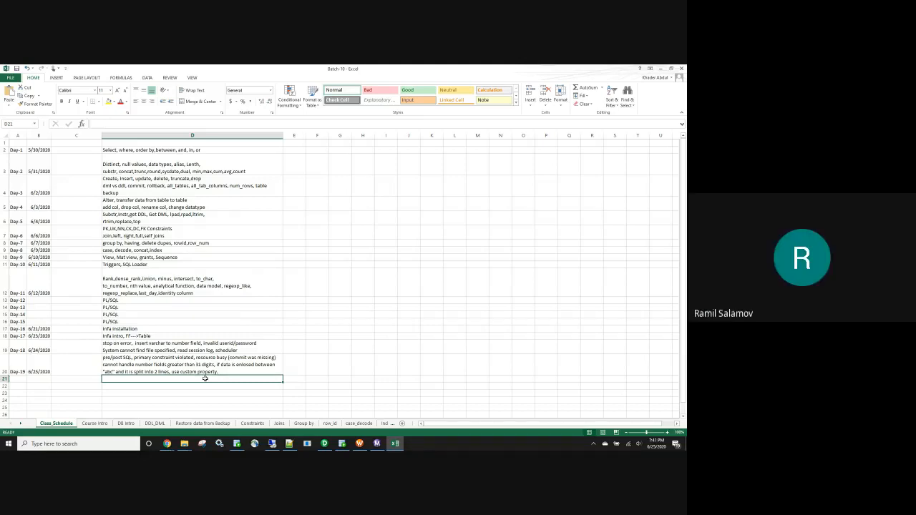
# Switch to PowerCenter Designer and place an Expression transformation below the flow between SQ_emp and the target in m_doub_qoutes.
pyautogui.click(326, 445)
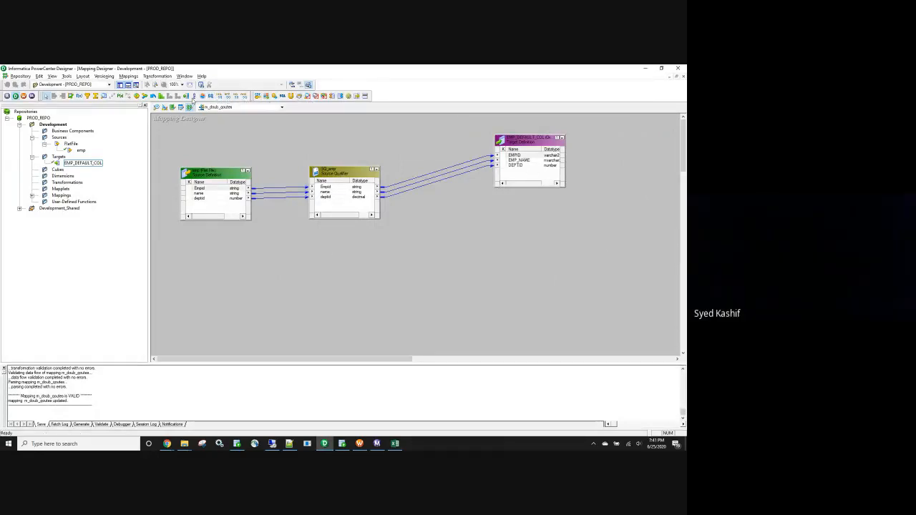
pyautogui.click(308, 299)
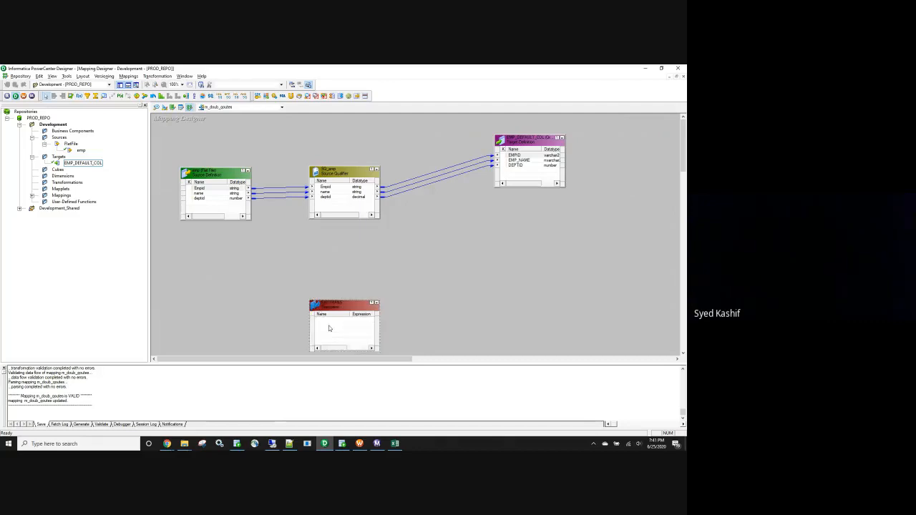
pyautogui.doubleClick(329, 327)
pyautogui.click(455, 131)
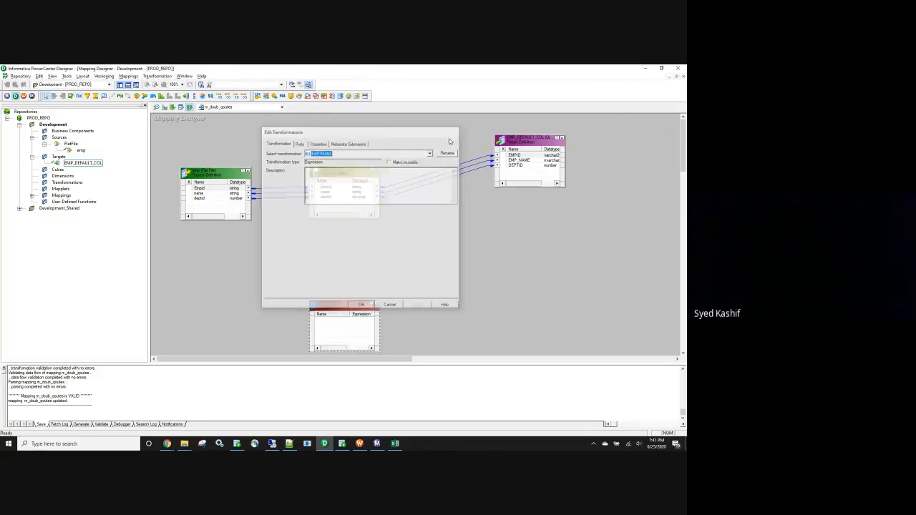
pyautogui.moveTo(412, 253); pyautogui.dragTo(420, 244)
# Copy all ports of the SQ_emp source qualifier into the new Expression transformation.
pyautogui.rightClick(332, 187)
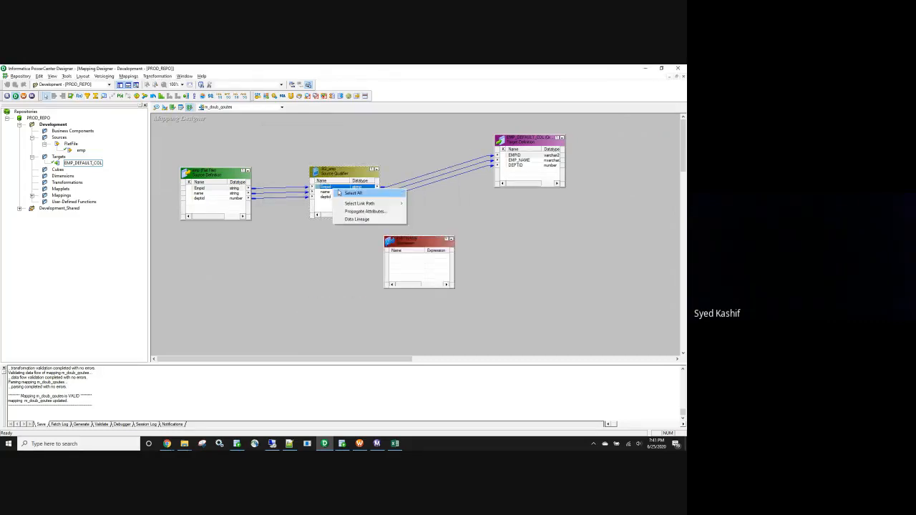
pyautogui.click(353, 192)
pyautogui.moveTo(338, 195); pyautogui.dragTo(413, 267)
# Add an output-only port named o_Empid after deptid in the Expression transformation.
pyautogui.doubleClick(411, 266)
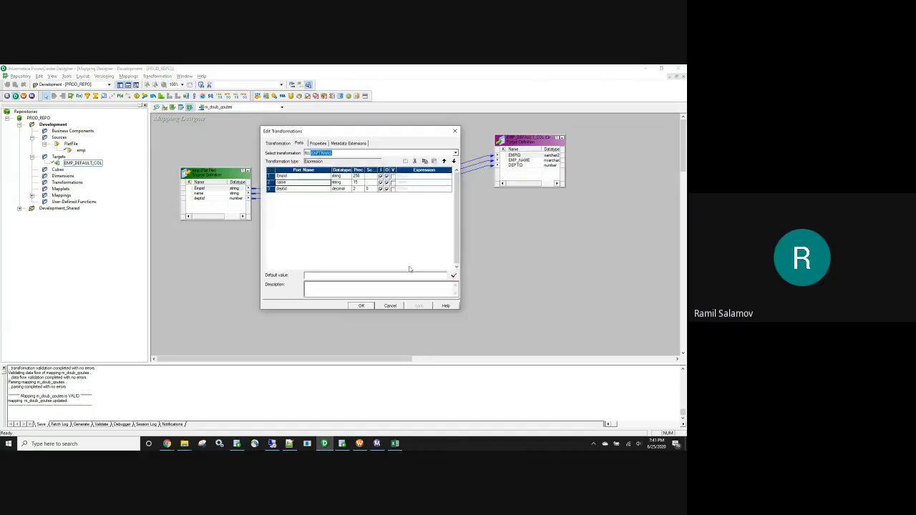
pyautogui.click(387, 188)
pyautogui.click(406, 161)
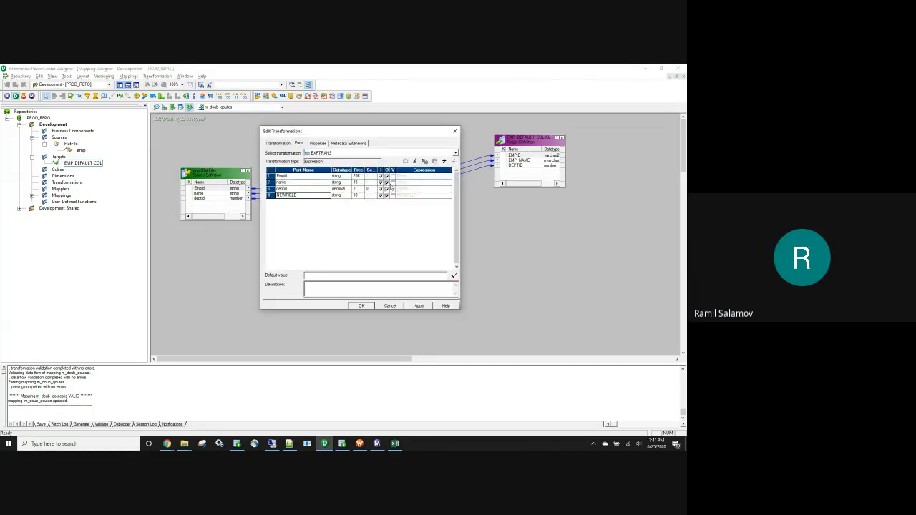
pyautogui.click(380, 196)
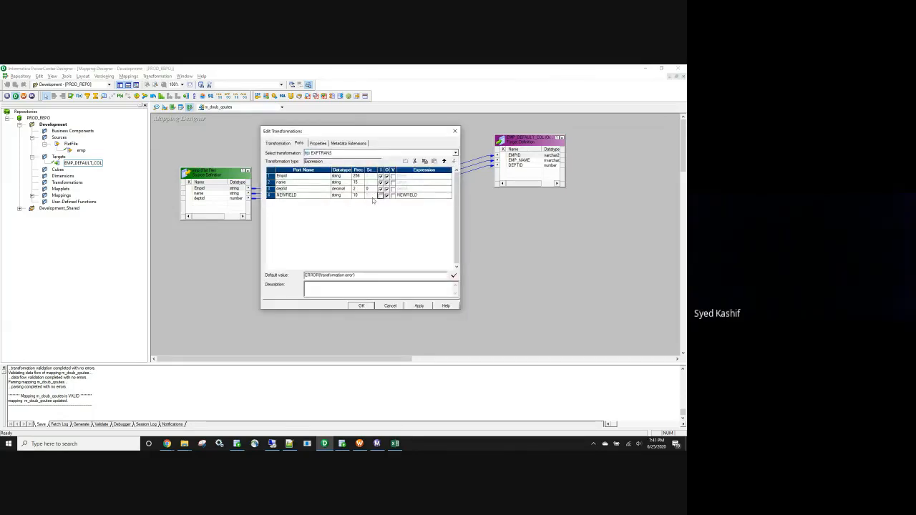
pyautogui.click(283, 177)
pyautogui.click(286, 195)
pyautogui.write('d')
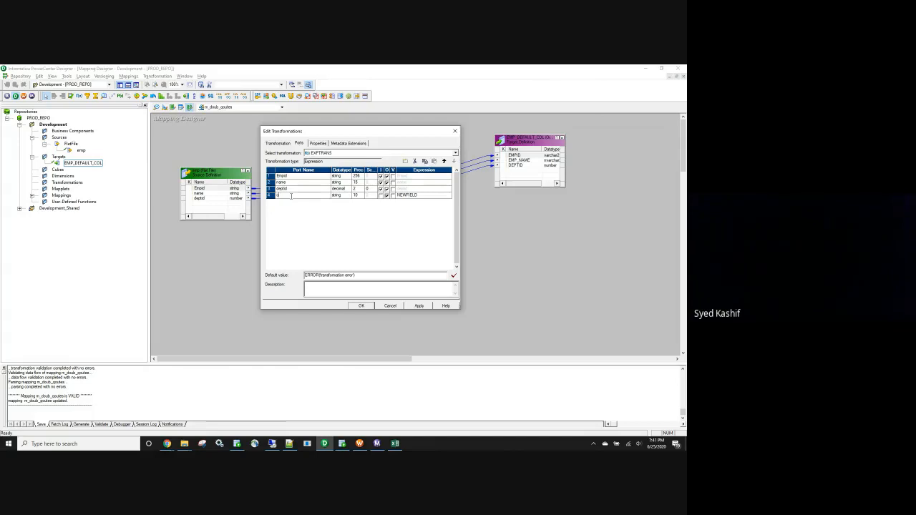
pyautogui.write('_Empid')
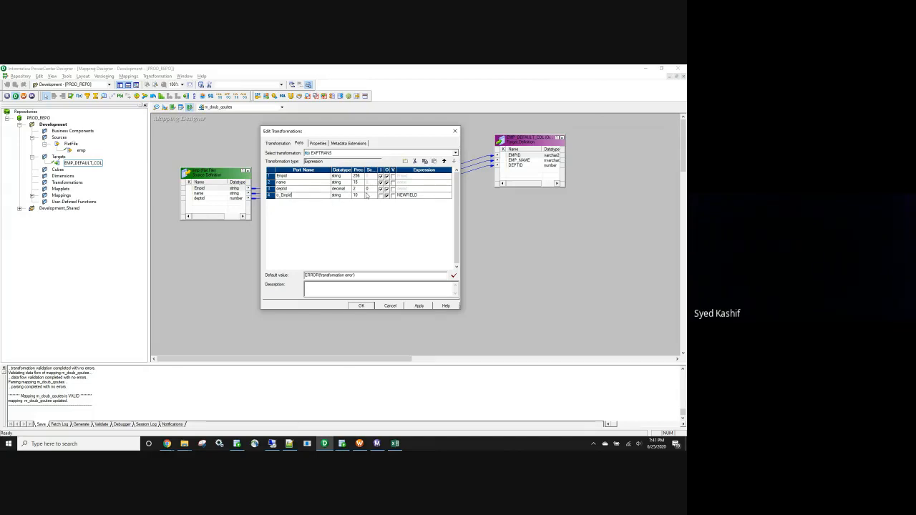
# Open the o_Empid port's expression for editing and clear the default NEWFIELD formula.
pyautogui.click(358, 197)
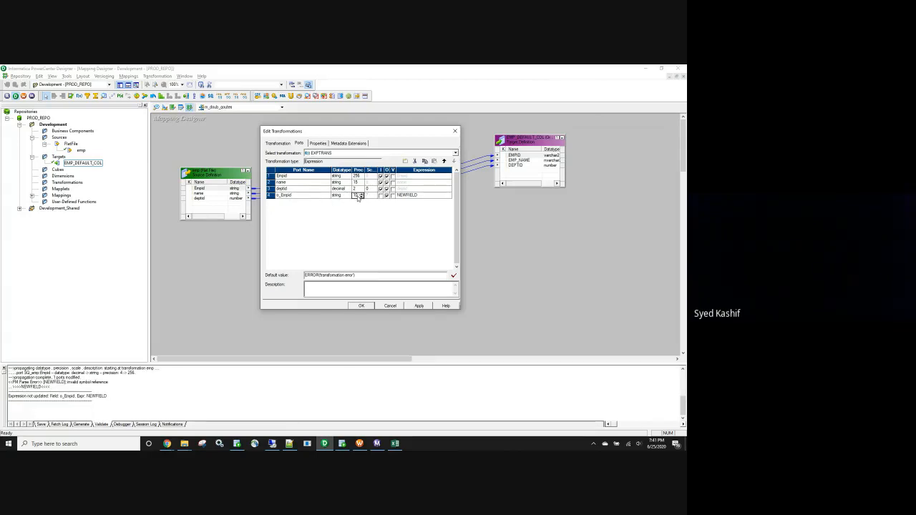
pyautogui.click(445, 196)
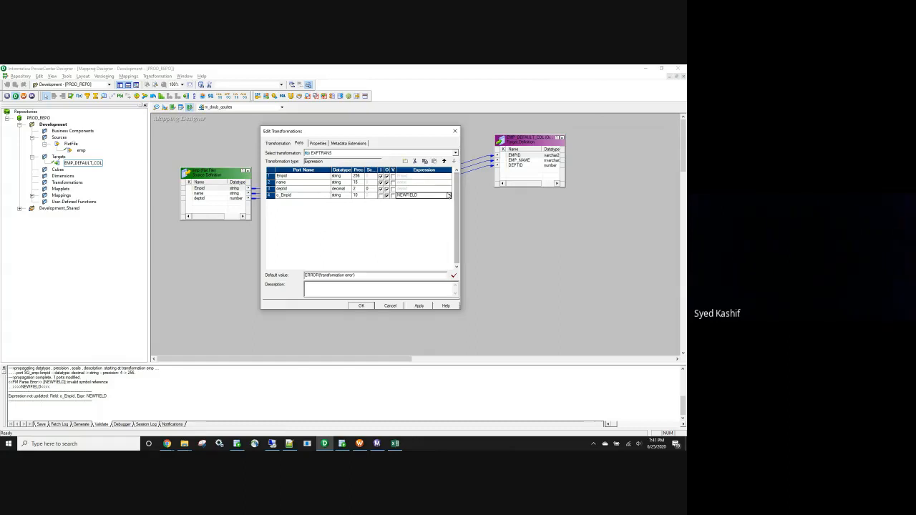
pyautogui.click(449, 196)
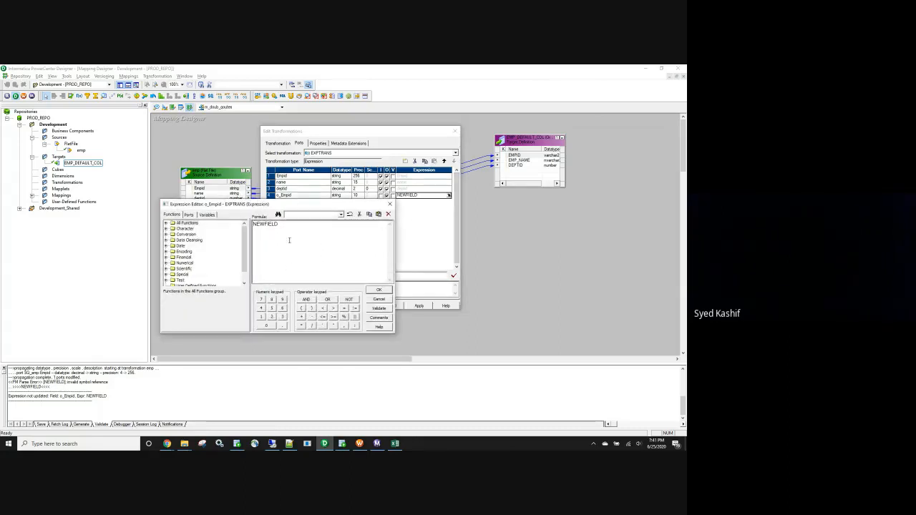
pyautogui.hotkey('ctrl', 'a')
pyautogui.write('mf(')
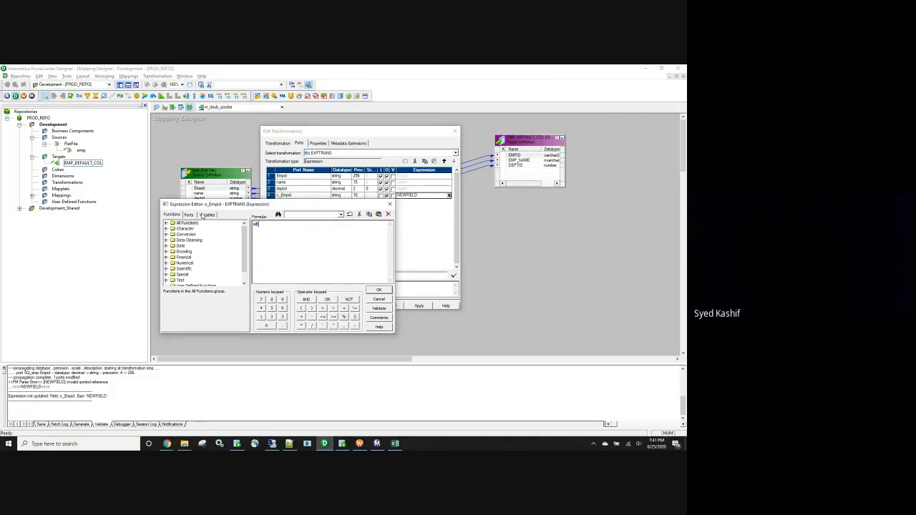
pyautogui.write('emp')
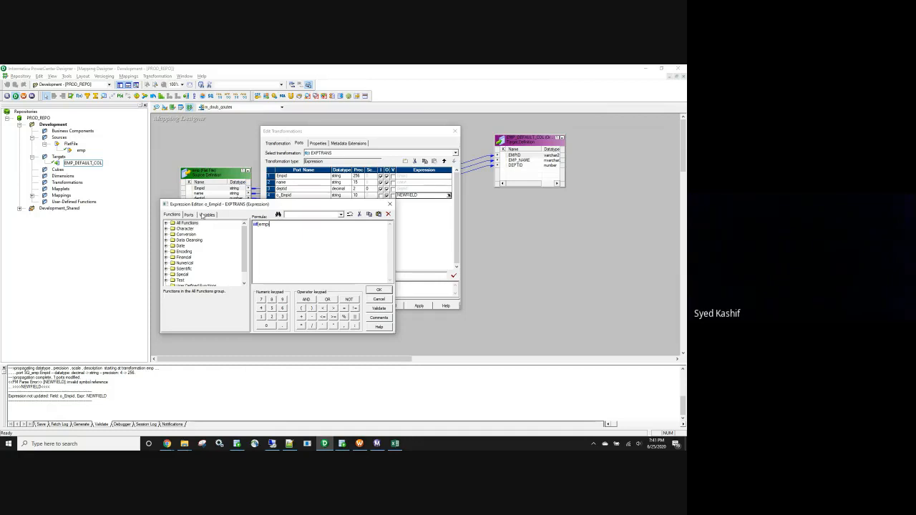
pyautogui.press('BackSpace')
pyautogui.press('BackSpace')
pyautogui.press('BackSpace')
pyautogui.press('BackSpace')
pyautogui.press('BackSpace')
pyautogui.press('BackSpace')
pyautogui.press('BackSpace')
pyautogui.press('BackSpace')
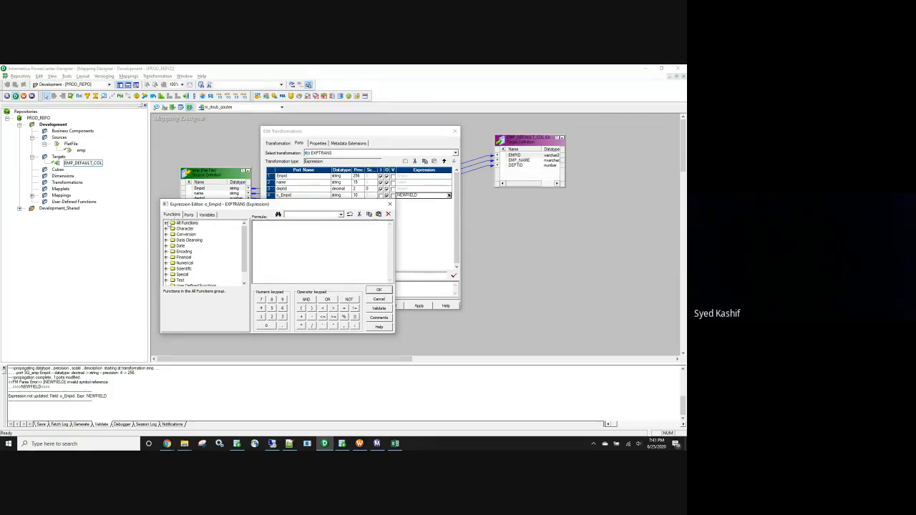
# Insert the IIF function from the list of all functions into the o_Empid formula.
pyautogui.click(167, 224)
pyautogui.click(193, 247)
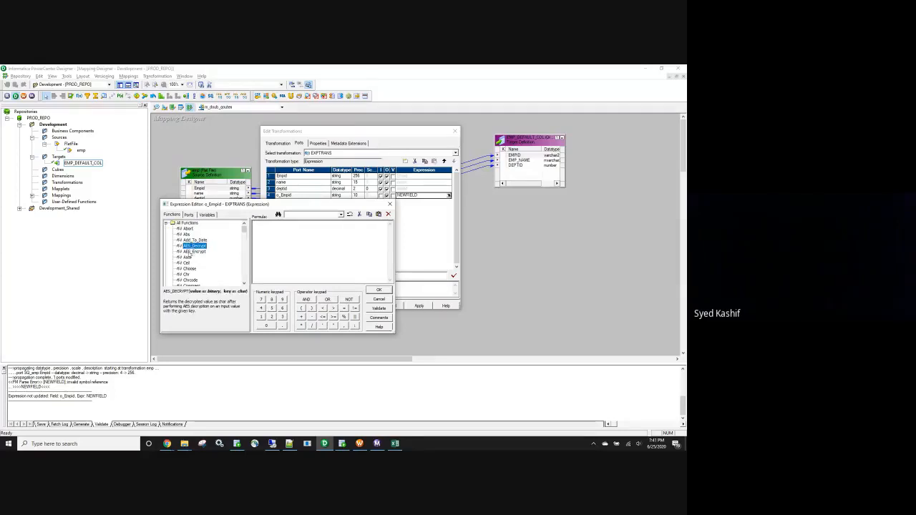
pyautogui.press('i')
pyautogui.doubleClick(187, 280)
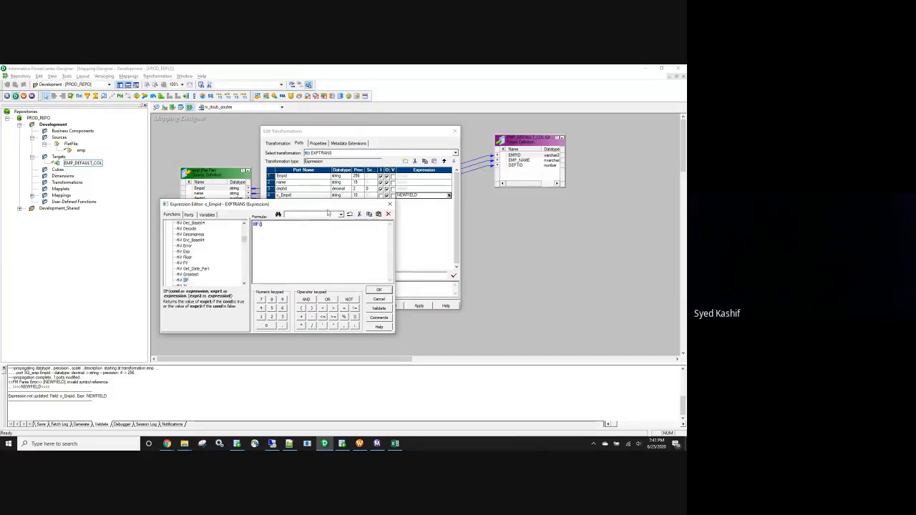
# Insert the Empid port inside the IIF function of the o_Empid formula and write reg_exp in front of it.
pyautogui.click(189, 215)
pyautogui.doubleClick(187, 229)
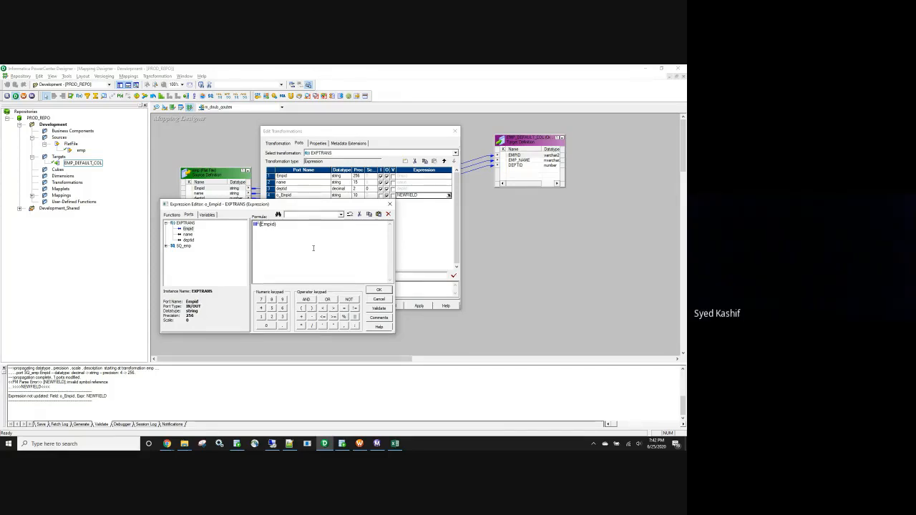
pyautogui.write('reg')
pyautogui.write('exp')
pyautogui.press('Left')
pyautogui.press('Left')
pyautogui.press('Left')
pyautogui.write('_')
# Find REG_MATCH among the available functions and insert it in place of reg_exp inside the IIF formula.
pyautogui.click(177, 216)
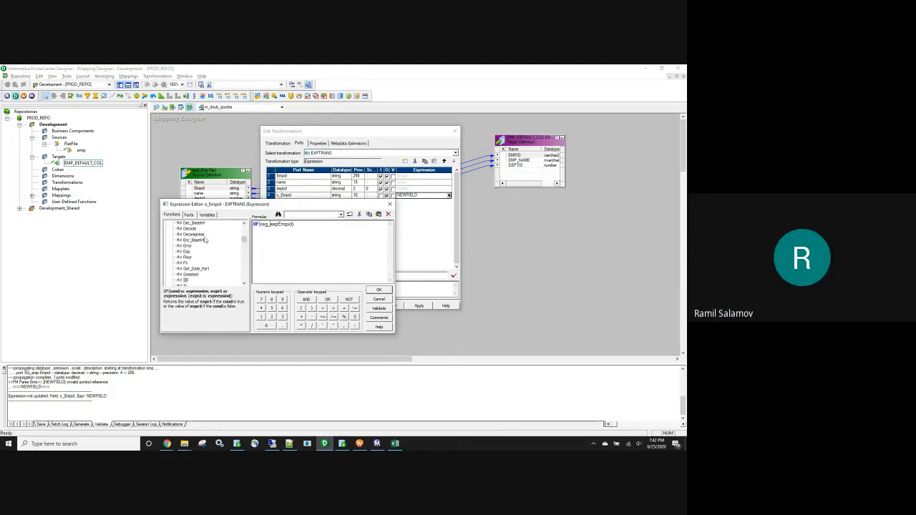
pyautogui.click(190, 237)
pyautogui.scroll(4, 190, 237)
pyautogui.click(190, 236)
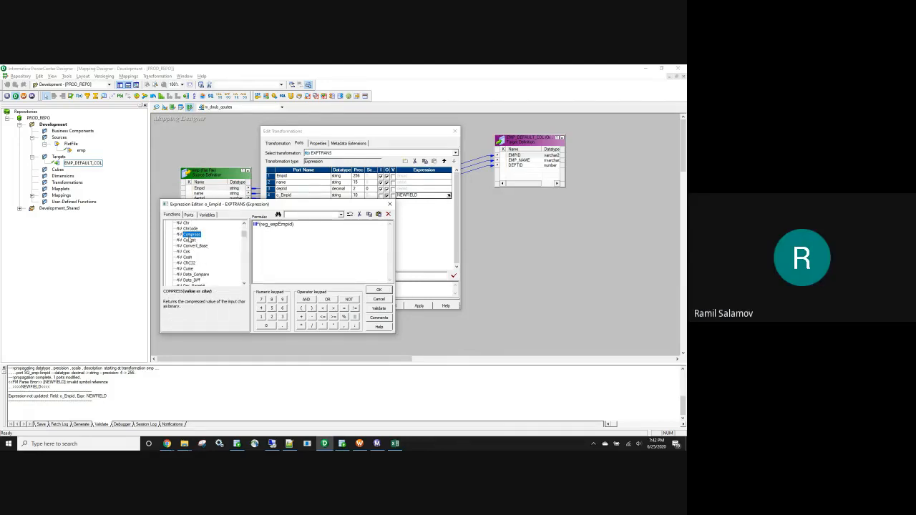
pyautogui.press('r')
pyautogui.scroll(-3, 192, 268)
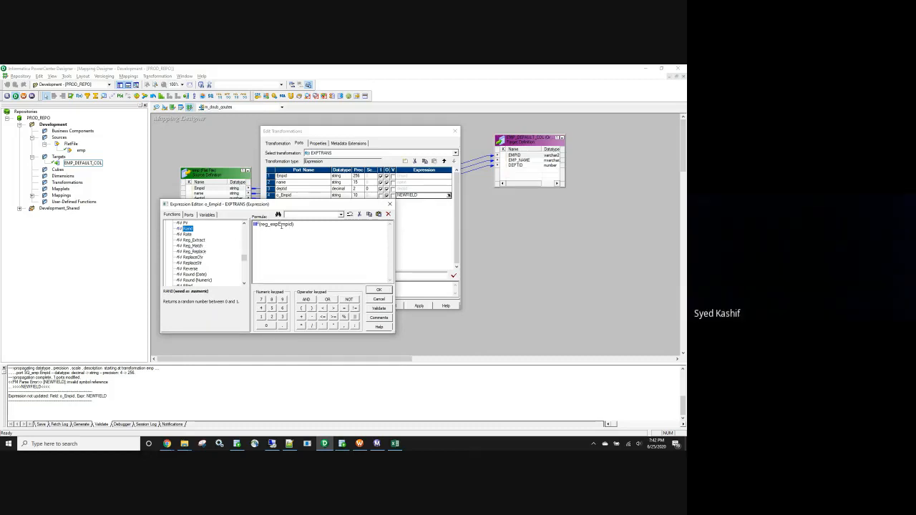
pyautogui.moveTo(279, 225); pyautogui.dragTo(254, 225)
pyautogui.doubleClick(193, 246)
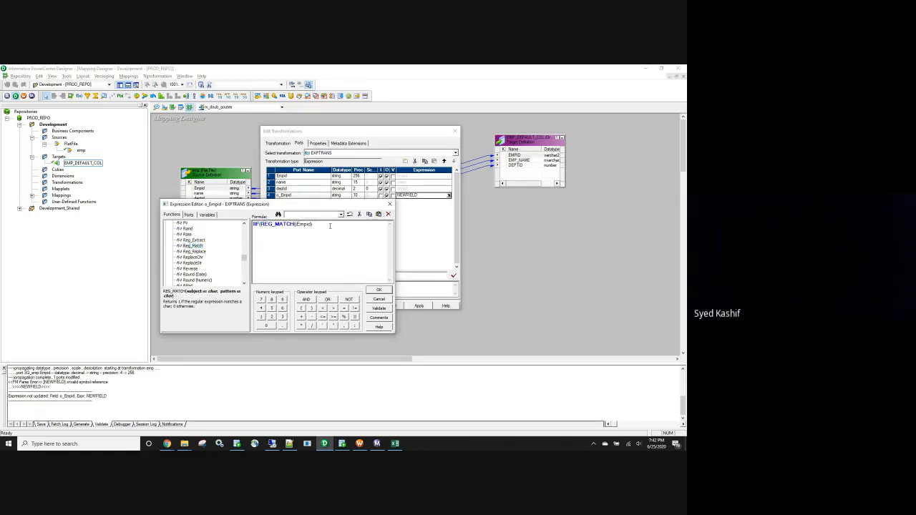
# Give REG_MATCH the Empid port as its subject and '[0-9]' as its pattern in the o_Empid formula.
pyautogui.click(295, 224)
pyautogui.click(188, 215)
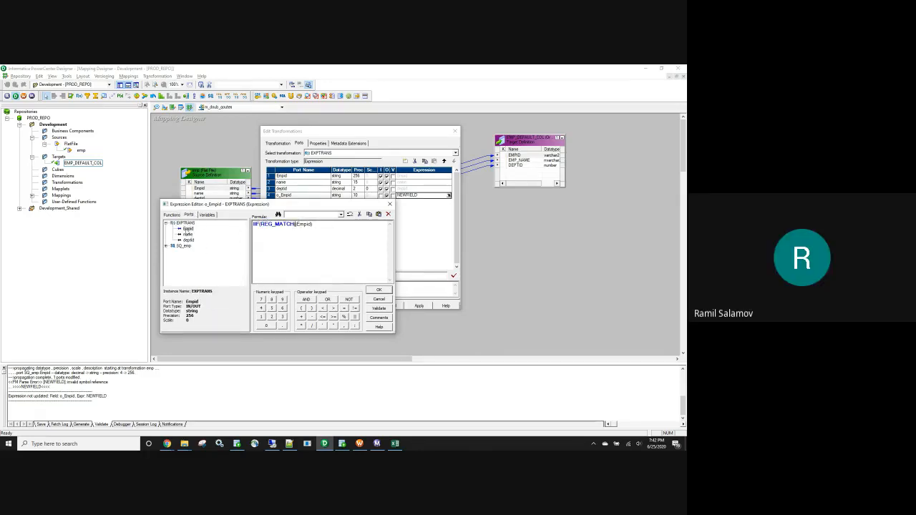
pyautogui.doubleClick(188, 228)
pyautogui.click(334, 225)
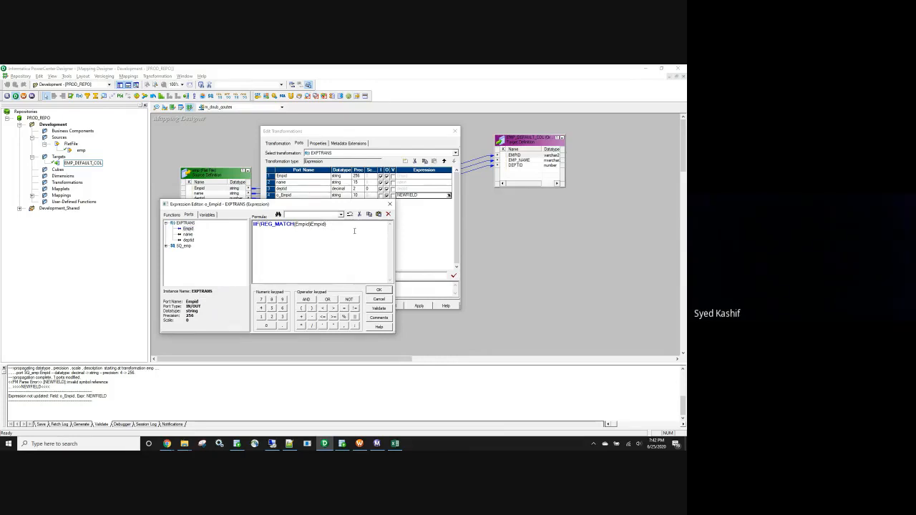
pyautogui.press('BackSpace')
pyautogui.press('BackSpace')
pyautogui.press('BackSpace')
pyautogui.press('BackSpace')
pyautogui.press('BackSpace')
pyautogui.press('BackSpace')
pyautogui.write(",'")
pyautogui.write("[0-9]'")
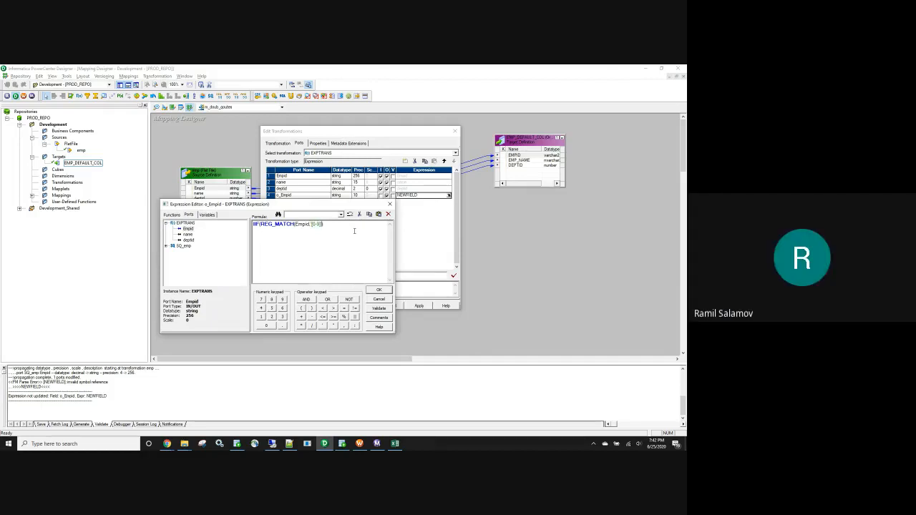
pyautogui.write(', then')
# Discard the o_Empid formula edits and select the Empid port in the Expression transformation.
pyautogui.click(379, 299)
pyautogui.click(293, 177)
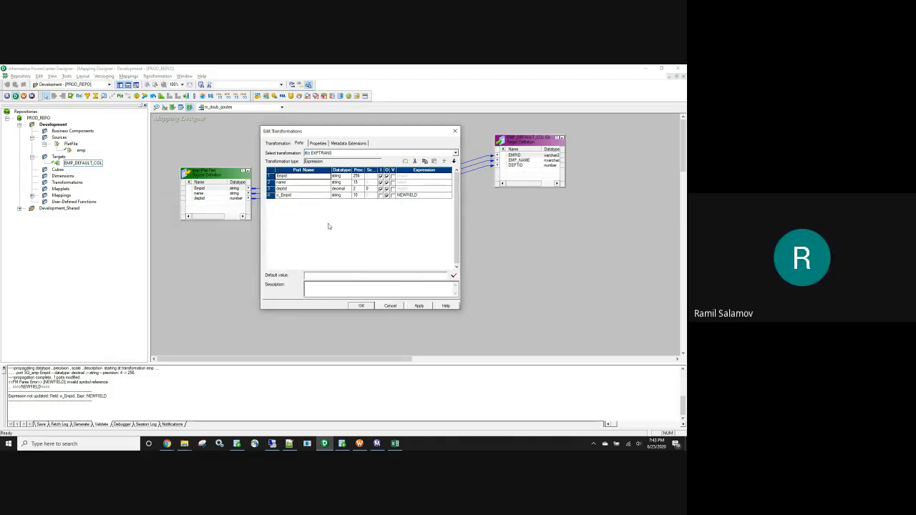
# Switch to Oracle SQL Developer and examine the EMPID values in the emp_default_col query result.
pyautogui.moveTo(237, 444)
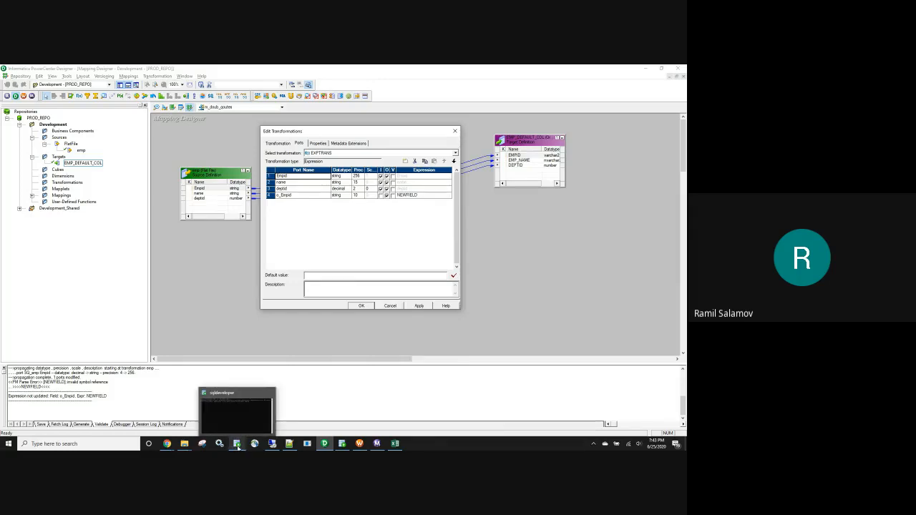
pyautogui.click(342, 444)
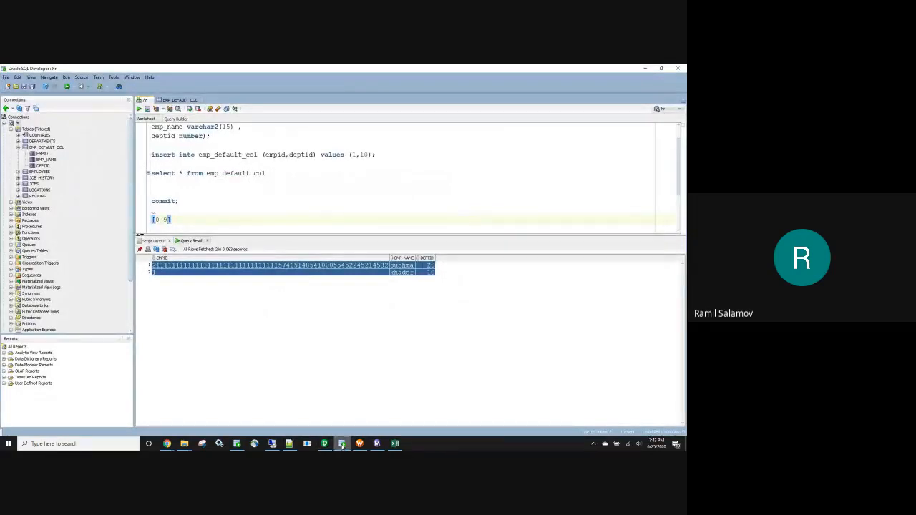
pyautogui.click(212, 313)
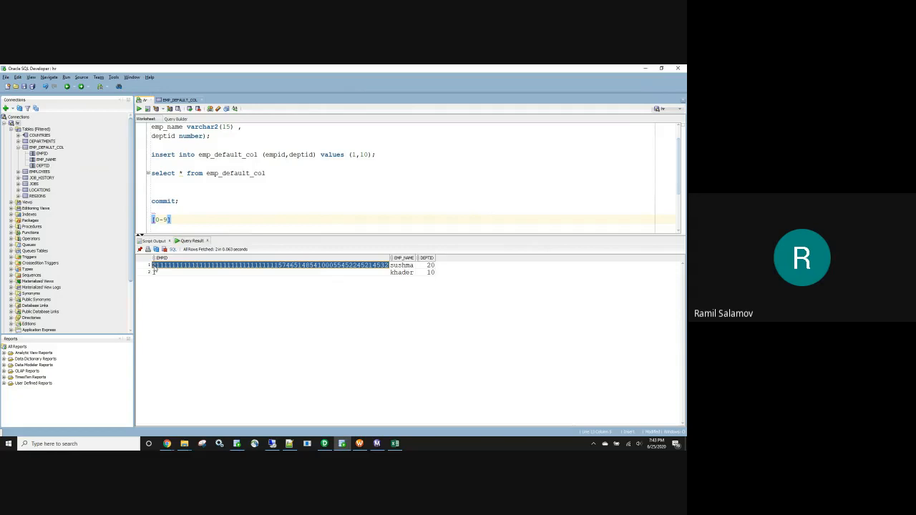
# Switch to PowerCenter Designer and replace the o_Empid port's default expression with the start of an iif formula.
pyautogui.click(325, 444)
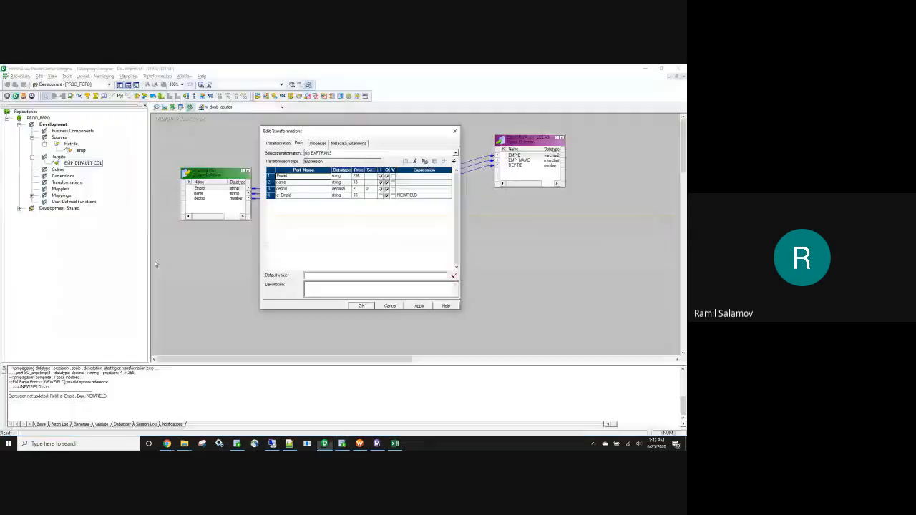
pyautogui.click(444, 196)
pyautogui.click(449, 194)
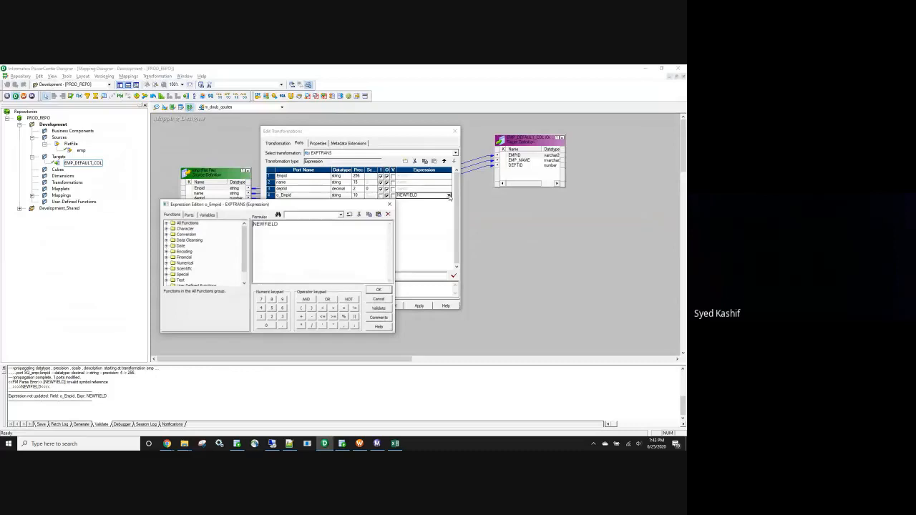
pyautogui.doubleClick(301, 228)
pyautogui.press('BackSpace')
pyautogui.write('iif')
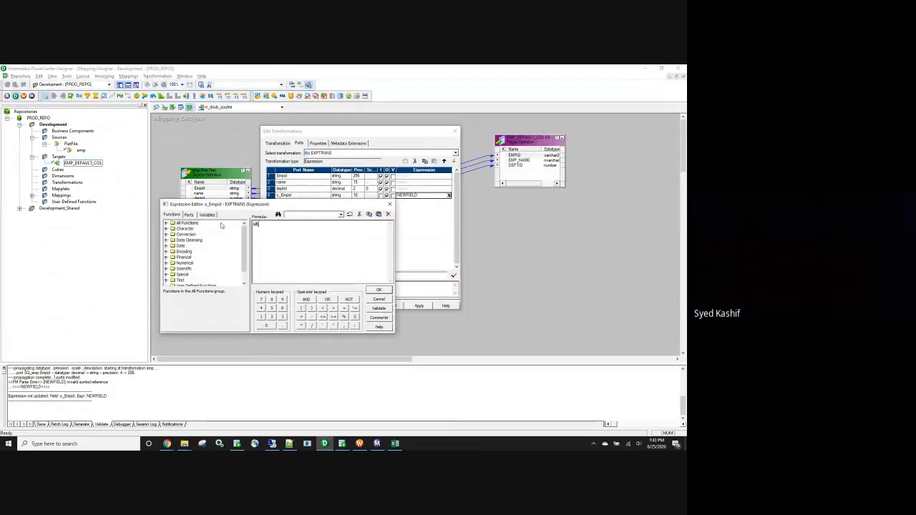
pyautogui.write('(length(')
# Give the iif formula the condition length(Empid)>31, using the Empid port of EXPTRANS.
pyautogui.hotkey('alt', 'Tab')
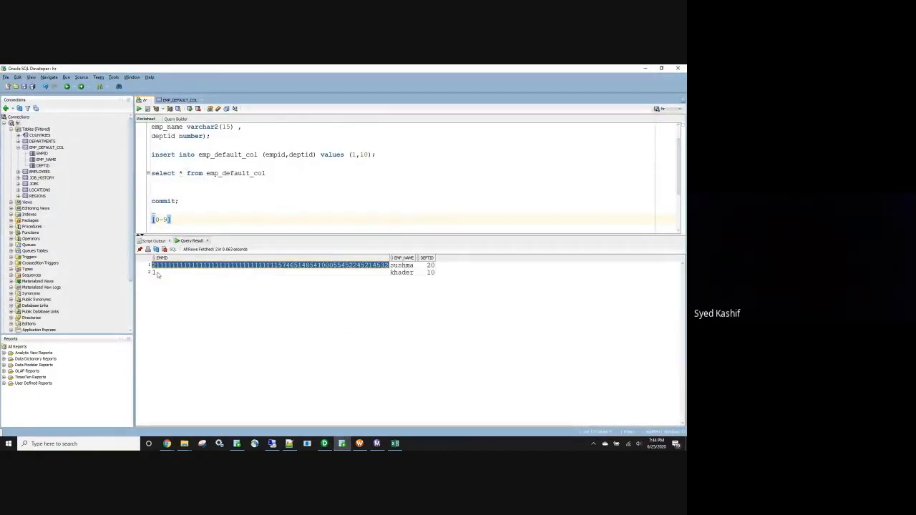
pyautogui.hotkey('alt', 'Tab')
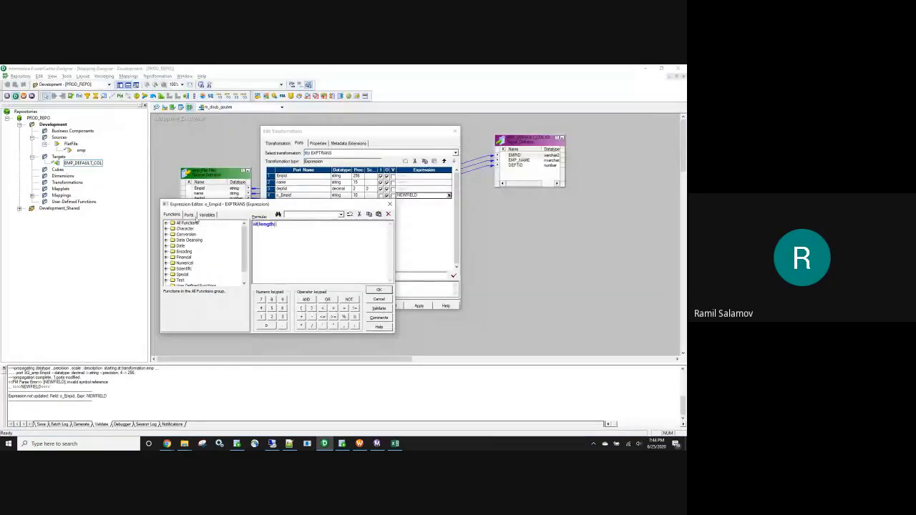
pyautogui.click(188, 215)
pyautogui.doubleClick(188, 228)
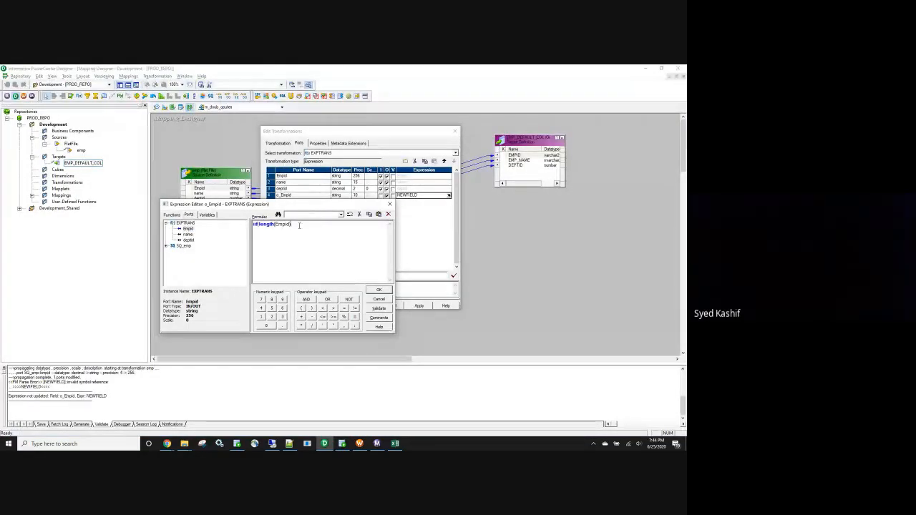
pyautogui.write('>3')
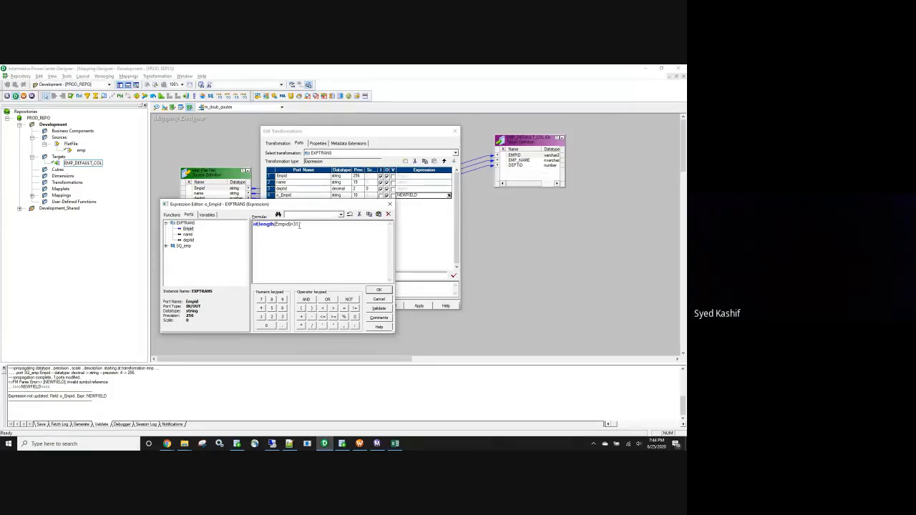
# Add to_char(Empid) as the value the iif formula returns when the length condition is true.
pyautogui.write(',to_char(')
pyautogui.click(188, 228)
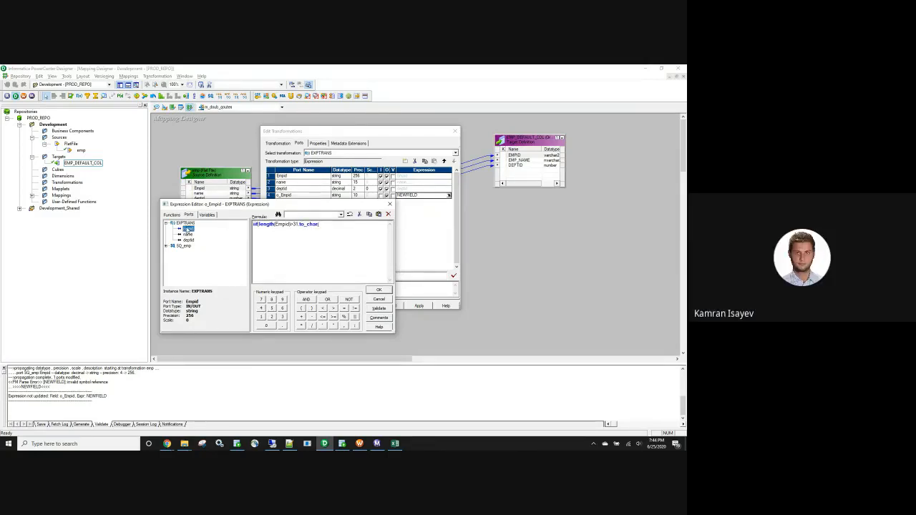
pyautogui.doubleClick(187, 229)
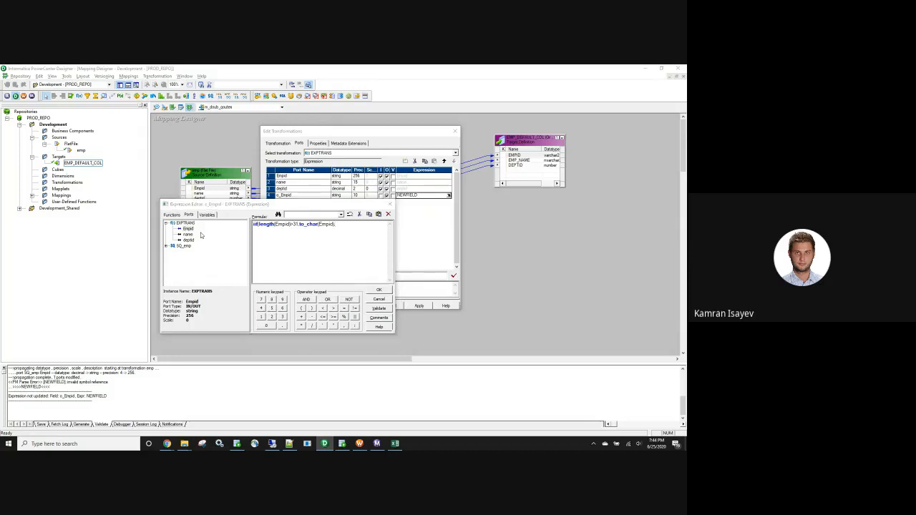
# Switch to Oracle SQL Developer, compare the EMPID values of both result rows, and return to the o_Empid formula.
pyautogui.hotkey('alt', 'Tab')
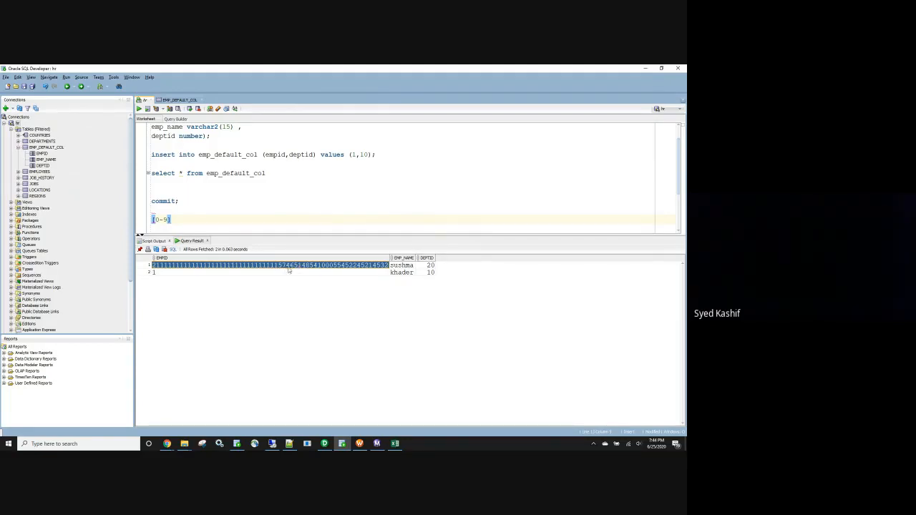
pyautogui.click(165, 274)
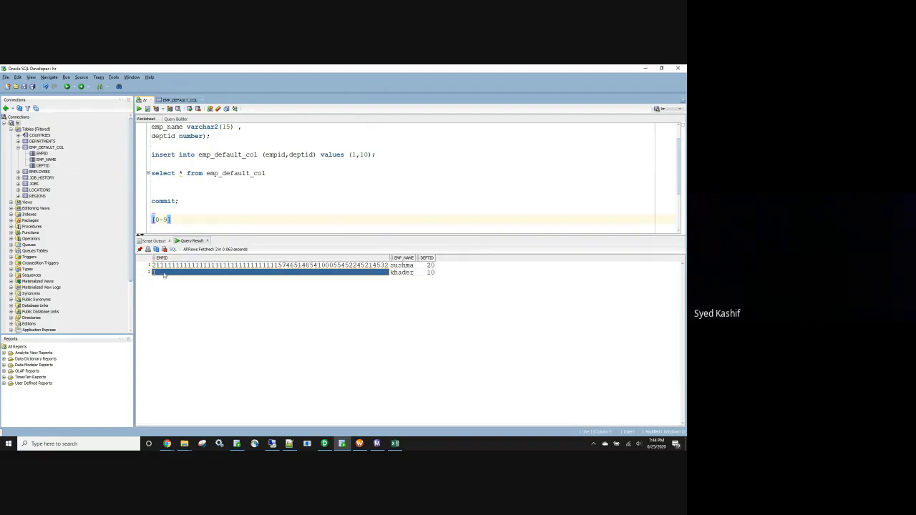
pyautogui.click(169, 267)
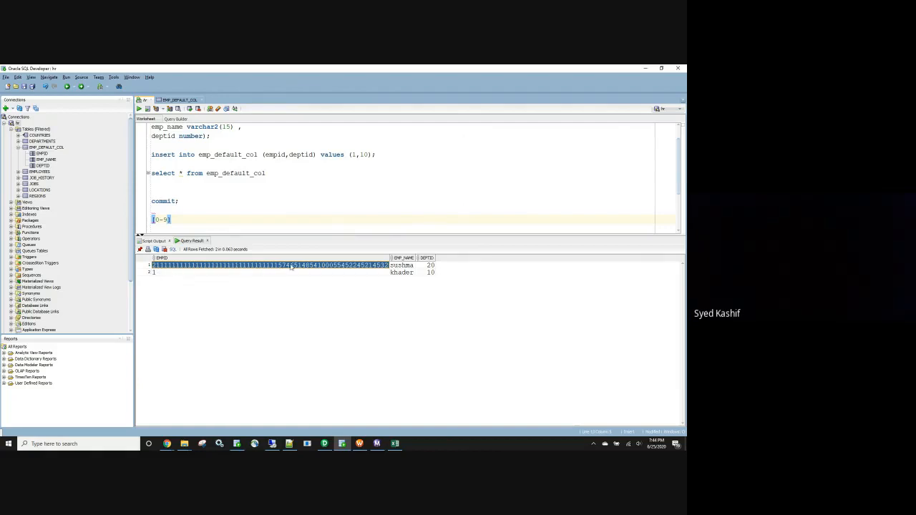
pyautogui.hotkey('alt', 'Tab')
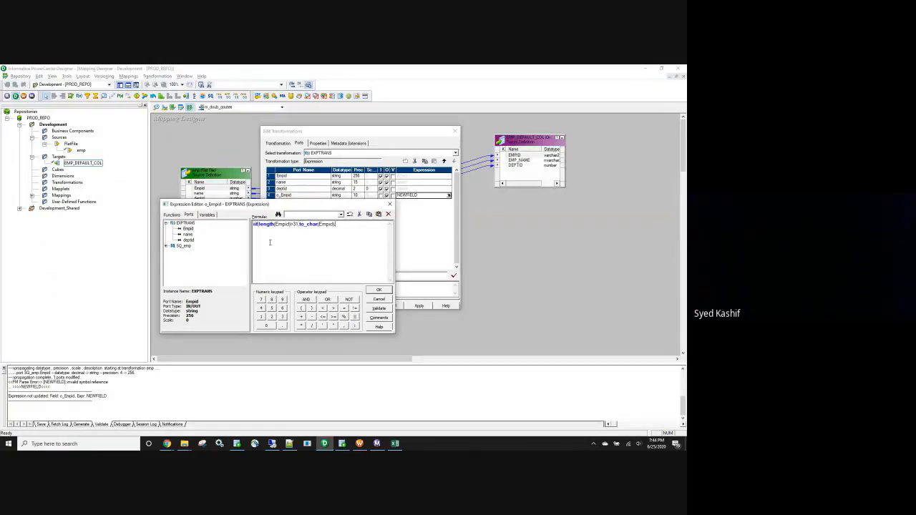
pyautogui.hotkey('alt', 'Tab')
pyautogui.hotkey('alt', 'Tab')
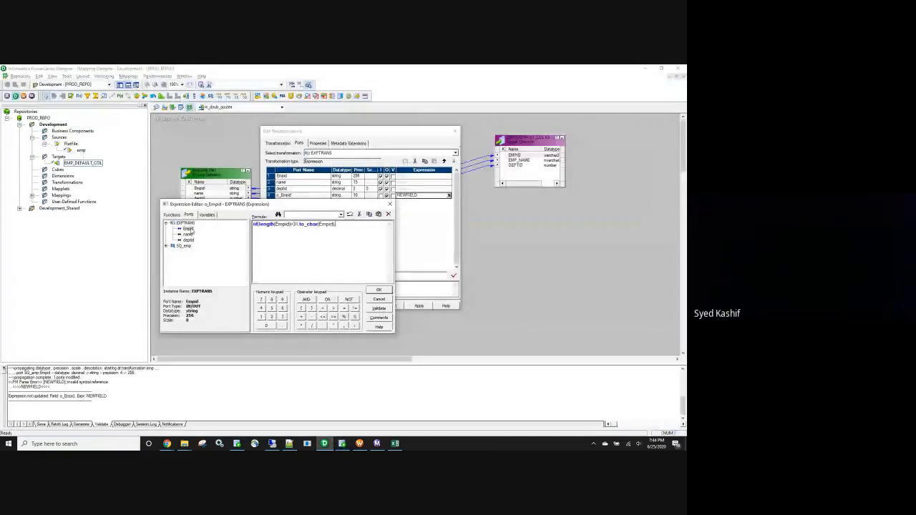
# Add the Empid port as the iif formula's false value and validate the expression.
pyautogui.doubleClick(191, 229)
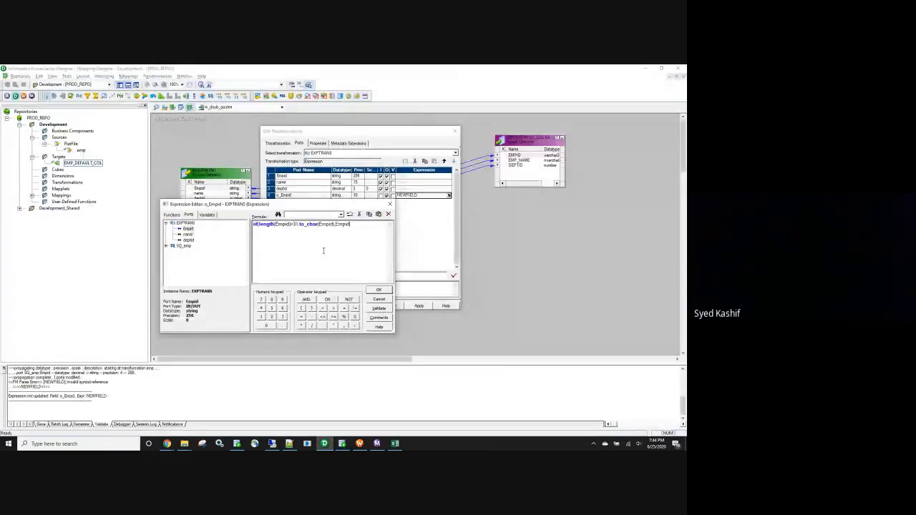
pyautogui.click(380, 308)
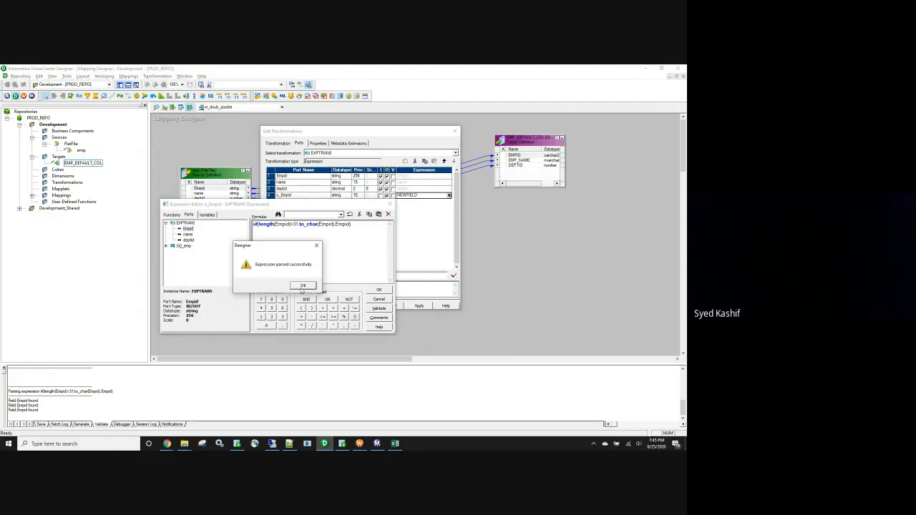
pyautogui.click(303, 286)
# Accept the o_Empid formula and the Expression transformation edits, and save the m_doub_qoutes mapping.
pyautogui.click(379, 290)
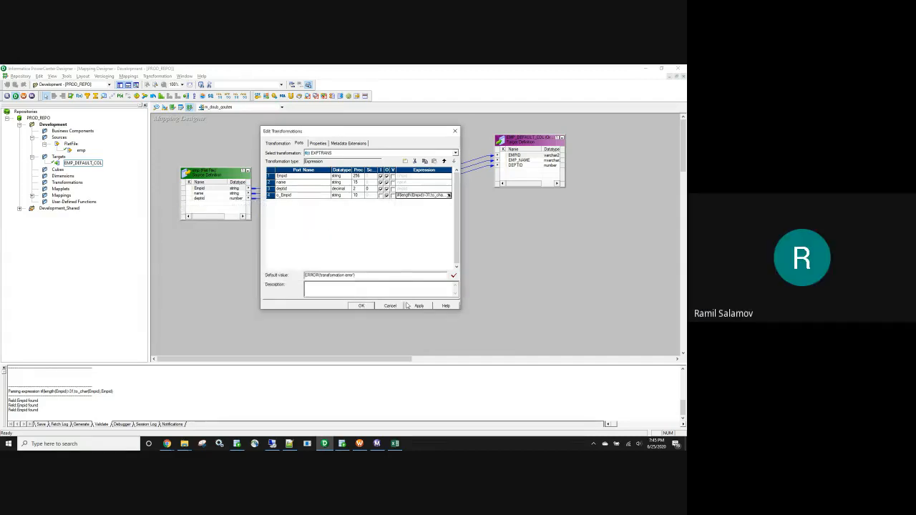
pyautogui.click(360, 307)
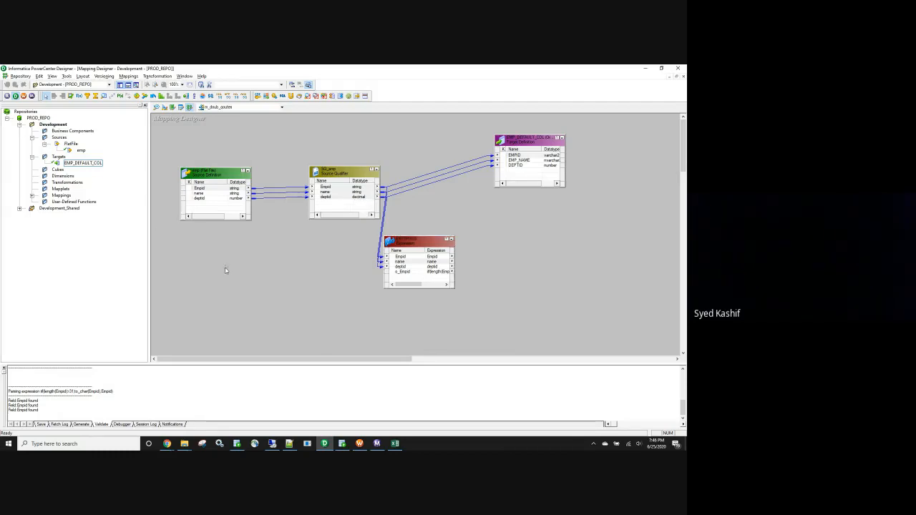
pyautogui.hotkey('ctrl', 's')
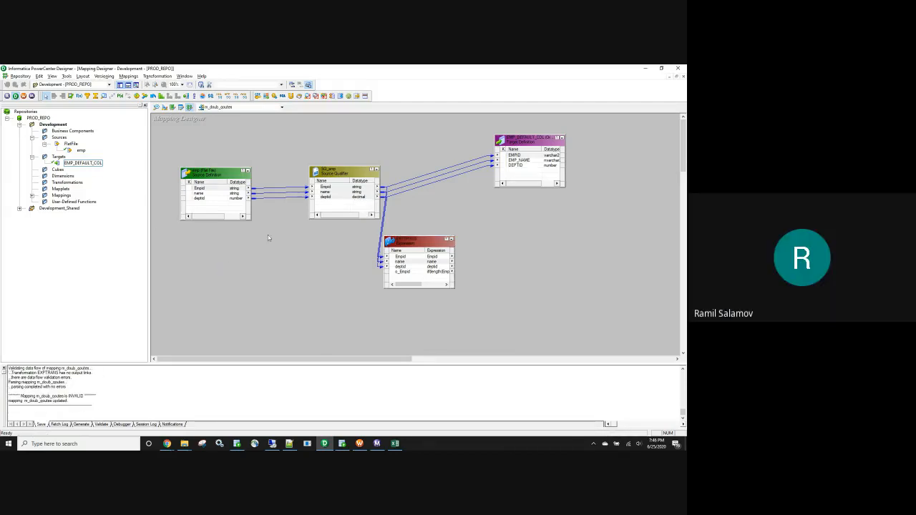
pyautogui.moveTo(375, 227); pyautogui.dragTo(498, 295)
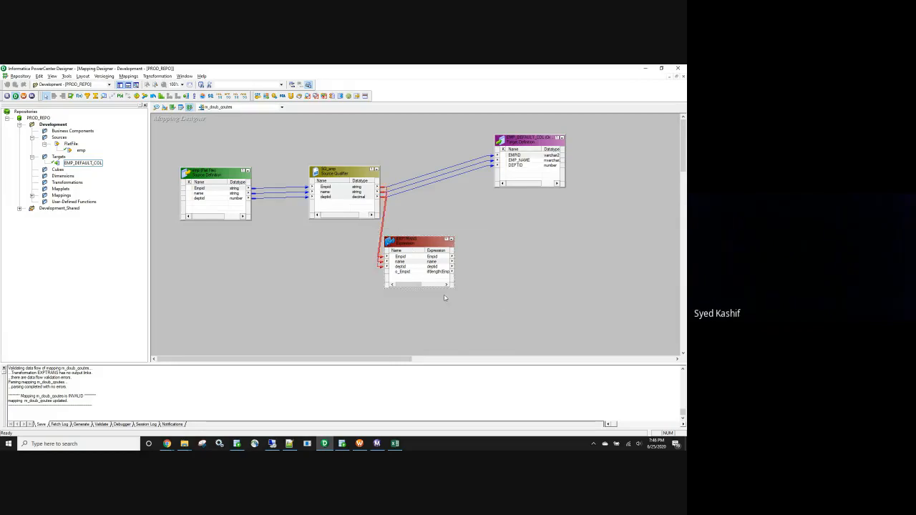
pyautogui.moveTo(369, 231); pyautogui.dragTo(531, 325)
pyautogui.click(367, 242)
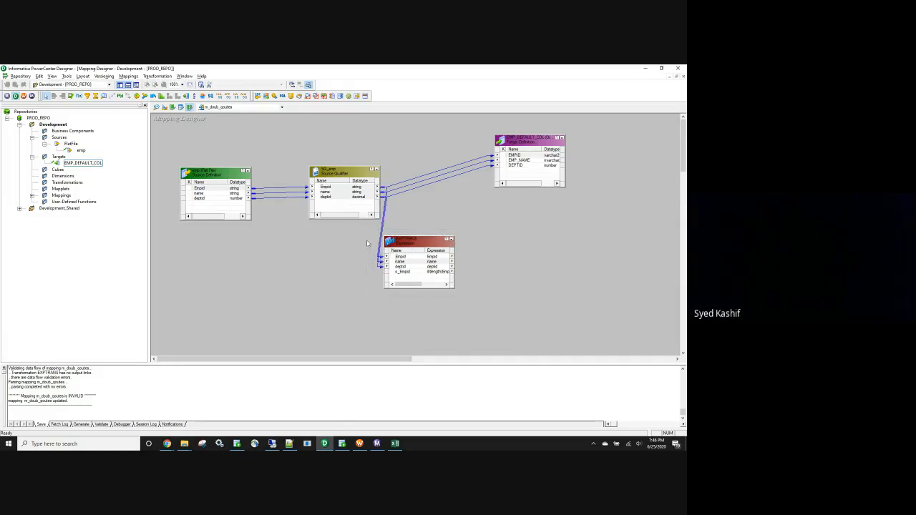
pyautogui.moveTo(377, 225); pyautogui.dragTo(559, 305)
pyautogui.click(559, 305)
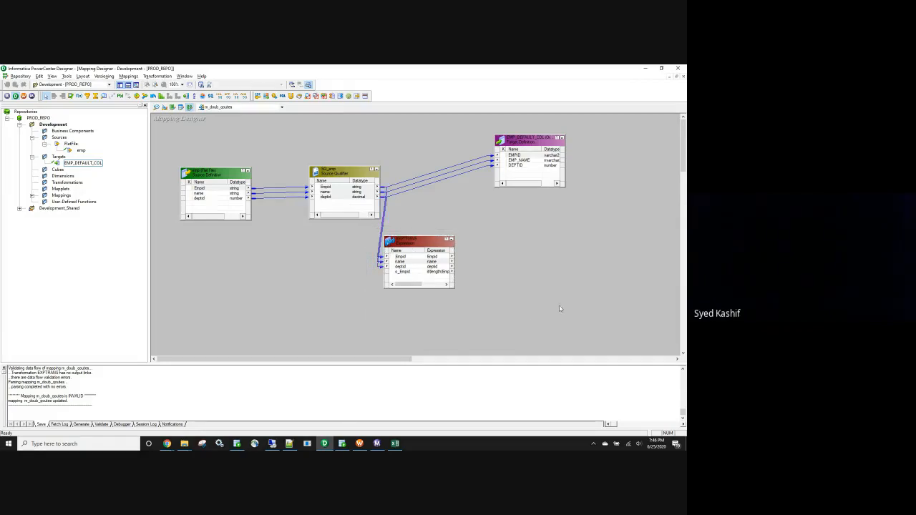
# Switch to the Batch-10 workbook in Excel and close it.
pyautogui.click(395, 444)
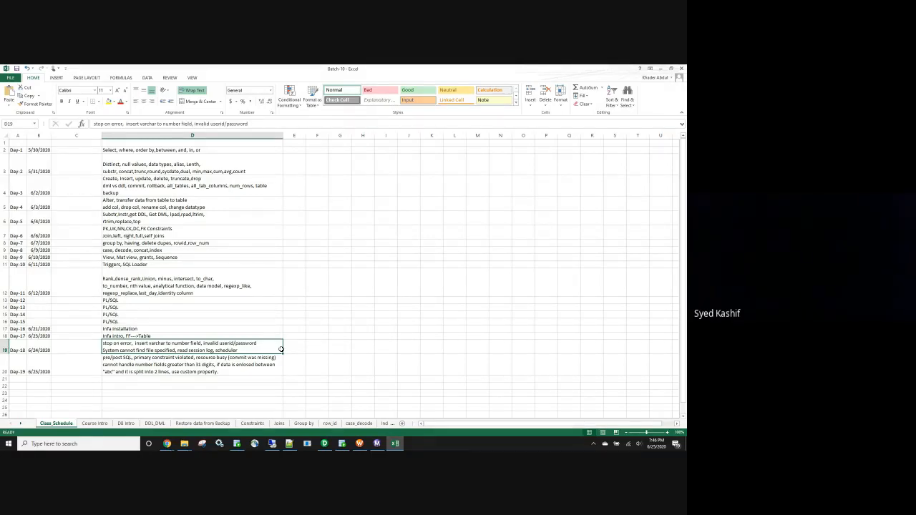
pyautogui.click(293, 329)
pyautogui.click(166, 445)
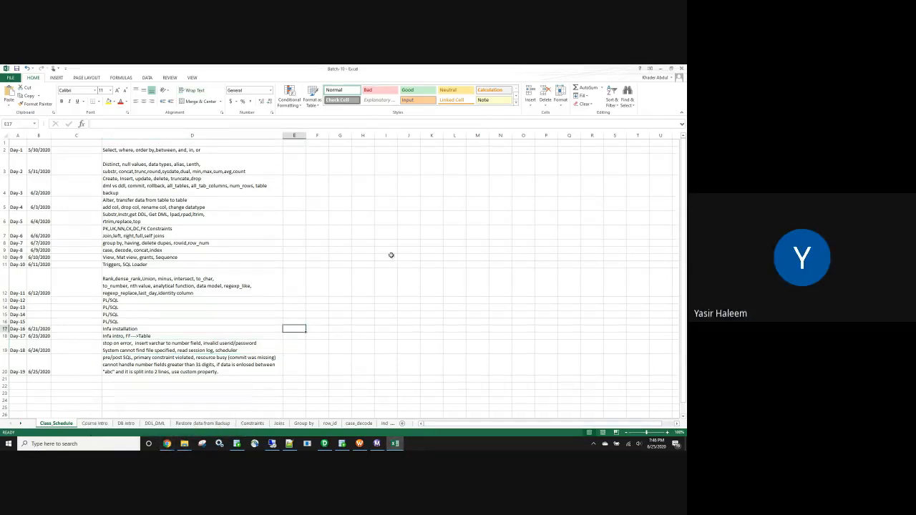
pyautogui.click(680, 69)
# Move the Expression transformation away from the source qualifier, to the free area below the EMP_DEFAULT_COL target.
pyautogui.moveTo(426, 245); pyautogui.dragTo(477, 263)
pyautogui.moveTo(426, 233); pyautogui.dragTo(554, 326)
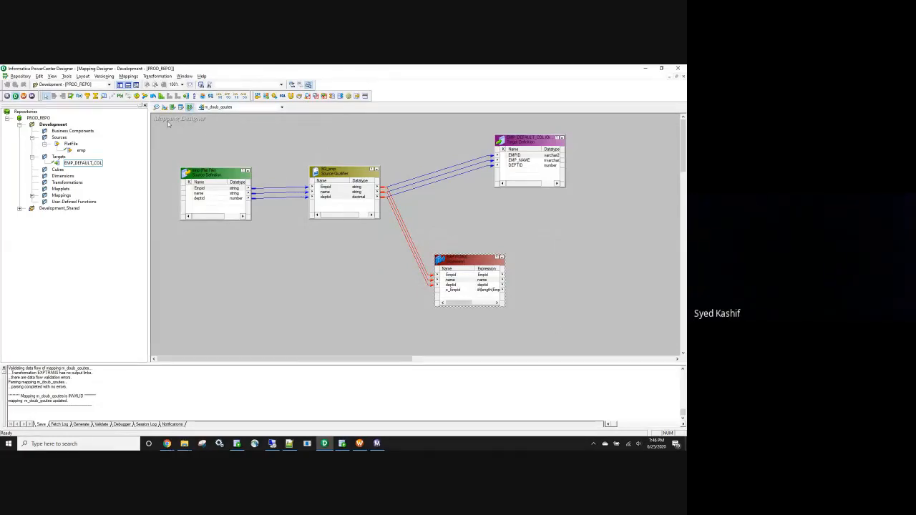
pyautogui.moveTo(169, 120); pyautogui.dragTo(593, 324)
pyautogui.click(370, 315)
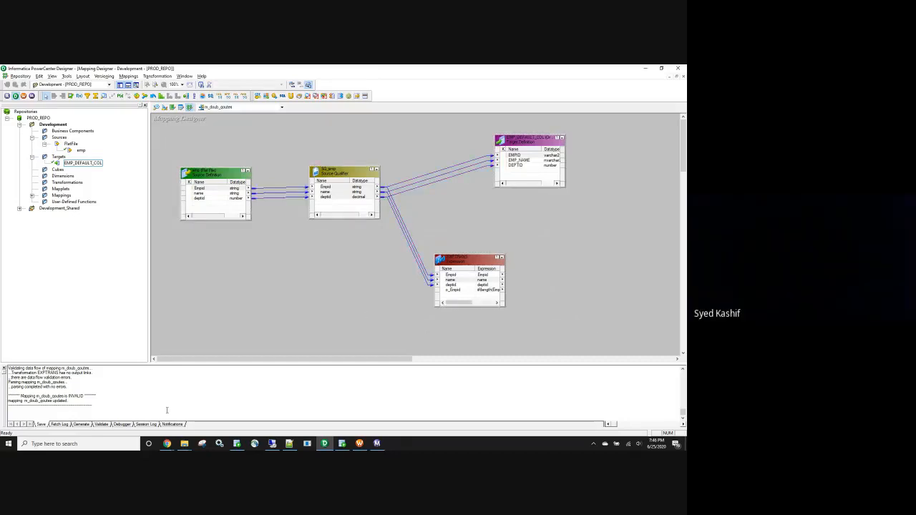
# Open the Batch_4 folder in File Explorer and read Informatica_assignment_1 and Informatica_assignment_2, closing each file after viewing.
pyautogui.moveTo(184, 444)
pyautogui.click(225, 409)
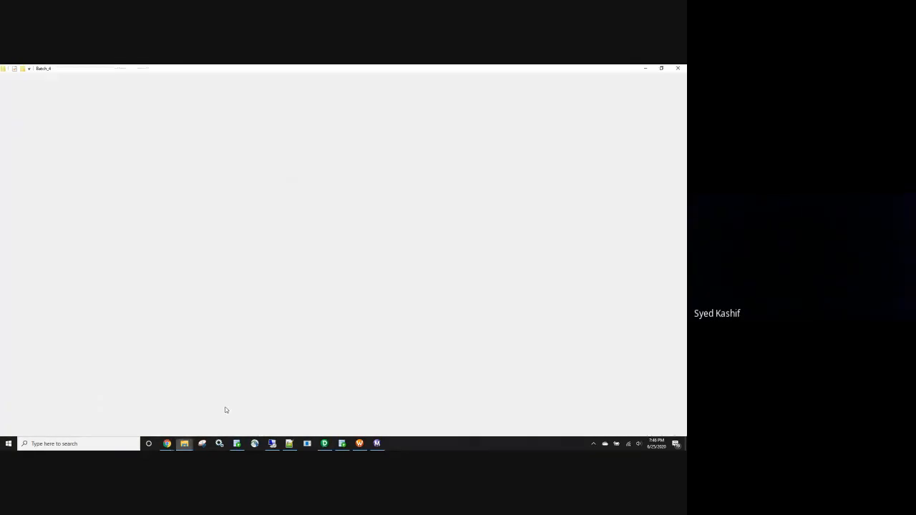
pyautogui.click(175, 192)
pyautogui.doubleClick(174, 192)
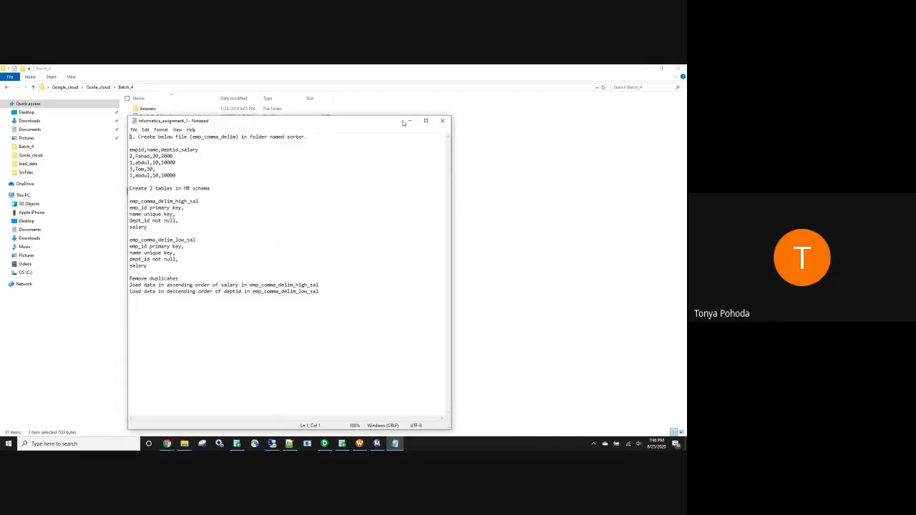
pyautogui.click(442, 121)
pyautogui.doubleClick(177, 200)
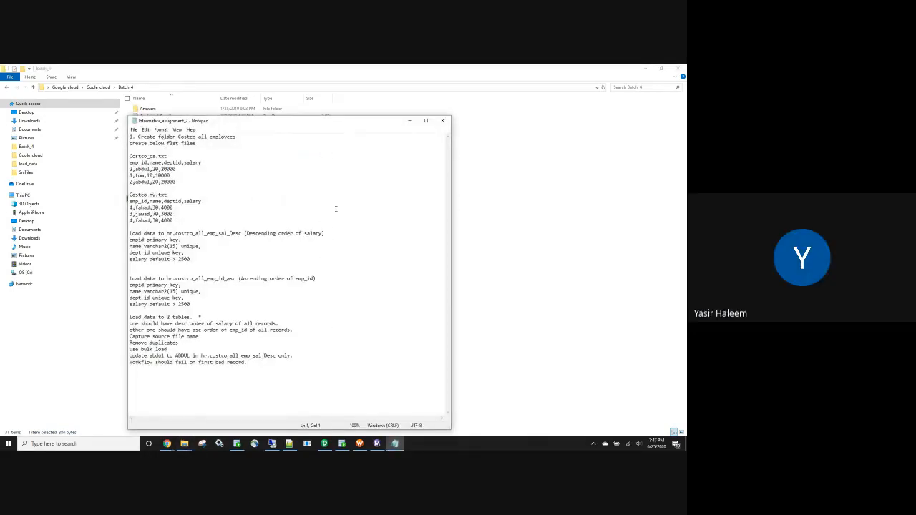
pyautogui.click(440, 122)
# Switch to Chrome and check the chat of the Infa-4 meeting.
pyautogui.moveTo(162, 444)
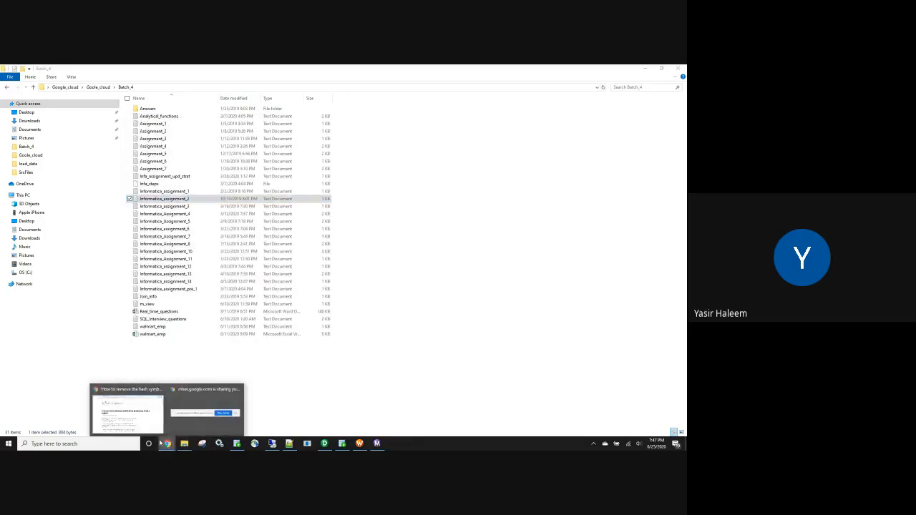
pyautogui.click(126, 412)
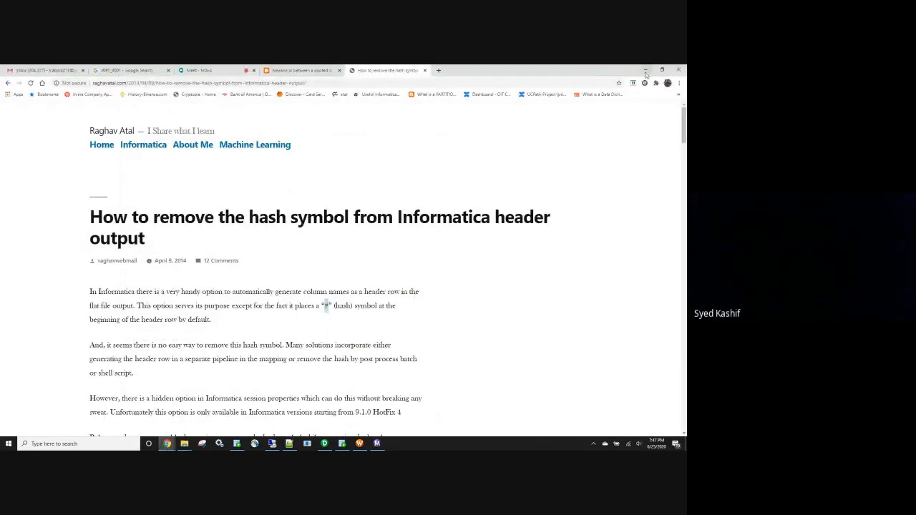
pyautogui.click(200, 70)
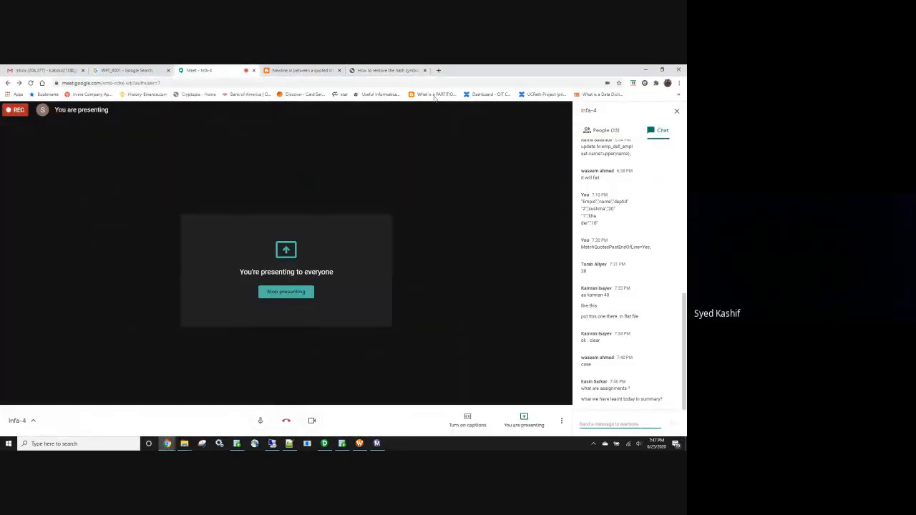
# Switch to the Gmail inbox and open the ETL batch account's mailbox from the list of signed-in accounts.
pyautogui.click(67, 71)
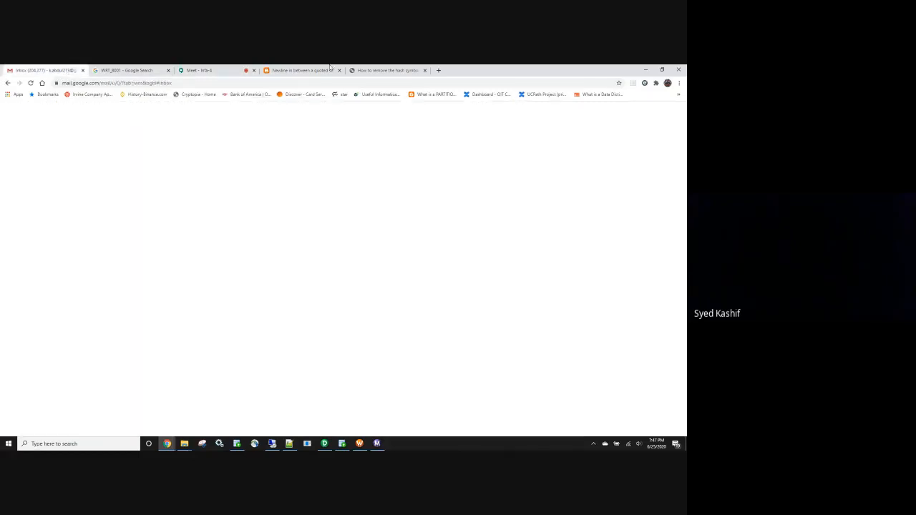
pyautogui.click(675, 113)
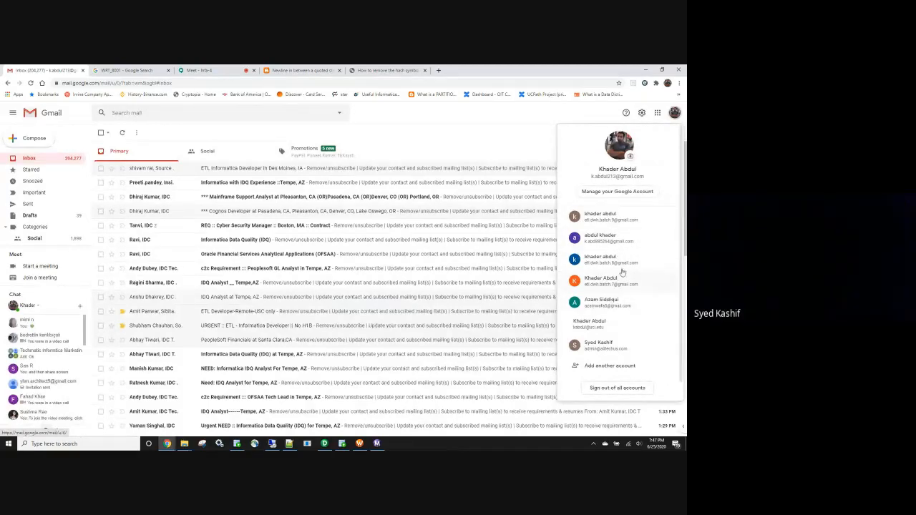
pyautogui.click(616, 218)
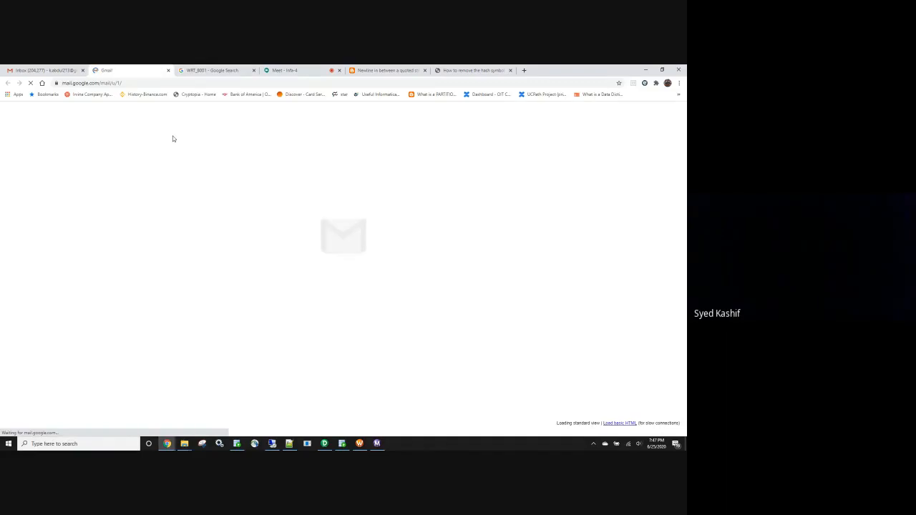
# Return to the first Gmail inbox and open the G Suite admin account's mailbox from its account list.
pyautogui.click(66, 69)
pyautogui.click(597, 113)
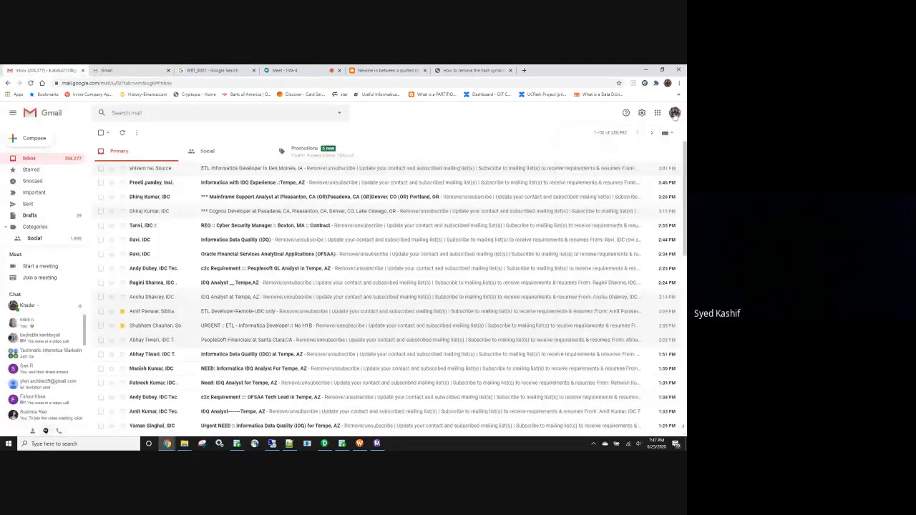
pyautogui.click(675, 113)
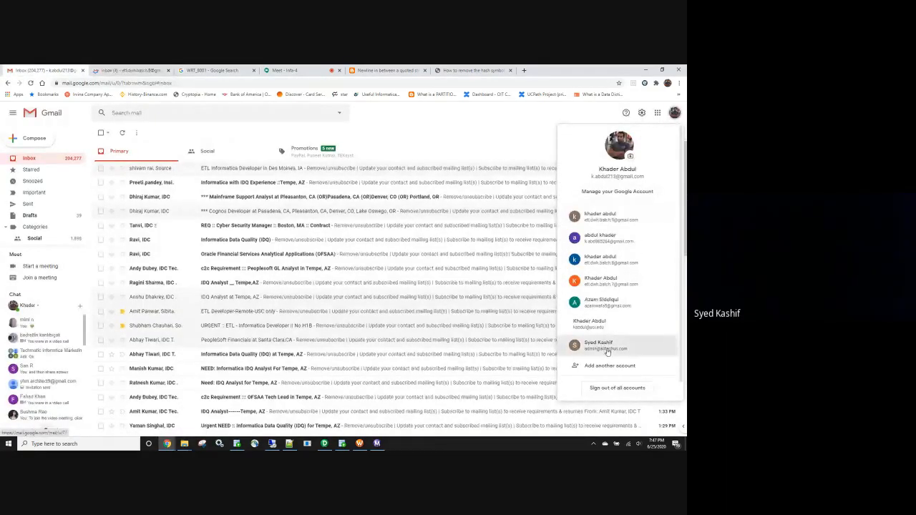
pyautogui.click(607, 348)
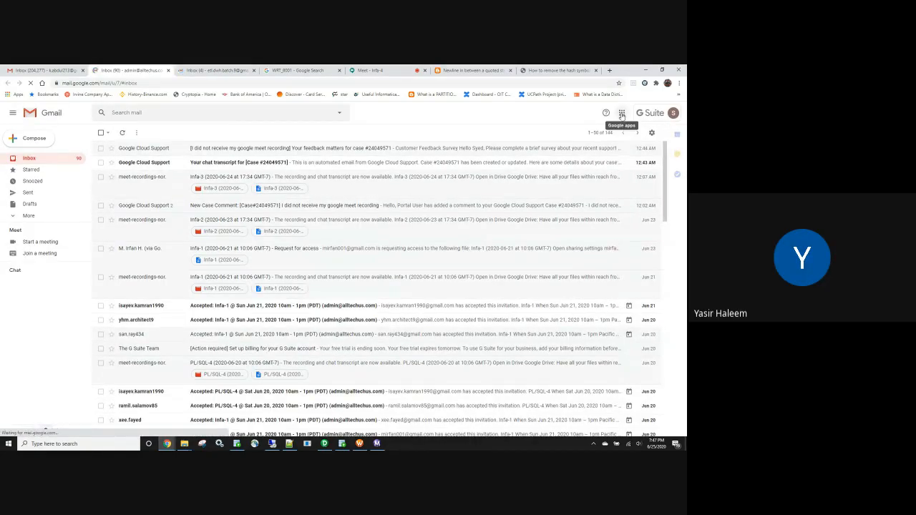
# Open Google Drive for the G Suite admin account.
pyautogui.click(621, 115)
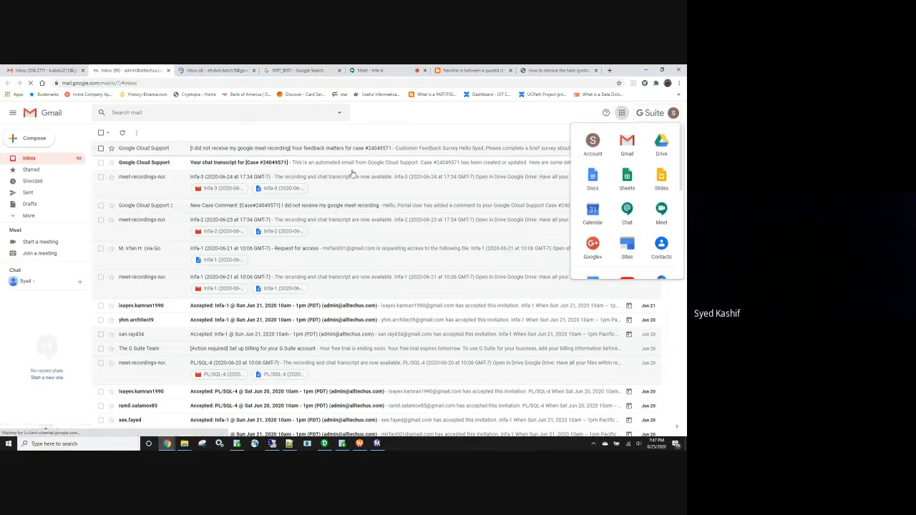
pyautogui.click(634, 121)
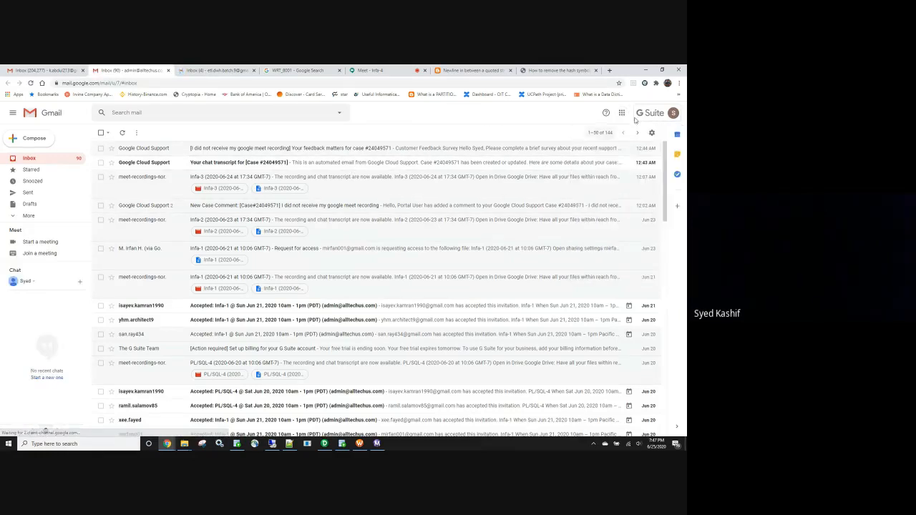
pyautogui.click(621, 115)
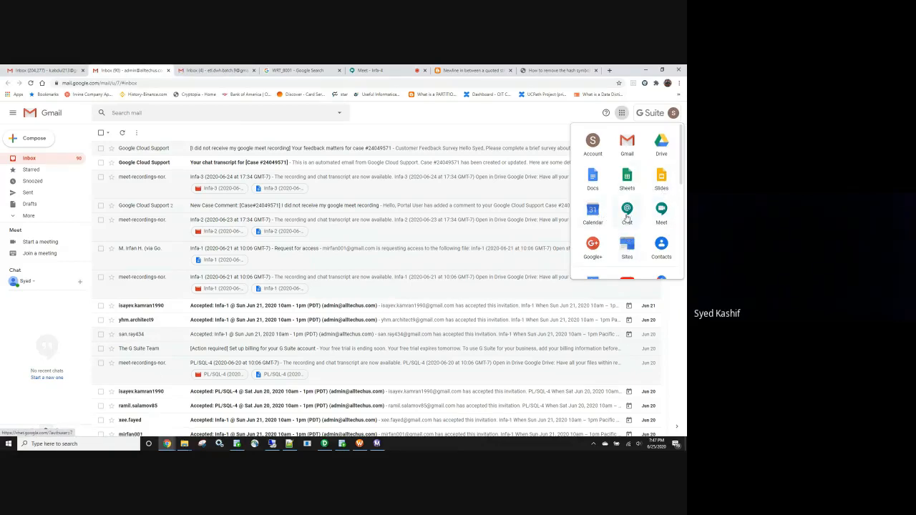
pyautogui.click(661, 143)
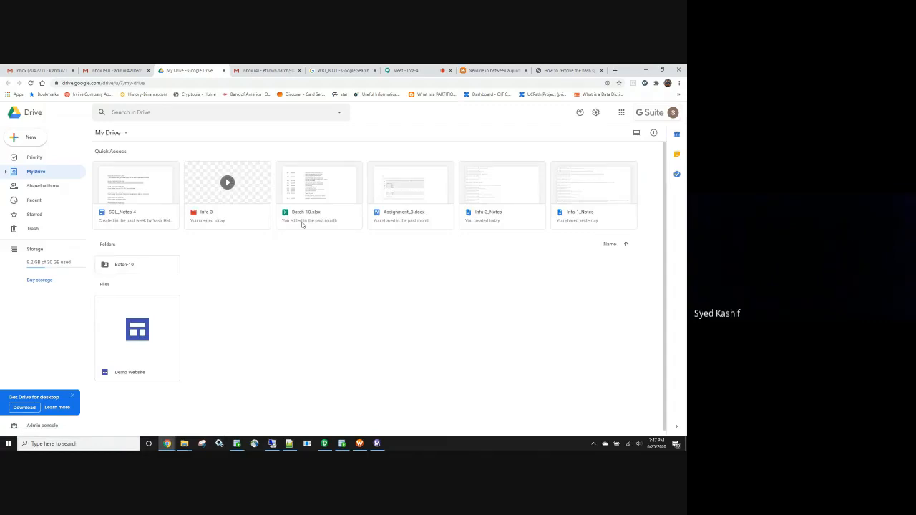
# Open the Assignments folder inside Batch-10, view the contents of SQL_Assignment, and return to Assignments.
pyautogui.doubleClick(143, 268)
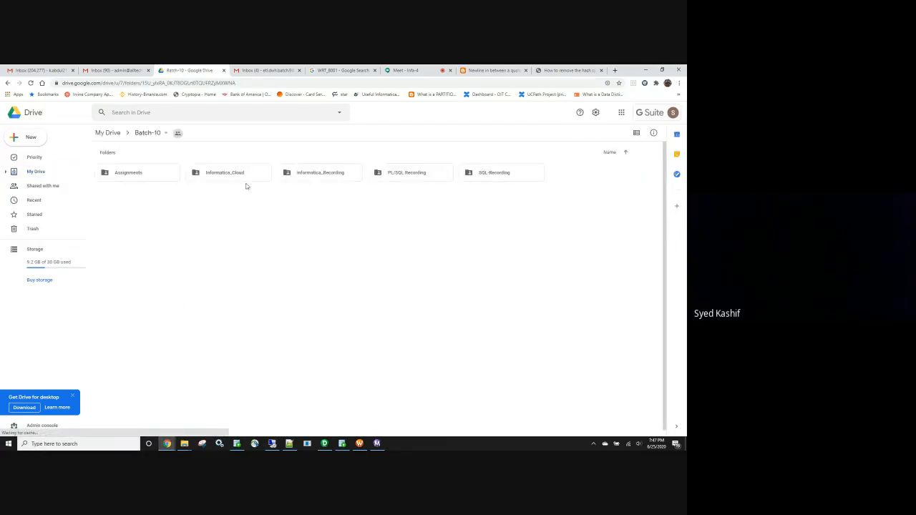
pyautogui.doubleClick(141, 175)
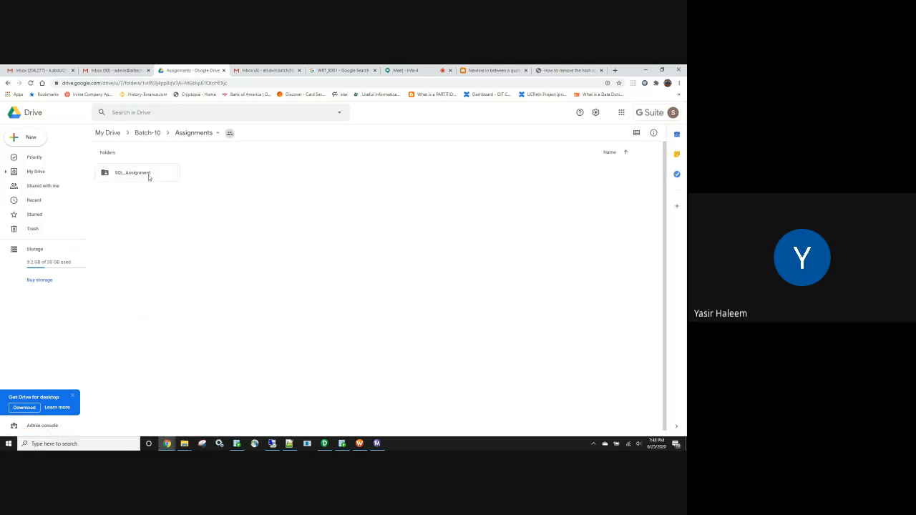
pyautogui.doubleClick(148, 177)
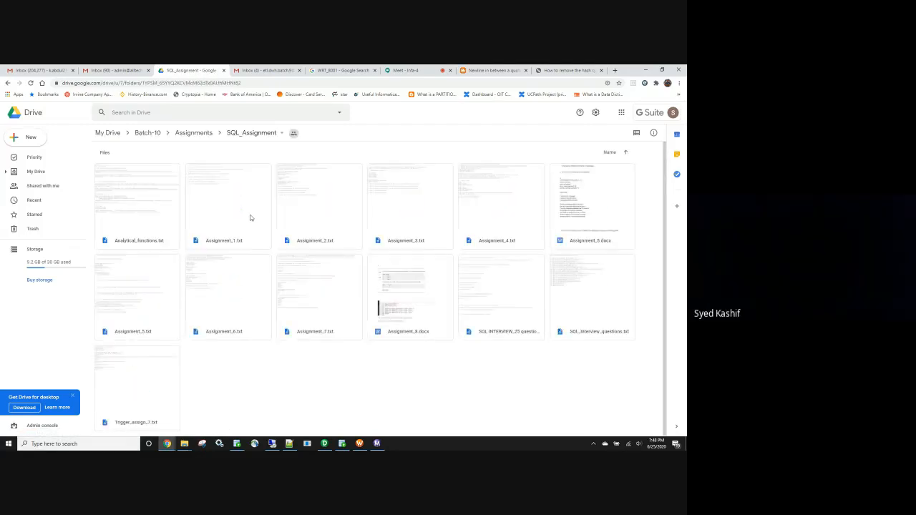
pyautogui.click(7, 83)
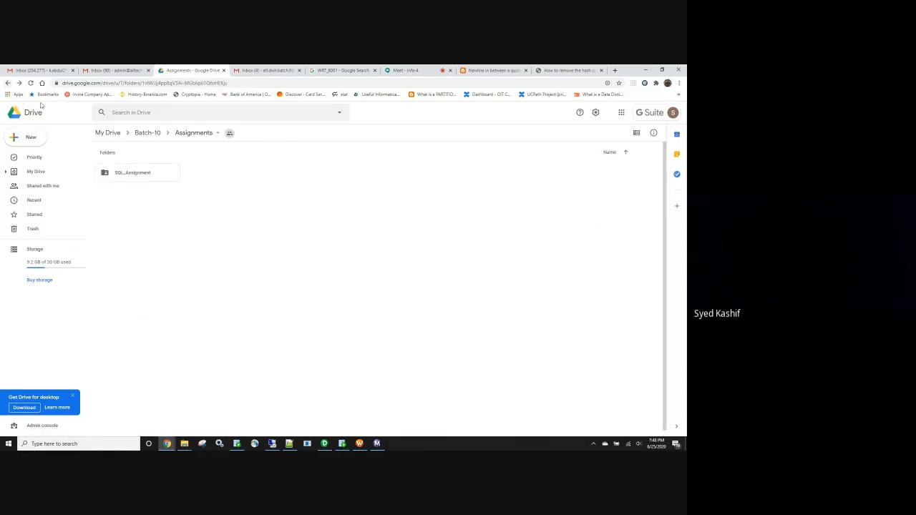
# Create a new folder named Infa_Assignment inside the Assignments folder of Batch-10.
pyautogui.rightClick(239, 178)
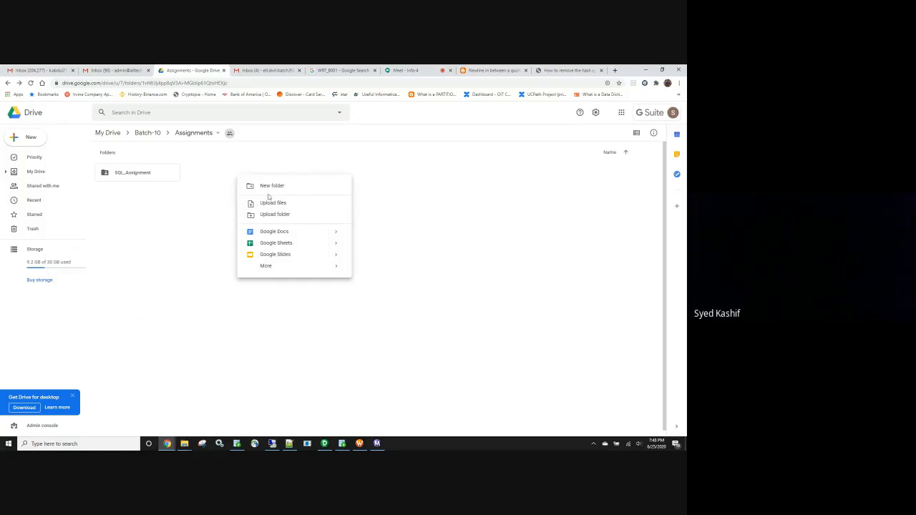
pyautogui.click(271, 188)
pyautogui.write('In')
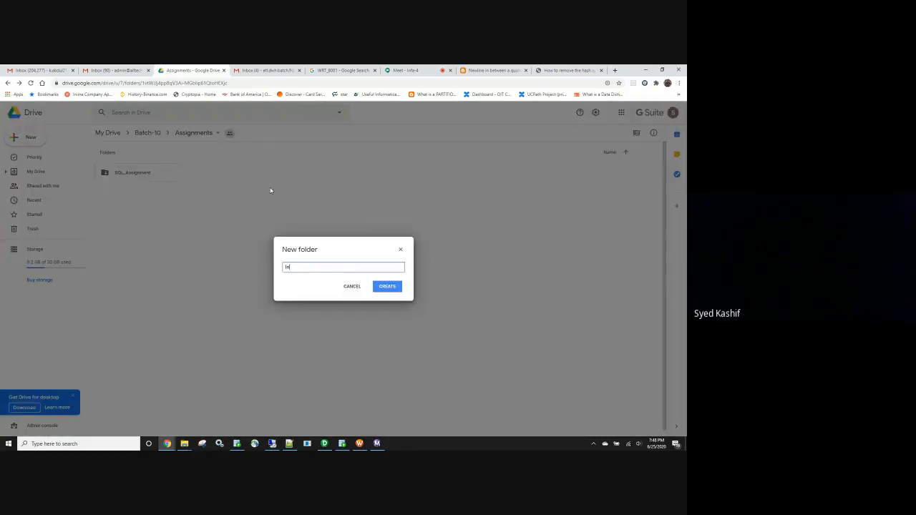
pyautogui.write('fa 4')
pyautogui.write('ssign')
pyautogui.press('BackSpace')
pyautogui.write('ments')
pyautogui.click(295, 267)
pyautogui.press('BackSpace')
pyautogui.write('_')
pyautogui.click(386, 287)
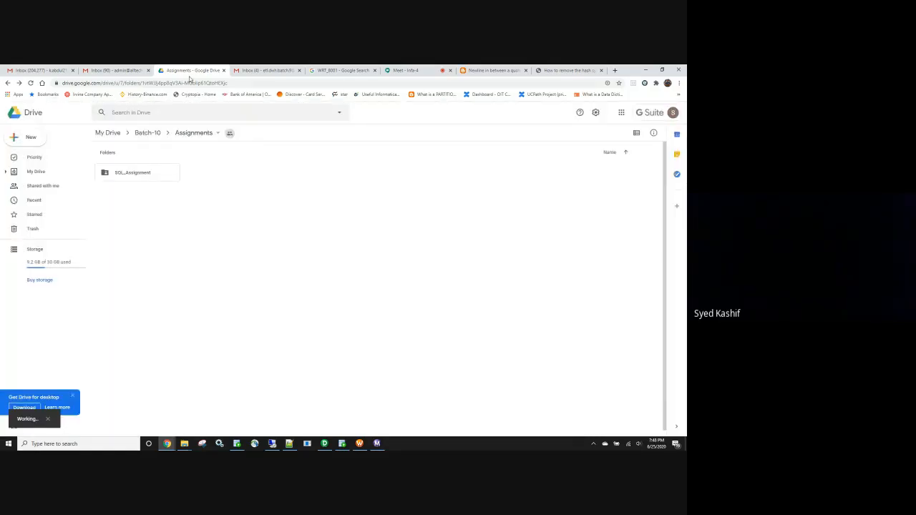
# Open the ETL batch account's Google Drive and view the Informatica_Assignments folder inside Assignments.
pyautogui.click(269, 71)
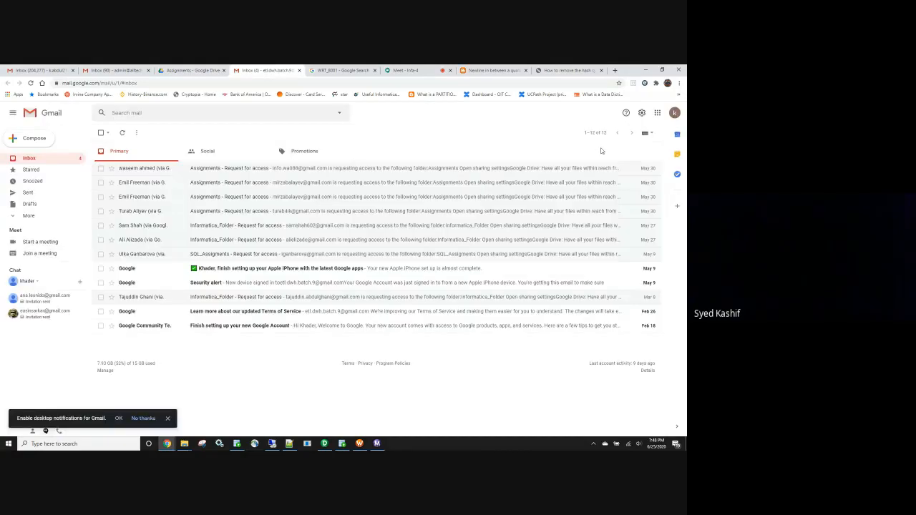
pyautogui.click(657, 112)
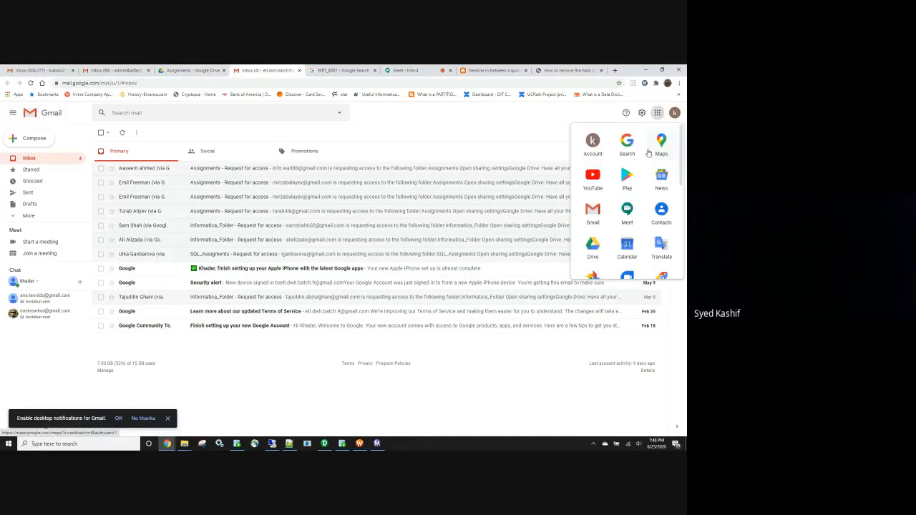
pyautogui.click(595, 246)
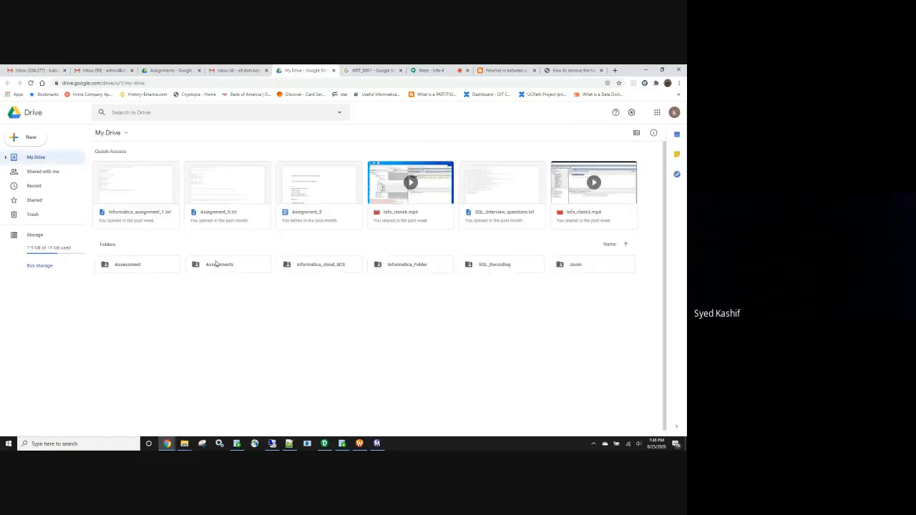
pyautogui.doubleClick(227, 266)
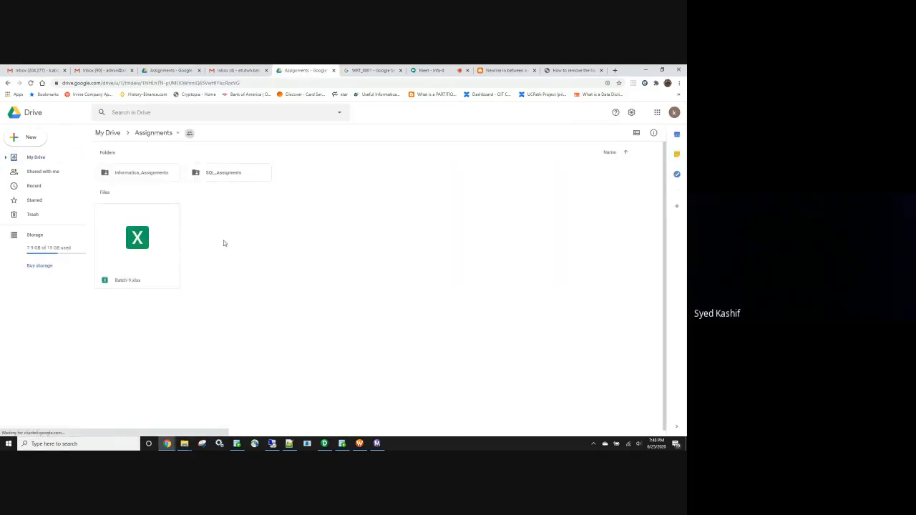
pyautogui.click(162, 176)
pyautogui.doubleClick(163, 176)
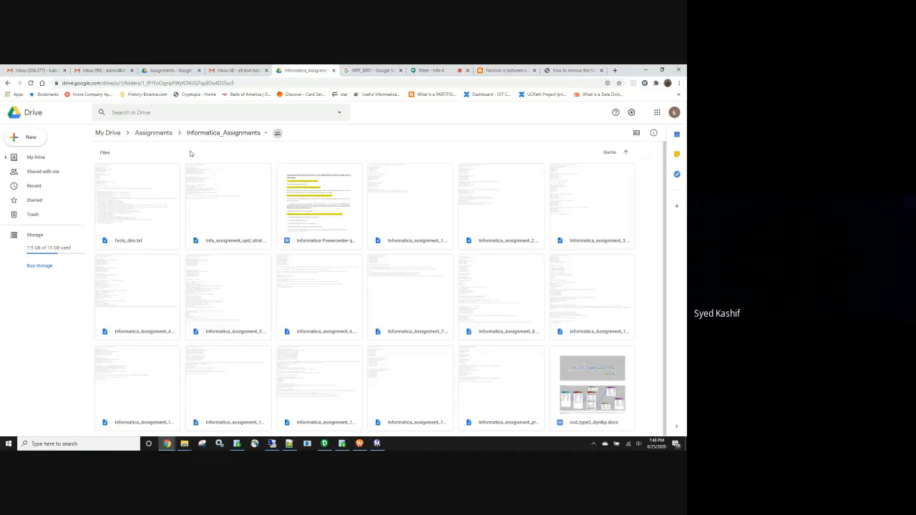
# Return to My Drive and look through the class recordings in Informatica_Folder.
pyautogui.click(109, 133)
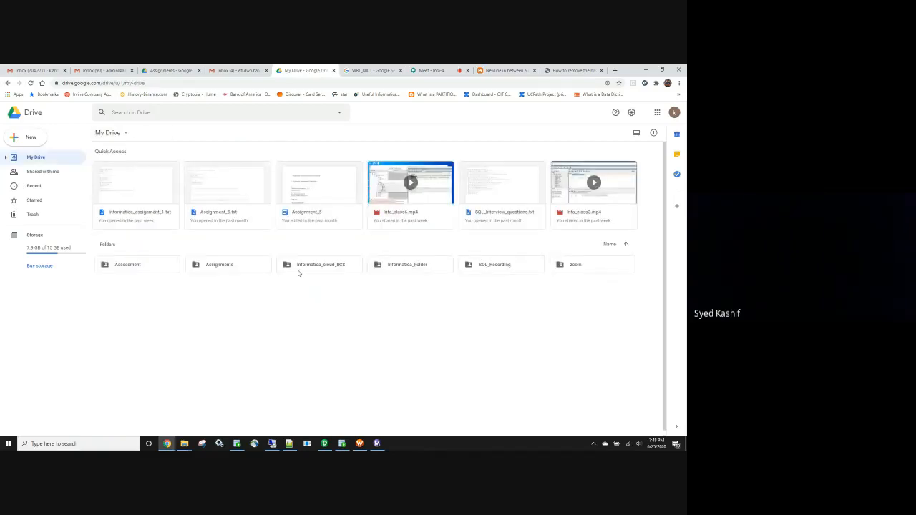
pyautogui.doubleClick(434, 267)
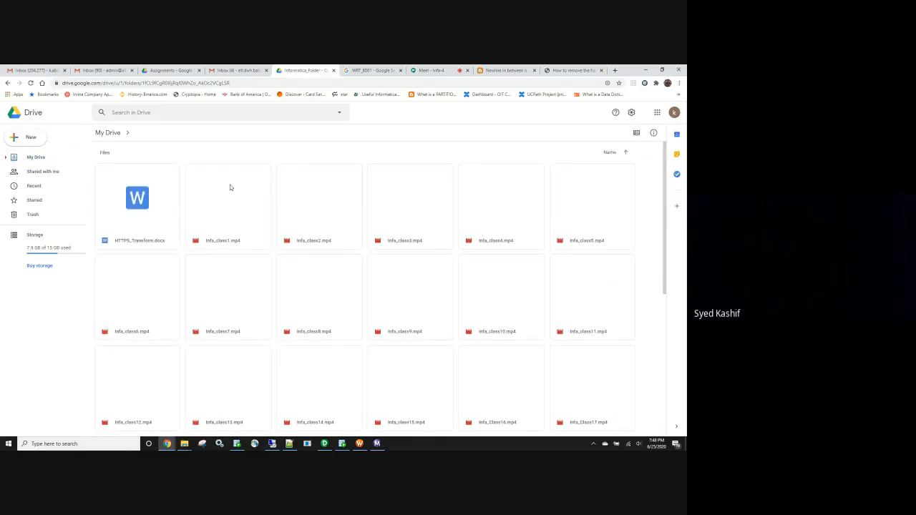
pyautogui.scroll(-4, 273, 225)
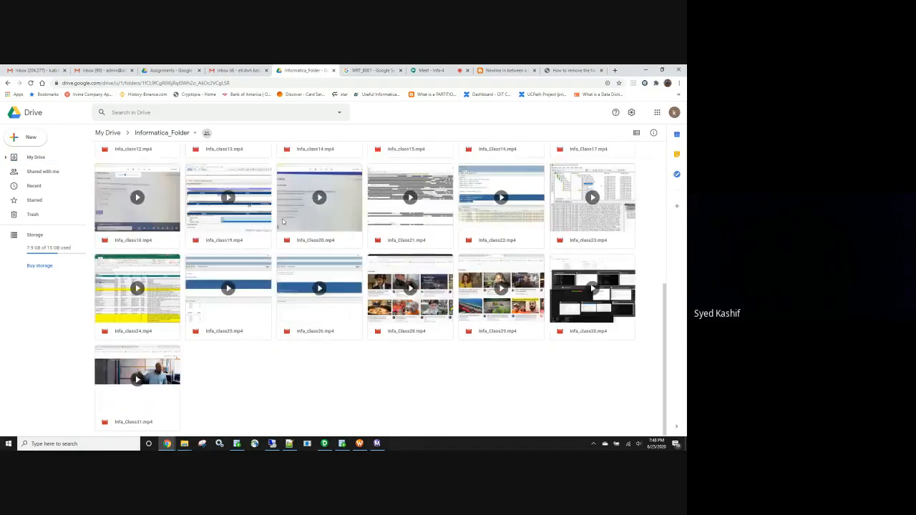
pyautogui.scroll(4, 273, 229)
pyautogui.scroll(-4, 274, 240)
pyautogui.scroll(3, 274, 240)
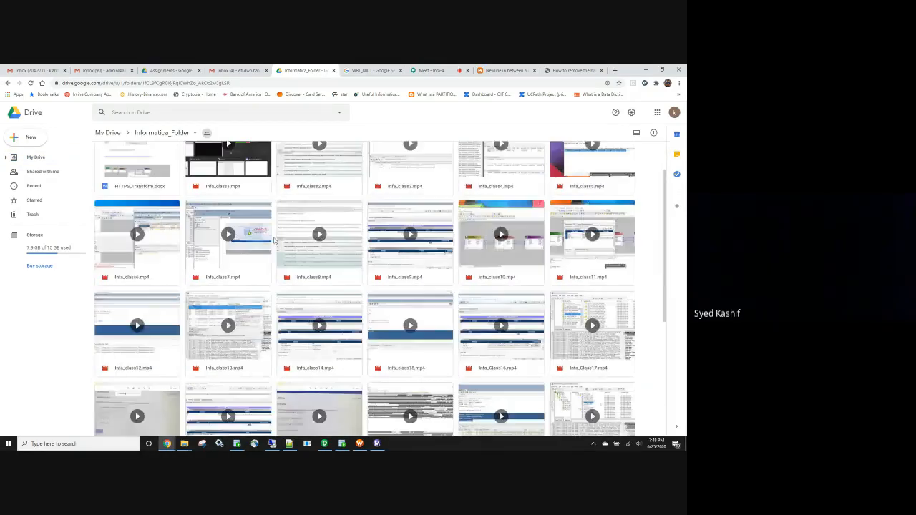
pyautogui.scroll(2, 273, 240)
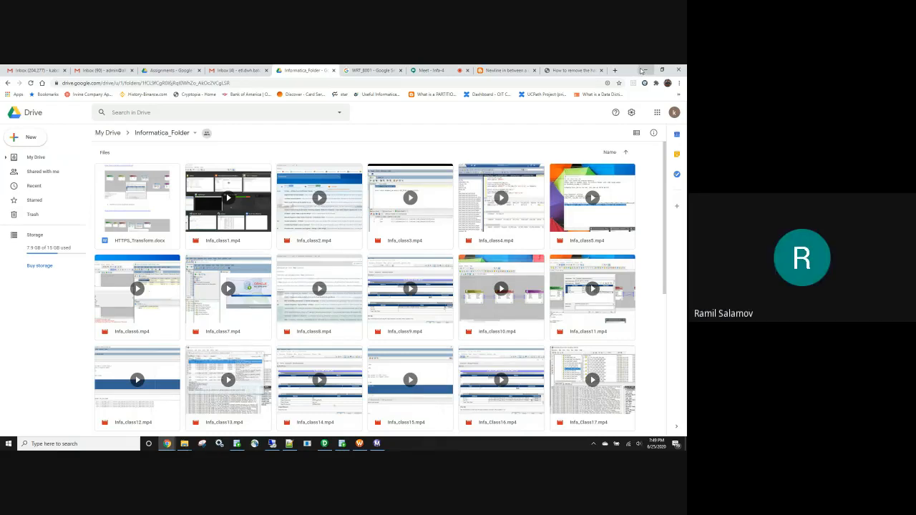
# Minimize the browser window and stop sharing the screen with the Google Meet call.
pyautogui.click(642, 70)
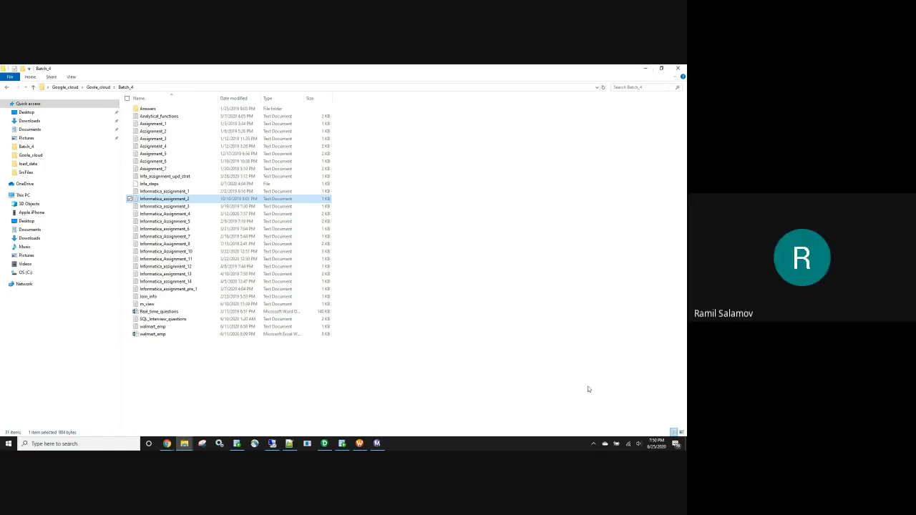
pyautogui.click(167, 444)
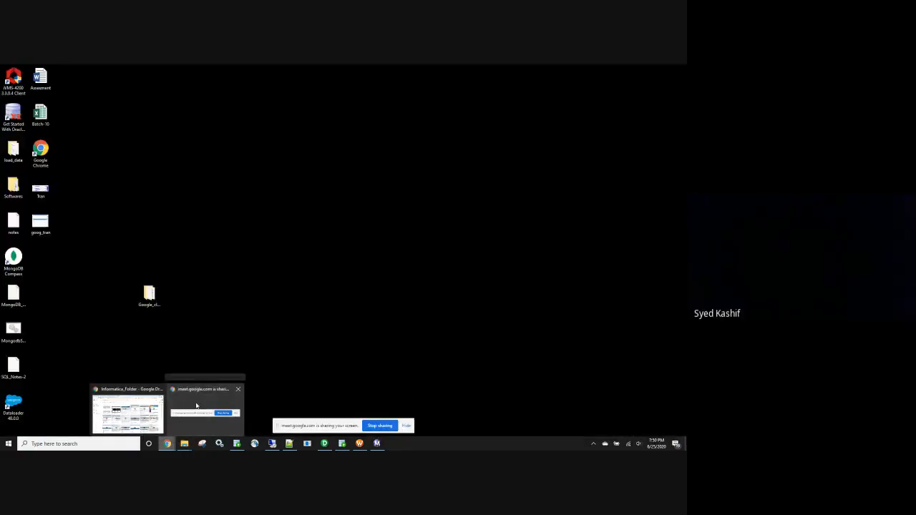
pyautogui.click(190, 415)
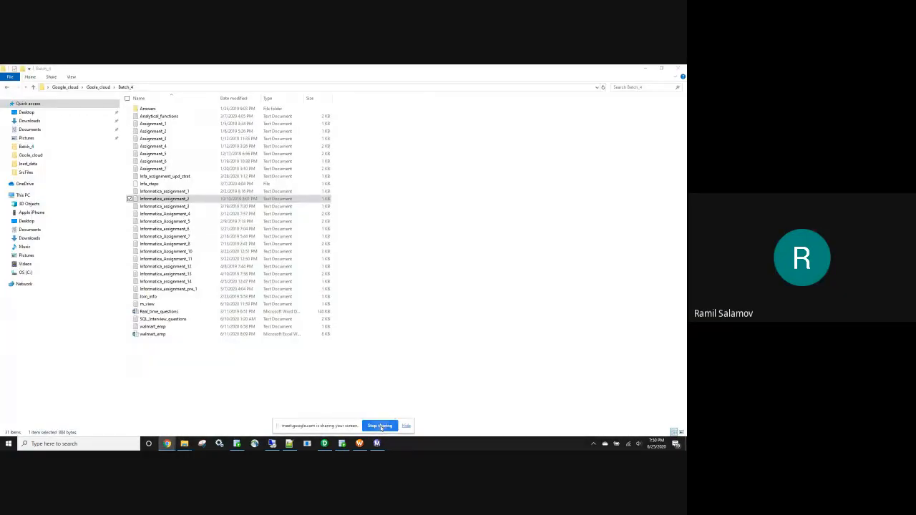
pyautogui.click(381, 427)
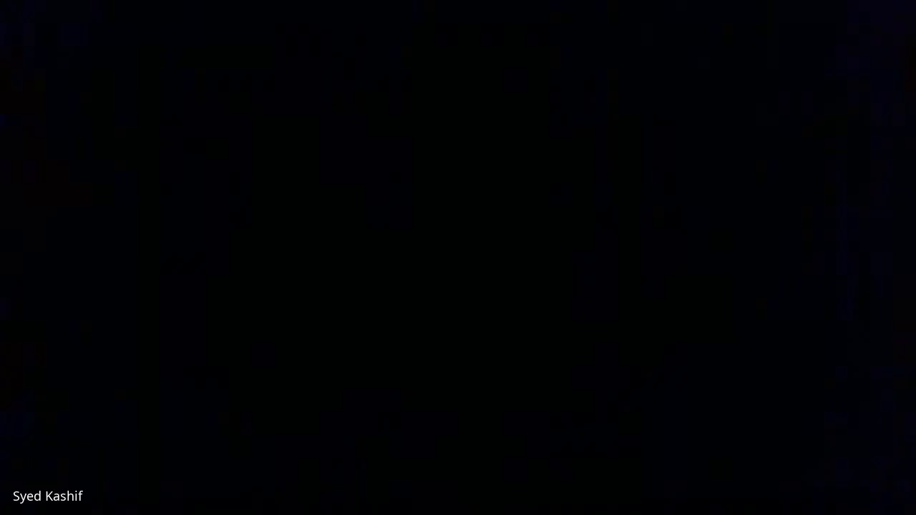